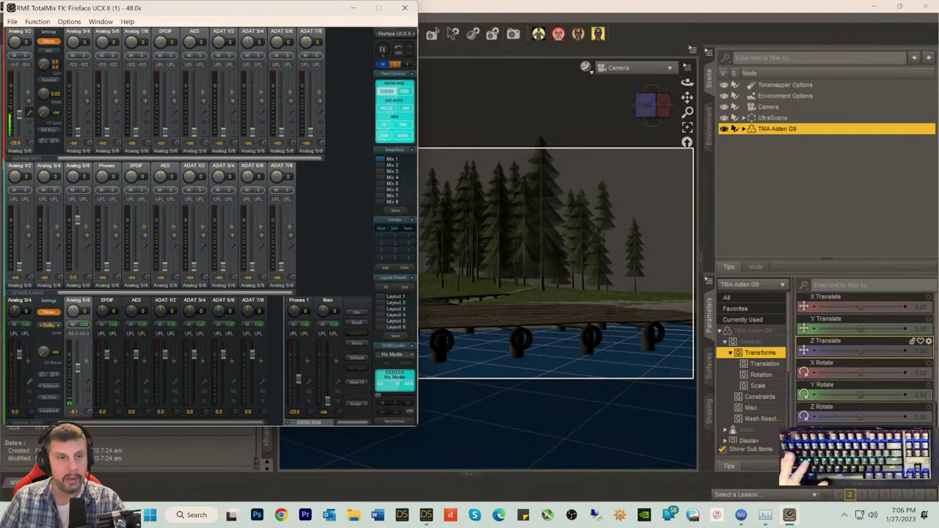
- Minimize the TotalMix FX and DAZ Studio windows and switch to Chrome with the Person 1 profile
{"action": "left_click", "coordinate": [353, 7]}
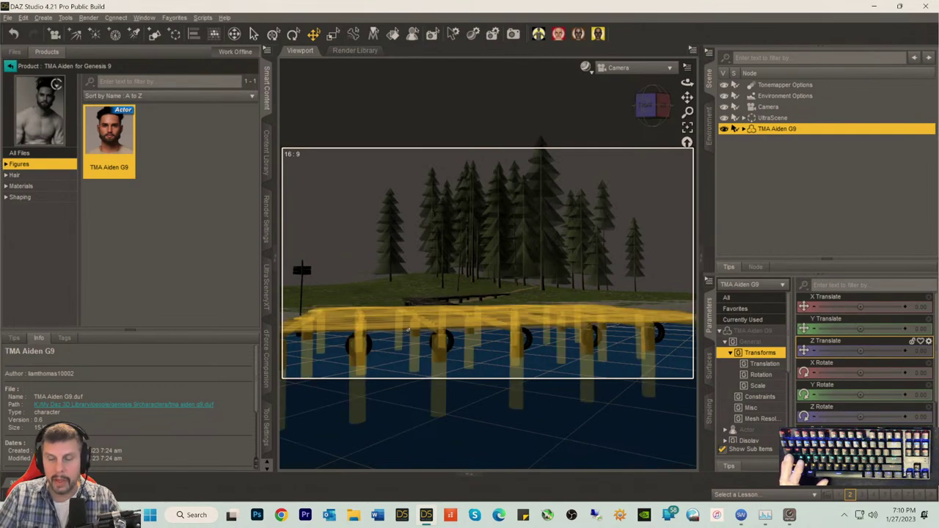
{"action": "left_click", "coordinate": [874, 7]}
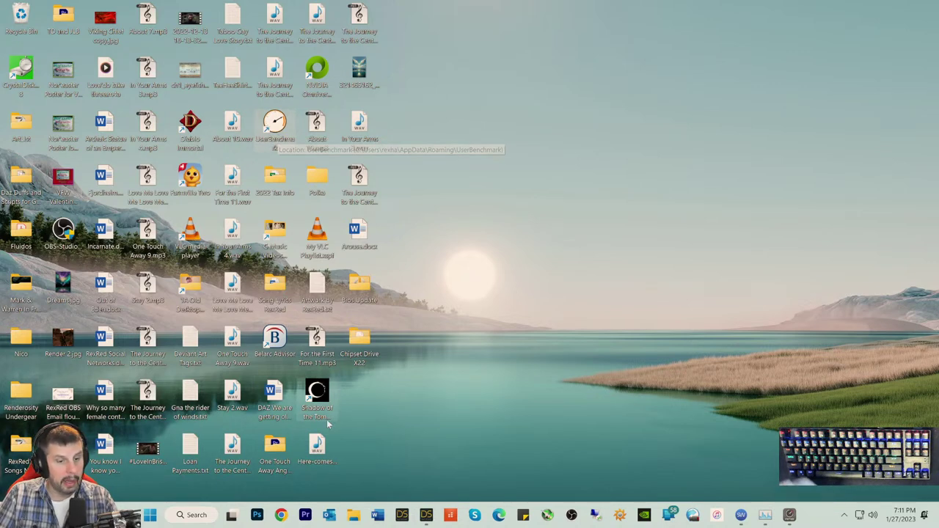
{"action": "left_click", "coordinate": [281, 514]}
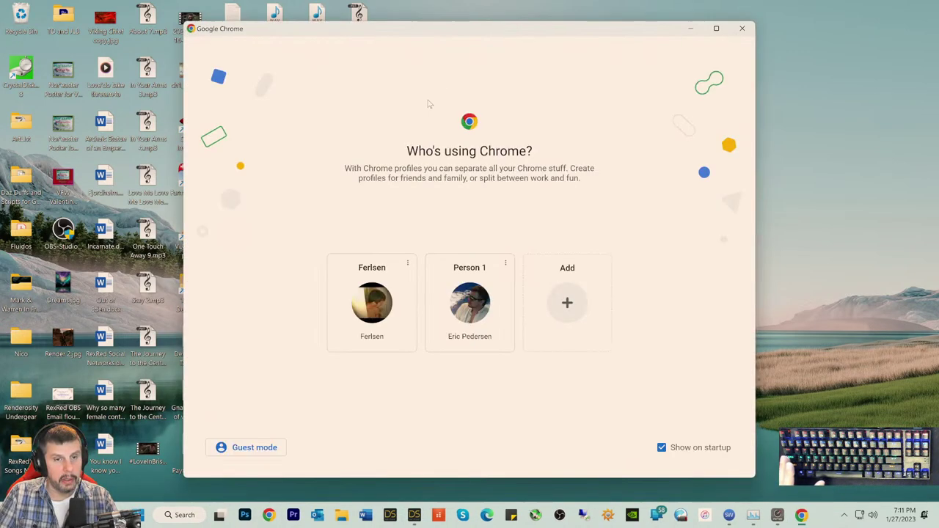
{"action": "left_click", "coordinate": [467, 299]}
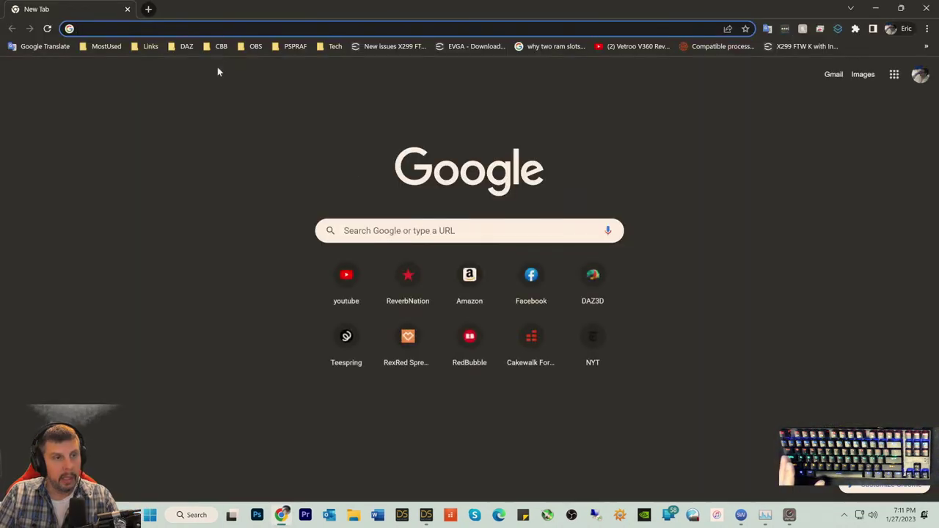
{"action": "type", "text": "user"}
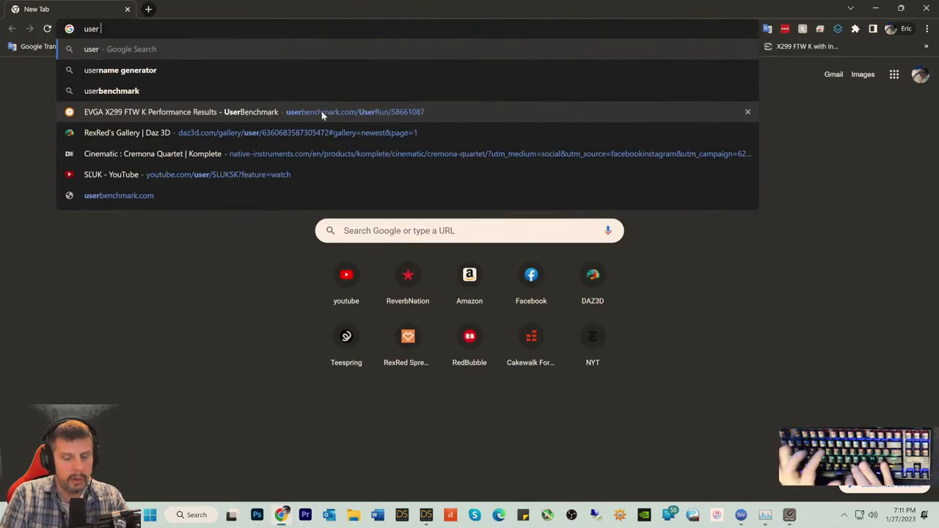
{"action": "type", "text": "ben"}
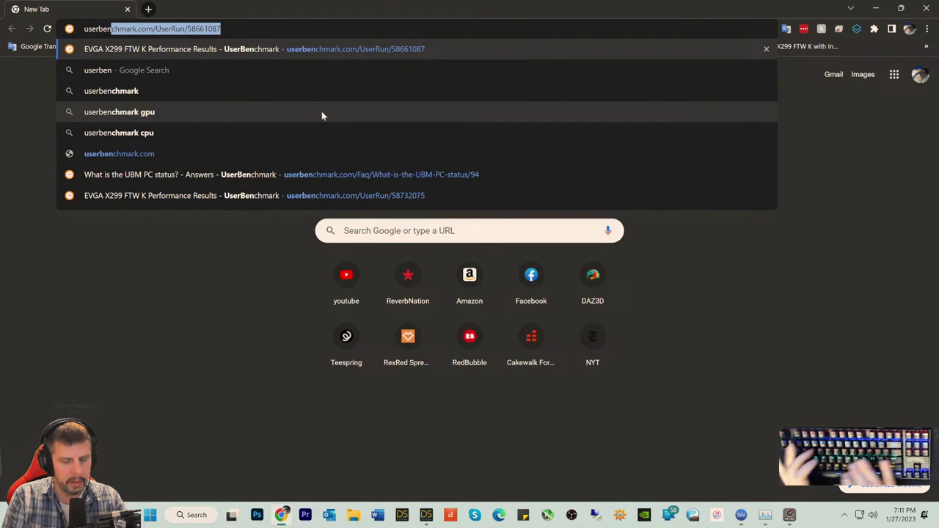
{"action": "type", "text": "chmark"}
{"action": "key", "text": "Return"}
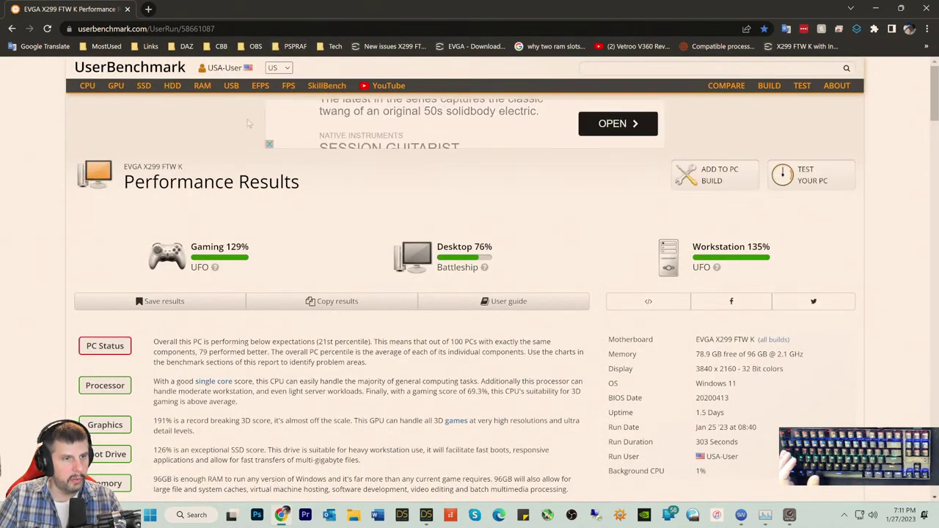
{"action": "left_click_drag", "start_coordinate": [148, 29], "coordinate": [385, 28]}
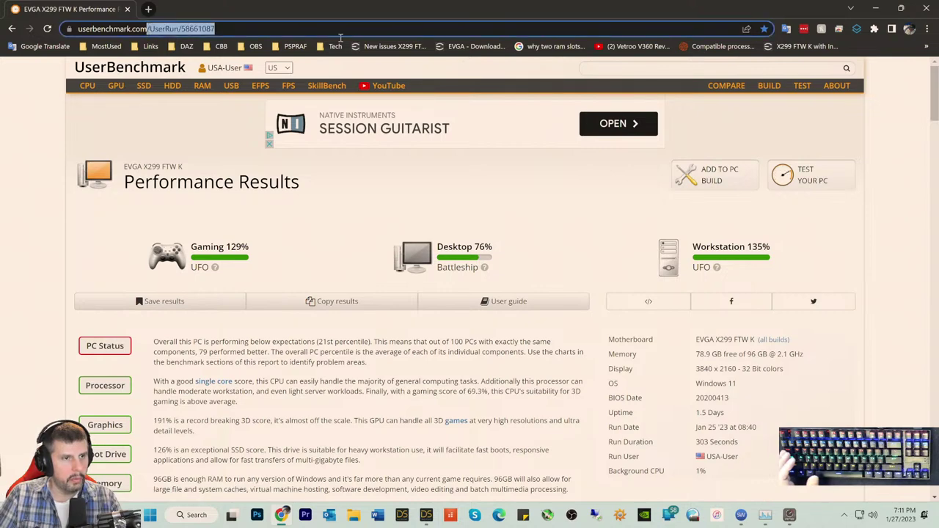
{"action": "key", "text": "BackSpace"}
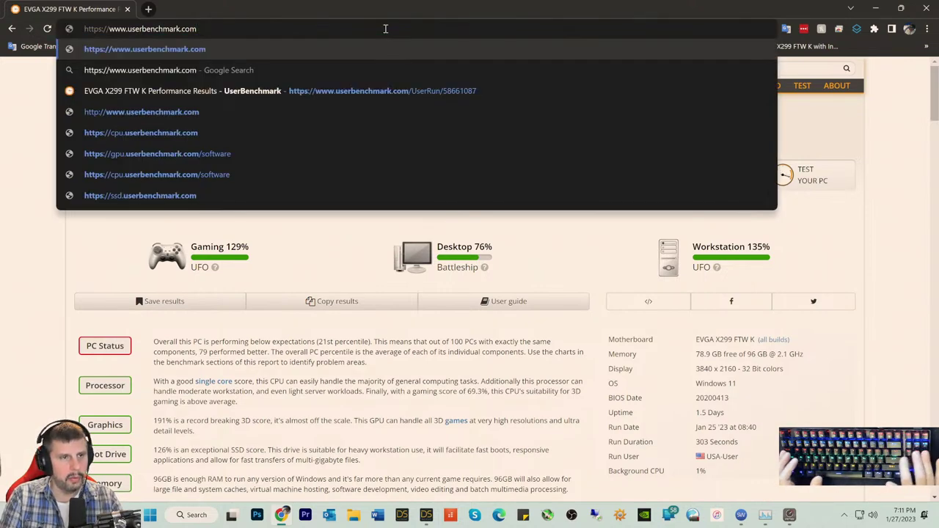
{"action": "key", "text": "Return"}
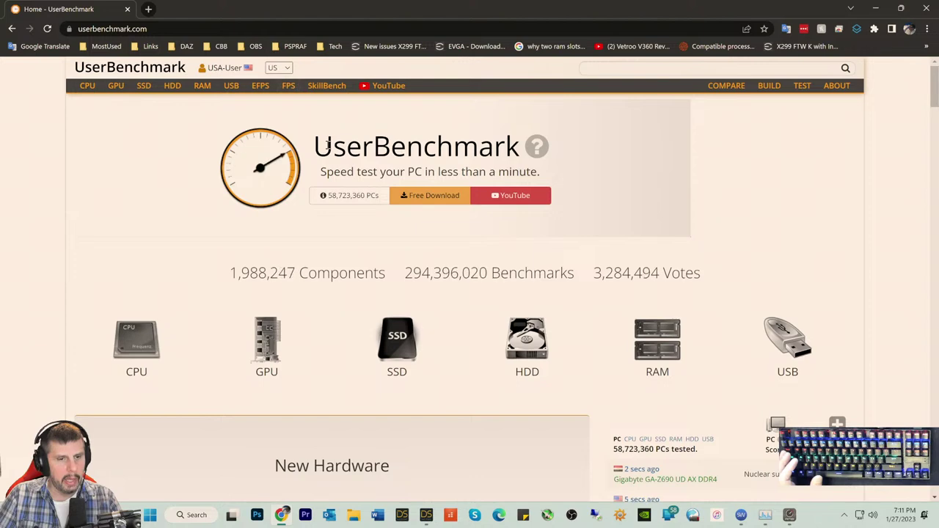
{"action": "left_click", "coordinate": [433, 202]}
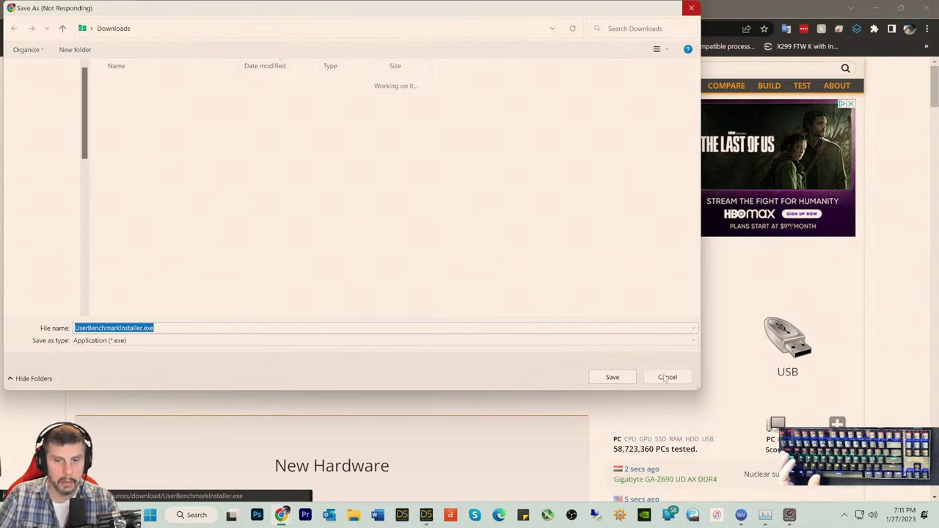
{"action": "mouse_move", "coordinate": [284, 518]}
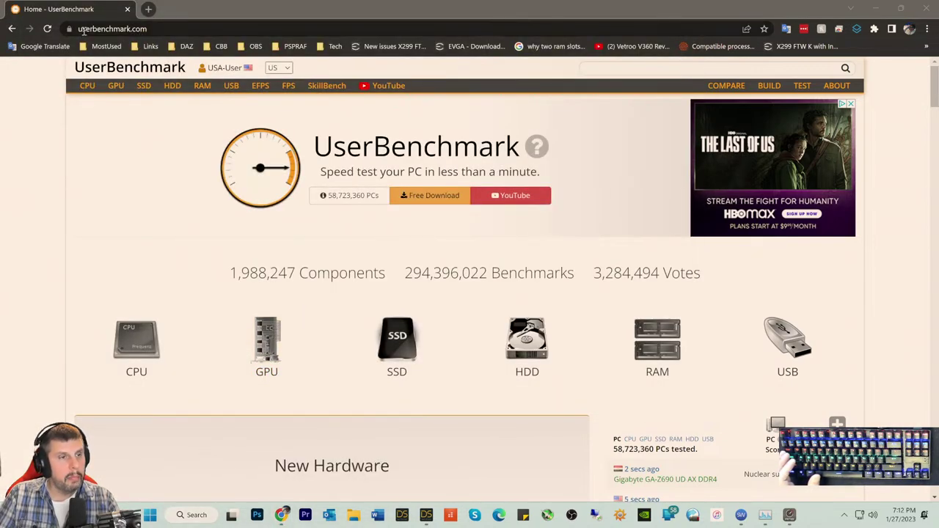
{"action": "left_click", "coordinate": [178, 29]}
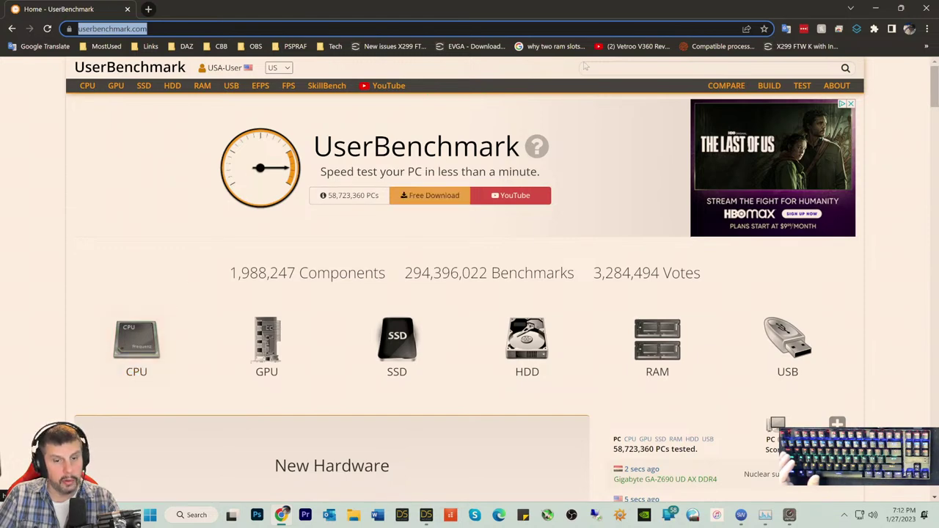
- Minimize the browser, start the UserBenchmark program from the desktop and run its benchmarks
{"action": "left_click", "coordinate": [875, 9]}
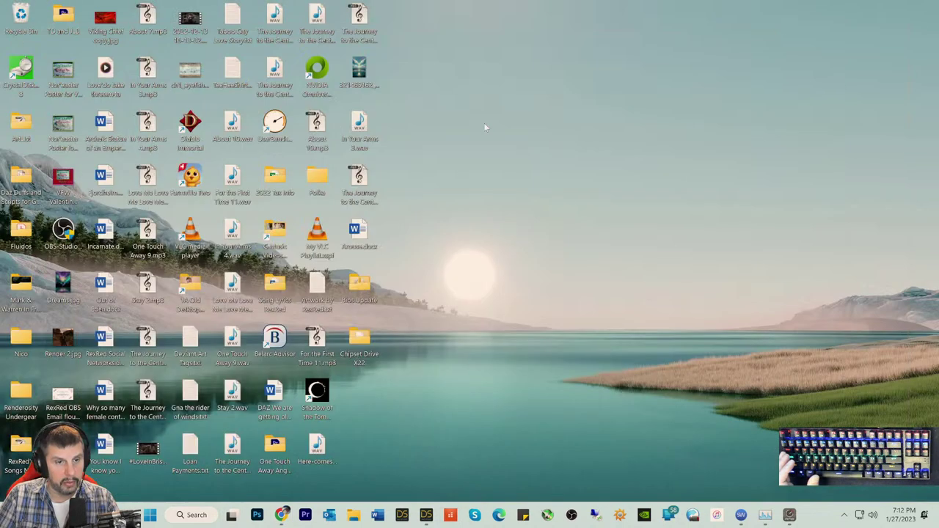
{"action": "left_click", "coordinate": [275, 121]}
{"action": "double_click", "coordinate": [276, 121]}
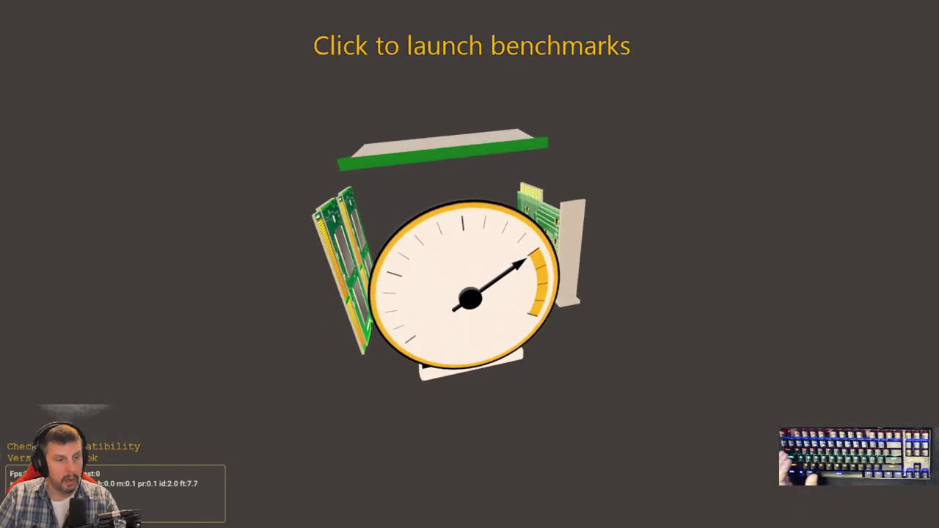
{"action": "left_click", "coordinate": [117, 58]}
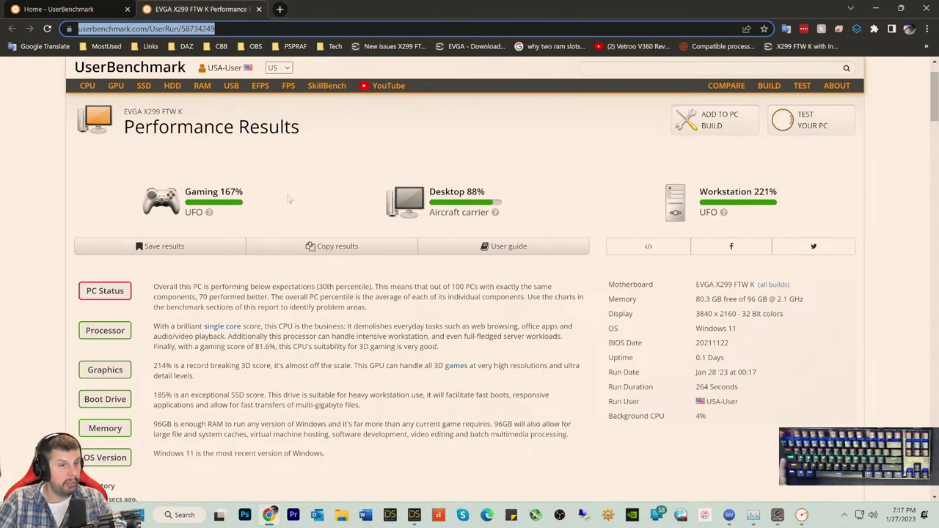
- Examine the processor and graphics card scores in the UserBenchmark performance results
{"action": "scroll", "coordinate": [320, 213], "scroll_direction": "down", "scroll_amount": 5}
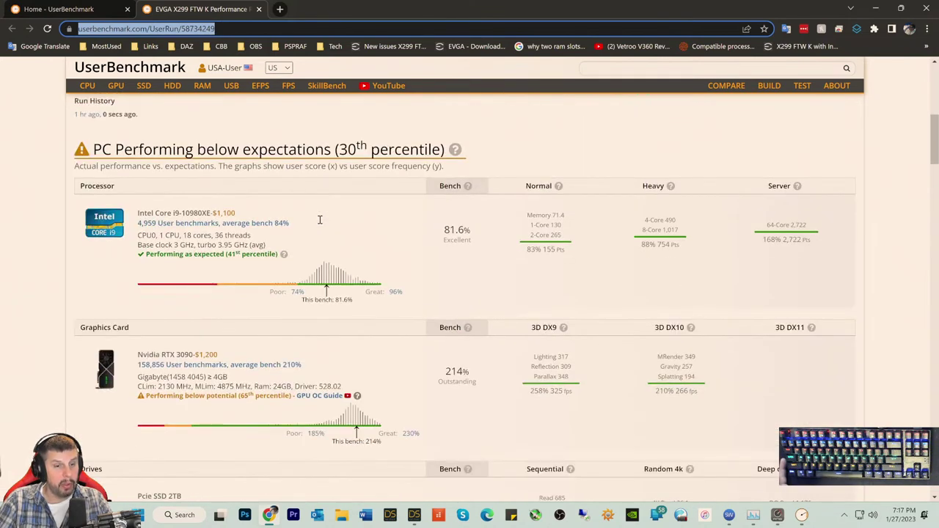
{"action": "scroll", "coordinate": [327, 235], "scroll_direction": "down", "scroll_amount": 1}
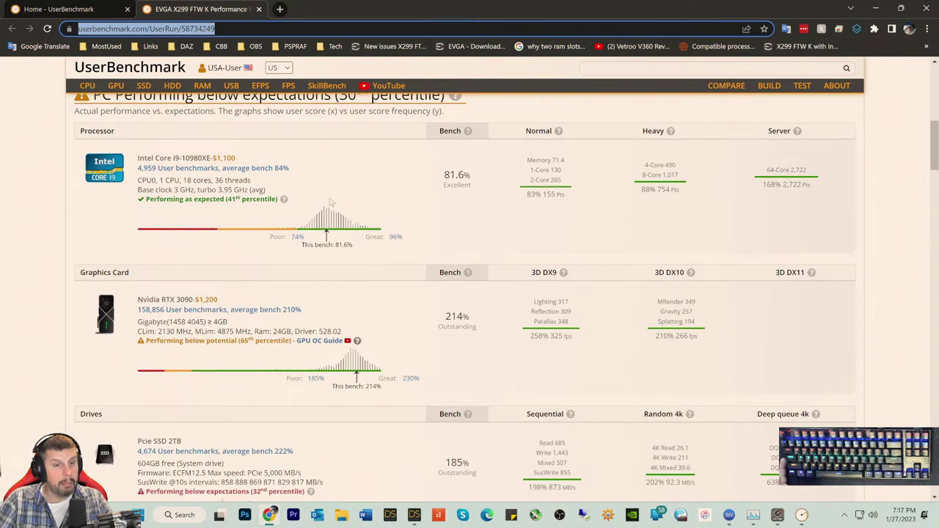
{"action": "scroll", "coordinate": [329, 199], "scroll_direction": "down", "scroll_amount": 1}
{"action": "scroll", "coordinate": [327, 222], "scroll_direction": "up", "scroll_amount": 2}
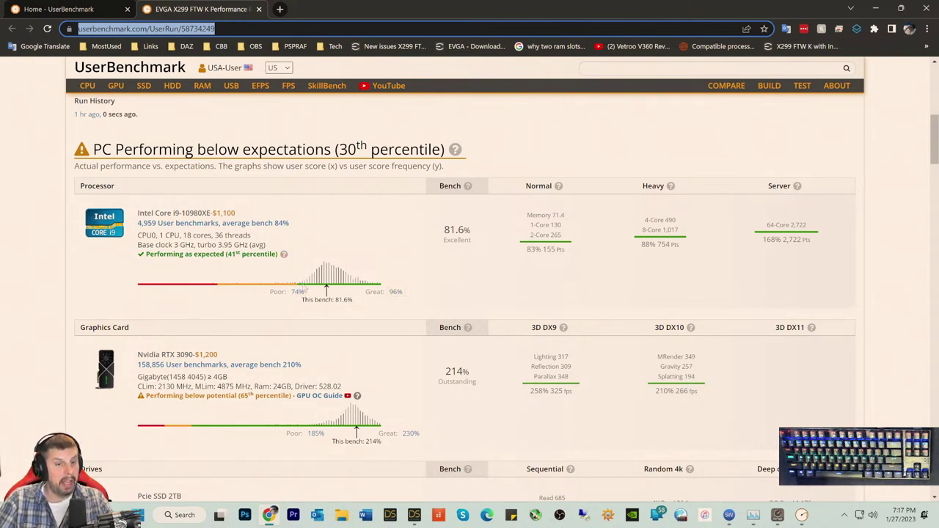
{"action": "mouse_move", "coordinate": [303, 292]}
- Review the benchmark results of each drive, comparing its score and performance graph with other users' results
{"action": "scroll", "coordinate": [303, 292], "scroll_direction": "down", "scroll_amount": 4}
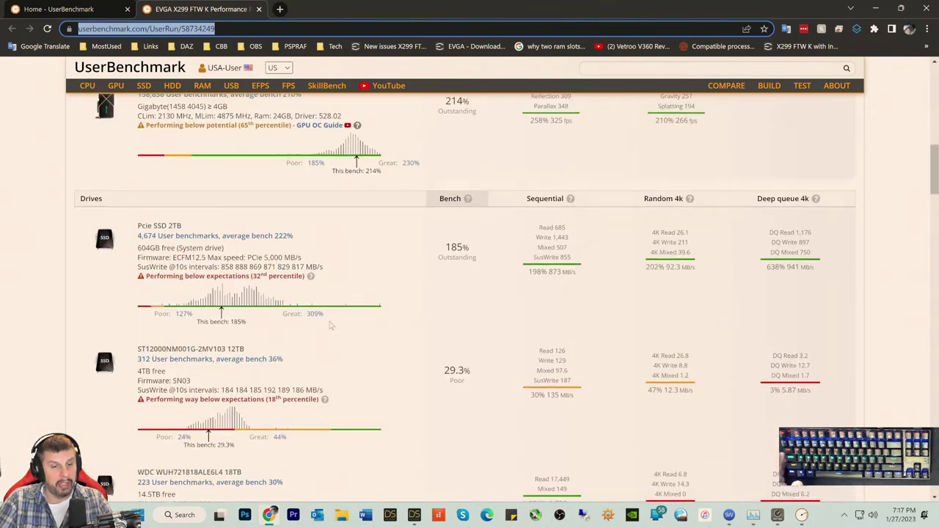
{"action": "scroll", "coordinate": [320, 324], "scroll_direction": "down", "scroll_amount": 2}
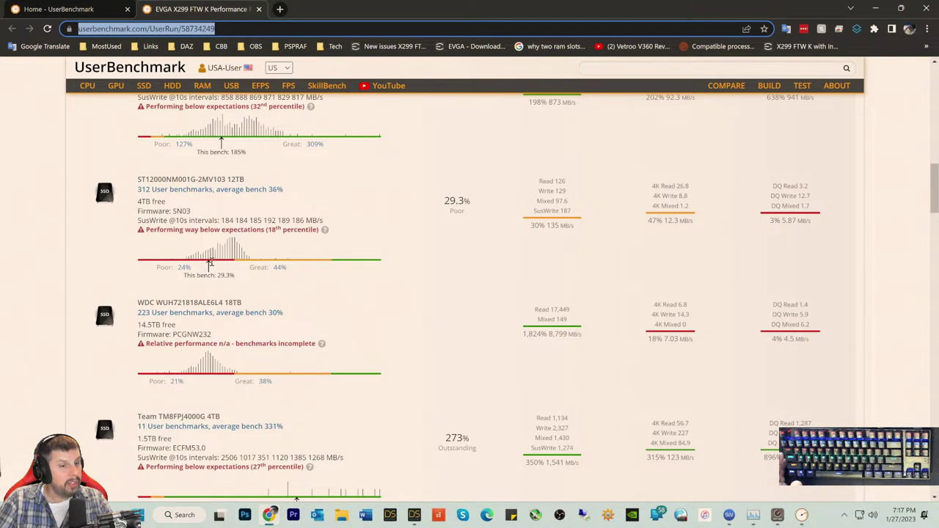
{"action": "mouse_move", "coordinate": [187, 258]}
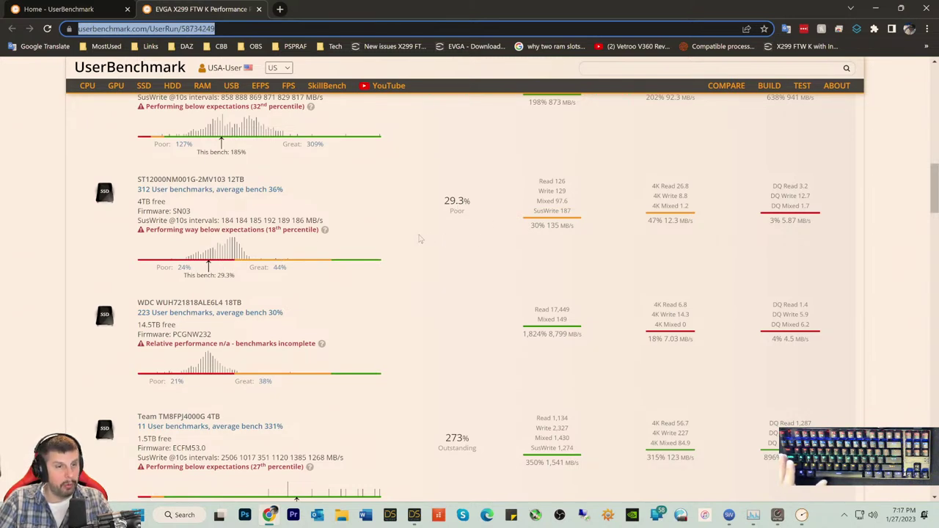
{"action": "scroll", "coordinate": [420, 238], "scroll_direction": "down", "scroll_amount": 1}
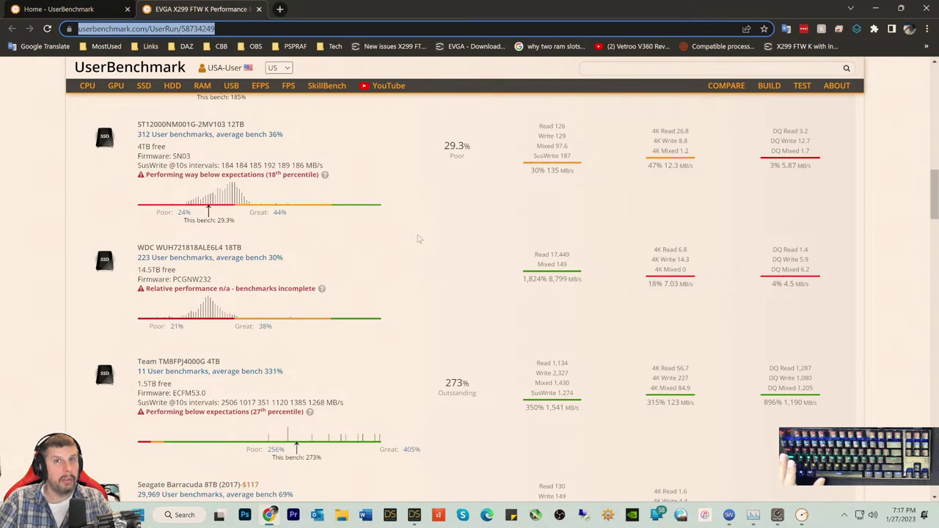
{"action": "scroll", "coordinate": [418, 239], "scroll_direction": "down", "scroll_amount": 2}
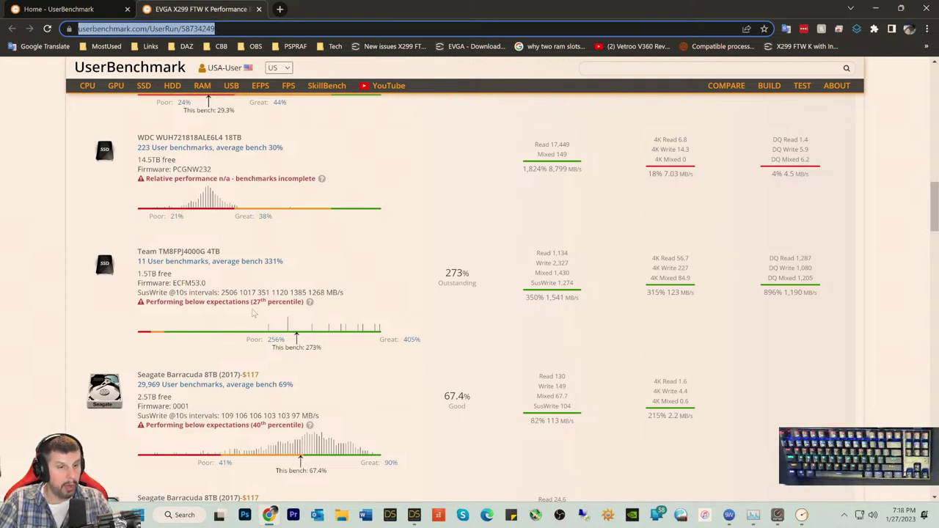
{"action": "scroll", "coordinate": [245, 250], "scroll_direction": "down", "scroll_amount": 1}
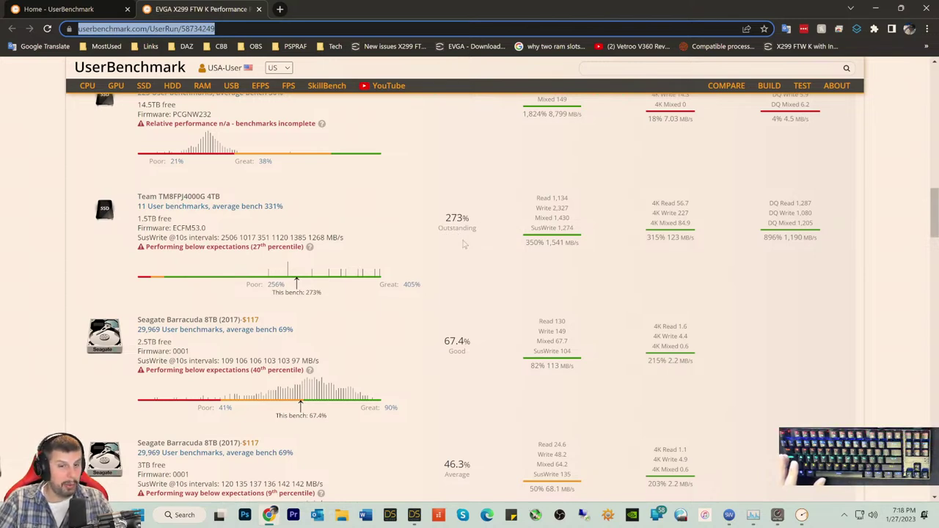
{"action": "scroll", "coordinate": [463, 244], "scroll_direction": "down", "scroll_amount": 3}
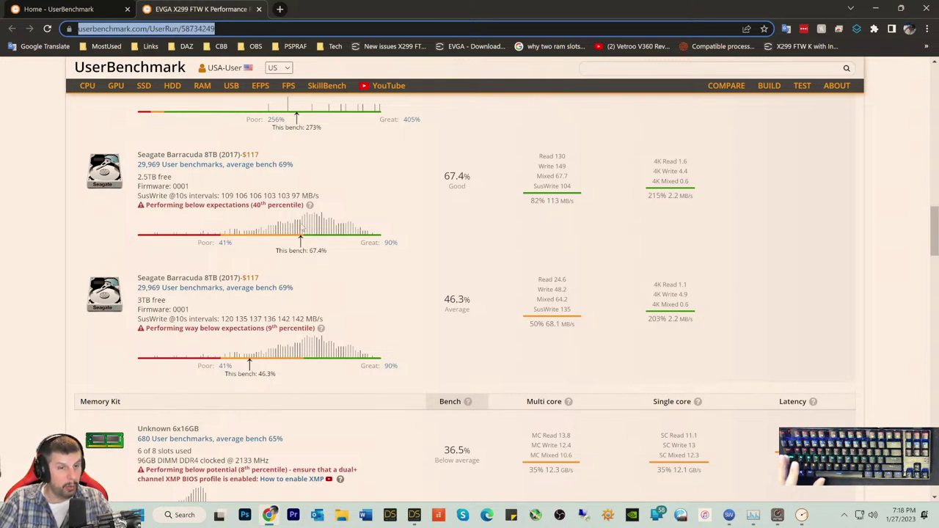
{"action": "scroll", "coordinate": [301, 264], "scroll_direction": "down", "scroll_amount": 1}
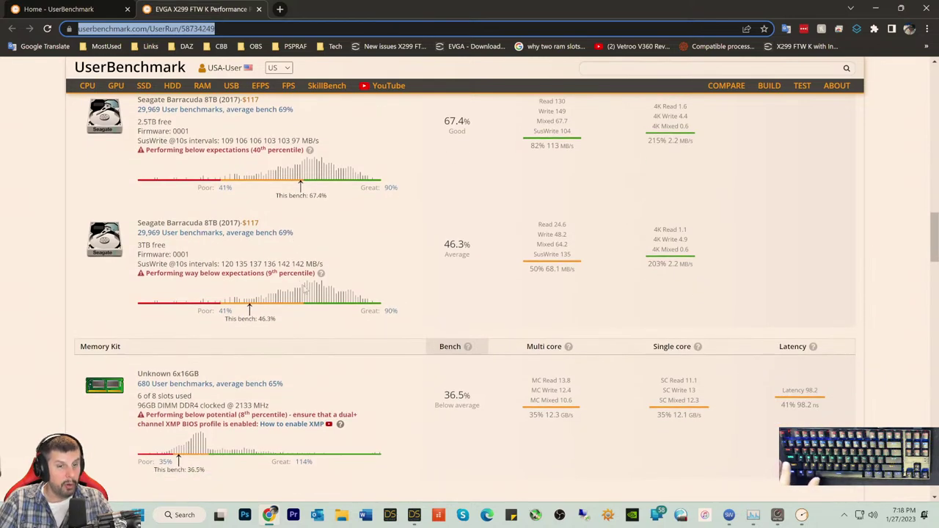
{"action": "scroll", "coordinate": [268, 252], "scroll_direction": "down", "scroll_amount": 2}
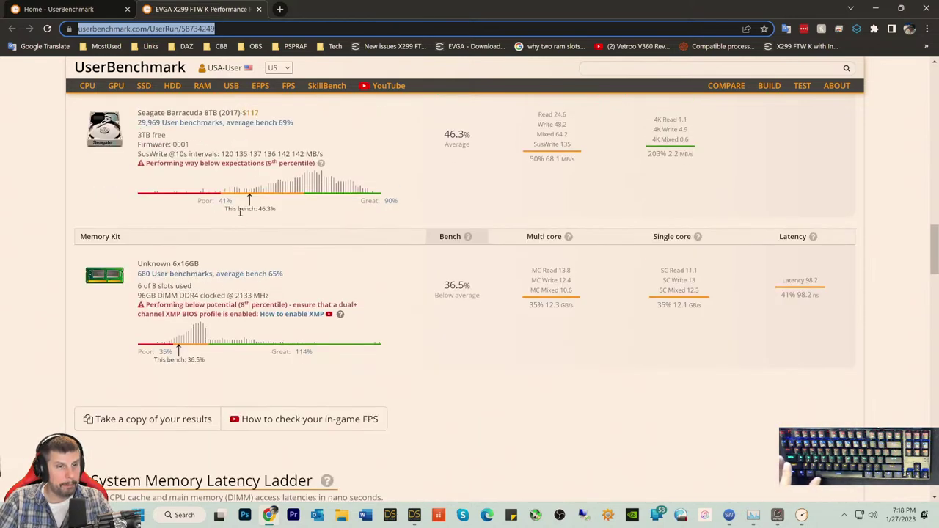
{"action": "scroll", "coordinate": [239, 212], "scroll_direction": "up", "scroll_amount": 1}
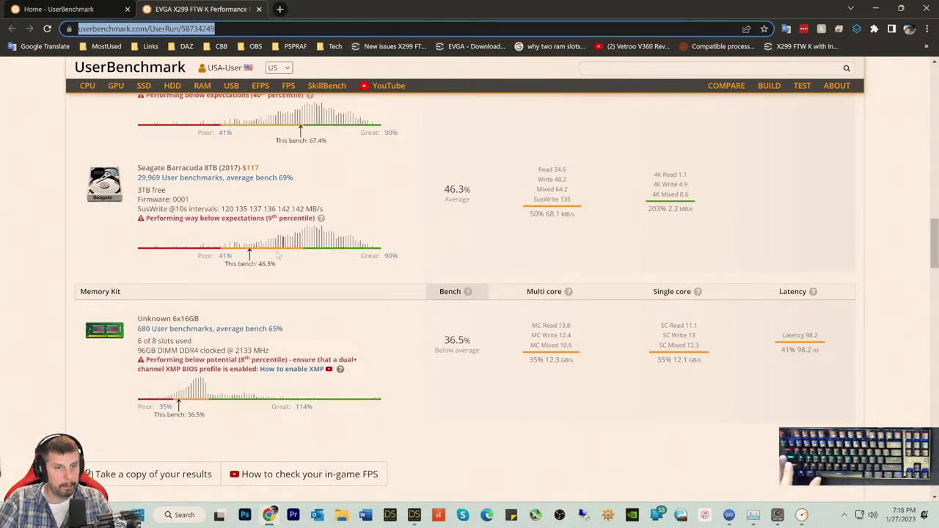
{"action": "mouse_move", "coordinate": [249, 253]}
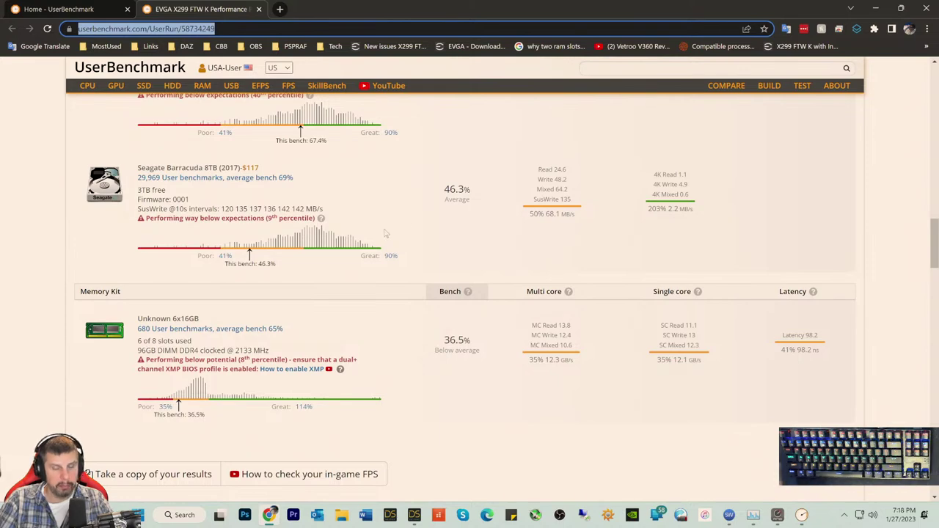
- Open the memory kit's How to enable XMP video in a new tab and add it to the bookmarks bar after the Tech folder
{"action": "scroll", "coordinate": [360, 258], "scroll_direction": "down", "scroll_amount": 2}
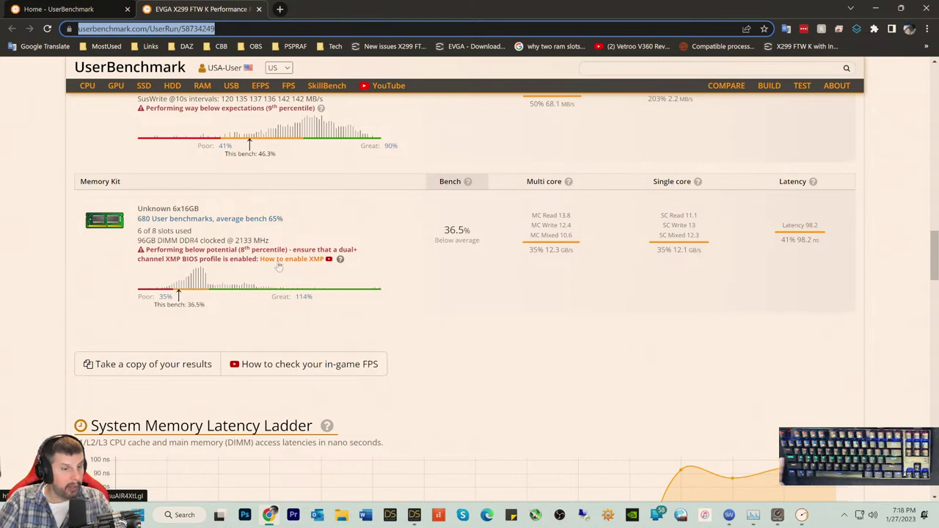
{"action": "scroll", "coordinate": [448, 289], "scroll_direction": "down", "scroll_amount": 4}
{"action": "scroll", "coordinate": [440, 289], "scroll_direction": "up", "scroll_amount": 3}
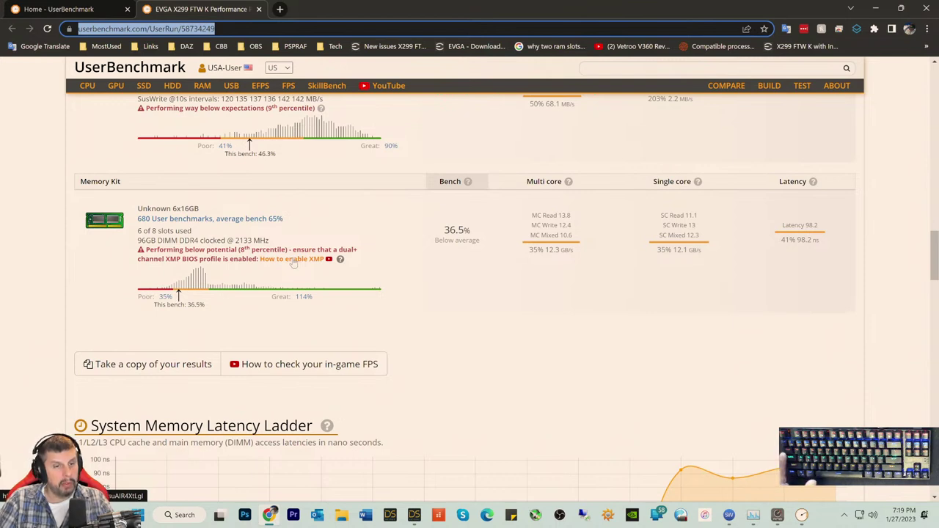
{"action": "right_click", "coordinate": [293, 263]}
{"action": "left_click", "coordinate": [317, 269]}
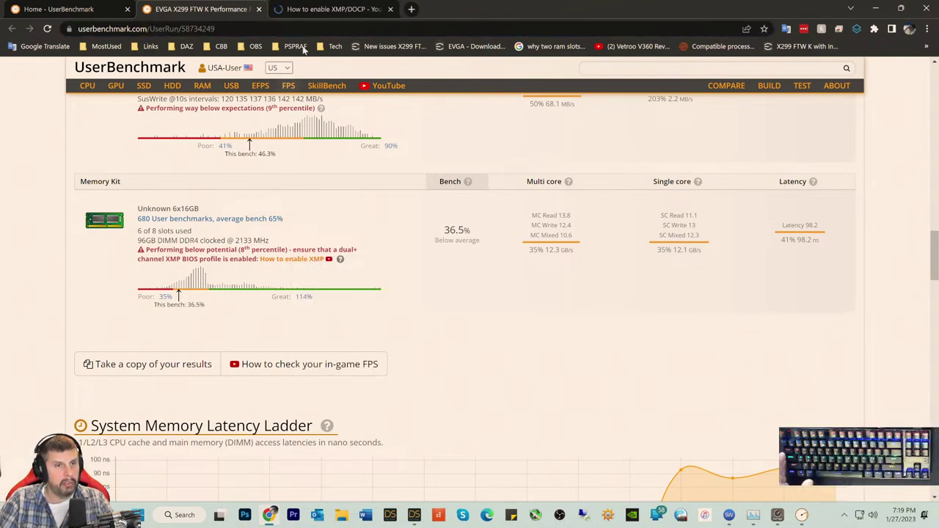
{"action": "left_click", "coordinate": [326, 10]}
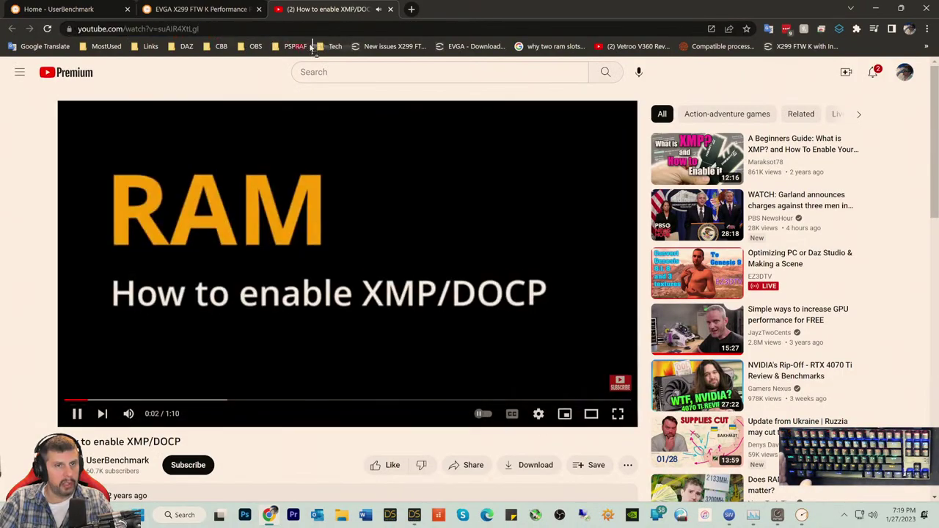
{"action": "left_click_drag", "start_coordinate": [351, 57], "coordinate": [350, 53]}
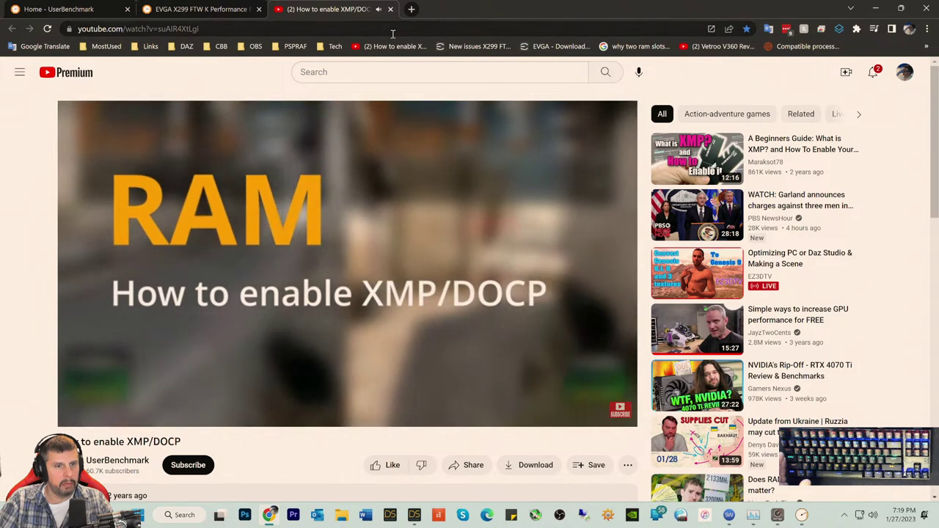
- Pause the How to enable XMP video and close its tab to return to the memory kit results
{"action": "left_click", "coordinate": [76, 413]}
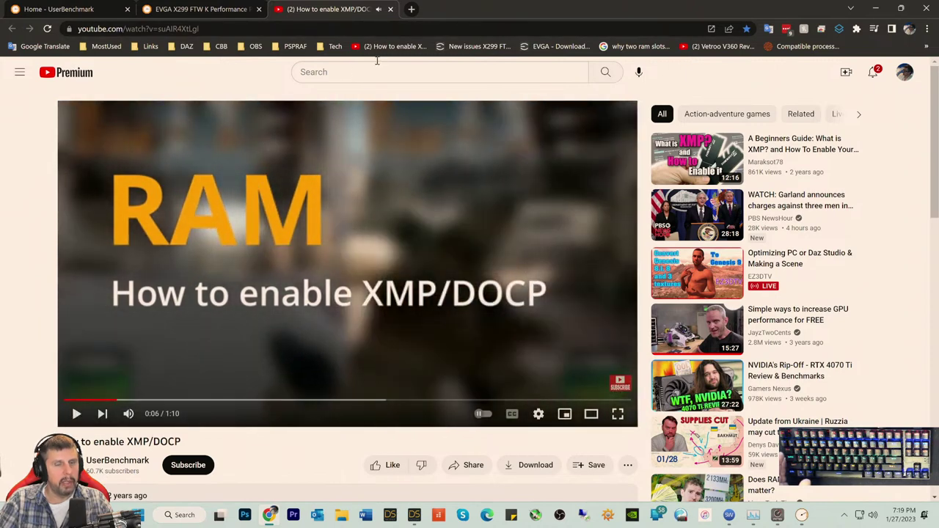
{"action": "left_click", "coordinate": [390, 9]}
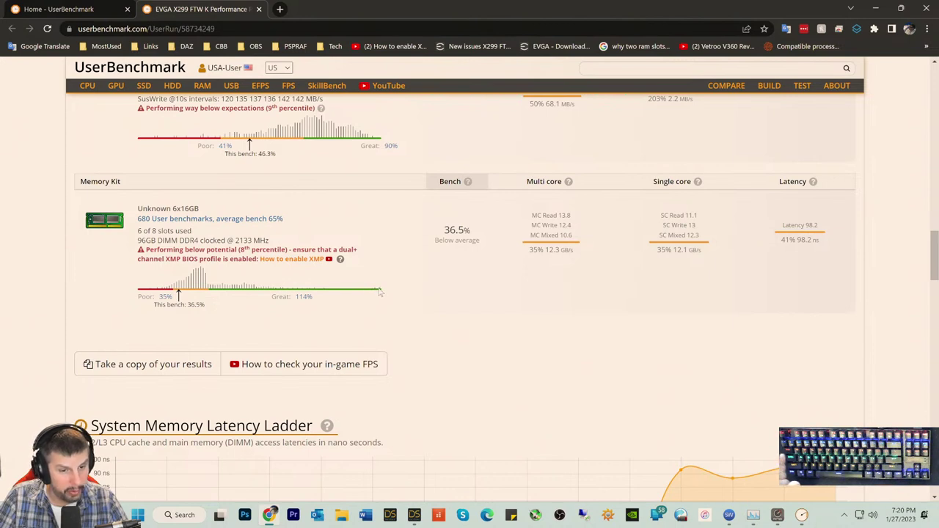
{"action": "mouse_move", "coordinate": [380, 292]}
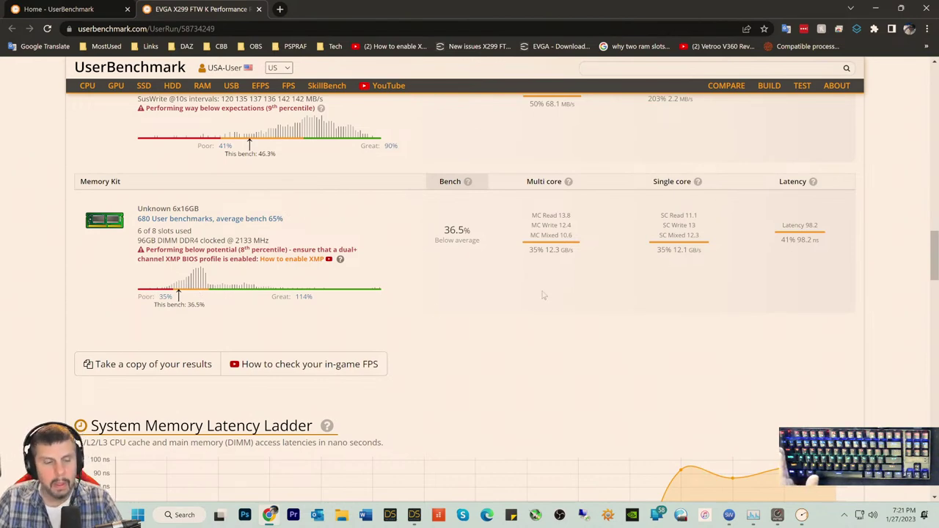
- Review the performance ratings and graphs of the processor, graphics card and drives in the benchmark results
{"action": "scroll", "coordinate": [400, 241], "scroll_direction": "up", "scroll_amount": 4}
{"action": "scroll", "coordinate": [349, 238], "scroll_direction": "up", "scroll_amount": 10}
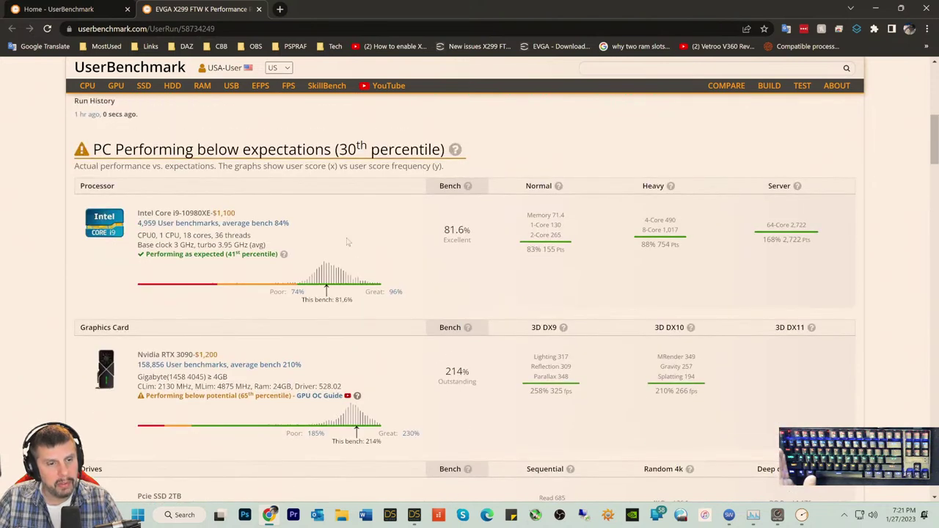
{"action": "scroll", "coordinate": [345, 241], "scroll_direction": "down", "scroll_amount": 3}
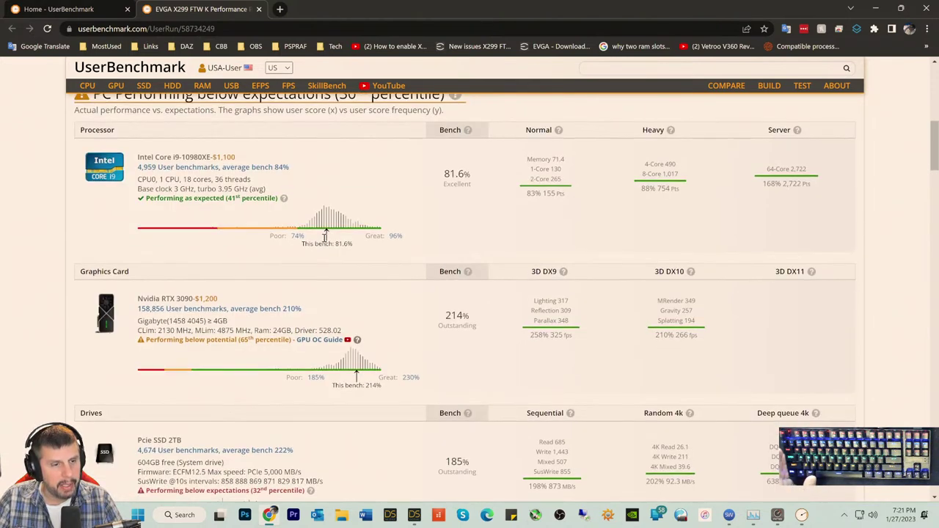
{"action": "scroll", "coordinate": [255, 212], "scroll_direction": "up", "scroll_amount": 3}
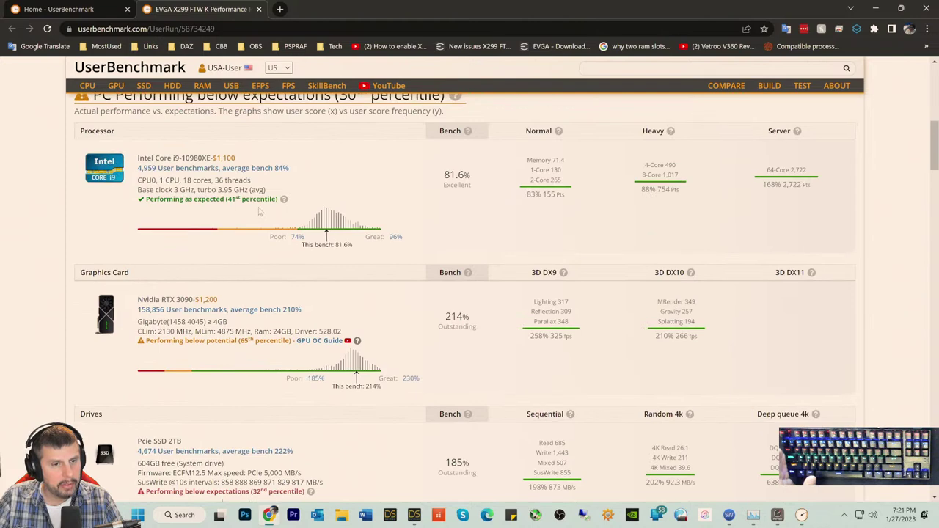
{"action": "scroll", "coordinate": [257, 216], "scroll_direction": "down", "scroll_amount": 5}
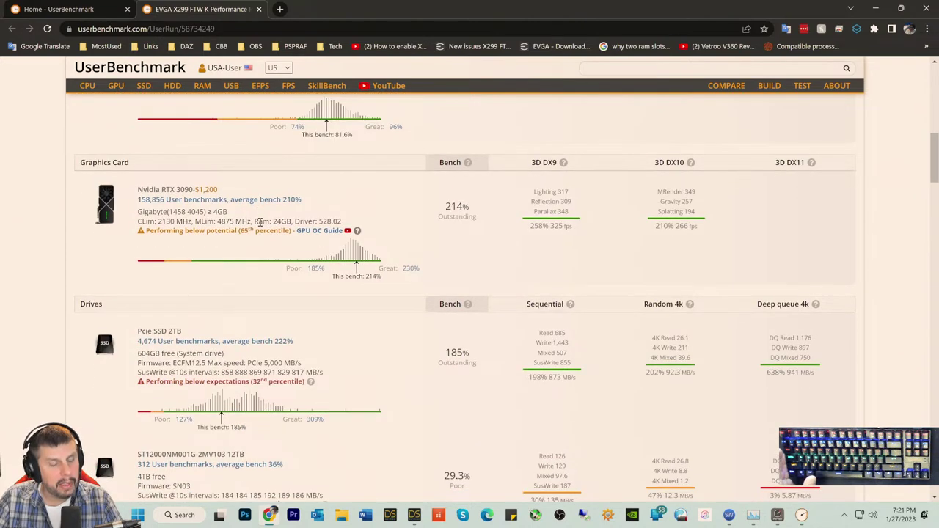
{"action": "scroll", "coordinate": [260, 222], "scroll_direction": "down", "scroll_amount": 8}
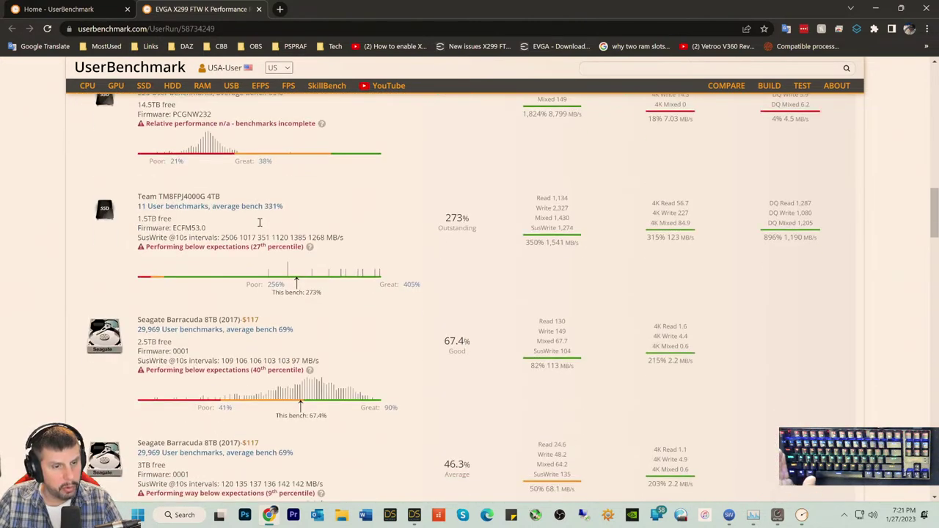
{"action": "scroll", "coordinate": [259, 223], "scroll_direction": "down", "scroll_amount": 1}
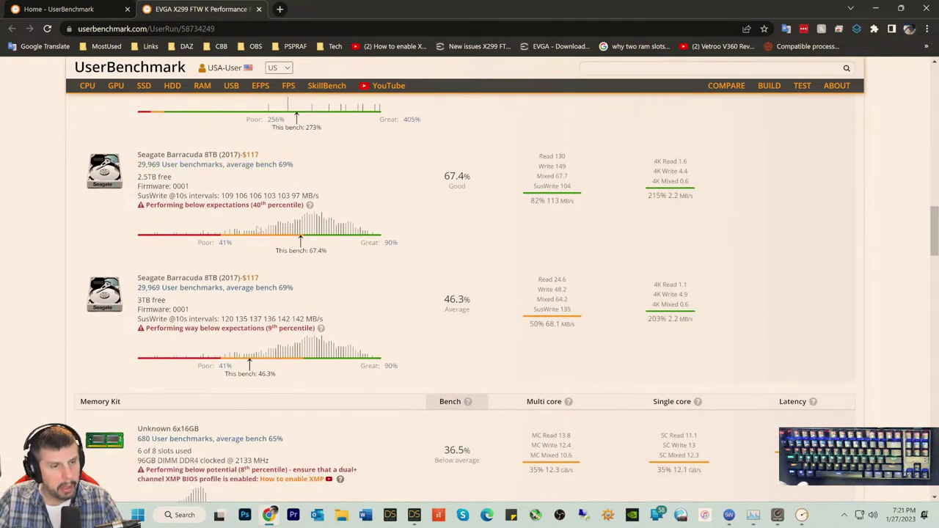
{"action": "scroll", "coordinate": [257, 226], "scroll_direction": "up", "scroll_amount": 7}
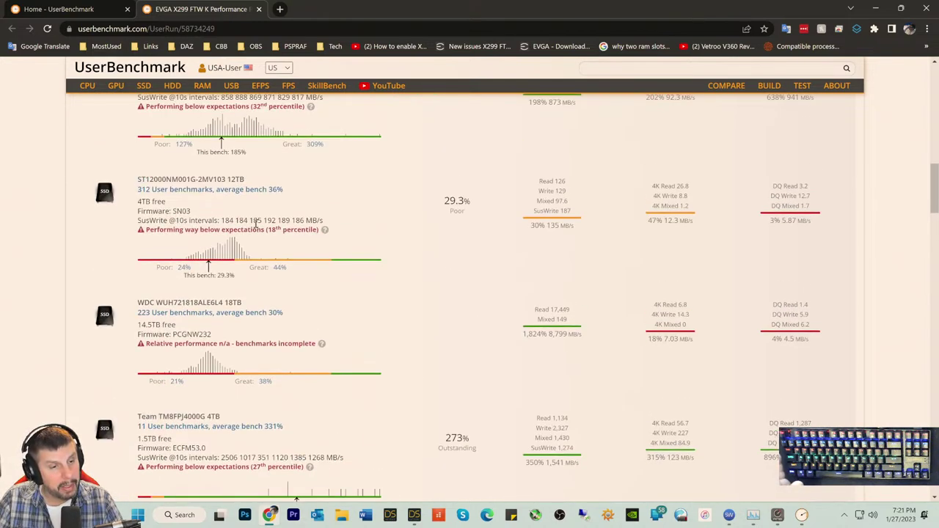
{"action": "scroll", "coordinate": [255, 223], "scroll_direction": "up", "scroll_amount": 6}
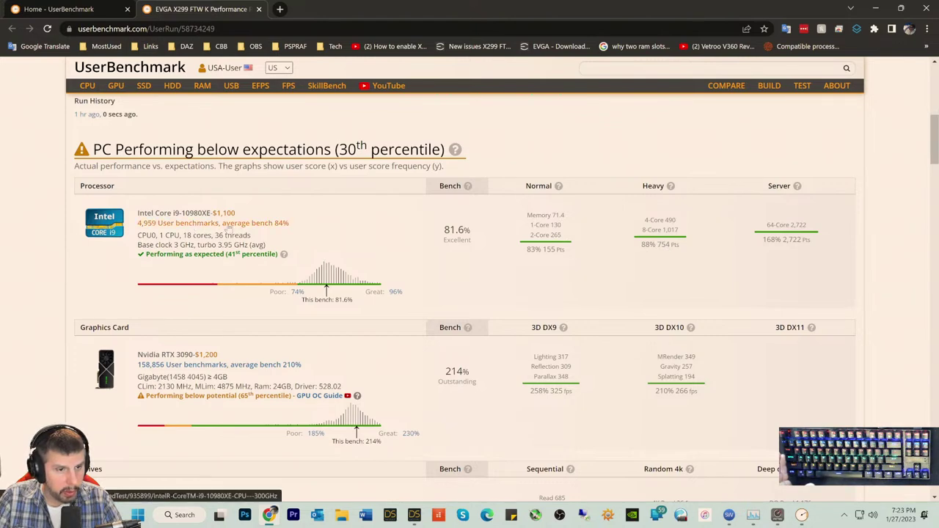
- Compare the processor and graphics card bench scores with their Poor-to-Great ranges, dismissing the Windows news panel
{"action": "scroll", "coordinate": [238, 256], "scroll_direction": "down", "scroll_amount": 2}
{"action": "scroll", "coordinate": [239, 257], "scroll_direction": "up", "scroll_amount": 2}
{"action": "scroll", "coordinate": [331, 269], "scroll_direction": "down", "scroll_amount": 2}
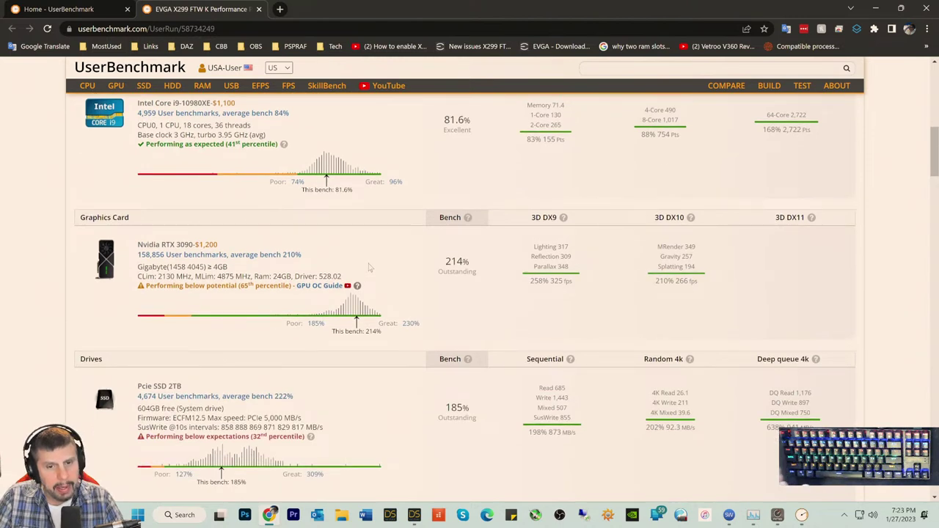
{"action": "scroll", "coordinate": [367, 268], "scroll_direction": "up", "scroll_amount": 2}
{"action": "scroll", "coordinate": [374, 272], "scroll_direction": "up", "scroll_amount": 1}
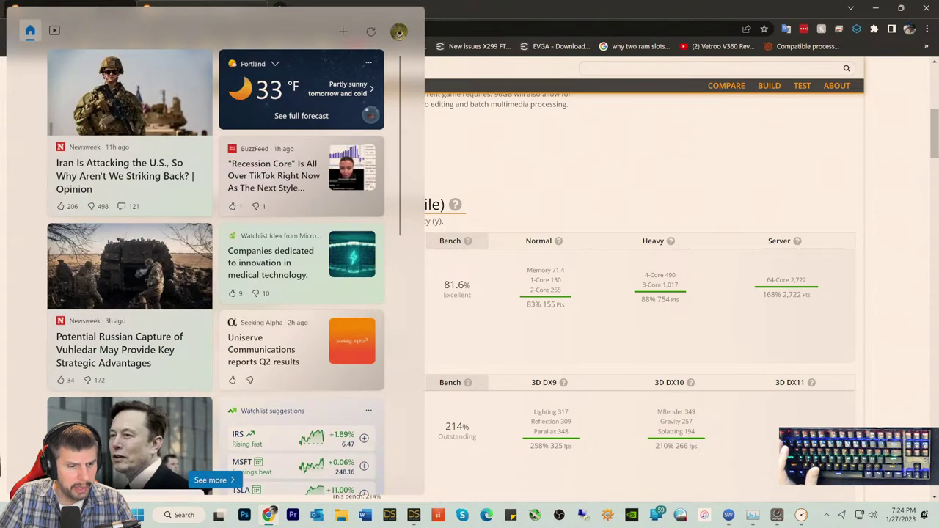
{"action": "left_click", "coordinate": [786, 147]}
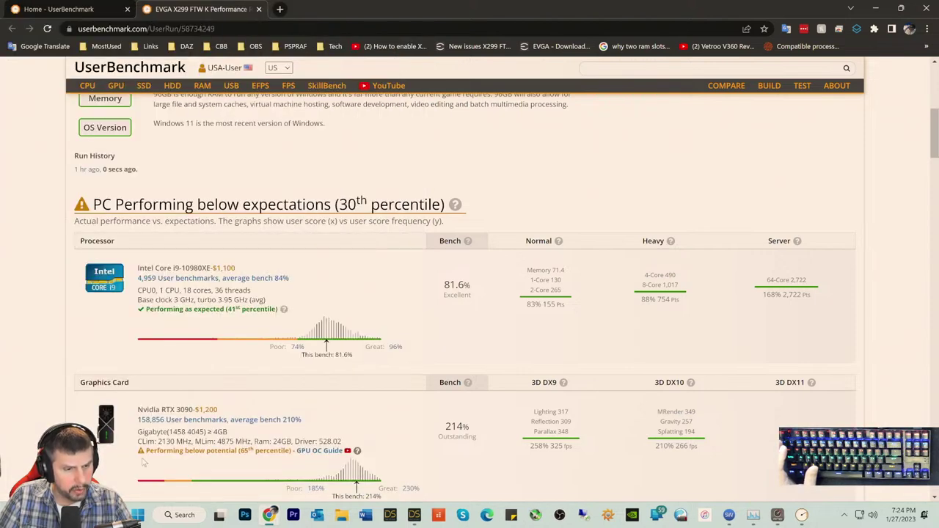
{"action": "scroll", "coordinate": [185, 372], "scroll_direction": "down", "scroll_amount": 3}
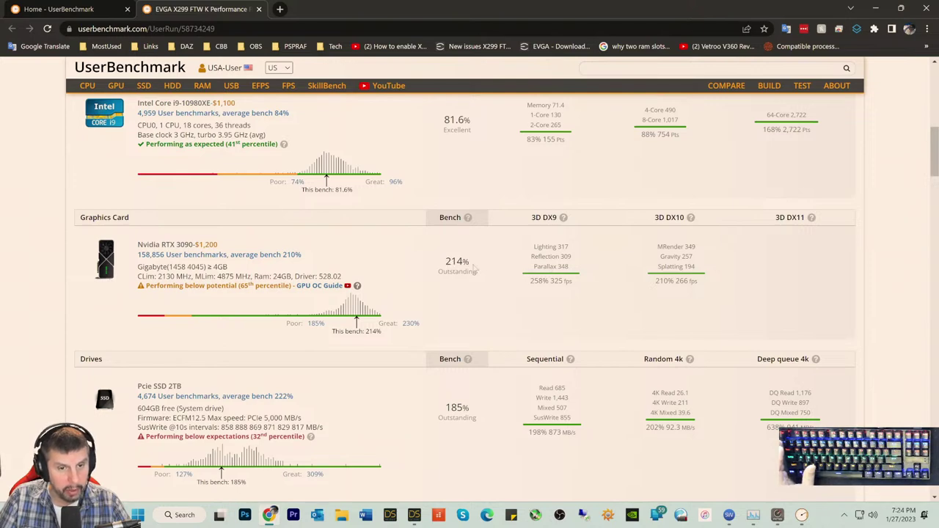
{"action": "scroll", "coordinate": [473, 168], "scroll_direction": "up", "scroll_amount": 2}
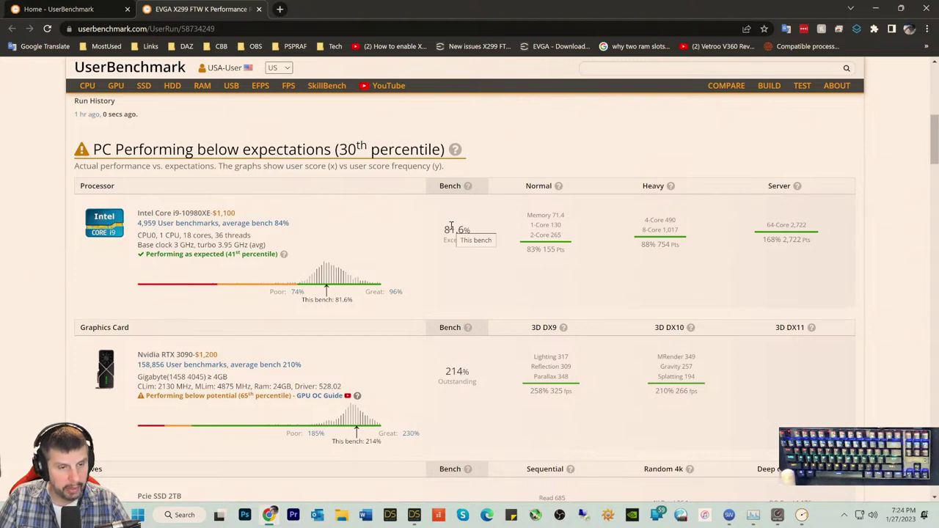
{"action": "scroll", "coordinate": [451, 229], "scroll_direction": "down", "scroll_amount": 2}
{"action": "scroll", "coordinate": [384, 237], "scroll_direction": "up", "scroll_amount": 2}
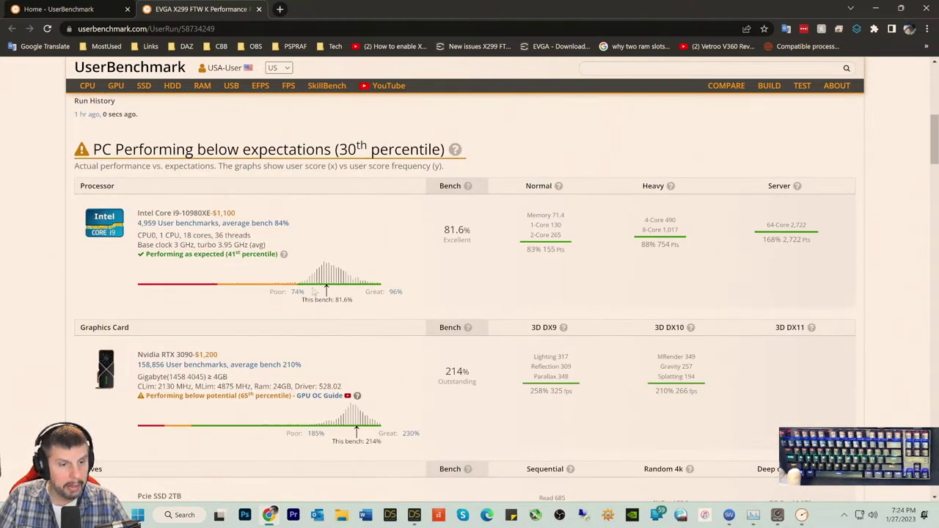
{"action": "mouse_move", "coordinate": [305, 287]}
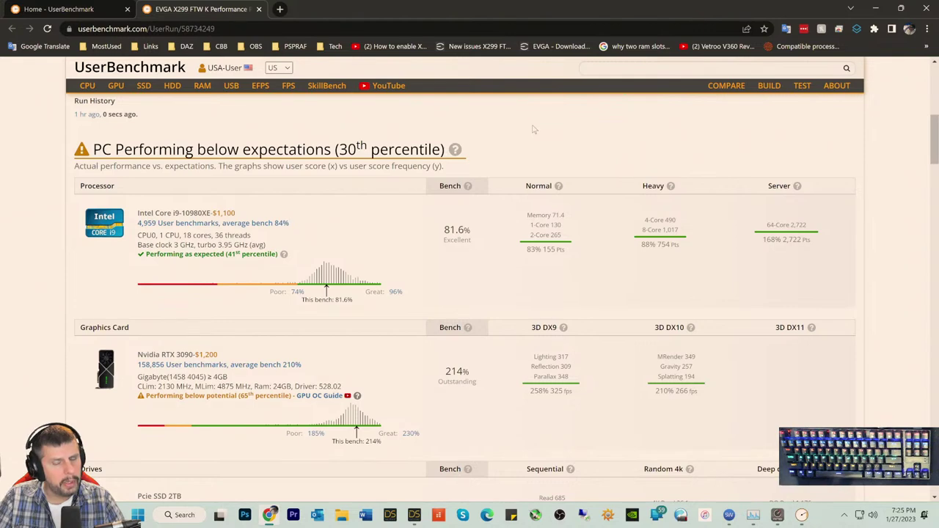
- Minimize the browser, close the UserBenchmark program and bring the browser back up
{"action": "left_click", "coordinate": [874, 8]}
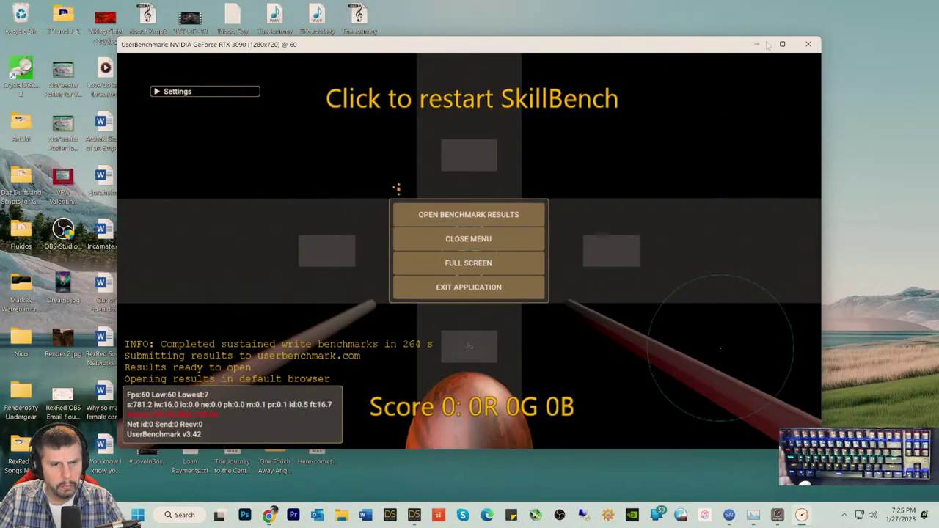
{"action": "left_click", "coordinate": [810, 45]}
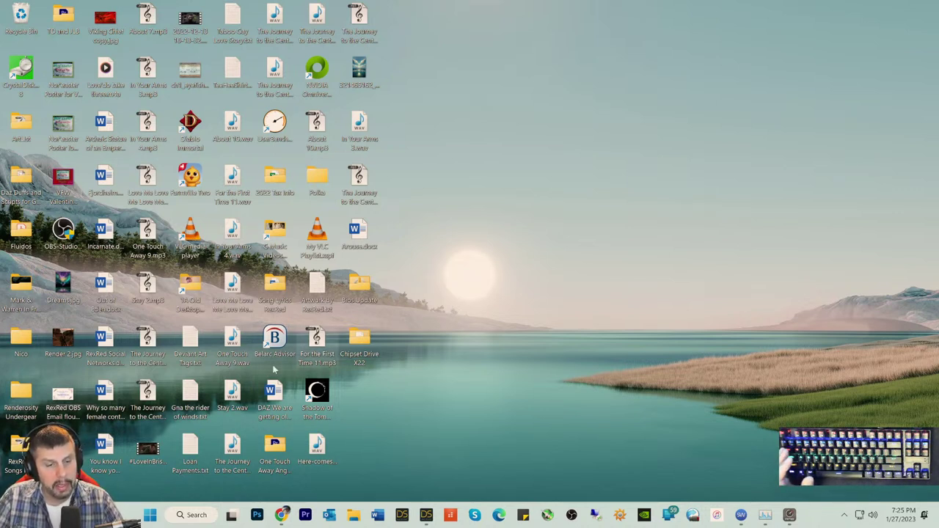
{"action": "left_click", "coordinate": [282, 515]}
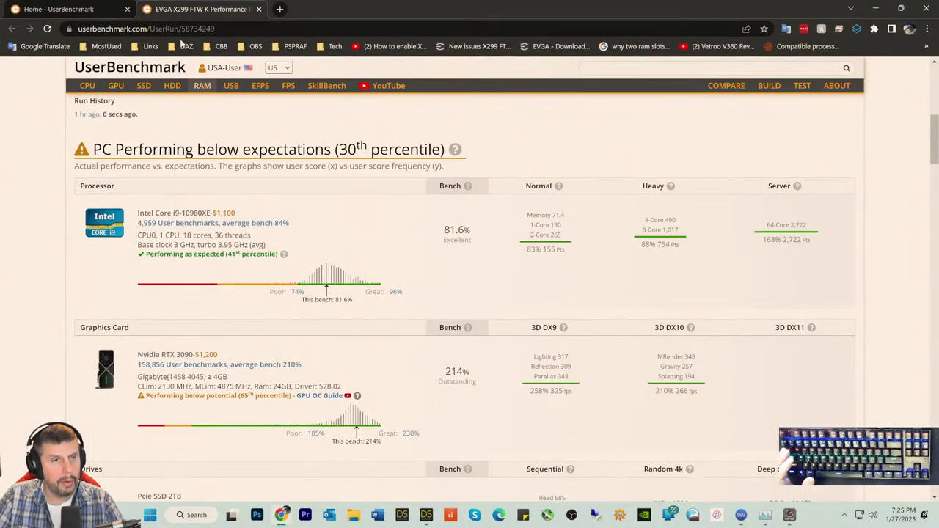
- Search Google for belarc in a new tab and open the Belarc, Inc. website
{"action": "left_click", "coordinate": [280, 10]}
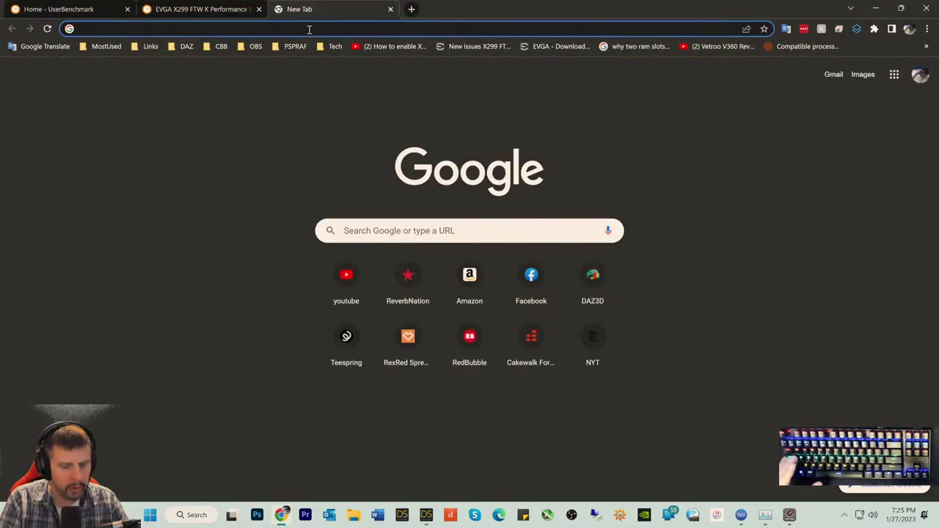
{"action": "type", "text": "be"}
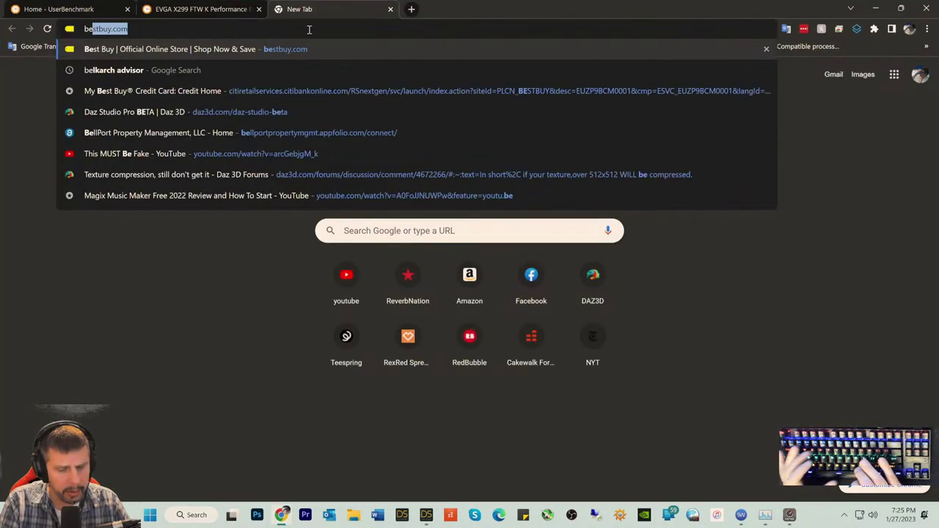
{"action": "type", "text": "larc"}
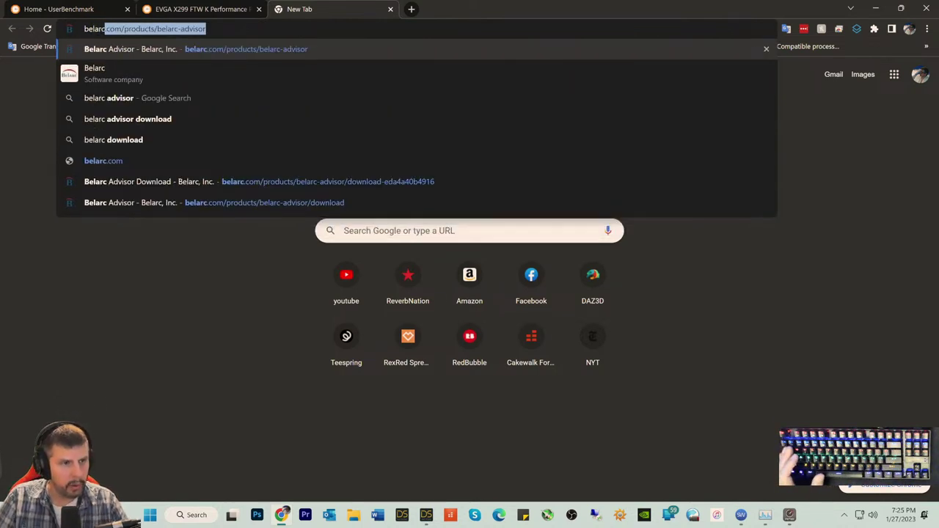
{"action": "key", "text": "Delete"}
{"action": "key", "text": "Return"}
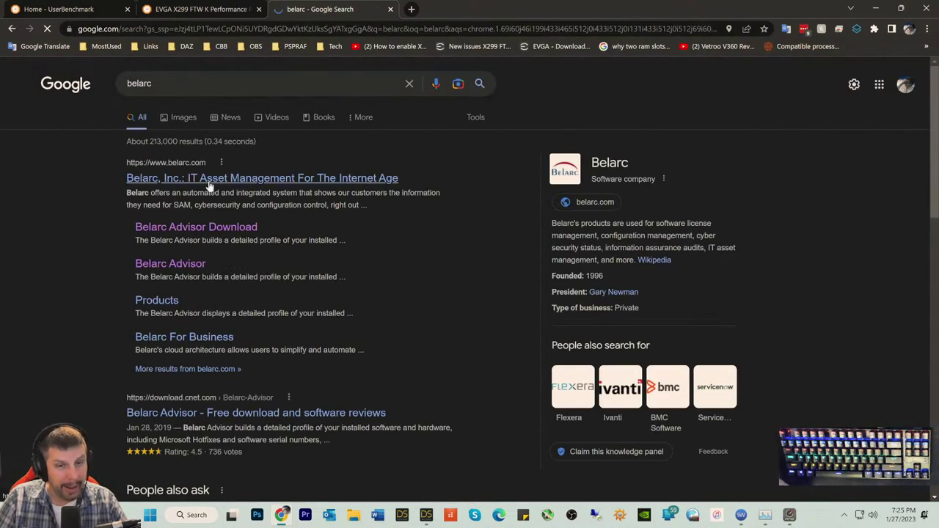
{"action": "left_click", "coordinate": [209, 180]}
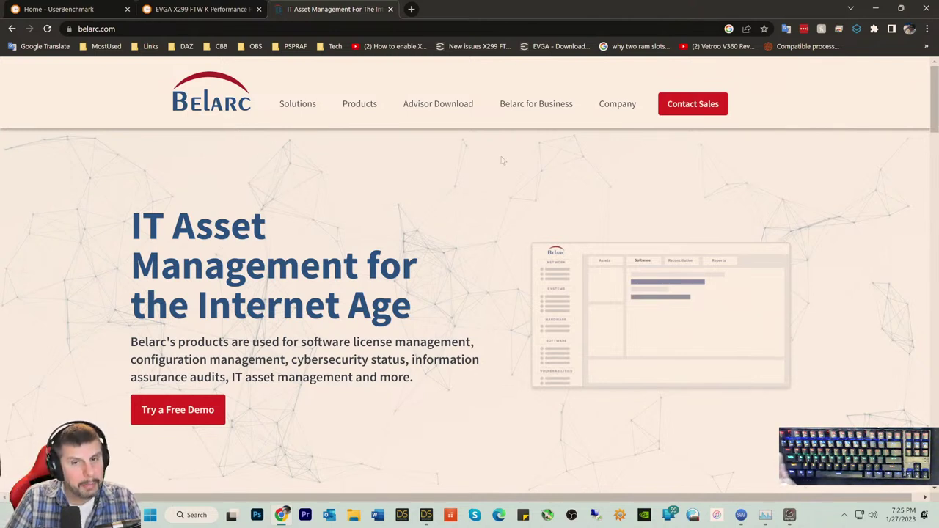
- Look over the Belarc home page and open the Belarc Advisor product page
{"action": "scroll", "coordinate": [334, 228], "scroll_direction": "down", "scroll_amount": 3}
{"action": "scroll", "coordinate": [334, 228], "scroll_direction": "up", "scroll_amount": 2}
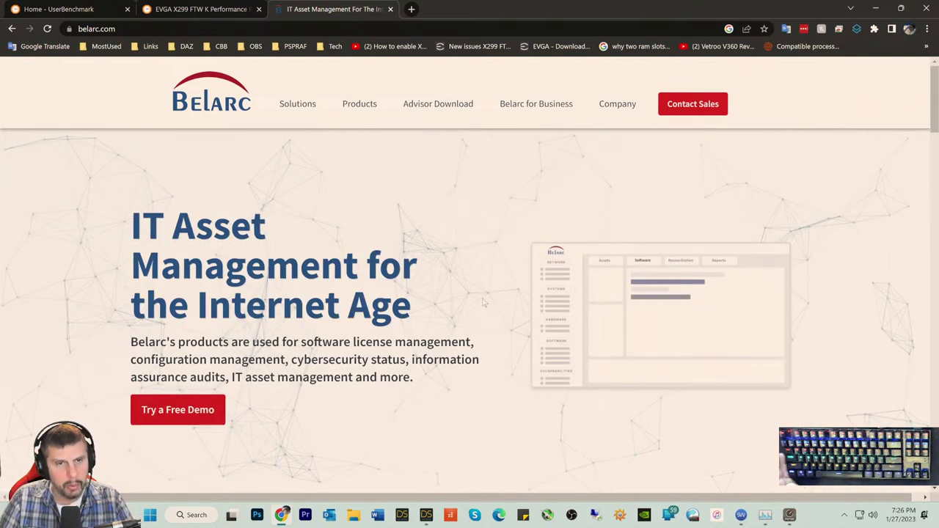
{"action": "scroll", "coordinate": [345, 307], "scroll_direction": "down", "scroll_amount": 3}
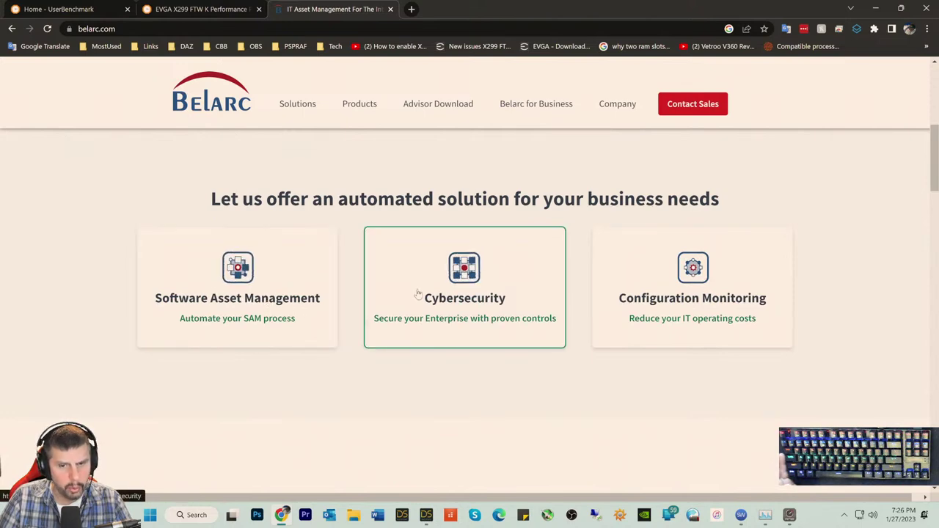
{"action": "scroll", "coordinate": [419, 296], "scroll_direction": "up", "scroll_amount": 5}
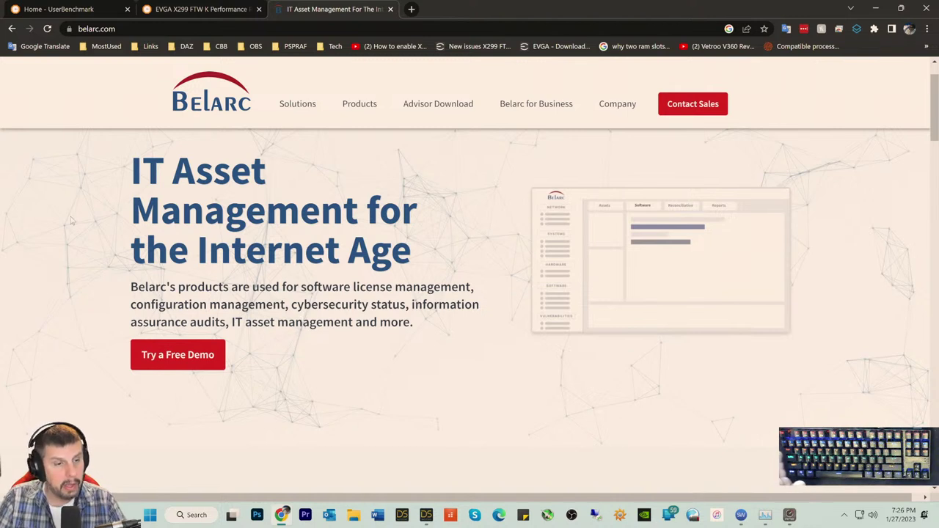
{"action": "mouse_move", "coordinate": [356, 107]}
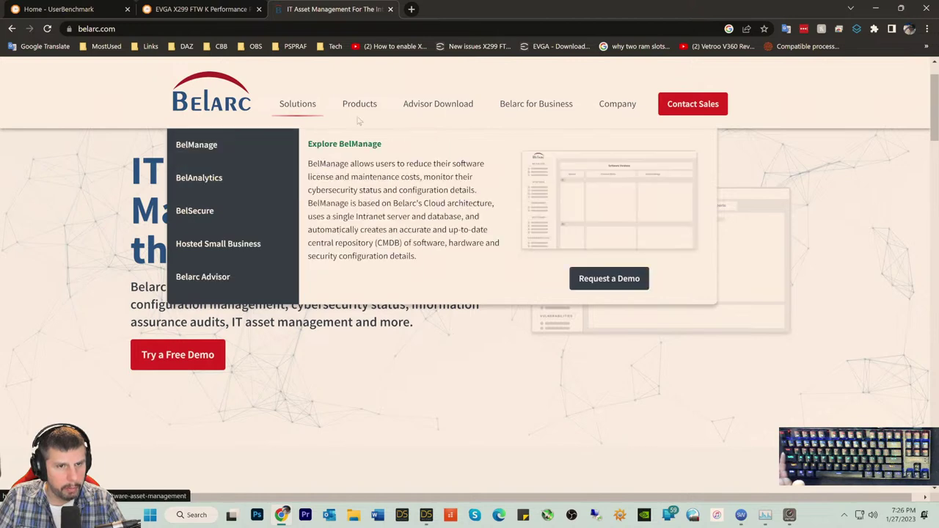
{"action": "left_click", "coordinate": [197, 286]}
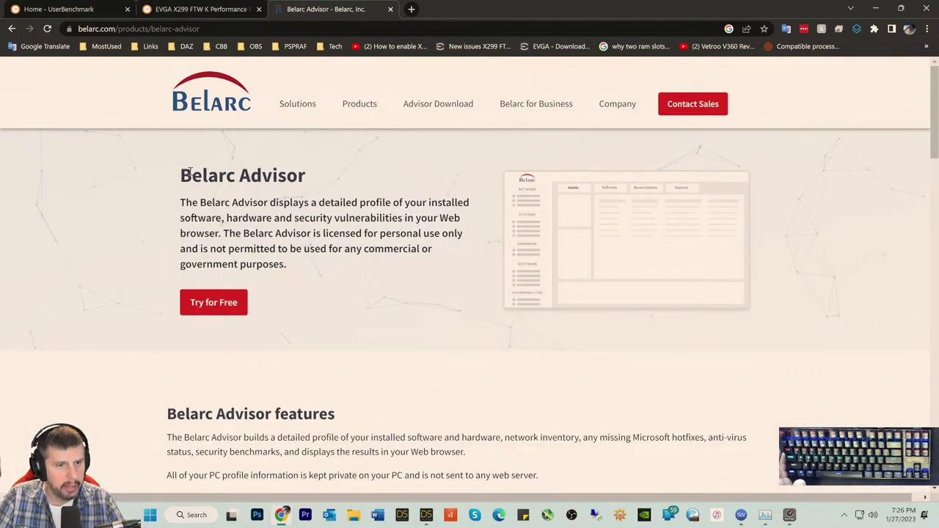
{"action": "mouse_move", "coordinate": [299, 107]}
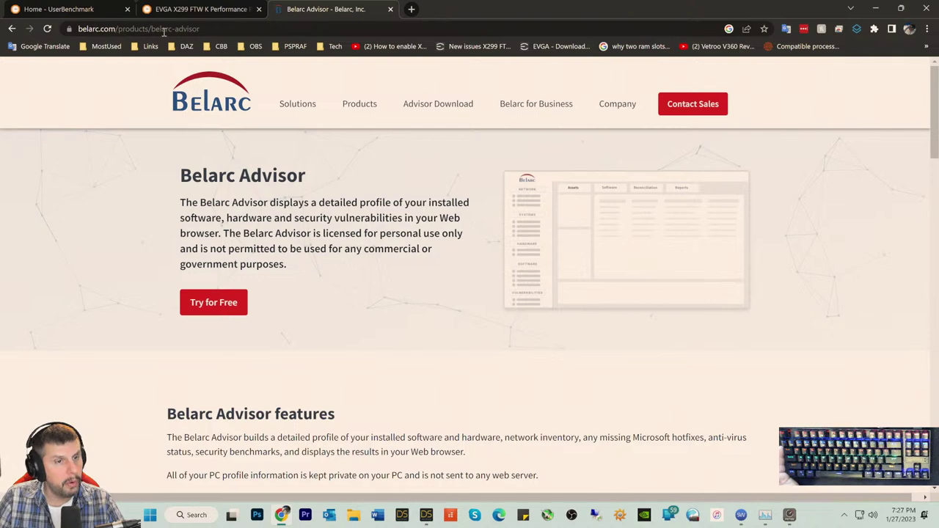
{"action": "mouse_move", "coordinate": [356, 114]}
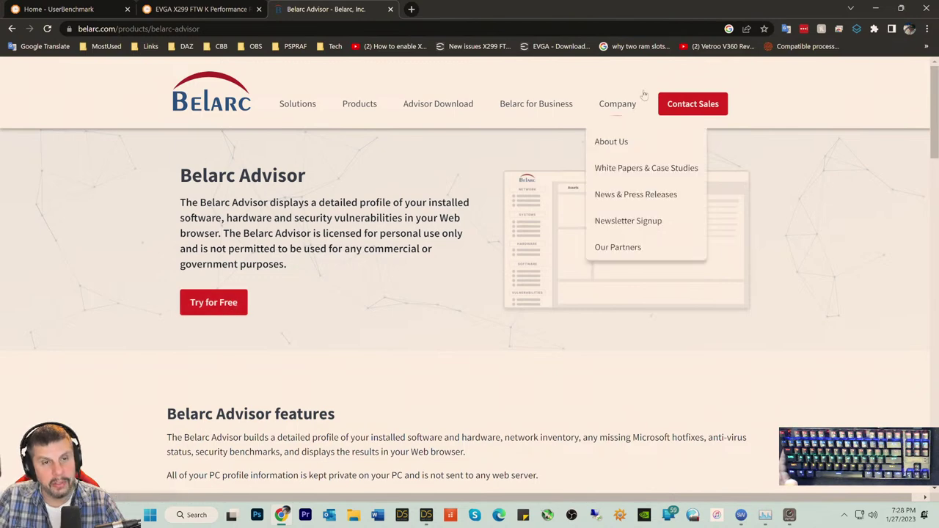
- Return to the UserBenchmark results and review the bench scores of the drives and the memory kit
{"action": "left_click", "coordinate": [205, 9]}
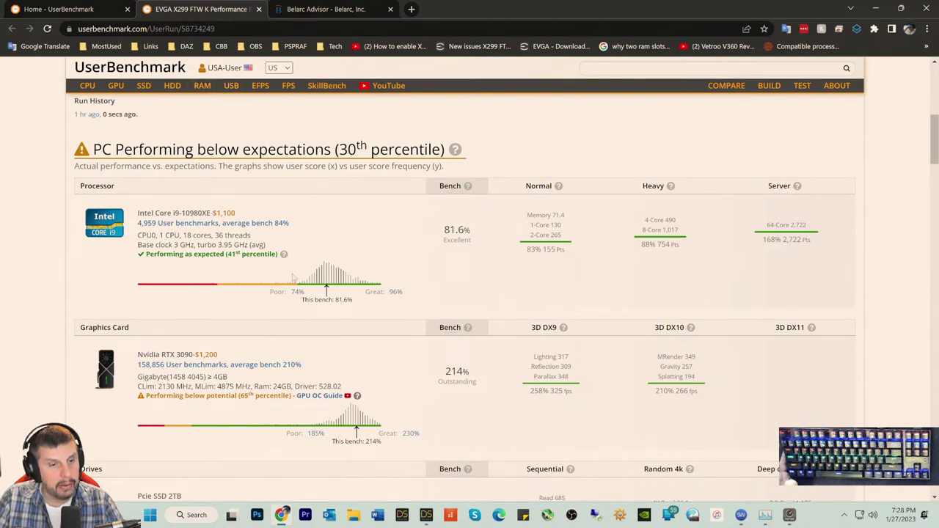
{"action": "scroll", "coordinate": [354, 393], "scroll_direction": "down", "scroll_amount": 2}
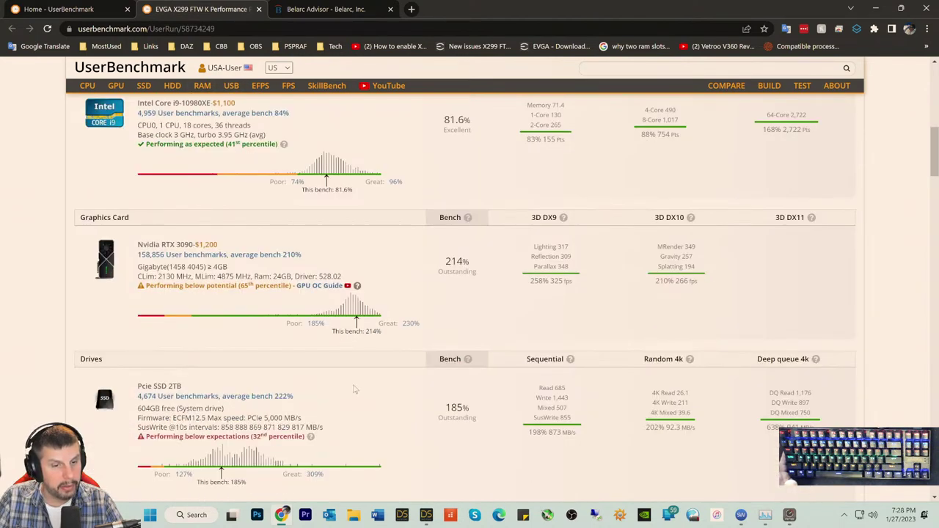
{"action": "scroll", "coordinate": [354, 392], "scroll_direction": "down", "scroll_amount": 3}
{"action": "scroll", "coordinate": [233, 268], "scroll_direction": "up", "scroll_amount": 2}
{"action": "scroll", "coordinate": [234, 268], "scroll_direction": "down", "scroll_amount": 6}
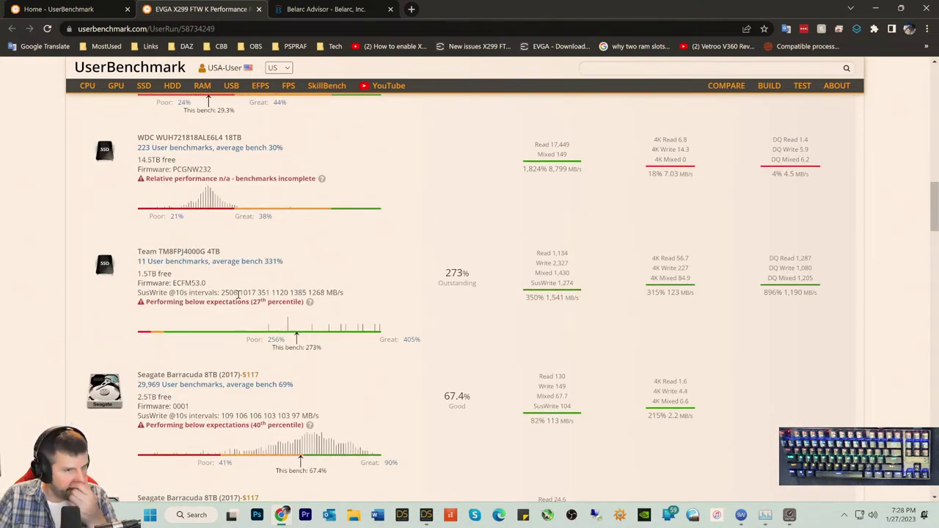
{"action": "scroll", "coordinate": [237, 293], "scroll_direction": "down", "scroll_amount": 5}
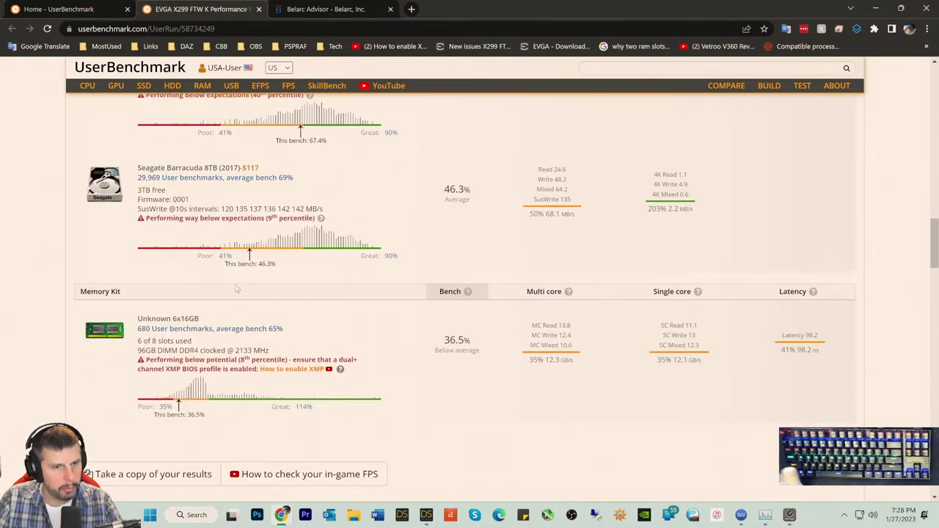
{"action": "scroll", "coordinate": [239, 290], "scroll_direction": "down", "scroll_amount": 1}
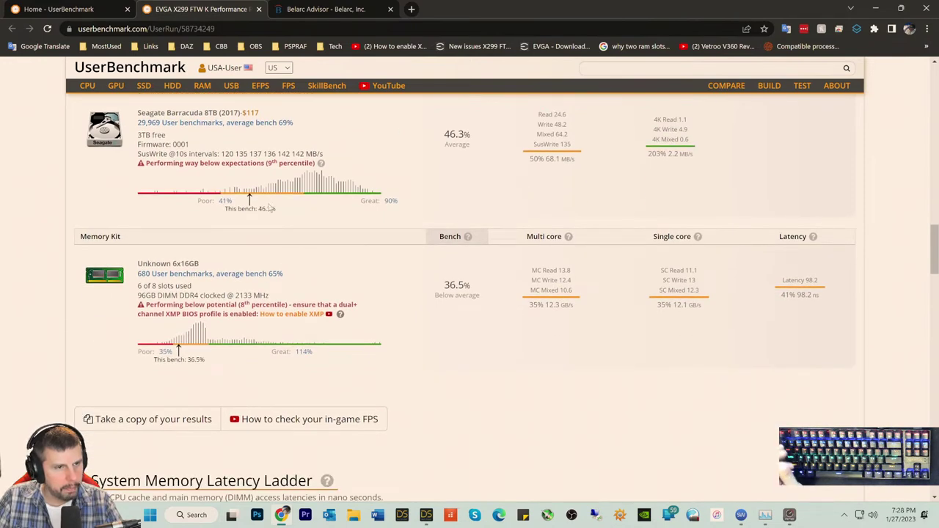
{"action": "scroll", "coordinate": [249, 205], "scroll_direction": "up", "scroll_amount": 1}
{"action": "scroll", "coordinate": [249, 309], "scroll_direction": "down", "scroll_amount": 1}
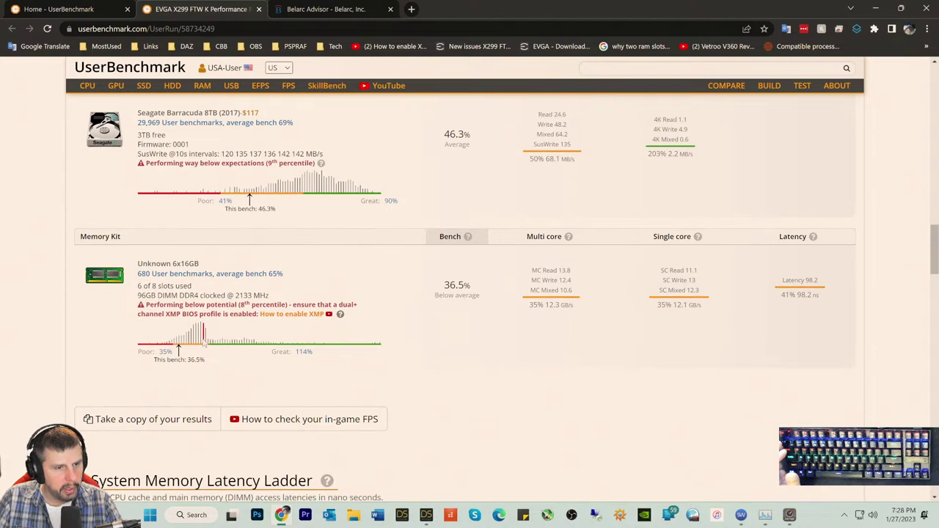
{"action": "scroll", "coordinate": [203, 334], "scroll_direction": "down", "scroll_amount": 3}
{"action": "scroll", "coordinate": [203, 334], "scroll_direction": "up", "scroll_amount": 2}
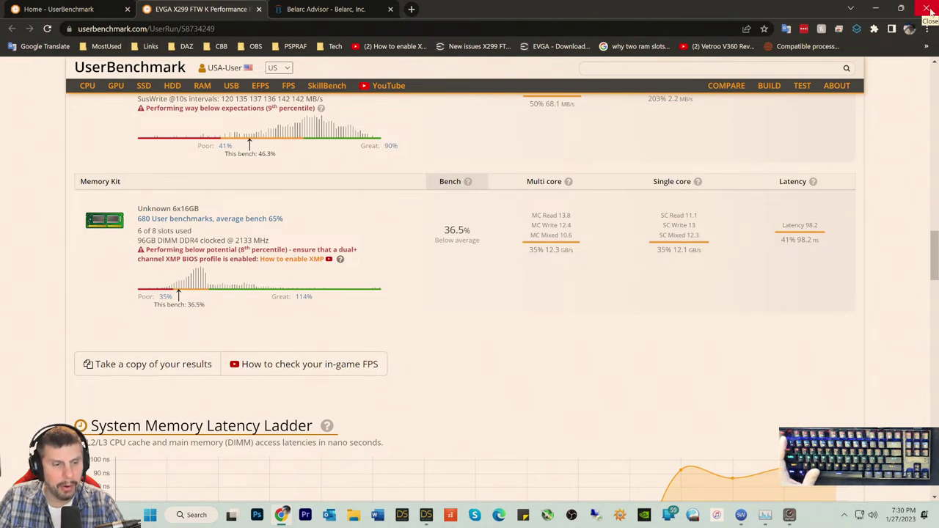
- Look back through the benchmark results from the memory kit up to the component suitability summary
{"action": "scroll", "coordinate": [488, 268], "scroll_direction": "down", "scroll_amount": 2}
{"action": "scroll", "coordinate": [495, 262], "scroll_direction": "up", "scroll_amount": 1}
{"action": "scroll", "coordinate": [495, 260], "scroll_direction": "up", "scroll_amount": 3}
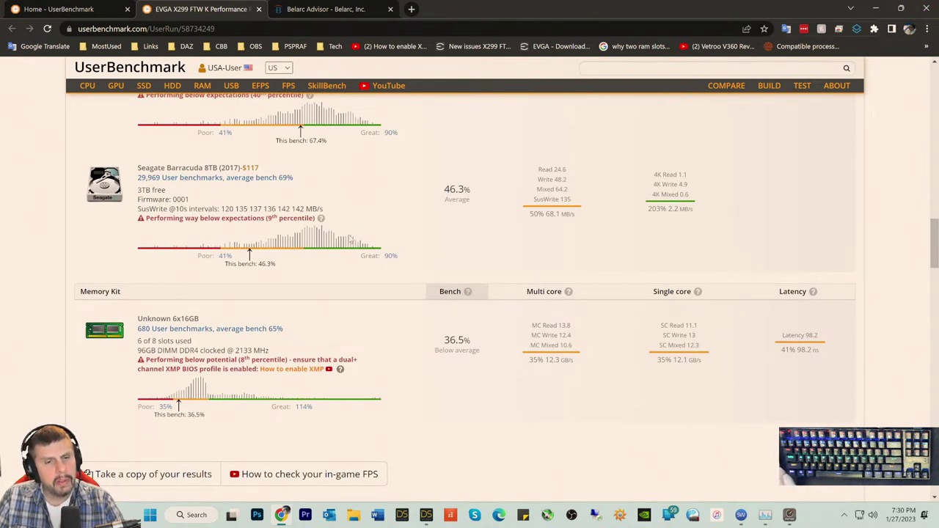
{"action": "scroll", "coordinate": [364, 235], "scroll_direction": "up", "scroll_amount": 3}
{"action": "scroll", "coordinate": [407, 220], "scroll_direction": "up", "scroll_amount": 3}
{"action": "scroll", "coordinate": [400, 222], "scroll_direction": "up", "scroll_amount": 4}
{"action": "scroll", "coordinate": [395, 224], "scroll_direction": "up", "scroll_amount": 1}
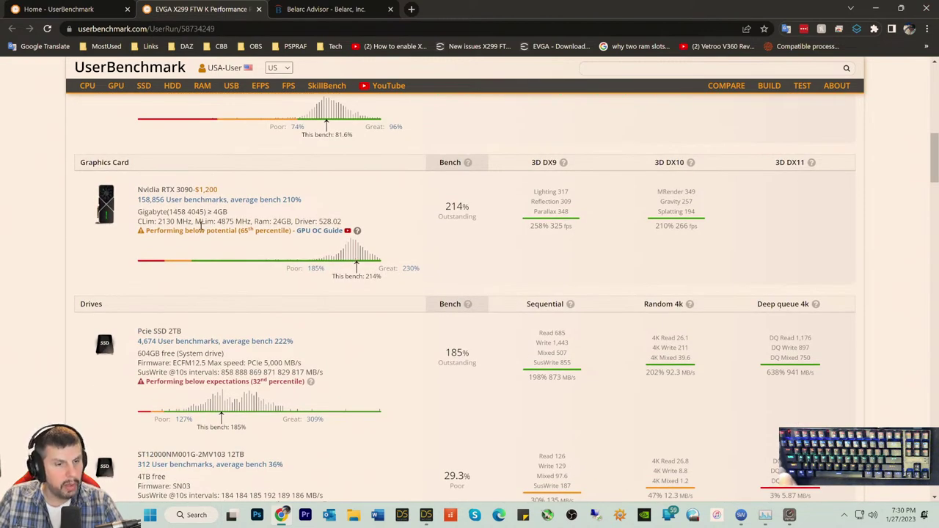
{"action": "scroll", "coordinate": [91, 220], "scroll_direction": "up", "scroll_amount": 2}
{"action": "scroll", "coordinate": [90, 220], "scroll_direction": "up", "scroll_amount": 4}
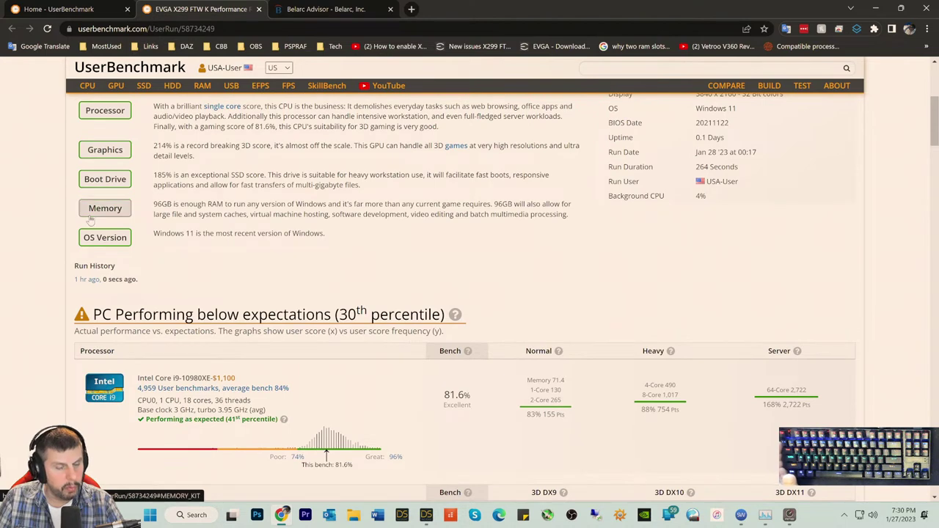
- Examine the processor and graphics card results, and compare each drive's bench score with its Poor-to-Great range
{"action": "scroll", "coordinate": [92, 220], "scroll_direction": "down", "scroll_amount": 1}
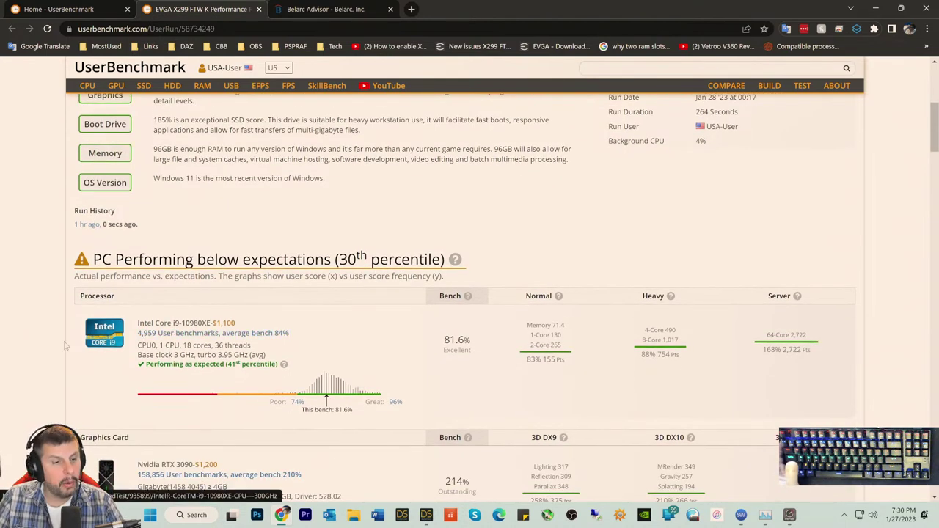
{"action": "scroll", "coordinate": [302, 408], "scroll_direction": "down", "scroll_amount": 3}
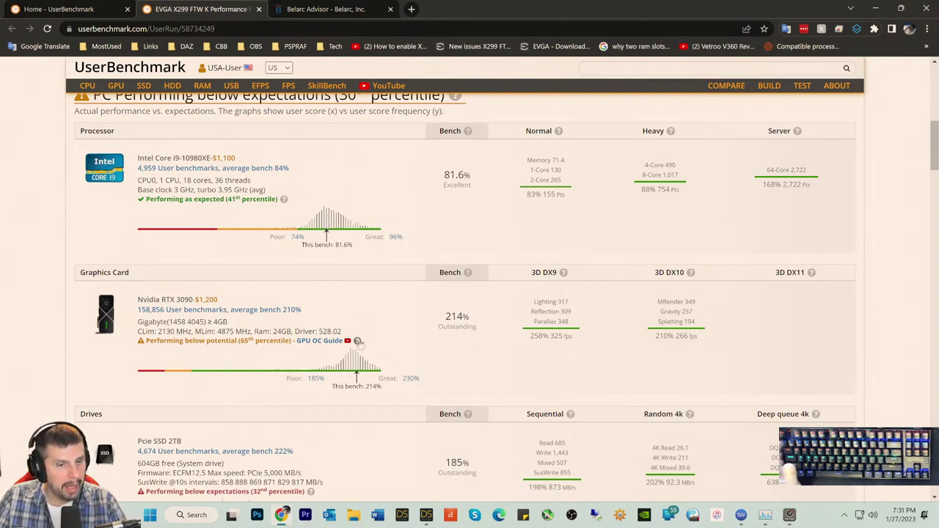
{"action": "scroll", "coordinate": [367, 363], "scroll_direction": "down", "scroll_amount": 1}
{"action": "scroll", "coordinate": [304, 229], "scroll_direction": "up", "scroll_amount": 2}
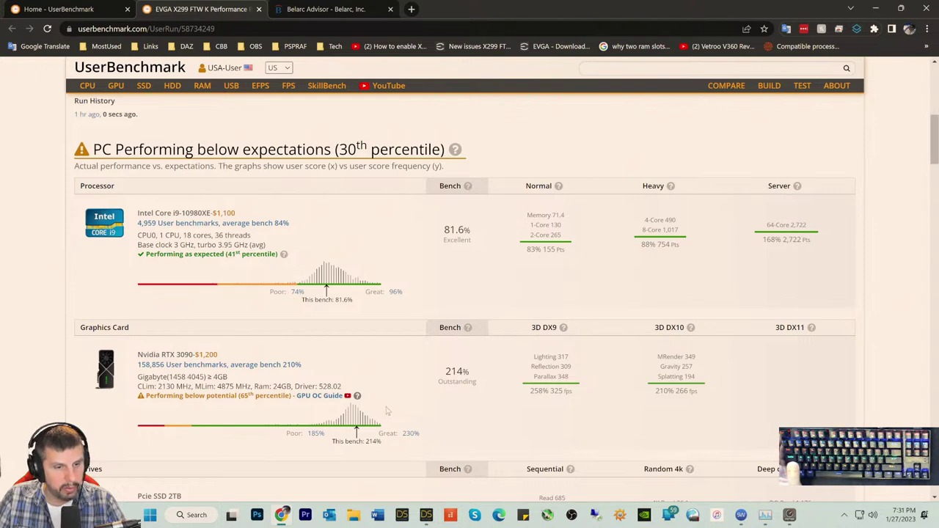
{"action": "scroll", "coordinate": [361, 402], "scroll_direction": "down", "scroll_amount": 1}
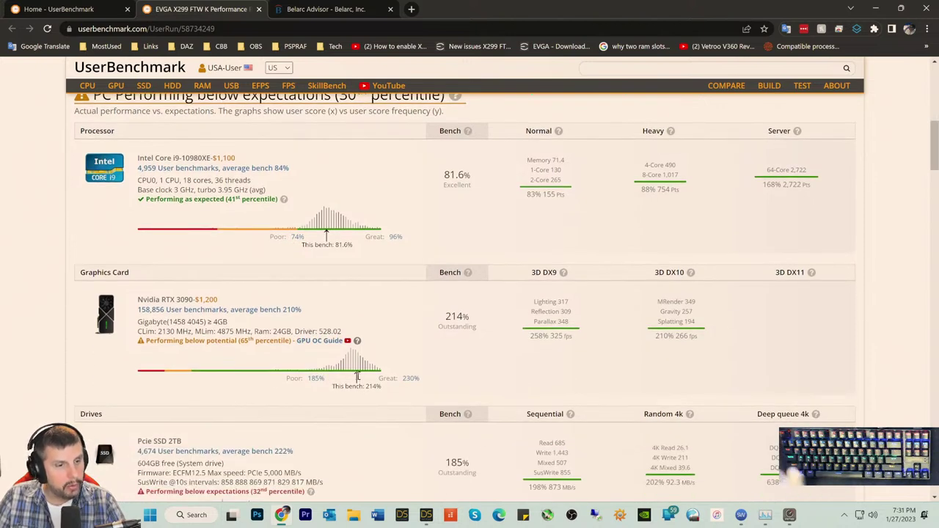
{"action": "scroll", "coordinate": [328, 350], "scroll_direction": "down", "scroll_amount": 2}
{"action": "scroll", "coordinate": [328, 351], "scroll_direction": "up", "scroll_amount": 2}
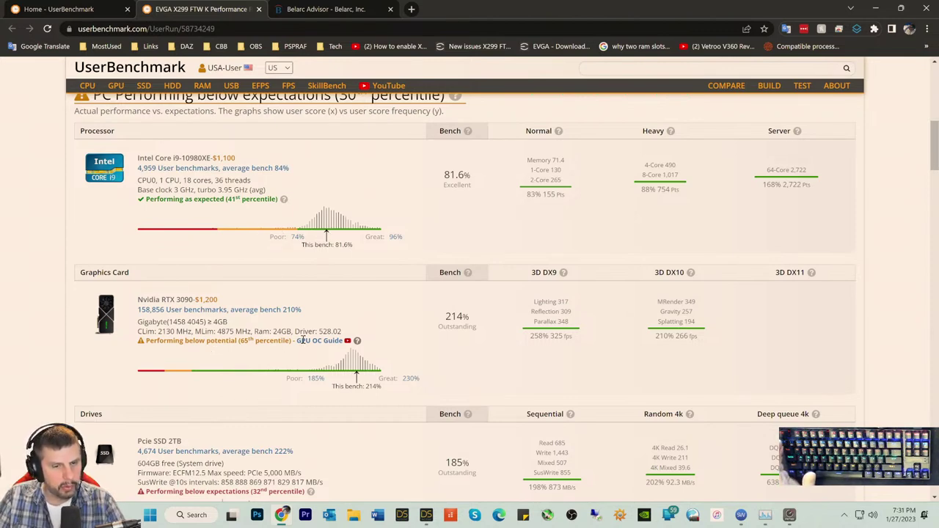
{"action": "scroll", "coordinate": [313, 391], "scroll_direction": "down", "scroll_amount": 2}
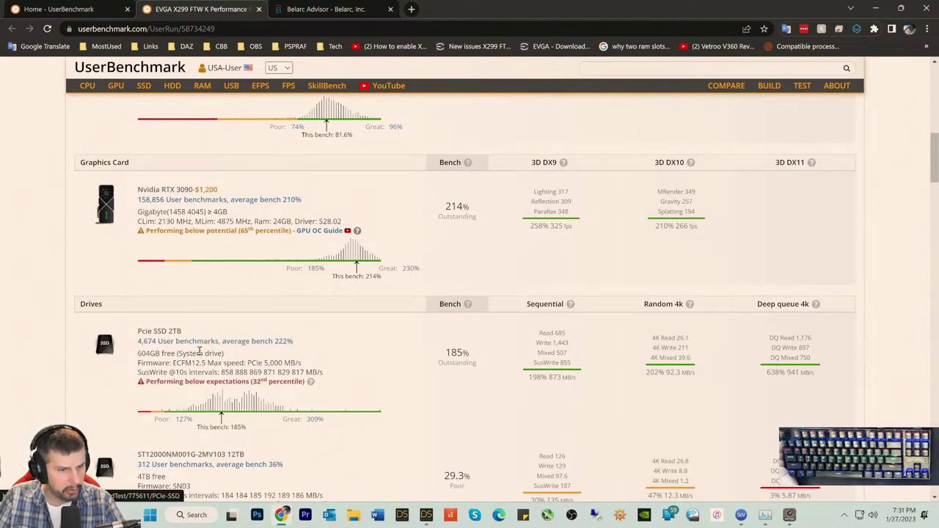
{"action": "scroll", "coordinate": [209, 344], "scroll_direction": "down", "scroll_amount": 2}
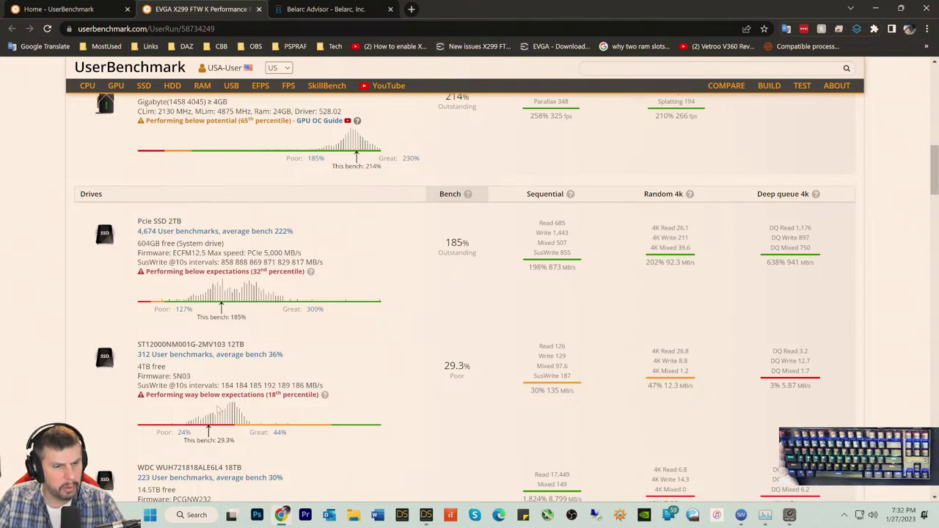
{"action": "scroll", "coordinate": [217, 407], "scroll_direction": "down", "scroll_amount": 1}
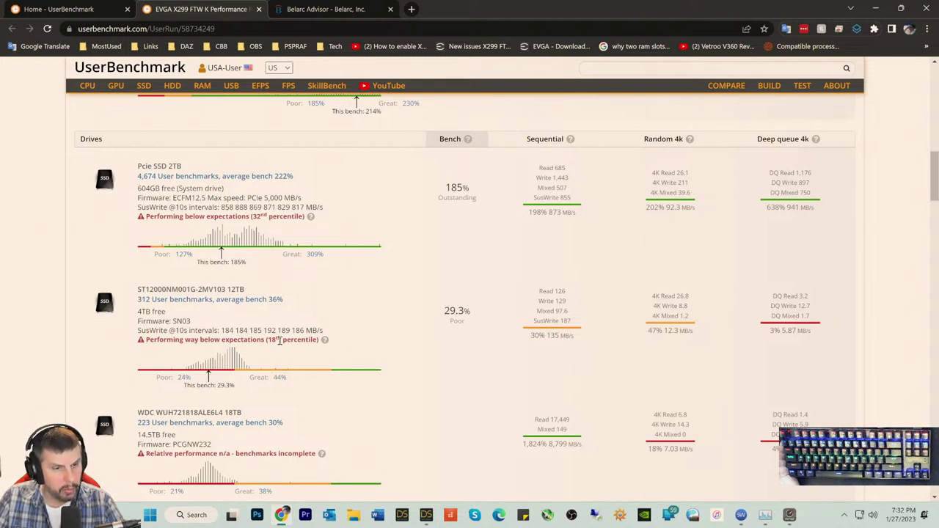
{"action": "scroll", "coordinate": [304, 361], "scroll_direction": "down", "scroll_amount": 2}
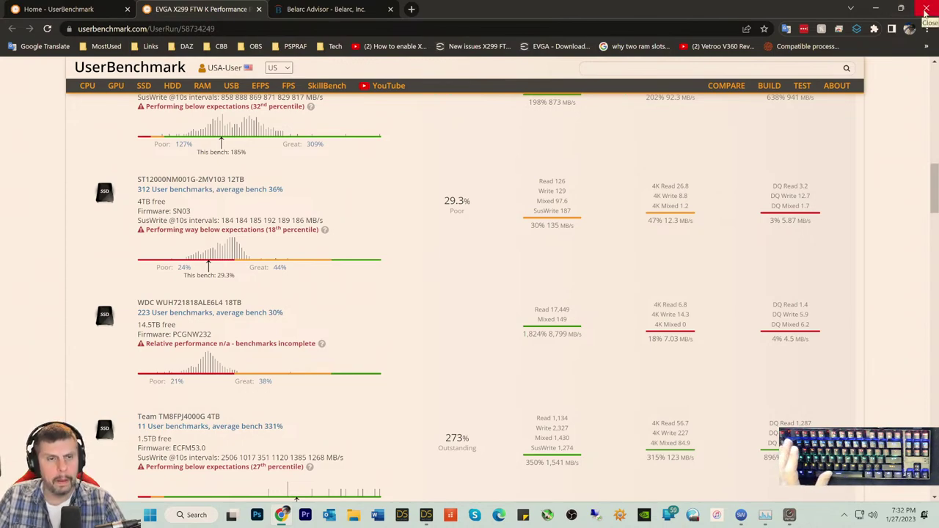
- Close the browser to return to DAZ Studio and switch the viewport from the camera to Perspective View
{"action": "left_click", "coordinate": [926, 11]}
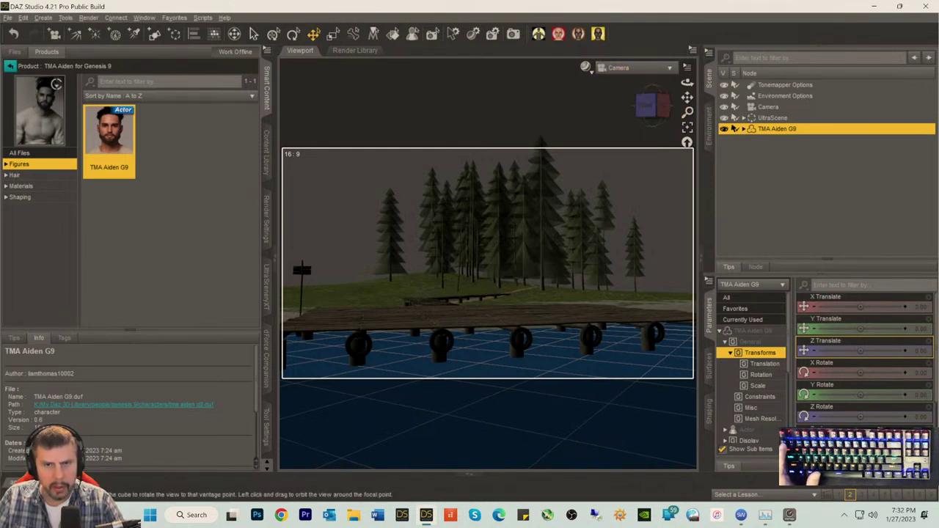
{"action": "left_click", "coordinate": [638, 68]}
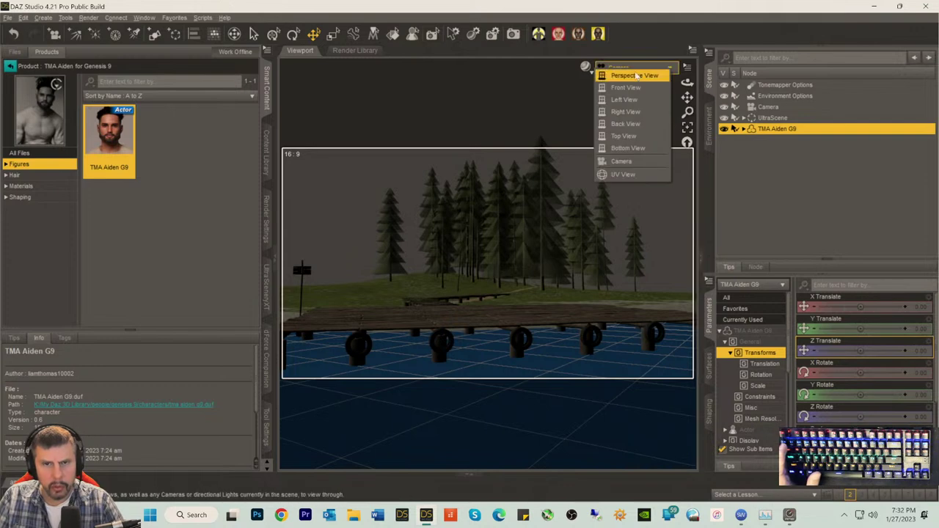
{"action": "left_click", "coordinate": [631, 79]}
{"action": "left_click", "coordinate": [647, 104]}
{"action": "mouse_move", "coordinate": [648, 104]}
{"action": "left_mouse_down"}
{"action": "mouse_move", "coordinate": [653, 123]}
{"action": "mouse_move", "coordinate": [650, 110]}
{"action": "mouse_move", "coordinate": [636, 109]}
{"action": "left_mouse_up"}
{"action": "left_click", "coordinate": [635, 109]}
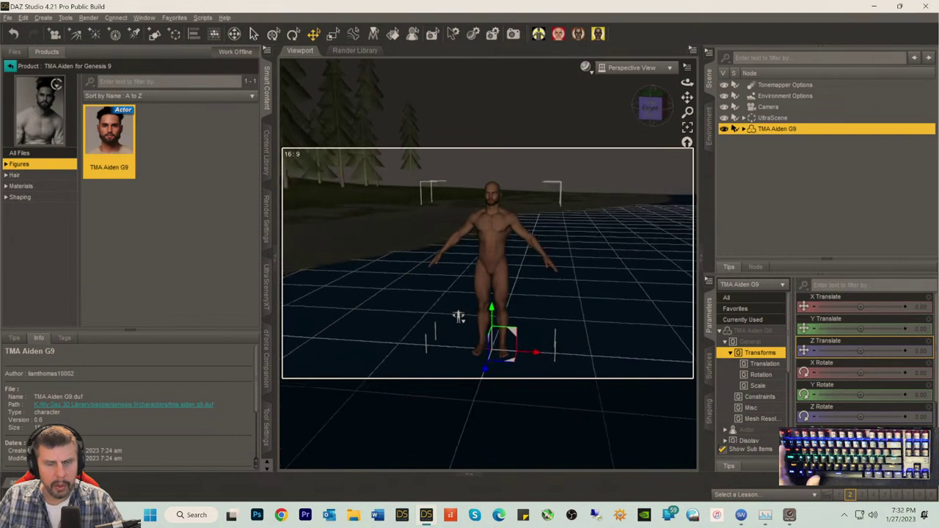
- Parent the Camera to the UltraScene node in the scene hierarchy
{"action": "left_click", "coordinate": [765, 117]}
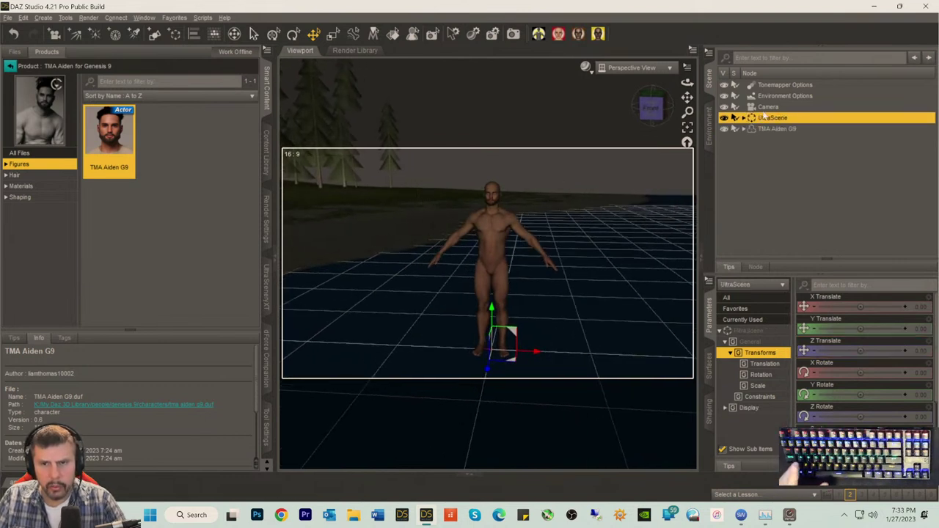
{"action": "left_click", "coordinate": [763, 108]}
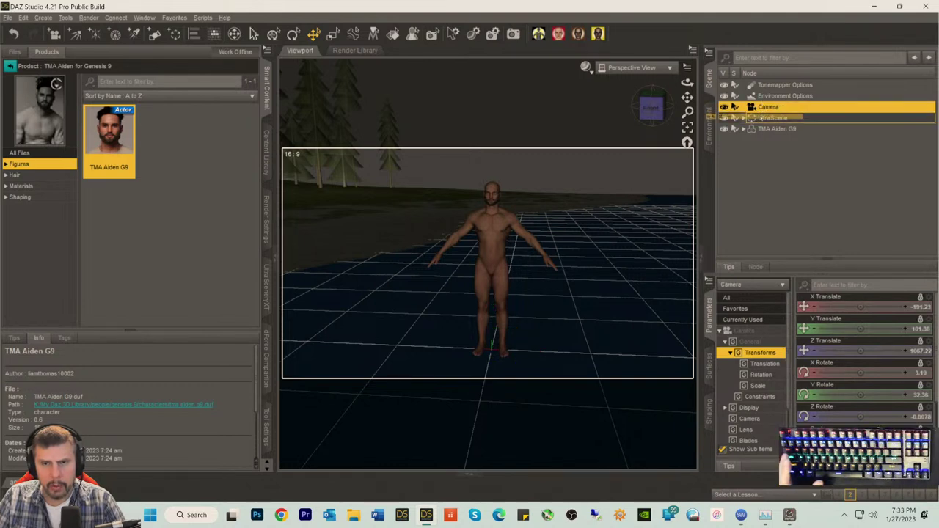
{"action": "scroll", "coordinate": [767, 139], "scroll_direction": "up", "scroll_amount": 10}
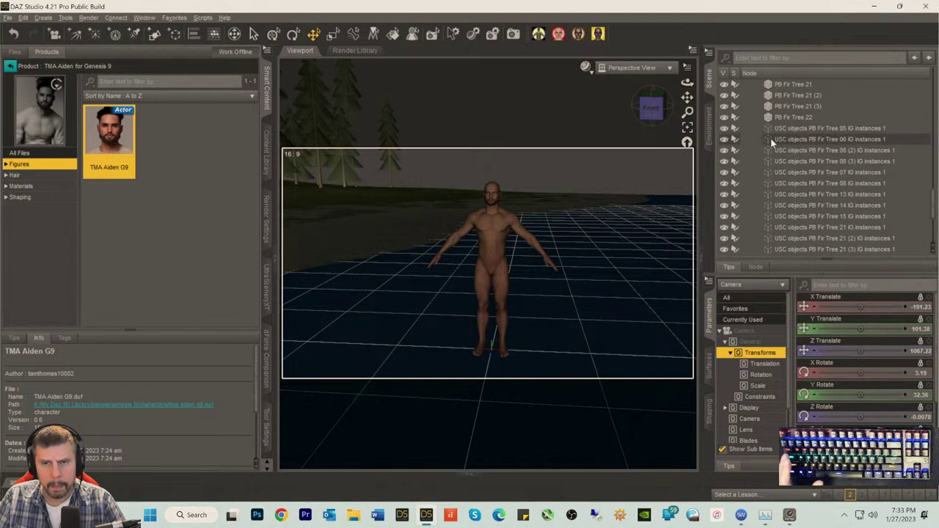
{"action": "scroll", "coordinate": [771, 128], "scroll_direction": "up", "scroll_amount": 10}
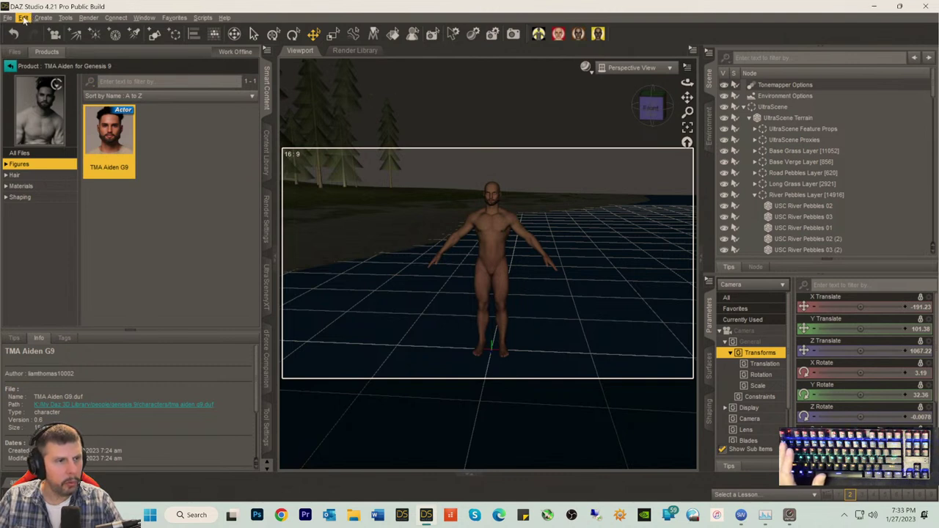
{"action": "scroll", "coordinate": [812, 157], "scroll_direction": "down", "scroll_amount": 10}
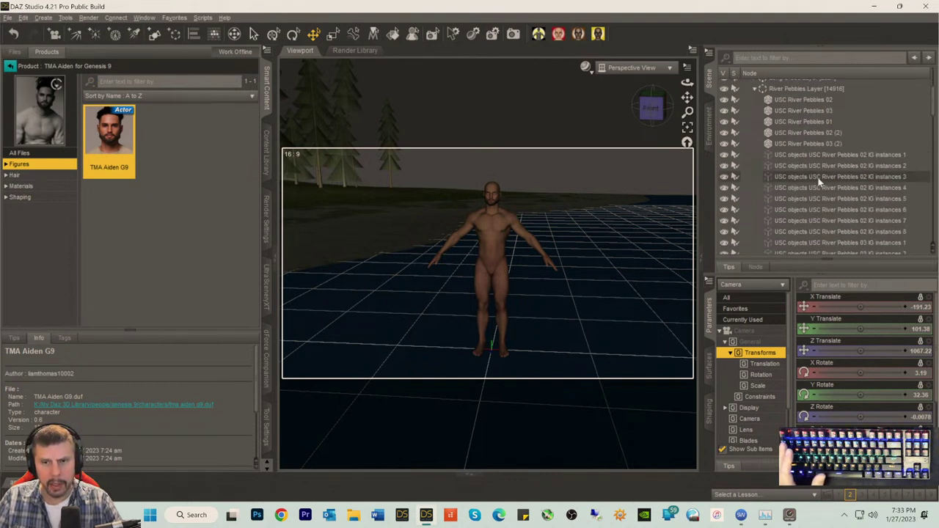
{"action": "scroll", "coordinate": [817, 182], "scroll_direction": "down", "scroll_amount": 12}
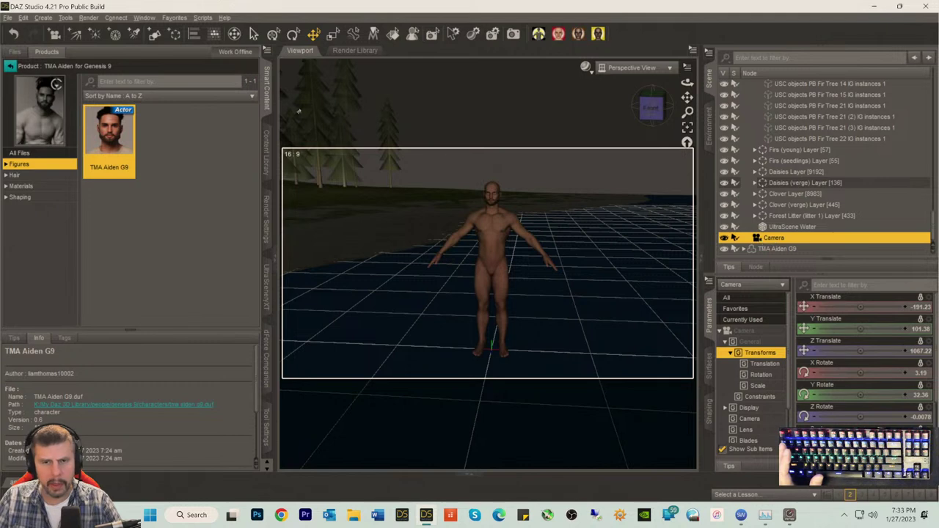
- Unlock the selected Camera node
{"action": "left_click", "coordinate": [23, 18]}
{"action": "mouse_move", "coordinate": [55, 93]}
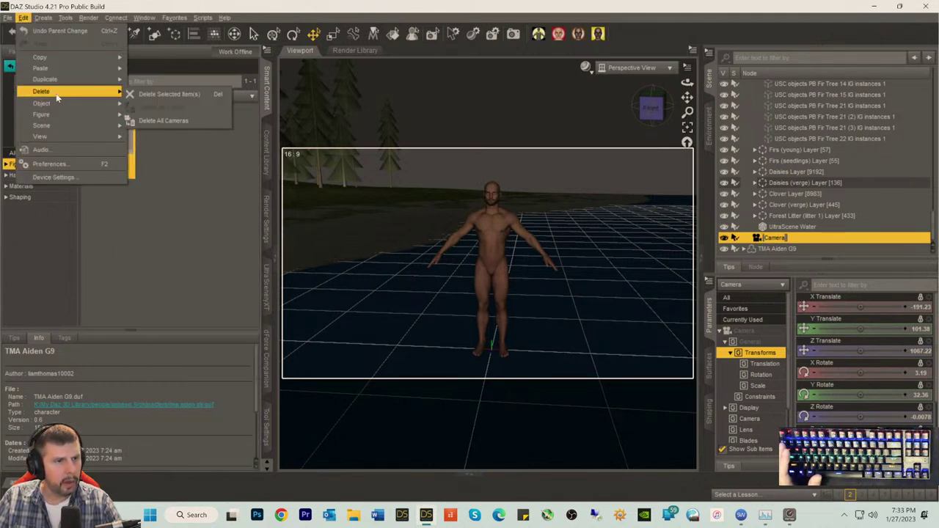
{"action": "mouse_move", "coordinate": [169, 311]}
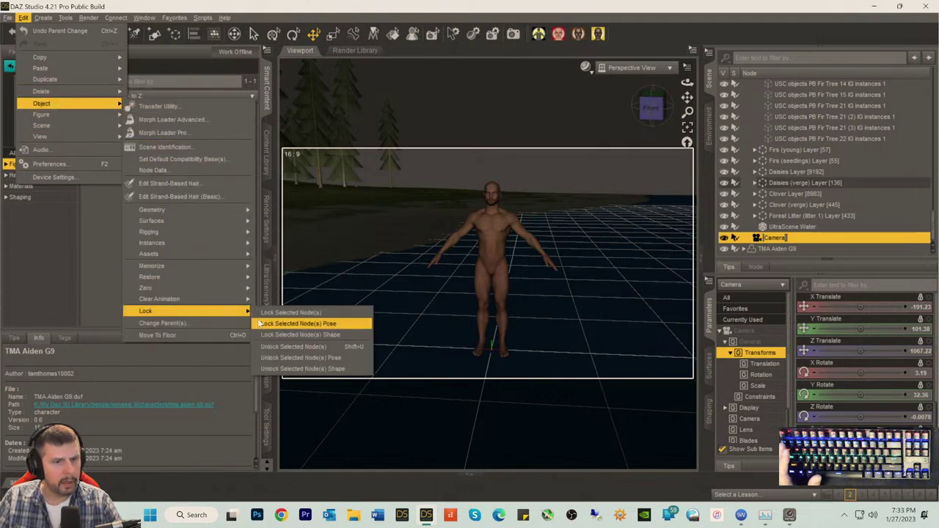
{"action": "left_click", "coordinate": [293, 347]}
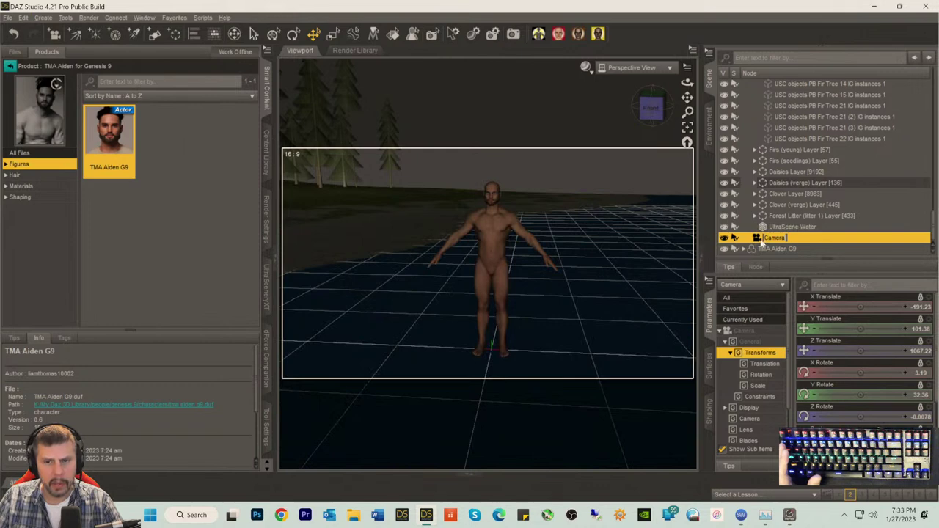
- Reposition the UltraScene environment around the figure with X Translate at about 853.21 and Y Rotate at about -55.09
{"action": "scroll", "coordinate": [758, 168], "scroll_direction": "up", "scroll_amount": 5}
{"action": "scroll", "coordinate": [758, 165], "scroll_direction": "up", "scroll_amount": 10}
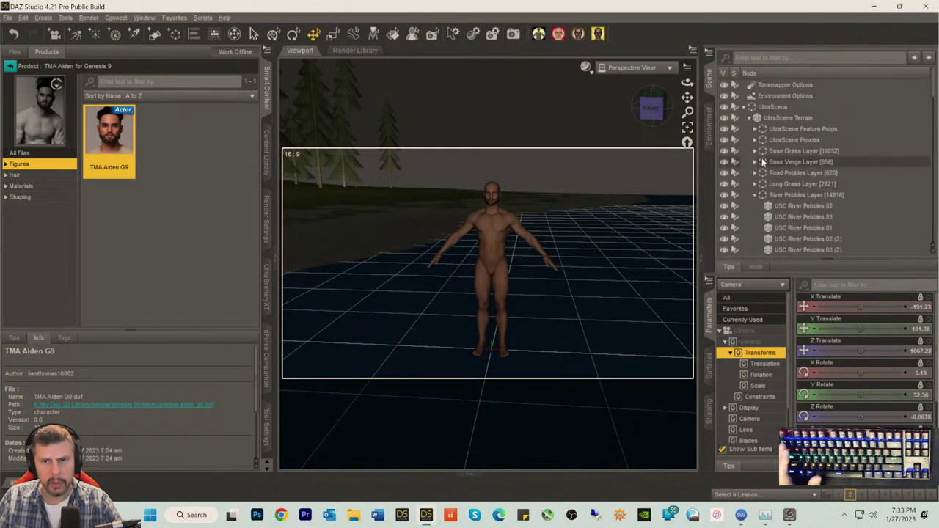
{"action": "left_click", "coordinate": [758, 109]}
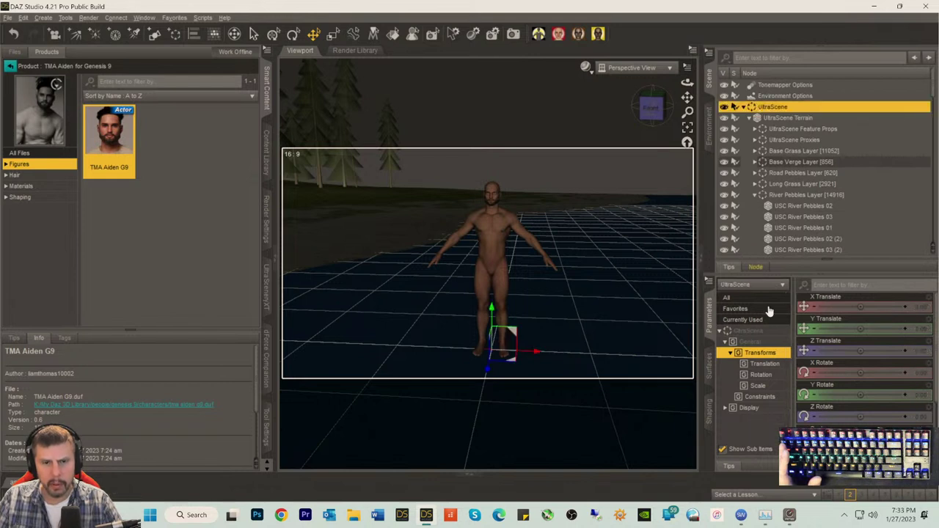
{"action": "left_click_drag", "start_coordinate": [860, 307], "coordinate": [887, 306]}
{"action": "left_click_drag", "start_coordinate": [860, 394], "coordinate": [854, 395]}
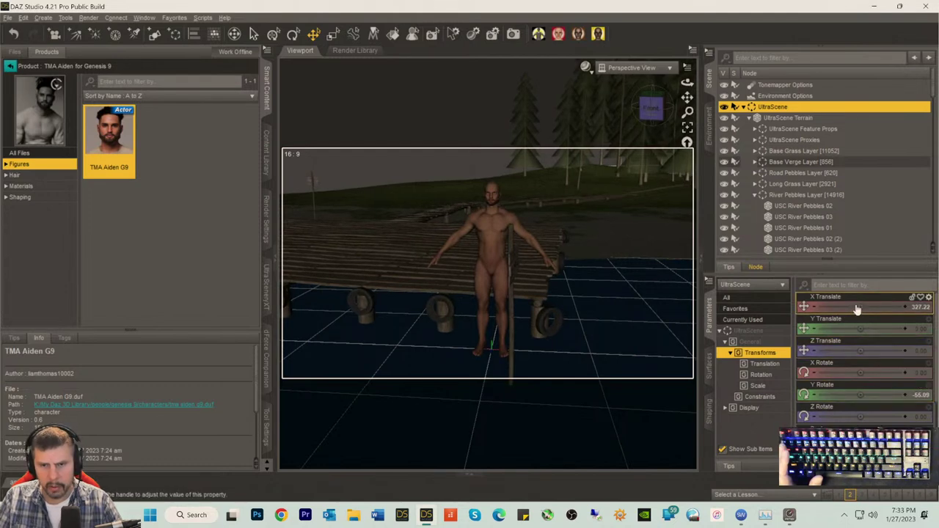
{"action": "left_click_drag", "start_coordinate": [862, 308], "coordinate": [880, 307]}
{"action": "left_click_drag", "start_coordinate": [669, 108], "coordinate": [652, 108]}
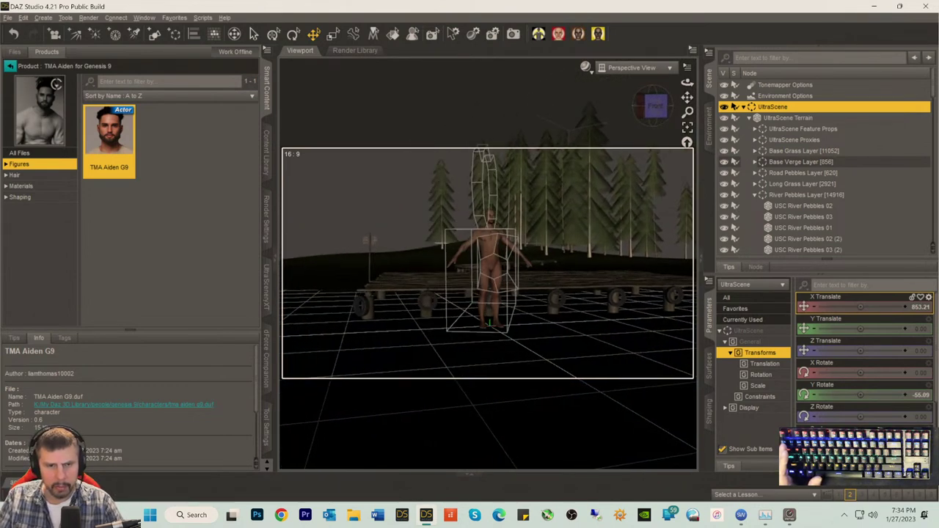
- Compare the figure's framing against the dock and trees in the Camera view and Perspective View
{"action": "left_click_drag", "start_coordinate": [596, 176], "coordinate": [588, 195]}
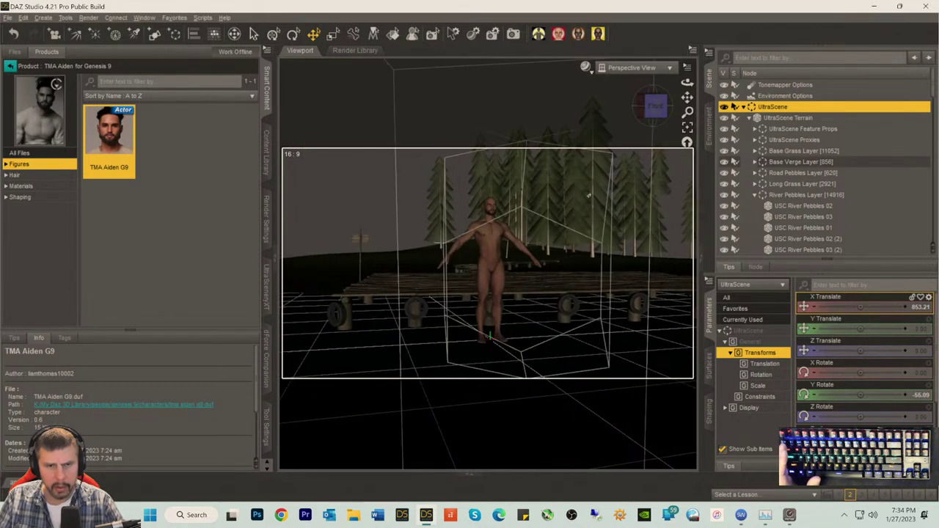
{"action": "left_click", "coordinate": [629, 67]}
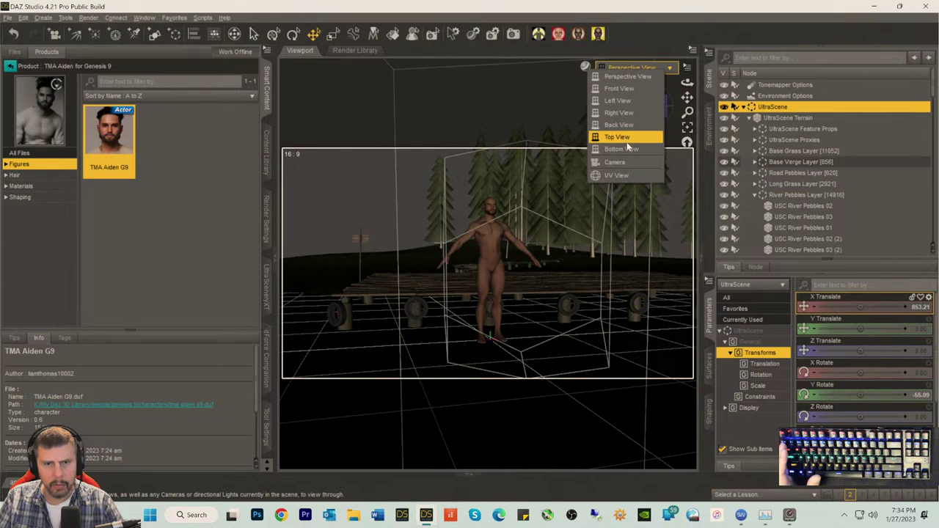
{"action": "left_click", "coordinate": [622, 166]}
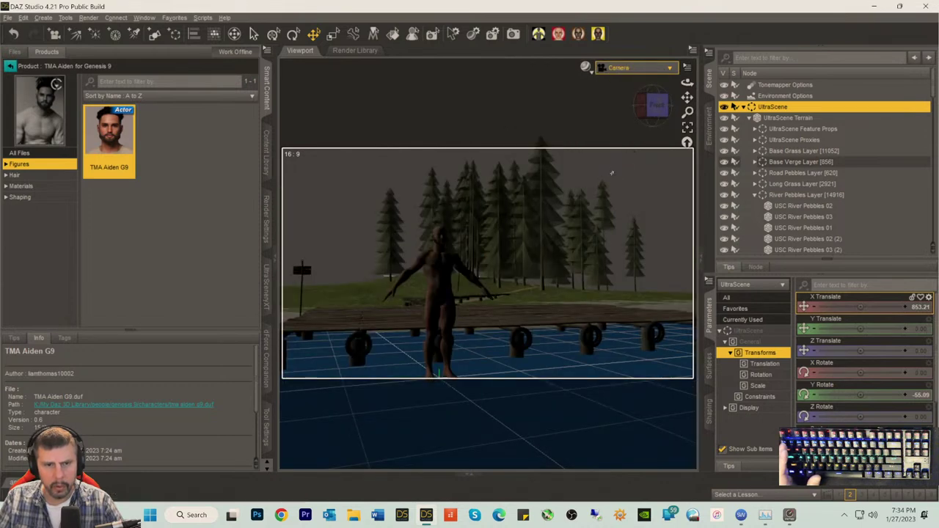
{"action": "left_click", "coordinate": [634, 68]}
{"action": "left_click", "coordinate": [625, 75]}
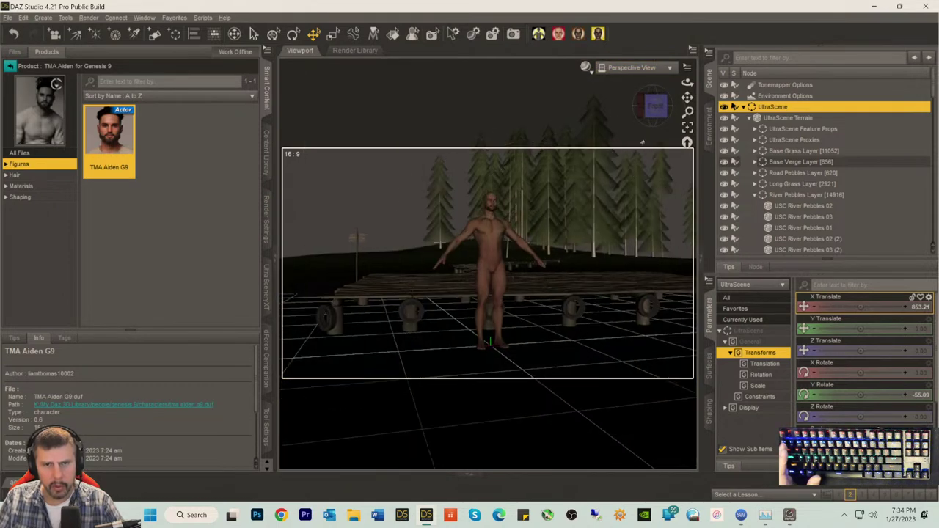
{"action": "left_click_drag", "start_coordinate": [655, 108], "coordinate": [651, 108]}
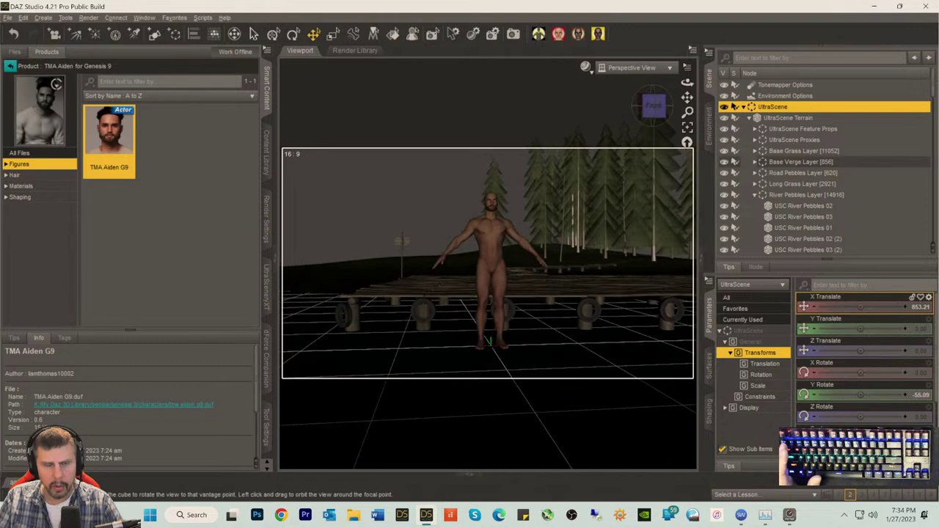
{"action": "left_click", "coordinate": [629, 67]}
{"action": "left_click", "coordinate": [654, 37]}
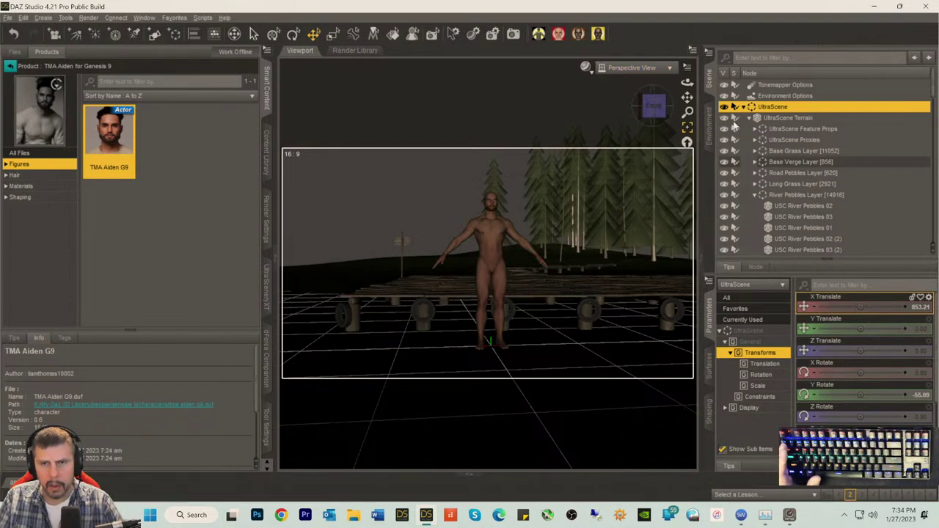
{"action": "scroll", "coordinate": [780, 168], "scroll_direction": "down", "scroll_amount": 10}
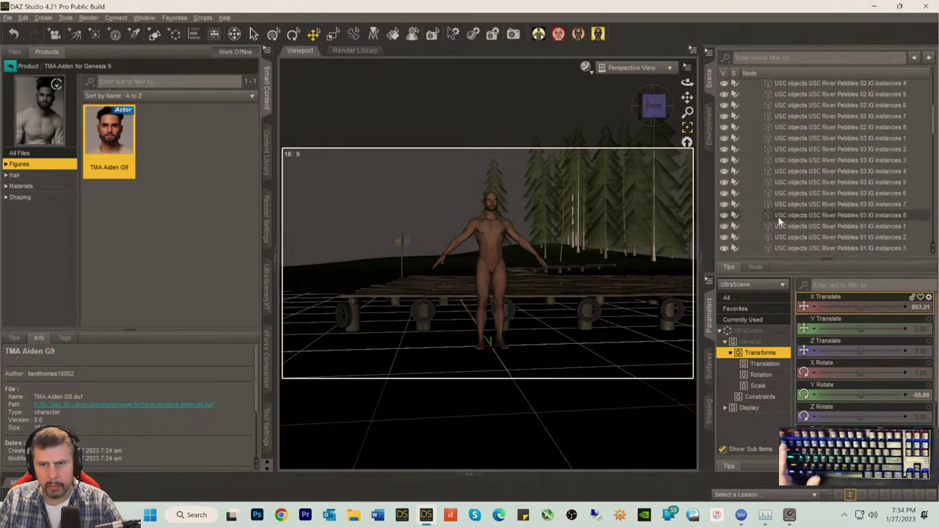
{"action": "scroll", "coordinate": [786, 233], "scroll_direction": "down", "scroll_amount": 12}
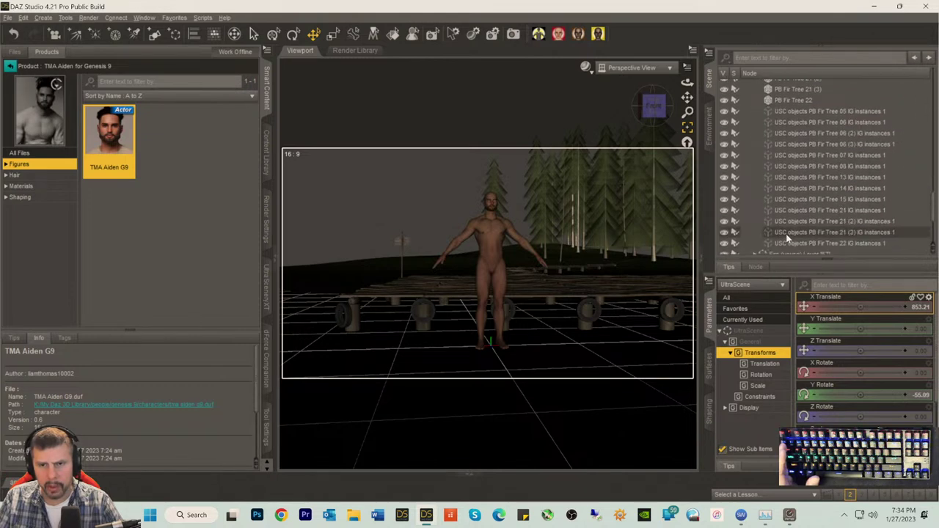
{"action": "right_click", "coordinate": [776, 236]}
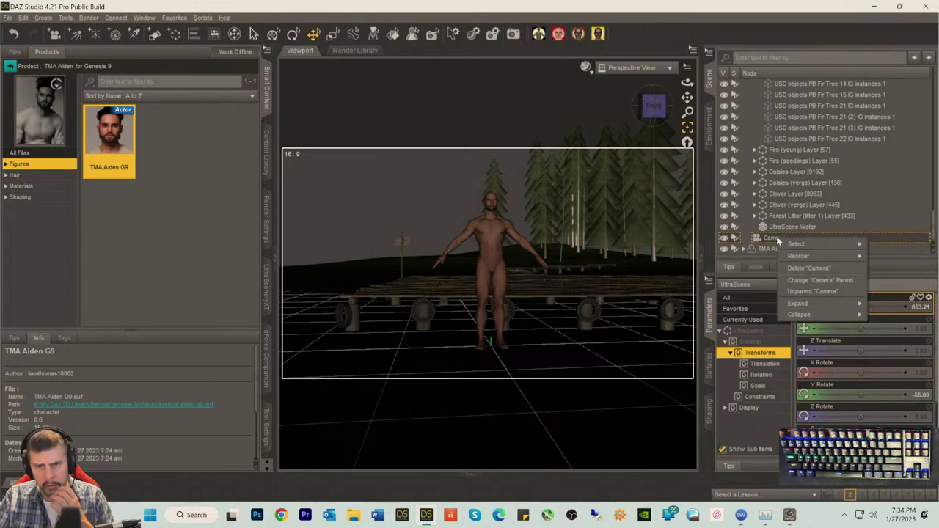
{"action": "left_click", "coordinate": [742, 30]}
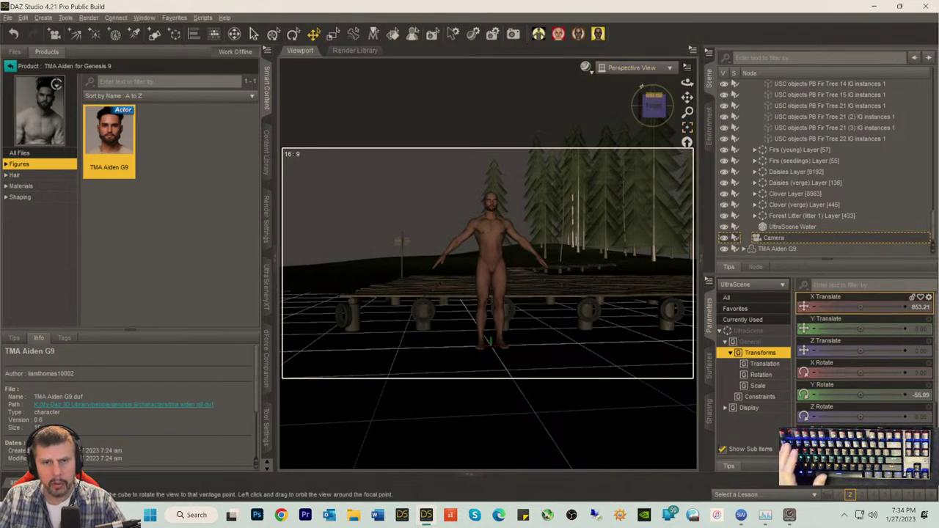
- Check the Camera view again, and inspect the figure and dock from other angles in Perspective View
{"action": "left_click", "coordinate": [635, 67]}
{"action": "left_click", "coordinate": [617, 159]}
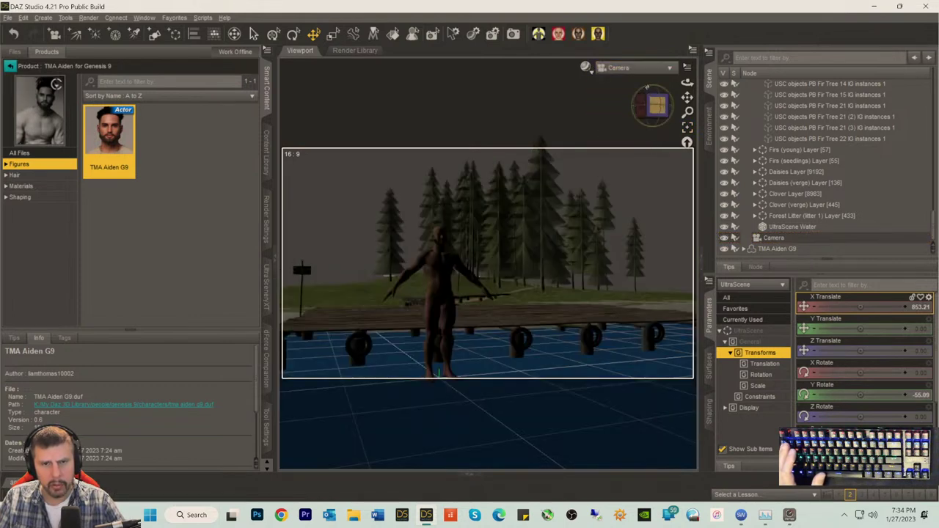
{"action": "left_click", "coordinate": [635, 68]}
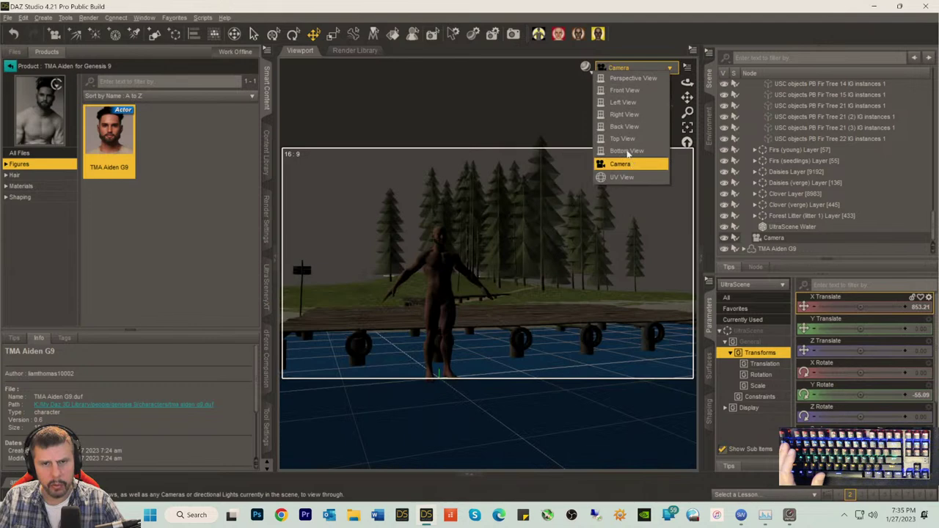
{"action": "left_click", "coordinate": [628, 77]}
{"action": "left_click_drag", "start_coordinate": [653, 105], "coordinate": [646, 138]}
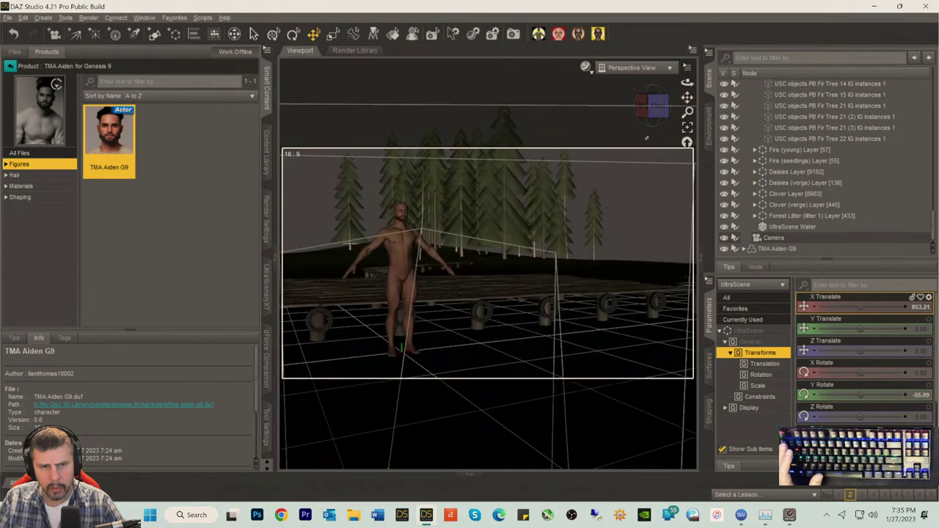
{"action": "left_click_drag", "start_coordinate": [656, 106], "coordinate": [687, 97]}
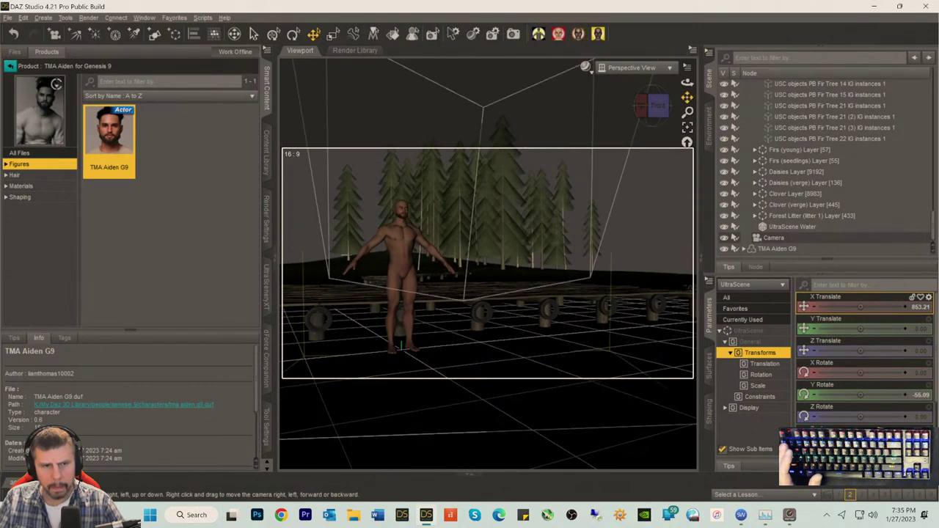
- Switch the viewport to the Camera view and unparent the Camera node from UltraScene
{"action": "left_click", "coordinate": [639, 70]}
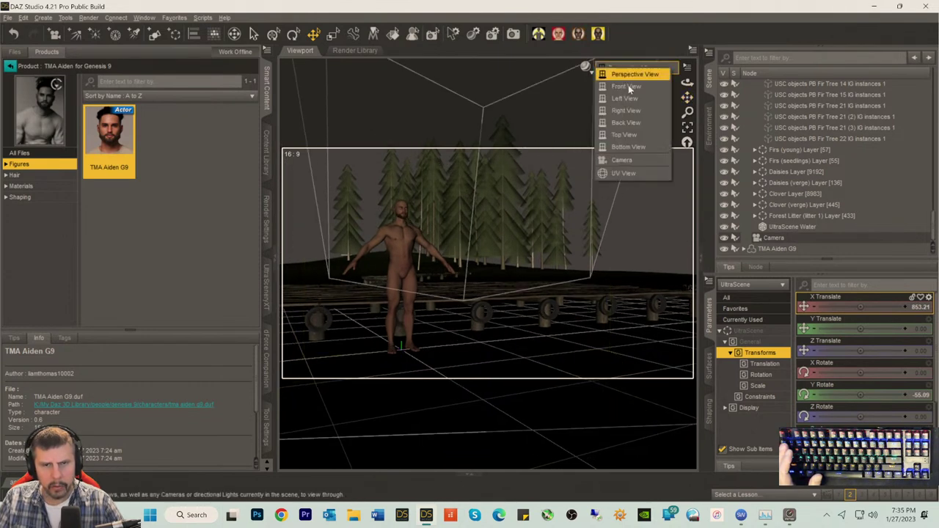
{"action": "left_click", "coordinate": [620, 160]}
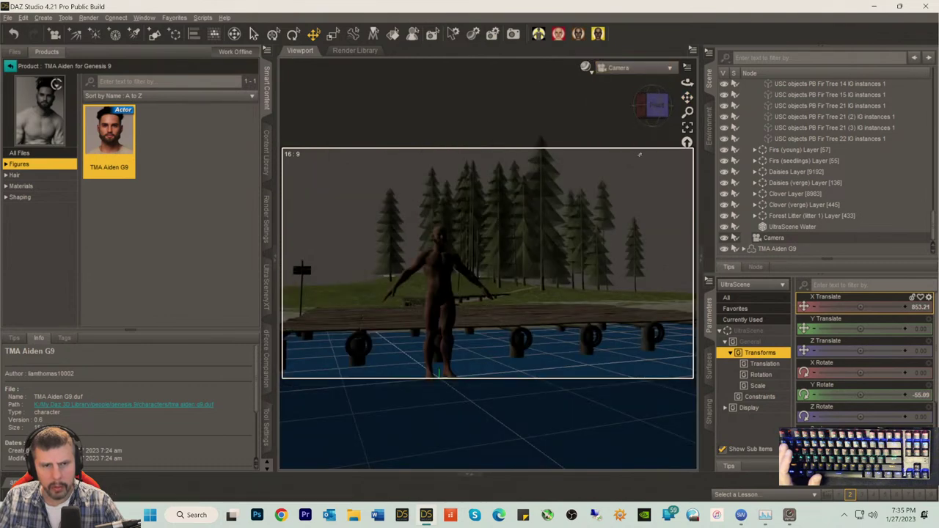
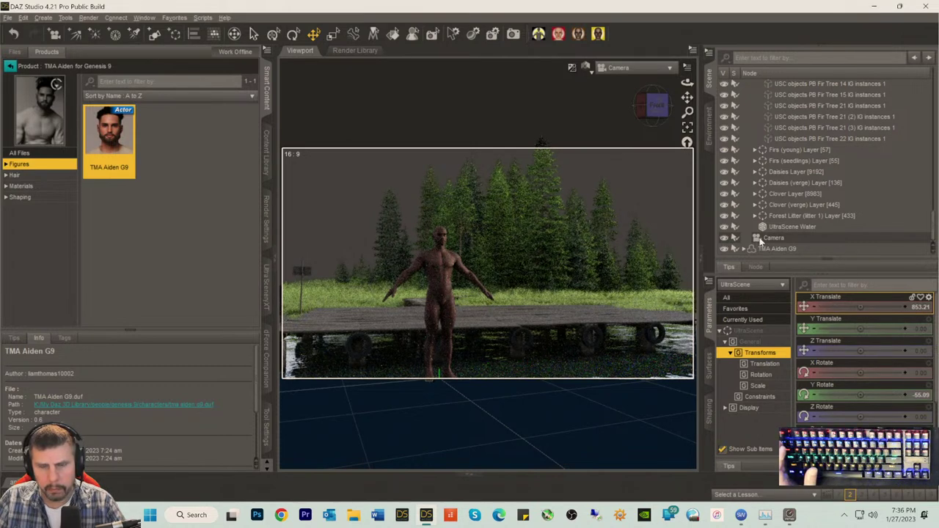
{"action": "right_click", "coordinate": [759, 241]}
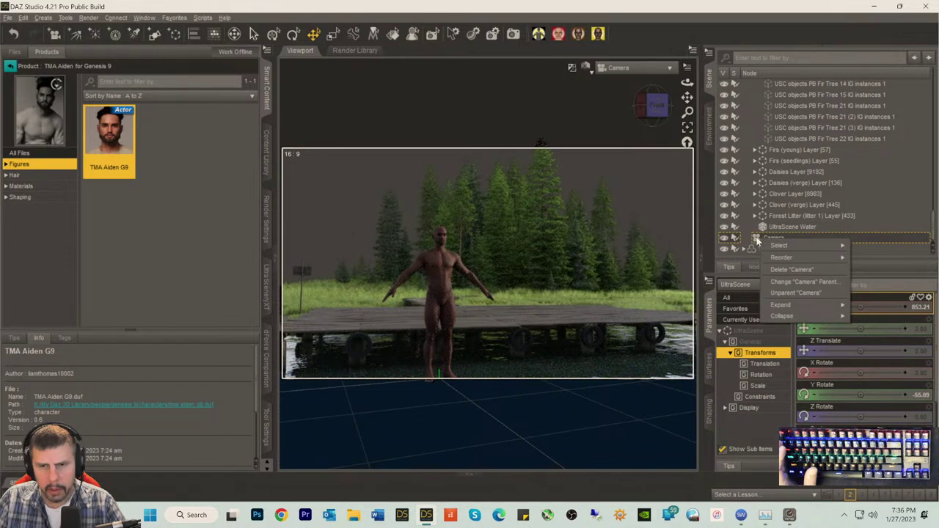
{"action": "left_click", "coordinate": [784, 293]}
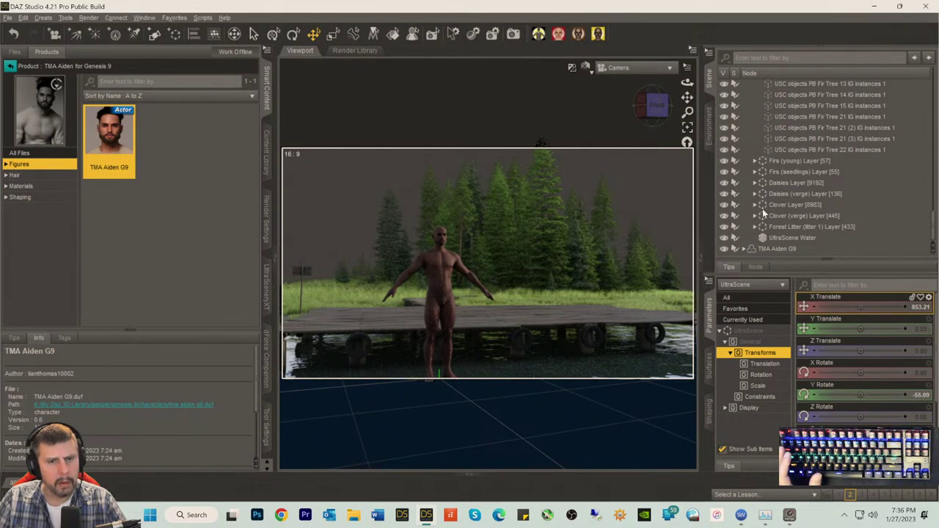
- Save the scene as Out Swimming in My DAZ Studio Renders, including backdrop and render settings, with file compression
{"action": "key", "text": "ctrl+s"}
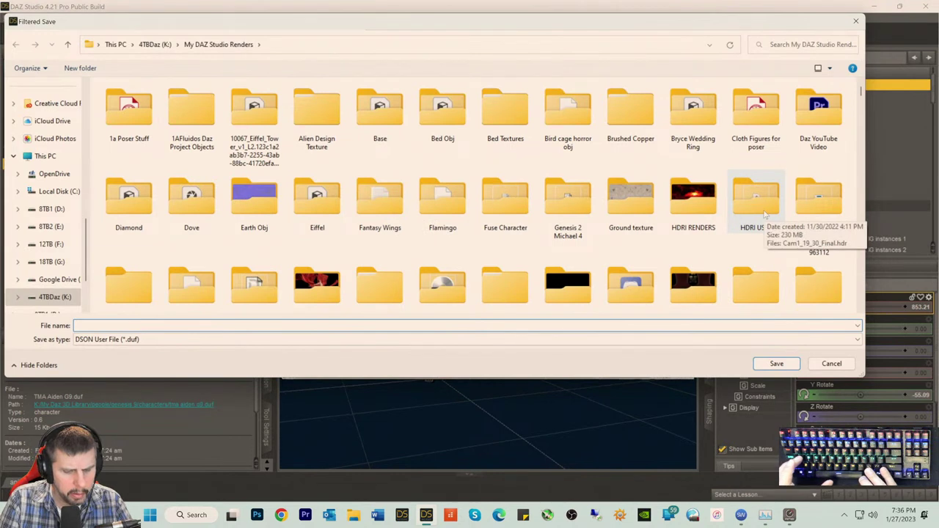
{"action": "type", "text": "Out S"}
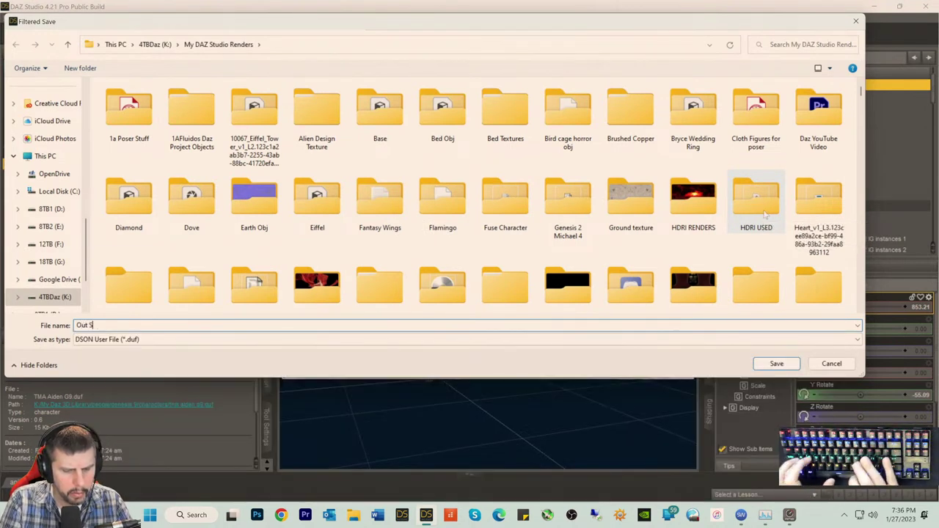
{"action": "type", "text": "wimming"}
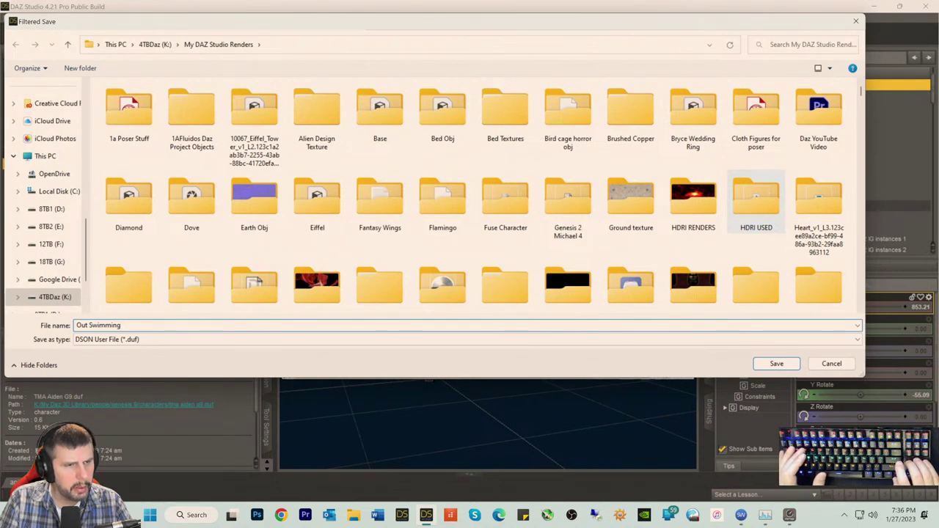
{"action": "key", "text": "Return"}
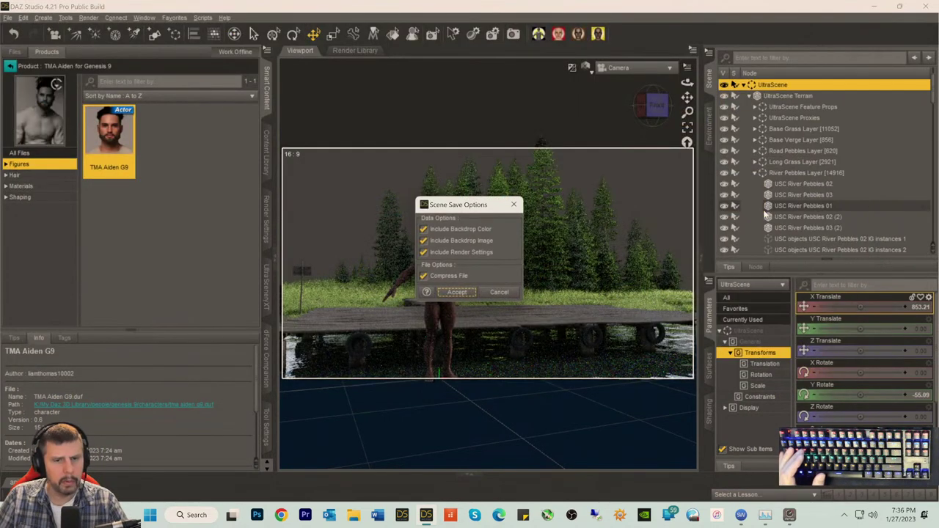
{"action": "left_click", "coordinate": [451, 292]}
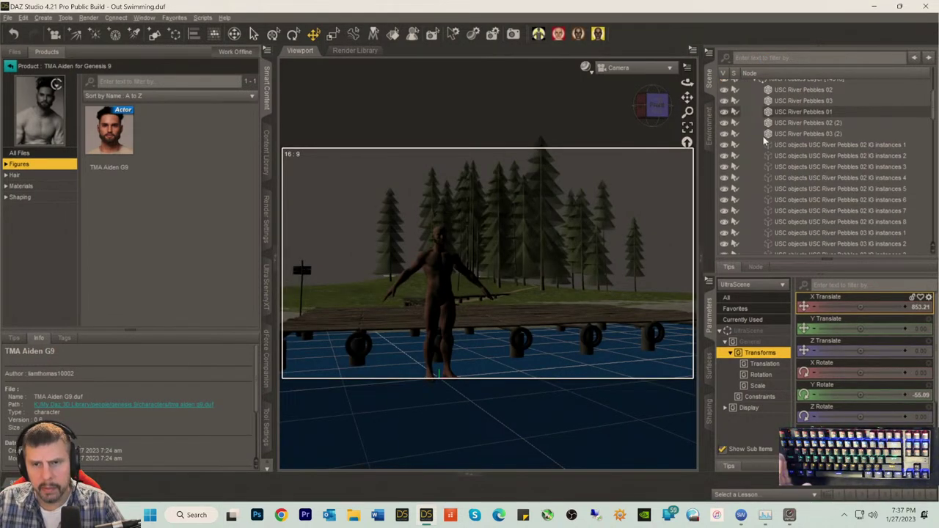
- Collapse the River Pebbles Layer, the Firs Layer and the whole UltraScene node in the scene hierarchy
{"action": "scroll", "coordinate": [756, 99], "scroll_direction": "up", "scroll_amount": 3}
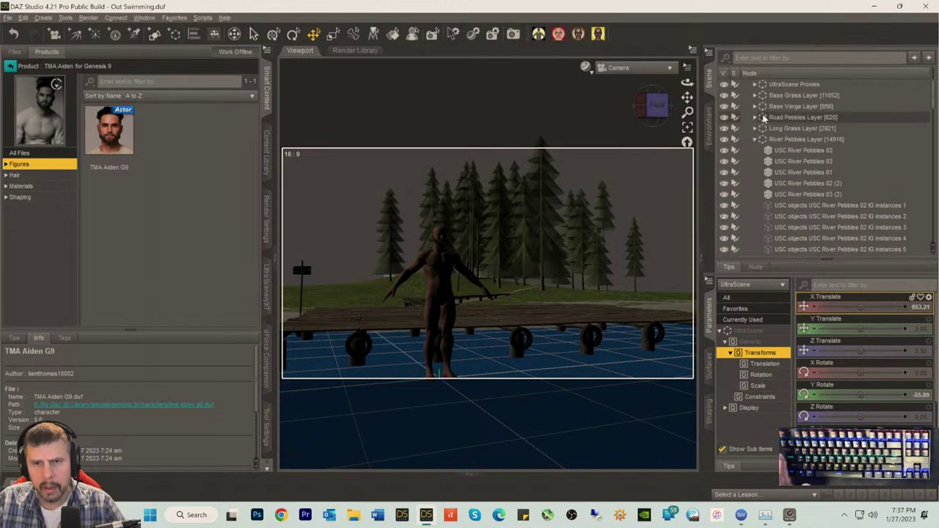
{"action": "left_click", "coordinate": [754, 142]}
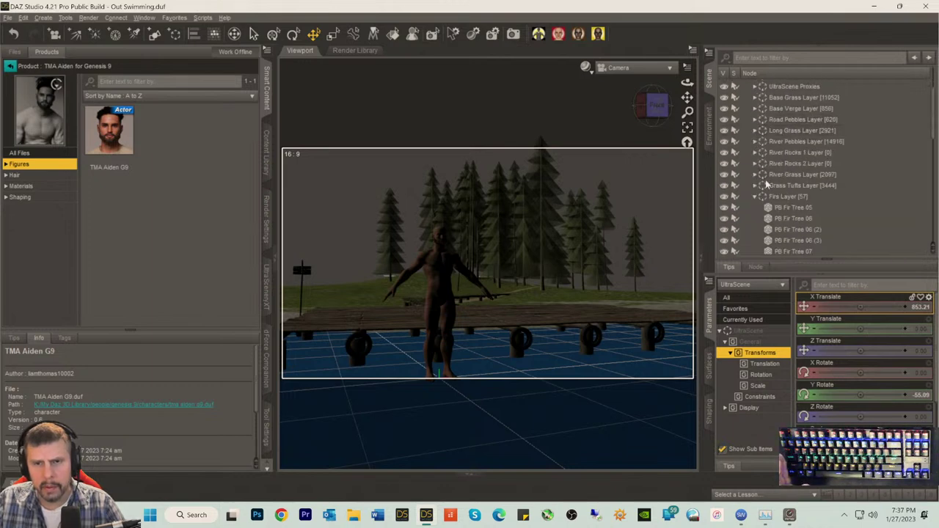
{"action": "left_click", "coordinate": [756, 196]}
{"action": "scroll", "coordinate": [796, 192], "scroll_direction": "down", "scroll_amount": 2}
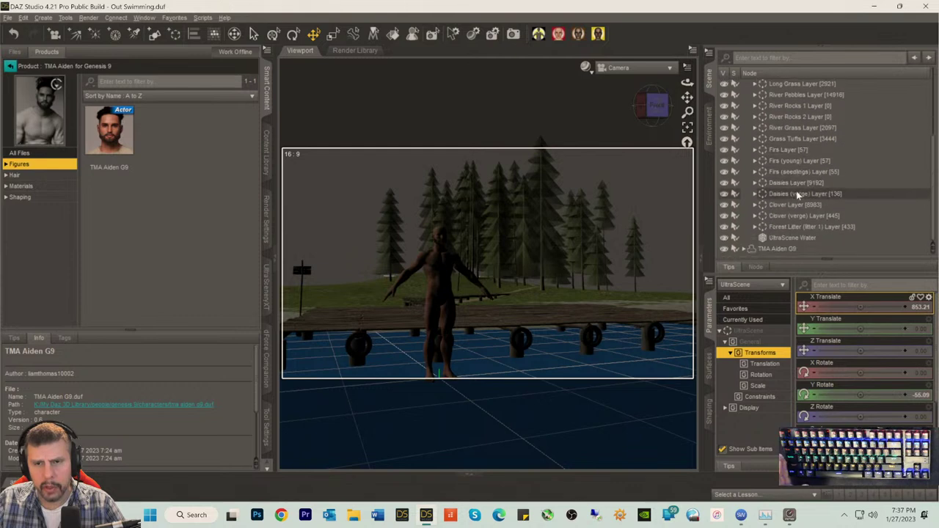
{"action": "scroll", "coordinate": [796, 191], "scroll_direction": "up", "scroll_amount": 5}
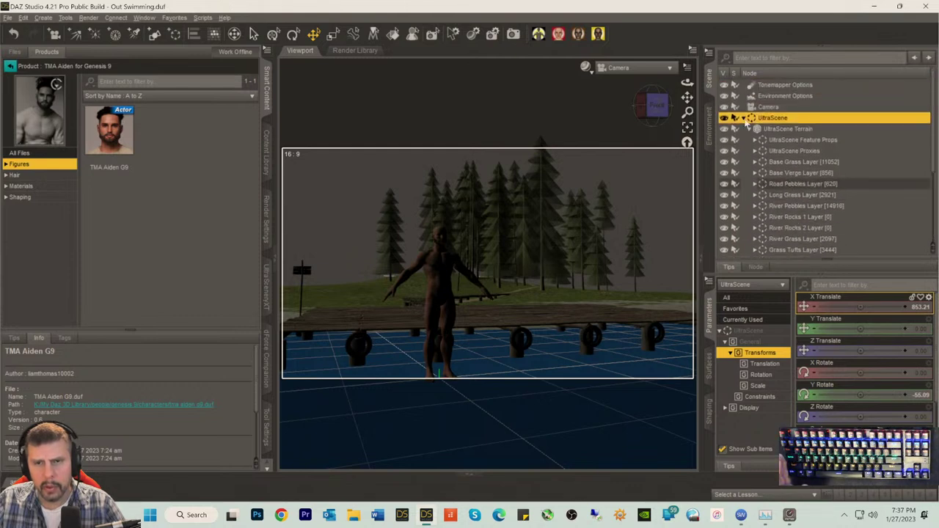
{"action": "left_click", "coordinate": [744, 119]}
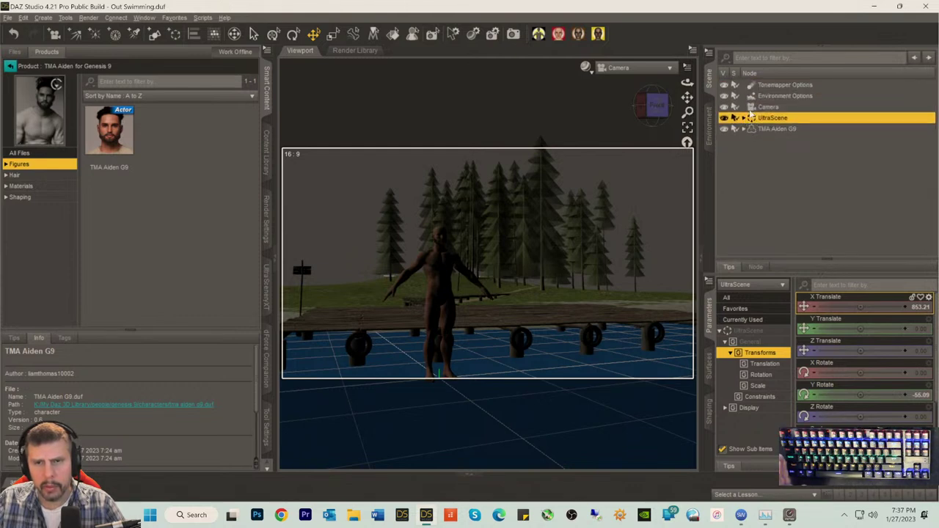
- Lock the Camera node
{"action": "left_click", "coordinate": [753, 108]}
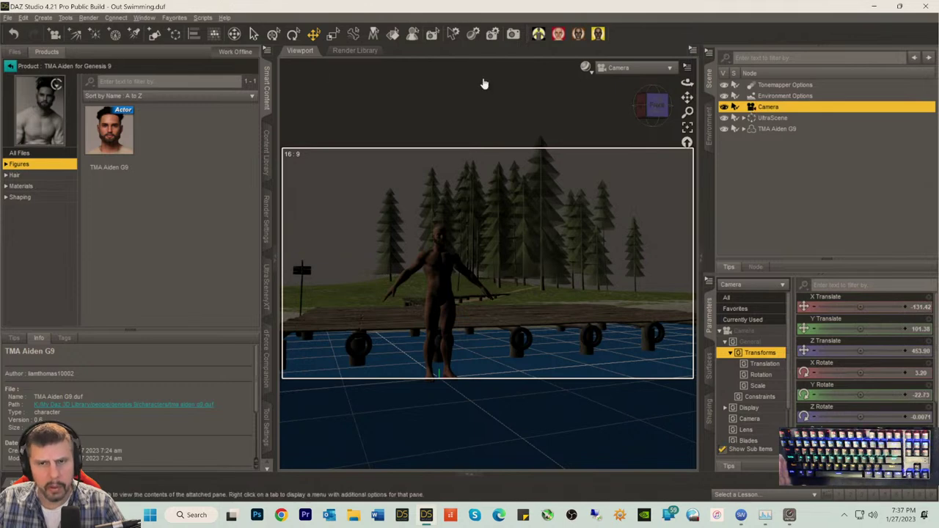
{"action": "left_click", "coordinate": [24, 17]}
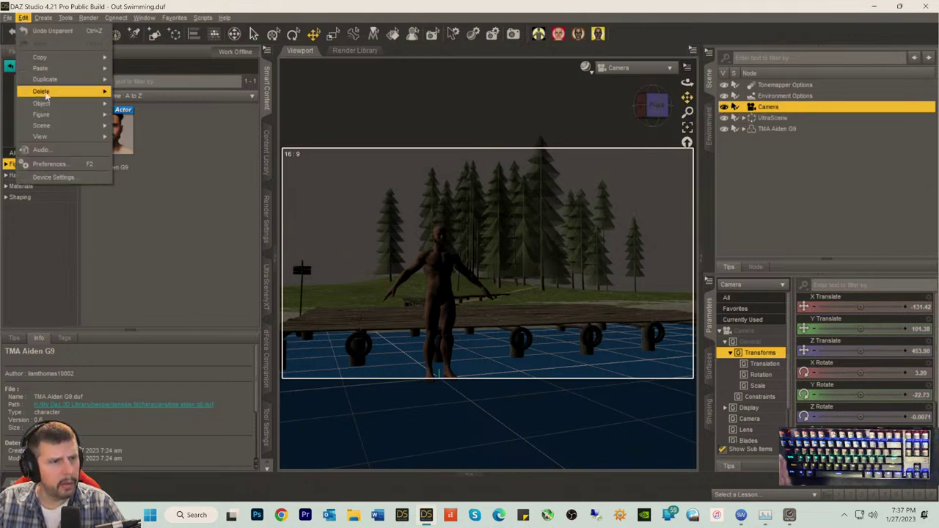
{"action": "mouse_move", "coordinate": [58, 103]}
{"action": "mouse_move", "coordinate": [146, 299]}
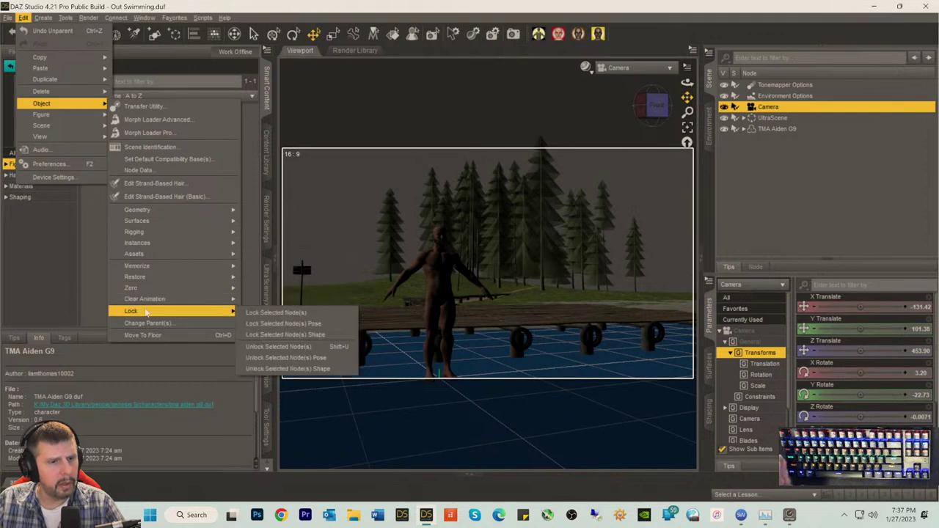
{"action": "left_click", "coordinate": [256, 311]}
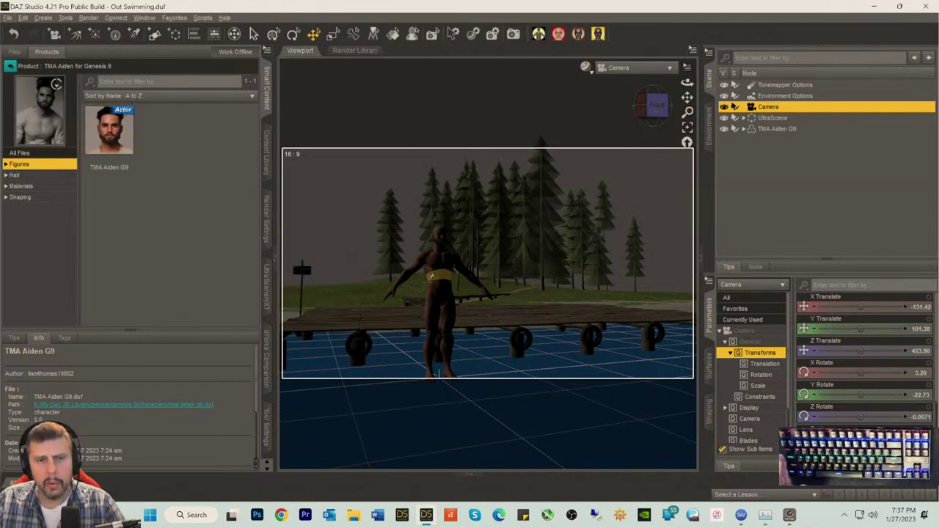
- Search the product library for "swim" with context filtering turned off, keeping the TMA Aiden G9 figure selected
{"action": "left_click", "coordinate": [749, 131]}
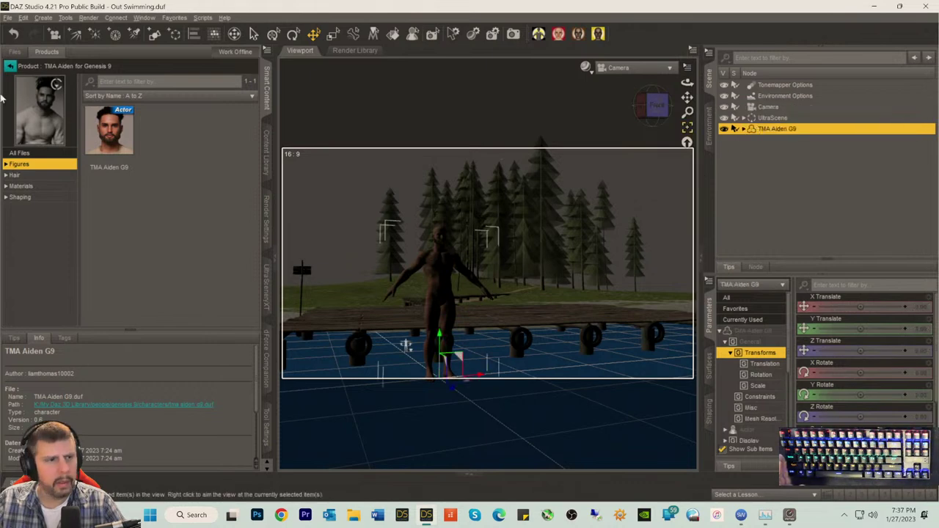
{"action": "left_click", "coordinate": [11, 66]}
{"action": "type", "text": "l"}
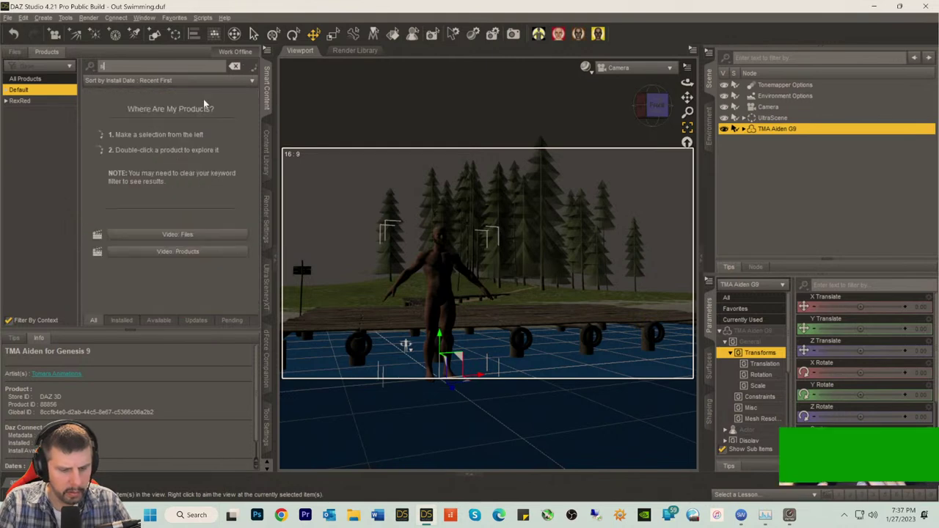
{"action": "type", "text": "w"}
{"action": "key", "text": "BackSpace"}
{"action": "type", "text": "i"}
{"action": "key", "text": "BackSpace"}
{"action": "type", "text": "wim"}
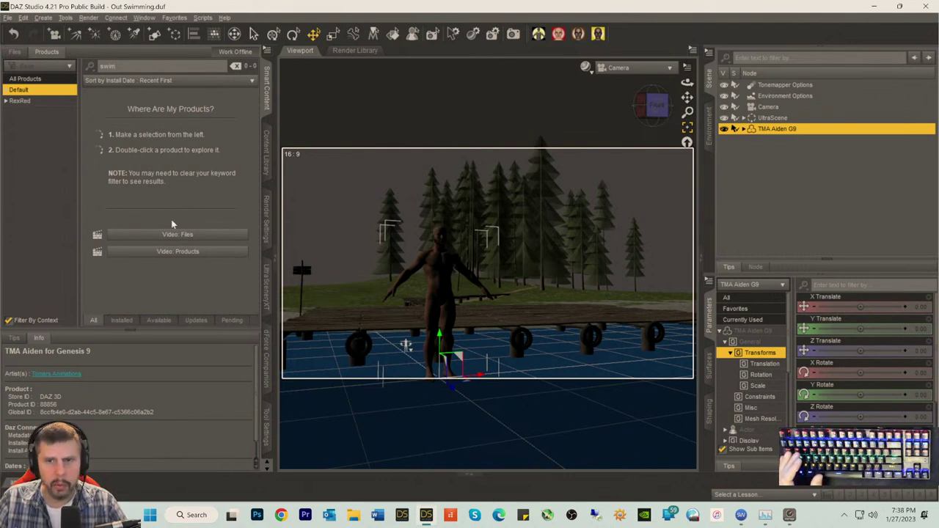
{"action": "left_click", "coordinate": [8, 320]}
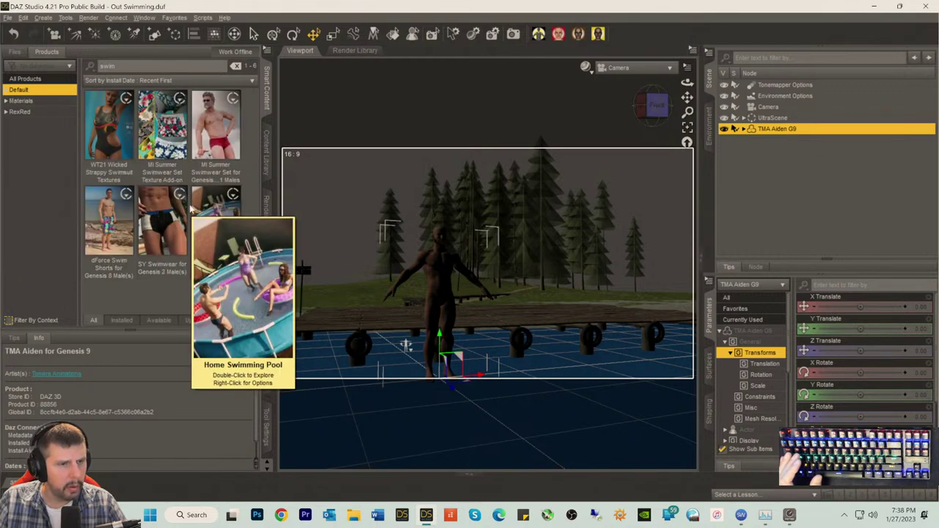
- Open the wardrobe items of the MI Summer Swimwear Set for Genesis 8 and 8.1 Males
{"action": "mouse_move", "coordinate": [172, 264]}
{"action": "left_click", "coordinate": [109, 231]}
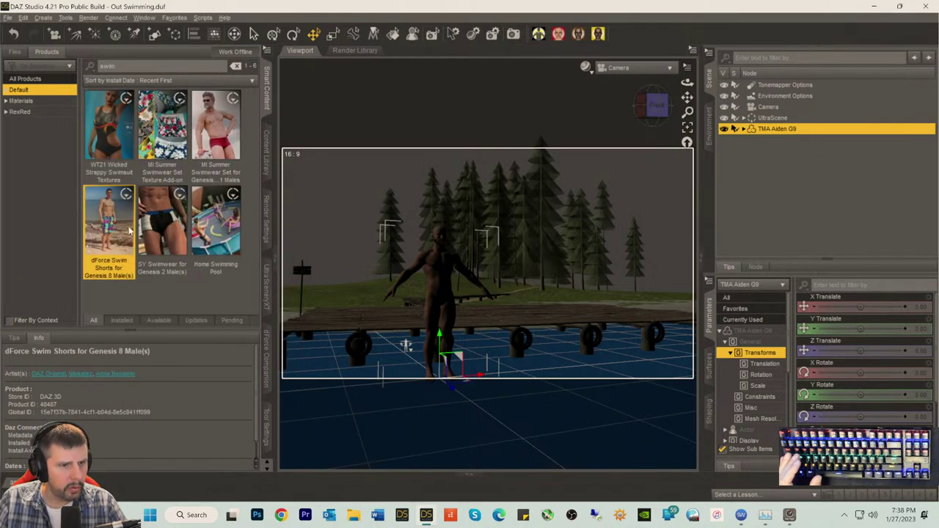
{"action": "mouse_move", "coordinate": [226, 139]}
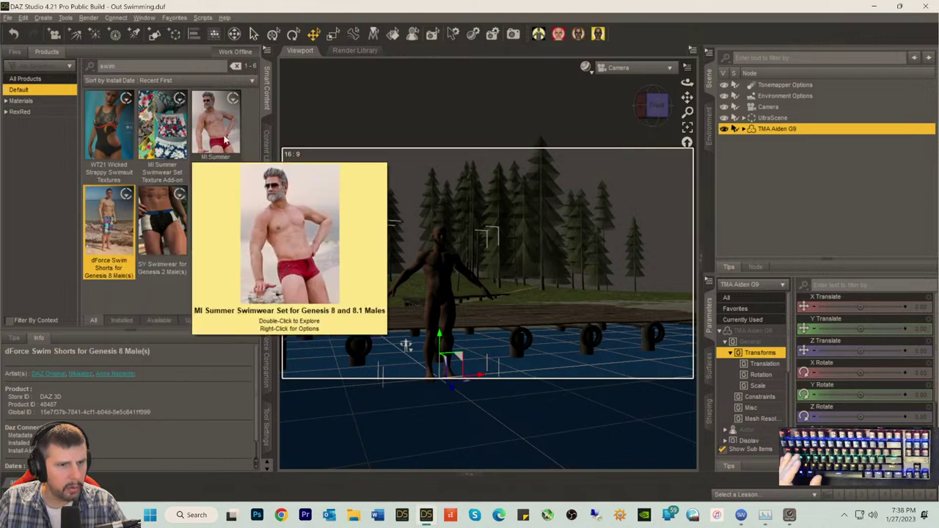
{"action": "double_click", "coordinate": [225, 137]}
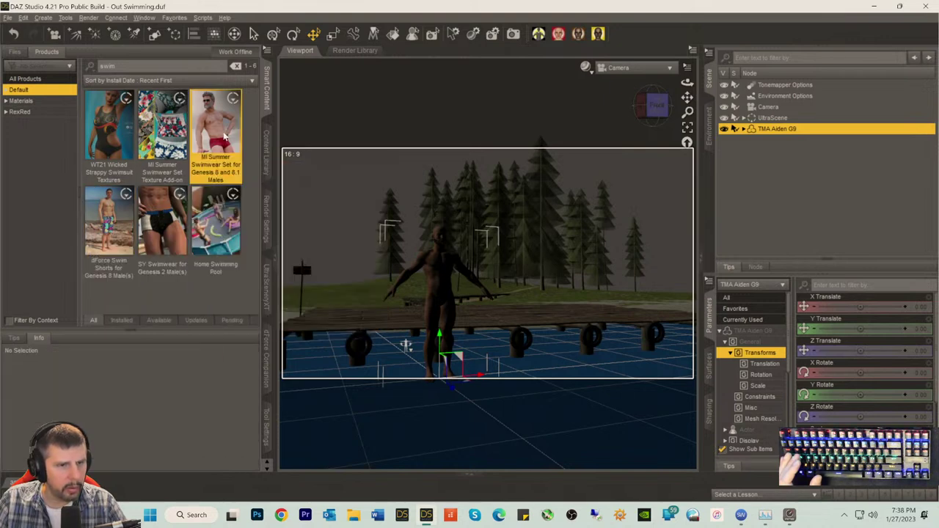
{"action": "left_click", "coordinate": [21, 175]}
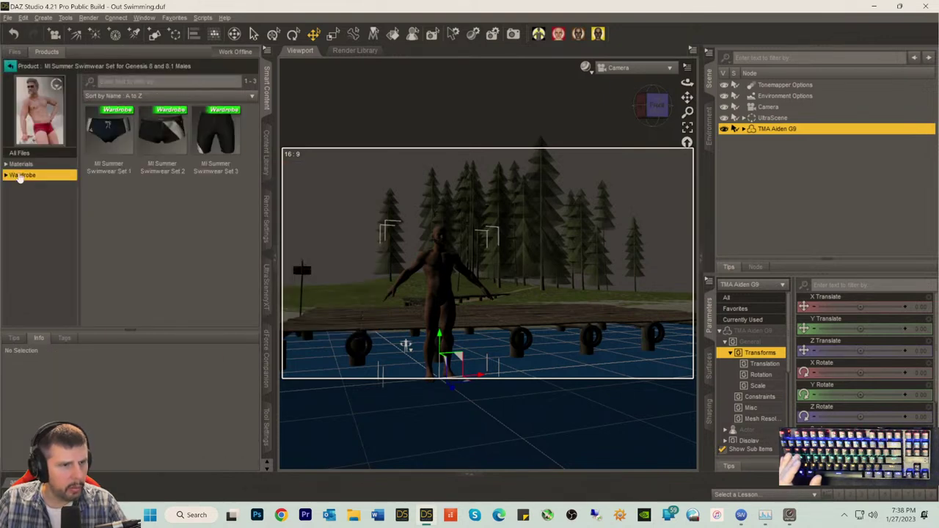
{"action": "left_click", "coordinate": [109, 147]}
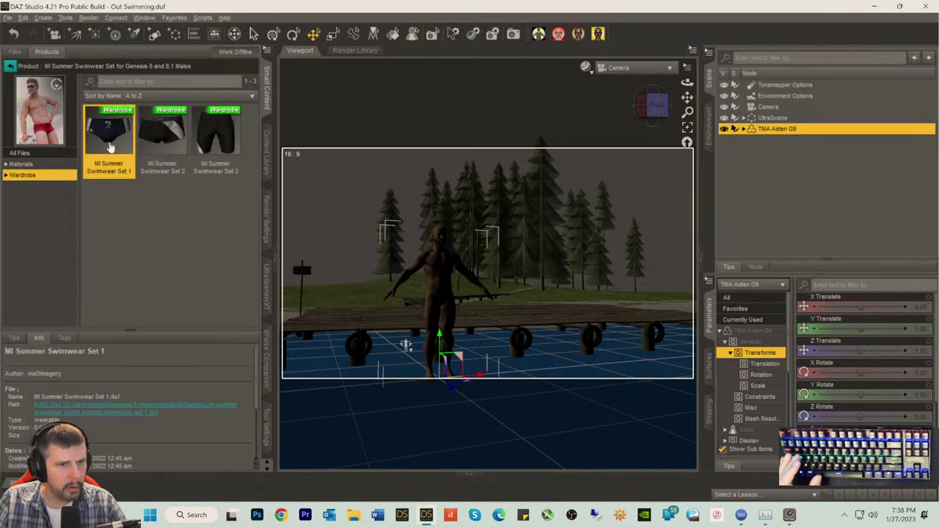
- Fit MI Summer Swimwear Set 2 to the figure using Auto-Fit with Genesis 8 Male and the Base/Bodysuit Tight Template
{"action": "left_click", "coordinate": [167, 143]}
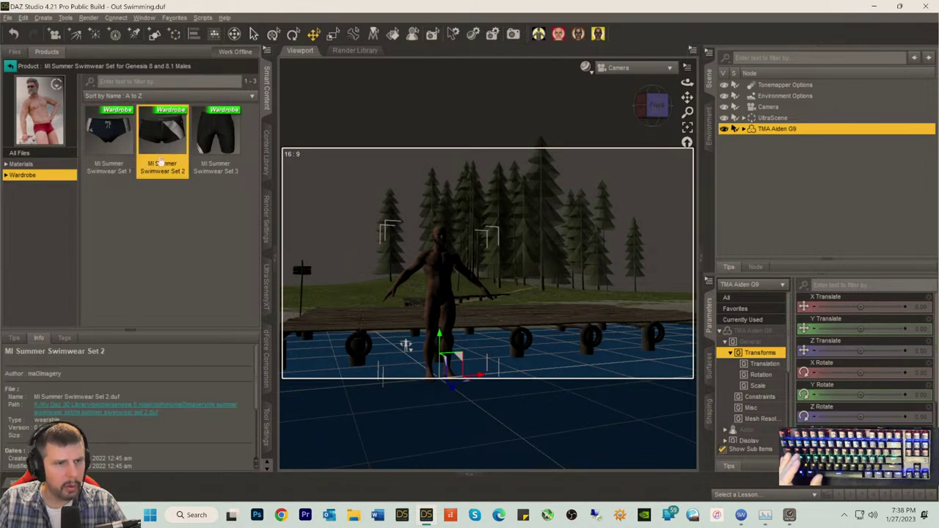
{"action": "double_click", "coordinate": [164, 129]}
{"action": "left_click", "coordinate": [431, 257]}
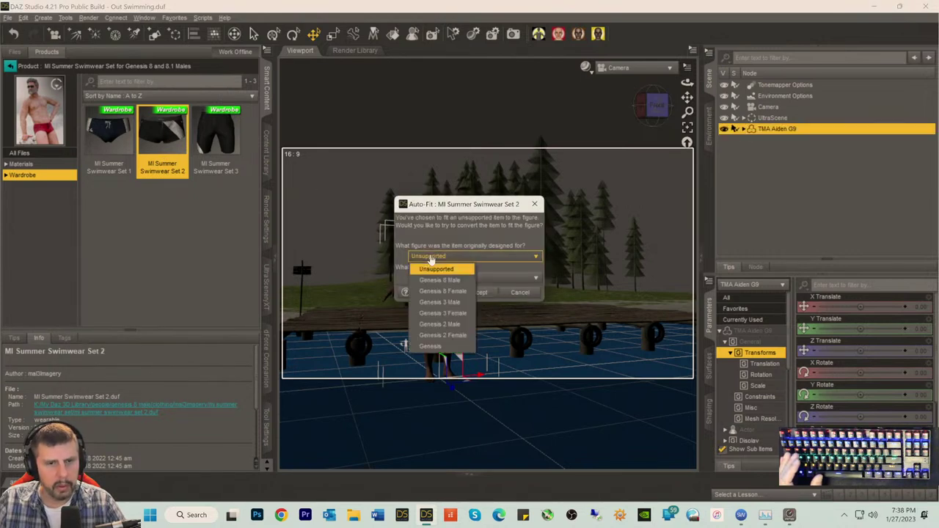
{"action": "left_click", "coordinate": [430, 280]}
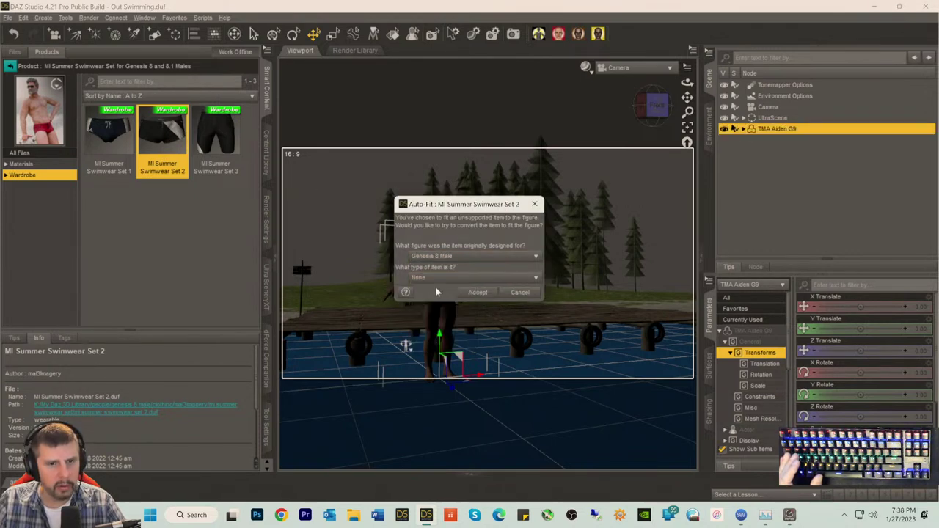
{"action": "left_click", "coordinate": [436, 278]}
{"action": "mouse_move", "coordinate": [427, 303]}
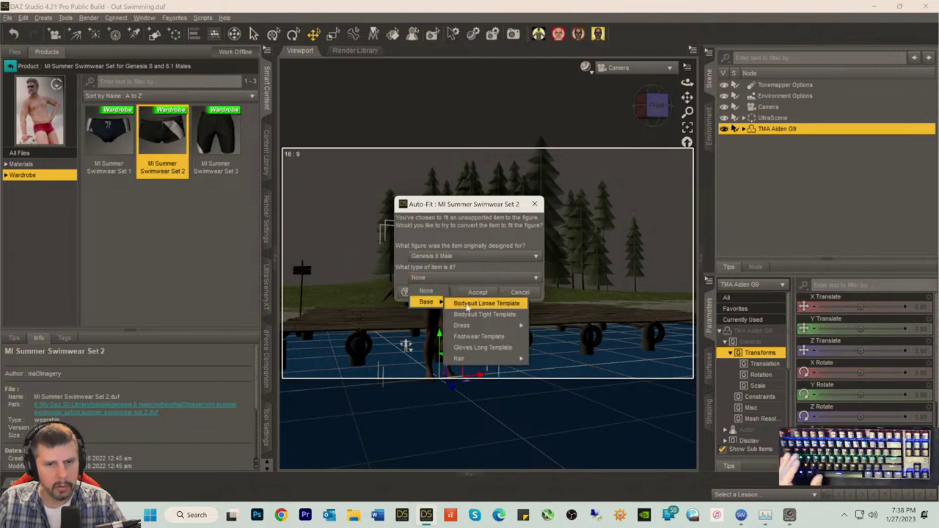
{"action": "left_click", "coordinate": [466, 314]}
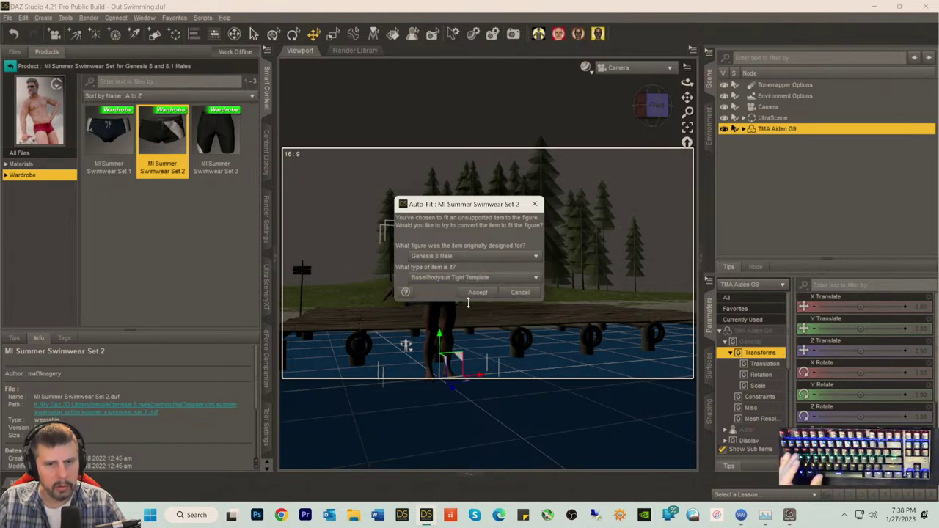
{"action": "left_click", "coordinate": [477, 293]}
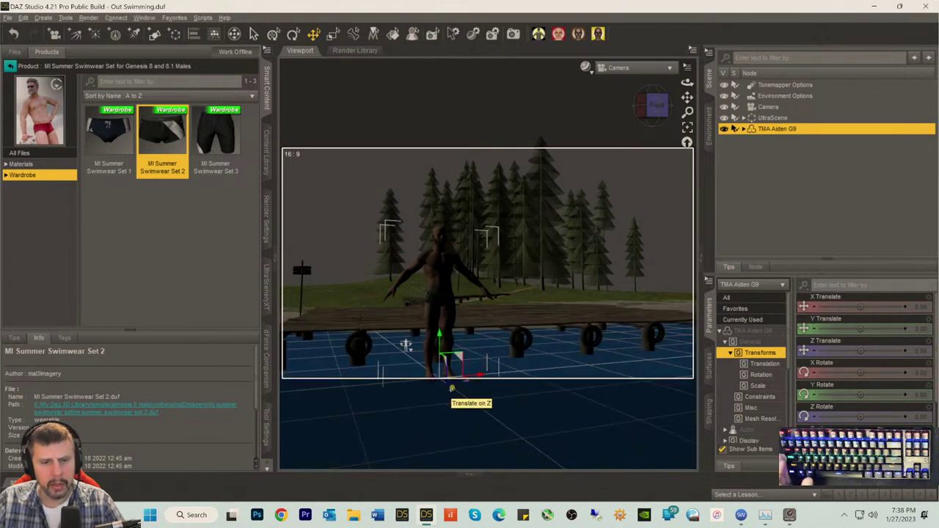
- Move the figure back toward the dock to about -85 on Z and rotate it about -15.7 on Y
{"action": "left_click_drag", "start_coordinate": [406, 345], "coordinate": [390, 335]}
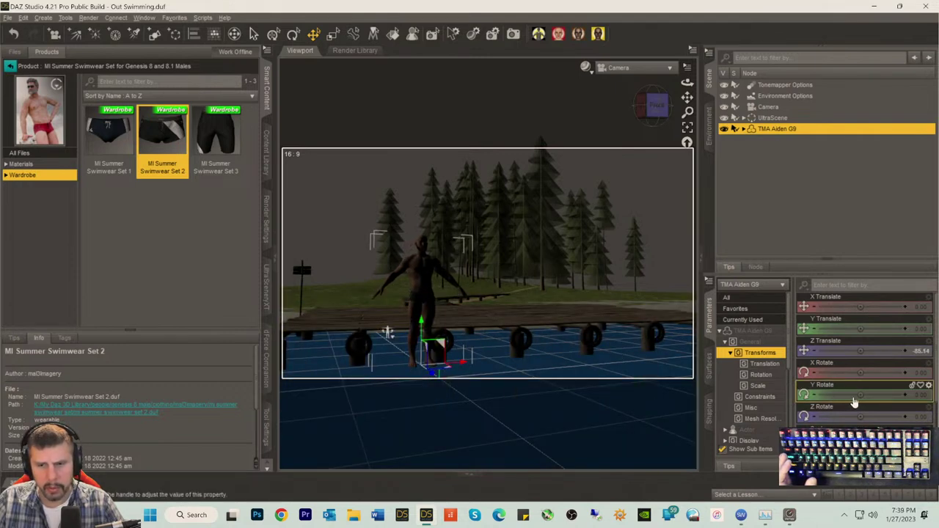
{"action": "left_click_drag", "start_coordinate": [861, 397], "coordinate": [844, 397]}
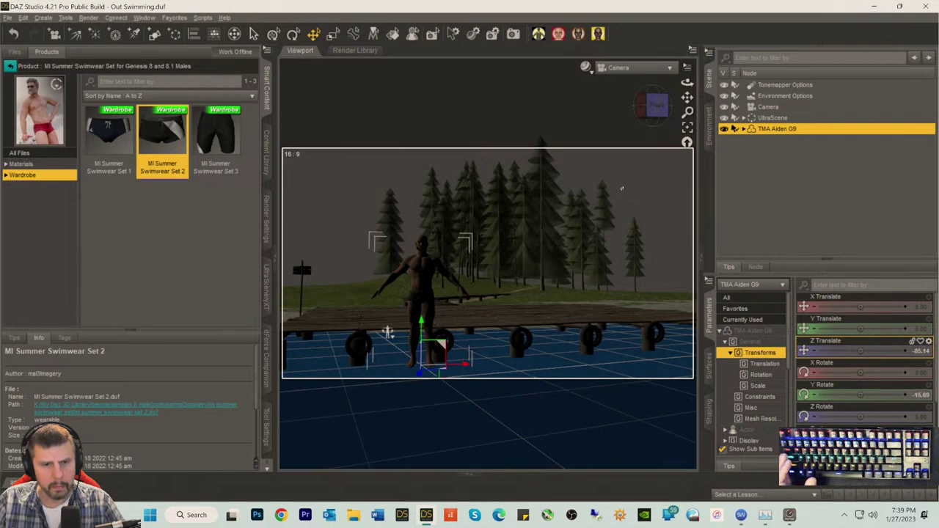
- Deselect the figure, clear the product search and browse the full product library, sorted by most recent install date
{"action": "left_click", "coordinate": [10, 66]}
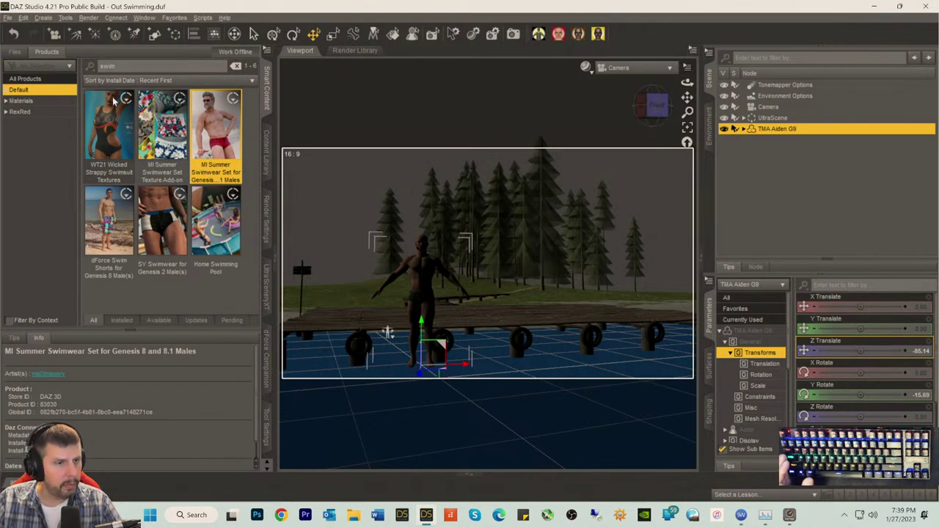
{"action": "left_click", "coordinate": [750, 160]}
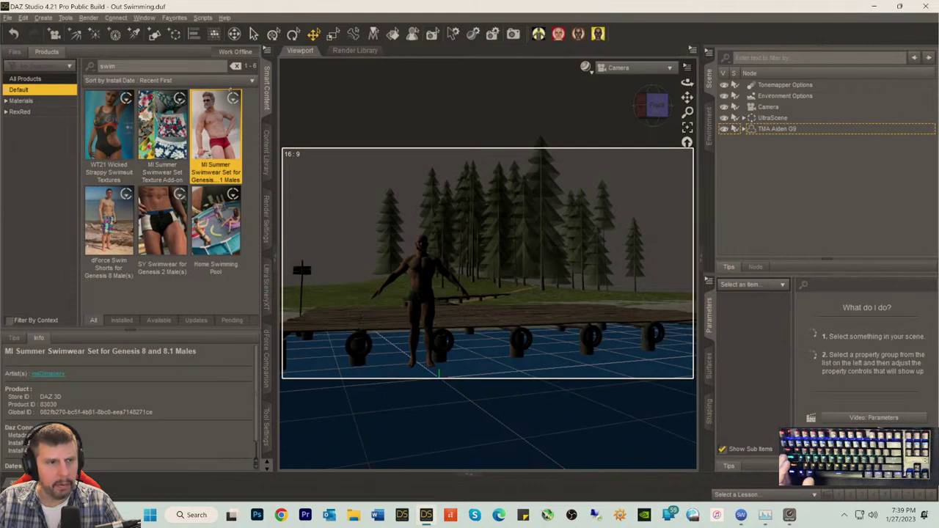
{"action": "left_click", "coordinate": [26, 90]}
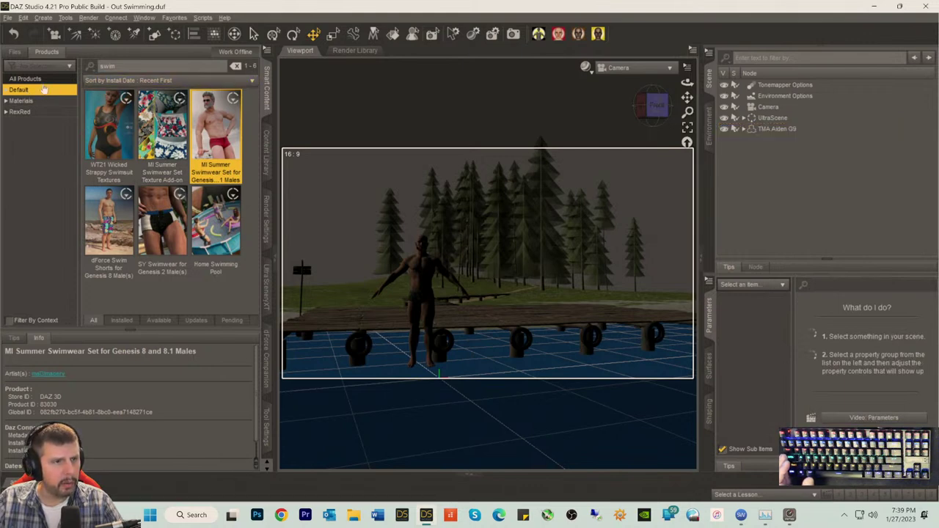
{"action": "left_click", "coordinate": [128, 67]}
{"action": "left_click", "coordinate": [46, 52]}
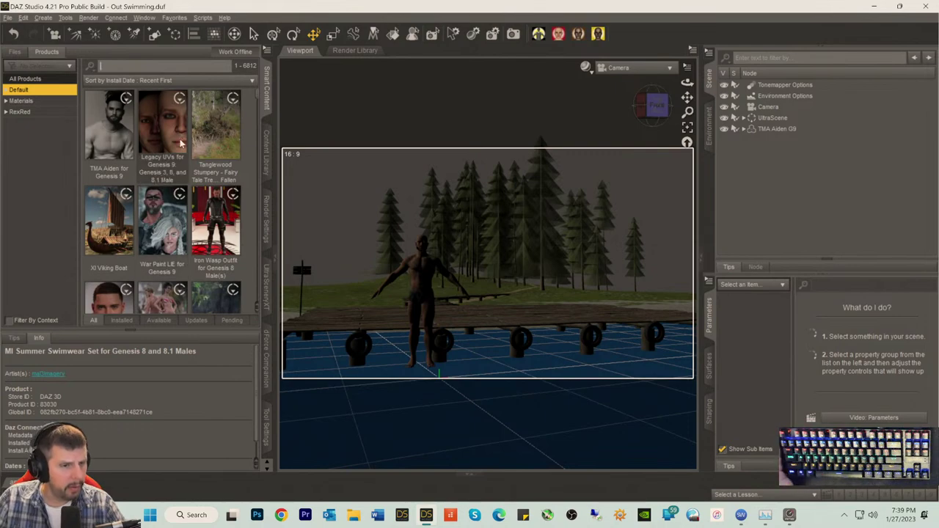
{"action": "scroll", "coordinate": [206, 138], "scroll_direction": "down", "scroll_amount": 3}
{"action": "scroll", "coordinate": [206, 138], "scroll_direction": "down", "scroll_amount": 12}
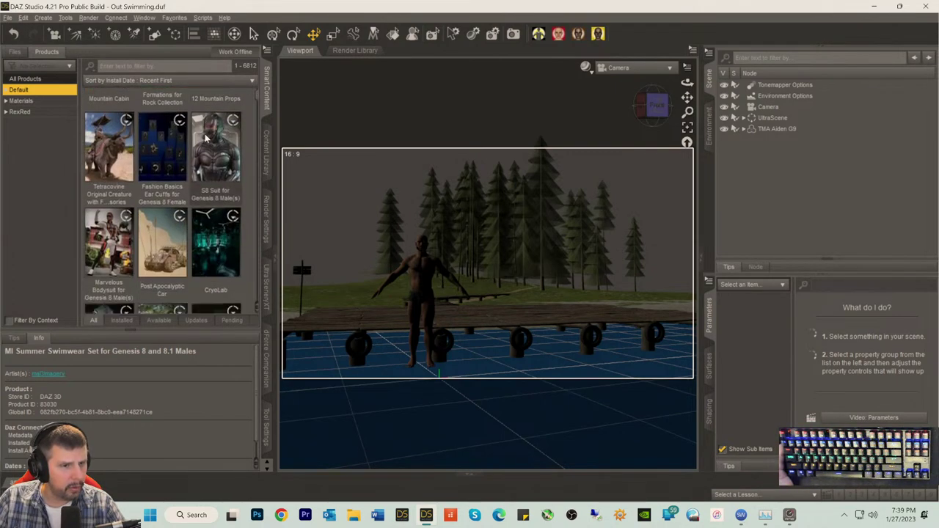
{"action": "scroll", "coordinate": [203, 153], "scroll_direction": "down", "scroll_amount": 15}
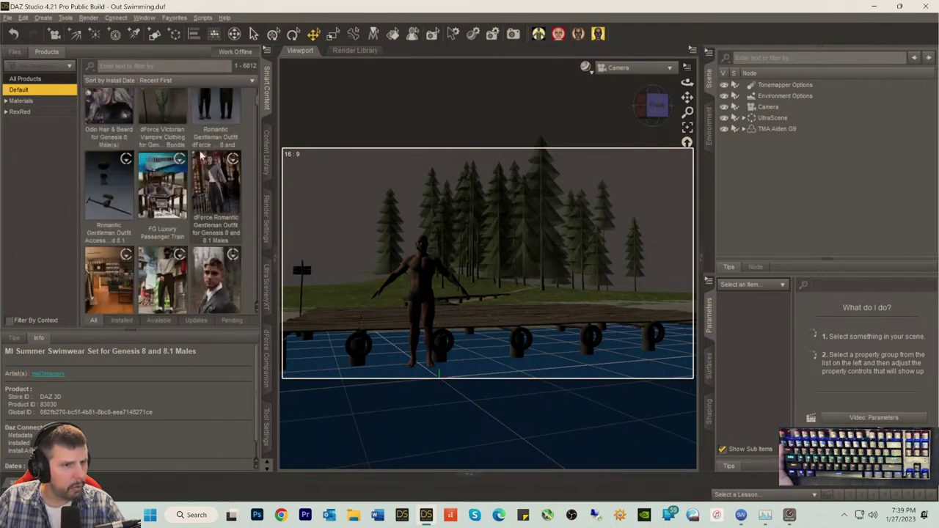
{"action": "scroll", "coordinate": [199, 157], "scroll_direction": "down", "scroll_amount": 15}
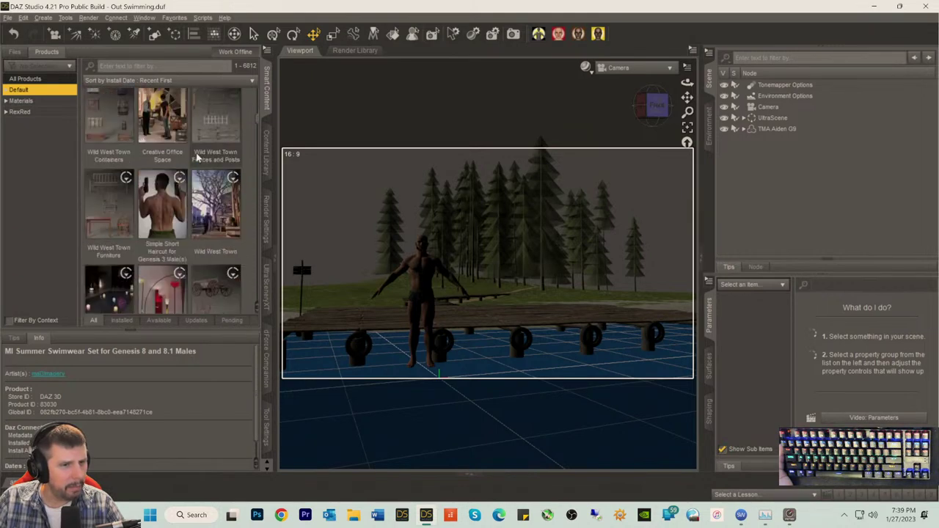
{"action": "scroll", "coordinate": [258, 123], "scroll_direction": "down", "scroll_amount": 2}
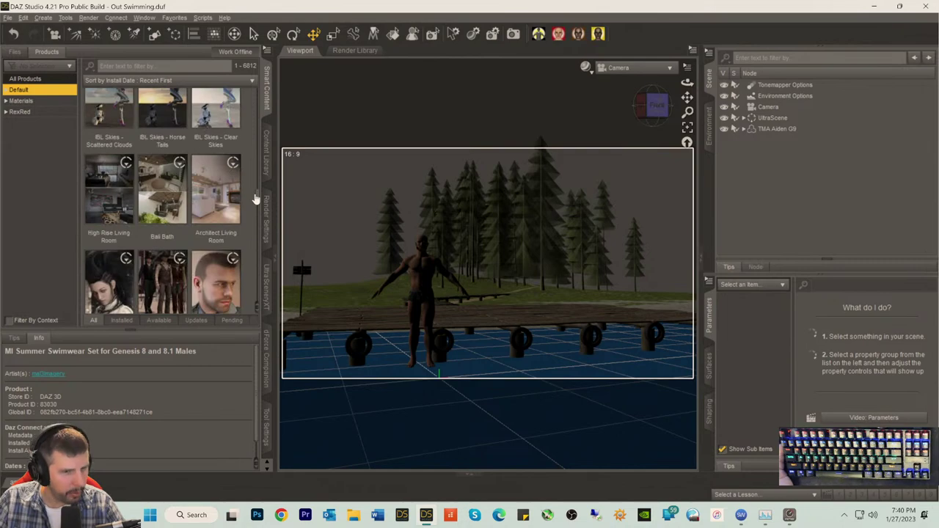
{"action": "scroll", "coordinate": [256, 202], "scroll_direction": "down", "scroll_amount": 3}
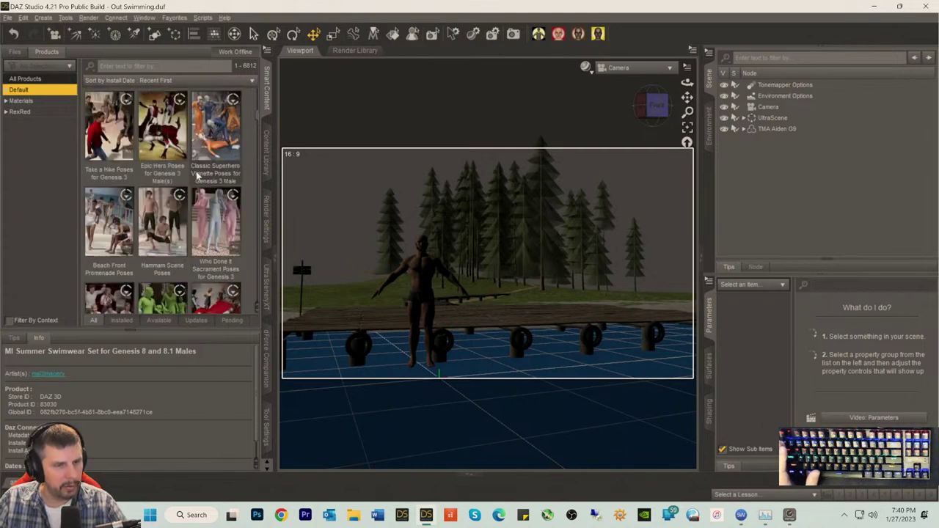
{"action": "scroll", "coordinate": [195, 176], "scroll_direction": "down", "scroll_amount": 10}
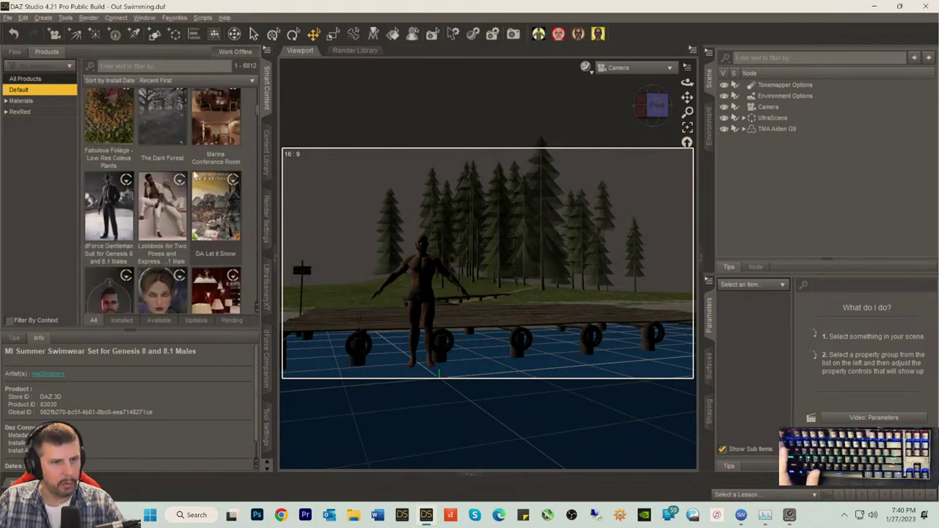
{"action": "scroll", "coordinate": [197, 168], "scroll_direction": "down", "scroll_amount": 10}
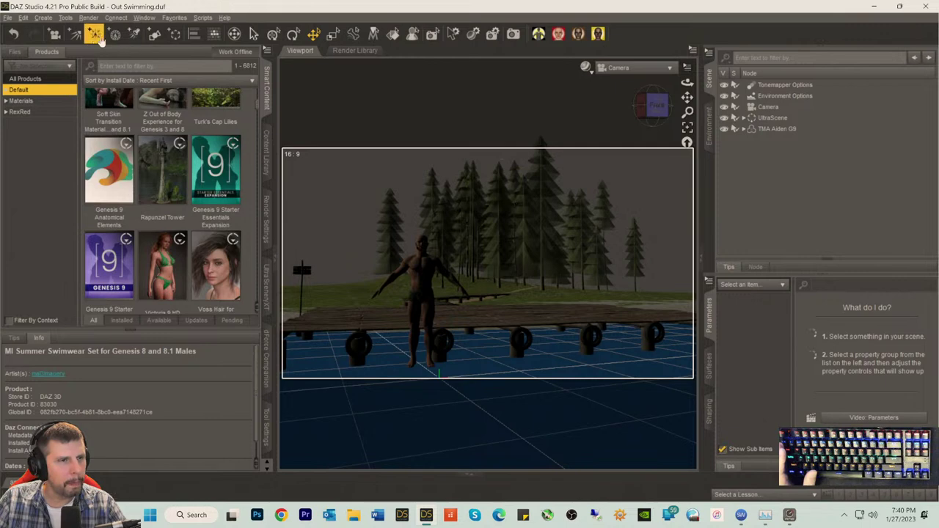
- Create a DistantLight, aim it through its own view to about -13 X and 25 Y rotation, and return to the Camera view
{"action": "left_click", "coordinate": [75, 34]}
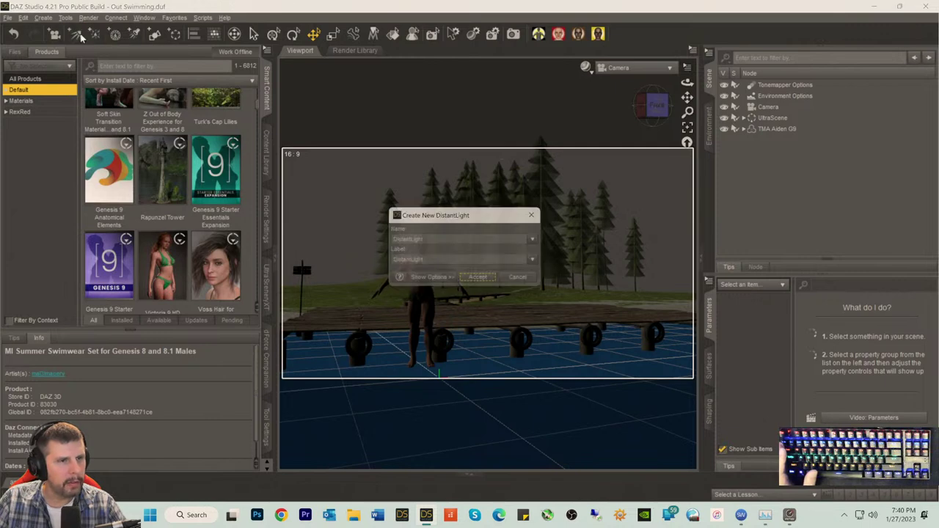
{"action": "left_click", "coordinate": [481, 282]}
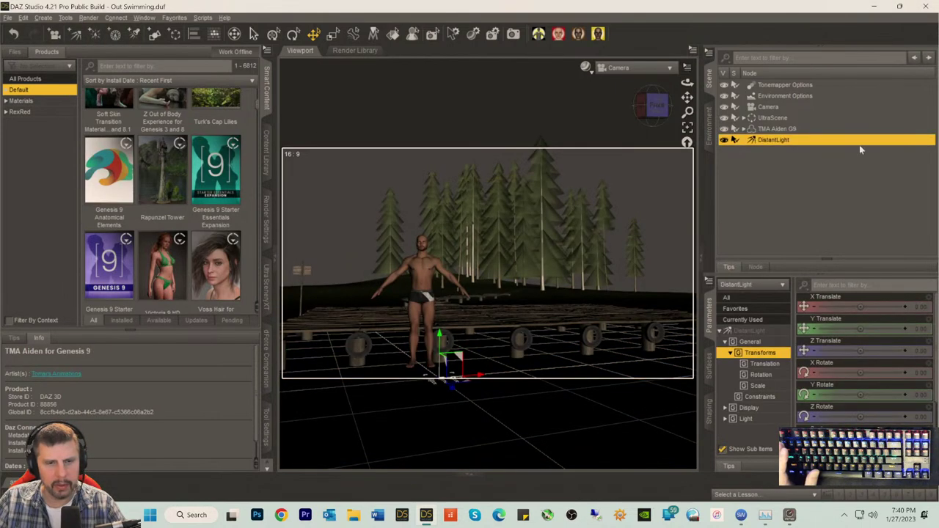
{"action": "left_click", "coordinate": [620, 70]}
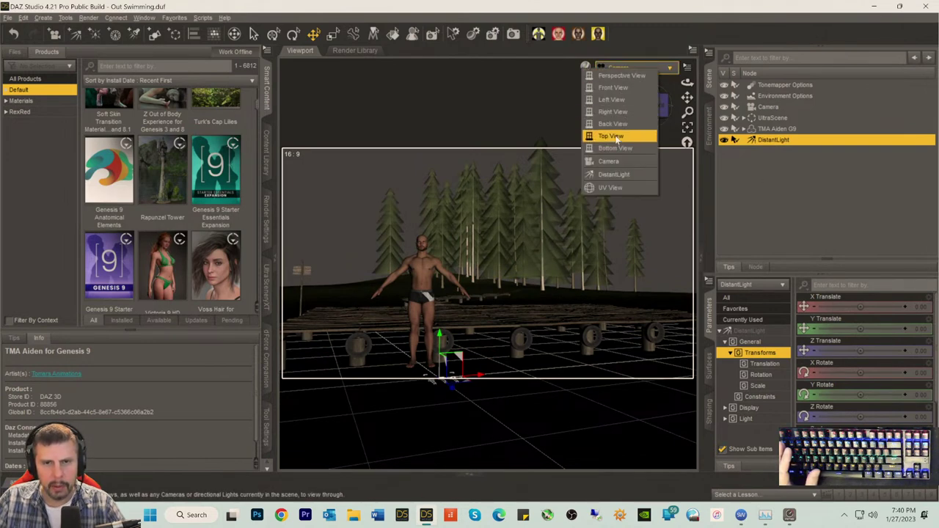
{"action": "left_click", "coordinate": [616, 174]}
{"action": "left_click", "coordinate": [652, 109]}
{"action": "mouse_move", "coordinate": [652, 108]}
{"action": "left_mouse_down"}
{"action": "mouse_move", "coordinate": [653, 132]}
{"action": "mouse_move", "coordinate": [639, 116]}
{"action": "left_mouse_up"}
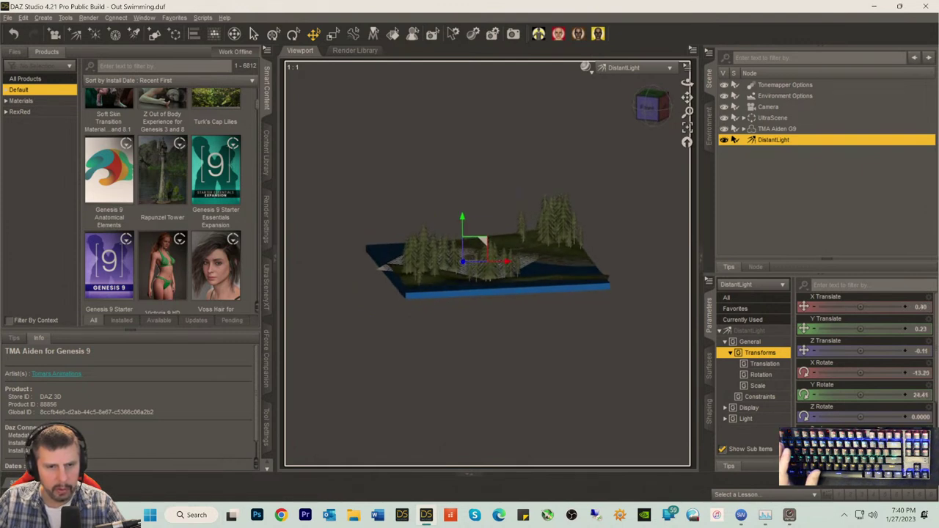
{"action": "left_click", "coordinate": [630, 68]}
{"action": "left_click", "coordinate": [621, 163]}
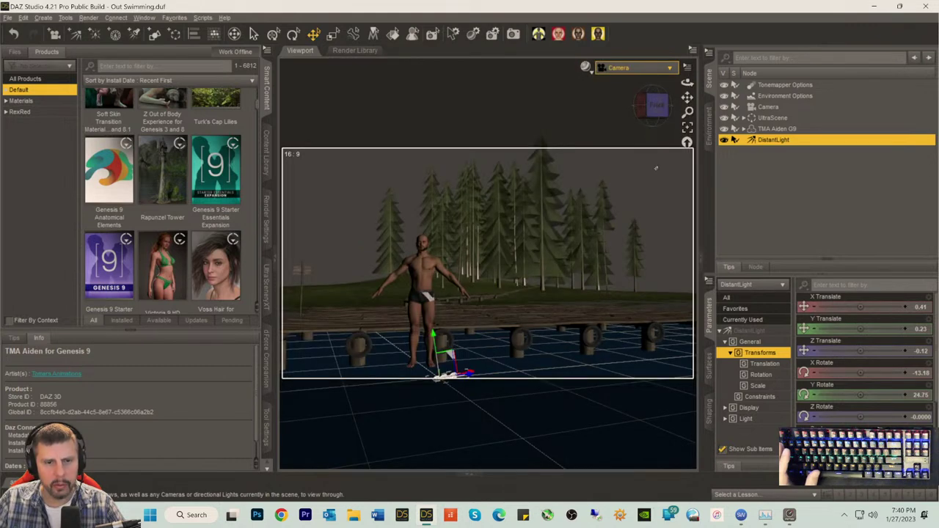
- Save the scene and bring up the DistantLight's full parameters at the luminous flux setting
{"action": "key", "text": "ctrl+s"}
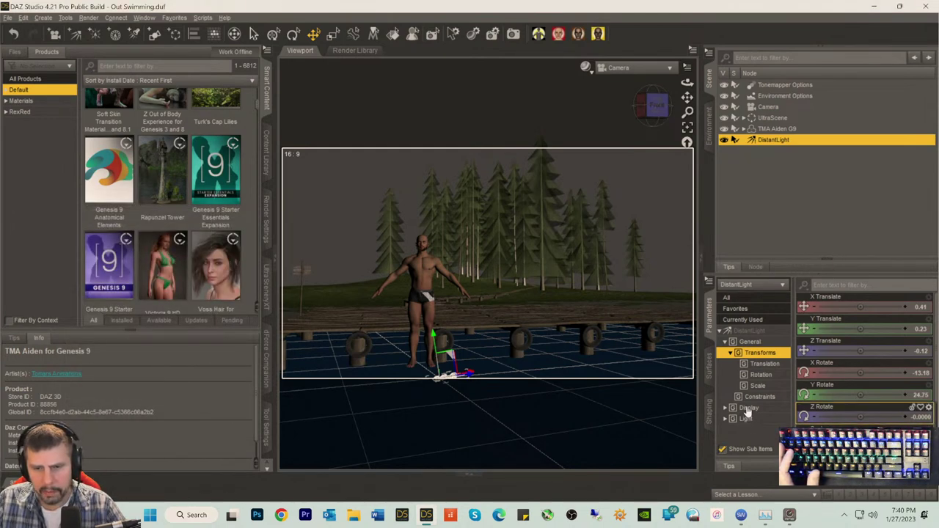
{"action": "left_click", "coordinate": [752, 331]}
{"action": "scroll", "coordinate": [881, 381], "scroll_direction": "down", "scroll_amount": 10}
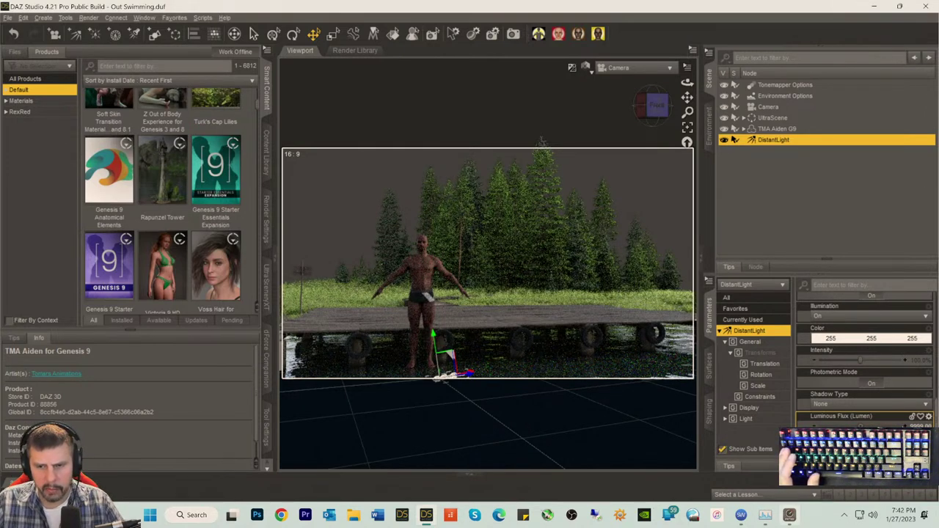
{"action": "mouse_move", "coordinate": [789, 515]}
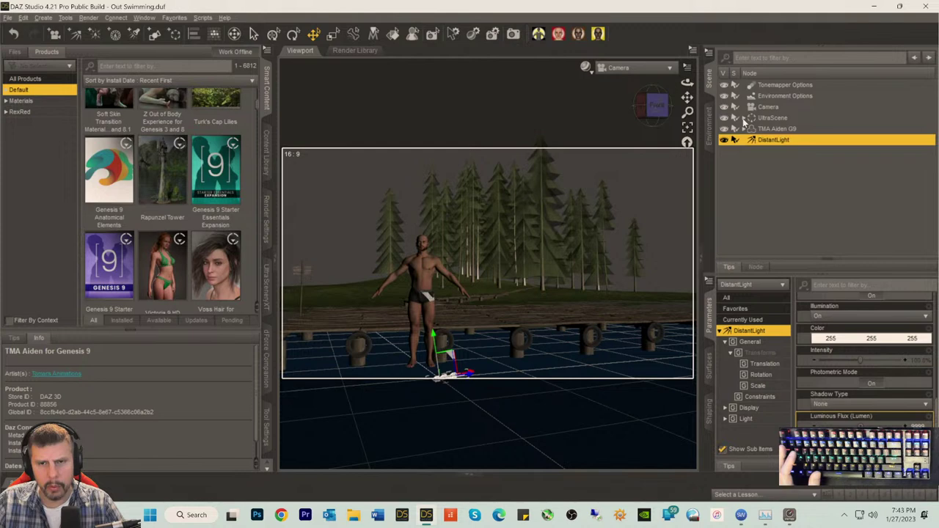
- Hide the UltraScene terrain's Road Pebbles, Base Grass, River Pebbles, River Grass and Grass Tufts layers
{"action": "left_click", "coordinate": [744, 117]}
{"action": "scroll", "coordinate": [796, 158], "scroll_direction": "down", "scroll_amount": 2}
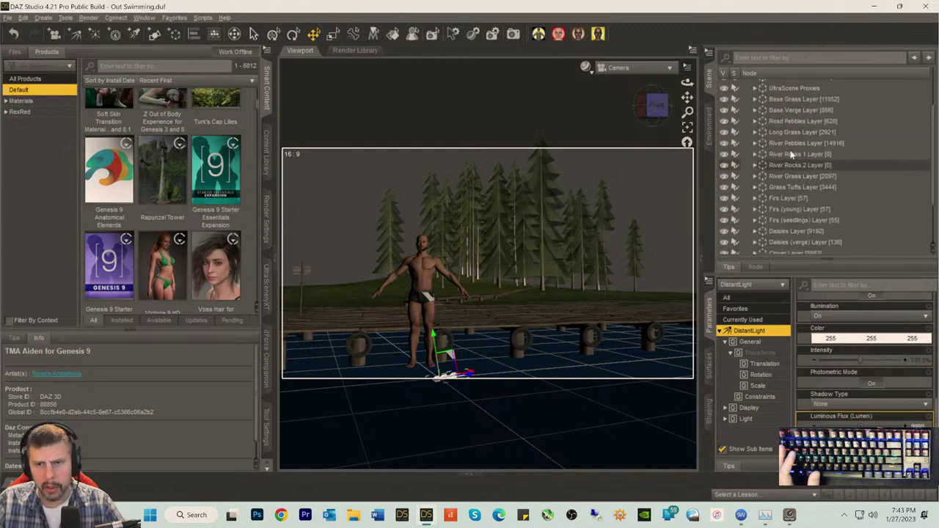
{"action": "left_click", "coordinate": [787, 122]}
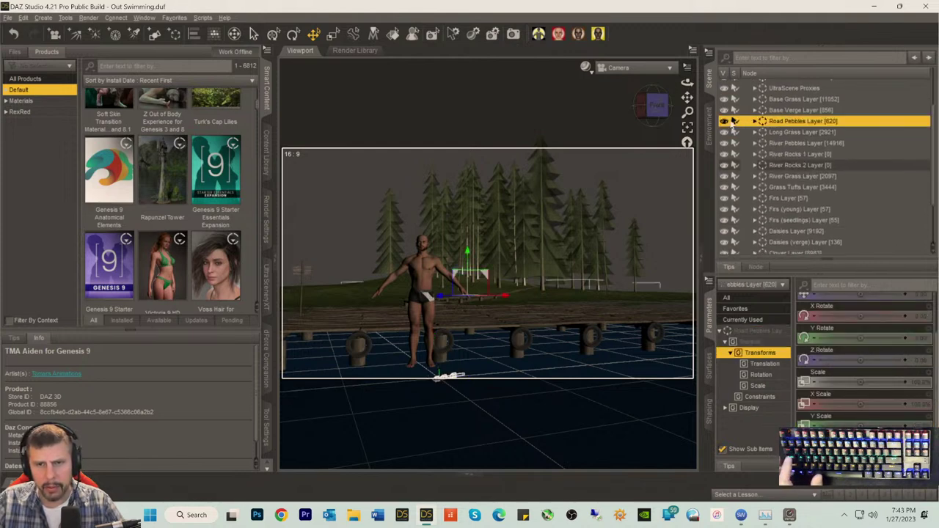
{"action": "left_click", "coordinate": [725, 122]}
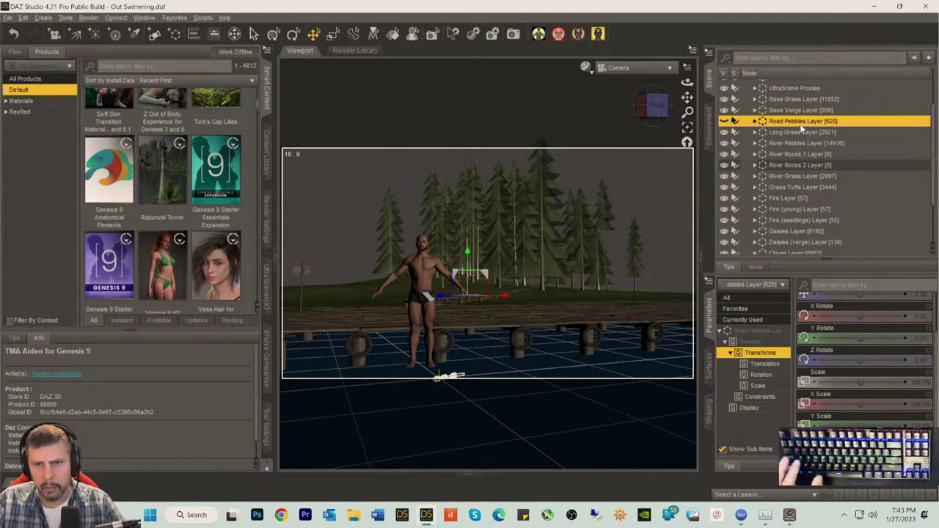
{"action": "left_click", "coordinate": [797, 97]}
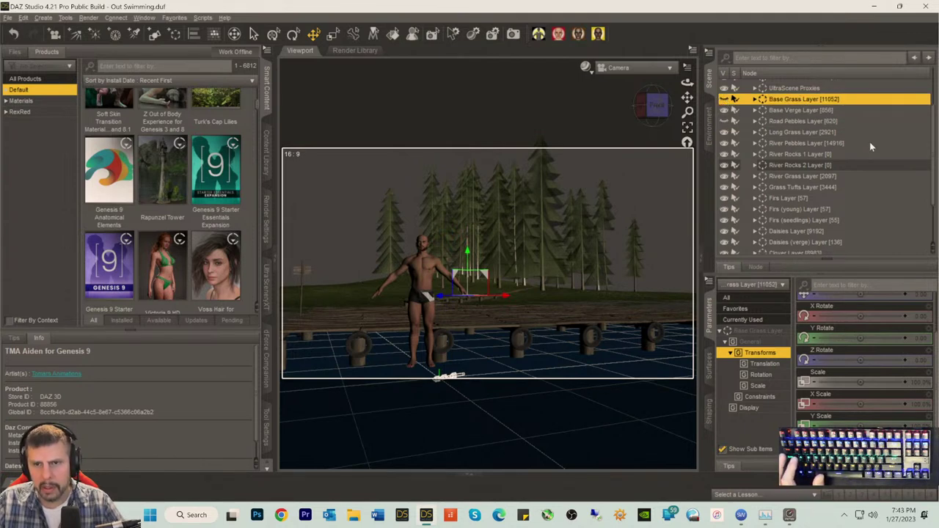
{"action": "left_click", "coordinate": [800, 143]}
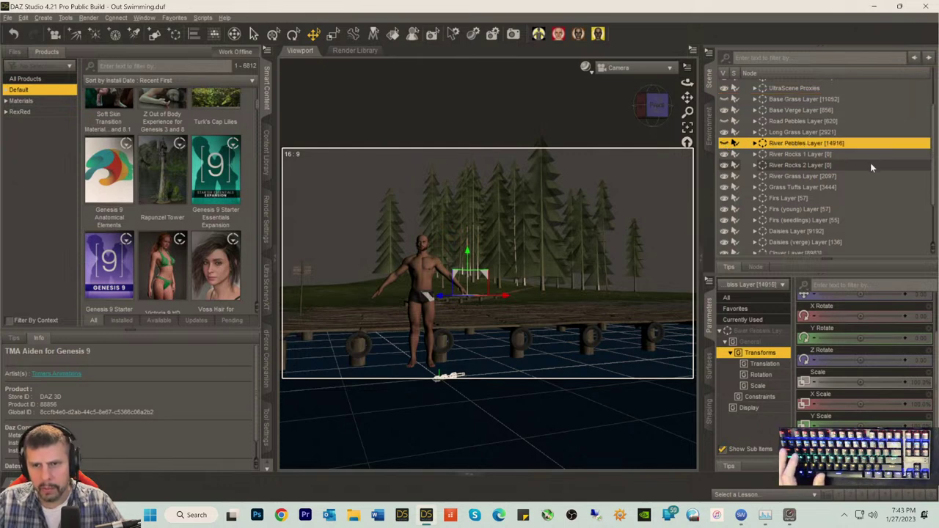
{"action": "left_click", "coordinate": [794, 176]}
{"action": "left_click", "coordinate": [724, 177]}
{"action": "left_click", "coordinate": [778, 188]}
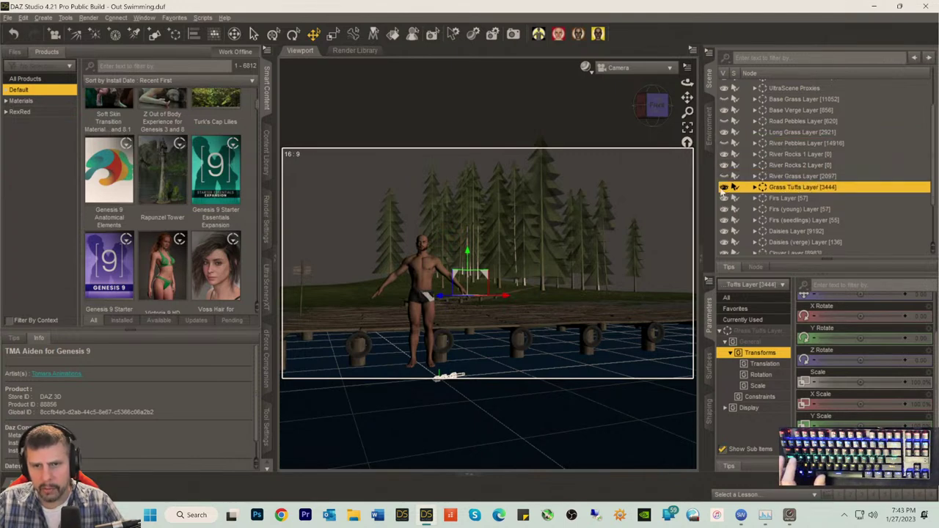
{"action": "left_click", "coordinate": [724, 188]}
- Hide the Long Grass and Base Verge layers and check the remaining terrain layers
{"action": "scroll", "coordinate": [821, 189], "scroll_direction": "down", "scroll_amount": 2}
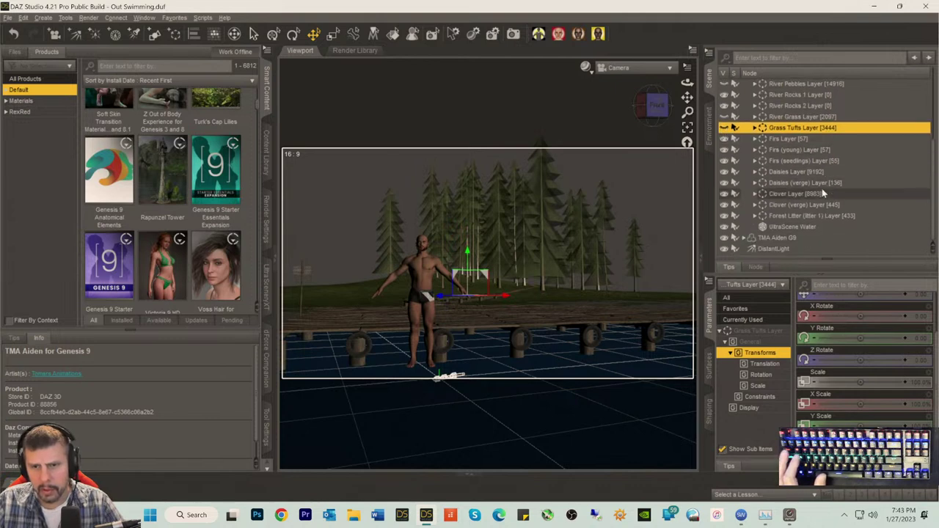
{"action": "scroll", "coordinate": [822, 188], "scroll_direction": "up", "scroll_amount": 3}
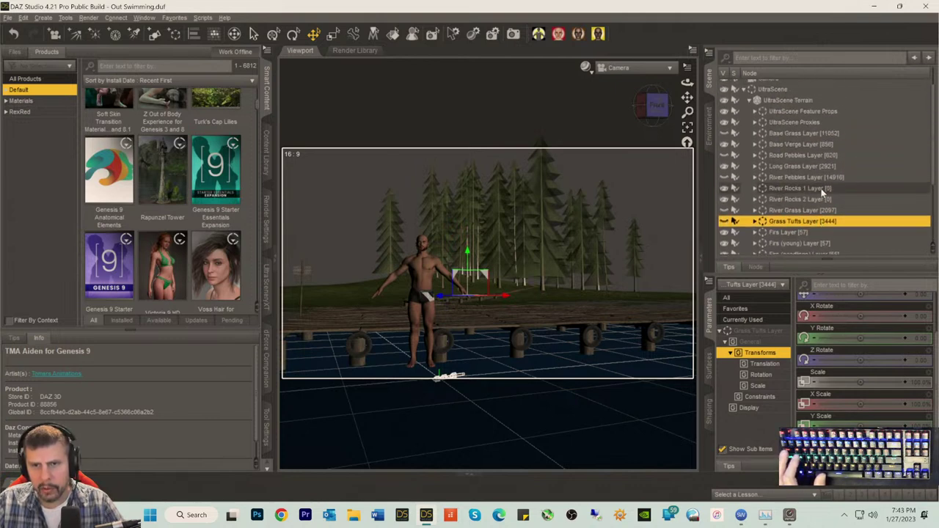
{"action": "left_click", "coordinate": [771, 168]}
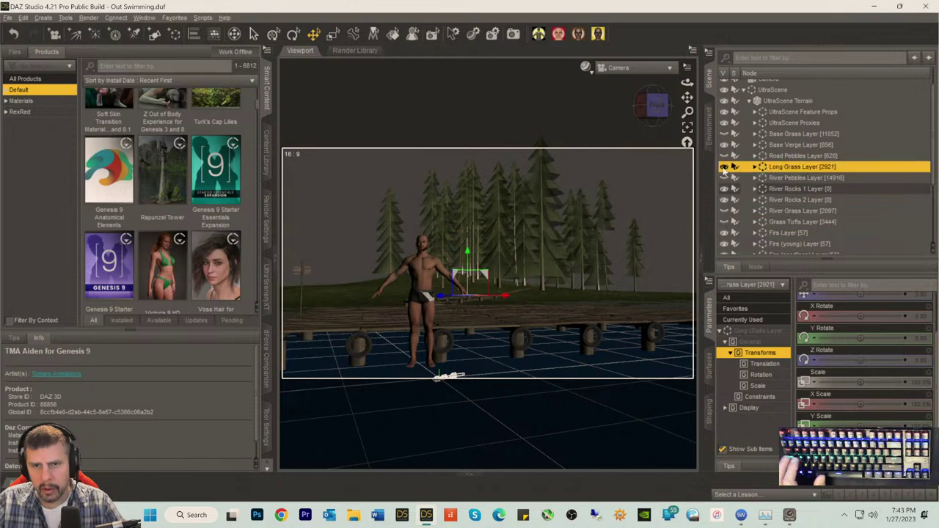
{"action": "left_click", "coordinate": [775, 133]}
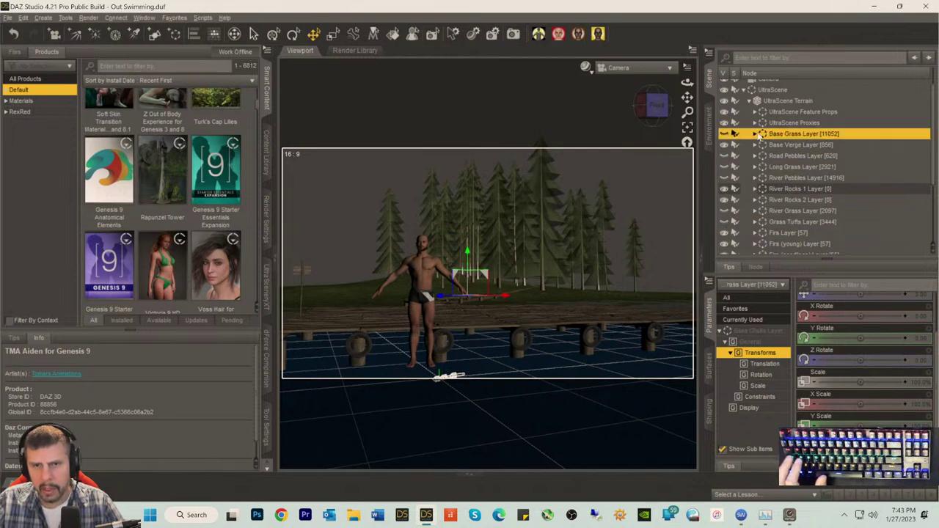
{"action": "left_click", "coordinate": [766, 145]}
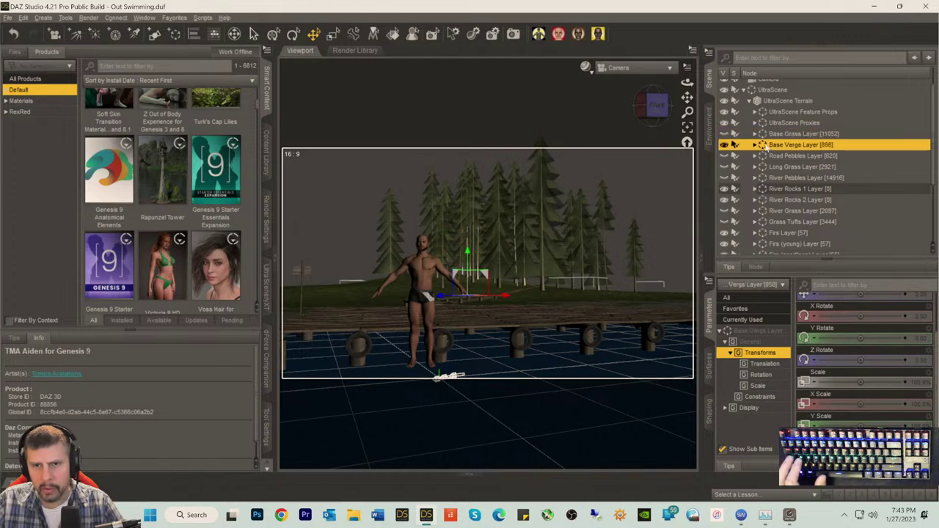
{"action": "left_click", "coordinate": [725, 145]}
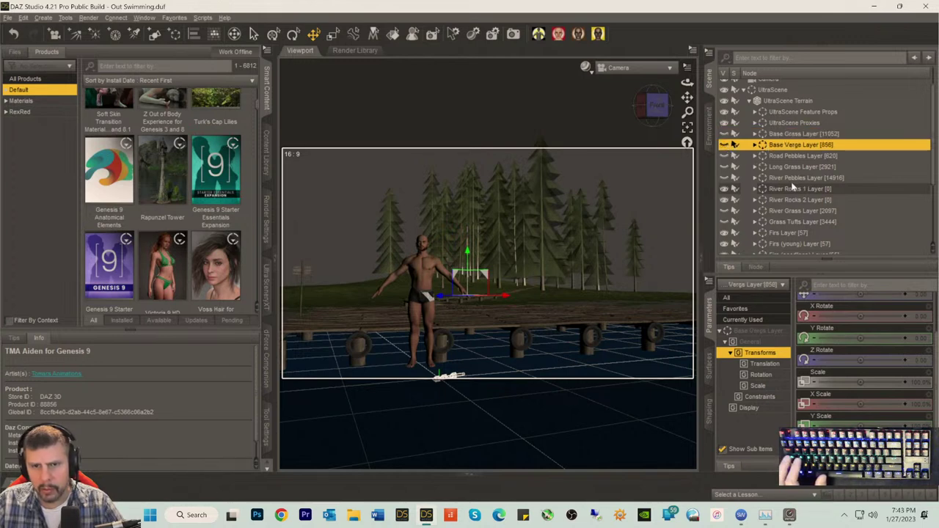
{"action": "left_click", "coordinate": [745, 189]}
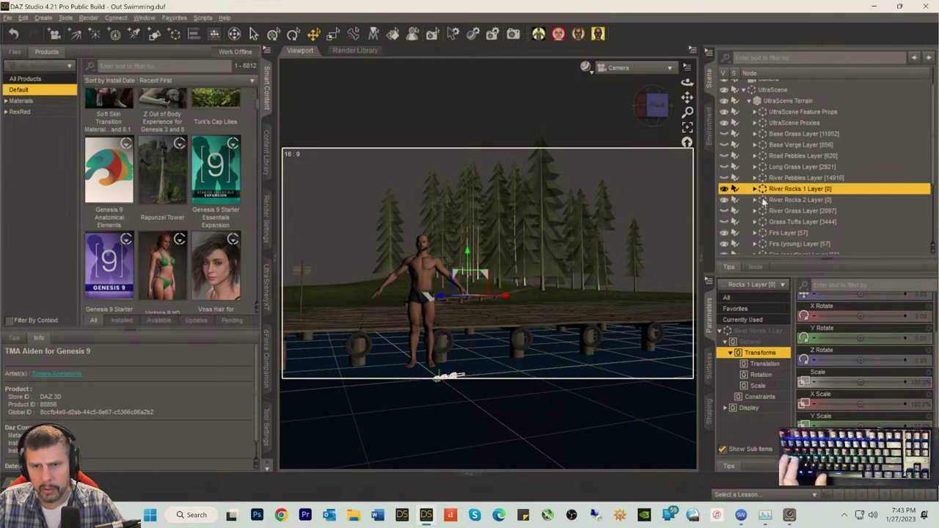
{"action": "scroll", "coordinate": [775, 203], "scroll_direction": "down", "scroll_amount": 1}
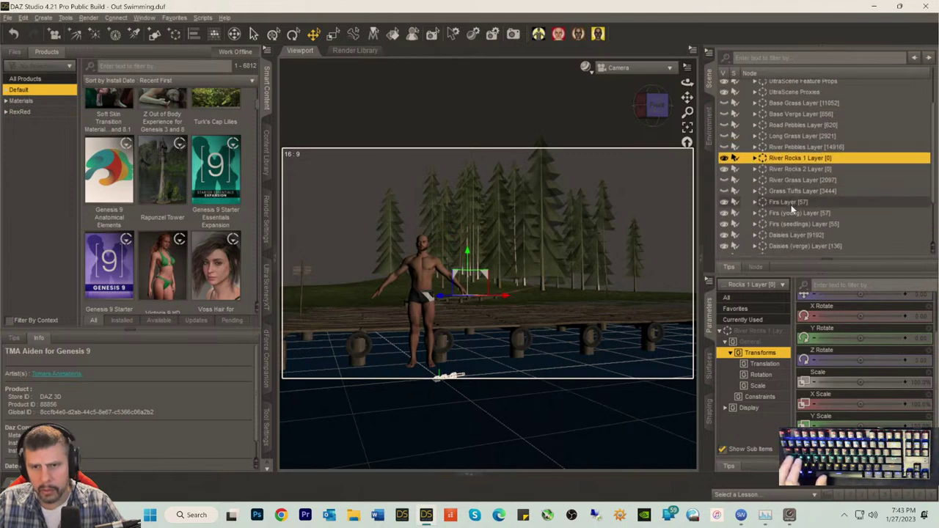
{"action": "scroll", "coordinate": [776, 196], "scroll_direction": "down", "scroll_amount": 1}
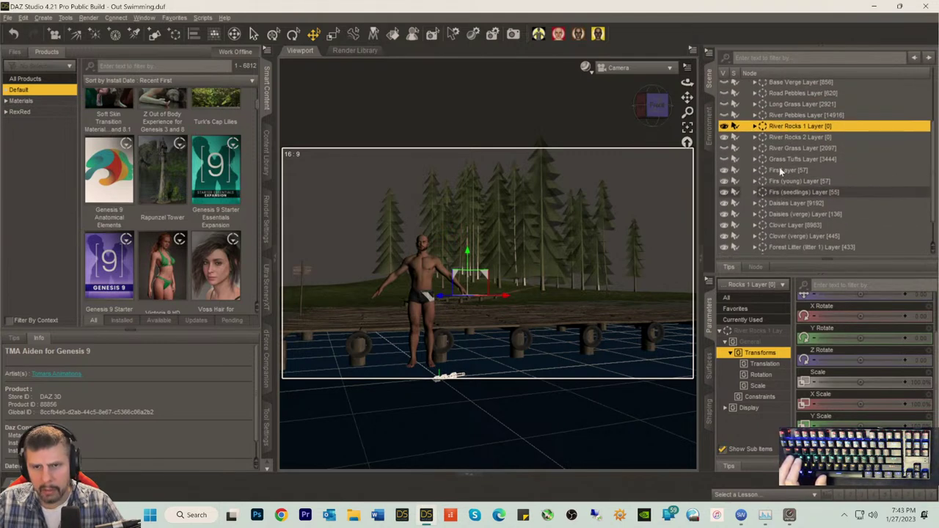
{"action": "scroll", "coordinate": [787, 207], "scroll_direction": "down", "scroll_amount": 1}
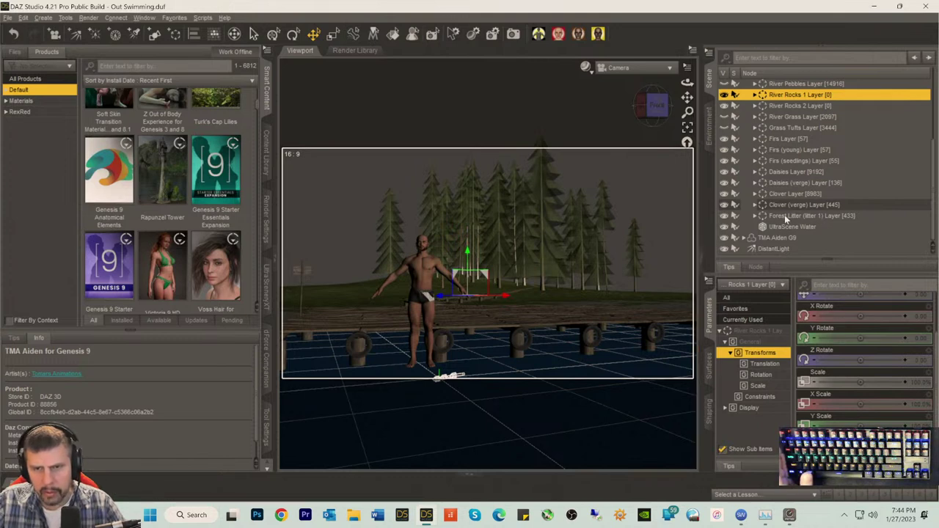
- Hide the Forest Litter, Clover (verge), Clover, Daisies (verge) and Daisies layers
{"action": "left_click", "coordinate": [784, 216]}
{"action": "left_click", "coordinate": [724, 215]}
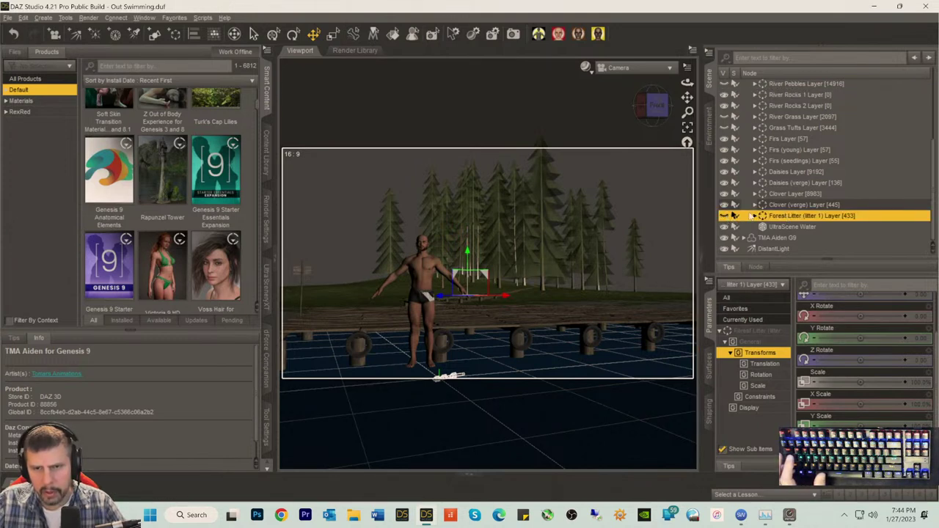
{"action": "left_click", "coordinate": [766, 206]}
{"action": "left_click", "coordinate": [724, 205]}
{"action": "left_click", "coordinate": [779, 193]}
{"action": "left_click", "coordinate": [724, 193]}
{"action": "left_click", "coordinate": [786, 184]}
{"action": "left_click", "coordinate": [724, 184]}
{"action": "left_click", "coordinate": [752, 173]}
{"action": "left_click", "coordinate": [724, 172]}
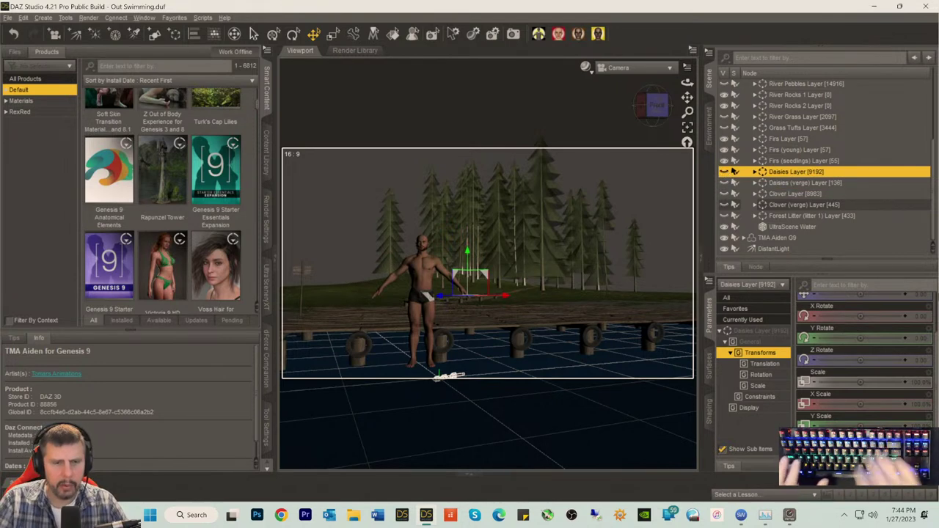
- Switch from the Camera to the Perspective View and frame the figure with the dock in the rendered preview
{"action": "scroll", "coordinate": [859, 330], "scroll_direction": "up", "scroll_amount": 1}
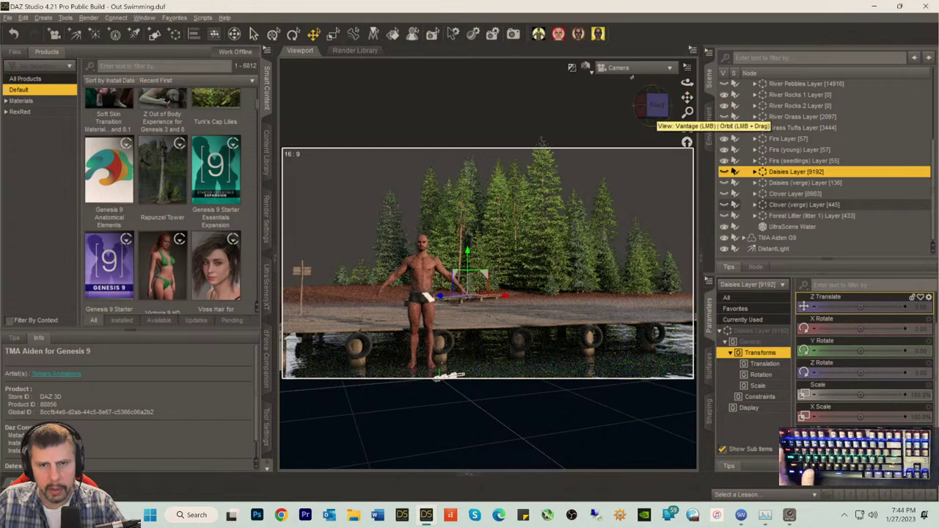
{"action": "left_click", "coordinate": [629, 69]}
{"action": "left_click", "coordinate": [629, 76]}
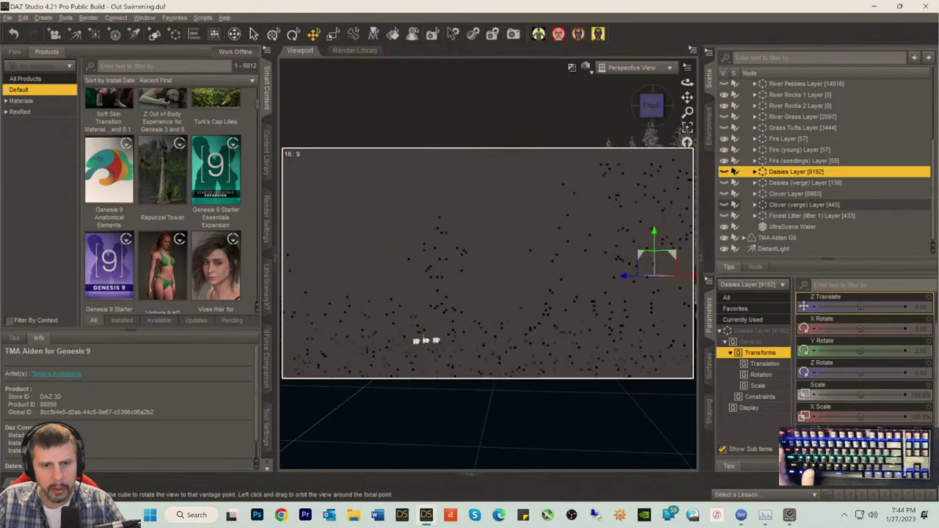
{"action": "left_click_drag", "start_coordinate": [650, 105], "coordinate": [620, 105]}
{"action": "left_click_drag", "start_coordinate": [687, 97], "coordinate": [604, 218]}
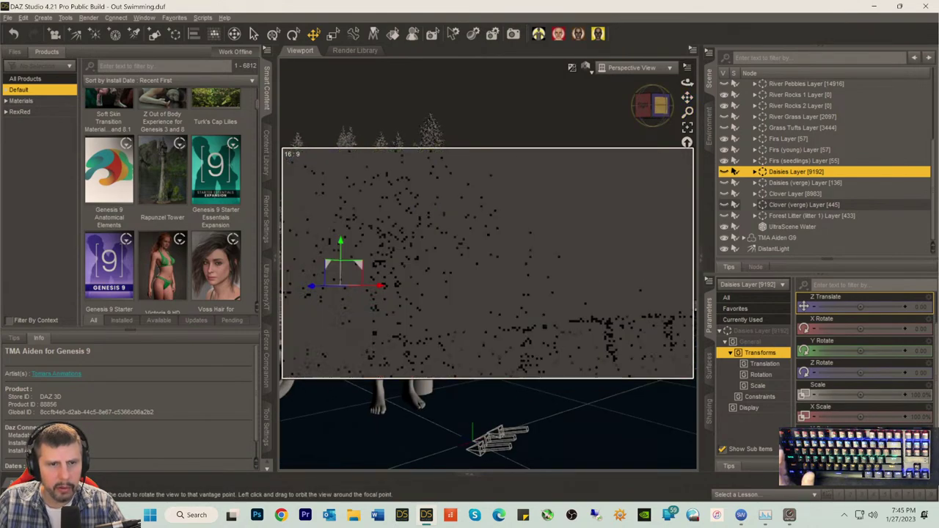
{"action": "left_click", "coordinate": [659, 105]}
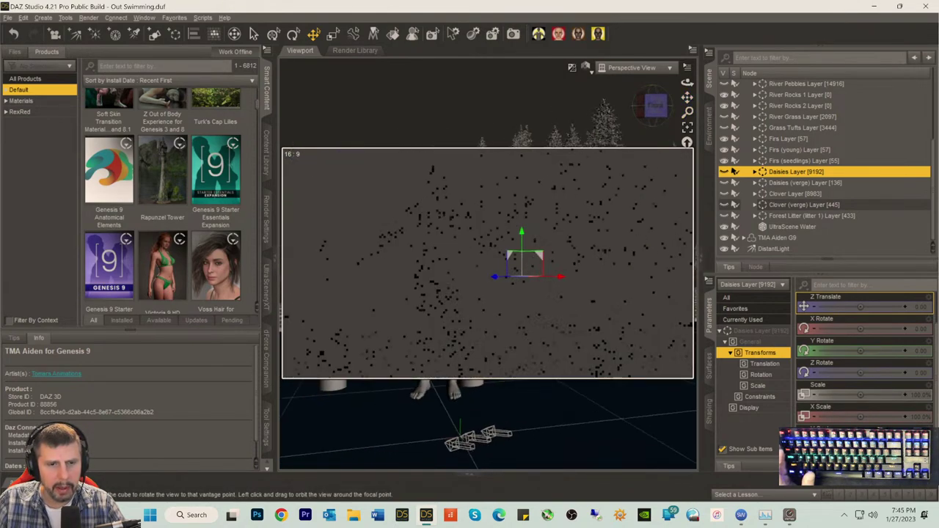
{"action": "left_click_drag", "start_coordinate": [687, 97], "coordinate": [687, 102]}
{"action": "scroll", "coordinate": [576, 242], "scroll_direction": "down", "scroll_amount": 3}
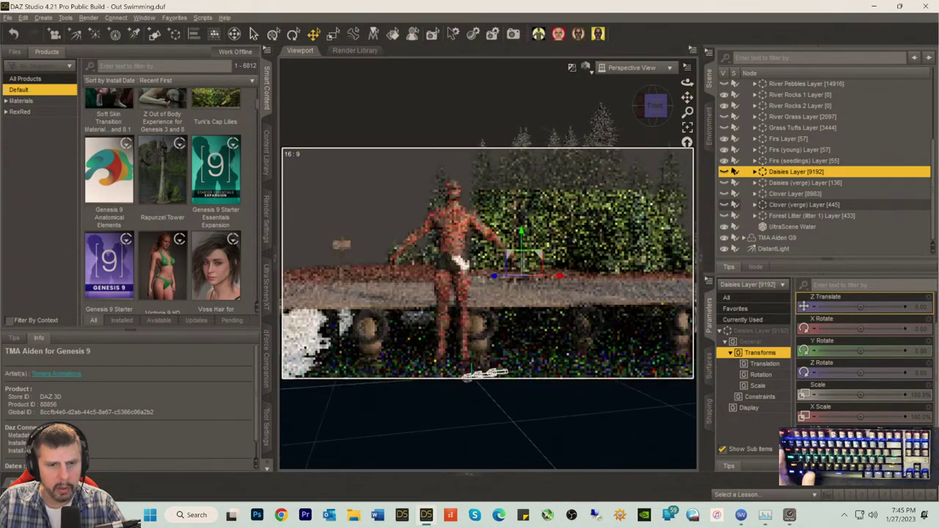
{"action": "scroll", "coordinate": [575, 242], "scroll_direction": "up", "scroll_amount": 3}
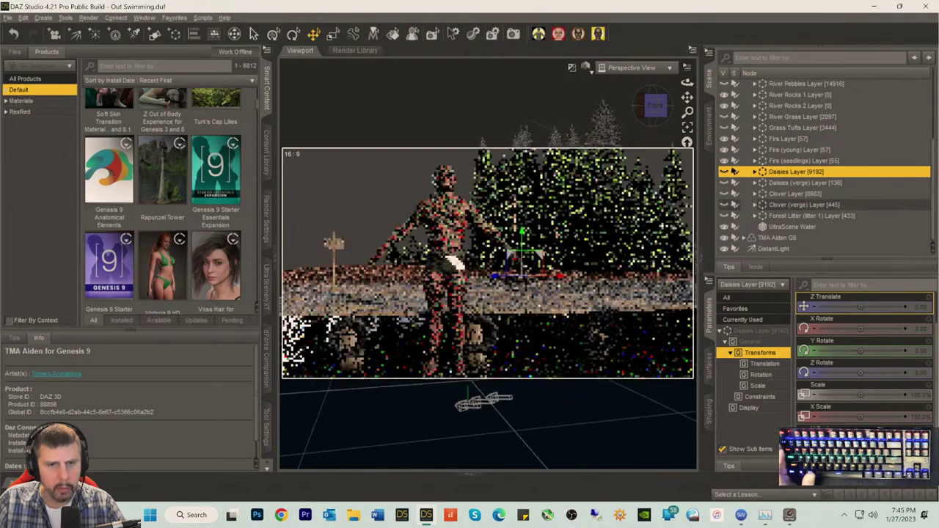
{"action": "left_click", "coordinate": [655, 107]}
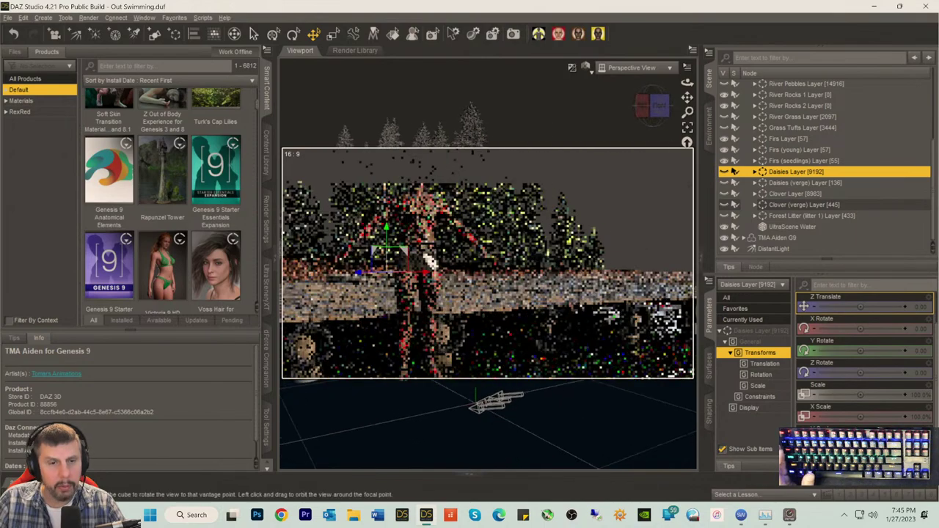
{"action": "left_click_drag", "start_coordinate": [687, 97], "coordinate": [641, 97]}
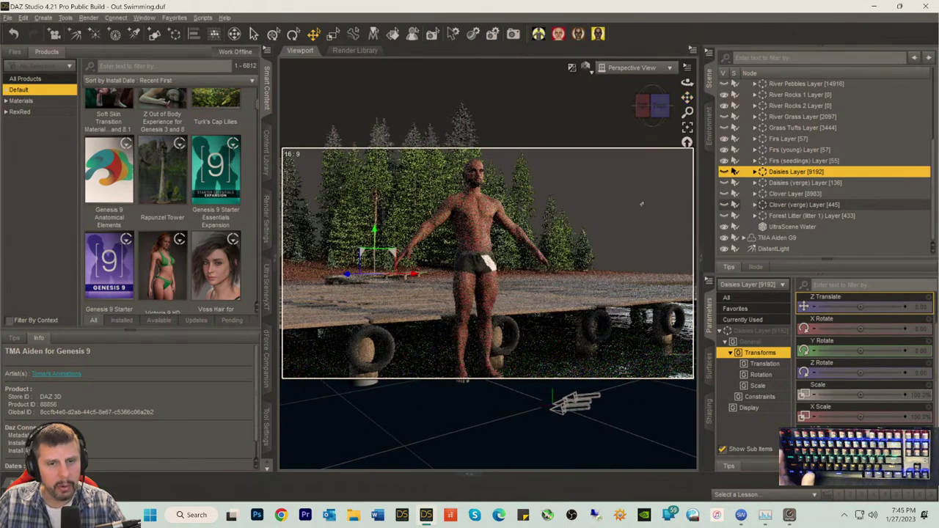
{"action": "left_click_drag", "start_coordinate": [641, 204], "coordinate": [608, 209], "text": "alt"}
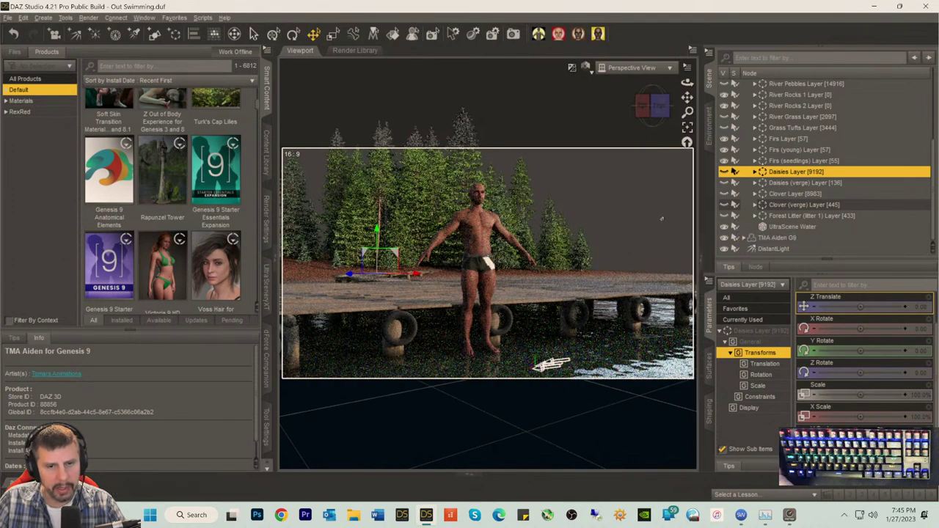
- Examine the lighting on the figure, dock and water from the right, front and left sides
{"action": "left_click", "coordinate": [653, 111]}
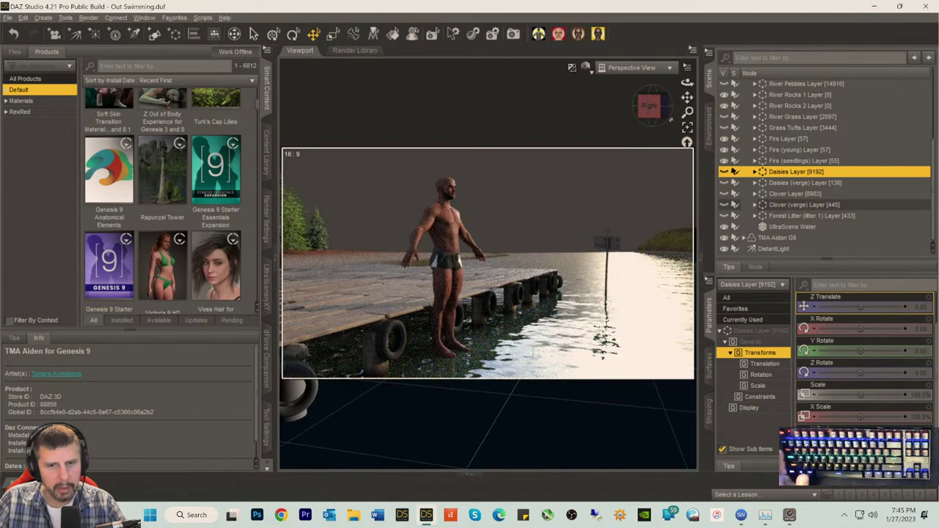
{"action": "left_click", "coordinate": [654, 106]}
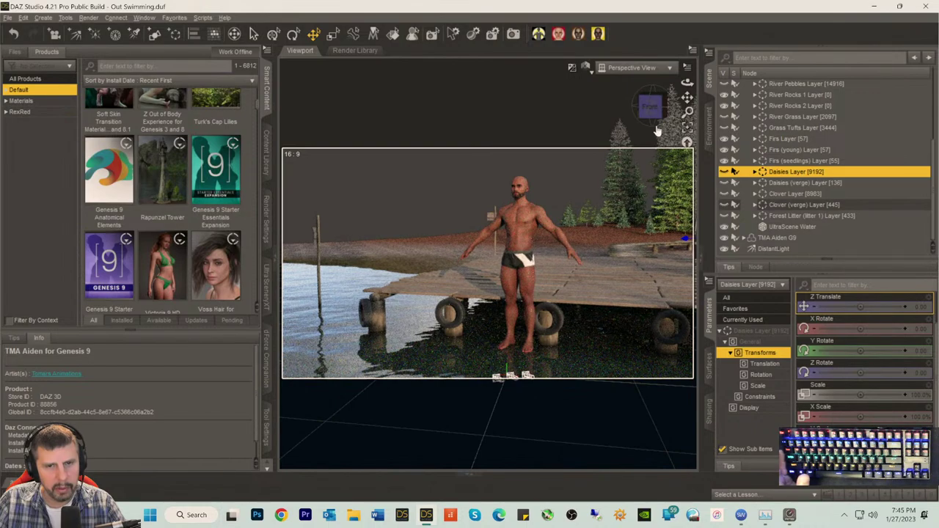
{"action": "left_click", "coordinate": [656, 108]}
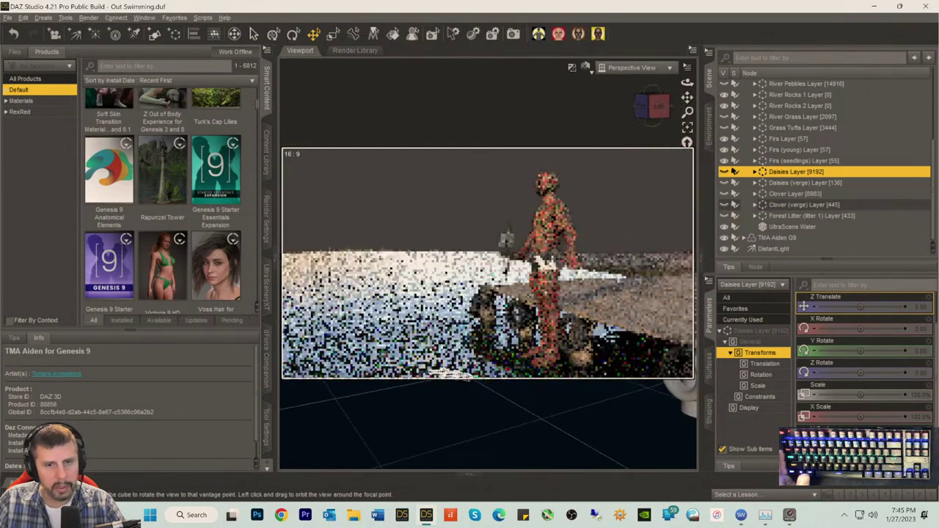
{"action": "left_click", "coordinate": [656, 107]}
{"action": "left_click", "coordinate": [652, 107]}
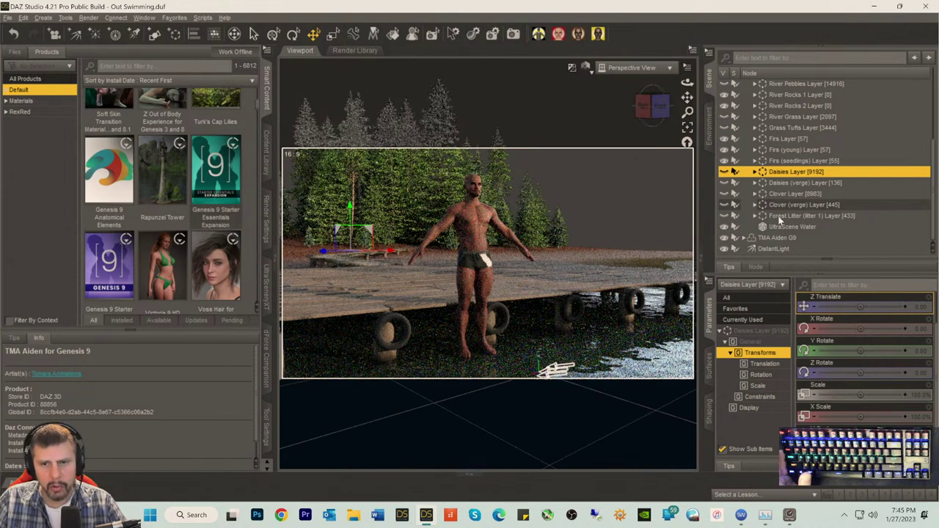
{"action": "scroll", "coordinate": [774, 212], "scroll_direction": "up", "scroll_amount": 4}
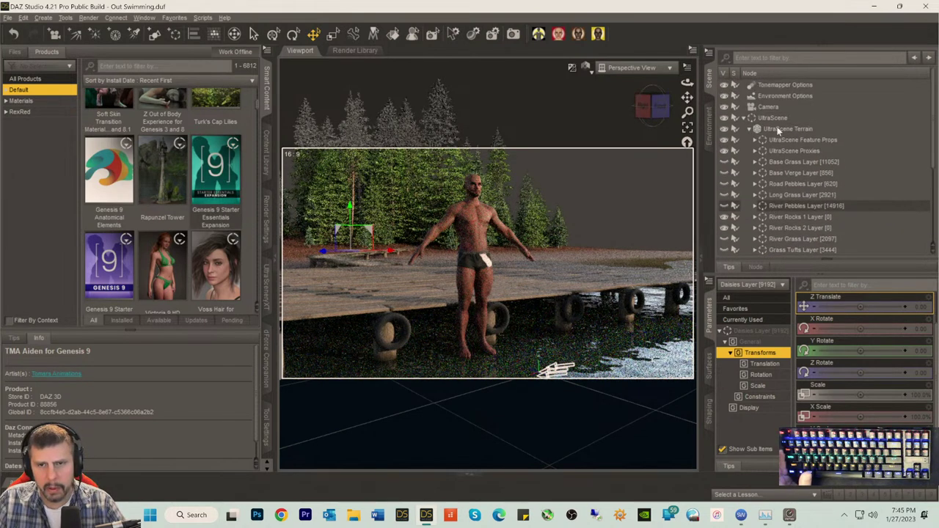
- Select the TMA Aiden G9 figure and list the products in the Poses category under Default
{"action": "scroll", "coordinate": [776, 119], "scroll_direction": "down", "scroll_amount": 4}
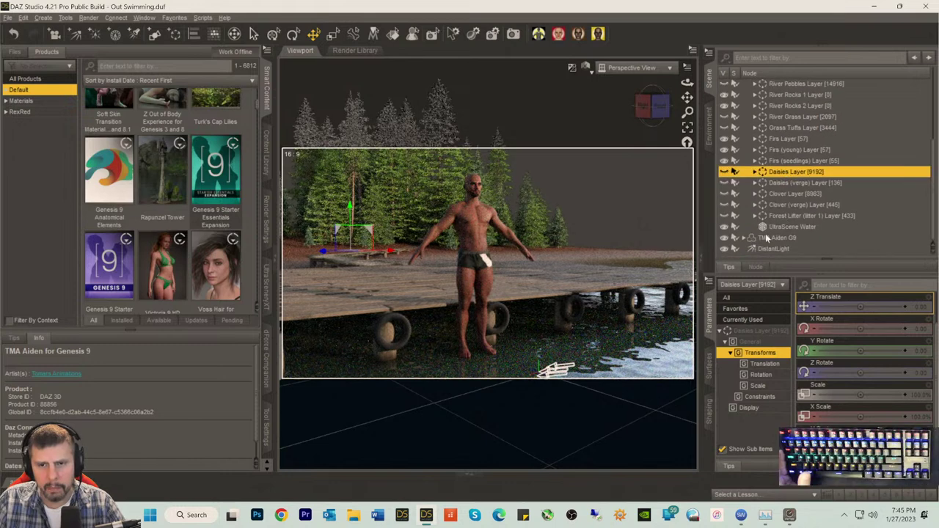
{"action": "left_click", "coordinate": [777, 238]}
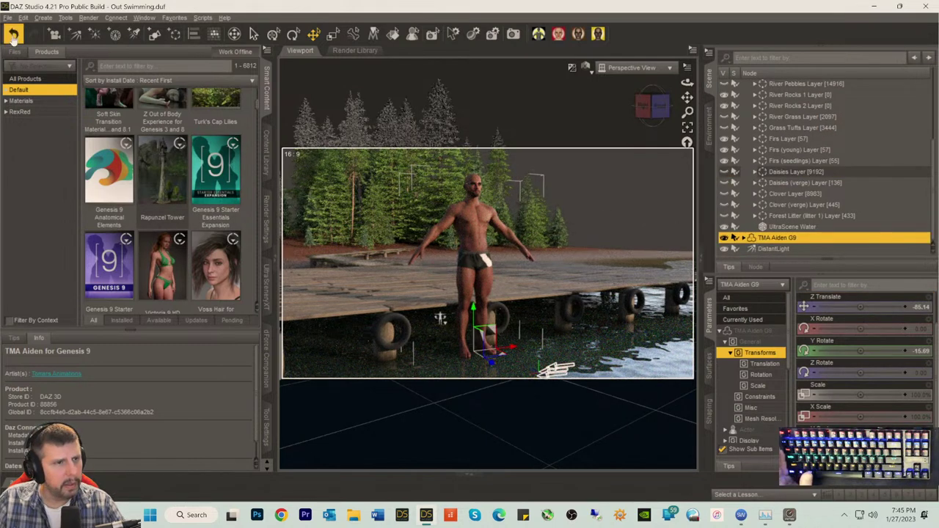
{"action": "scroll", "coordinate": [107, 100], "scroll_direction": "down", "scroll_amount": 3}
{"action": "scroll", "coordinate": [106, 100], "scroll_direction": "down", "scroll_amount": 6}
{"action": "scroll", "coordinate": [203, 116], "scroll_direction": "up", "scroll_amount": 5}
{"action": "left_click", "coordinate": [5, 90]}
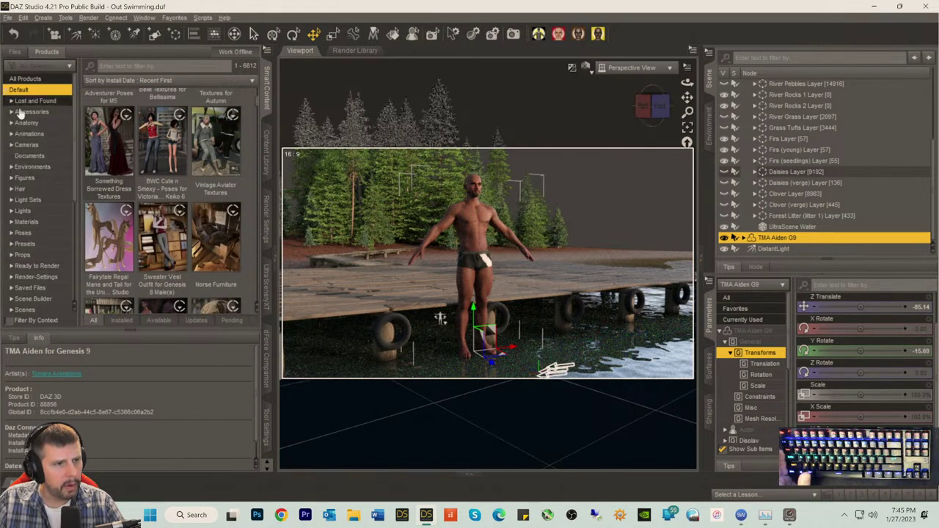
{"action": "left_click", "coordinate": [22, 233]}
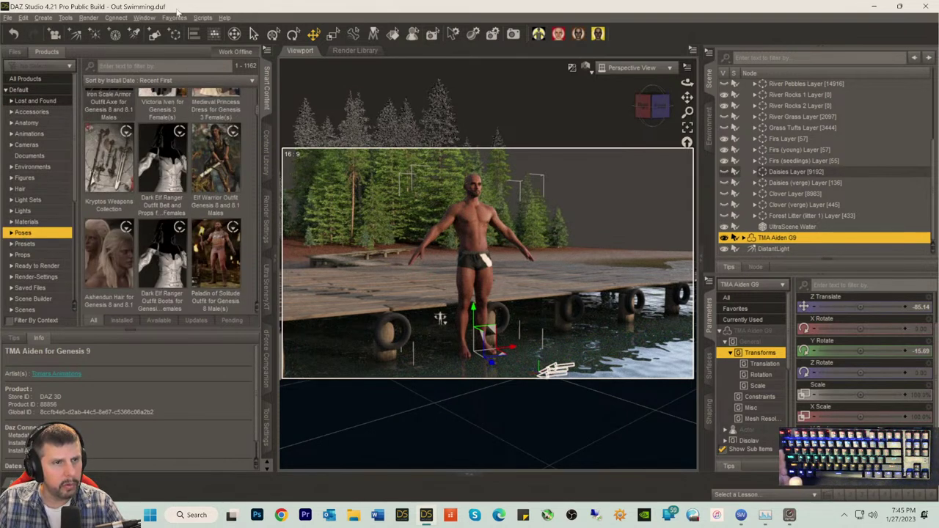
{"action": "left_click", "coordinate": [144, 18]}
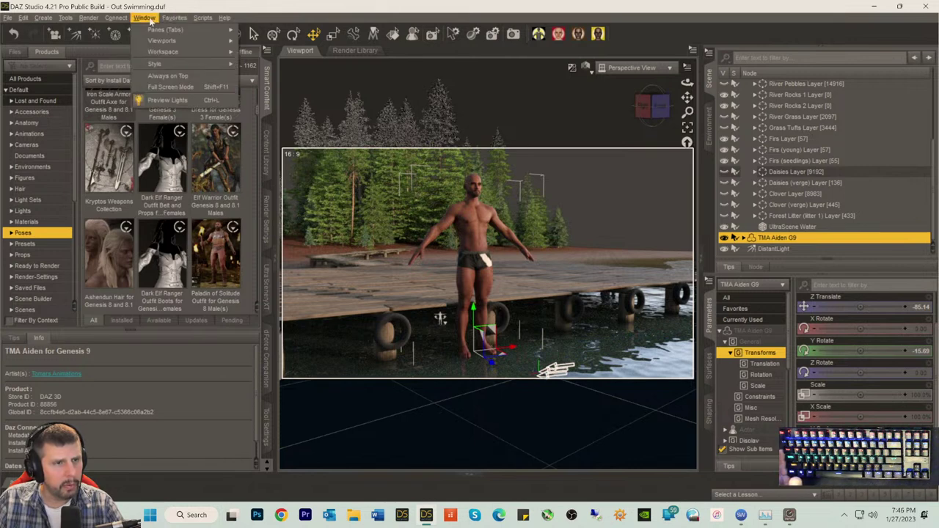
{"action": "mouse_move", "coordinate": [199, 22]}
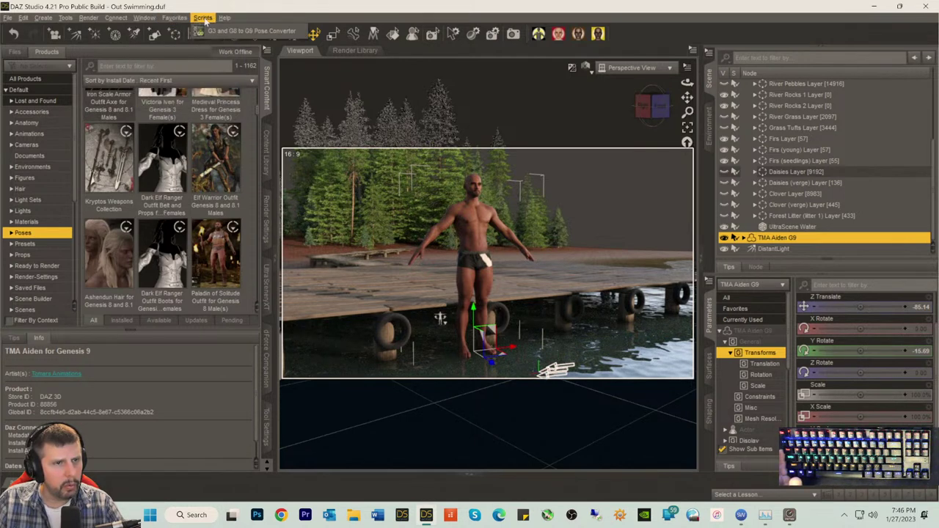
{"action": "left_click", "coordinate": [288, 12]}
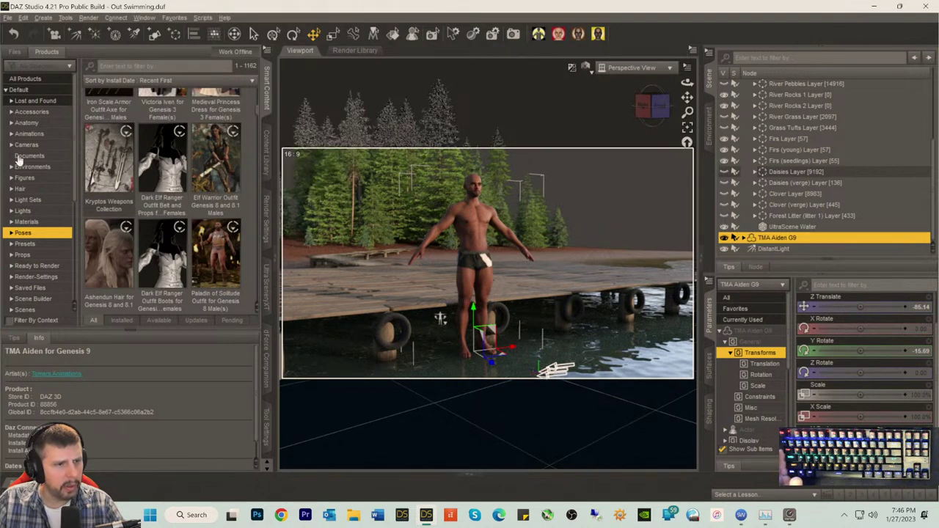
- Switch from products to pose files and list the Sitting poses within the By Function category
{"action": "left_click", "coordinate": [16, 52]}
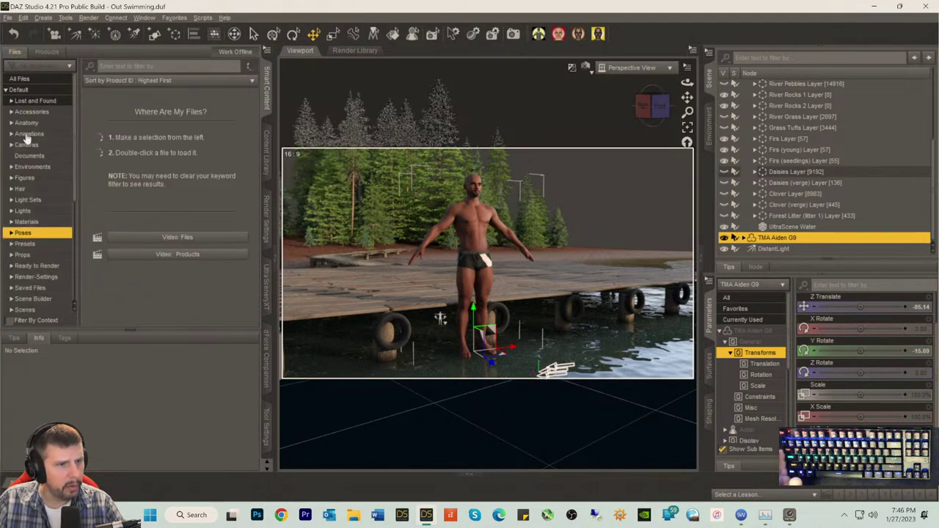
{"action": "left_click", "coordinate": [11, 234]}
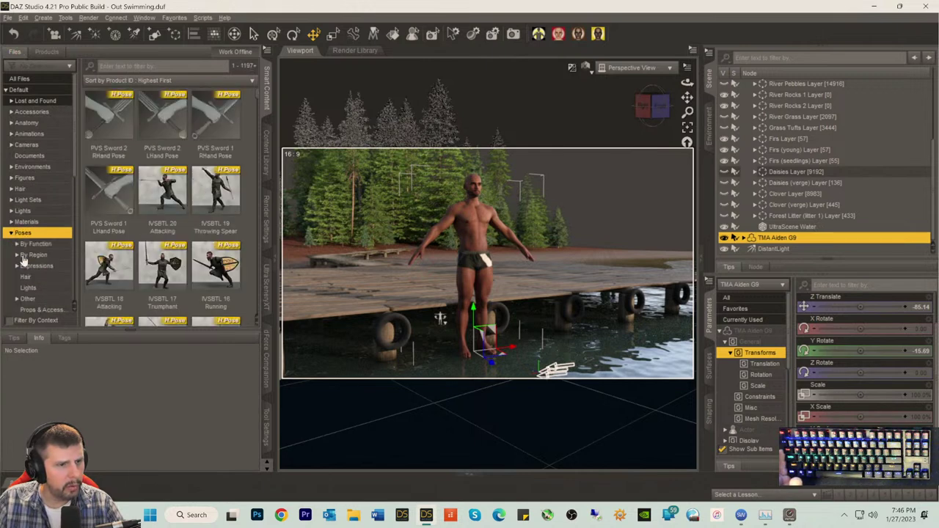
{"action": "scroll", "coordinate": [36, 262], "scroll_direction": "down", "scroll_amount": 5}
{"action": "scroll", "coordinate": [35, 249], "scroll_direction": "down", "scroll_amount": 2}
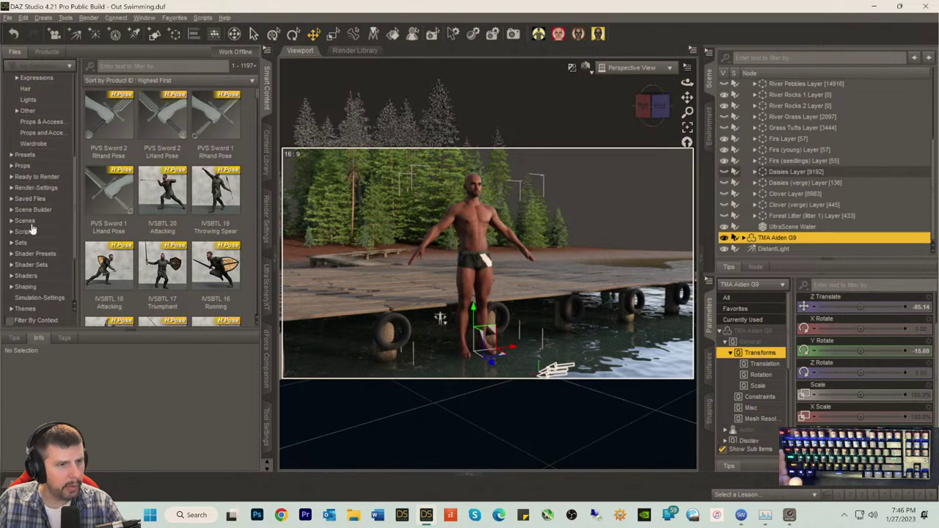
{"action": "scroll", "coordinate": [25, 173], "scroll_direction": "up", "scroll_amount": 4}
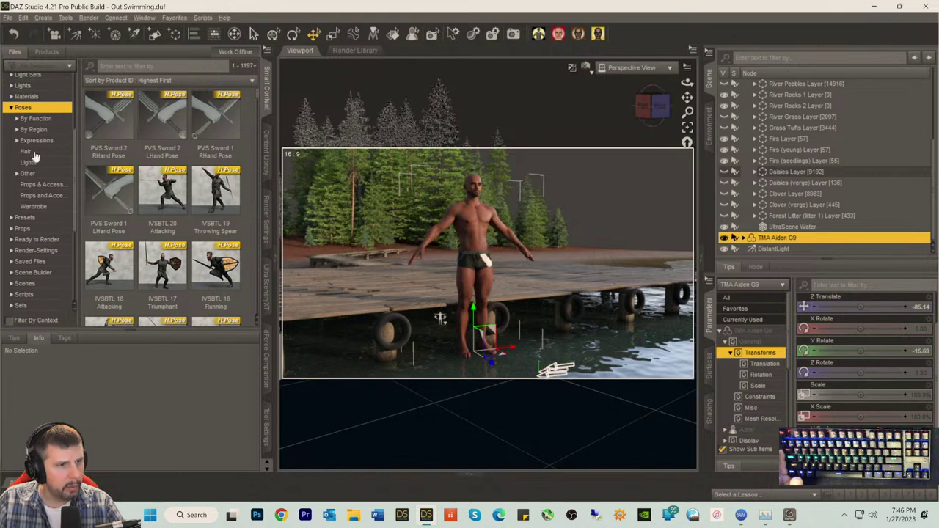
{"action": "left_click", "coordinate": [33, 118]}
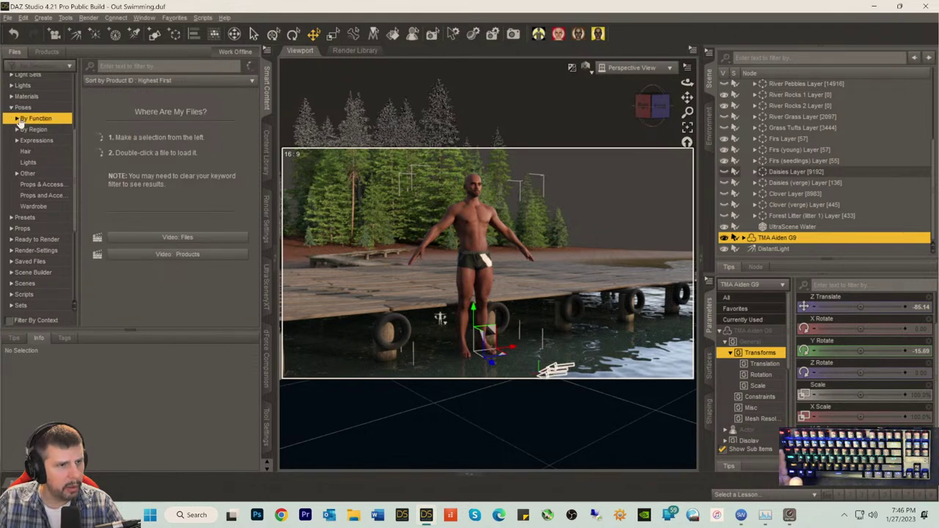
{"action": "left_click", "coordinate": [17, 119]}
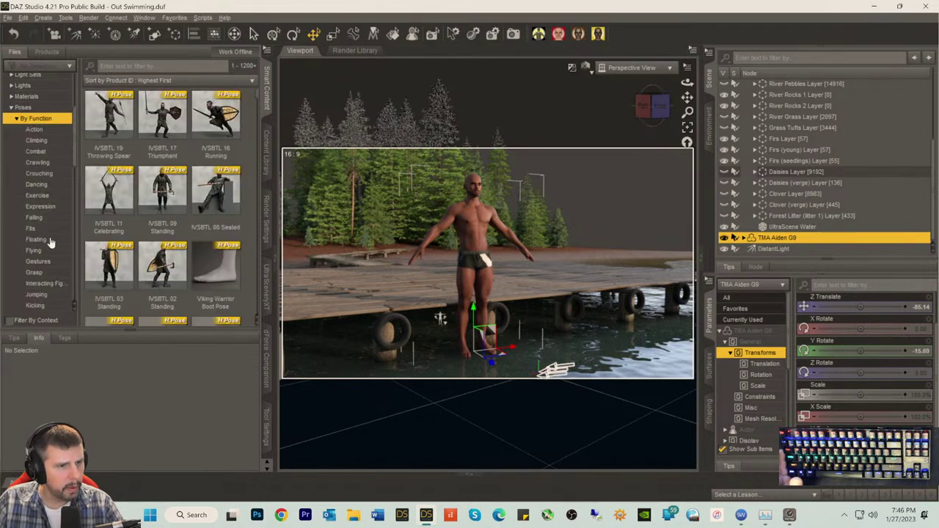
{"action": "scroll", "coordinate": [51, 240], "scroll_direction": "down", "scroll_amount": 3}
{"action": "scroll", "coordinate": [51, 240], "scroll_direction": "down", "scroll_amount": 5}
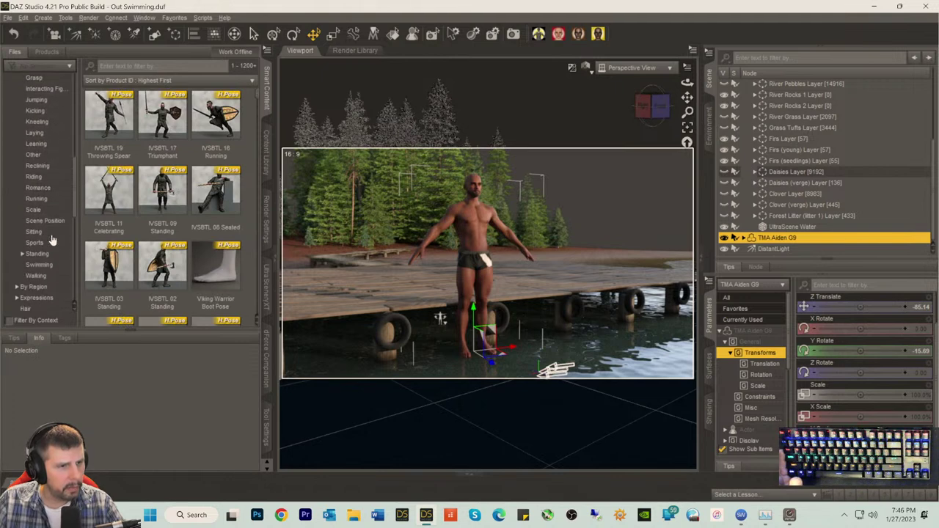
{"action": "left_click", "coordinate": [38, 208]}
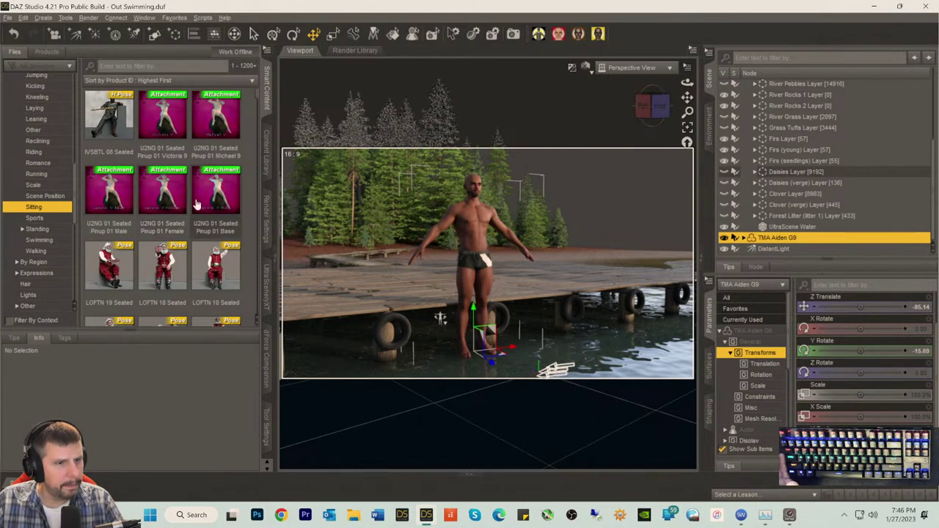
- Browse the sitting poses for one that suits the male figure, from the Genesis 9 sets through the Tefairyums set
{"action": "mouse_move", "coordinate": [191, 194]}
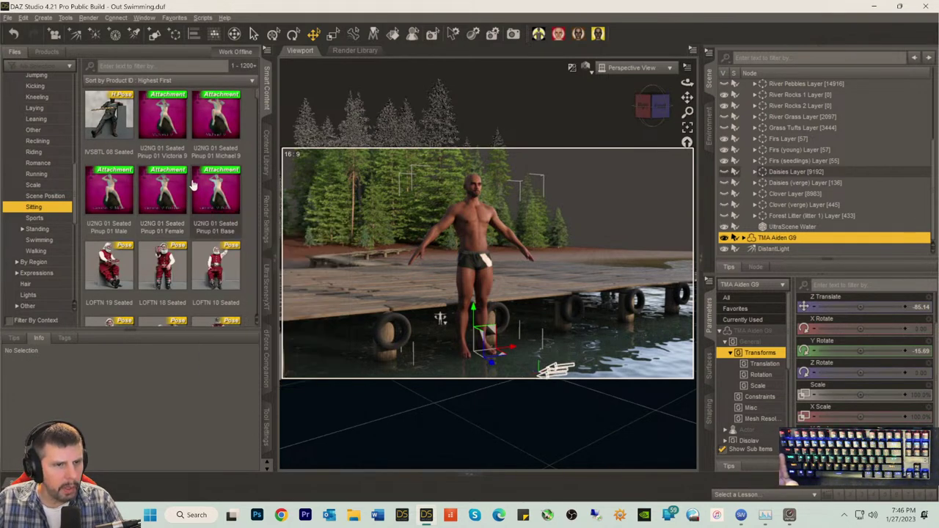
{"action": "scroll", "coordinate": [191, 187], "scroll_direction": "down", "scroll_amount": 3}
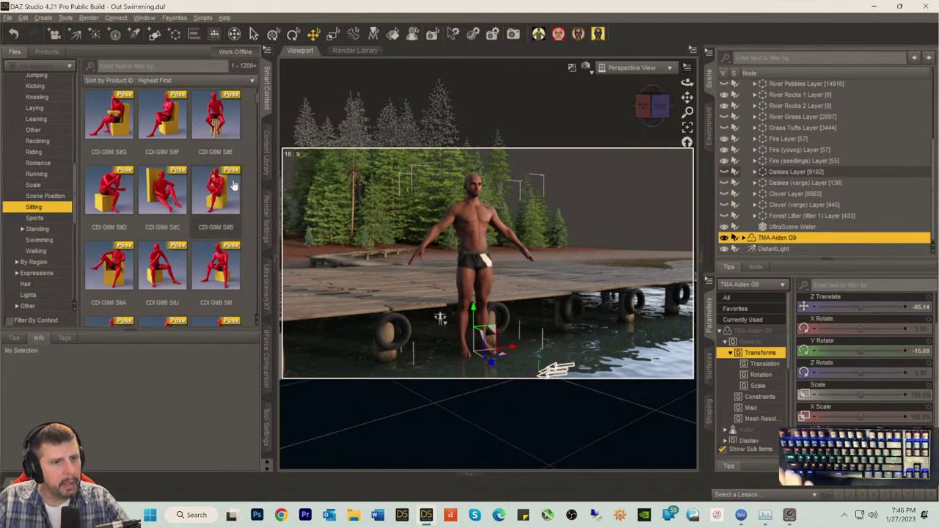
{"action": "scroll", "coordinate": [217, 185], "scroll_direction": "down", "scroll_amount": 1}
{"action": "scroll", "coordinate": [217, 185], "scroll_direction": "up", "scroll_amount": 1}
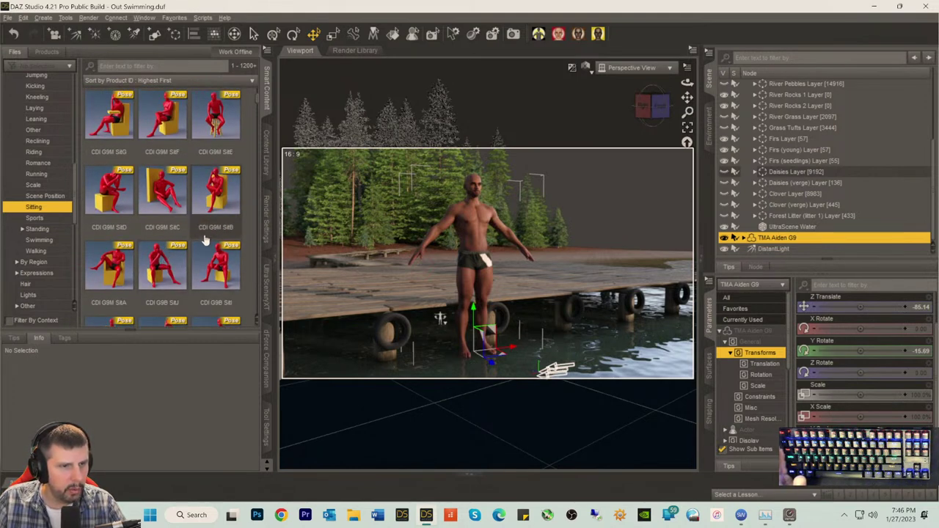
{"action": "scroll", "coordinate": [205, 214], "scroll_direction": "up", "scroll_amount": 3}
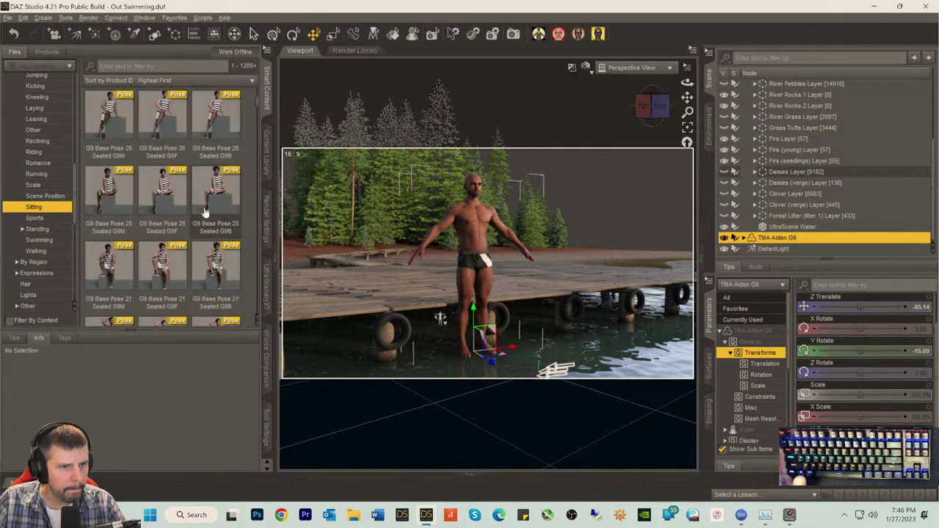
{"action": "scroll", "coordinate": [206, 213], "scroll_direction": "down", "scroll_amount": 5}
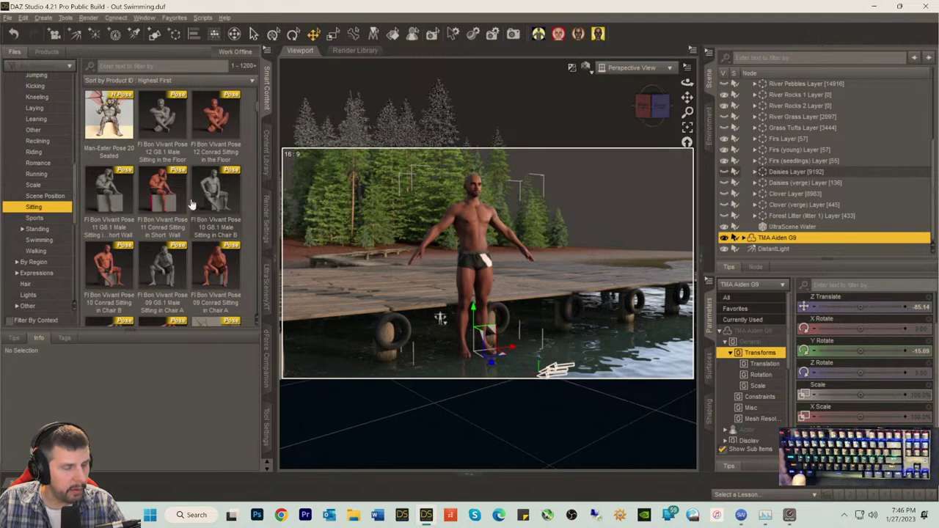
{"action": "scroll", "coordinate": [191, 206], "scroll_direction": "down", "scroll_amount": 5}
{"action": "scroll", "coordinate": [191, 206], "scroll_direction": "down", "scroll_amount": 8}
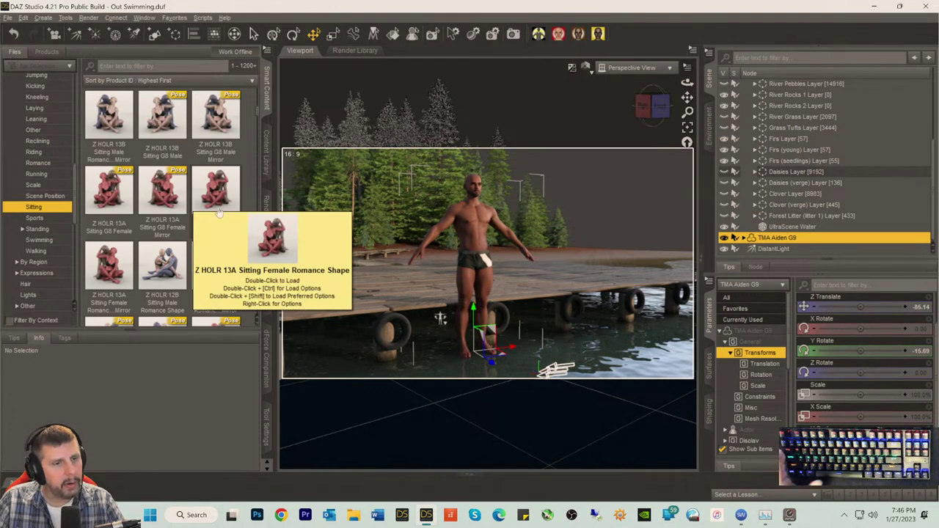
{"action": "scroll", "coordinate": [218, 211], "scroll_direction": "down", "scroll_amount": 3}
{"action": "scroll", "coordinate": [218, 211], "scroll_direction": "down", "scroll_amount": 2}
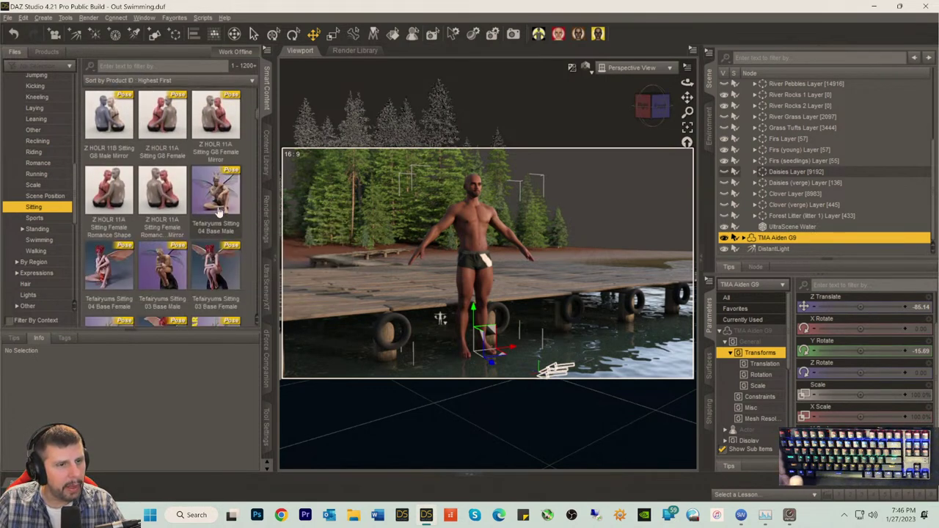
{"action": "scroll", "coordinate": [218, 211], "scroll_direction": "up", "scroll_amount": 2}
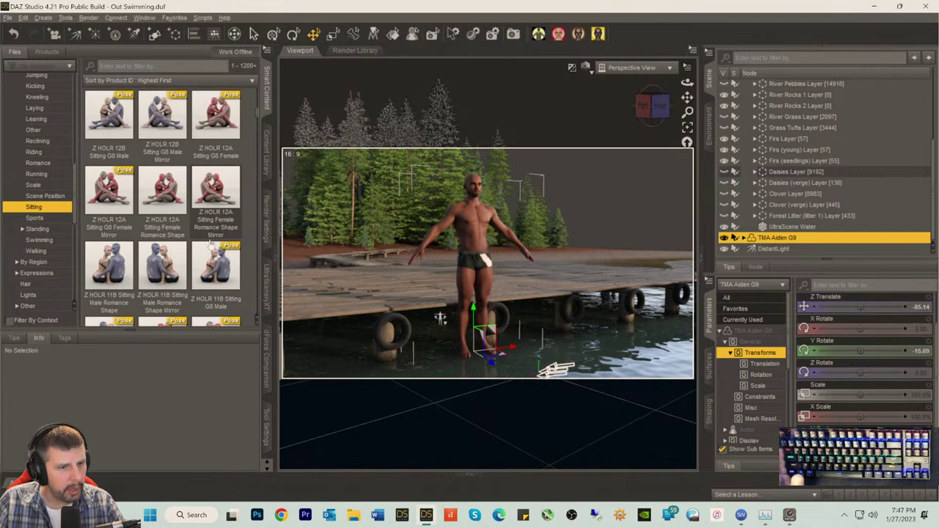
{"action": "scroll", "coordinate": [209, 235], "scroll_direction": "down", "scroll_amount": 2}
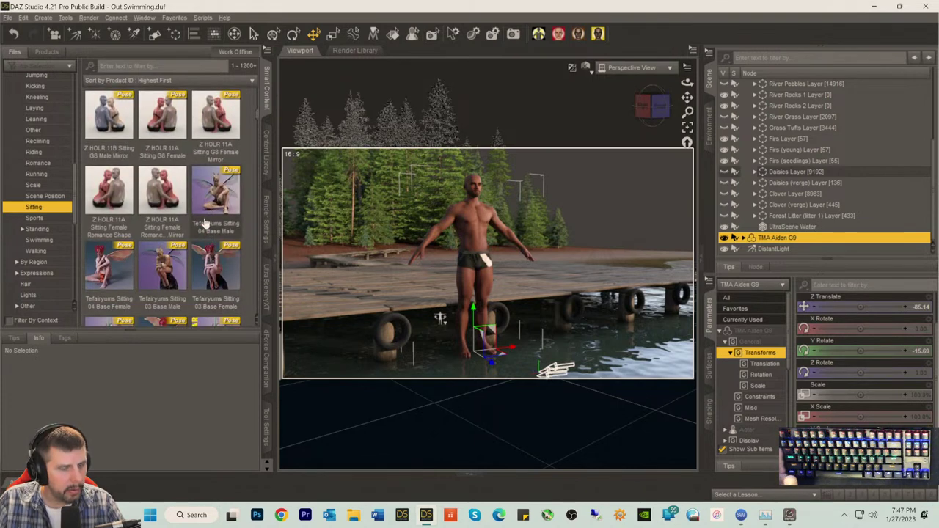
{"action": "mouse_move", "coordinate": [206, 222]}
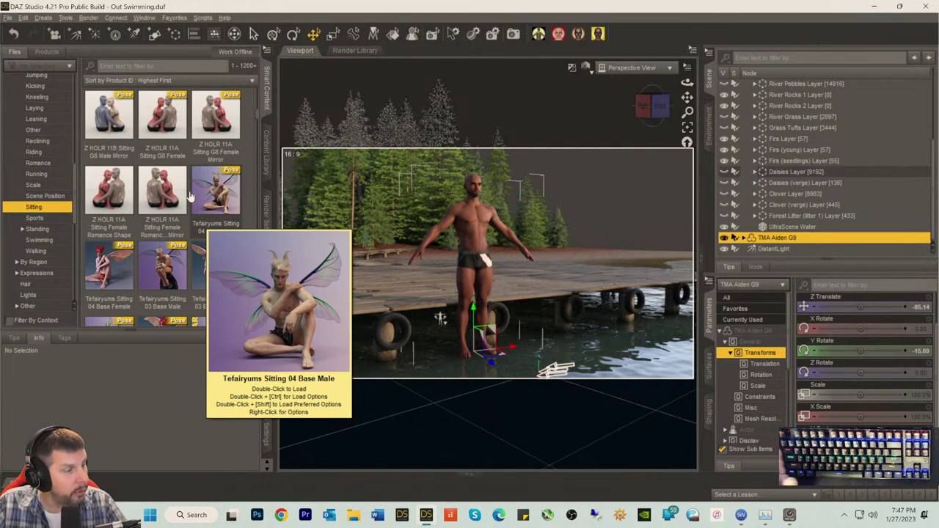
- Examine the IGD Beloved sitting poses, comparing the 13a and 13b Genesis 8 Female poses with the 20a Genesis 8 Male pose
{"action": "scroll", "coordinate": [189, 196], "scroll_direction": "down", "scroll_amount": 6}
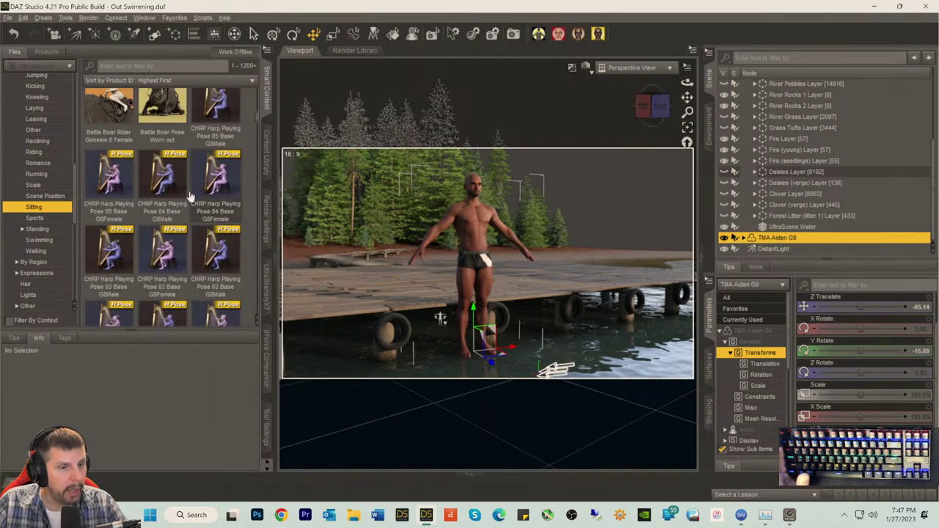
{"action": "scroll", "coordinate": [189, 196], "scroll_direction": "down", "scroll_amount": 8}
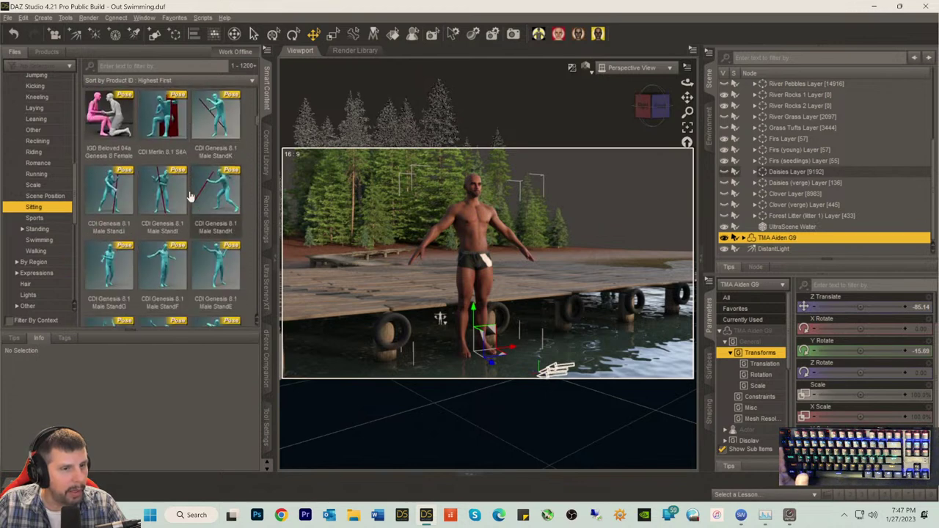
{"action": "scroll", "coordinate": [189, 197], "scroll_direction": "up", "scroll_amount": 3}
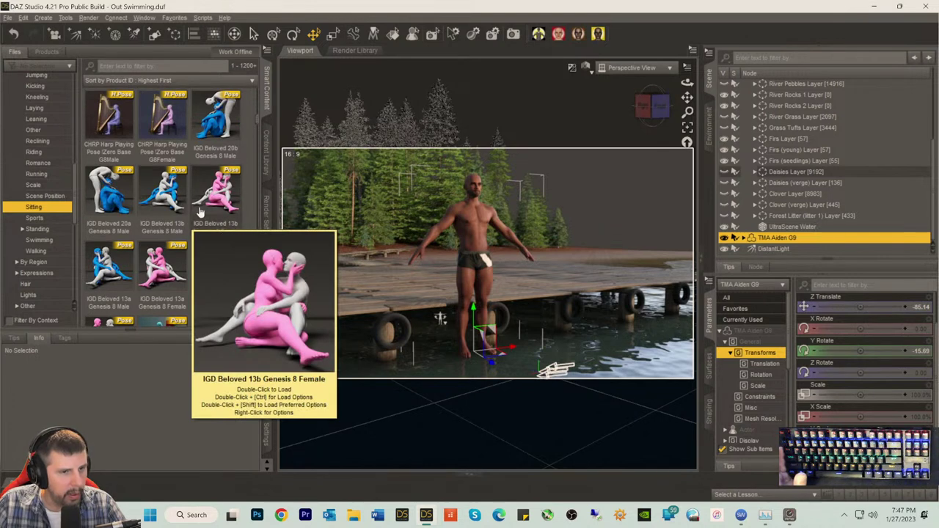
{"action": "scroll", "coordinate": [200, 214], "scroll_direction": "down", "scroll_amount": 5}
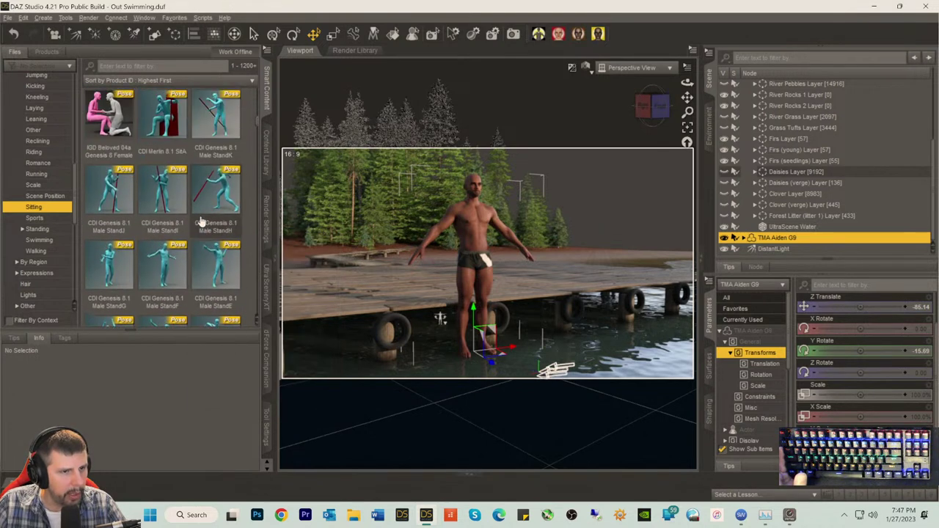
{"action": "scroll", "coordinate": [209, 224], "scroll_direction": "up", "scroll_amount": 5}
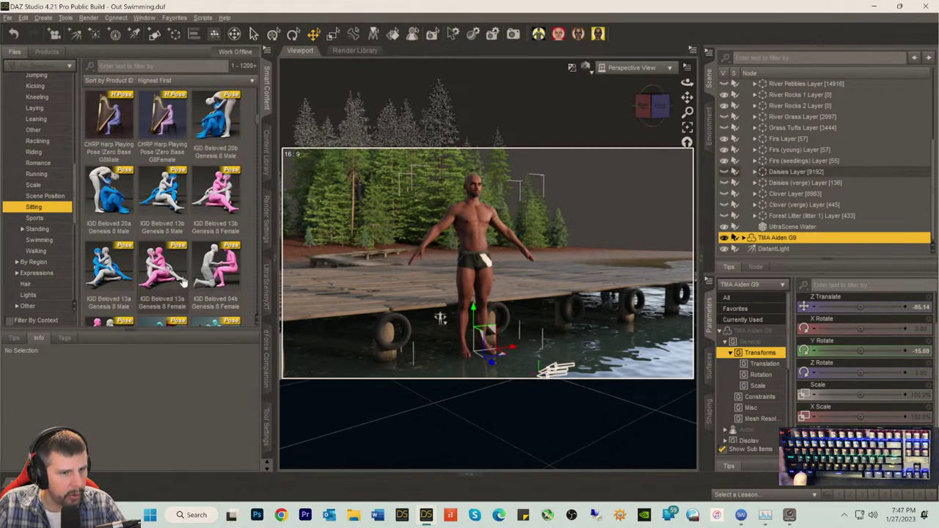
{"action": "mouse_move", "coordinate": [178, 280]}
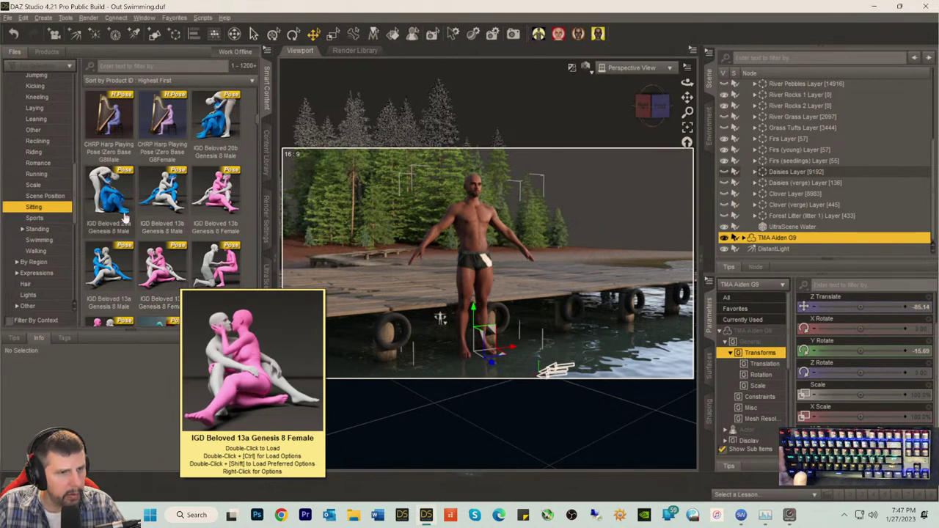
{"action": "mouse_move", "coordinate": [125, 217]}
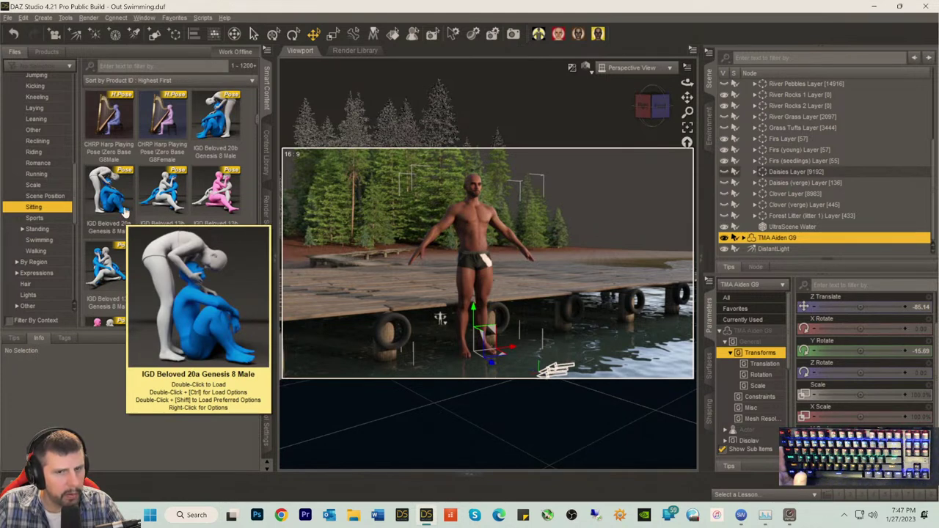
{"action": "double_click", "coordinate": [124, 211]}
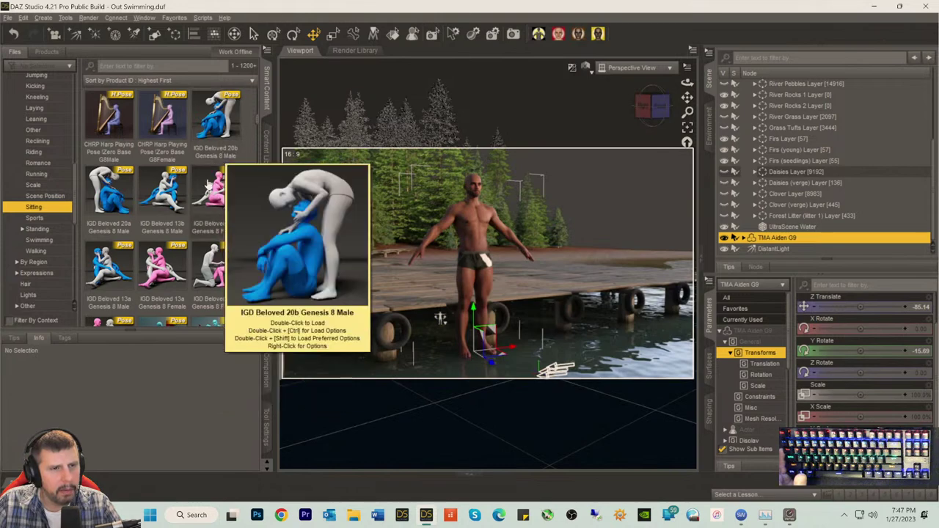
- Examine the A Lookbook For Two sitting poses, comparing the Genesis Male 8.1 poses of Set 01 and Set 08
{"action": "scroll", "coordinate": [208, 193], "scroll_direction": "down", "scroll_amount": 10}
{"action": "scroll", "coordinate": [207, 193], "scroll_direction": "down", "scroll_amount": 8}
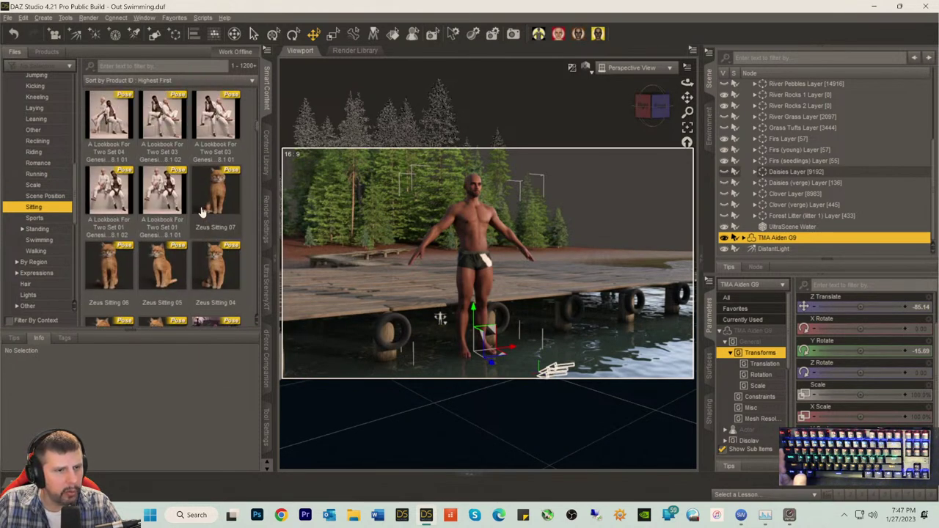
{"action": "scroll", "coordinate": [171, 209], "scroll_direction": "up", "scroll_amount": 2}
{"action": "scroll", "coordinate": [176, 183], "scroll_direction": "down", "scroll_amount": 2}
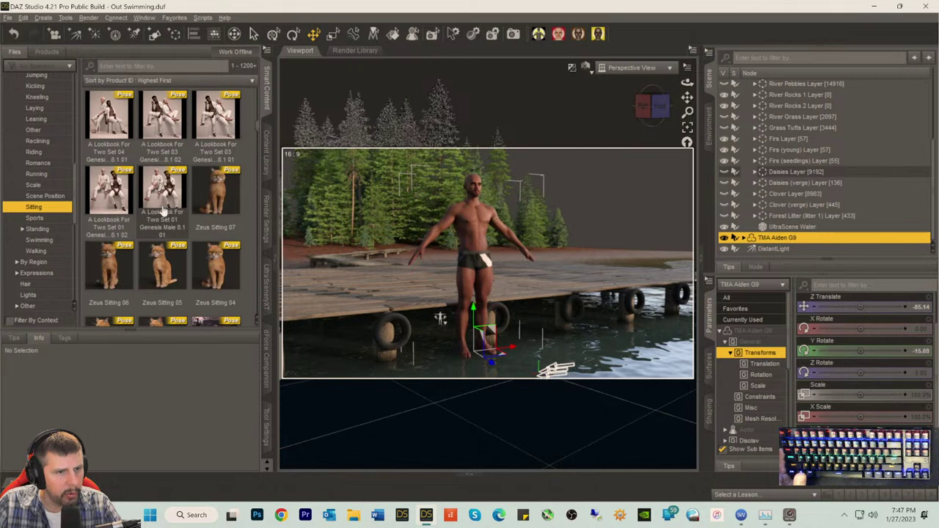
{"action": "mouse_move", "coordinate": [119, 209]}
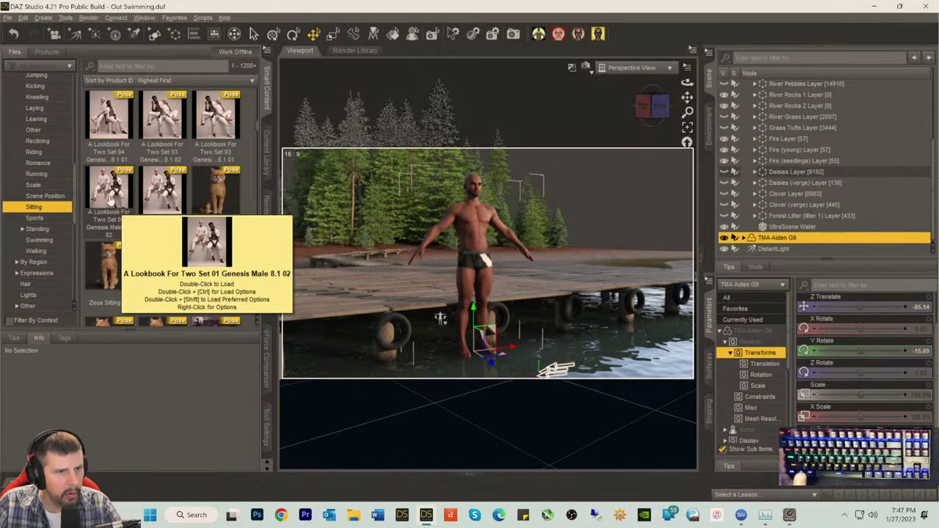
{"action": "scroll", "coordinate": [125, 213], "scroll_direction": "up", "scroll_amount": 2}
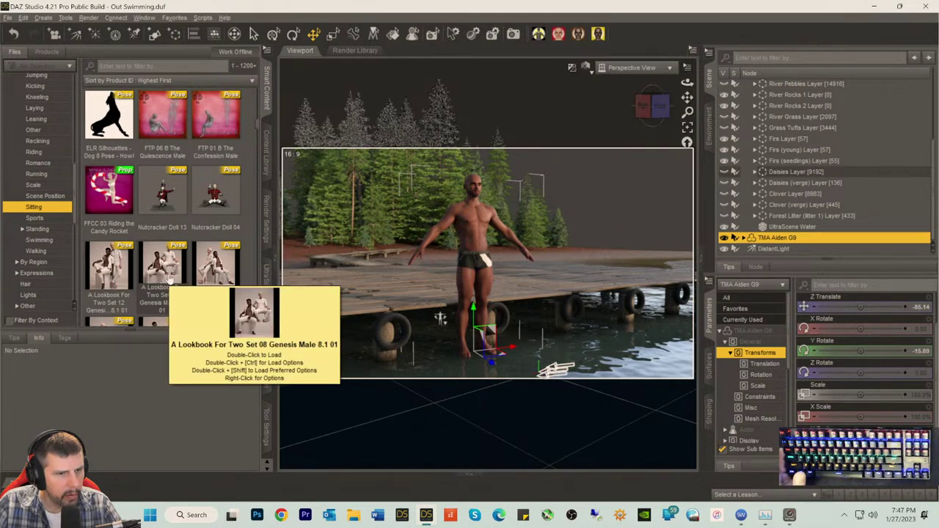
{"action": "scroll", "coordinate": [169, 280], "scroll_direction": "down", "scroll_amount": 2}
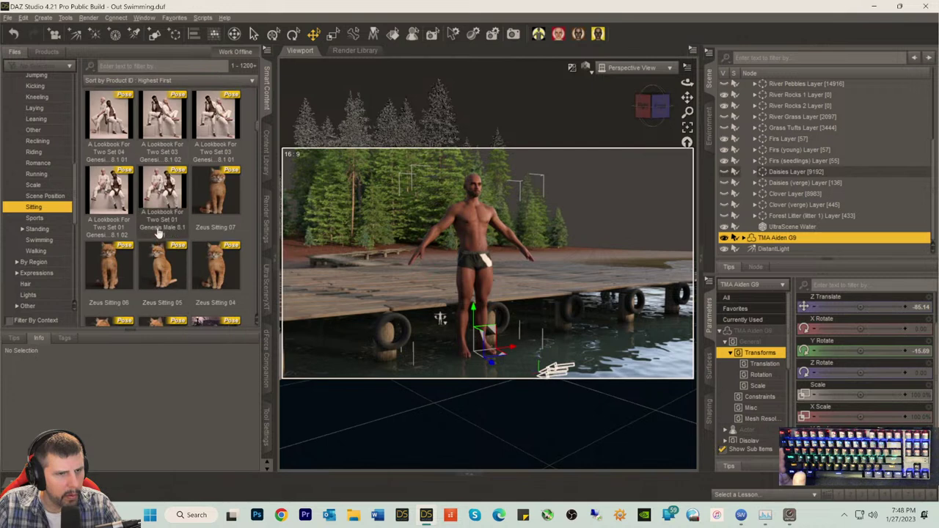
{"action": "mouse_move", "coordinate": [158, 231]}
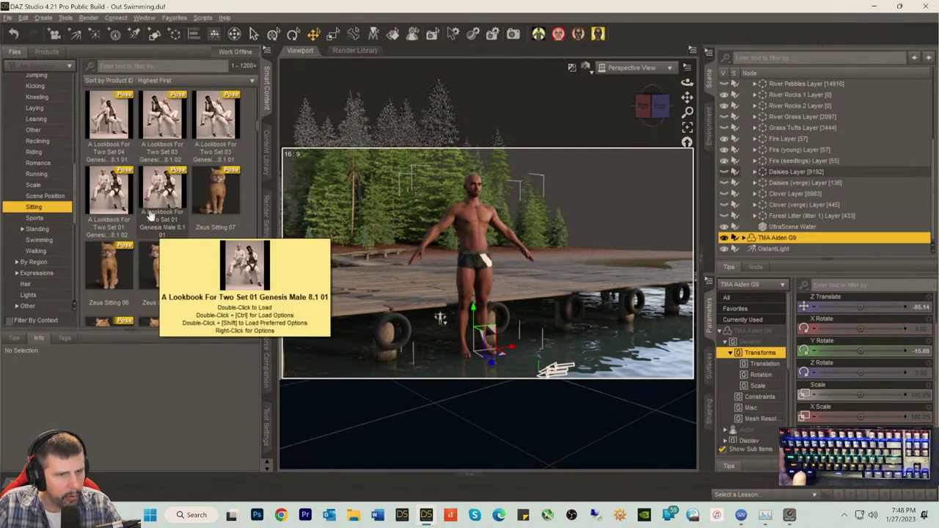
- Browse the sitting poses for one that suits the male figure, from the Zeus cat and The Cave sets through the Senet sets
{"action": "scroll", "coordinate": [154, 201], "scroll_direction": "down", "scroll_amount": 15}
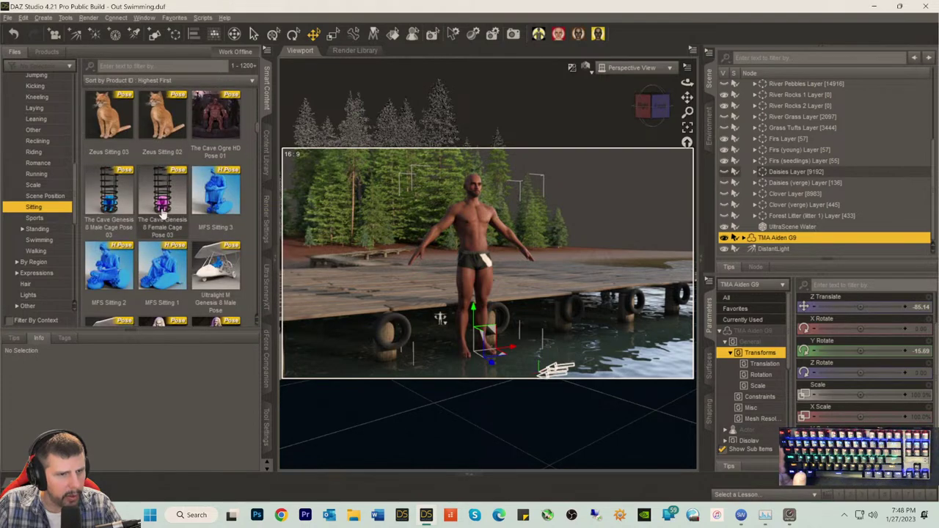
{"action": "scroll", "coordinate": [162, 214], "scroll_direction": "down", "scroll_amount": 12}
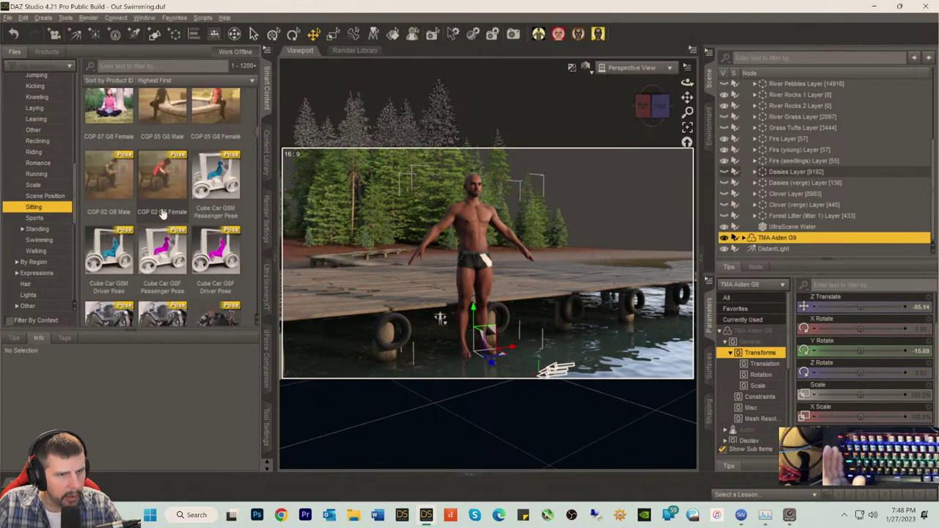
{"action": "scroll", "coordinate": [162, 213], "scroll_direction": "down", "scroll_amount": 1}
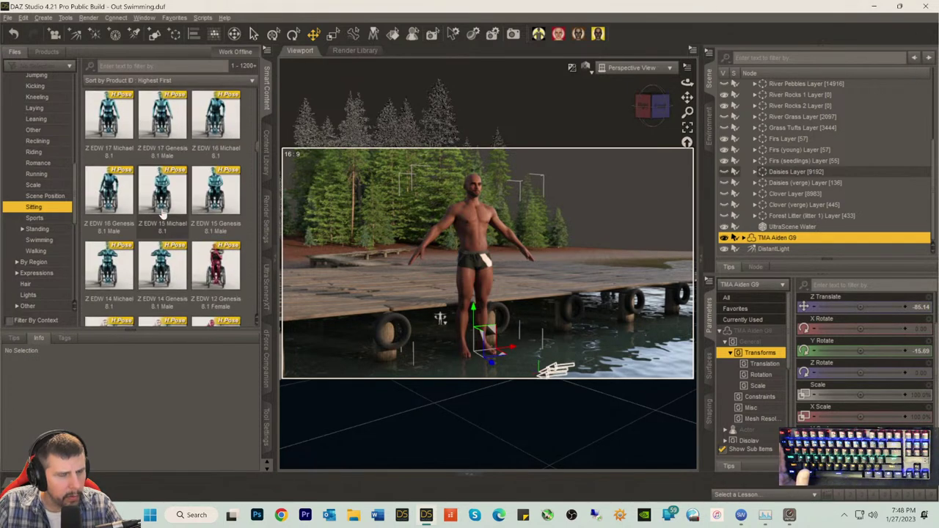
{"action": "scroll", "coordinate": [163, 213], "scroll_direction": "down", "scroll_amount": 5}
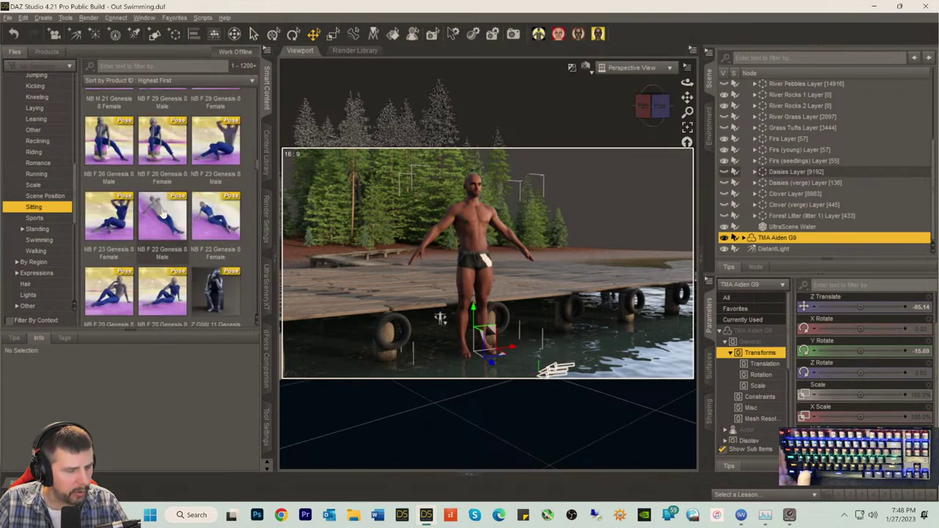
{"action": "scroll", "coordinate": [162, 212], "scroll_direction": "down", "scroll_amount": 3}
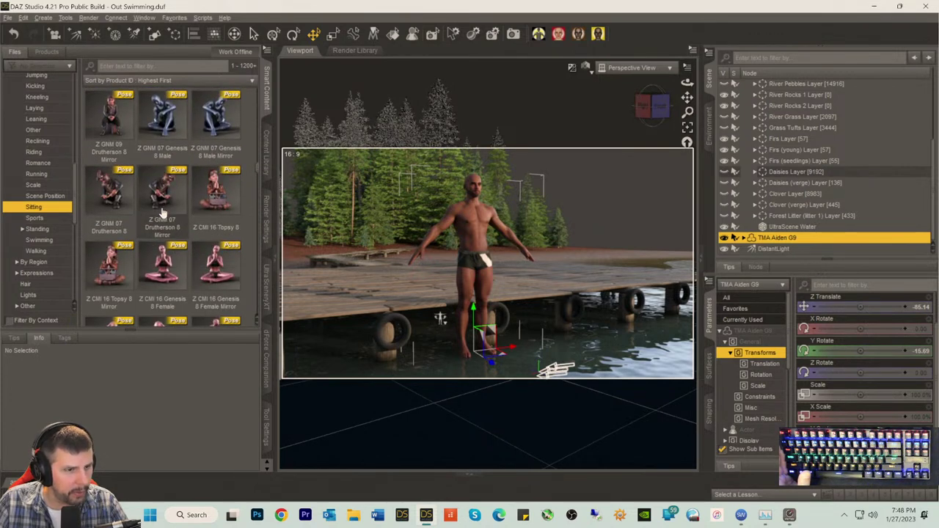
{"action": "scroll", "coordinate": [162, 211], "scroll_direction": "down", "scroll_amount": 10}
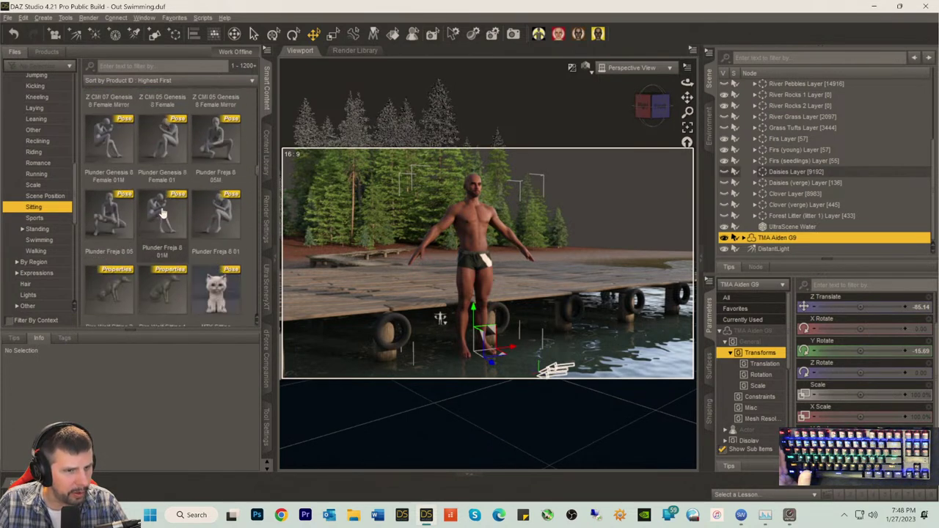
{"action": "scroll", "coordinate": [163, 212], "scroll_direction": "down", "scroll_amount": 8}
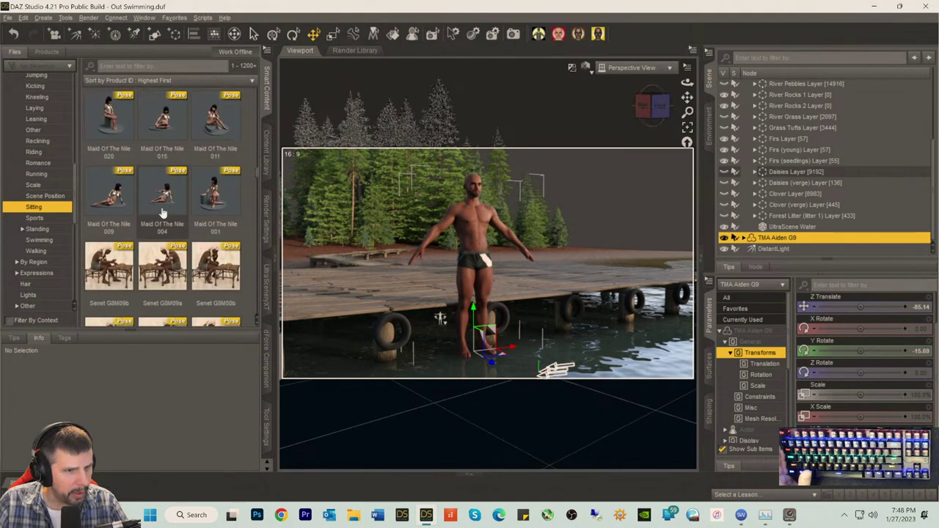
{"action": "scroll", "coordinate": [163, 214], "scroll_direction": "down", "scroll_amount": 5}
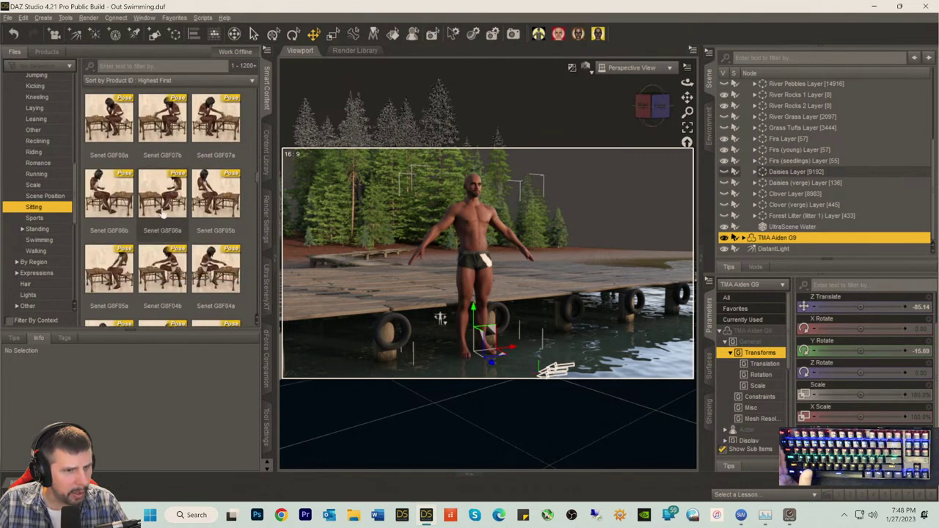
{"action": "scroll", "coordinate": [169, 214], "scroll_direction": "down", "scroll_amount": 5}
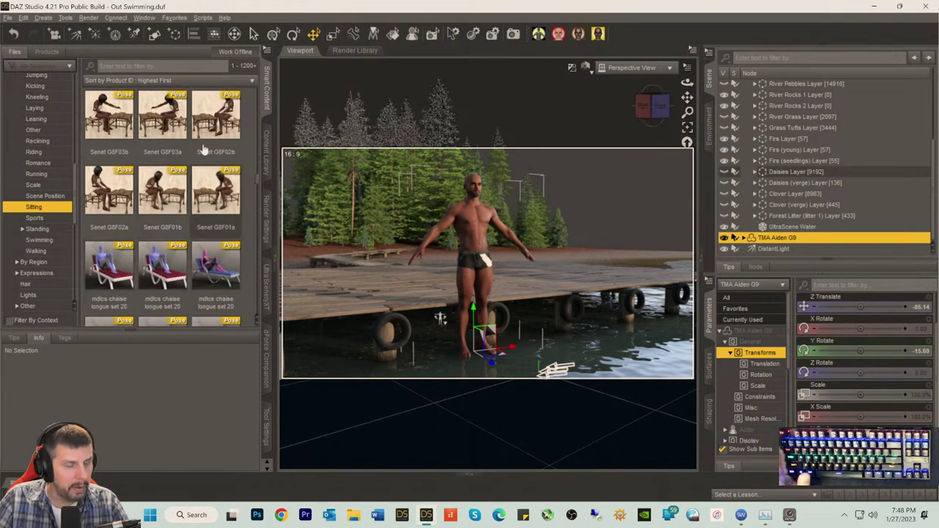
- Examine the mdlcs chaise longue and chair sitting poses, previewing the male pose of chaise longue set 19
{"action": "scroll", "coordinate": [161, 176], "scroll_direction": "down", "scroll_amount": 3}
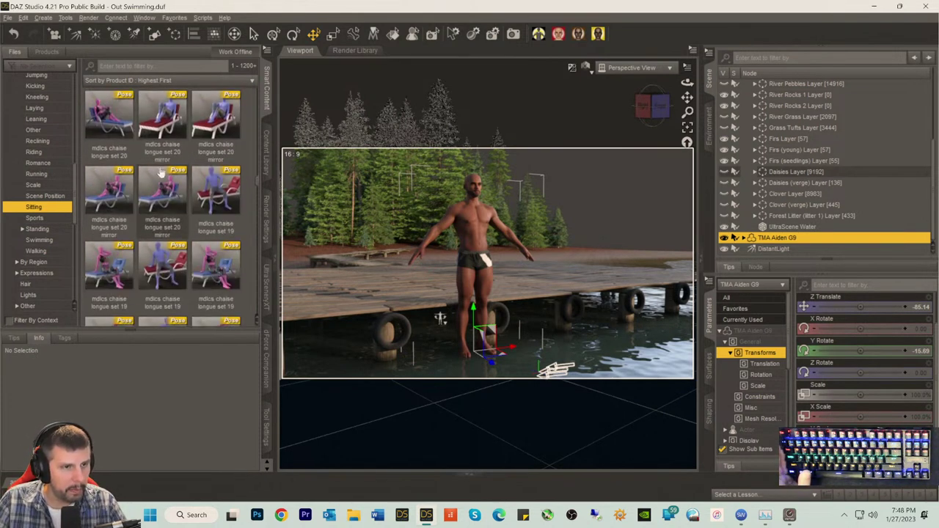
{"action": "mouse_move", "coordinate": [209, 233]}
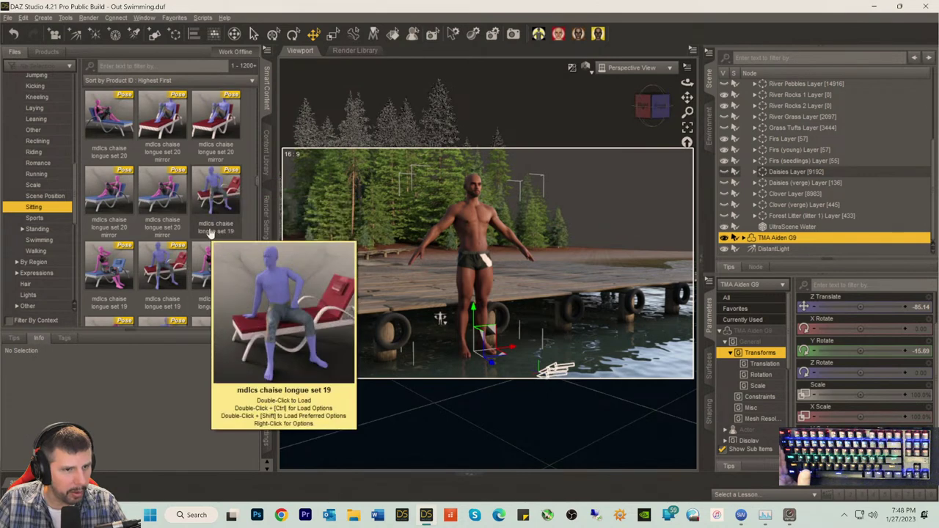
{"action": "scroll", "coordinate": [196, 208], "scroll_direction": "down", "scroll_amount": 2}
{"action": "scroll", "coordinate": [177, 211], "scroll_direction": "down", "scroll_amount": 3}
{"action": "scroll", "coordinate": [176, 210], "scroll_direction": "down", "scroll_amount": 3}
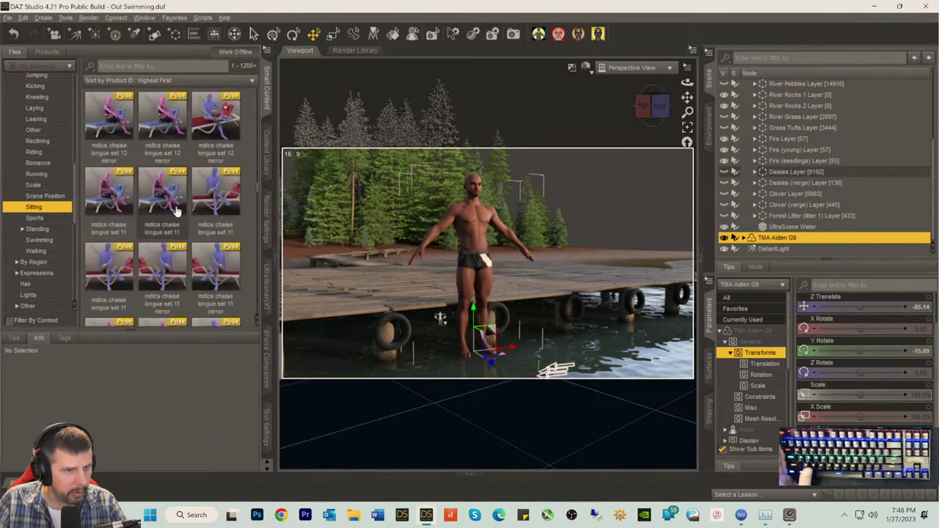
{"action": "scroll", "coordinate": [176, 211], "scroll_direction": "down", "scroll_amount": 3}
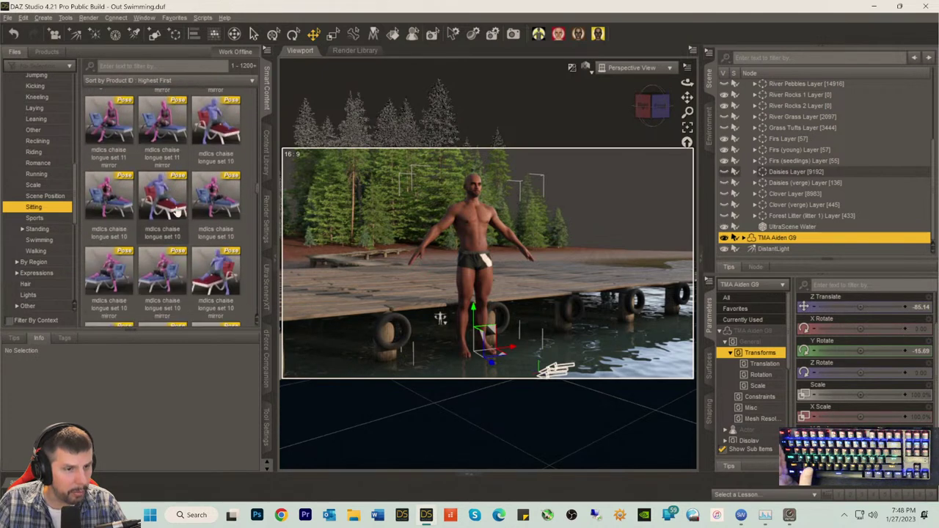
{"action": "scroll", "coordinate": [176, 211], "scroll_direction": "down", "scroll_amount": 3}
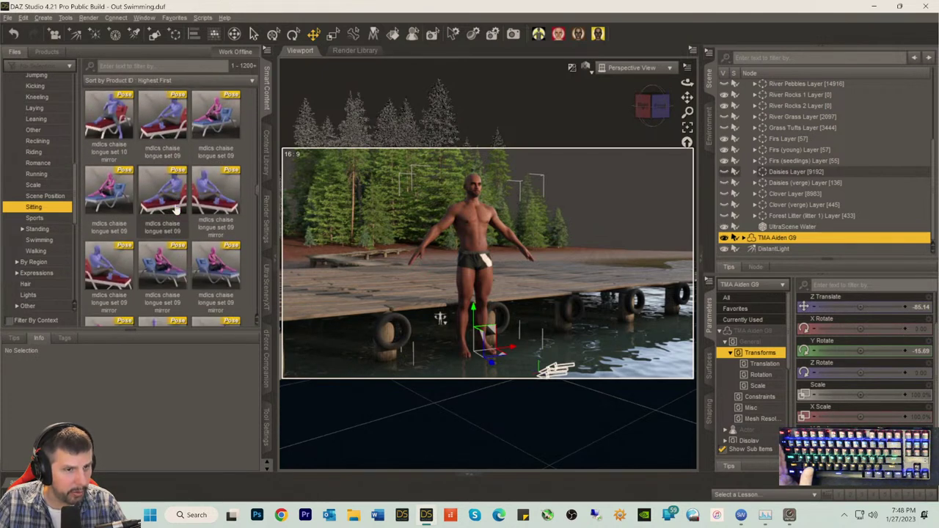
{"action": "scroll", "coordinate": [176, 210], "scroll_direction": "down", "scroll_amount": 5}
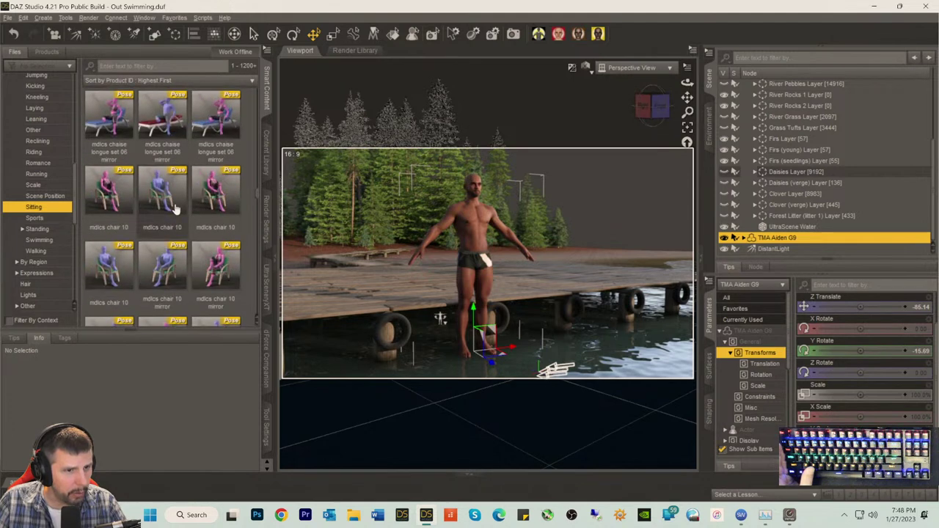
{"action": "scroll", "coordinate": [176, 211], "scroll_direction": "down", "scroll_amount": 8}
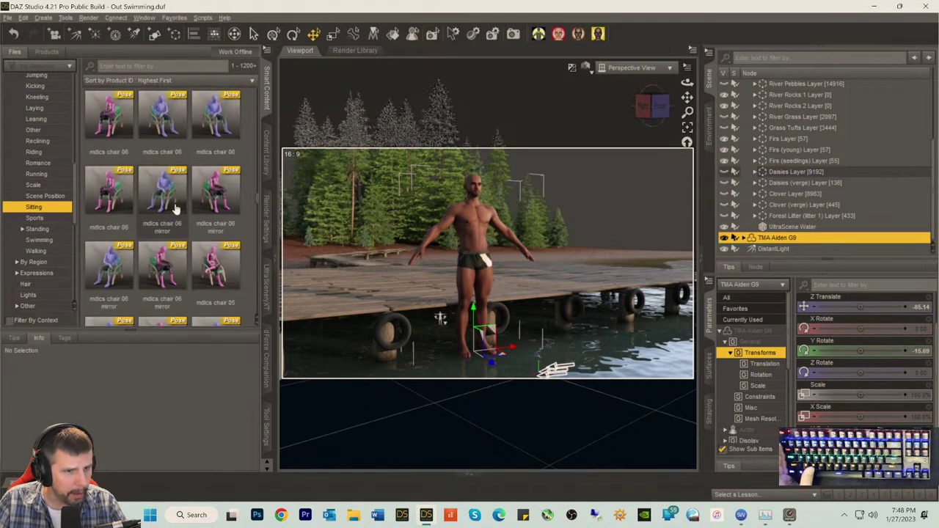
{"action": "scroll", "coordinate": [175, 211], "scroll_direction": "down", "scroll_amount": 8}
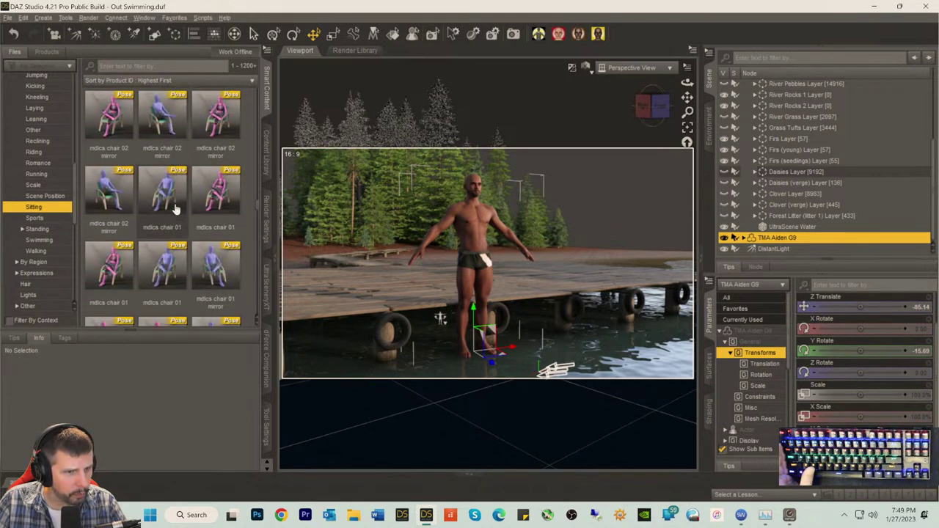
- Try the Top Model Male Base 8 087 pose on the figure using the G3/G8>G9 Pose Converter with Auto-Apply Pose
{"action": "scroll", "coordinate": [171, 210], "scroll_direction": "down", "scroll_amount": 1}
{"action": "scroll", "coordinate": [171, 209], "scroll_direction": "down", "scroll_amount": 6}
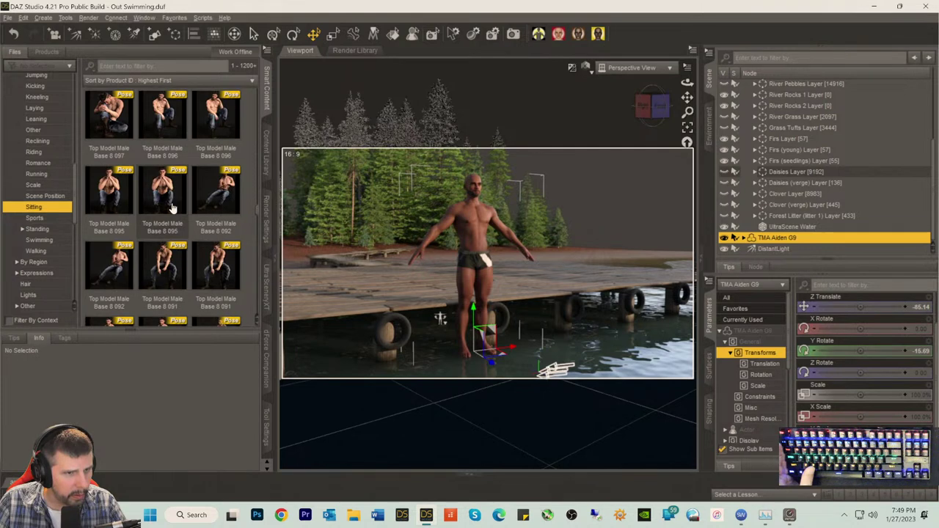
{"action": "scroll", "coordinate": [171, 209], "scroll_direction": "down", "scroll_amount": 8}
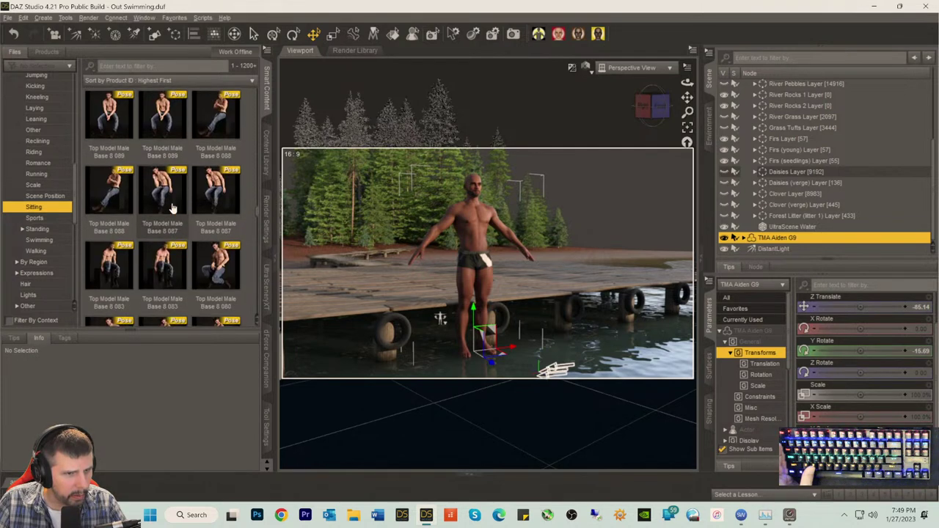
{"action": "scroll", "coordinate": [171, 208], "scroll_direction": "up", "scroll_amount": 3}
{"action": "mouse_move", "coordinate": [169, 205]}
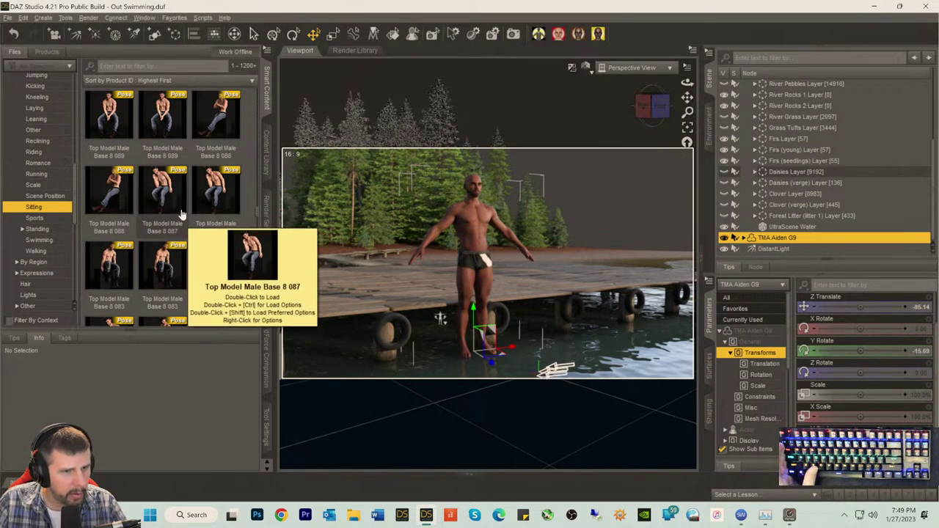
{"action": "left_click", "coordinate": [167, 203]}
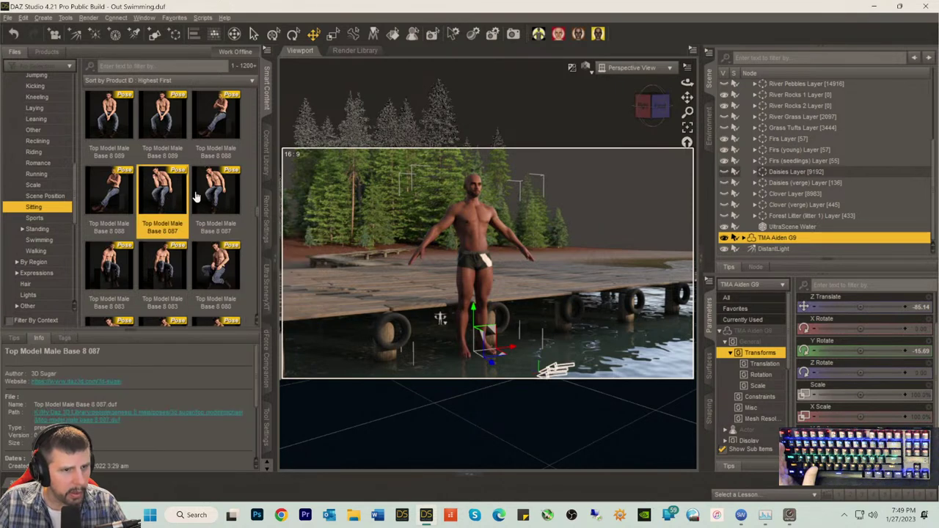
{"action": "left_click", "coordinate": [203, 17]}
{"action": "left_click", "coordinate": [209, 30]}
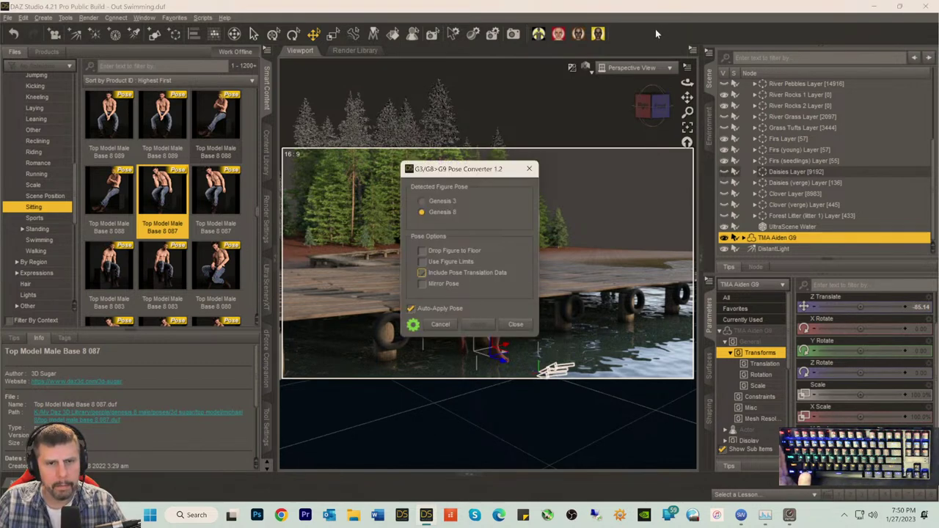
{"action": "left_click", "coordinate": [516, 323]}
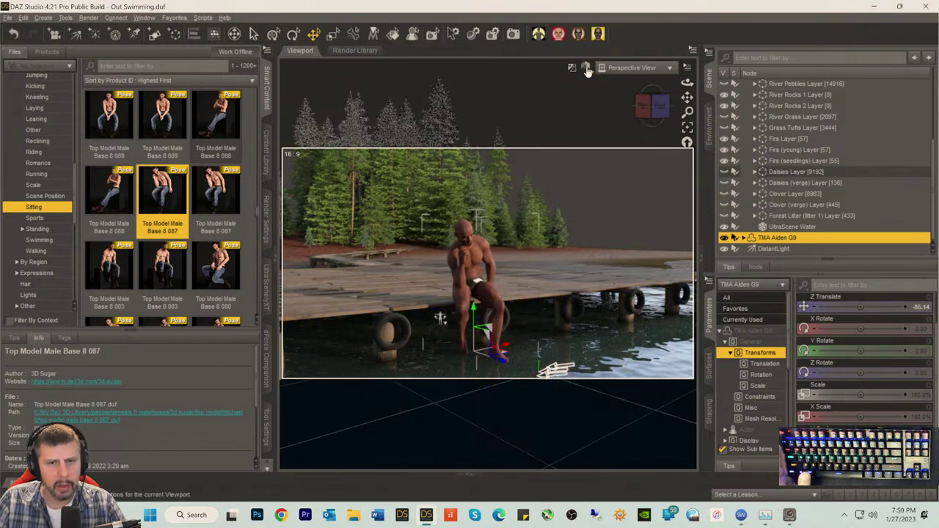
- Switch the viewport to Texture Shaded and undo the figure's converted sitting pose
{"action": "left_click", "coordinate": [586, 67]}
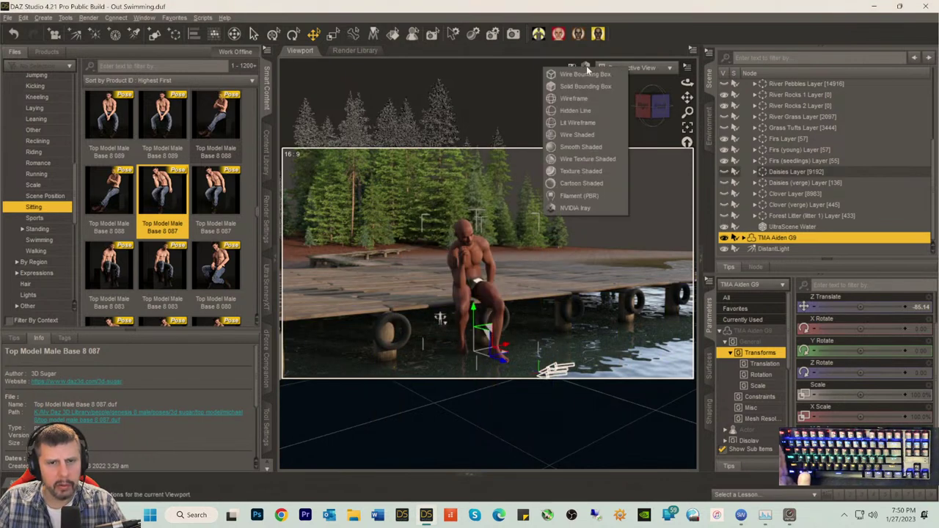
{"action": "left_click", "coordinate": [581, 171]}
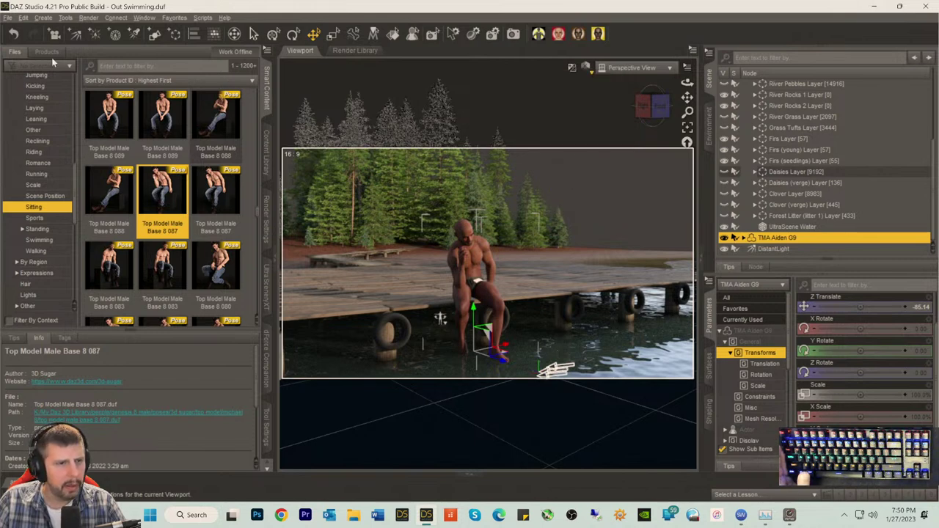
{"action": "left_click", "coordinate": [24, 17]}
{"action": "left_click", "coordinate": [44, 29]}
- Browse the Top Model sitting poses for one that suits the figure, from Male Base 8 through Kwan 8 to Darius 8
{"action": "scroll", "coordinate": [206, 228], "scroll_direction": "down", "scroll_amount": 10}
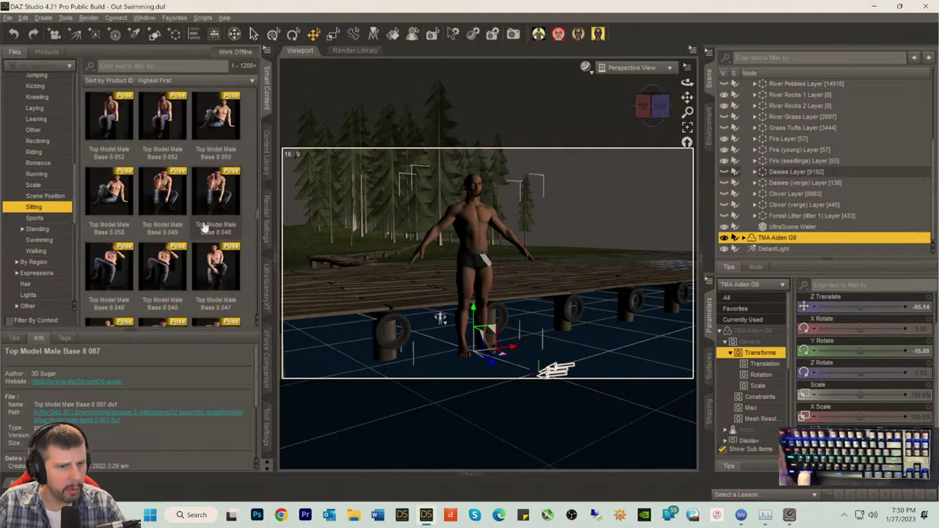
{"action": "scroll", "coordinate": [205, 228], "scroll_direction": "down", "scroll_amount": 10}
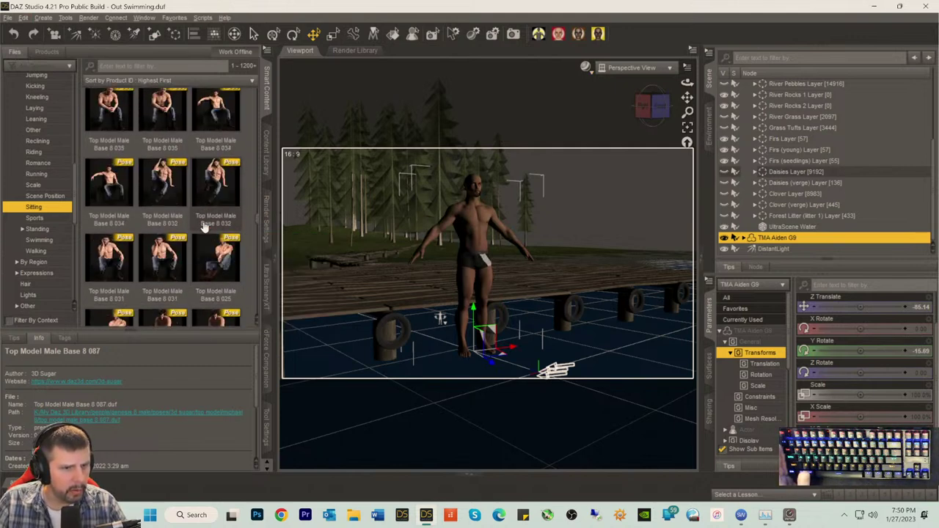
{"action": "scroll", "coordinate": [205, 228], "scroll_direction": "down", "scroll_amount": 10}
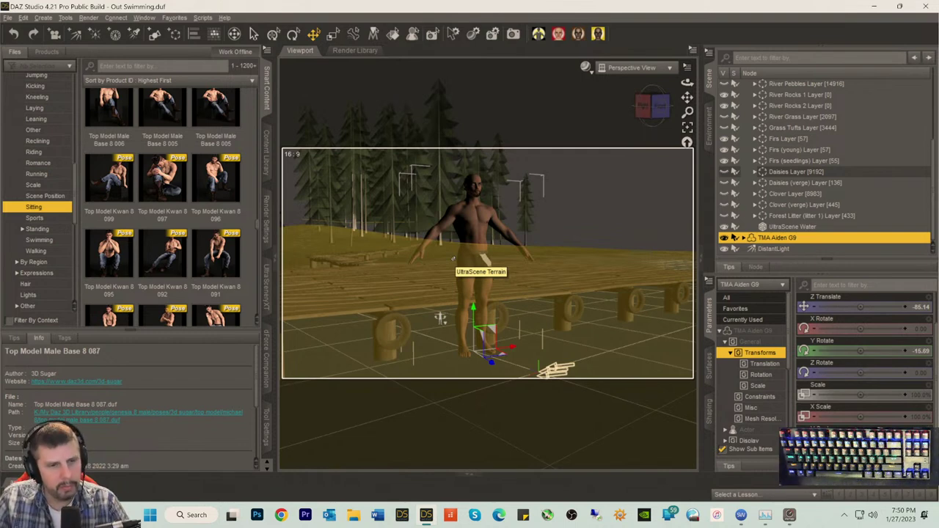
{"action": "scroll", "coordinate": [220, 221], "scroll_direction": "down", "scroll_amount": 3}
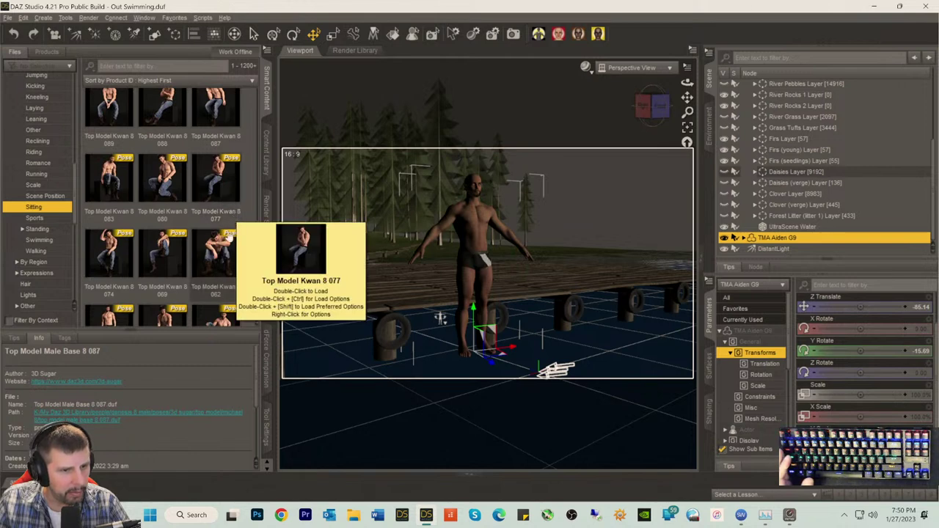
{"action": "mouse_move", "coordinate": [224, 265]}
{"action": "scroll", "coordinate": [220, 261], "scroll_direction": "down", "scroll_amount": 6}
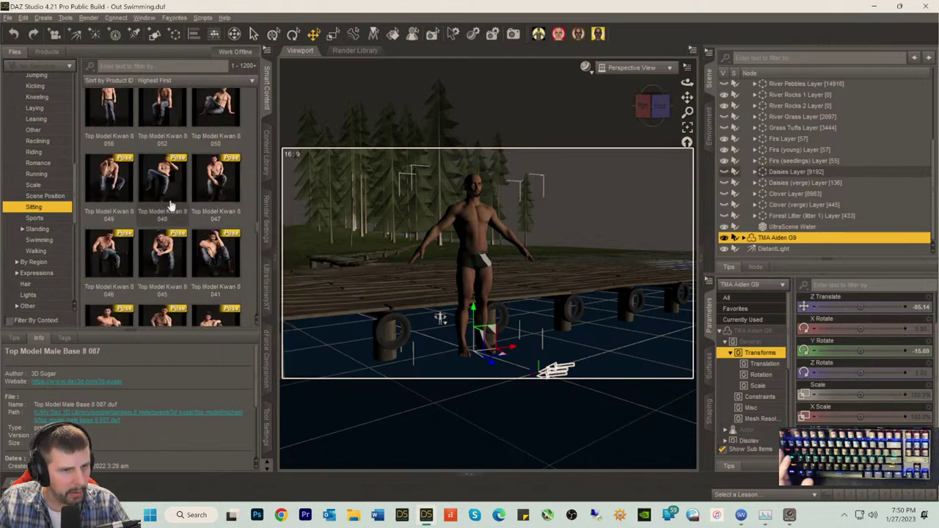
{"action": "scroll", "coordinate": [191, 252], "scroll_direction": "down", "scroll_amount": 10}
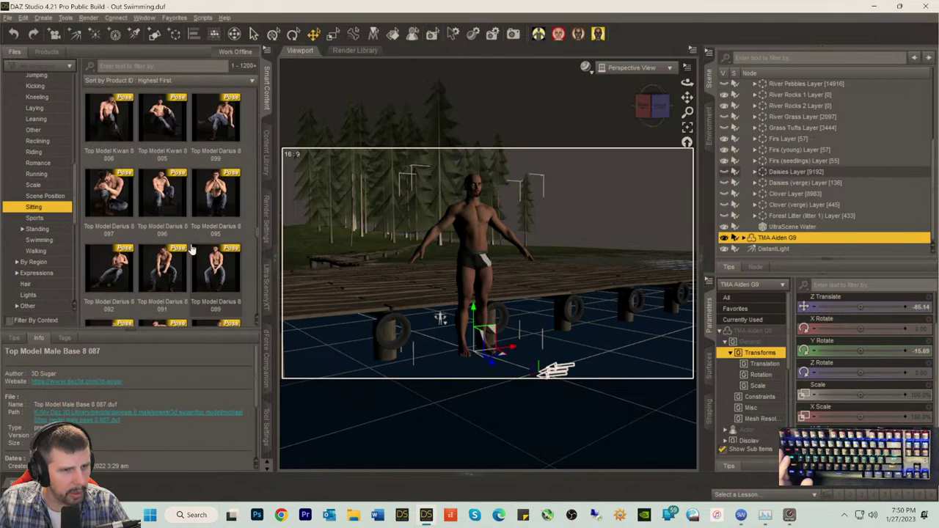
{"action": "scroll", "coordinate": [190, 249], "scroll_direction": "down", "scroll_amount": 4}
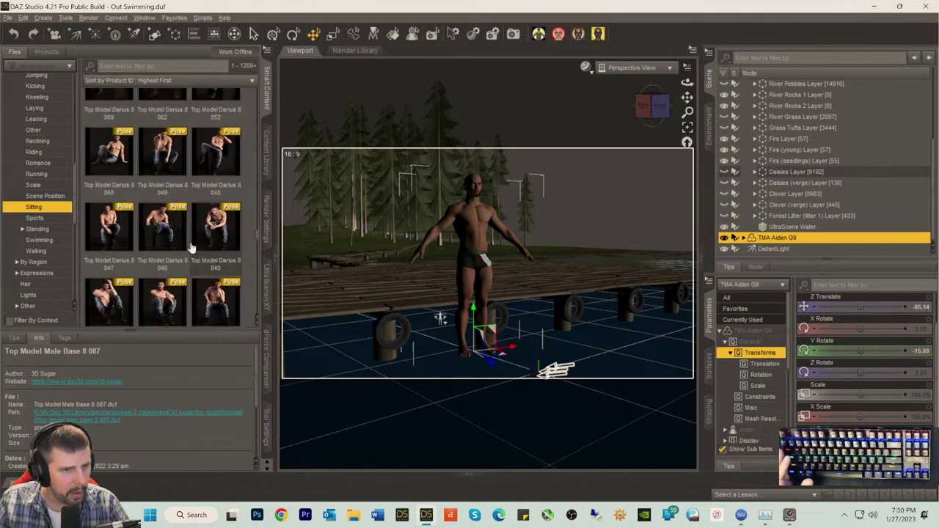
{"action": "scroll", "coordinate": [191, 250], "scroll_direction": "down", "scroll_amount": 10}
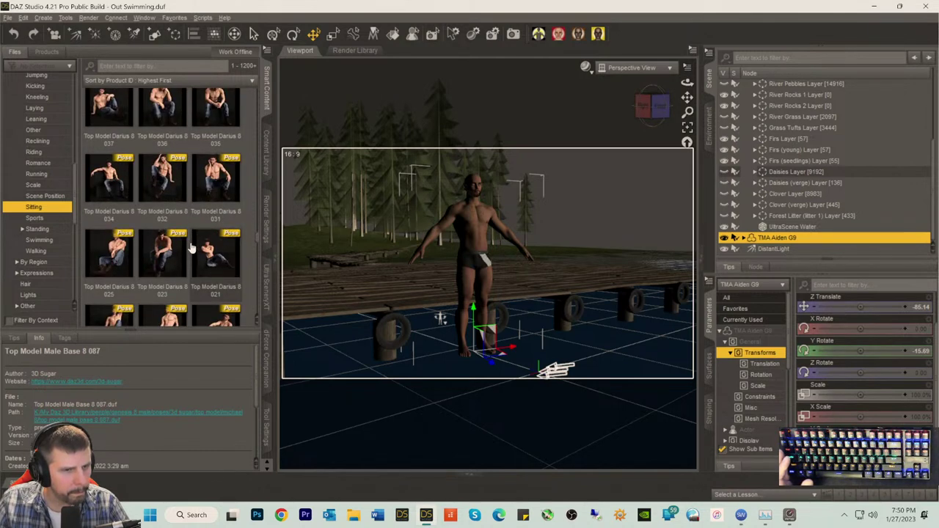
- Look through the sitting poses from the Virile and Z PRO sets past Z SOJ and Z BBR to the He Loves Him set
{"action": "scroll", "coordinate": [190, 250], "scroll_direction": "down", "scroll_amount": 6}
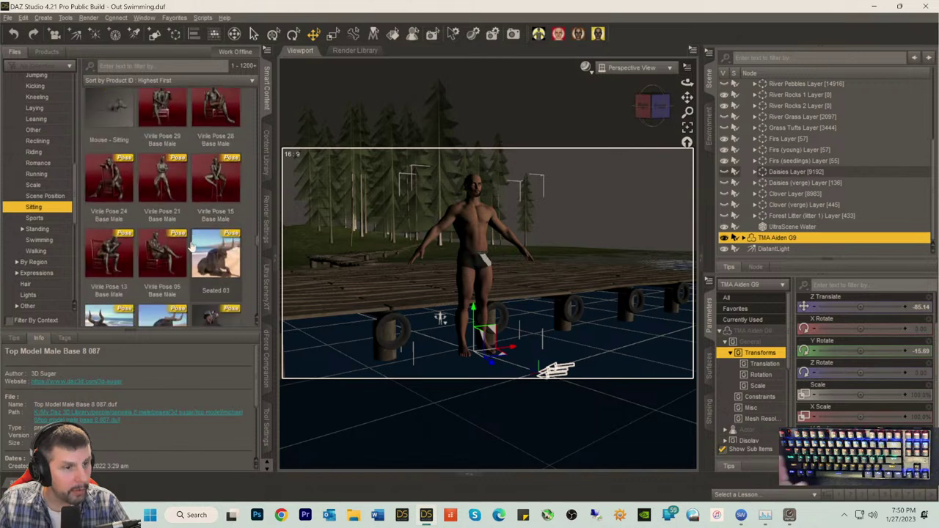
{"action": "scroll", "coordinate": [191, 248], "scroll_direction": "down", "scroll_amount": 3}
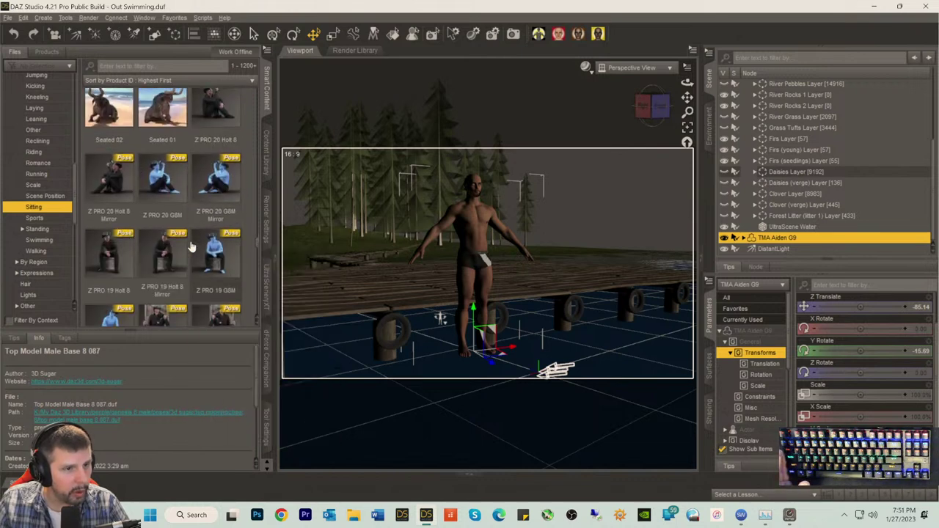
{"action": "scroll", "coordinate": [198, 248], "scroll_direction": "down", "scroll_amount": 8}
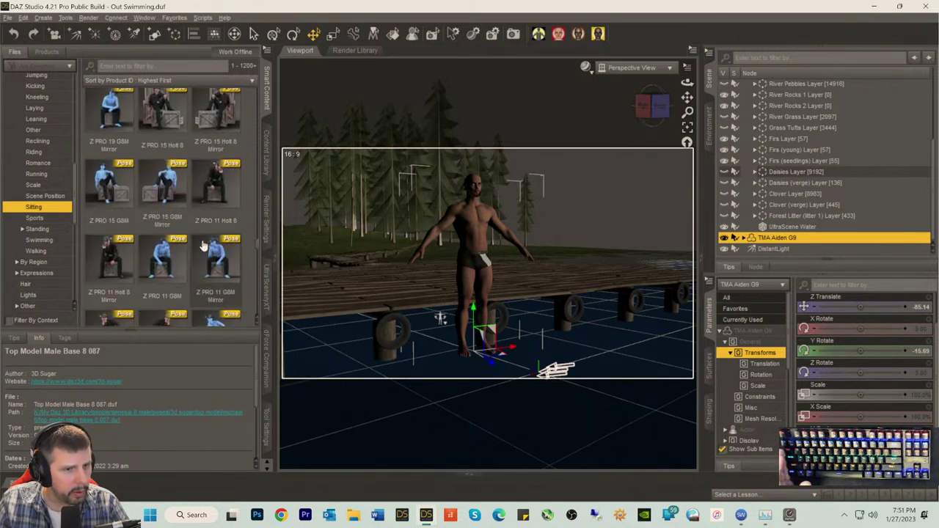
{"action": "scroll", "coordinate": [206, 240], "scroll_direction": "down", "scroll_amount": 4}
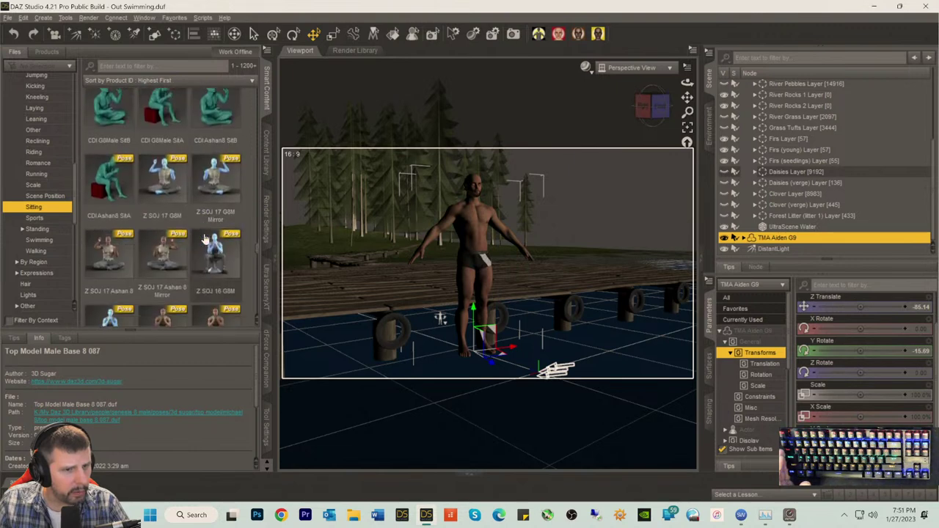
{"action": "scroll", "coordinate": [206, 240], "scroll_direction": "down", "scroll_amount": 4}
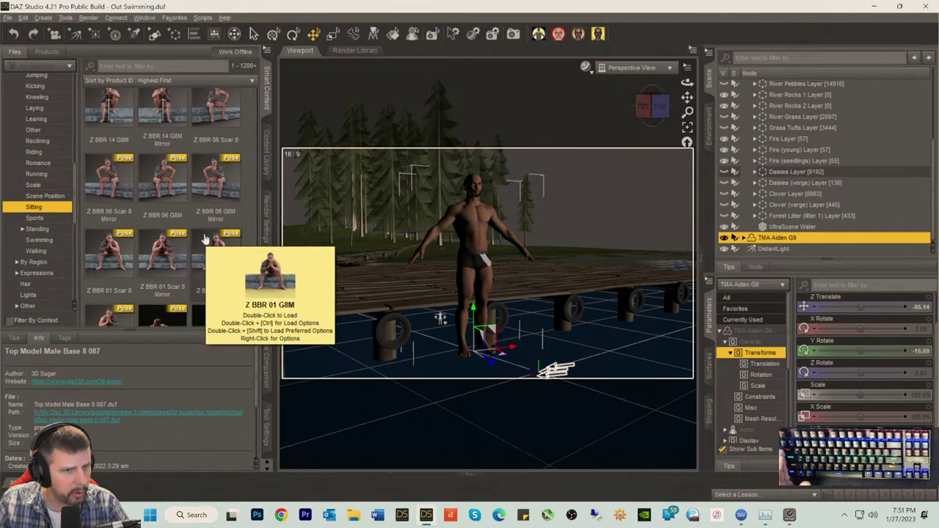
{"action": "scroll", "coordinate": [207, 240], "scroll_direction": "down", "scroll_amount": 8}
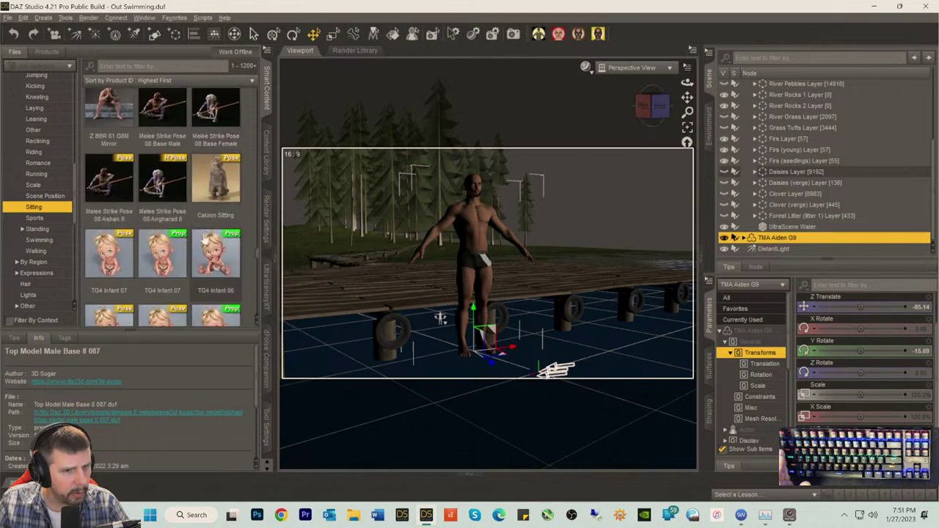
{"action": "scroll", "coordinate": [206, 240], "scroll_direction": "down", "scroll_amount": 3}
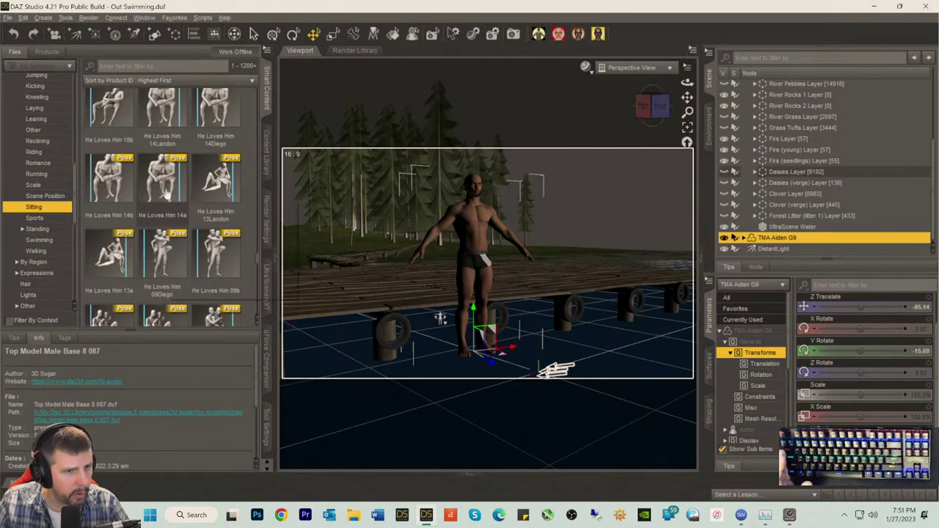
- Examine the He Loves Him sitting poses, inspecting 14b and previewing 13a and 13Landon
{"action": "mouse_move", "coordinate": [150, 189]}
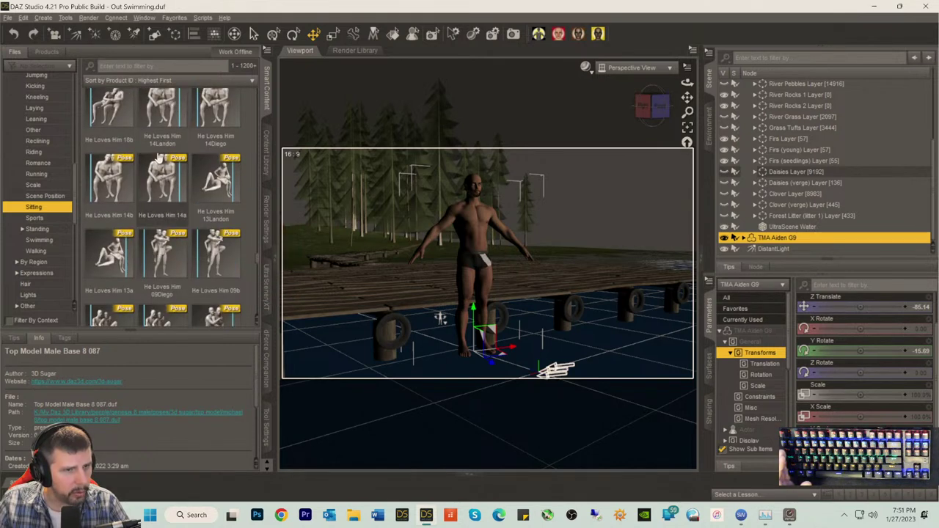
{"action": "scroll", "coordinate": [161, 136], "scroll_direction": "up", "scroll_amount": 3}
{"action": "scroll", "coordinate": [162, 139], "scroll_direction": "down", "scroll_amount": 4}
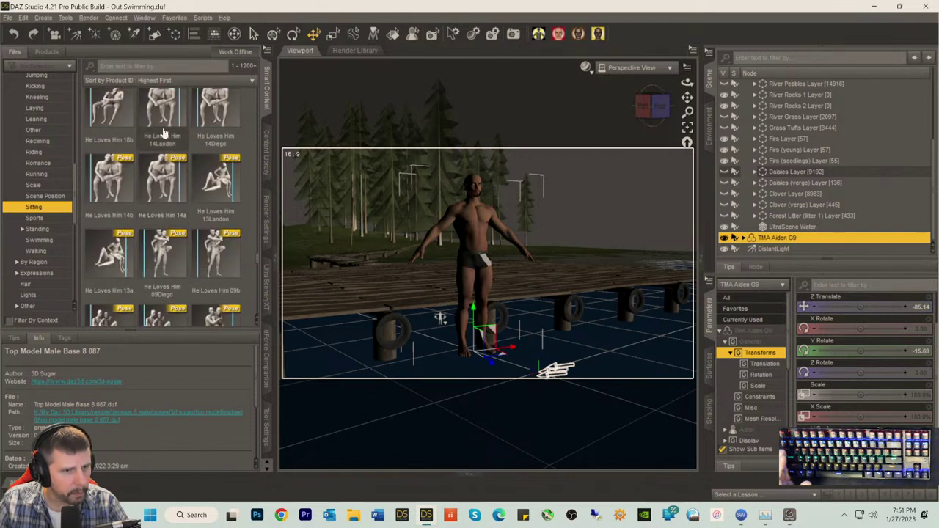
{"action": "left_click", "coordinate": [102, 190]}
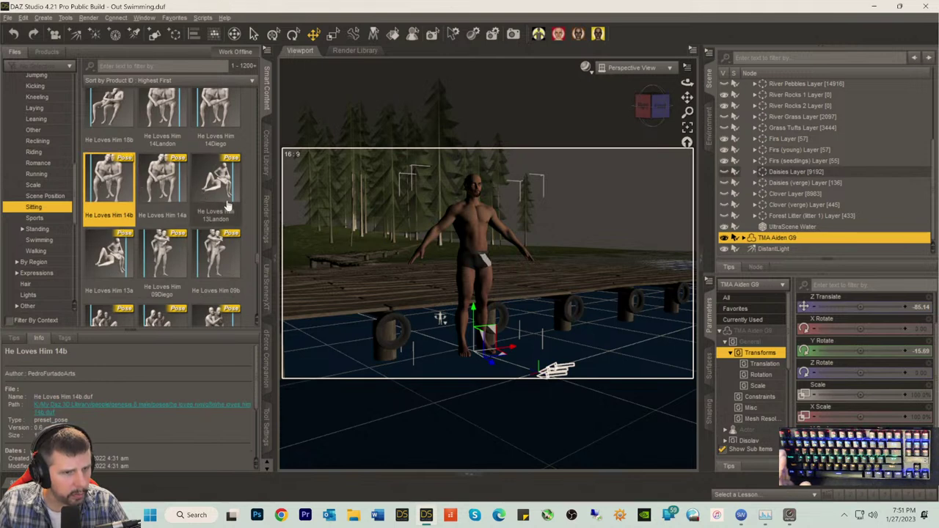
{"action": "mouse_move", "coordinate": [121, 266]}
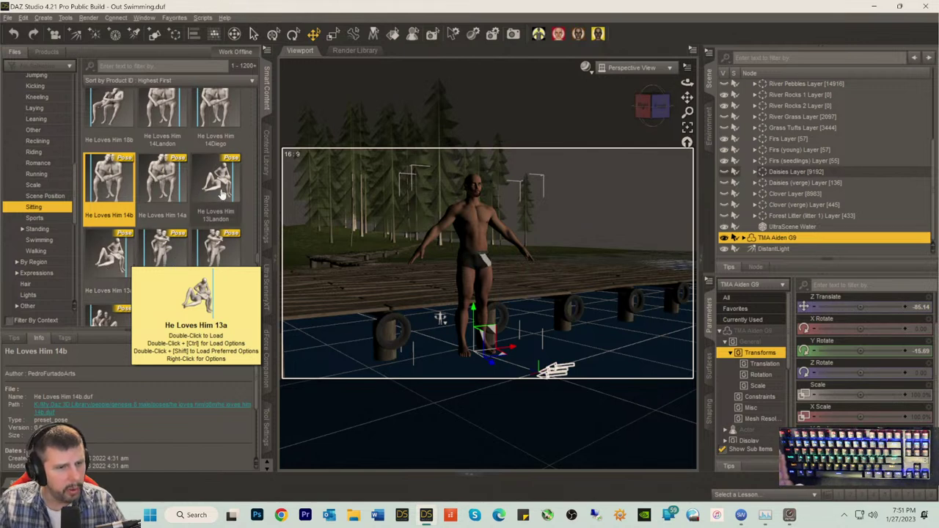
{"action": "scroll", "coordinate": [114, 250], "scroll_direction": "down", "scroll_amount": 5}
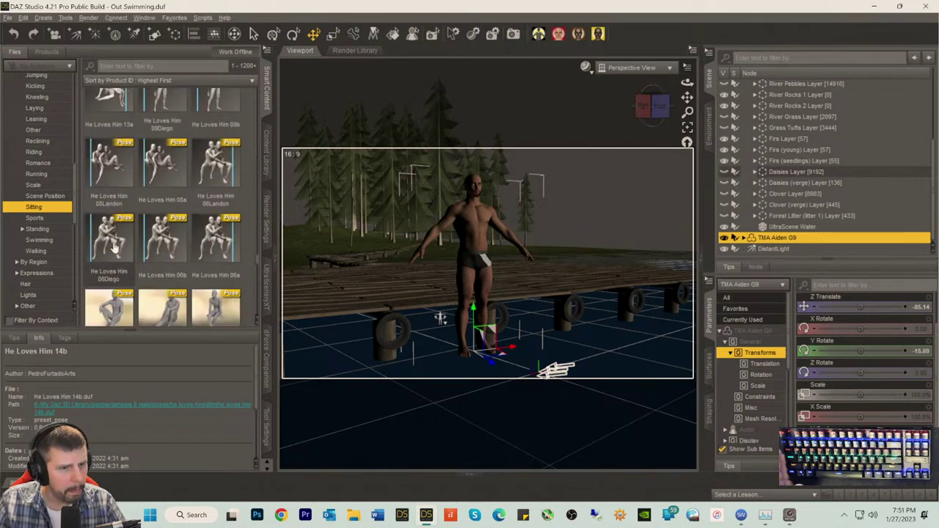
{"action": "scroll", "coordinate": [110, 250], "scroll_direction": "up", "scroll_amount": 5}
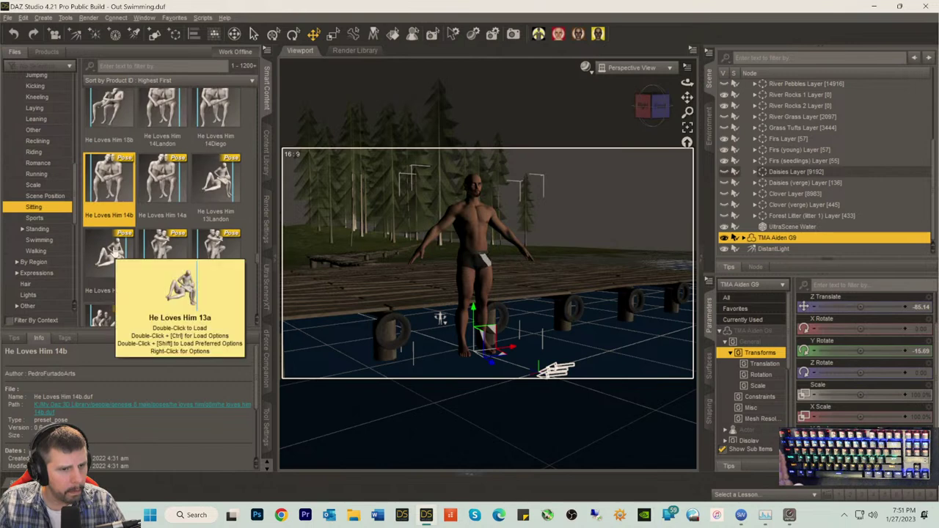
{"action": "mouse_move", "coordinate": [208, 194]}
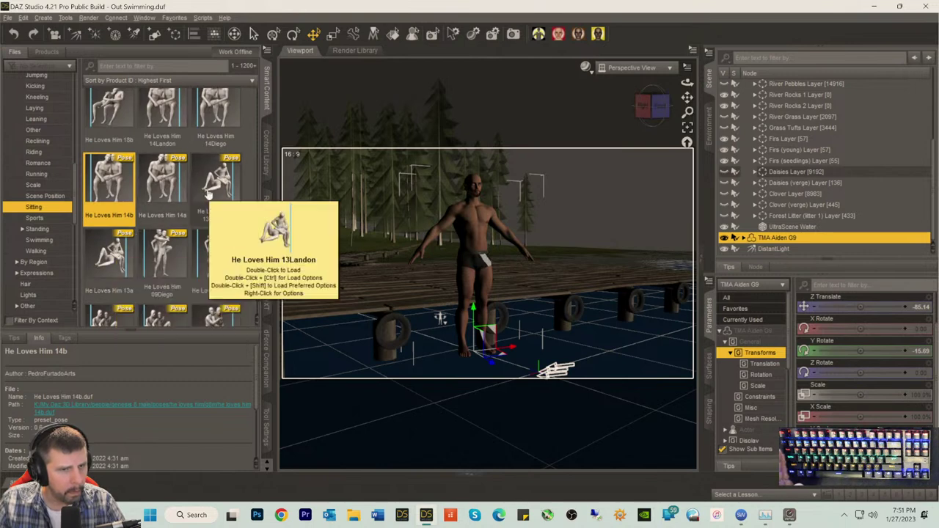
{"action": "scroll", "coordinate": [114, 218], "scroll_direction": "down", "scroll_amount": 5}
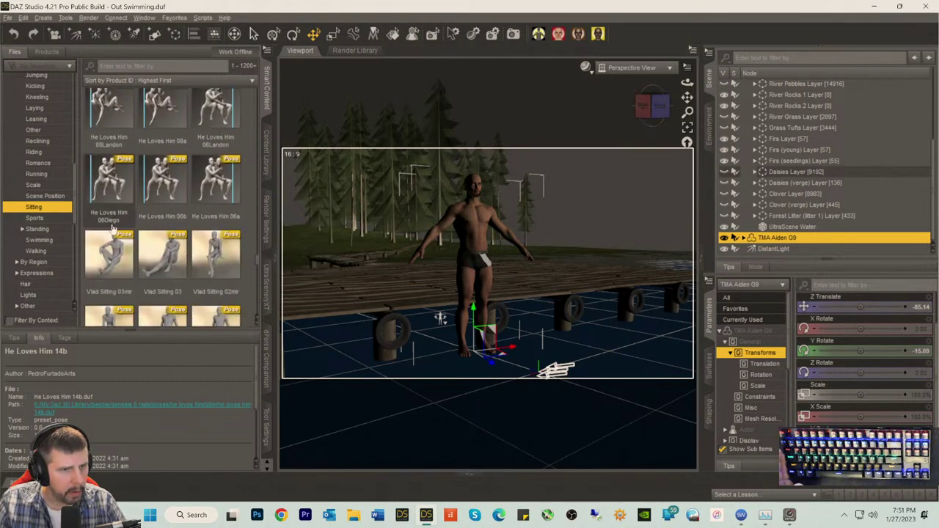
{"action": "scroll", "coordinate": [115, 218], "scroll_direction": "up", "scroll_amount": 5}
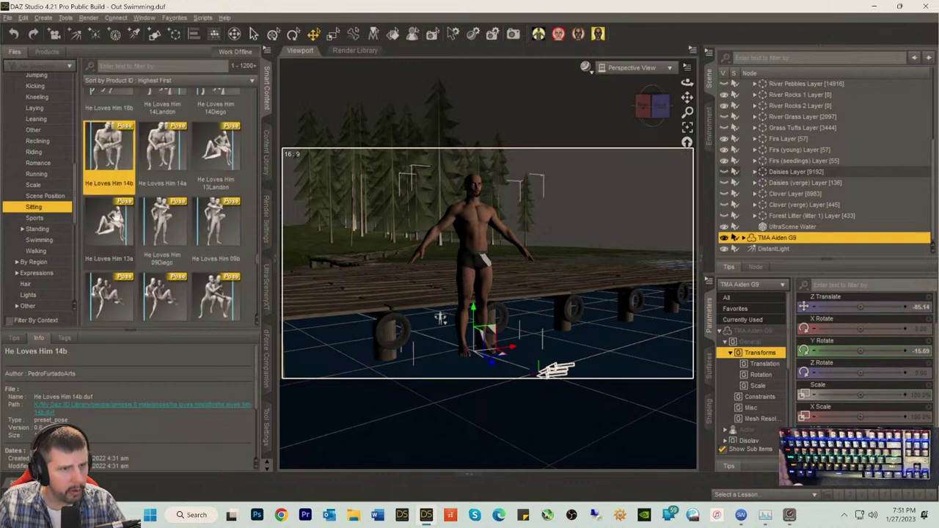
- Inspect the He Loves Him 13a pose and compare it with the neighbouring He Loves Him and Vlad Sitting poses
{"action": "left_click", "coordinate": [127, 266]}
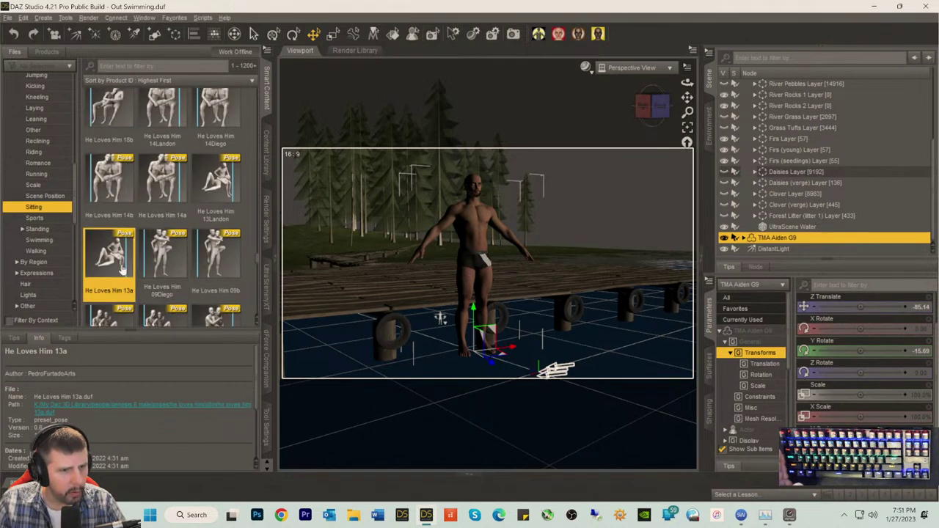
{"action": "mouse_move", "coordinate": [109, 264]}
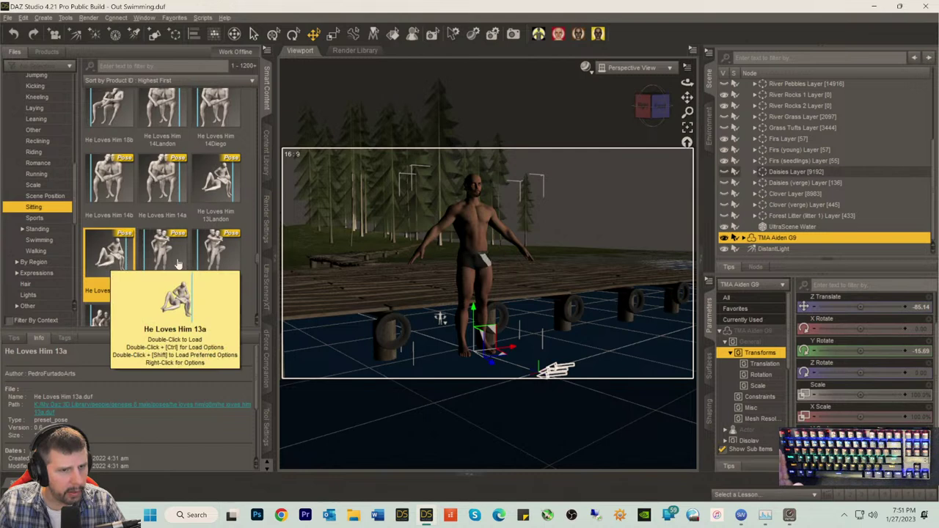
{"action": "scroll", "coordinate": [213, 257], "scroll_direction": "up", "scroll_amount": 3}
{"action": "scroll", "coordinate": [212, 257], "scroll_direction": "down", "scroll_amount": 10}
{"action": "scroll", "coordinate": [211, 255], "scroll_direction": "up", "scroll_amount": 5}
{"action": "scroll", "coordinate": [212, 256], "scroll_direction": "up", "scroll_amount": 1}
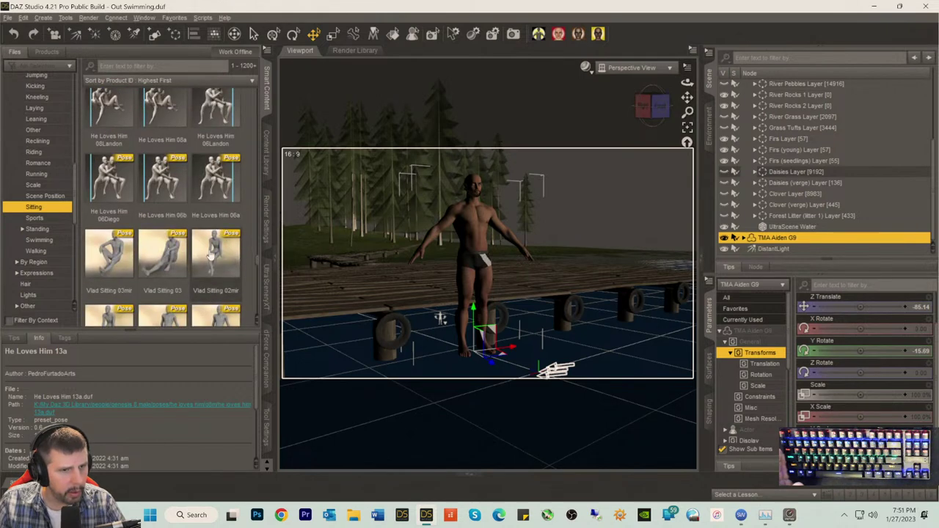
{"action": "scroll", "coordinate": [211, 255], "scroll_direction": "up", "scroll_amount": 5}
{"action": "scroll", "coordinate": [209, 253], "scroll_direction": "down", "scroll_amount": 2}
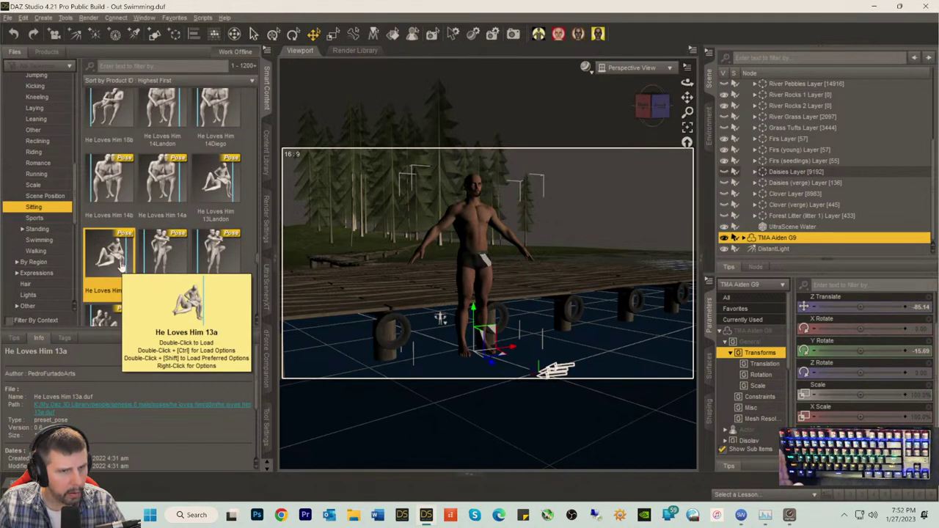
- Show the product containing He Loves Him 13a, review its poses around number 13, and return to the general sitting pose list
{"action": "right_click", "coordinate": [107, 259]}
{"action": "left_click", "coordinate": [137, 311]}
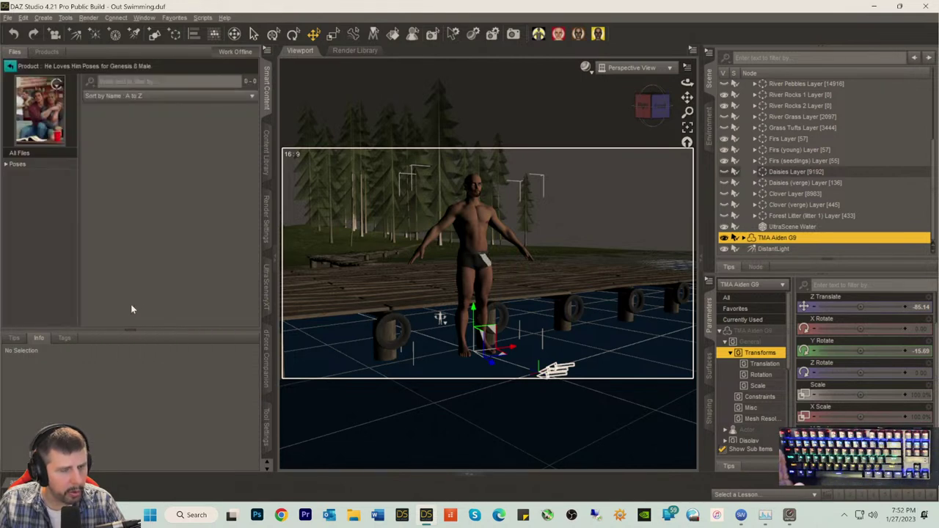
{"action": "left_click", "coordinate": [35, 166]}
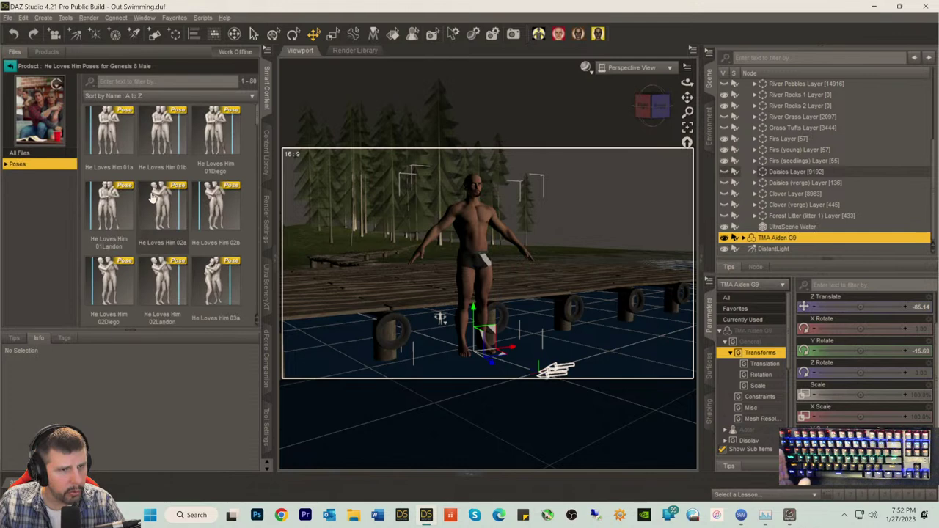
{"action": "scroll", "coordinate": [150, 204], "scroll_direction": "down", "scroll_amount": 5}
{"action": "scroll", "coordinate": [151, 204], "scroll_direction": "down", "scroll_amount": 6}
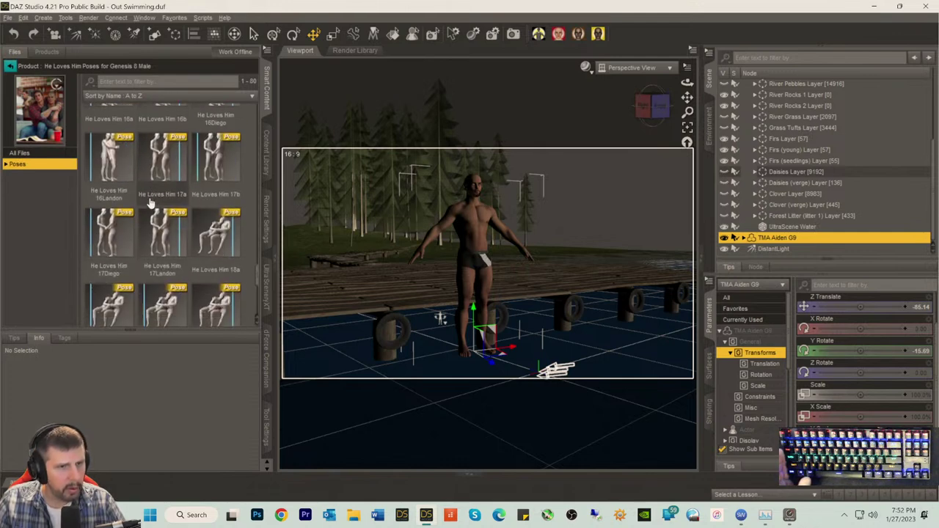
{"action": "scroll", "coordinate": [150, 204], "scroll_direction": "up", "scroll_amount": 3}
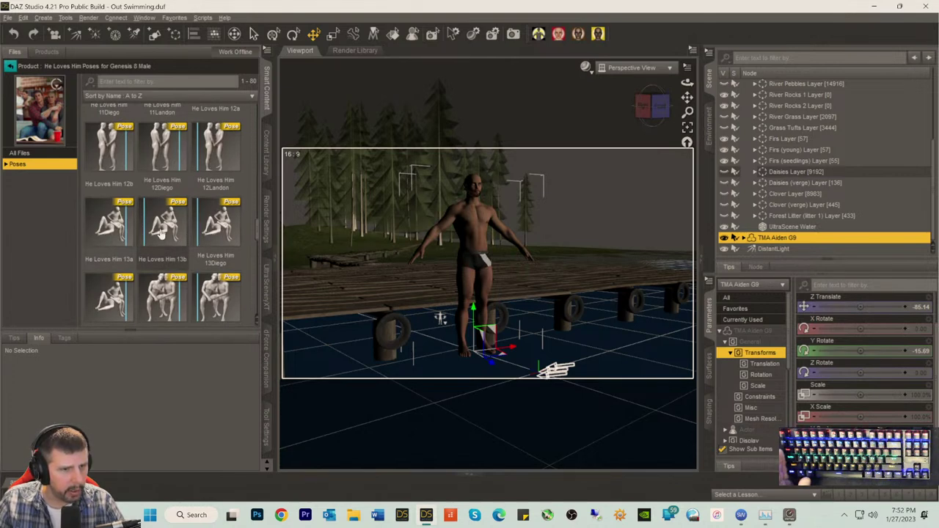
{"action": "mouse_move", "coordinate": [122, 243]}
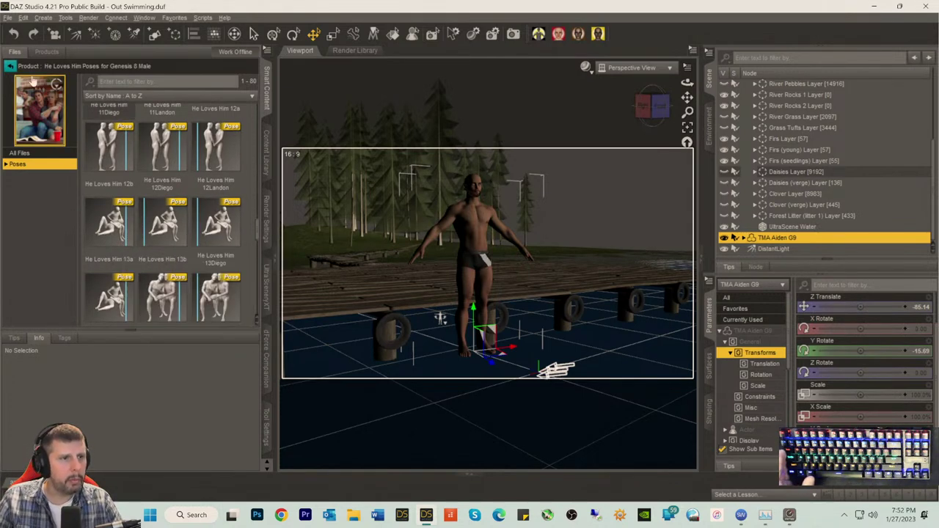
{"action": "mouse_move", "coordinate": [122, 192]}
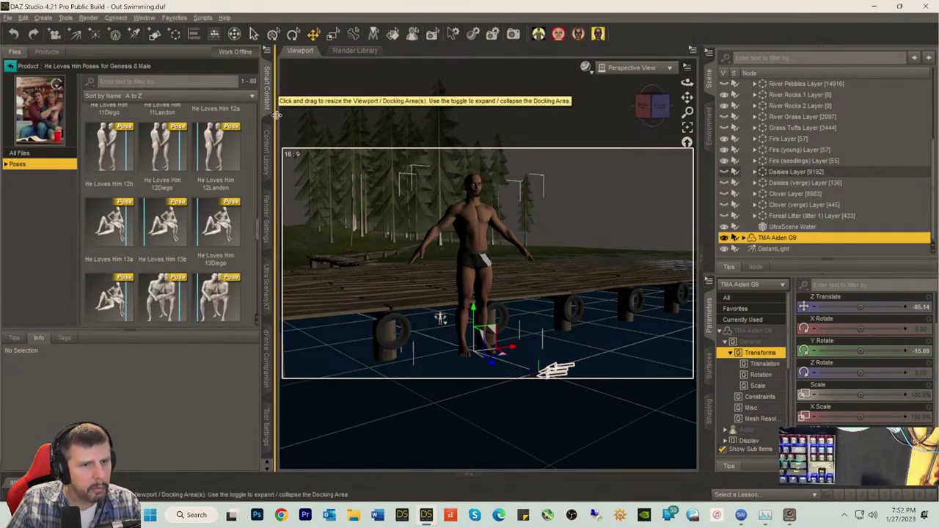
{"action": "left_click", "coordinate": [10, 66]}
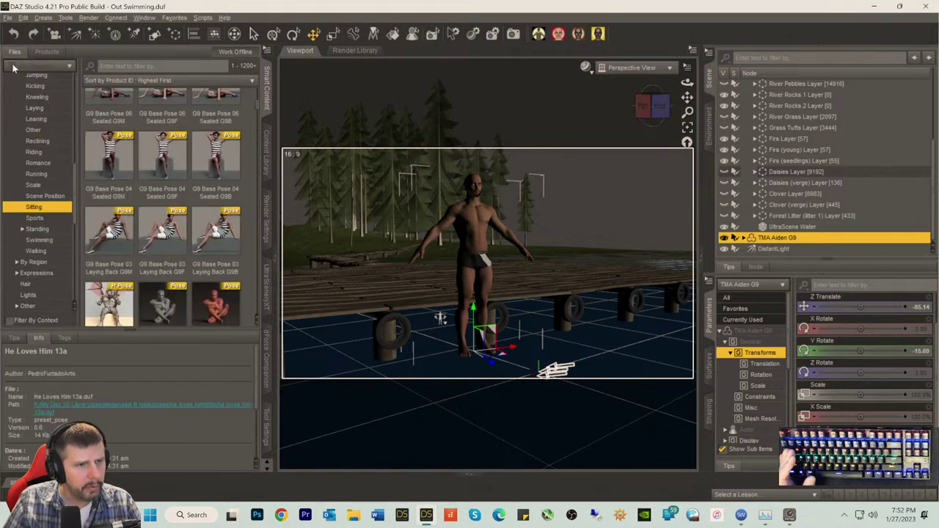
- Switch the content listing from files to products and look through the products that contain sitting poses
{"action": "left_click", "coordinate": [48, 52]}
{"action": "left_click", "coordinate": [57, 65]}
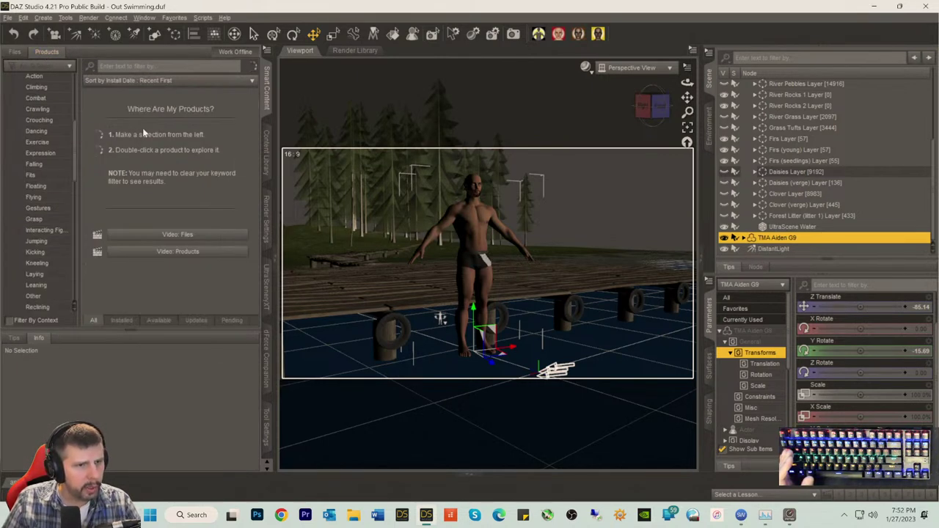
{"action": "scroll", "coordinate": [168, 150], "scroll_direction": "down", "scroll_amount": 10}
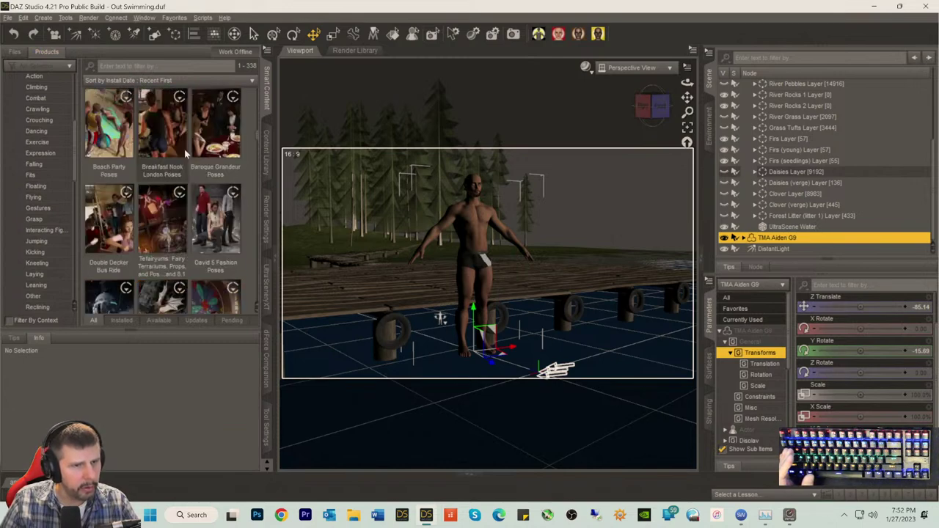
{"action": "scroll", "coordinate": [177, 153], "scroll_direction": "down", "scroll_amount": 3}
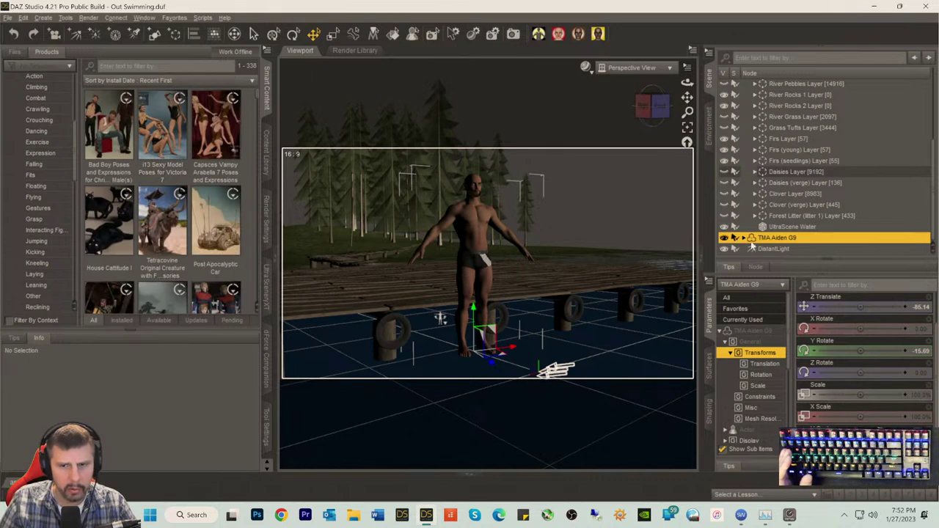
- Collapse the UltraScene group in the scene hierarchy and clear the selection of the TMA Aiden G9 figure
{"action": "scroll", "coordinate": [737, 102], "scroll_direction": "up", "scroll_amount": 3}
{"action": "left_click", "coordinate": [744, 118]}
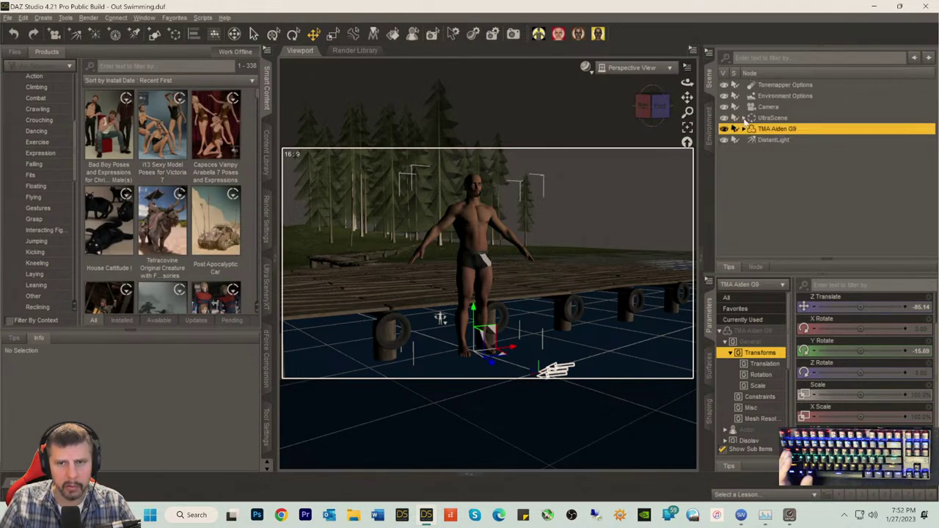
{"action": "left_click", "coordinate": [749, 155]}
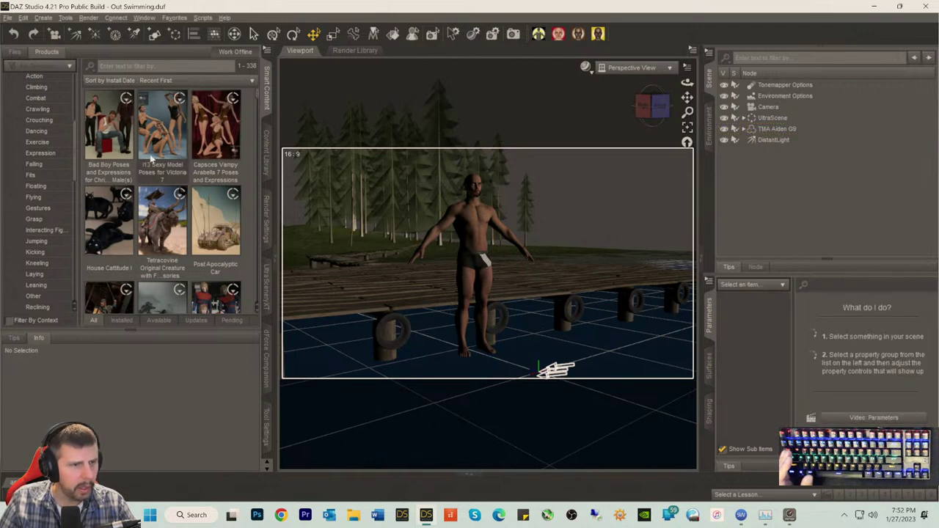
- Load the TMA Kyle G9 character from the TMA Kyle Genesis 9 figure product into the scene
{"action": "scroll", "coordinate": [52, 134], "scroll_direction": "up", "scroll_amount": 3}
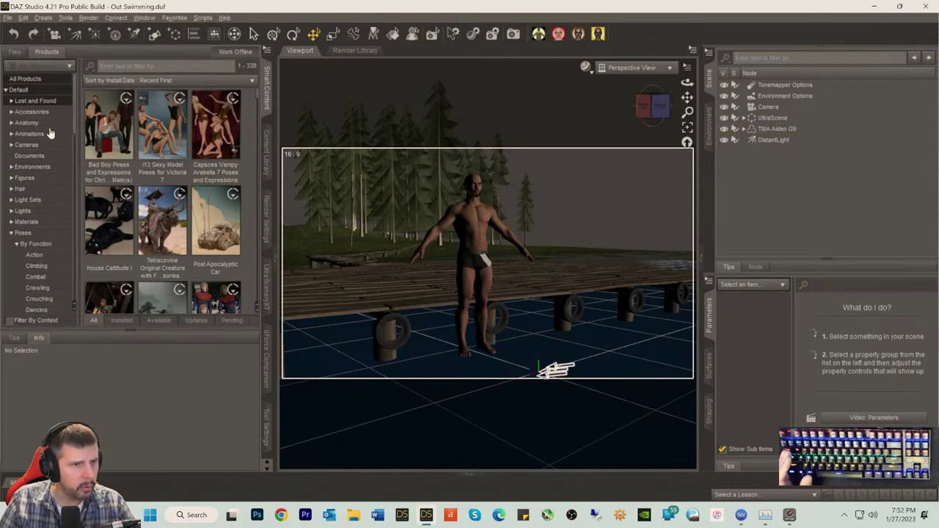
{"action": "left_click", "coordinate": [23, 179]}
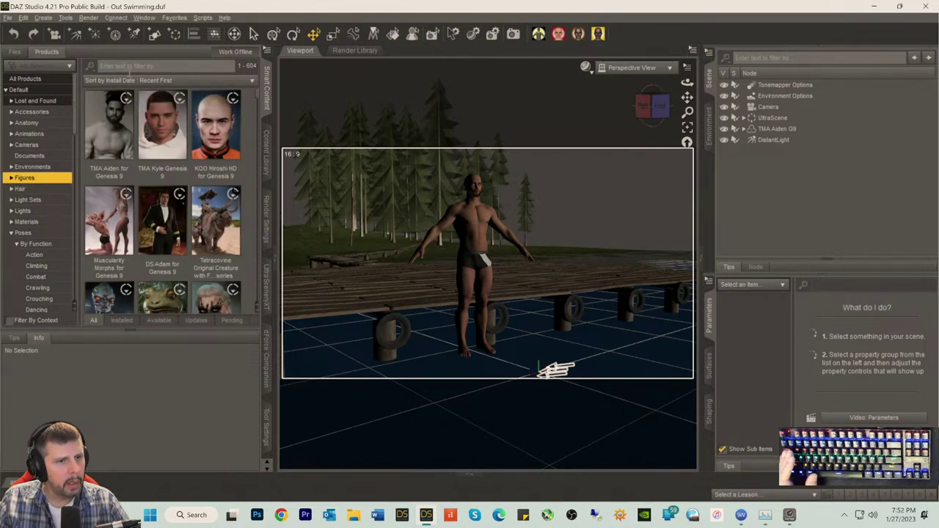
{"action": "left_click", "coordinate": [170, 135]}
{"action": "double_click", "coordinate": [167, 139]}
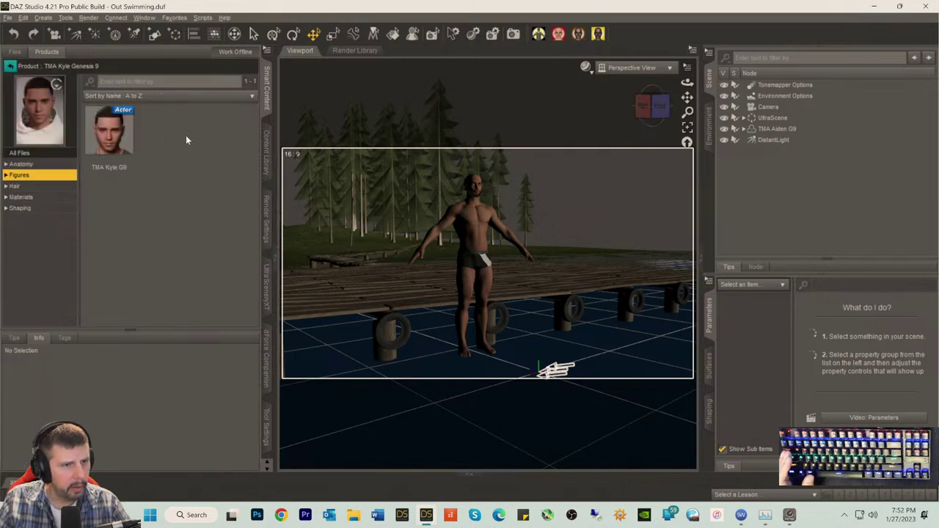
{"action": "double_click", "coordinate": [103, 139]}
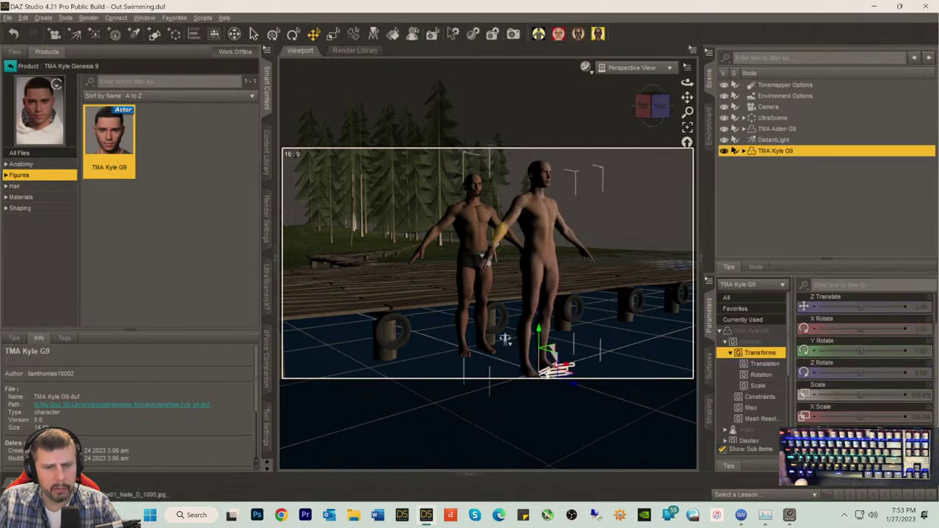
{"action": "left_click_drag", "start_coordinate": [660, 108], "coordinate": [623, 112]}
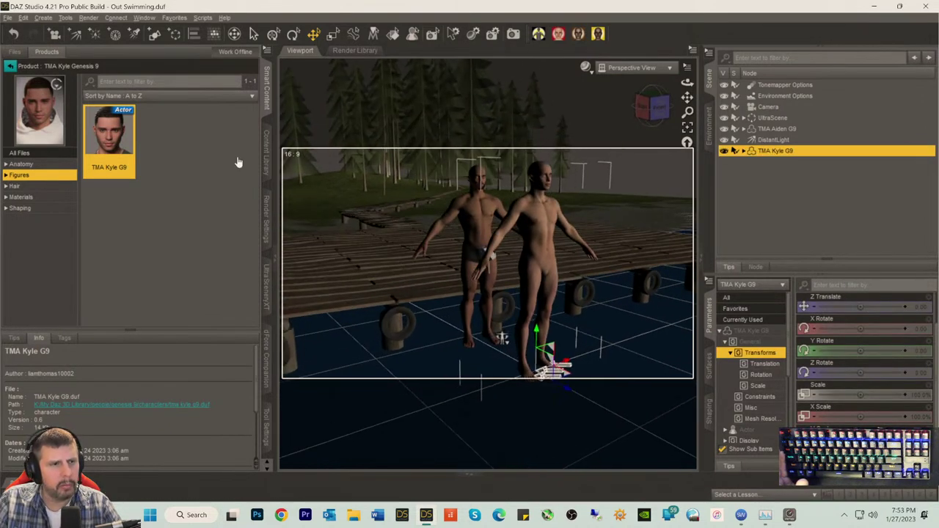
- Return to the Figures product list and browse the characters beyond DS Adam for Genesis 9
{"action": "left_click", "coordinate": [9, 66]}
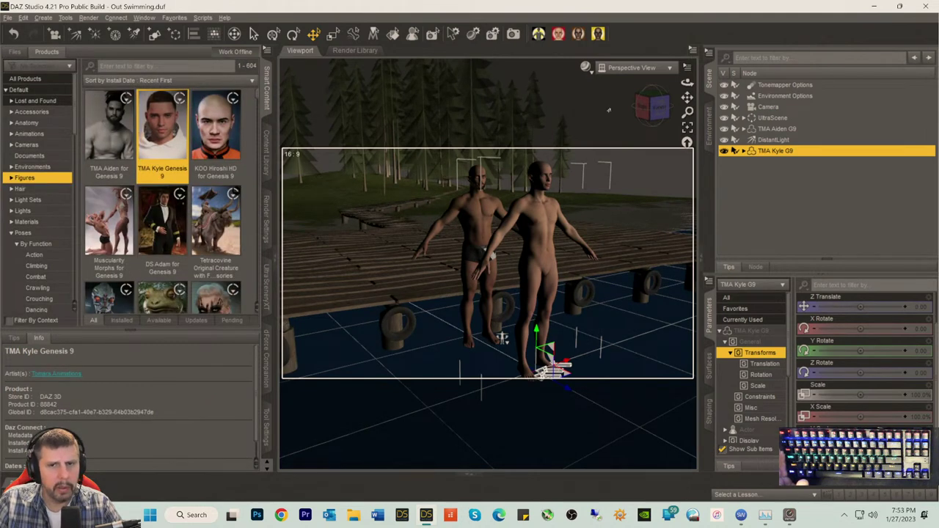
{"action": "left_click_drag", "start_coordinate": [632, 118], "coordinate": [650, 110]}
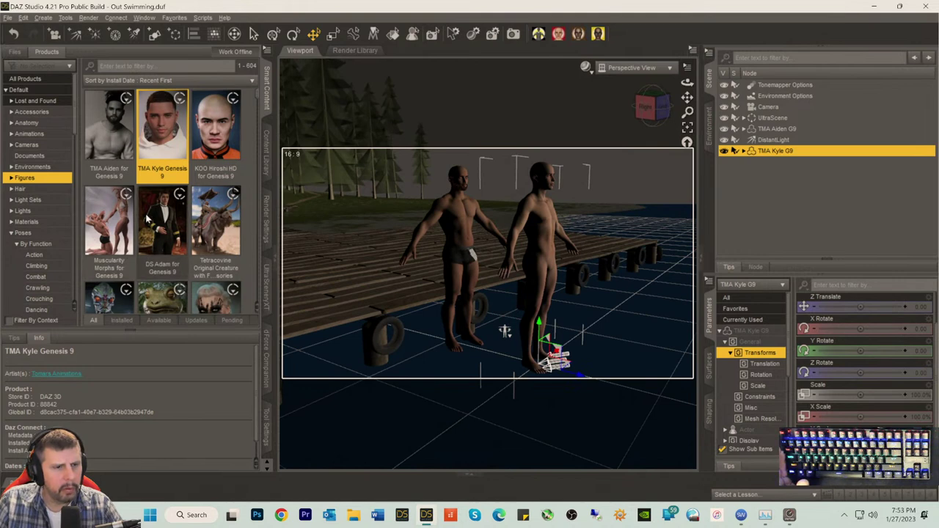
{"action": "mouse_move", "coordinate": [149, 220]}
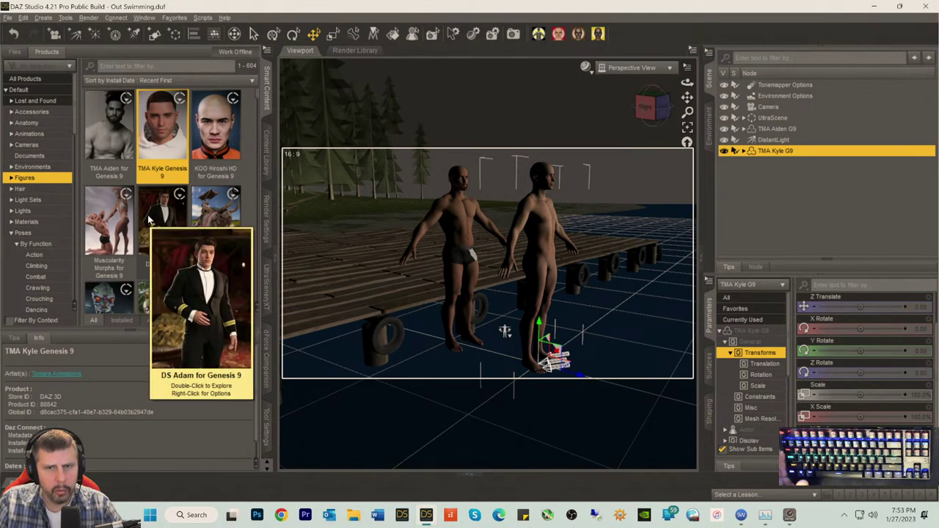
{"action": "scroll", "coordinate": [148, 220], "scroll_direction": "down", "scroll_amount": 3}
{"action": "left_click_drag", "start_coordinate": [215, 249], "coordinate": [110, 279]}
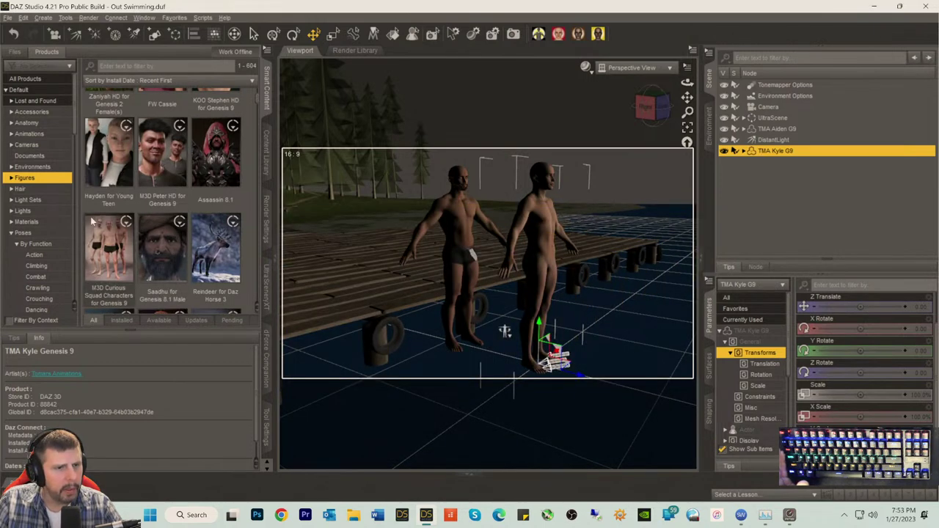
- Filter the products by "suit", widen the search to the Default category, and narrow it to Wardrobe
{"action": "left_click", "coordinate": [150, 67]}
{"action": "type", "text": "t"}
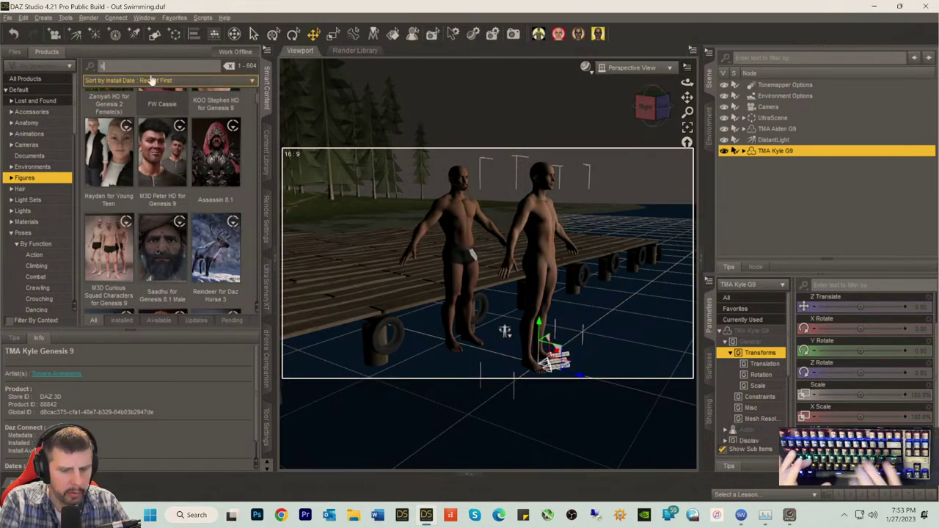
{"action": "type", "text": "uit"}
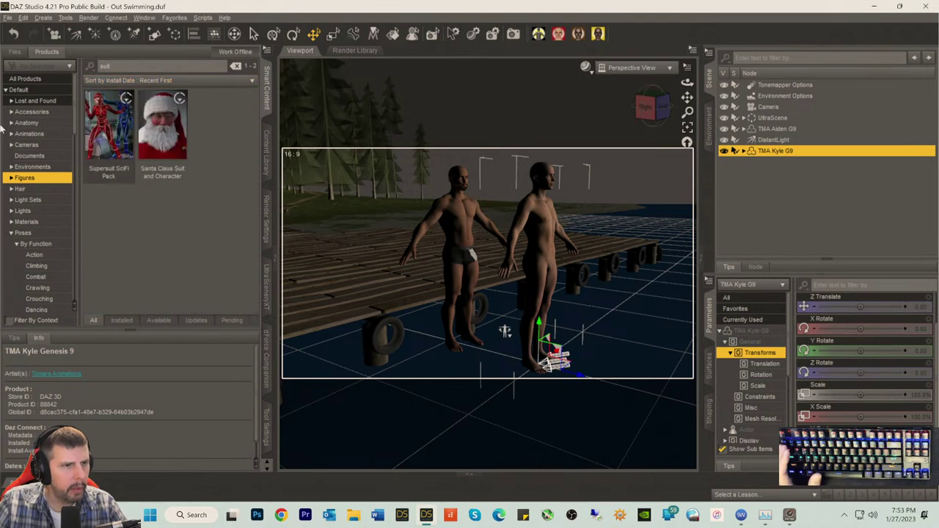
{"action": "left_click", "coordinate": [22, 89]}
{"action": "scroll", "coordinate": [152, 146], "scroll_direction": "down", "scroll_amount": 15}
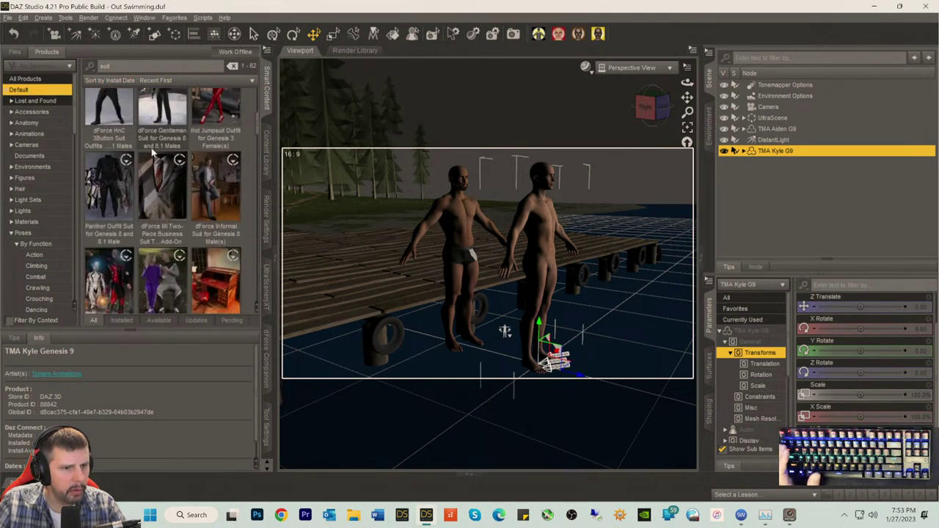
{"action": "scroll", "coordinate": [47, 220], "scroll_direction": "down", "scroll_amount": 12}
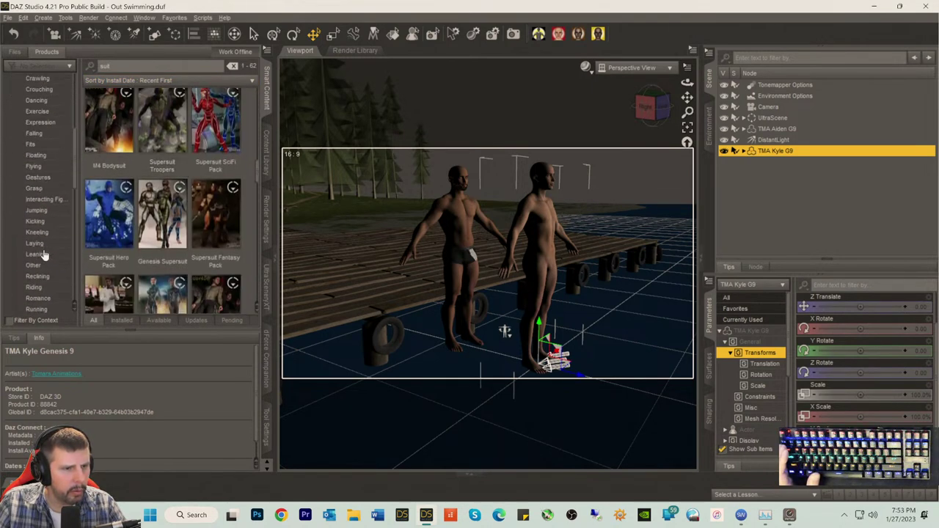
{"action": "scroll", "coordinate": [43, 269], "scroll_direction": "down", "scroll_amount": 5}
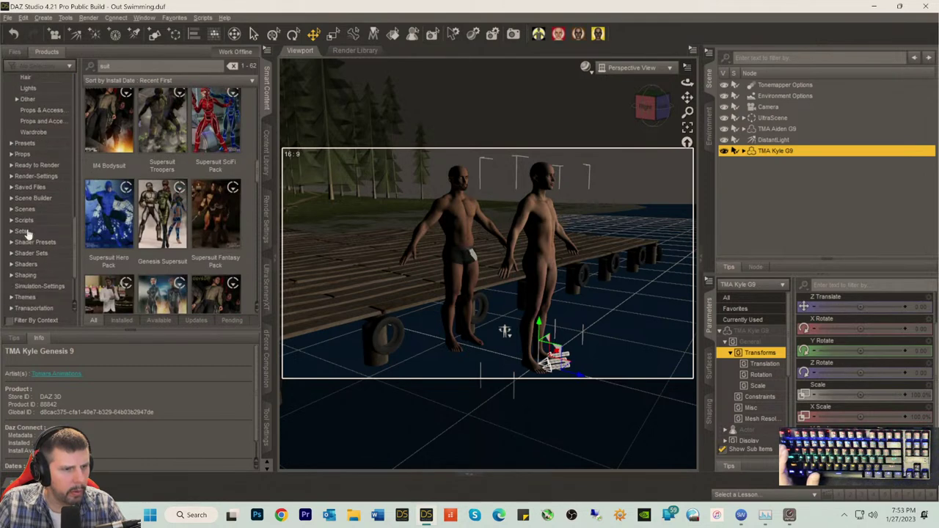
{"action": "left_click", "coordinate": [27, 262]}
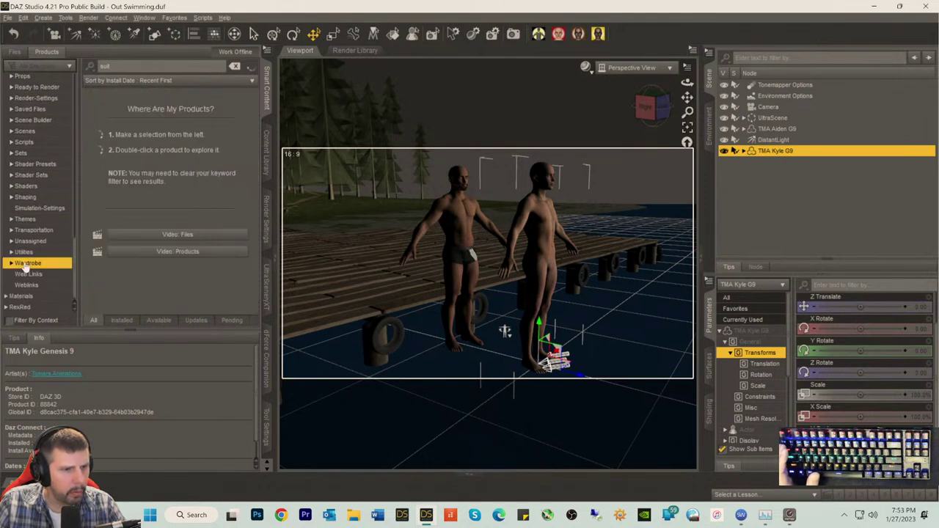
- Look through the Wardrobe suit products for a male outfit, comparing the Genesis 8, 8.1 and 9 options
{"action": "scroll", "coordinate": [129, 206], "scroll_direction": "down", "scroll_amount": 3}
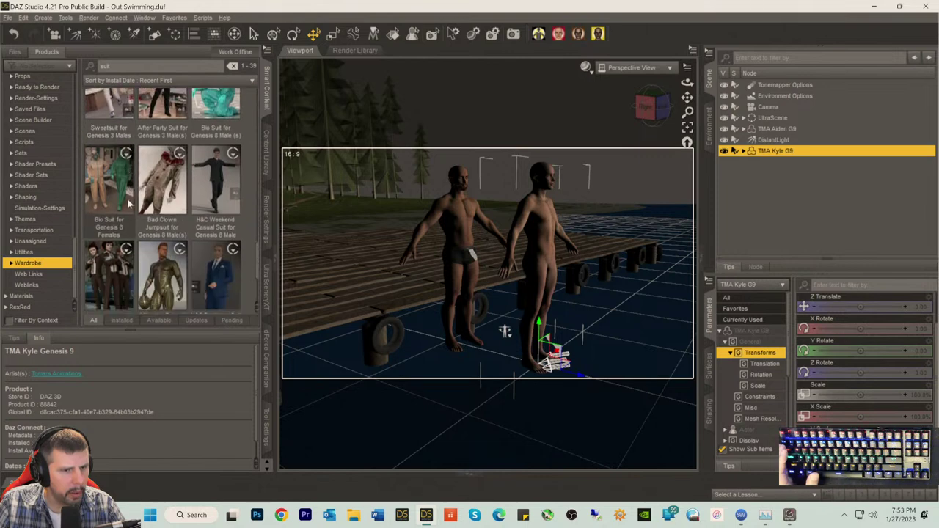
{"action": "scroll", "coordinate": [129, 206], "scroll_direction": "down", "scroll_amount": 3}
{"action": "scroll", "coordinate": [150, 211], "scroll_direction": "up", "scroll_amount": 3}
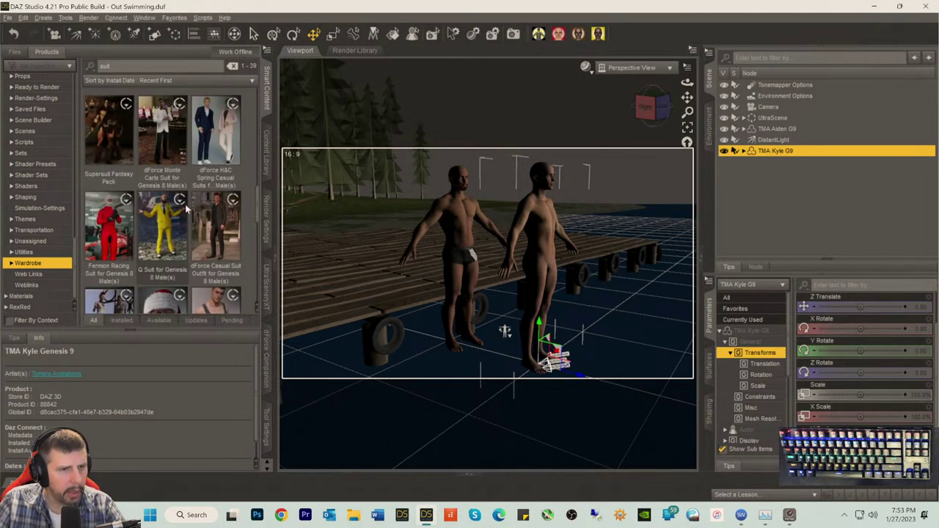
{"action": "scroll", "coordinate": [185, 210], "scroll_direction": "down", "scroll_amount": 5}
{"action": "scroll", "coordinate": [183, 209], "scroll_direction": "up", "scroll_amount": 3}
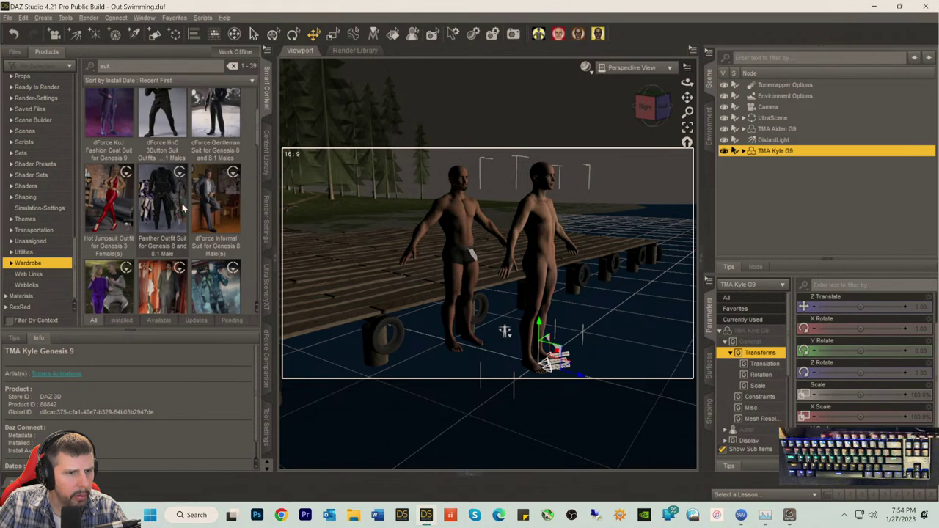
{"action": "scroll", "coordinate": [184, 209], "scroll_direction": "up", "scroll_amount": 2}
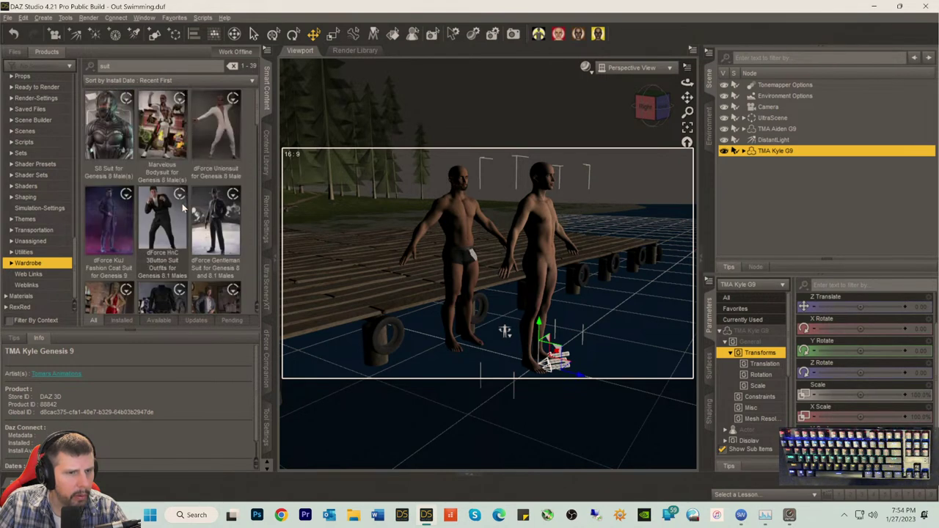
{"action": "scroll", "coordinate": [183, 208], "scroll_direction": "down", "scroll_amount": 3}
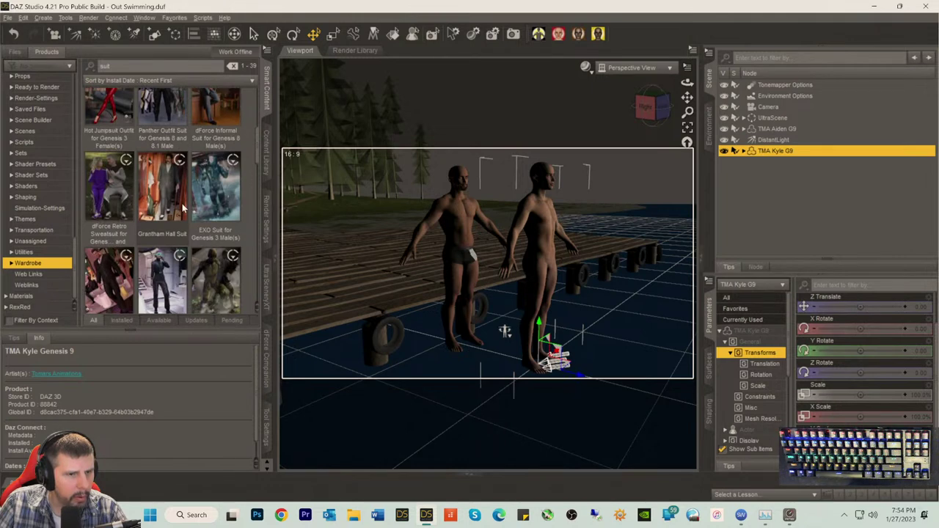
- Search the wardrobe products for "swim" and open the MI Summer Swimwear Set for Genesis 8 and 8.1 Males
{"action": "scroll", "coordinate": [182, 209], "scroll_direction": "down", "scroll_amount": 3}
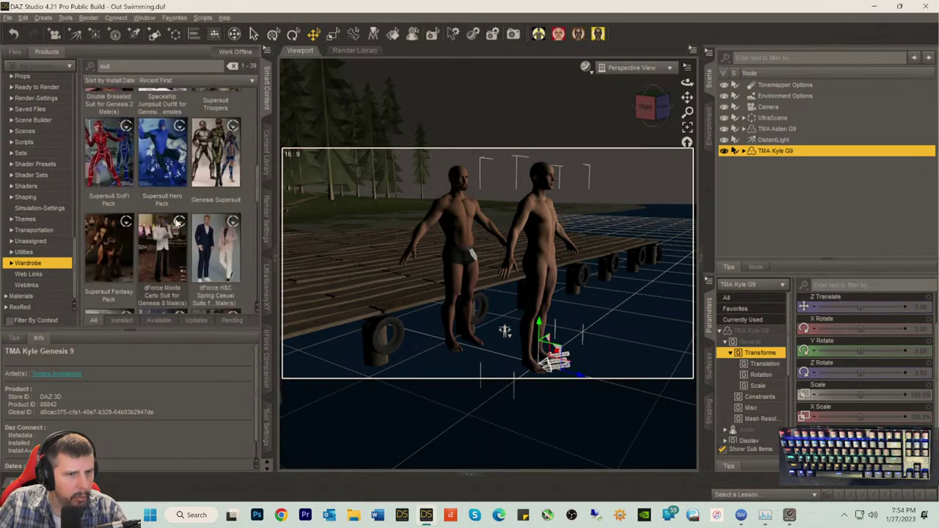
{"action": "scroll", "coordinate": [177, 223], "scroll_direction": "down", "scroll_amount": 3}
{"action": "mouse_move", "coordinate": [178, 221]}
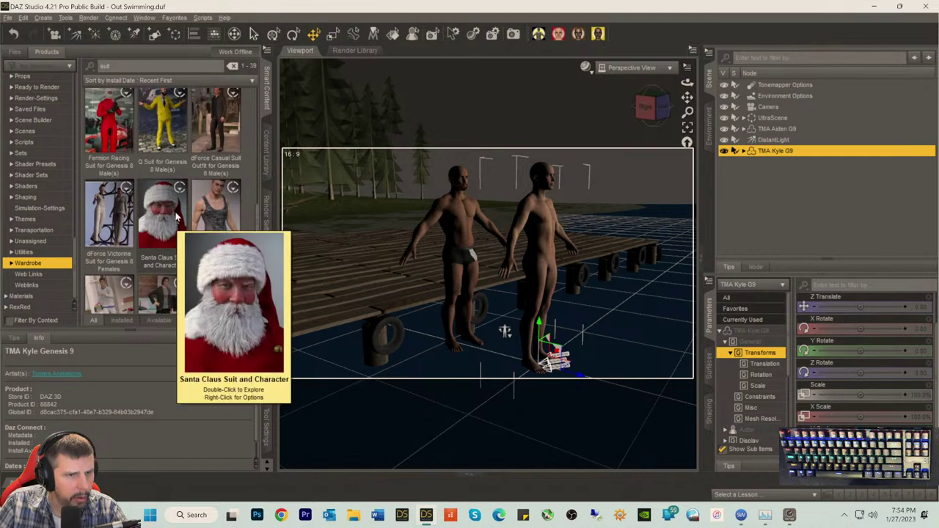
{"action": "scroll", "coordinate": [177, 216], "scroll_direction": "down", "scroll_amount": 3}
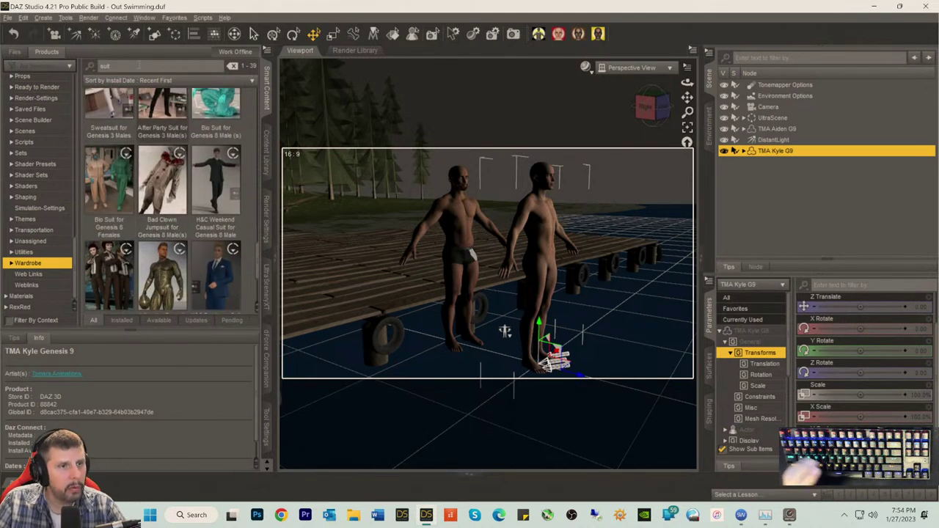
{"action": "type", "text": "im"}
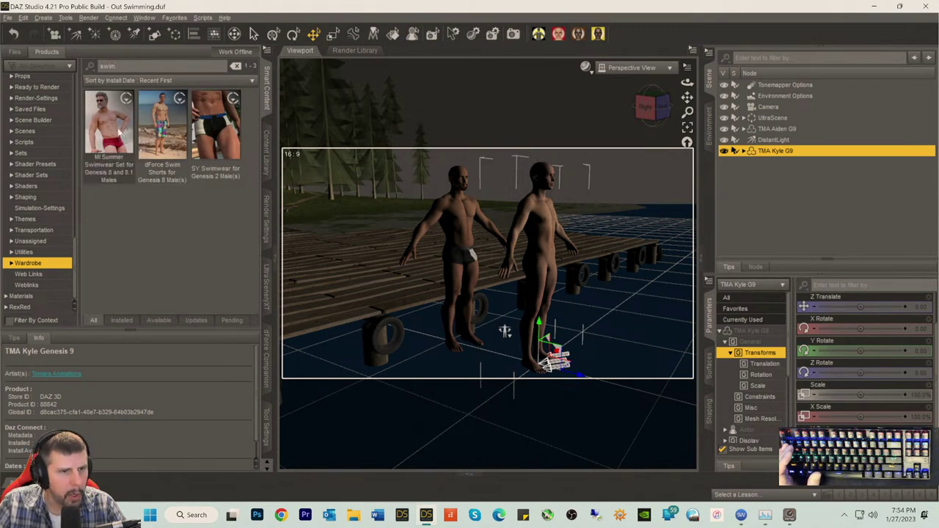
{"action": "mouse_move", "coordinate": [215, 125]}
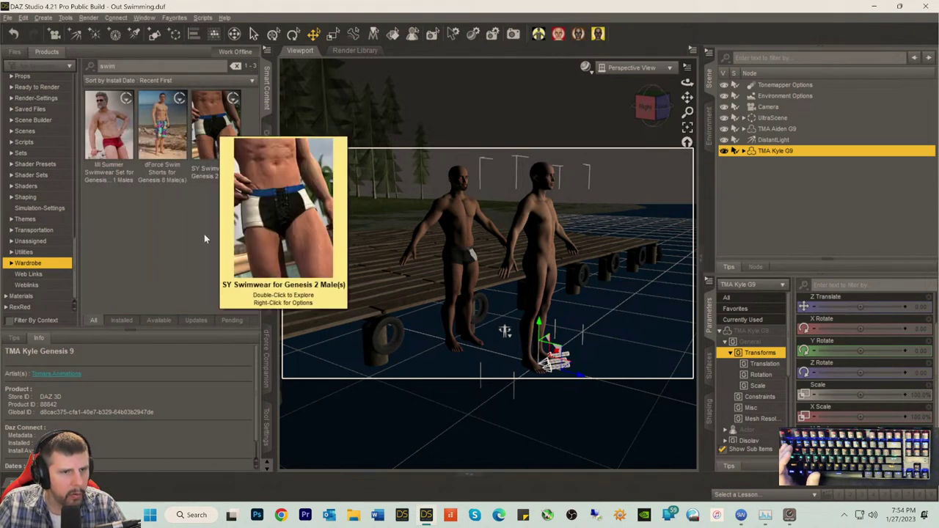
{"action": "double_click", "coordinate": [111, 141]}
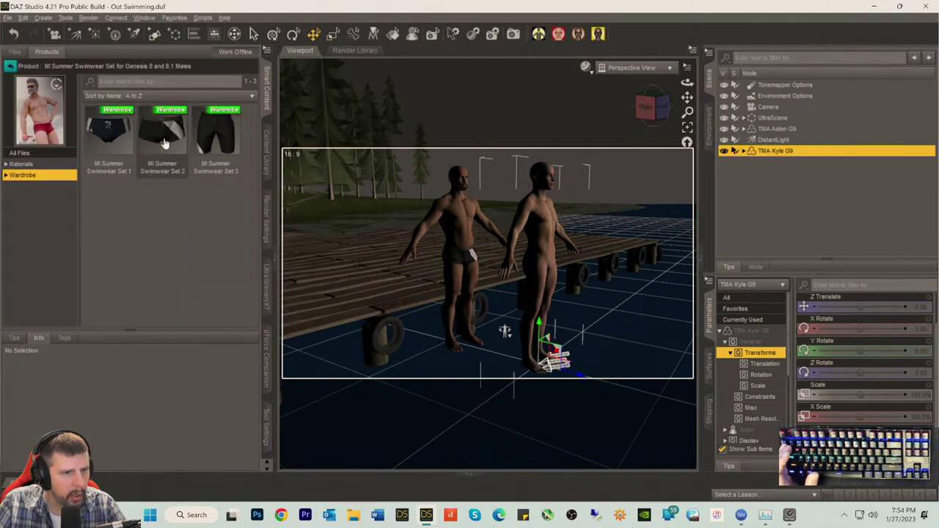
- Load MI Summer Swimwear Set 2 onto TMA Kyle G9, auto-fitting it from Genesis 8 Male with the Bodysuit Tight Template
{"action": "left_click", "coordinate": [165, 143]}
{"action": "double_click", "coordinate": [165, 140]}
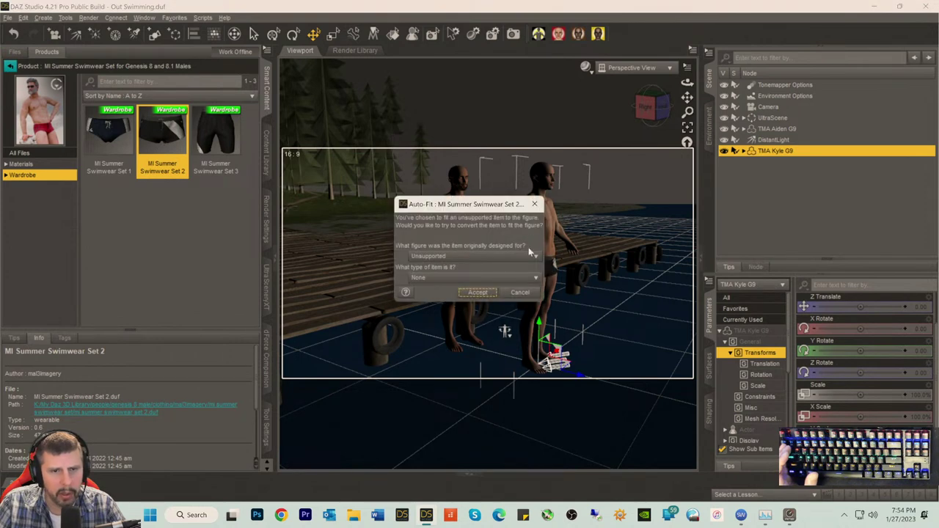
{"action": "left_click", "coordinate": [475, 257]}
{"action": "left_click", "coordinate": [466, 278]}
{"action": "left_click", "coordinate": [462, 278]}
{"action": "mouse_move", "coordinate": [427, 301]}
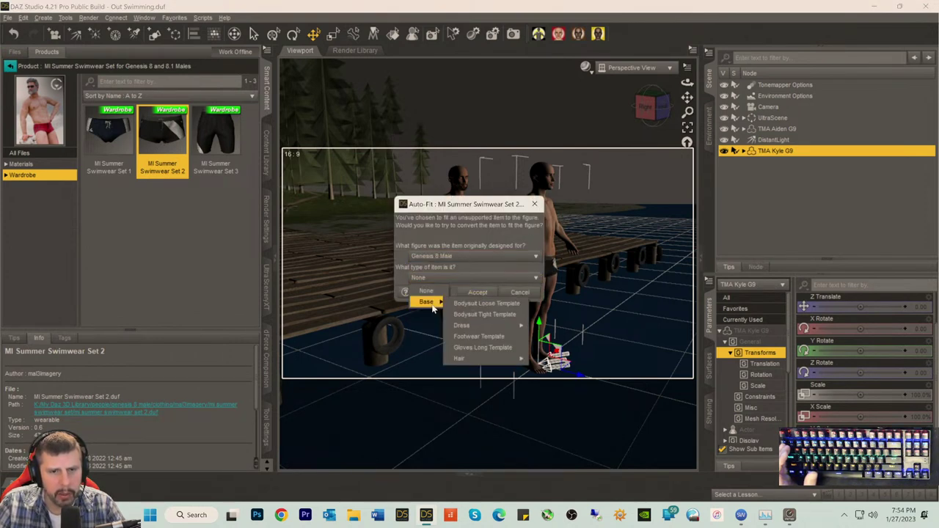
{"action": "left_click", "coordinate": [473, 314]}
{"action": "left_click", "coordinate": [478, 292]}
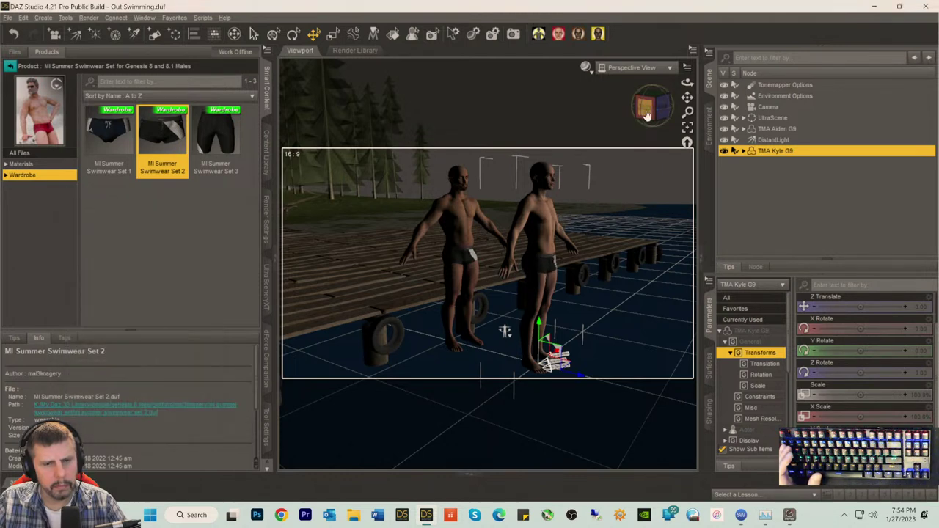
- Move TMA Kyle G9 back over the other figure with Z Translate -84.99, and rotate it to Y Rotate -13.26
{"action": "left_click", "coordinate": [658, 110]}
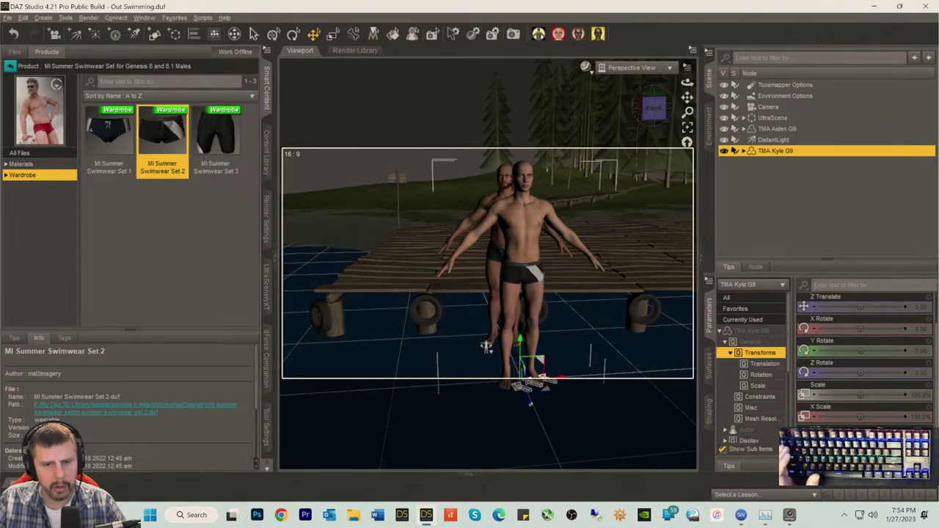
{"action": "left_click_drag", "start_coordinate": [486, 347], "coordinate": [469, 308]}
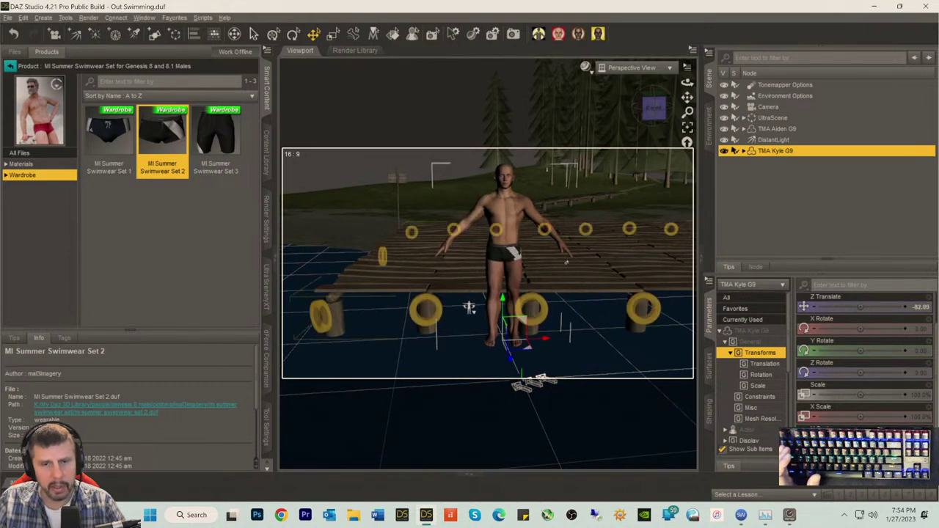
{"action": "left_click_drag", "start_coordinate": [651, 107], "coordinate": [656, 109]}
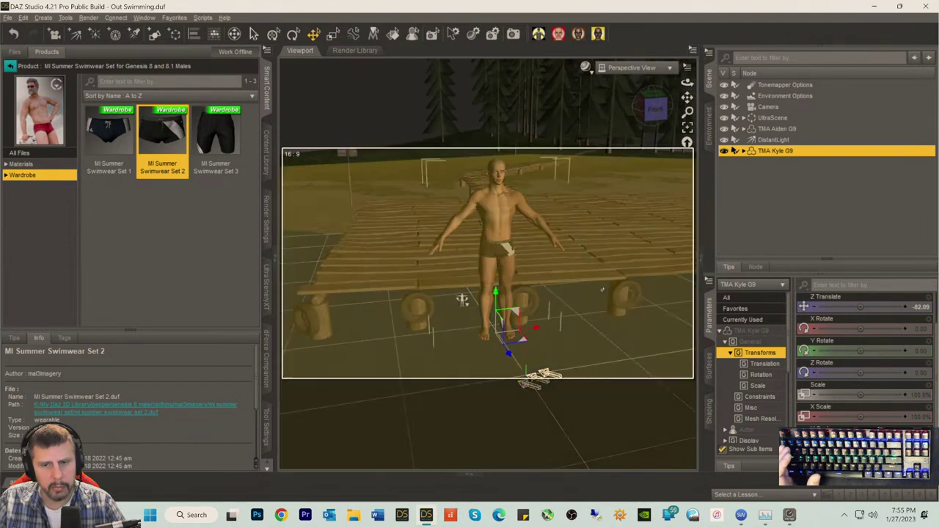
{"action": "left_click_drag", "start_coordinate": [853, 353], "coordinate": [840, 352]}
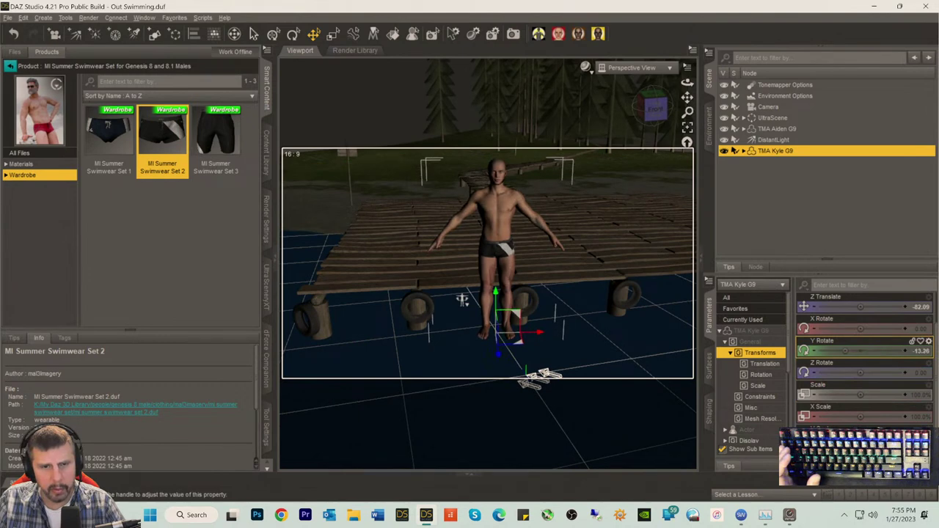
{"action": "left_click_drag", "start_coordinate": [514, 339], "coordinate": [509, 333]}
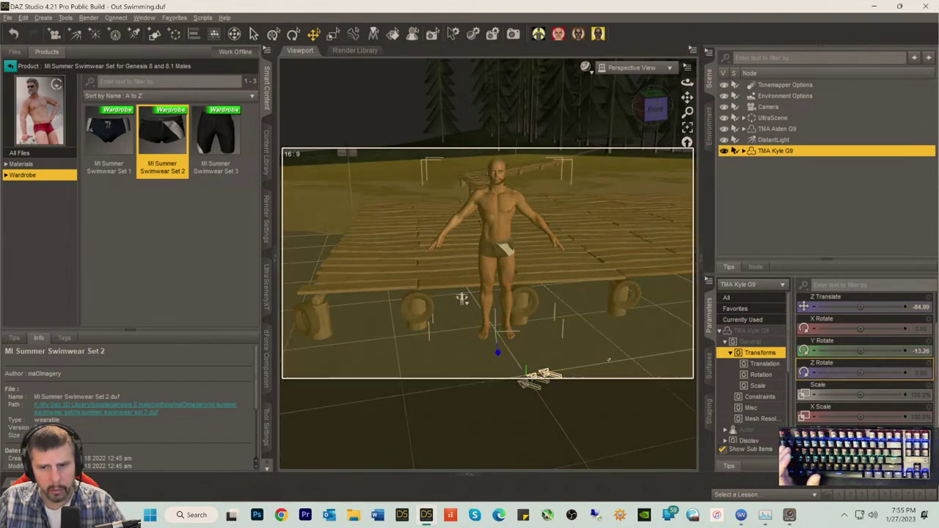
- Refine TMA Kyle G9's alignment with the other figure using Y Rotate -16.79 and X Translate -0.29
{"action": "left_click_drag", "start_coordinate": [860, 351], "coordinate": [851, 351]}
{"action": "scroll", "coordinate": [860, 307], "scroll_direction": "up", "scroll_amount": 2}
{"action": "left_click_drag", "start_coordinate": [860, 308], "coordinate": [856, 307]}
{"action": "left_click_drag", "start_coordinate": [461, 298], "coordinate": [463, 298]}
{"action": "left_click_drag", "start_coordinate": [861, 309], "coordinate": [859, 308]}
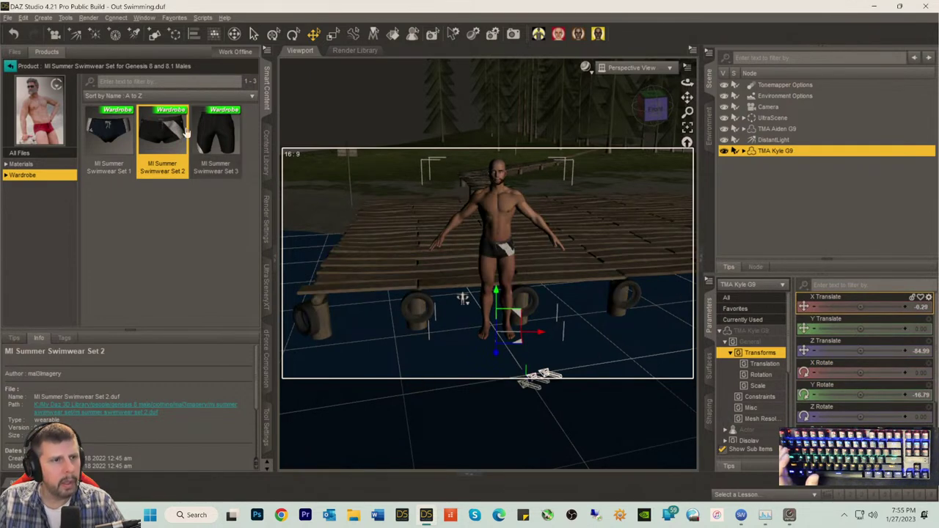
- Leave the swimwear product, search the pose products for "him" and open He Loves Him Poses for Genesis 8 Male
{"action": "left_click", "coordinate": [10, 66]}
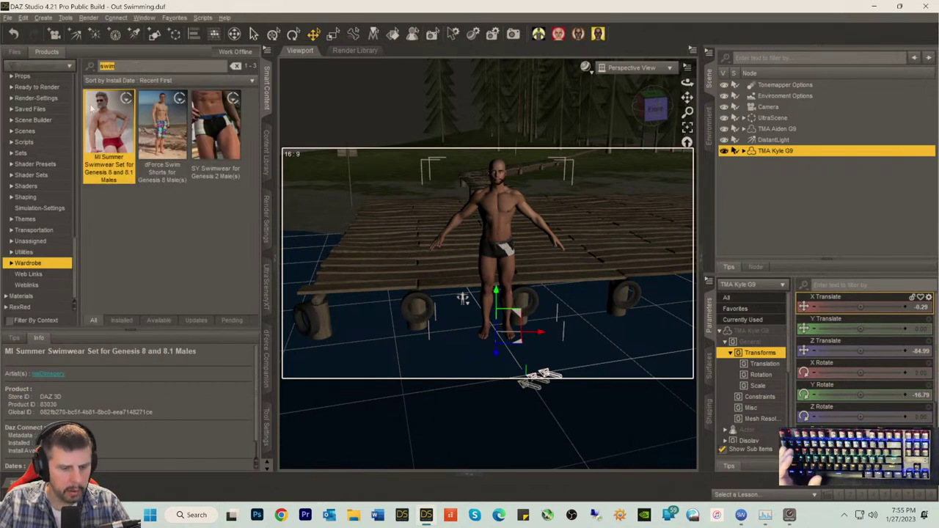
{"action": "mouse_move", "coordinate": [91, 108]}
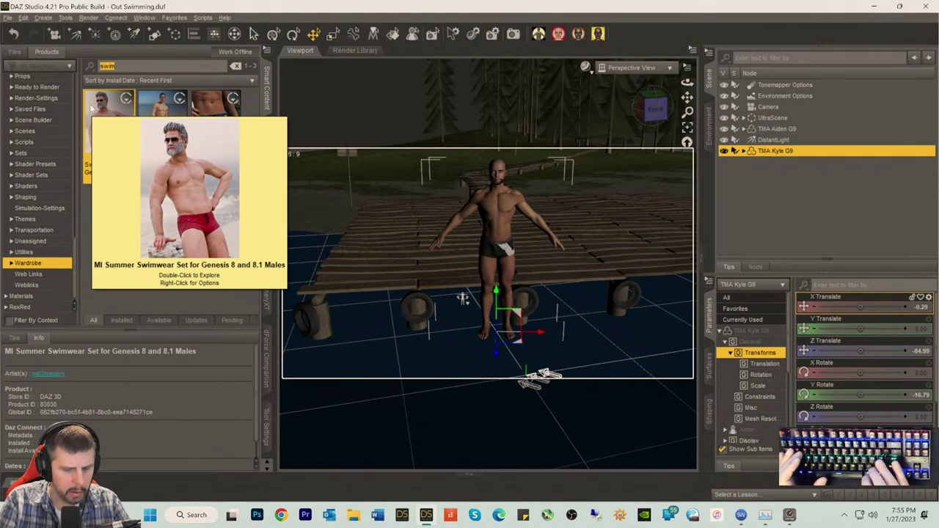
{"action": "key", "text": "ctrl+a"}
{"action": "type", "text": "him"}
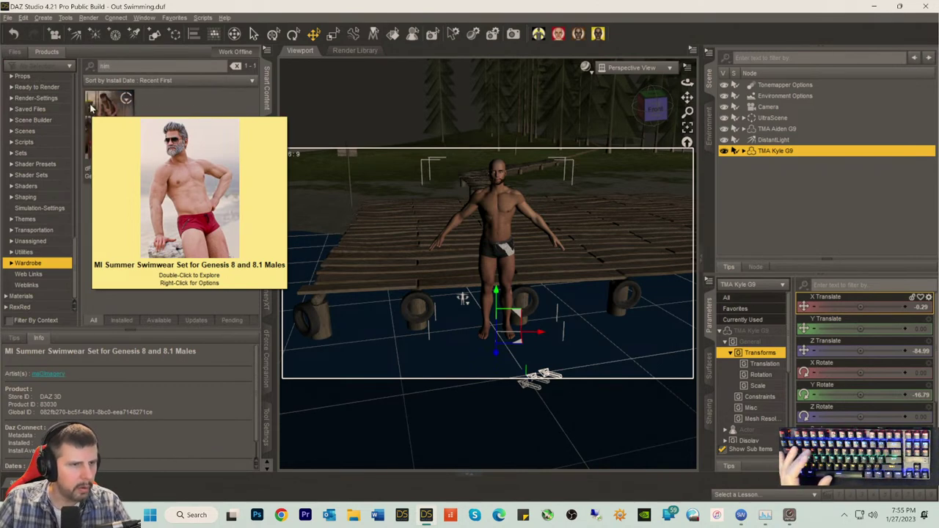
{"action": "scroll", "coordinate": [33, 158], "scroll_direction": "up", "scroll_amount": 2}
{"action": "scroll", "coordinate": [38, 190], "scroll_direction": "up", "scroll_amount": 3}
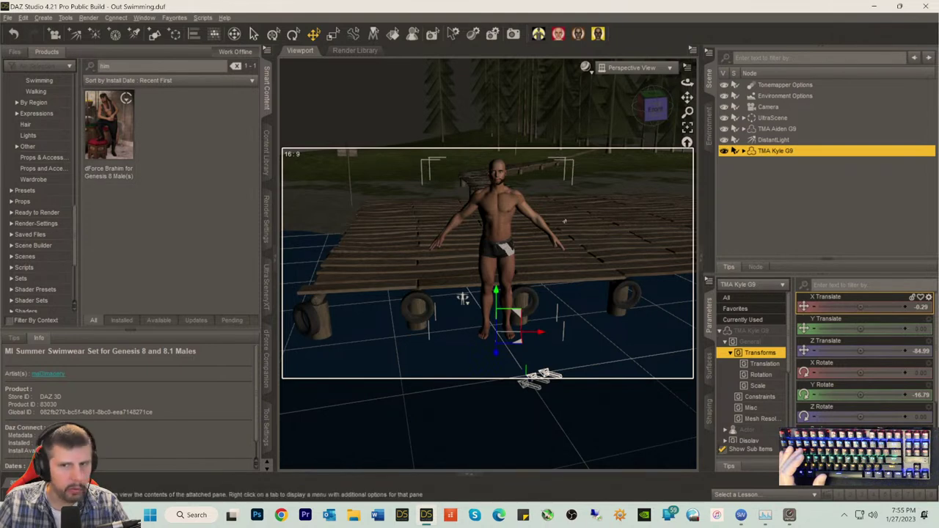
{"action": "scroll", "coordinate": [27, 185], "scroll_direction": "up", "scroll_amount": 6}
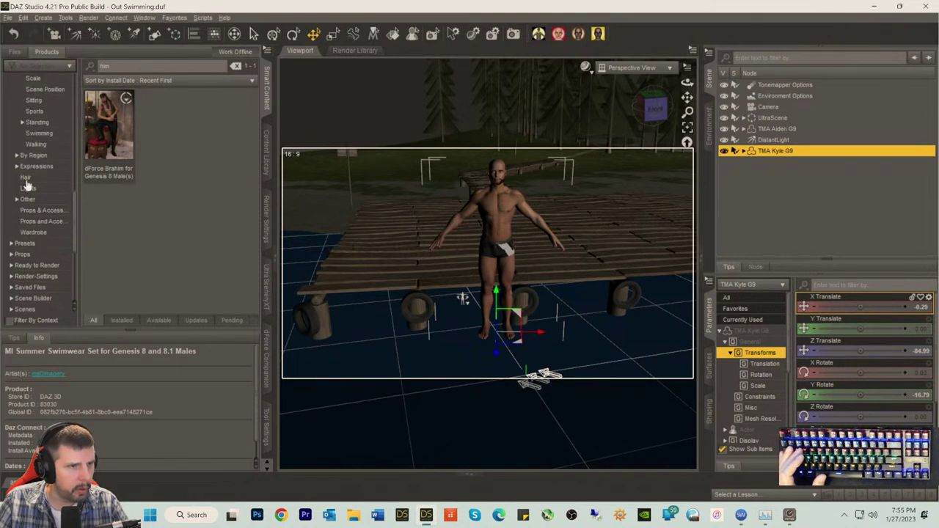
{"action": "scroll", "coordinate": [27, 183], "scroll_direction": "up", "scroll_amount": 10}
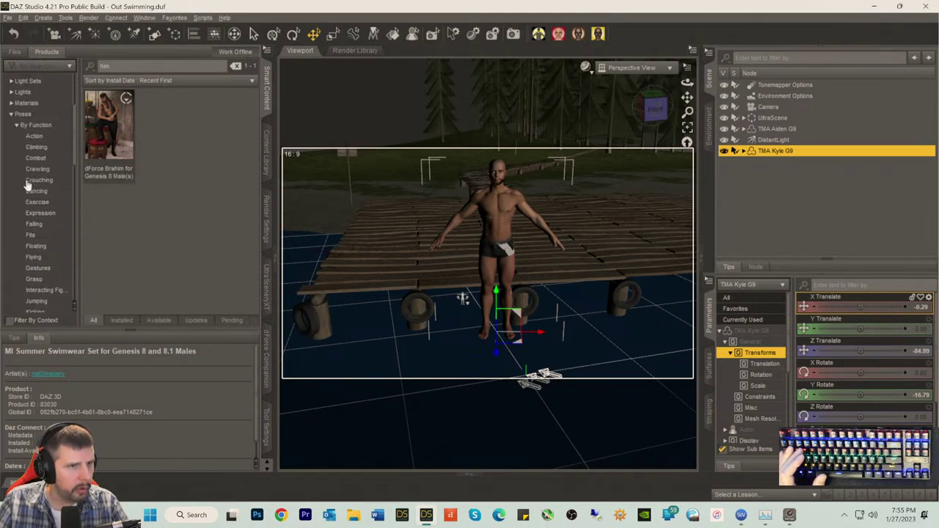
{"action": "left_click", "coordinate": [24, 137]}
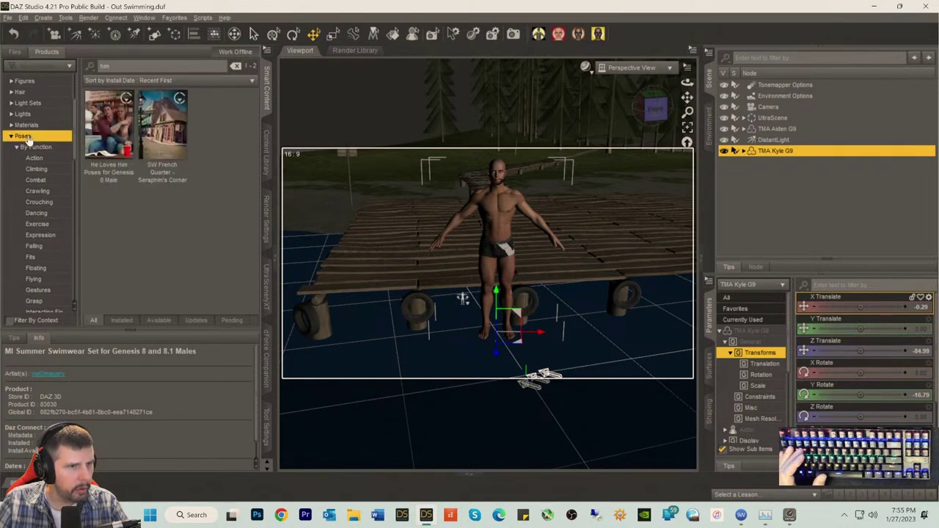
{"action": "double_click", "coordinate": [114, 138]}
- Try the He Loves Him 13b pose preset directly on TMA Kyle G9 and undo it
{"action": "scroll", "coordinate": [143, 228], "scroll_direction": "down", "scroll_amount": 5}
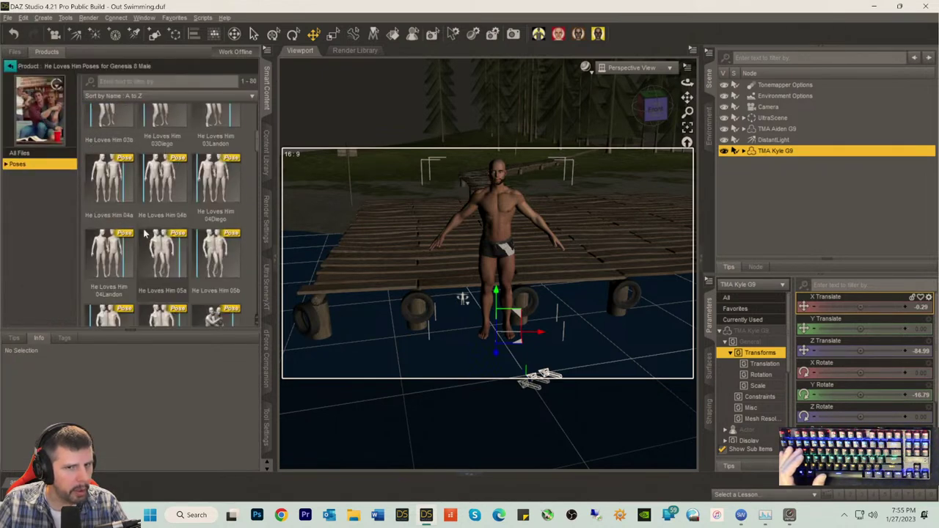
{"action": "left_click_drag", "start_coordinate": [163, 213], "coordinate": [213, 176]}
{"action": "scroll", "coordinate": [212, 213], "scroll_direction": "down", "scroll_amount": 6}
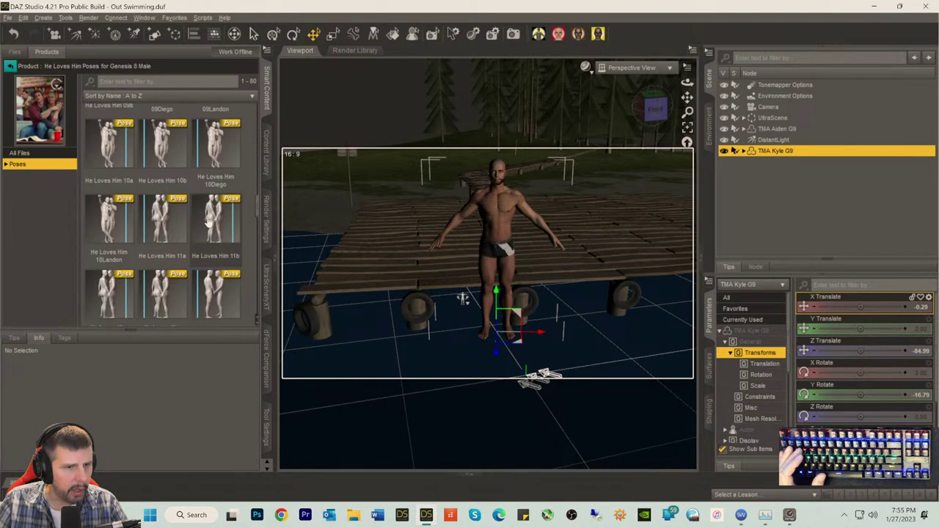
{"action": "scroll", "coordinate": [208, 223], "scroll_direction": "up", "scroll_amount": 6}
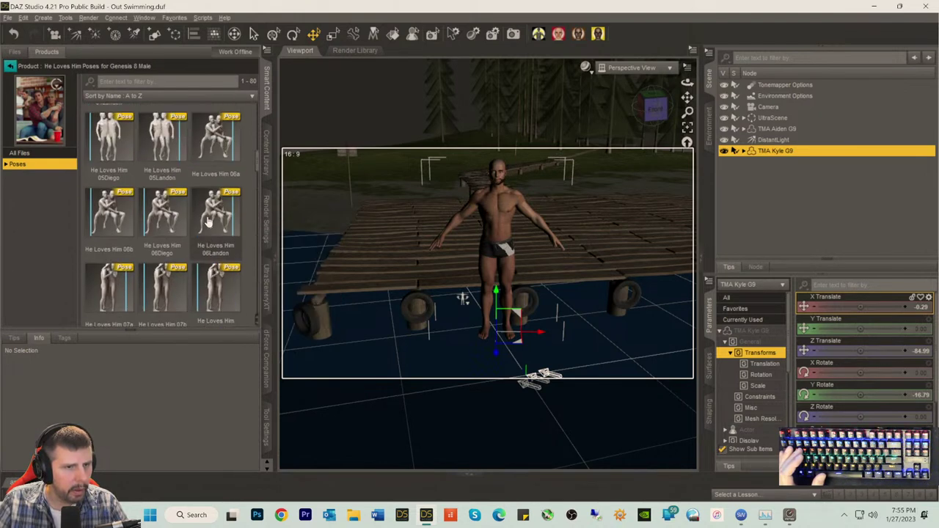
{"action": "scroll", "coordinate": [209, 222], "scroll_direction": "down", "scroll_amount": 6}
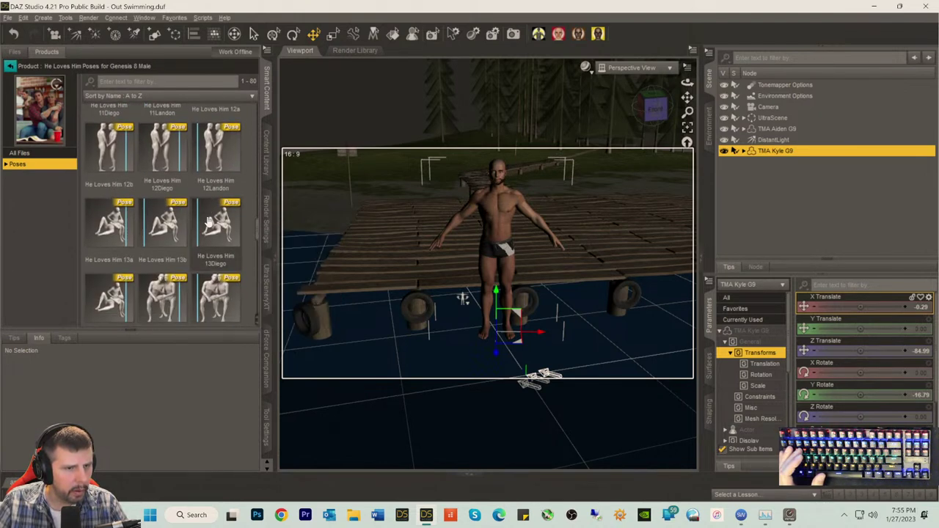
{"action": "scroll", "coordinate": [216, 225], "scroll_direction": "up", "scroll_amount": 1}
{"action": "scroll", "coordinate": [217, 225], "scroll_direction": "down", "scroll_amount": 1}
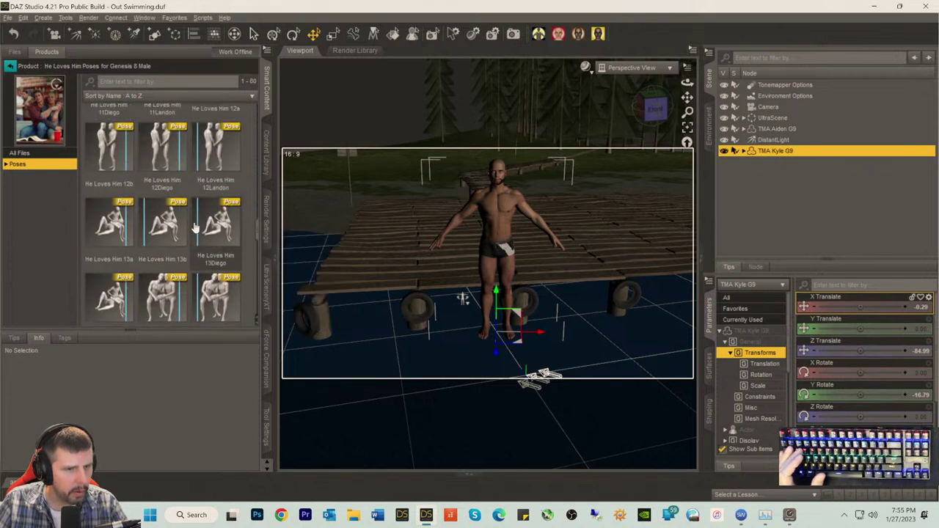
{"action": "left_click", "coordinate": [186, 229]}
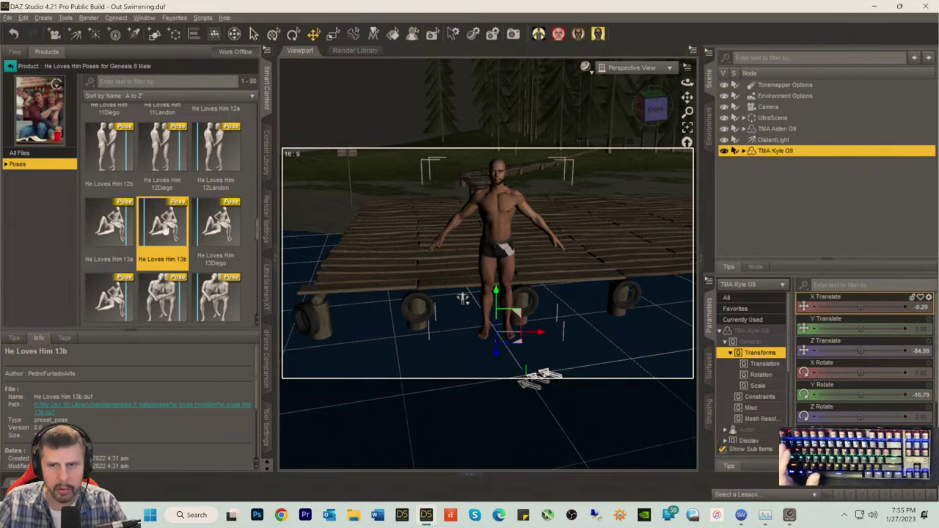
{"action": "double_click", "coordinate": [166, 229]}
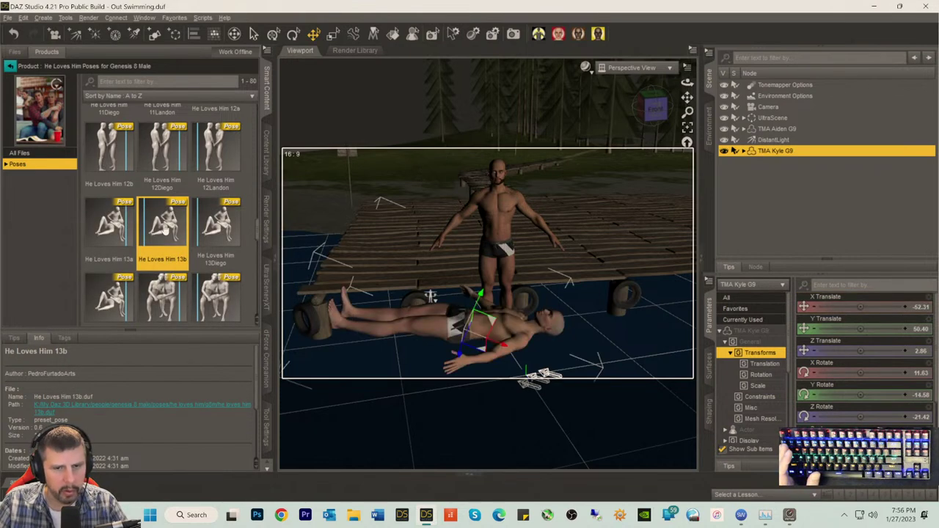
{"action": "left_click", "coordinate": [24, 16]}
{"action": "left_click", "coordinate": [38, 31]}
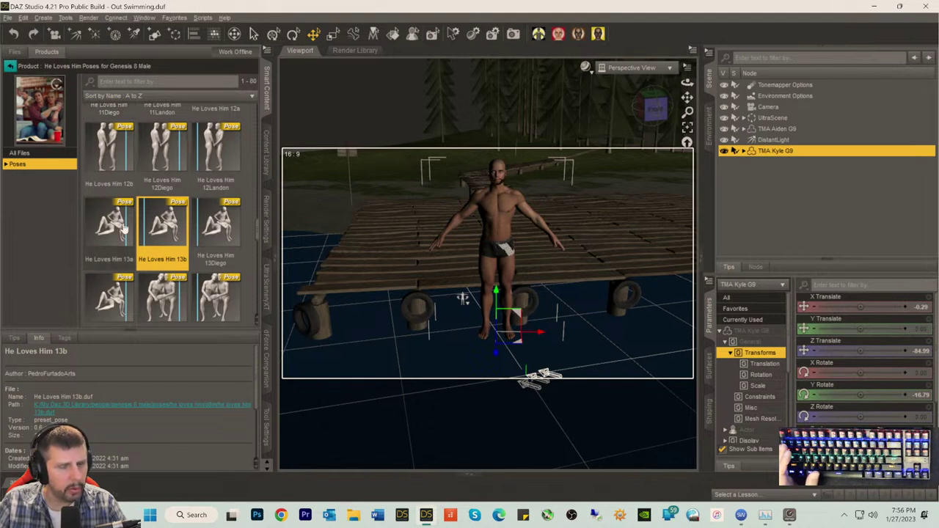
- Convert the He Loves Him 13a preset with the G3/G8>G9 Pose Converter and apply it to TMA Aiden G9
{"action": "left_click", "coordinate": [775, 130]}
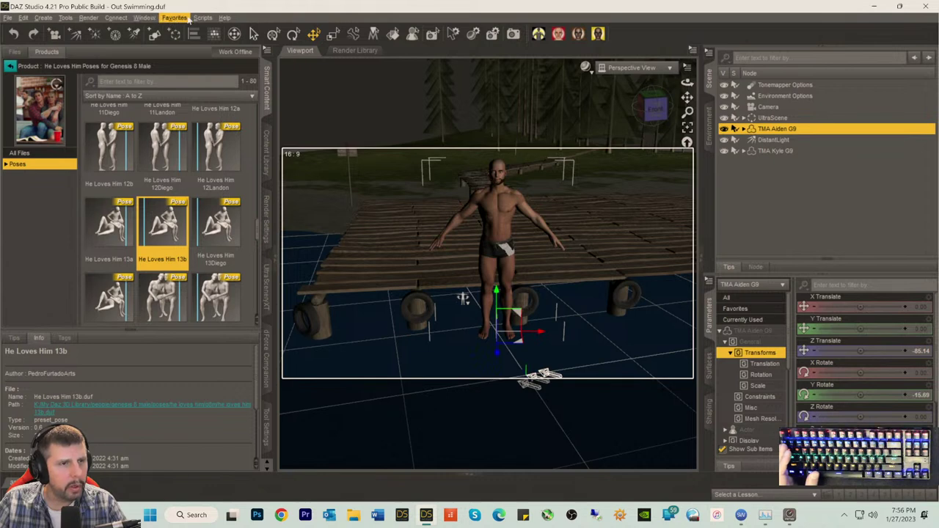
{"action": "left_click", "coordinate": [174, 18]}
{"action": "left_click", "coordinate": [221, 31]}
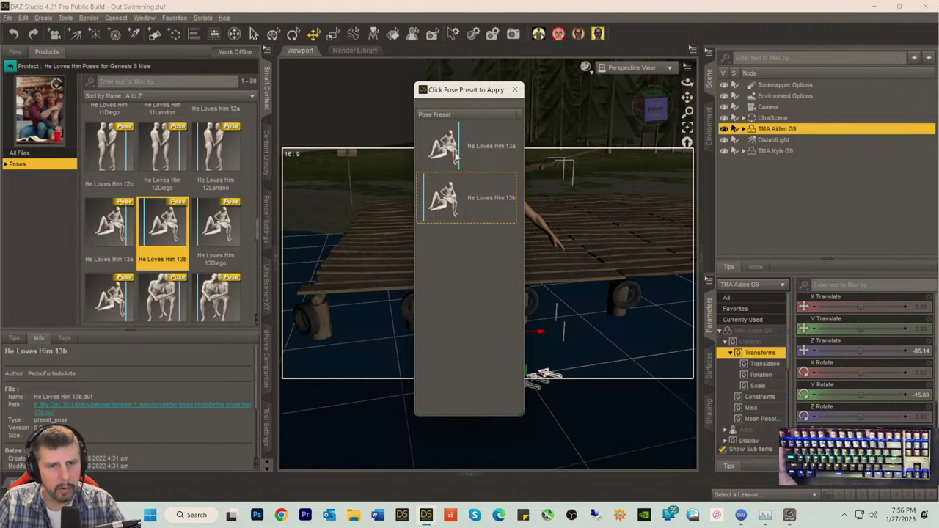
{"action": "left_click", "coordinate": [455, 152]}
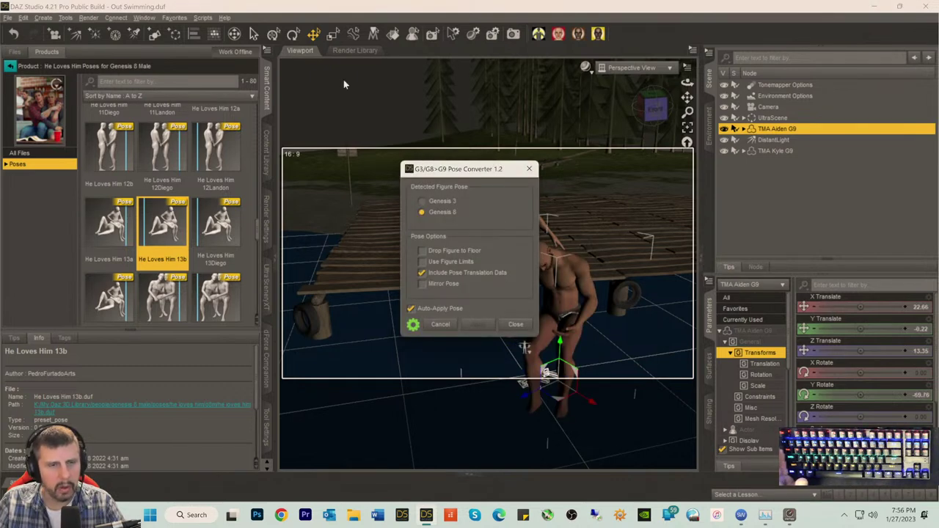
{"action": "left_click", "coordinate": [516, 324]}
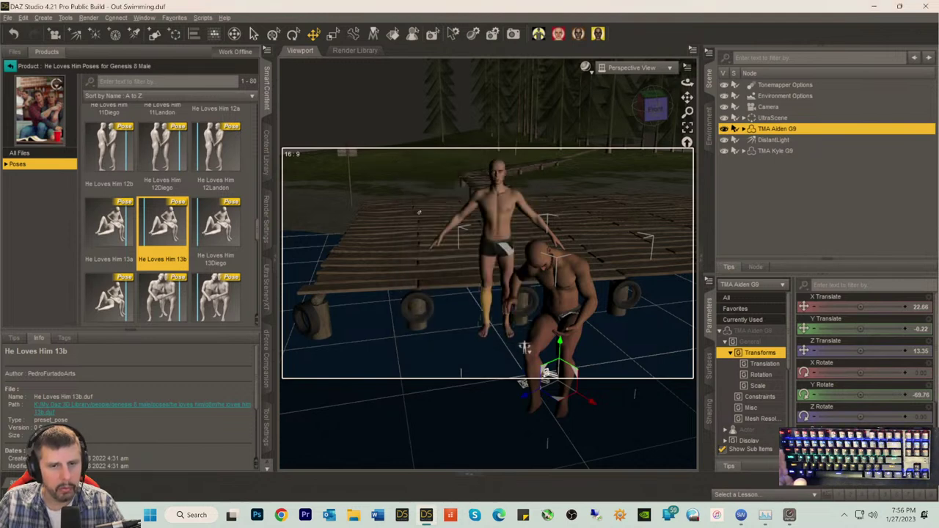
- Undo the last converted pose on TMA Aiden G9 and apply He Loves Him 13b to it with the G3/G8>G9 Pose Converter
{"action": "left_click", "coordinate": [23, 17]}
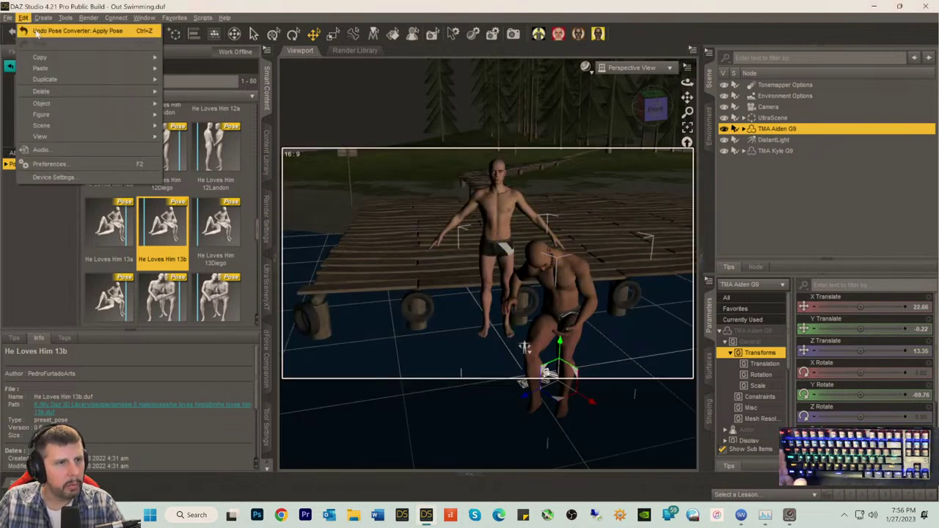
{"action": "left_click", "coordinate": [36, 31]}
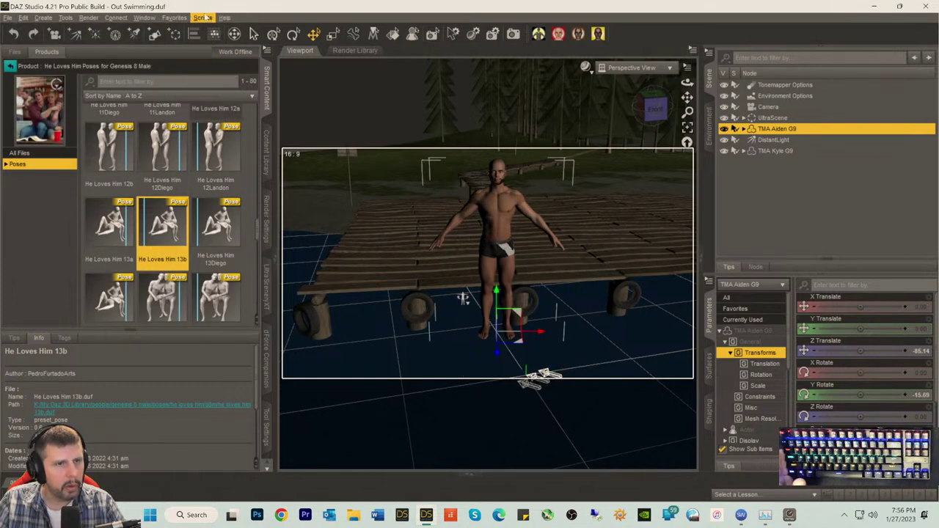
{"action": "left_click", "coordinate": [202, 18]}
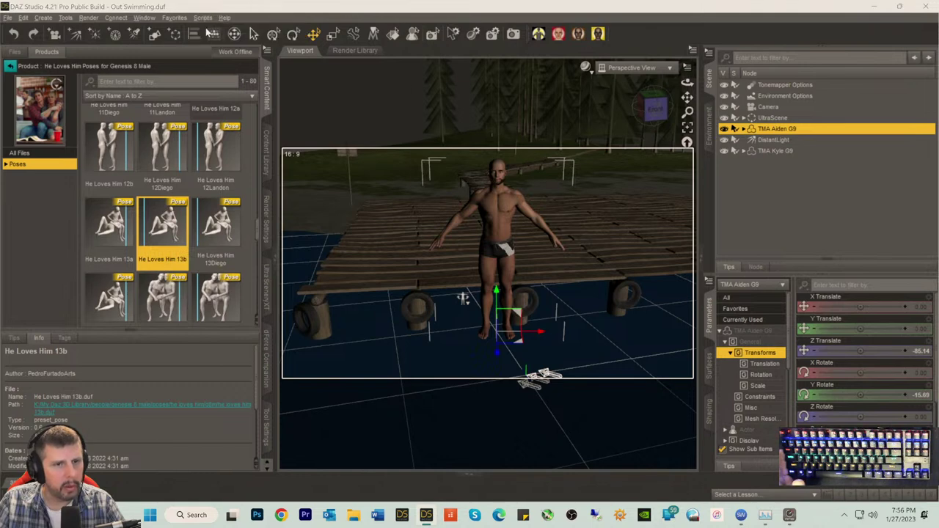
{"action": "left_click", "coordinate": [209, 31]}
{"action": "left_click", "coordinate": [457, 200]}
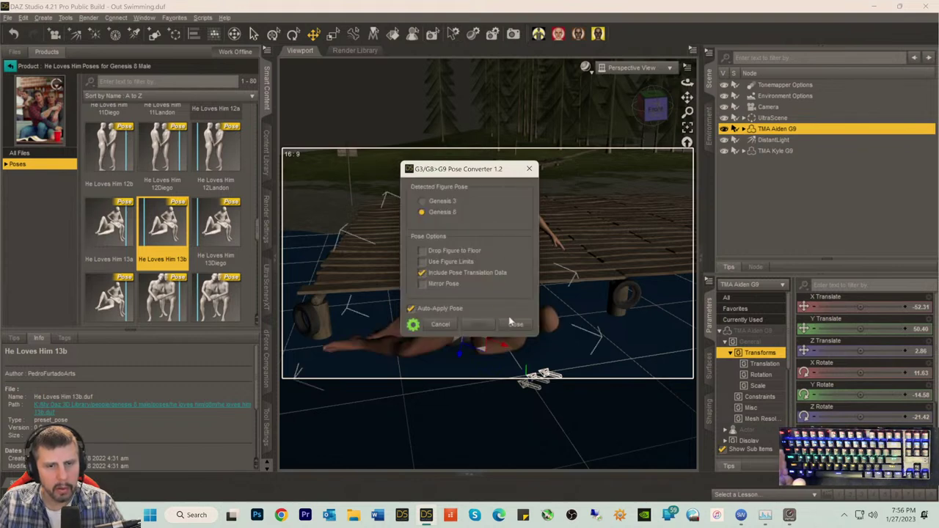
{"action": "left_click", "coordinate": [512, 326]}
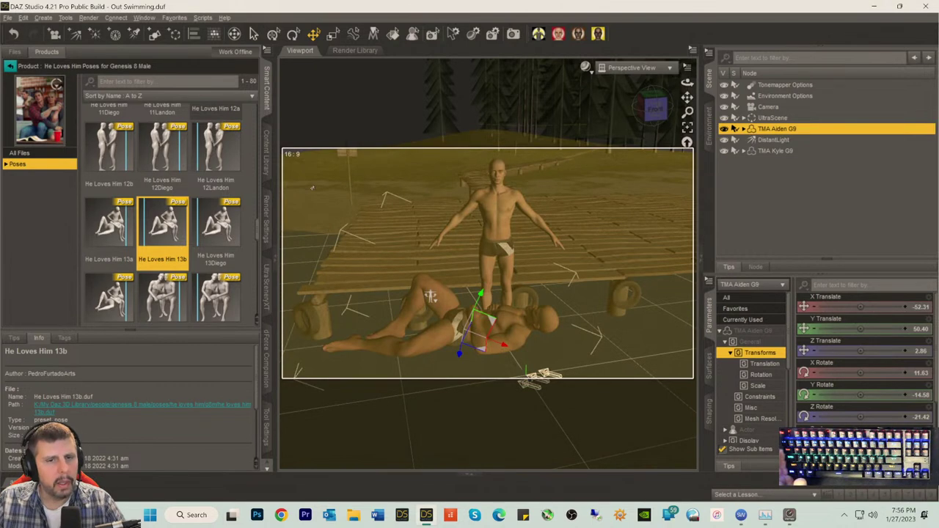
- Apply the He Loves Him 13a preset to TMA Kyle G9 with the pose converter
{"action": "left_click", "coordinate": [755, 151]}
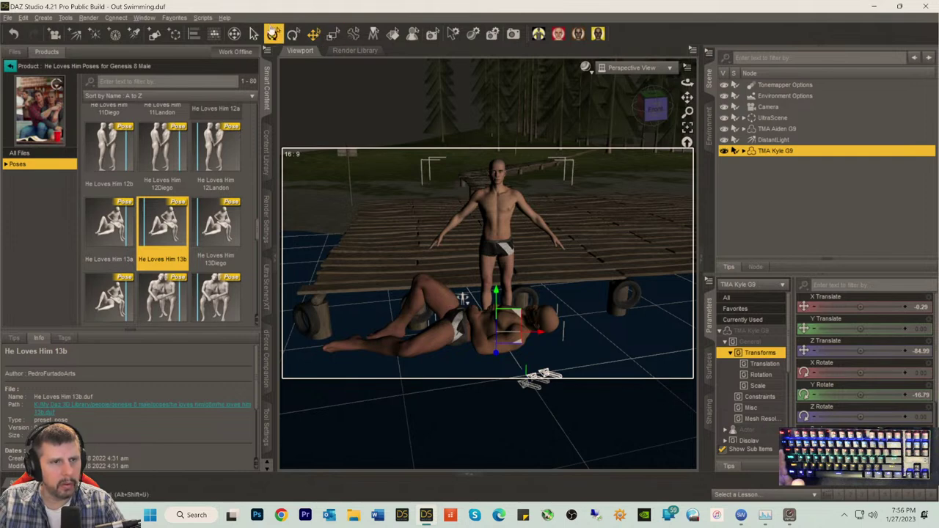
{"action": "left_click", "coordinate": [198, 33]}
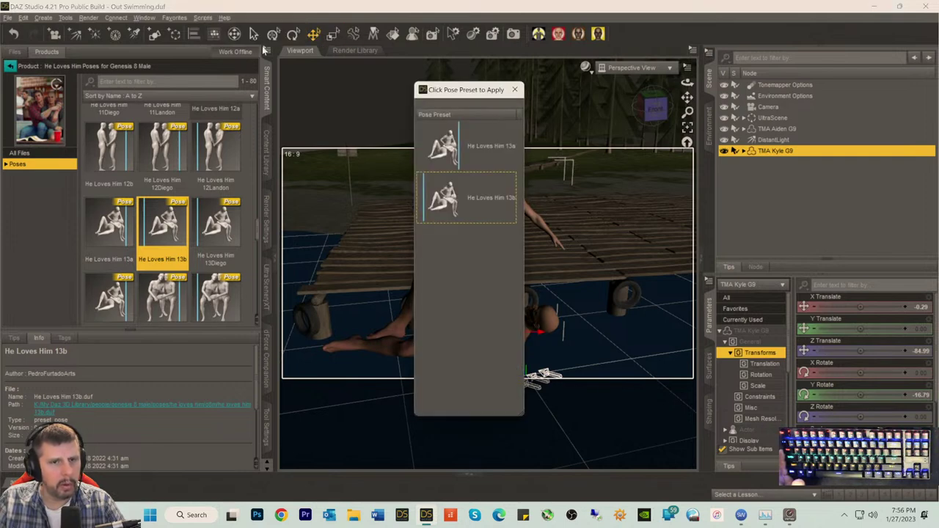
{"action": "left_click", "coordinate": [474, 161]}
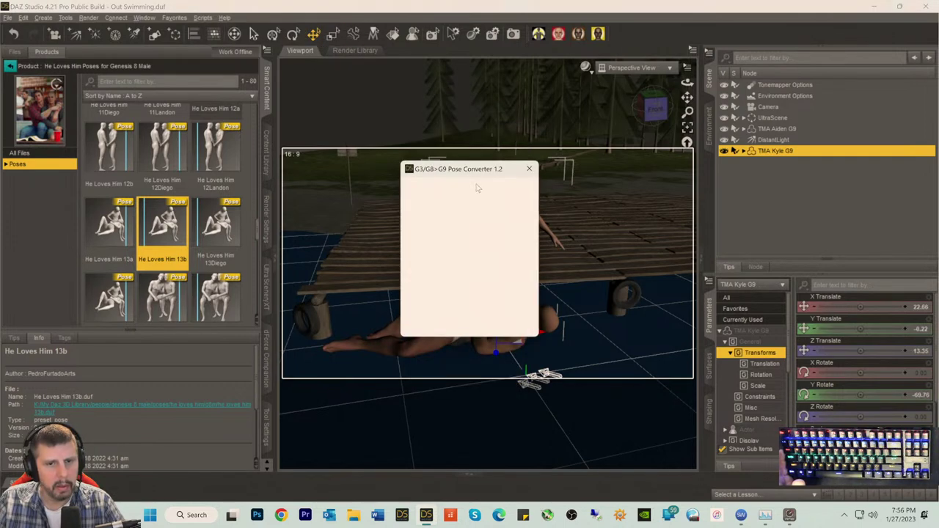
{"action": "left_click", "coordinate": [516, 325]}
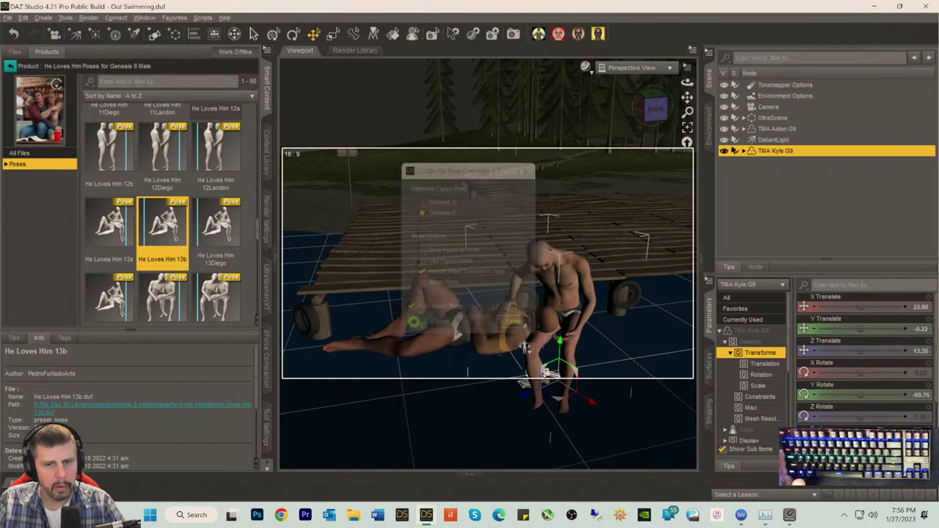
- Move TMA Kyle G9 to X -3.61, Y 2.83, Z -118.73 and TMA Aiden G9 to X -75.38, Y 57.85, Z -119.78 at the dock's edge
{"action": "left_click_drag", "start_coordinate": [524, 348], "coordinate": [450, 283]}
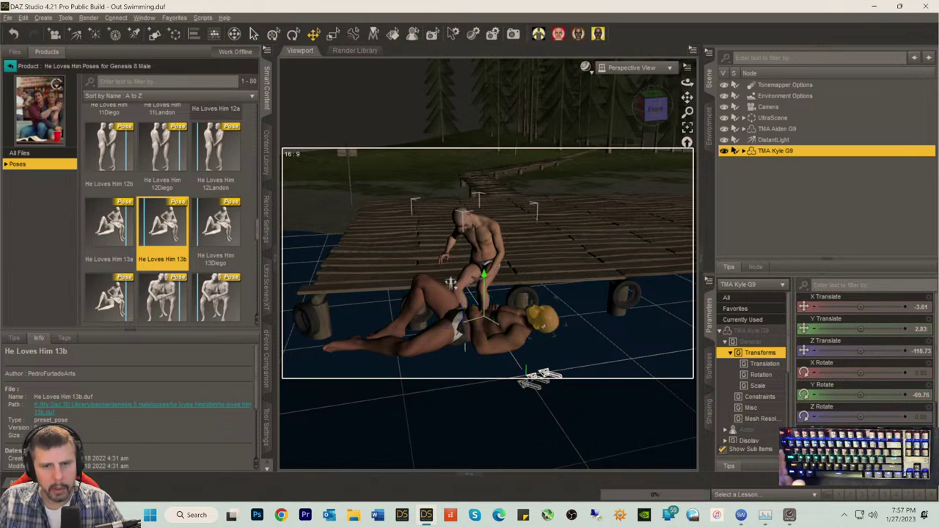
{"action": "left_click", "coordinate": [770, 129]}
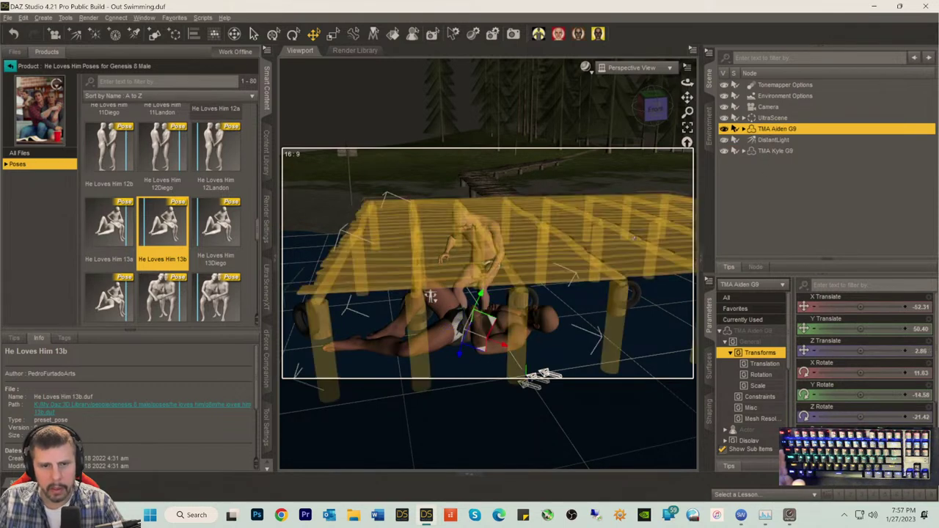
{"action": "left_click_drag", "start_coordinate": [430, 296], "coordinate": [380, 241]}
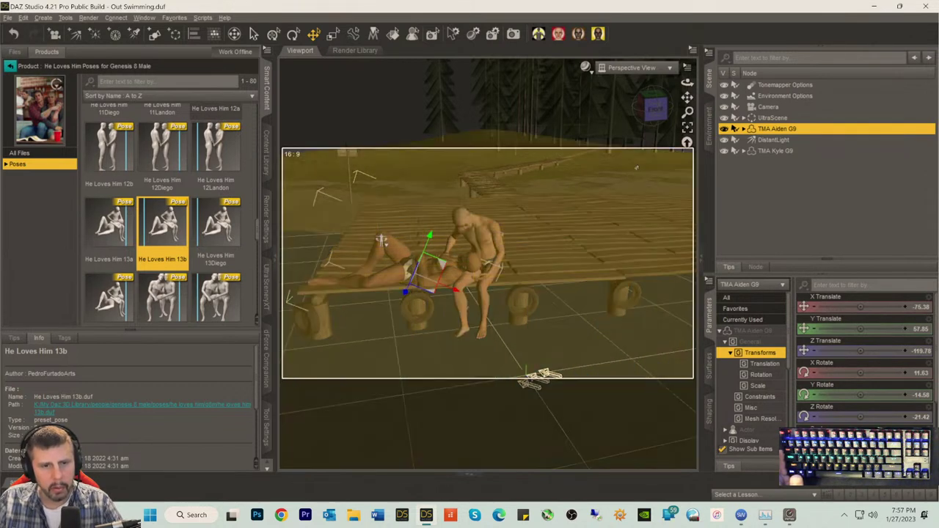
- Fine-tune TMA Kyle G9's seated placement against the lying figure with Y Rotate -65.67, X Translate -8.83 and Y Translate 3.59
{"action": "mouse_move", "coordinate": [644, 111]}
{"action": "left_mouse_down"}
{"action": "mouse_move", "coordinate": [651, 131]}
{"action": "mouse_move", "coordinate": [664, 125]}
{"action": "mouse_move", "coordinate": [652, 110]}
{"action": "left_mouse_up"}
{"action": "scroll", "coordinate": [462, 344], "scroll_direction": "up", "scroll_amount": 5}
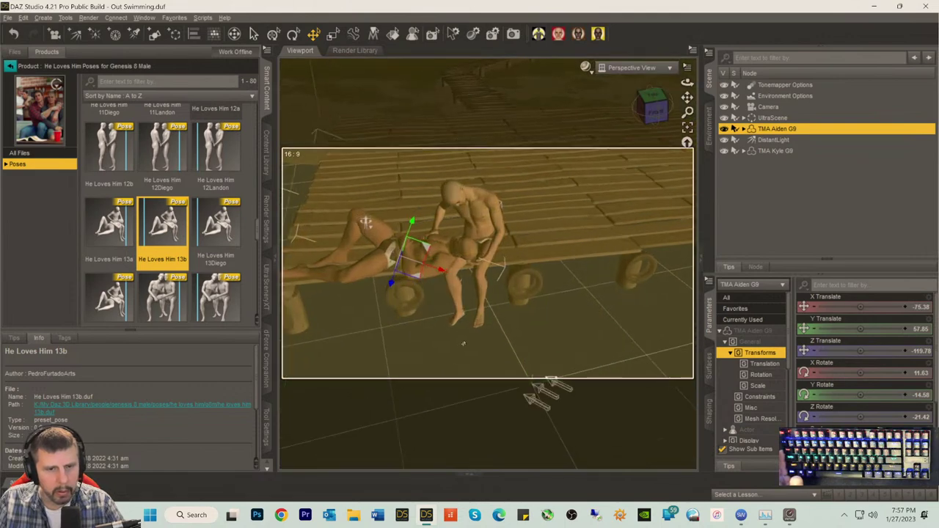
{"action": "scroll", "coordinate": [462, 345], "scroll_direction": "up", "scroll_amount": 3}
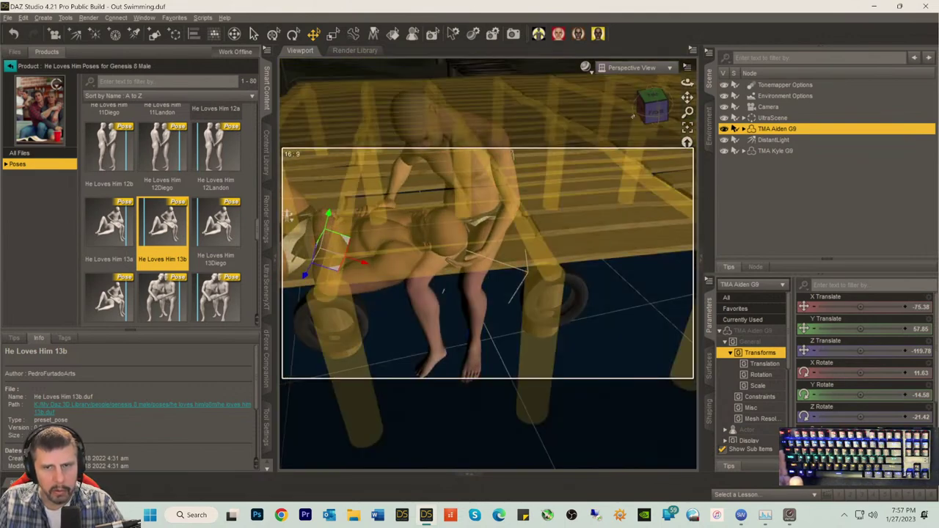
{"action": "left_click_drag", "start_coordinate": [301, 218], "coordinate": [424, 168]}
{"action": "left_click_drag", "start_coordinate": [689, 104], "coordinate": [690, 102]}
{"action": "left_click_drag", "start_coordinate": [423, 168], "coordinate": [422, 196]}
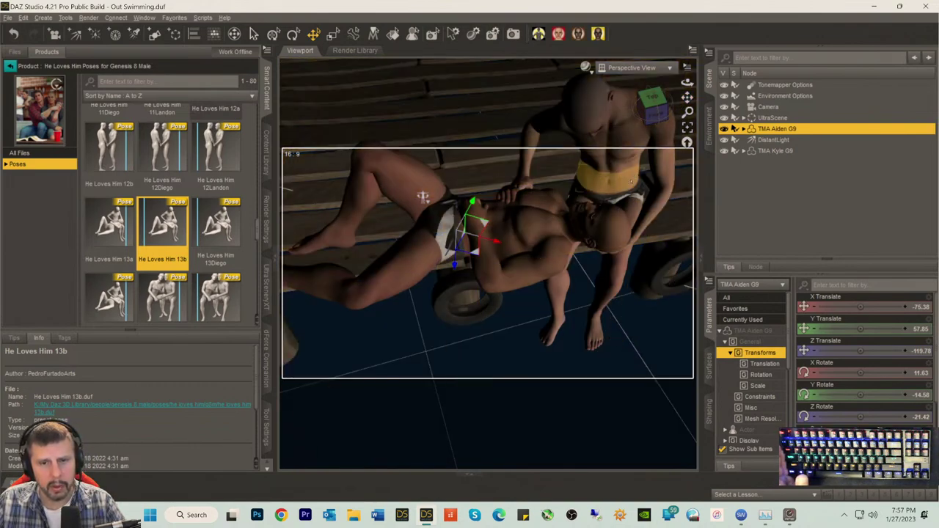
{"action": "left_click_drag", "start_coordinate": [424, 197], "coordinate": [356, 166]}
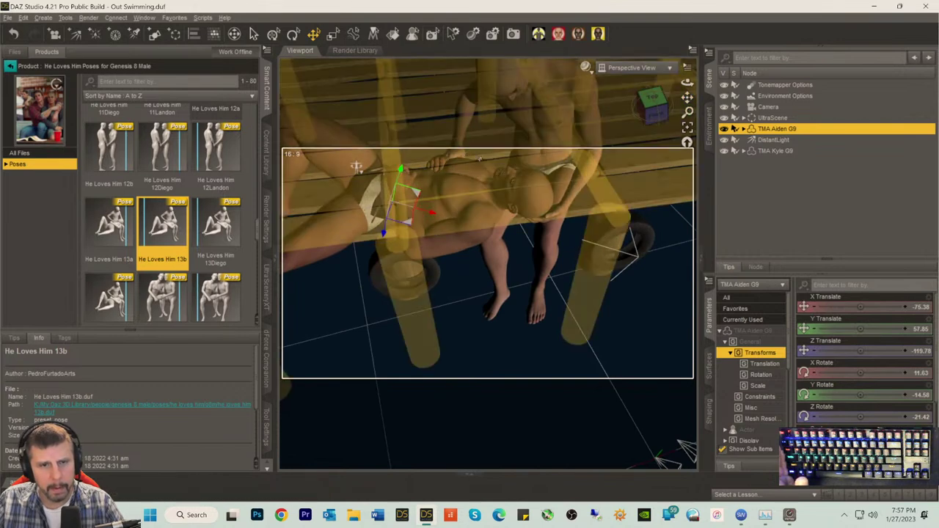
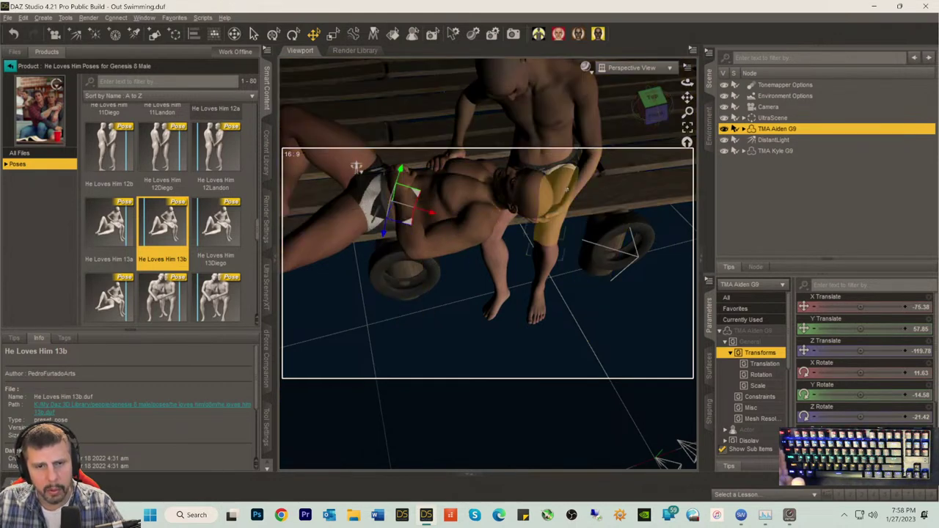
{"action": "left_click", "coordinate": [548, 147]}
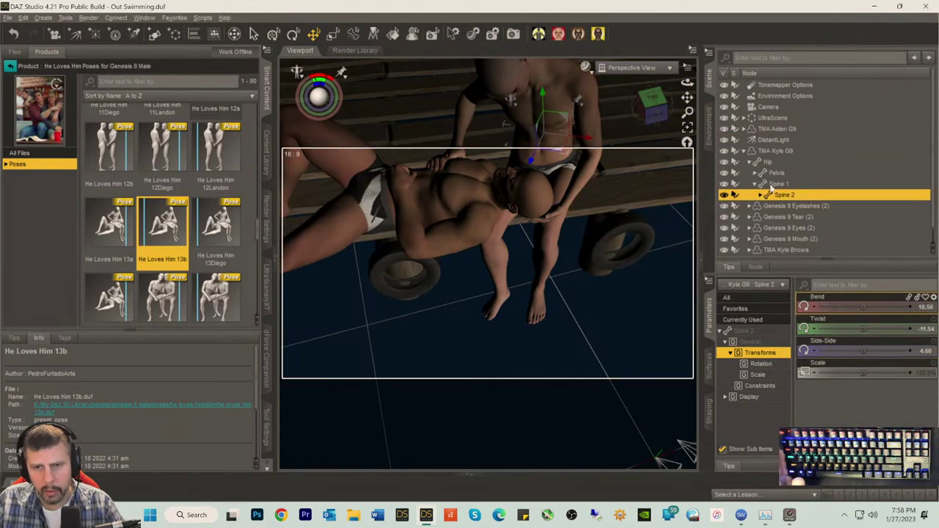
{"action": "left_click", "coordinate": [772, 152]}
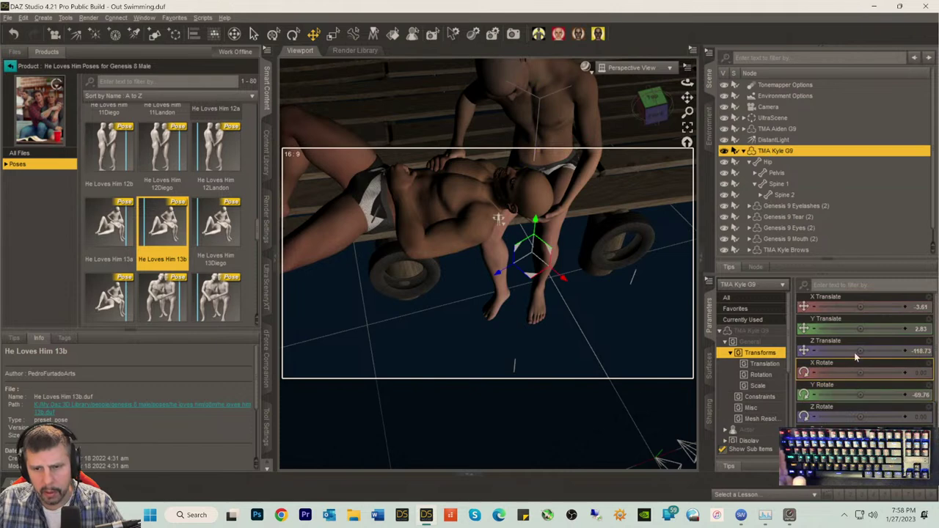
{"action": "left_click_drag", "start_coordinate": [864, 395], "coordinate": [873, 395]}
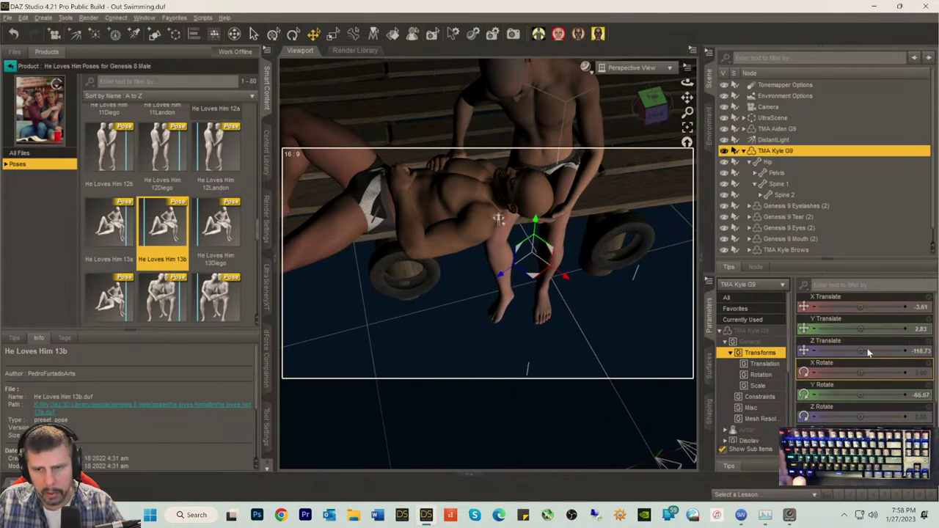
{"action": "left_click_drag", "start_coordinate": [860, 307], "coordinate": [844, 307]}
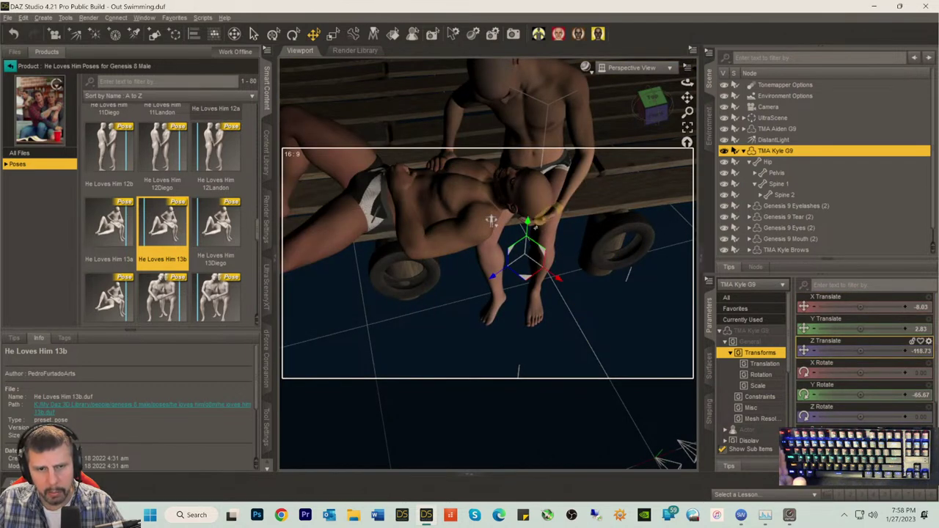
{"action": "left_click_drag", "start_coordinate": [491, 221], "coordinate": [490, 211]}
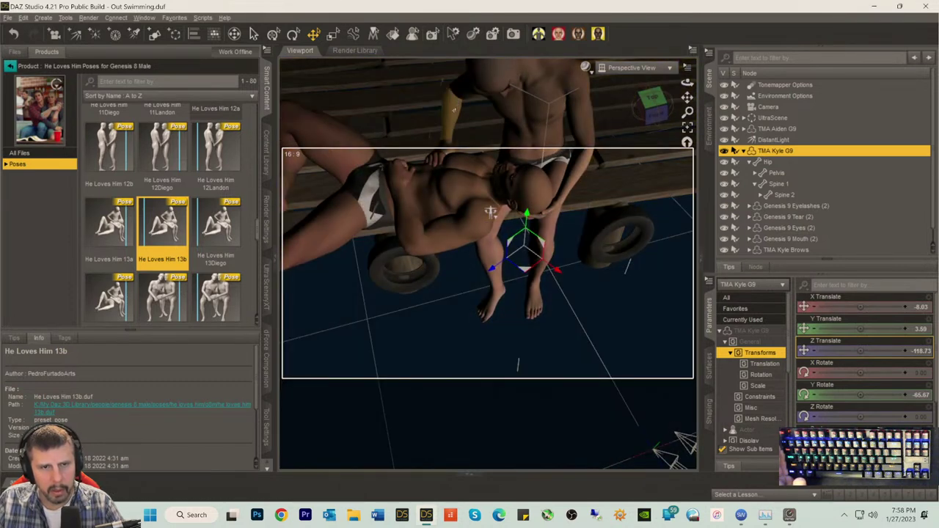
- Adjust TMA Kyle G9's right arm, setting the upper arm's Bend to -7.89 and the forearm's Bend to 92.22
{"action": "left_click", "coordinate": [491, 211]}
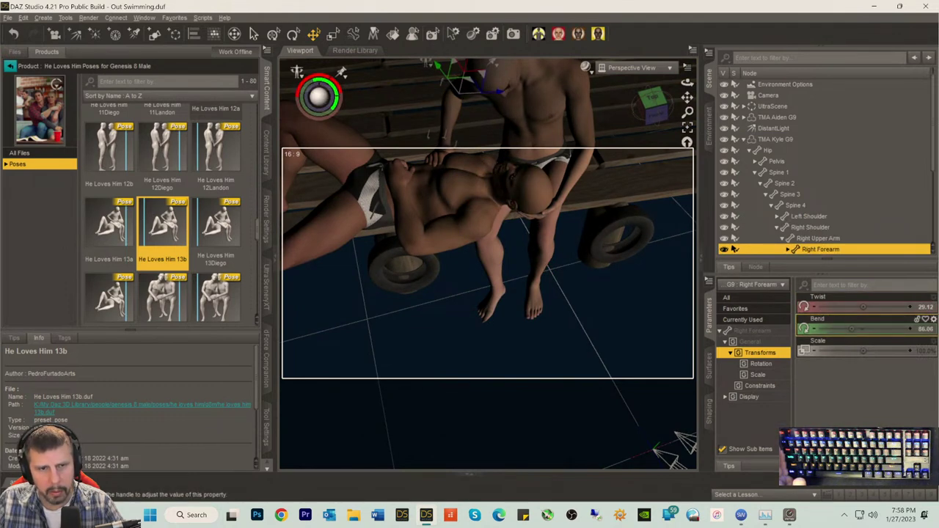
{"action": "left_click_drag", "start_coordinate": [863, 329], "coordinate": [881, 329]}
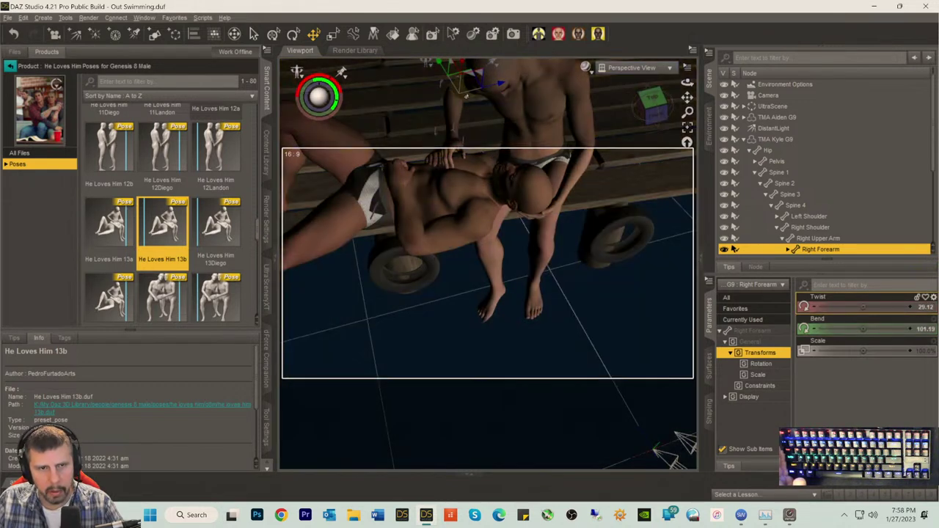
{"action": "left_click", "coordinate": [818, 238]}
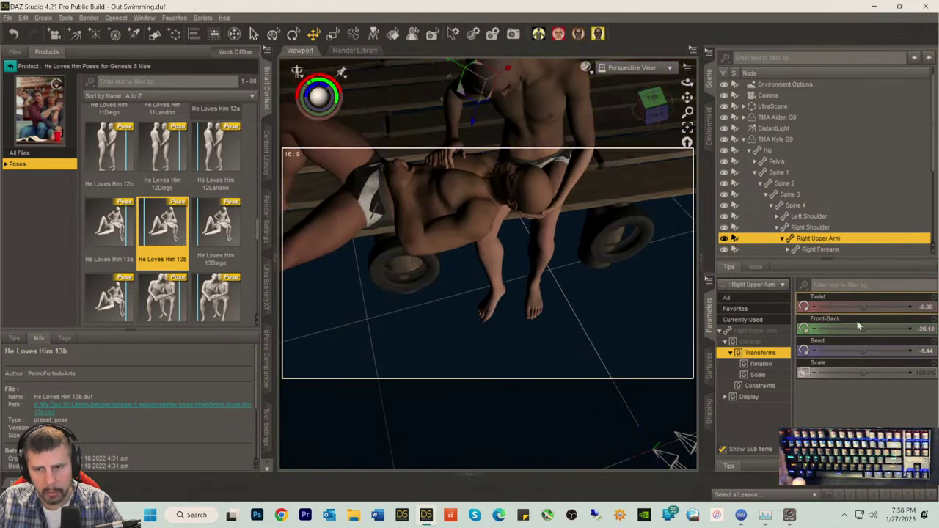
{"action": "mouse_move", "coordinate": [863, 351]}
{"action": "left_mouse_down"}
{"action": "mouse_move", "coordinate": [872, 350]}
{"action": "mouse_move", "coordinate": [849, 351]}
{"action": "left_mouse_up"}
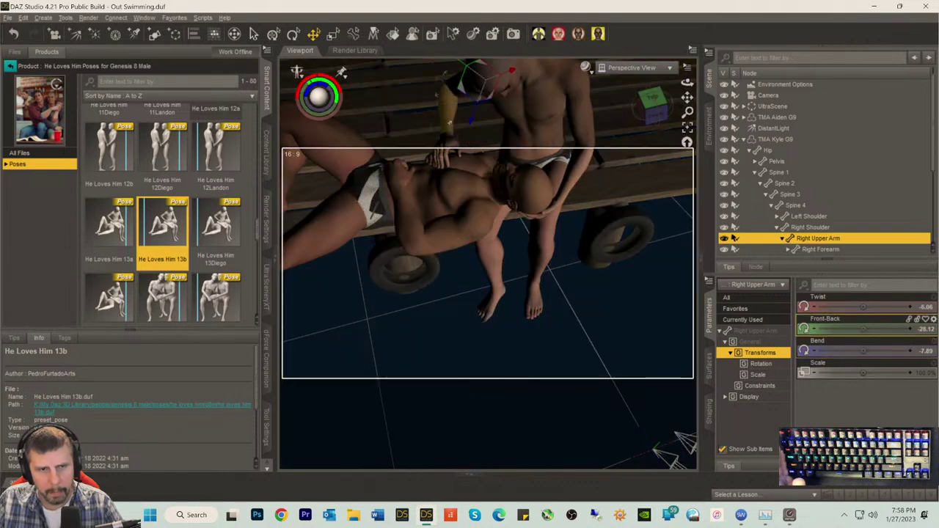
{"action": "left_click", "coordinate": [450, 125]}
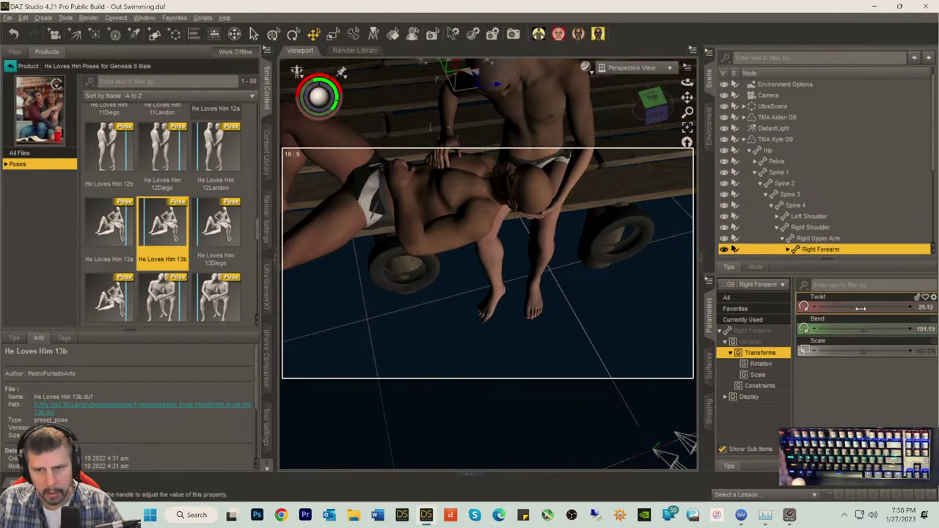
{"action": "left_click_drag", "start_coordinate": [863, 329], "coordinate": [847, 329]}
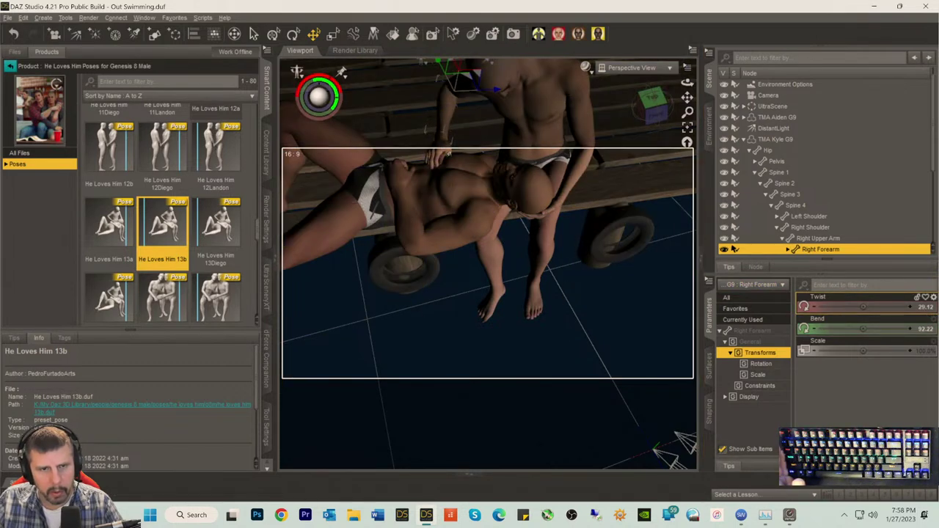
- Hide TMA Kyle G9 in the scene to expose TMA Aiden G9's lying pose from above
{"action": "left_click", "coordinate": [517, 213]}
{"action": "left_click_drag", "start_coordinate": [663, 117], "coordinate": [633, 127]}
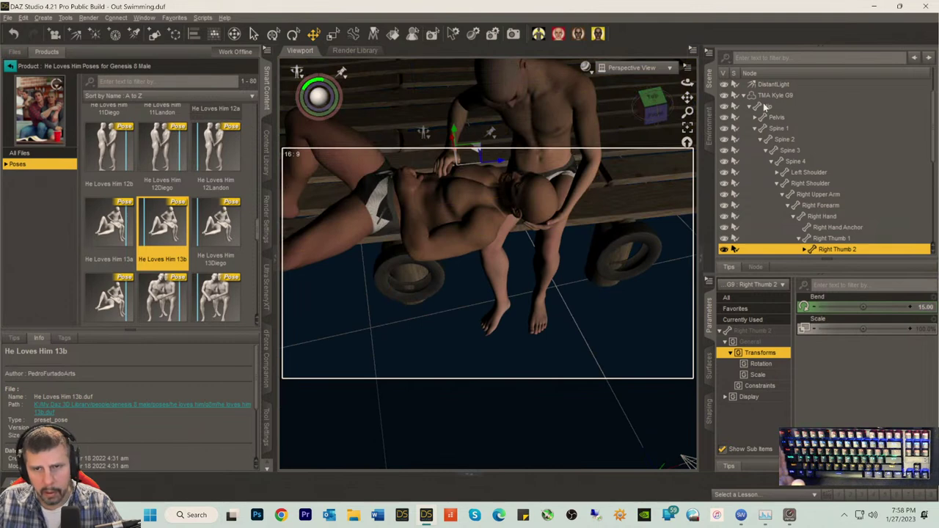
{"action": "left_click", "coordinate": [770, 95]}
{"action": "scroll", "coordinate": [811, 188], "scroll_direction": "down", "scroll_amount": 10}
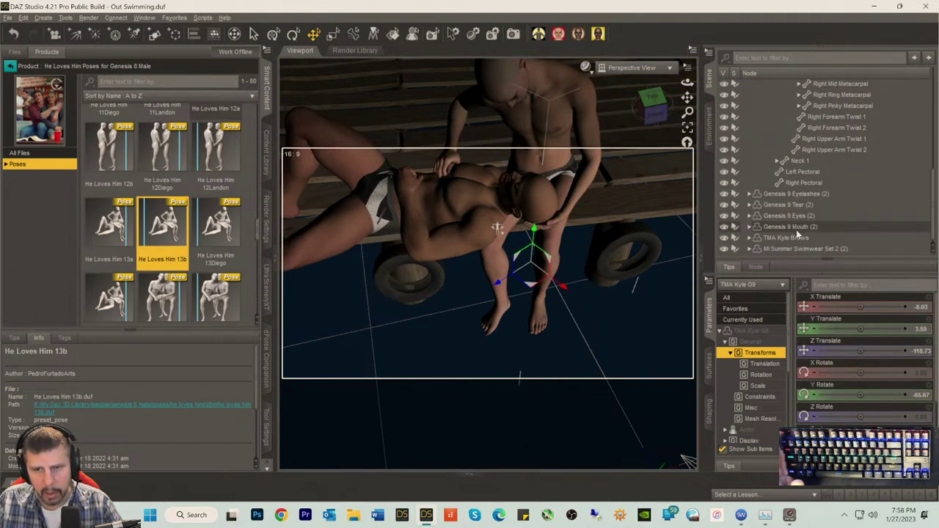
{"action": "scroll", "coordinate": [772, 250], "scroll_direction": "up", "scroll_amount": 10}
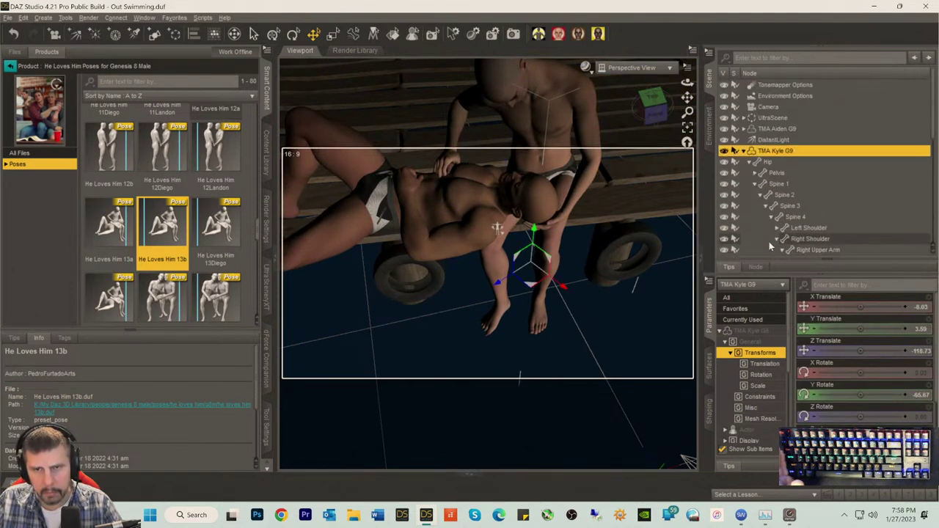
{"action": "left_click", "coordinate": [771, 129]}
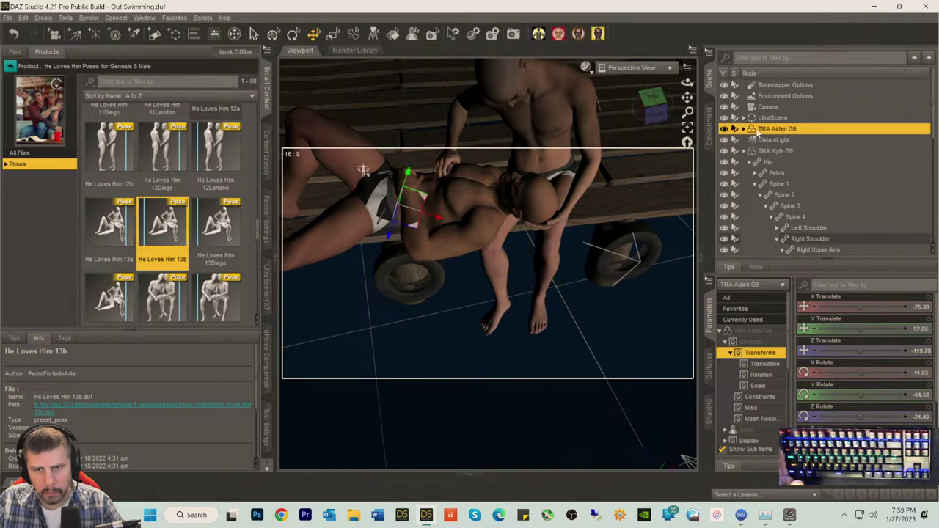
{"action": "left_click", "coordinate": [763, 151]}
{"action": "left_click", "coordinate": [724, 151]}
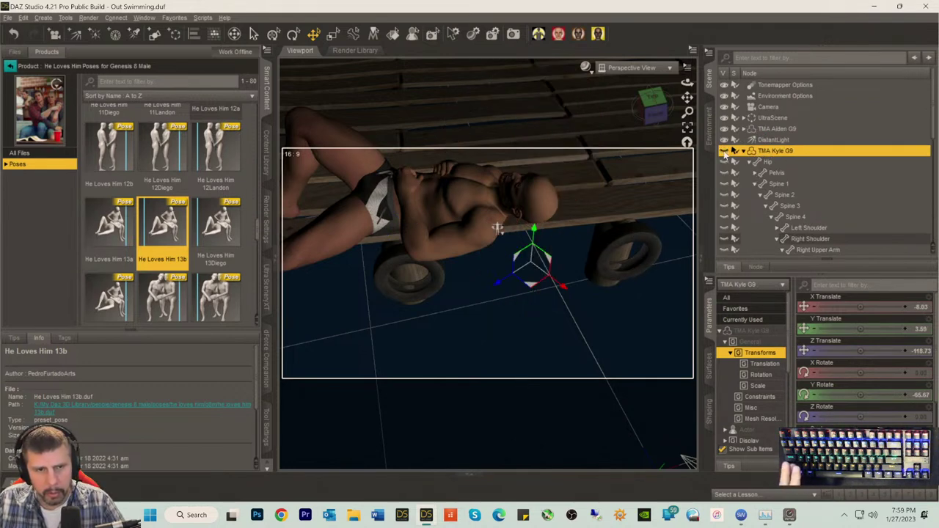
{"action": "left_click", "coordinate": [657, 108]}
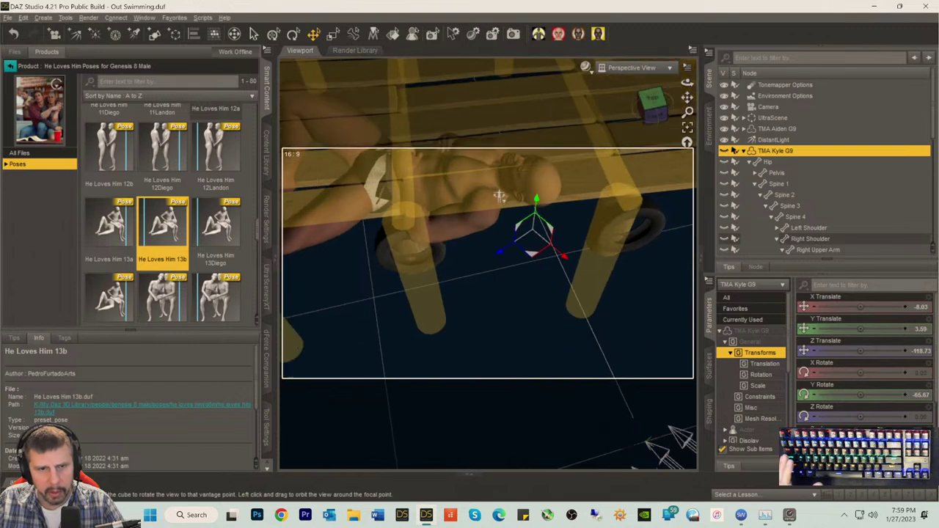
{"action": "left_click_drag", "start_coordinate": [493, 133], "coordinate": [513, 231]}
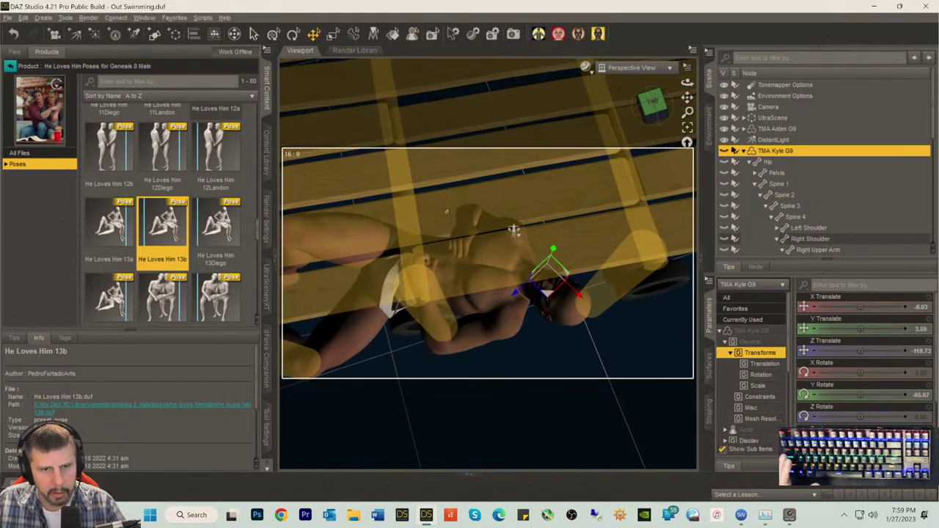
- Set the Twist of TMA Aiden G9's right upper arm to 9.56 and make TMA Kyle G9 visible again
{"action": "left_click", "coordinate": [514, 230]}
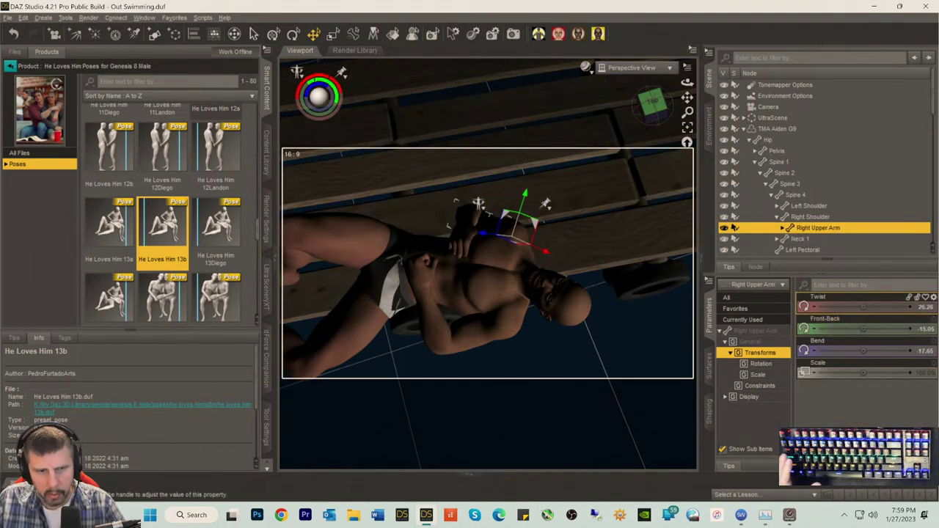
{"action": "left_click_drag", "start_coordinate": [855, 307], "coordinate": [844, 307]}
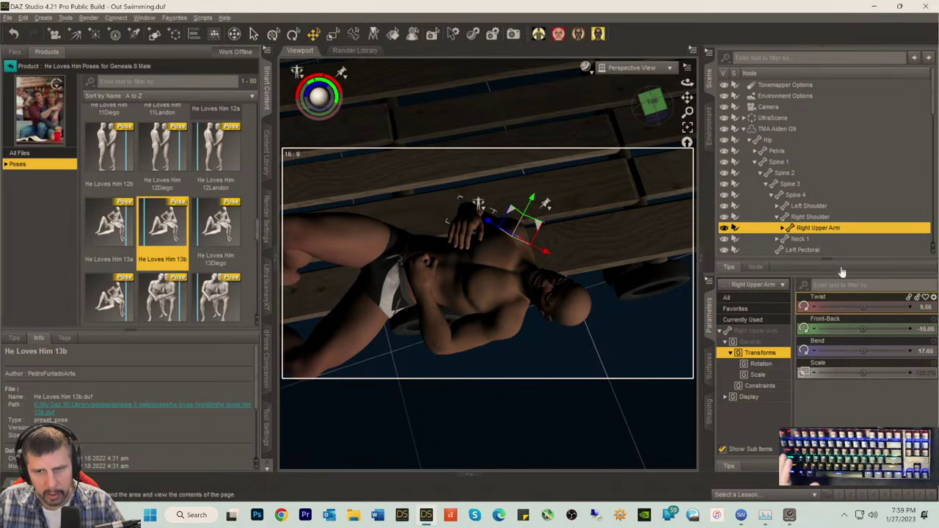
{"action": "scroll", "coordinate": [798, 183], "scroll_direction": "down", "scroll_amount": 3}
{"action": "scroll", "coordinate": [797, 183], "scroll_direction": "down", "scroll_amount": 4}
{"action": "left_click", "coordinate": [792, 140]}
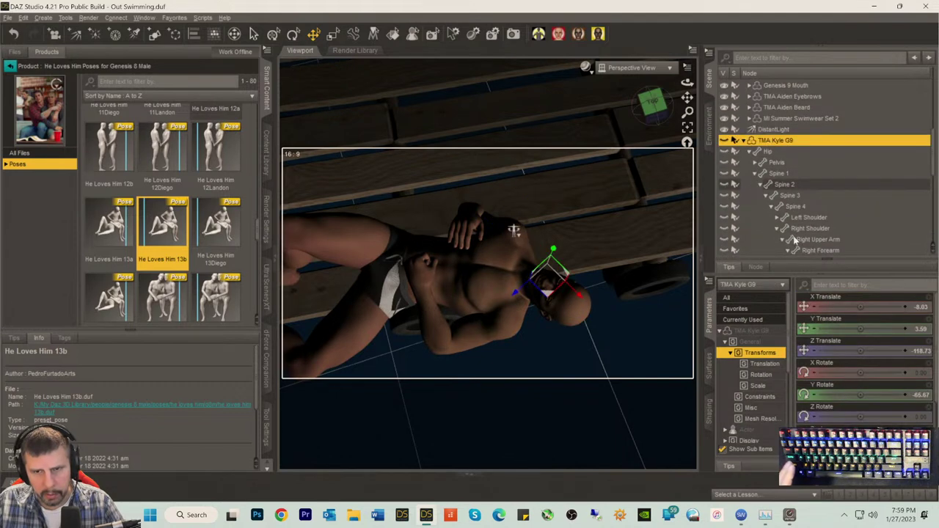
{"action": "left_click", "coordinate": [724, 140]}
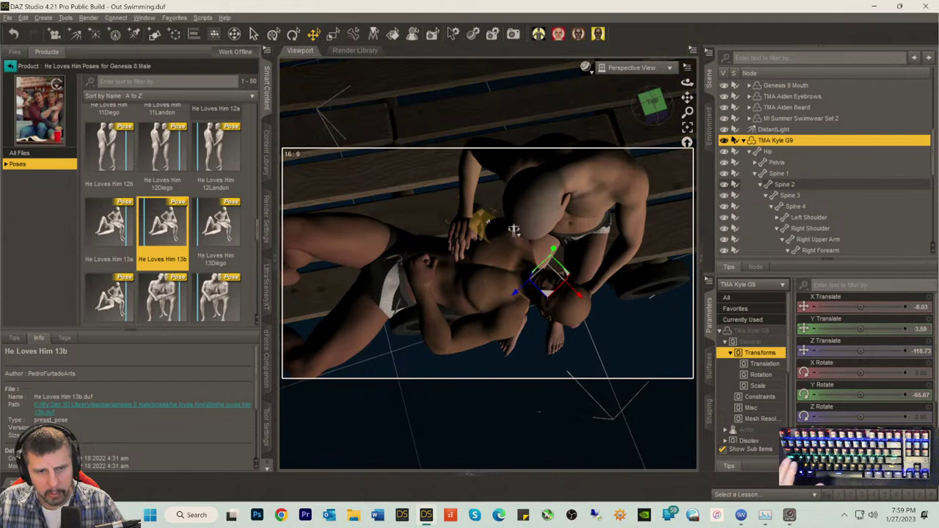
- Refine TMA Aiden G9's right upper arm under the seated figure's hand with Bend 18.19 and Twist 17.92
{"action": "left_click", "coordinate": [514, 231]}
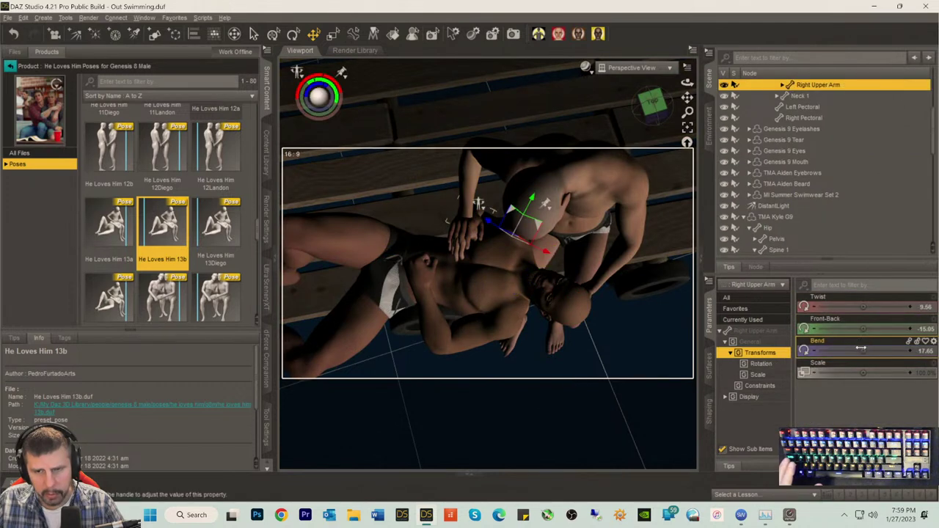
{"action": "mouse_move", "coordinate": [863, 350]}
{"action": "left_mouse_down"}
{"action": "mouse_move", "coordinate": [875, 350]}
{"action": "mouse_move", "coordinate": [863, 350]}
{"action": "left_mouse_up"}
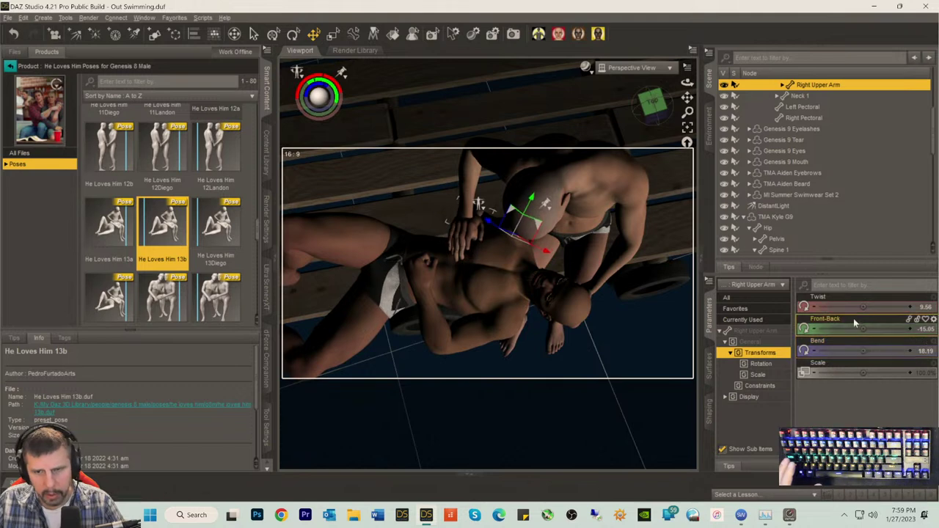
{"action": "left_click_drag", "start_coordinate": [862, 307], "coordinate": [878, 306]}
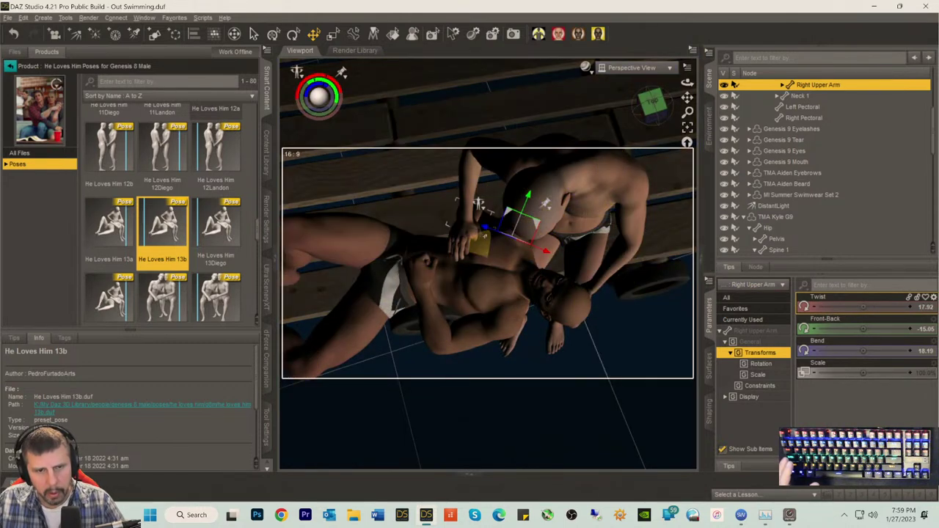
- Adjust TMA Aiden G9's right fingers: Right Thumb 1 Bend 12.72 and Up-Down -10.98, Right Index 2 Bend 12.02
{"action": "left_click", "coordinate": [475, 209]}
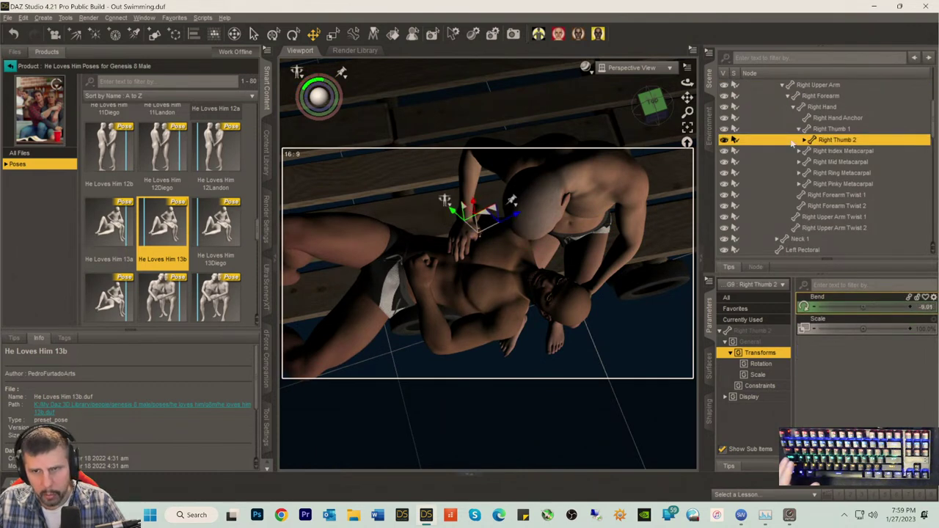
{"action": "left_click", "coordinate": [824, 130]}
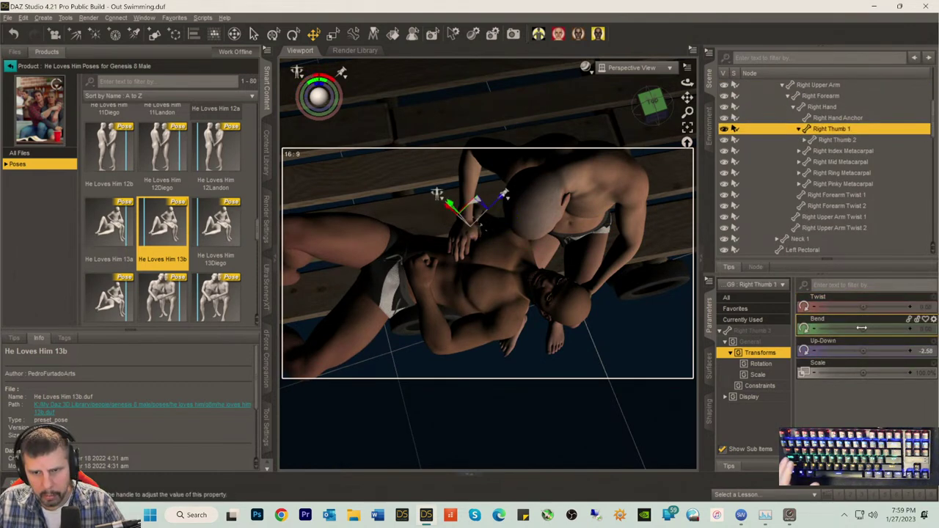
{"action": "left_click_drag", "start_coordinate": [870, 328], "coordinate": [880, 328]}
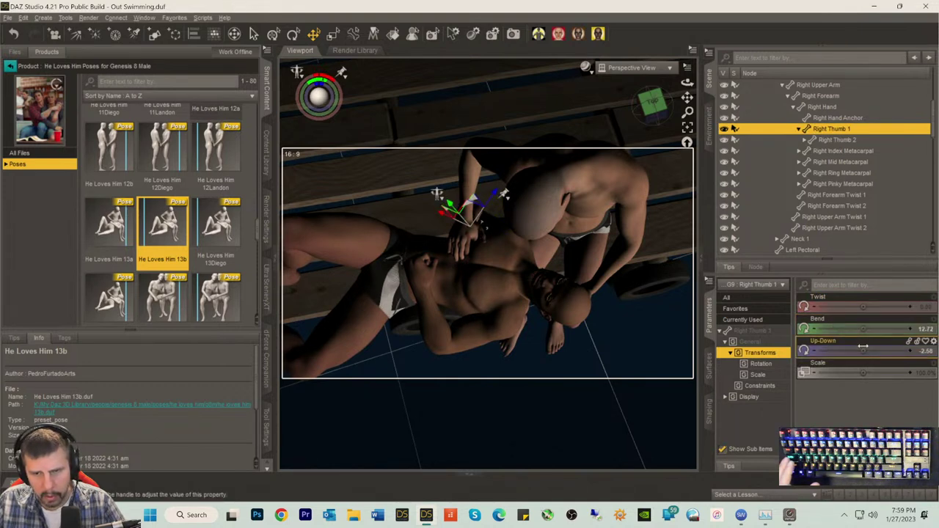
{"action": "left_click_drag", "start_coordinate": [865, 350], "coordinate": [860, 351]}
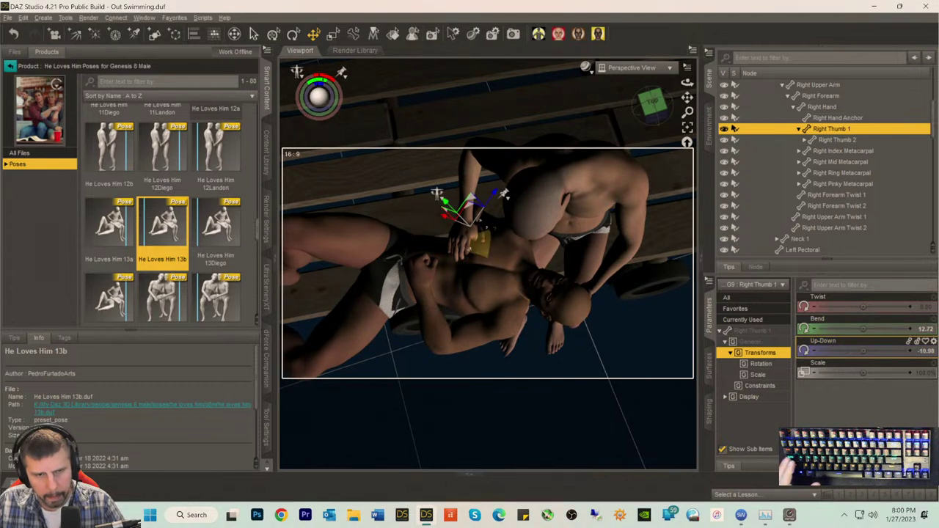
{"action": "left_click", "coordinate": [433, 212]}
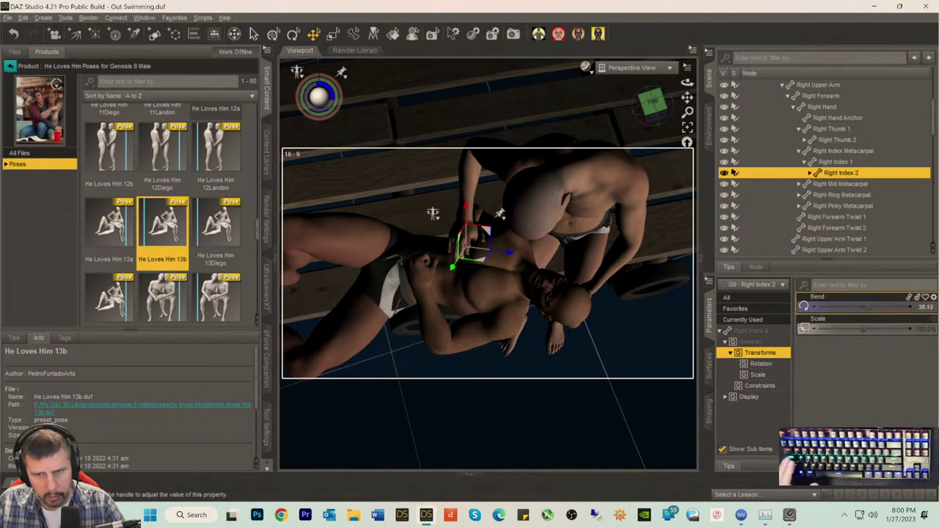
{"action": "left_click_drag", "start_coordinate": [872, 307], "coordinate": [845, 306]}
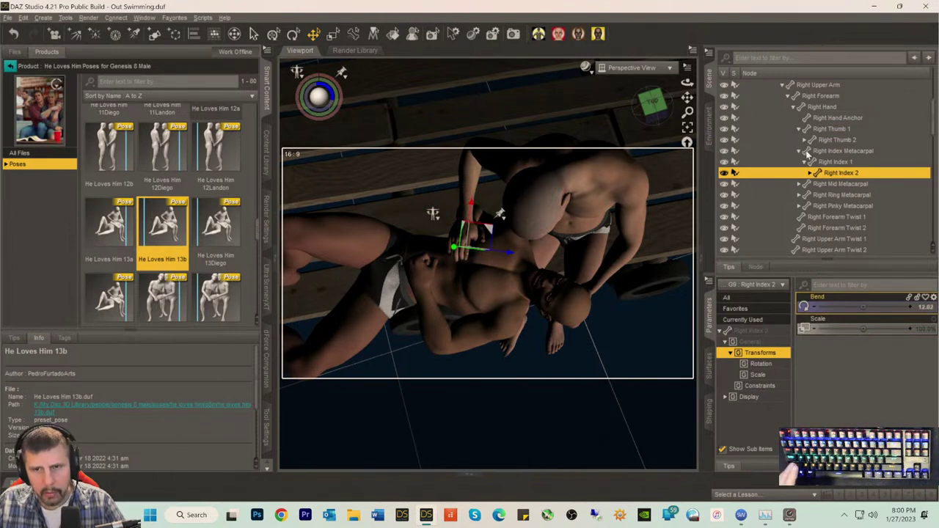
- Hide TMA Kyle G9 in the scene to expose TMA Aiden G9's right hand
{"action": "scroll", "coordinate": [806, 151], "scroll_direction": "up", "scroll_amount": 5}
{"action": "scroll", "coordinate": [804, 148], "scroll_direction": "down", "scroll_amount": 2}
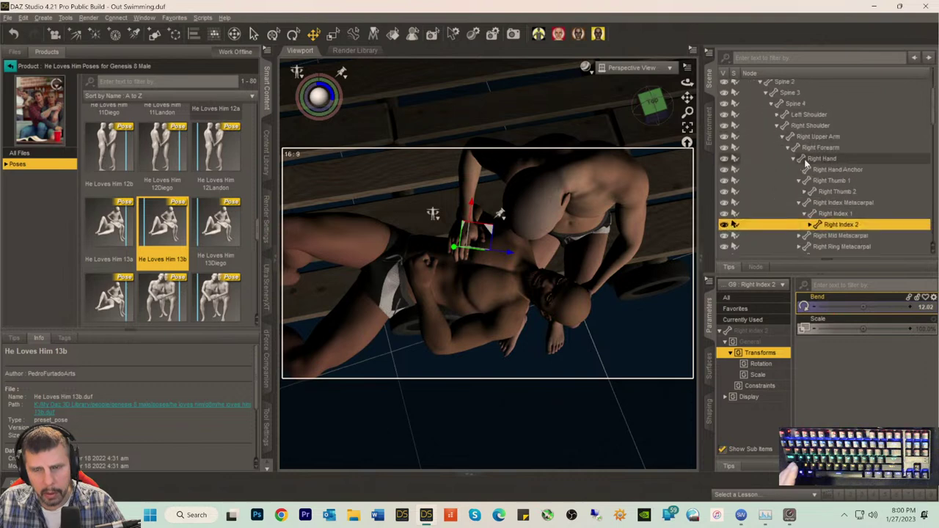
{"action": "scroll", "coordinate": [803, 156], "scroll_direction": "up", "scroll_amount": 4}
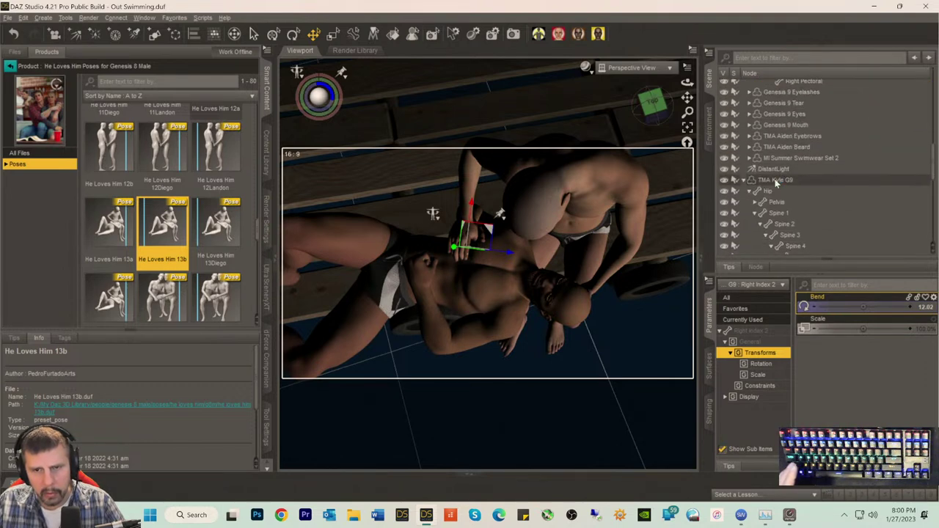
{"action": "left_click", "coordinate": [777, 181]}
{"action": "left_click", "coordinate": [724, 180]}
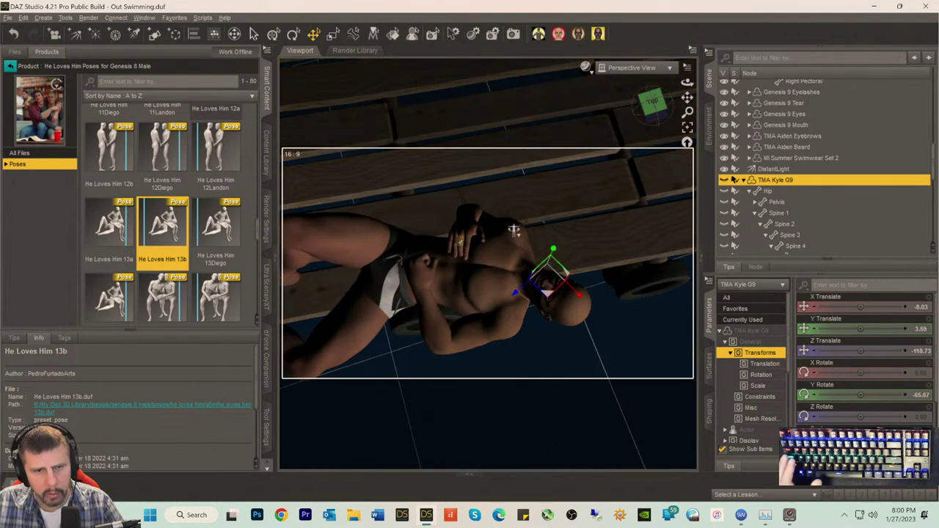
- Frame TMA Aiden G9's right hand up close and set Right Mid 1's Bend to 24.85
{"action": "left_click", "coordinate": [513, 231]}
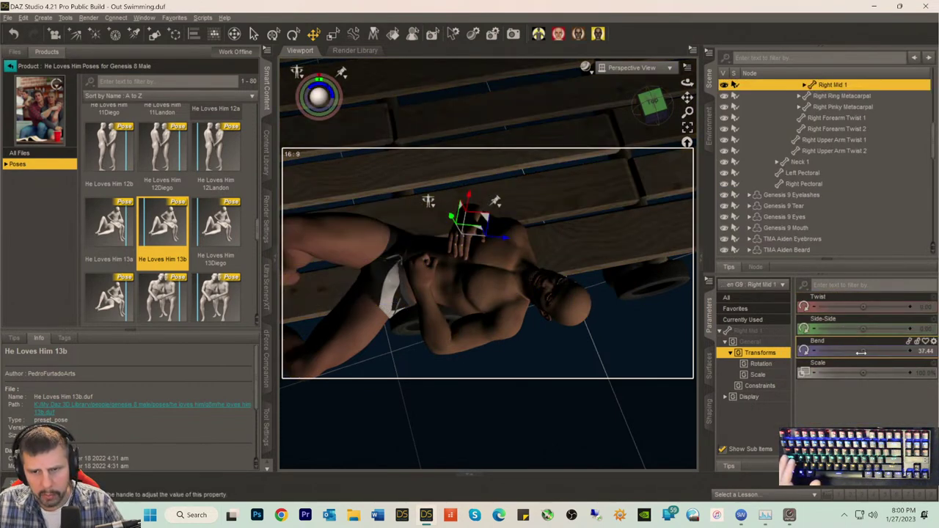
{"action": "left_click_drag", "start_coordinate": [872, 350], "coordinate": [847, 350]}
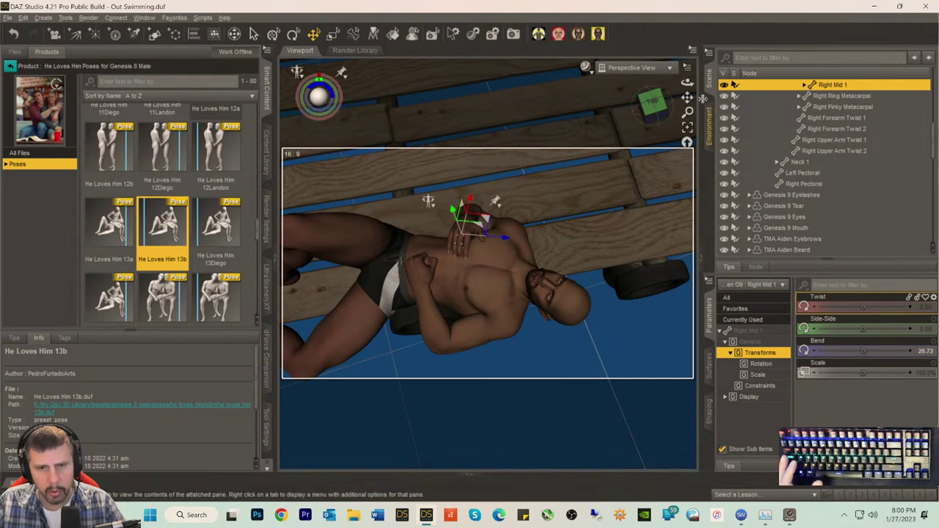
{"action": "left_click", "coordinate": [688, 126]}
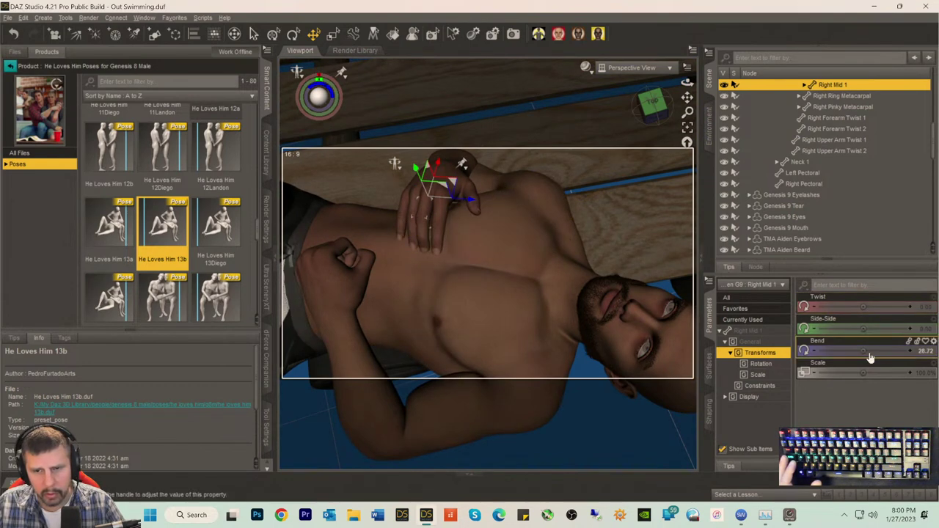
{"action": "left_click_drag", "start_coordinate": [871, 349], "coordinate": [862, 350]}
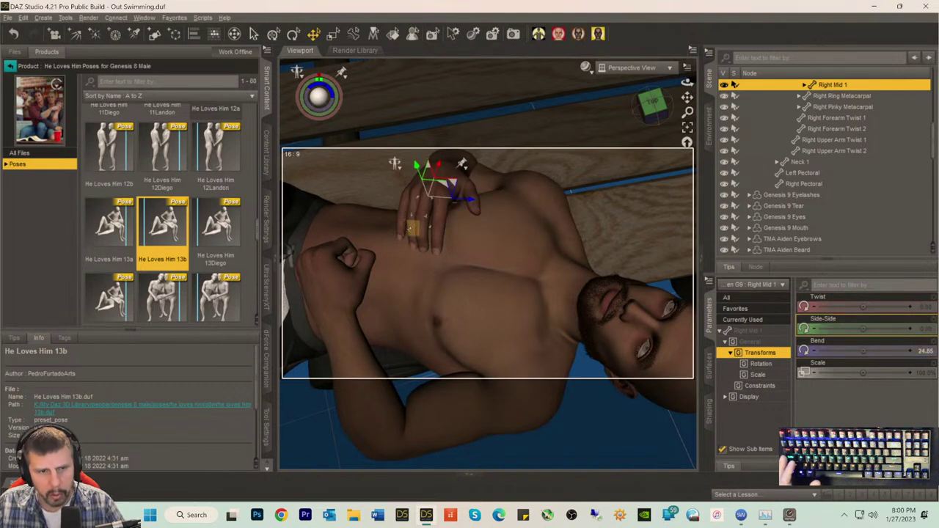
- Reduce the Bend of TMA Aiden G9's Right Ring 2 slightly and set Right Index 2's Bend to 6.15
{"action": "left_click", "coordinate": [432, 223]}
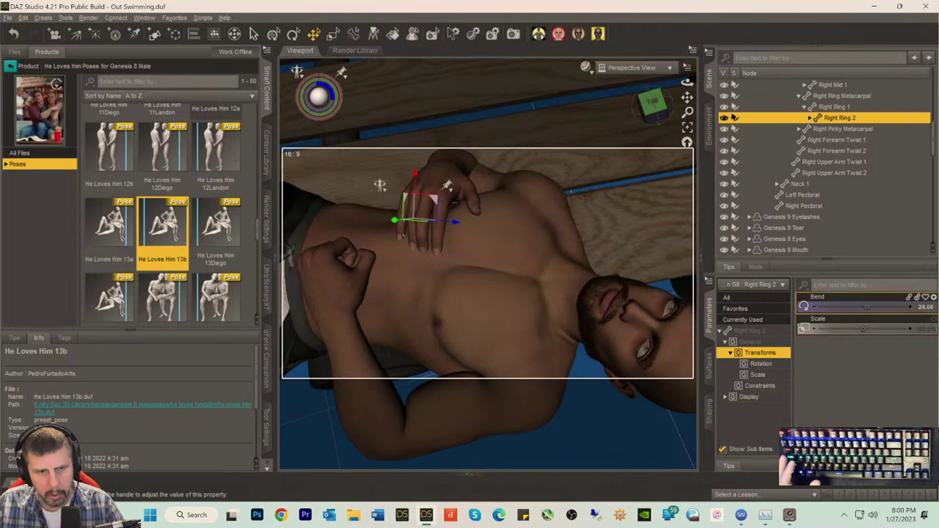
{"action": "left_click_drag", "start_coordinate": [865, 305], "coordinate": [854, 306]}
{"action": "left_click", "coordinate": [451, 221]}
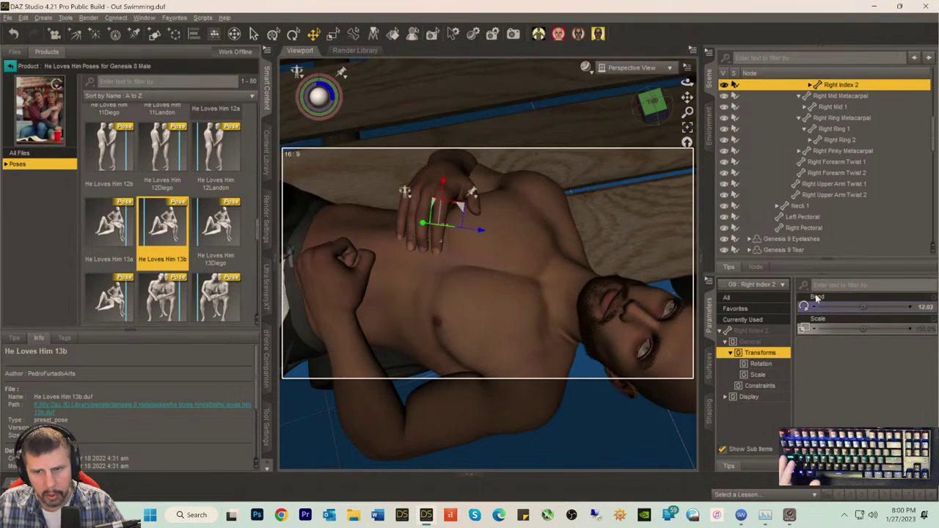
{"action": "left_click_drag", "start_coordinate": [875, 306], "coordinate": [868, 306]}
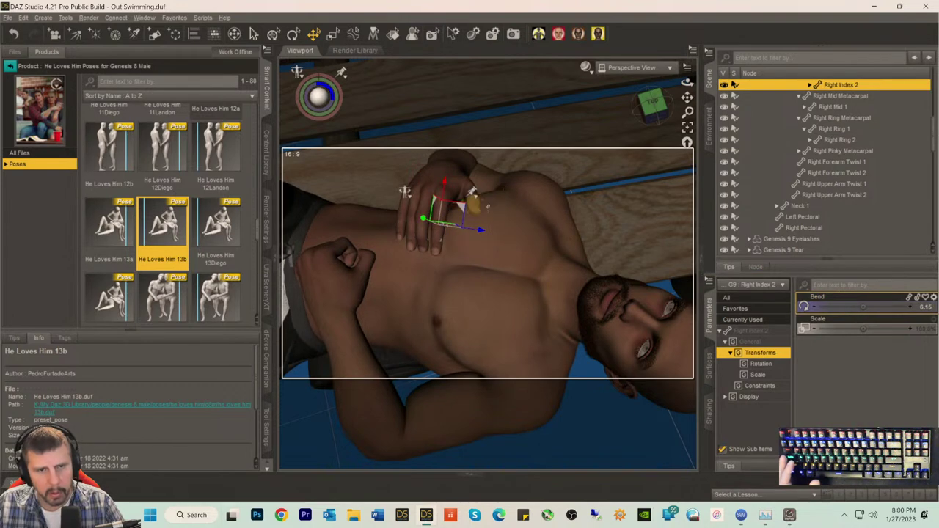
- Lower TMA Aiden G9 onto the dock boards in a side view, moving him to X -76.24, Y 55.68, Z -120.26
{"action": "mouse_move", "coordinate": [637, 118]}
{"action": "left_mouse_down"}
{"action": "mouse_move", "coordinate": [652, 102]}
{"action": "mouse_move", "coordinate": [645, 111]}
{"action": "left_mouse_up"}
{"action": "left_click_drag", "start_coordinate": [568, 213], "coordinate": [558, 221]}
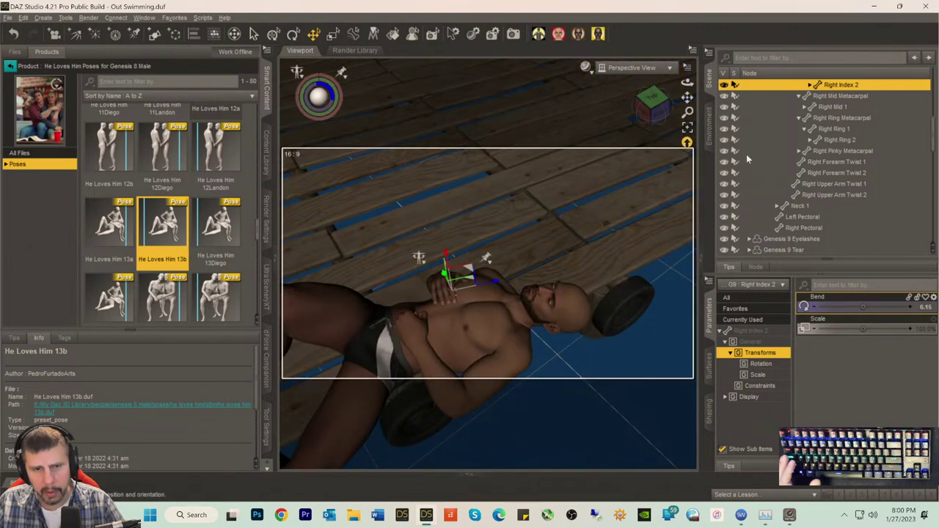
{"action": "left_click", "coordinate": [652, 103]}
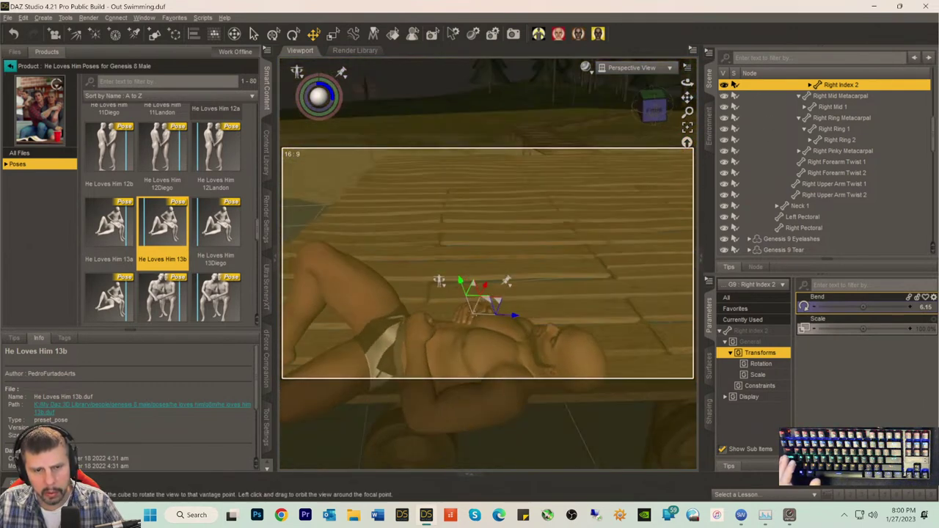
{"action": "left_click_drag", "start_coordinate": [652, 103], "coordinate": [551, 264]}
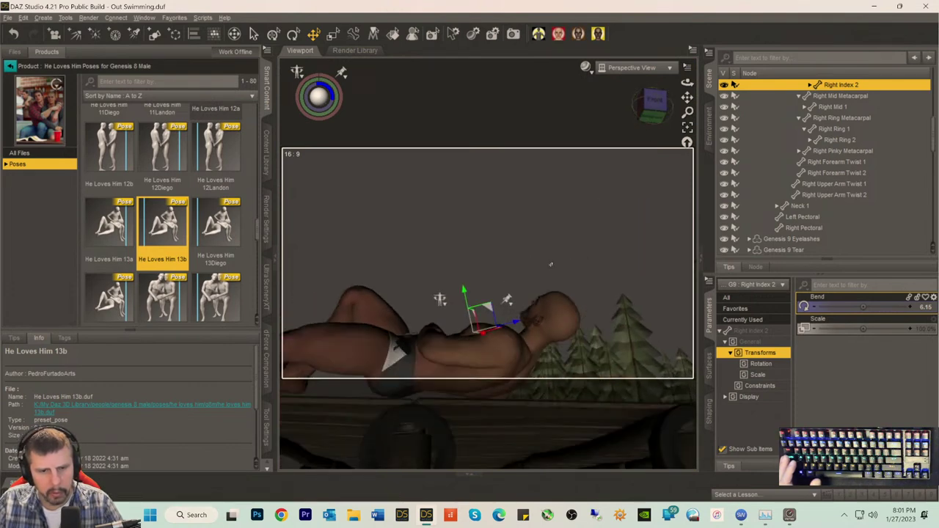
{"action": "left_click_drag", "start_coordinate": [664, 133], "coordinate": [544, 227]}
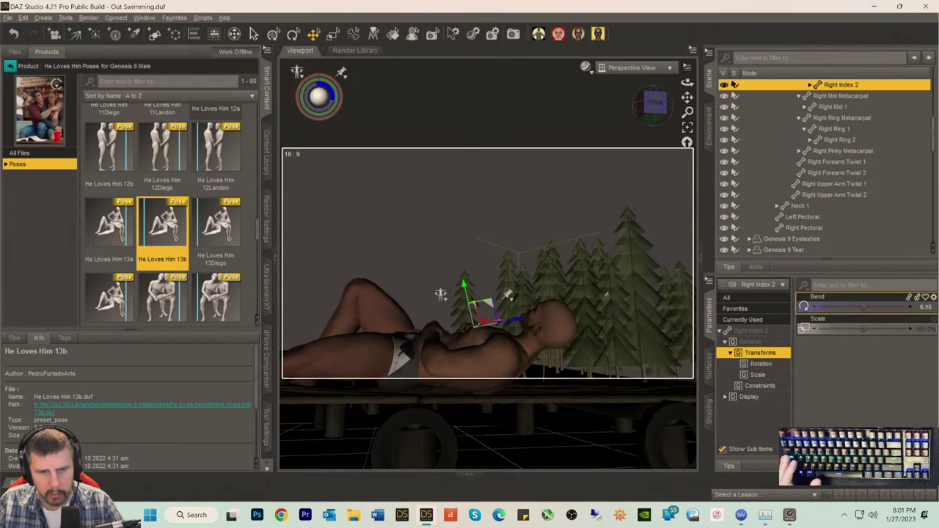
{"action": "scroll", "coordinate": [748, 211], "scroll_direction": "up", "scroll_amount": 5}
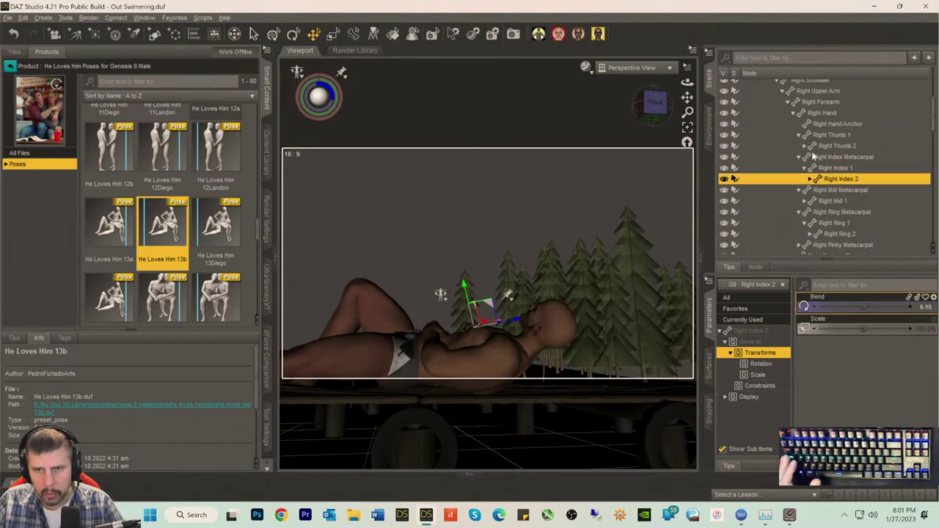
{"action": "scroll", "coordinate": [814, 135], "scroll_direction": "up", "scroll_amount": 3}
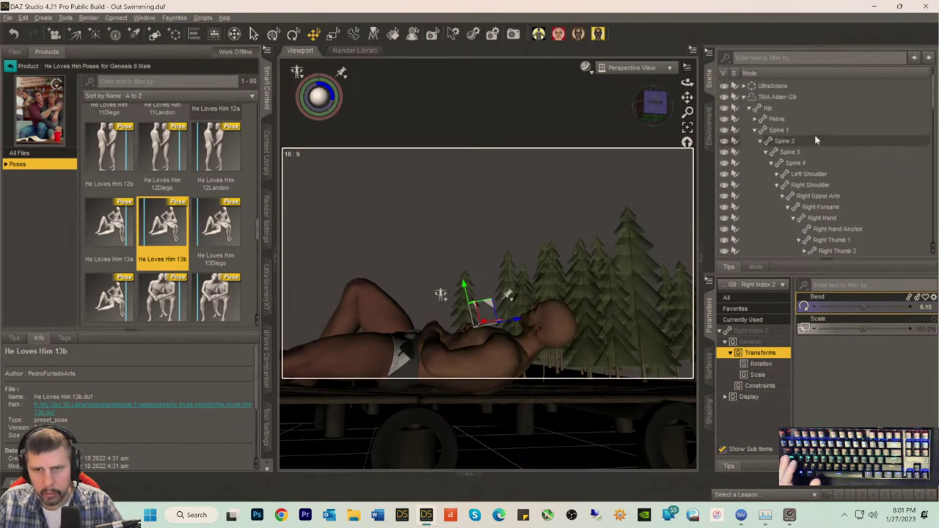
{"action": "left_click", "coordinate": [771, 119]}
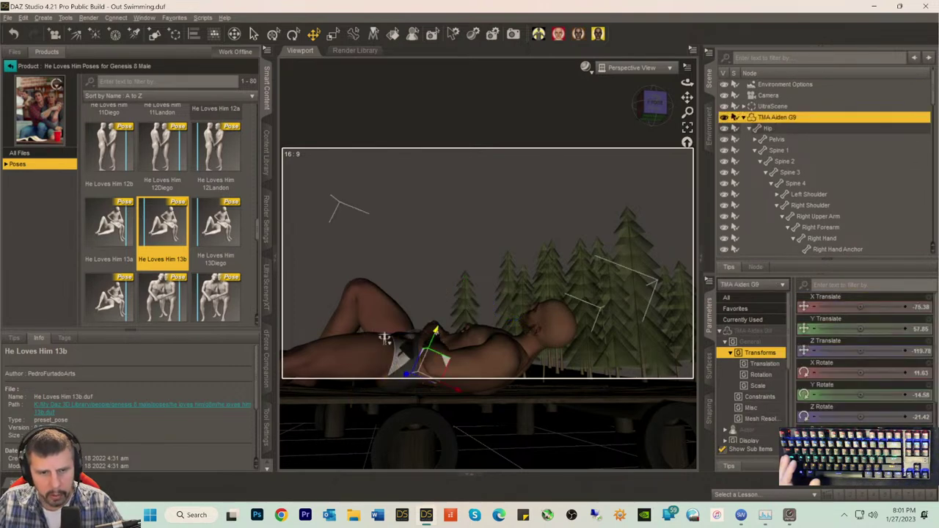
{"action": "left_click_drag", "start_coordinate": [384, 337], "coordinate": [382, 343]}
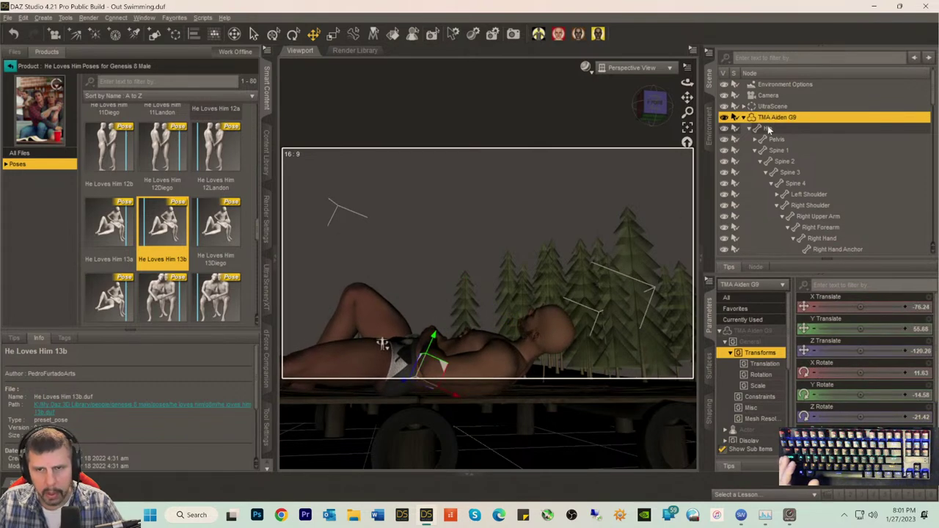
- Show TMA Kyle G9 again and raise him to Y Translate 4.27
{"action": "scroll", "coordinate": [793, 187], "scroll_direction": "down", "scroll_amount": 10}
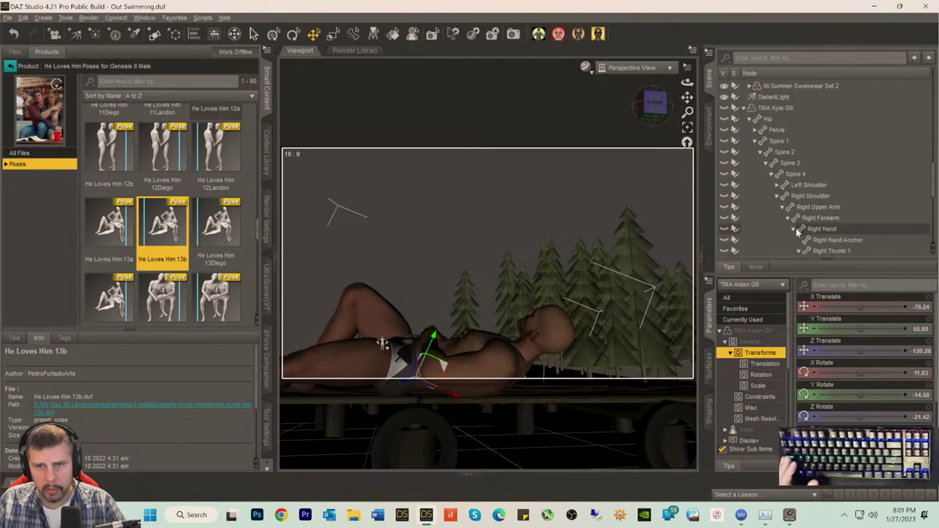
{"action": "left_click", "coordinate": [740, 107]}
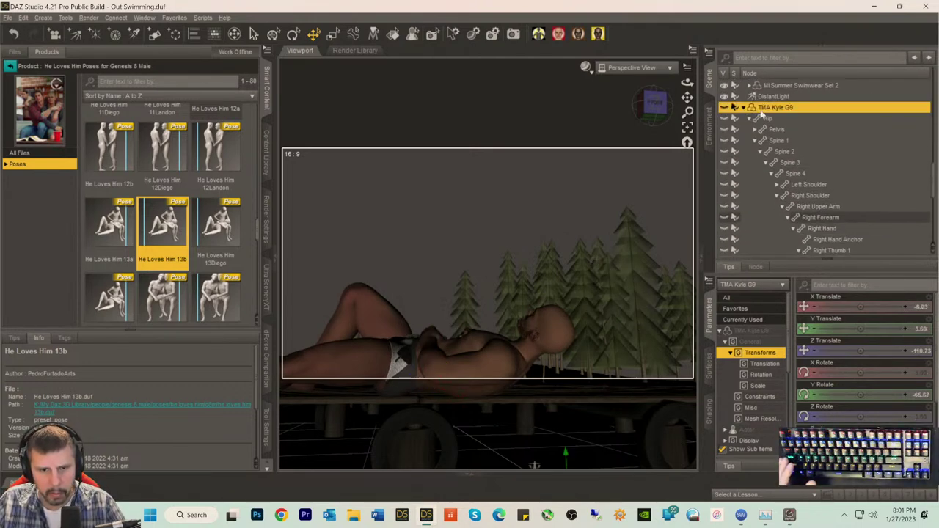
{"action": "left_click", "coordinate": [724, 107]}
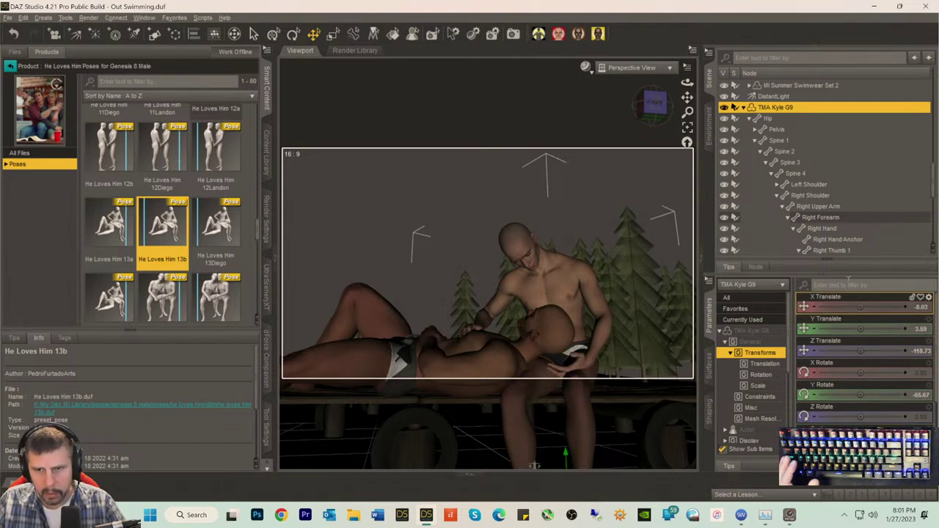
{"action": "mouse_move", "coordinate": [858, 328]}
{"action": "left_mouse_down"}
{"action": "mouse_move", "coordinate": [842, 328]}
{"action": "mouse_move", "coordinate": [862, 329]}
{"action": "left_mouse_up"}
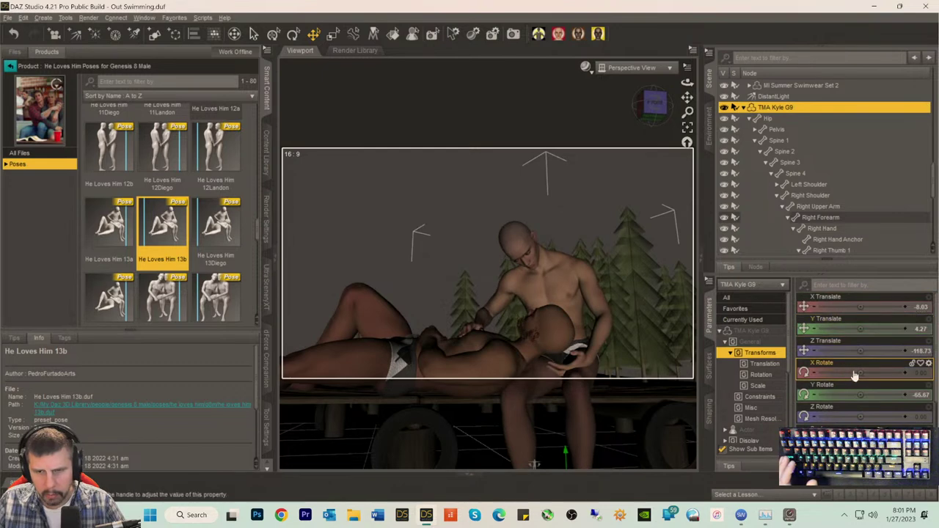
- Turn TMA Kyle G9 to X Rotate -7.60 and Y Rotate -65.21, moving him to X -10.41, Y 6.14, Z -102.78
{"action": "mouse_move", "coordinate": [858, 373]}
{"action": "left_mouse_down"}
{"action": "mouse_move", "coordinate": [867, 373]}
{"action": "mouse_move", "coordinate": [861, 376]}
{"action": "left_mouse_up"}
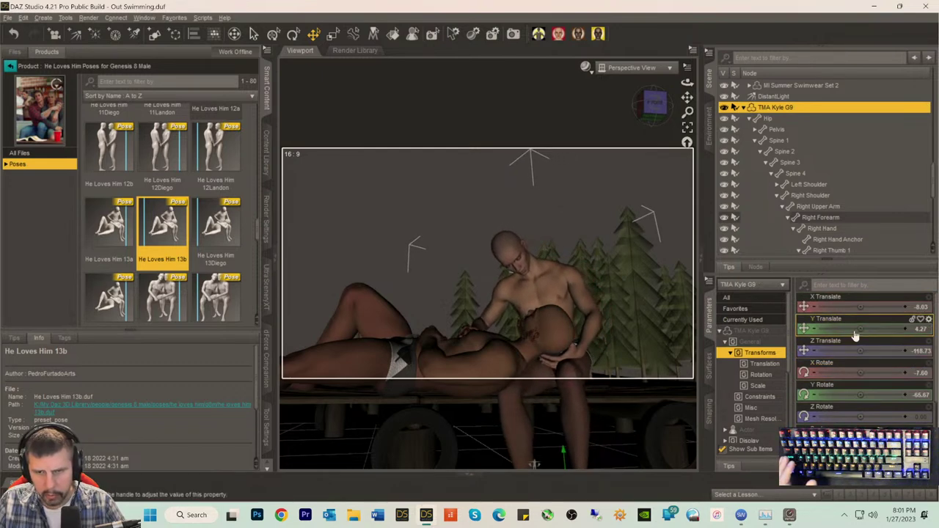
{"action": "left_click_drag", "start_coordinate": [863, 395], "coordinate": [873, 394]}
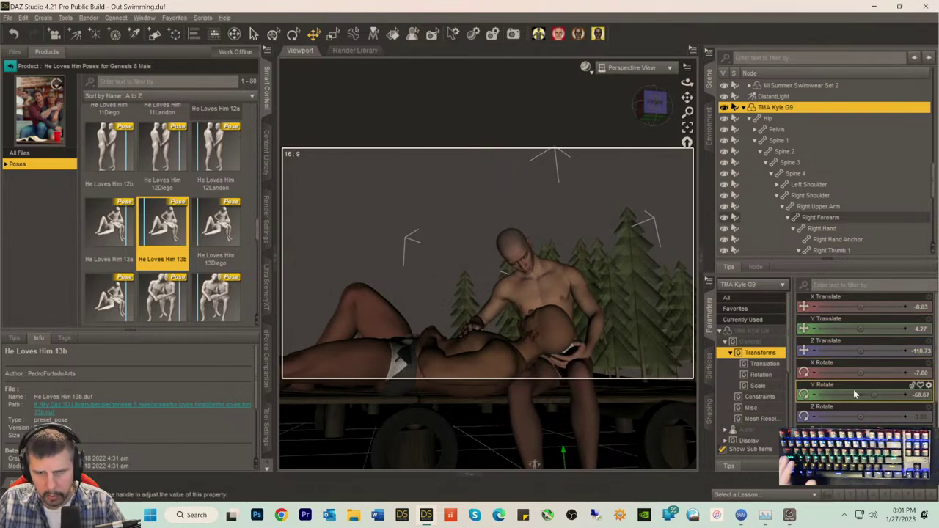
{"action": "left_click_drag", "start_coordinate": [860, 328], "coordinate": [867, 307]}
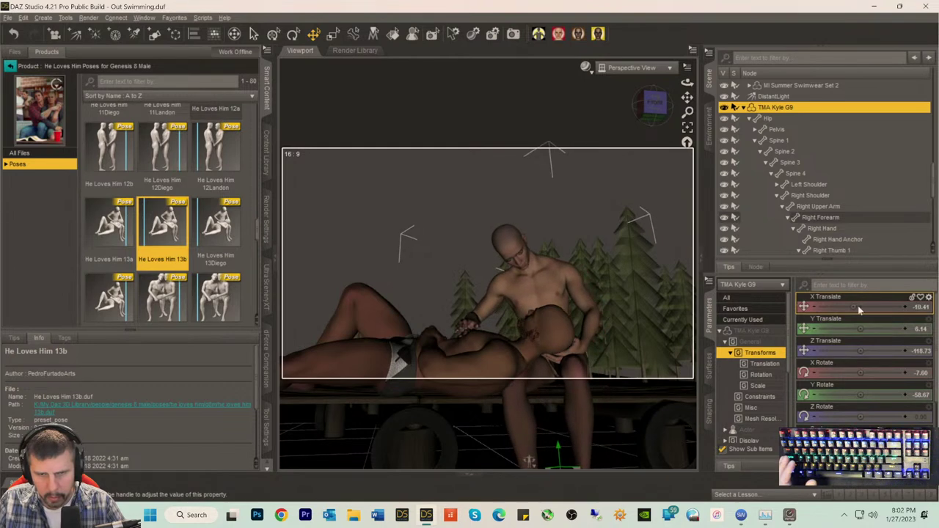
{"action": "left_click_drag", "start_coordinate": [855, 352], "coordinate": [874, 351]}
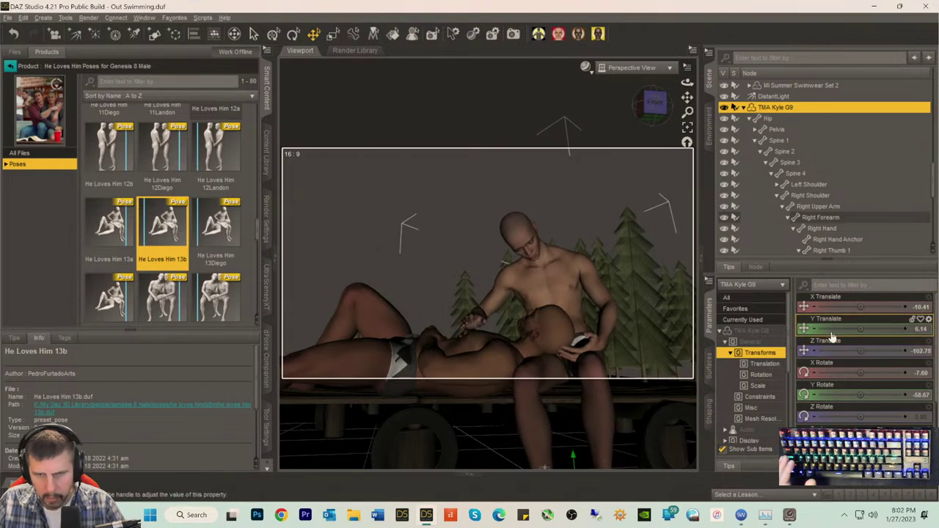
{"action": "left_click_drag", "start_coordinate": [860, 395], "coordinate": [852, 395]}
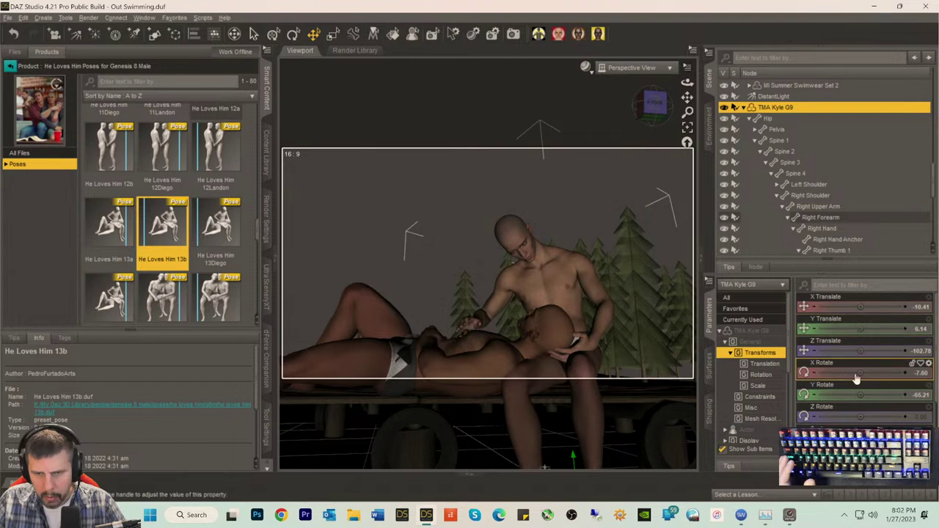
- Tilt TMA Kyle G9 to X Rotate -9.75 and Z Rotate -12.82, with X Translate about -17 and Y Translate 3.26
{"action": "left_click_drag", "start_coordinate": [855, 416], "coordinate": [846, 417]}
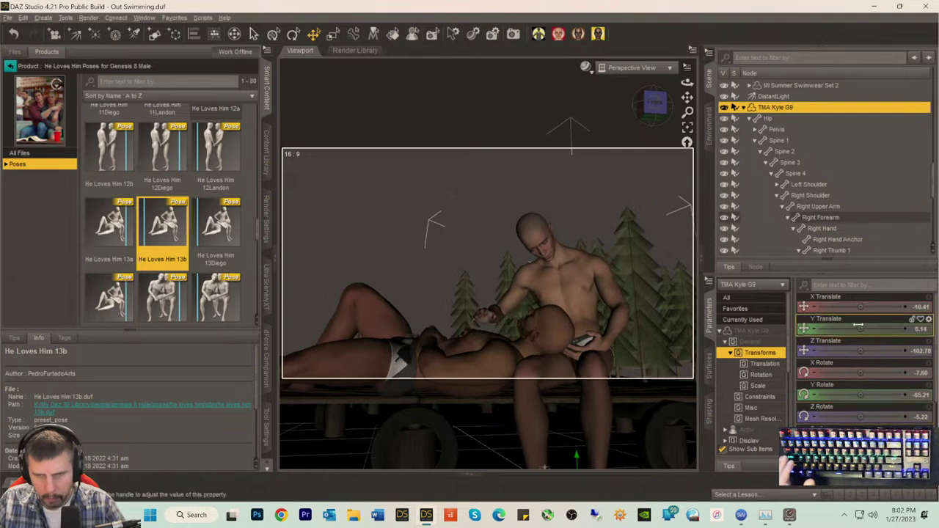
{"action": "left_click_drag", "start_coordinate": [860, 373], "coordinate": [859, 372]}
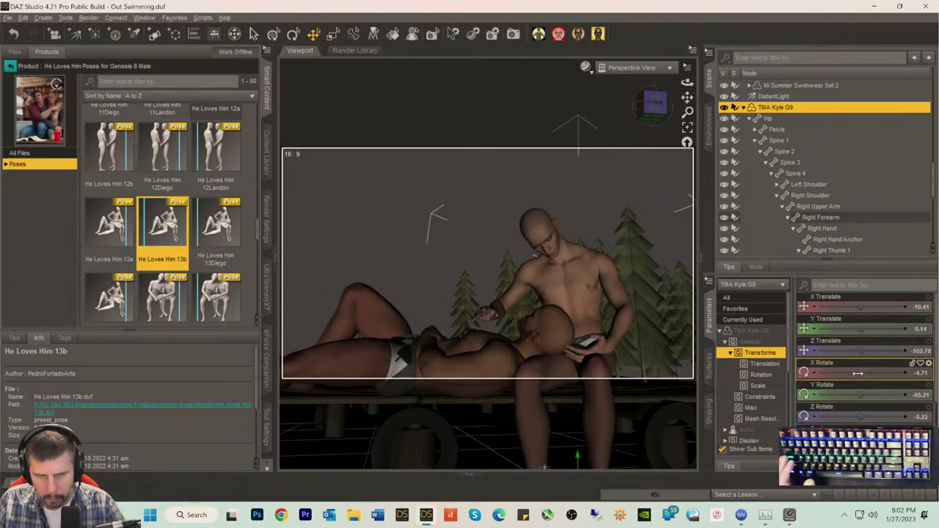
{"action": "left_click_drag", "start_coordinate": [859, 373], "coordinate": [852, 372]}
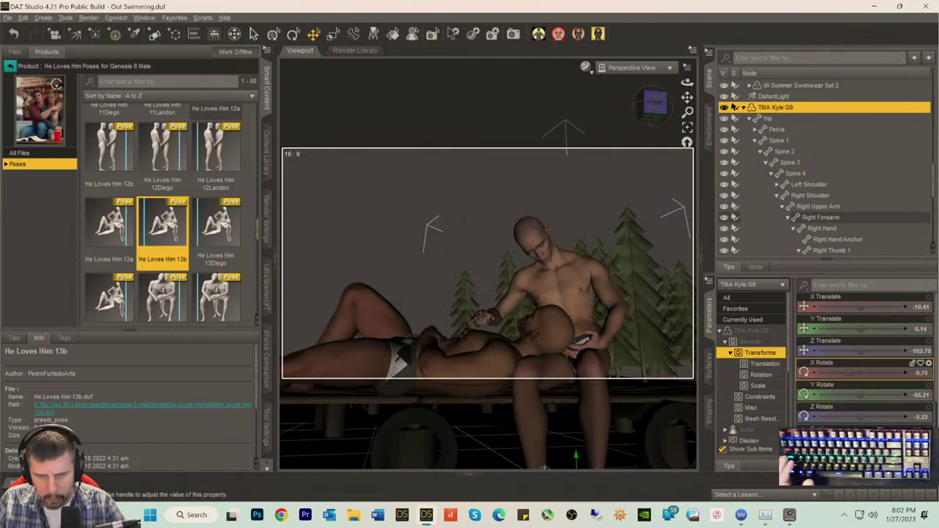
{"action": "left_click_drag", "start_coordinate": [861, 329], "coordinate": [857, 329]}
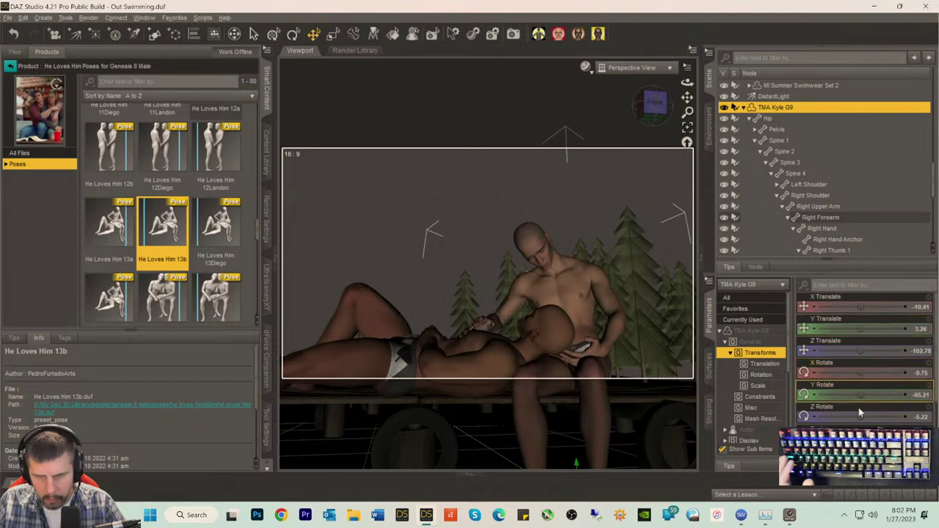
{"action": "left_click_drag", "start_coordinate": [859, 409], "coordinate": [854, 410]}
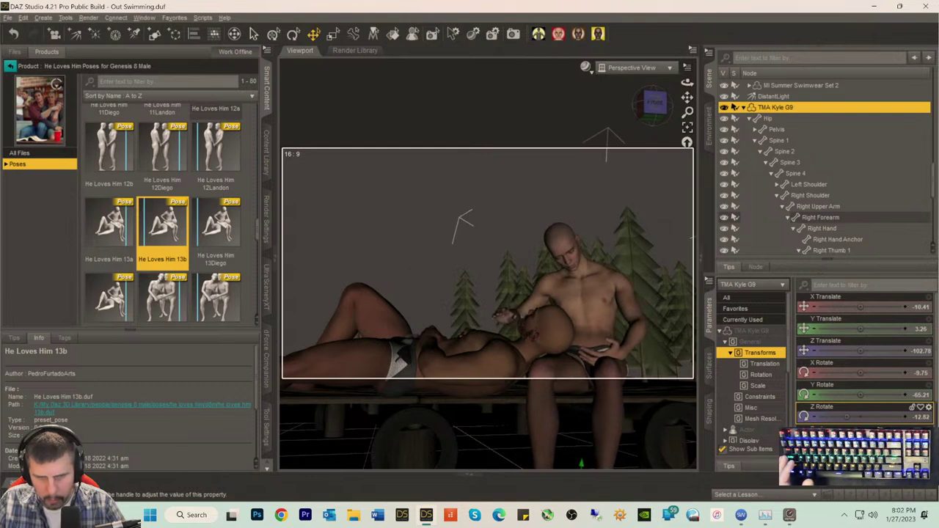
{"action": "left_click_drag", "start_coordinate": [860, 307], "coordinate": [838, 307]}
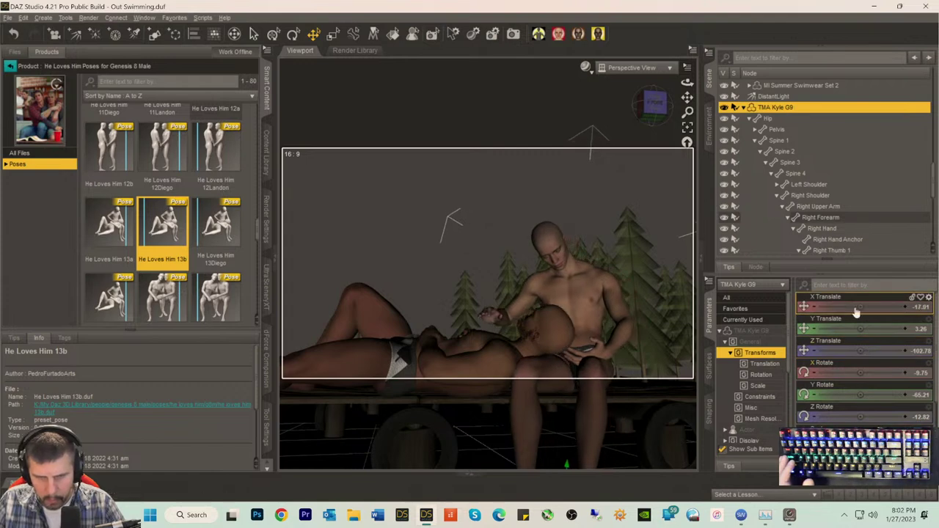
- Lower TMA Kyle G9's Left Upper Arm to Bend -36.52 and set its Twist to 24.00
{"action": "left_click", "coordinate": [616, 306]}
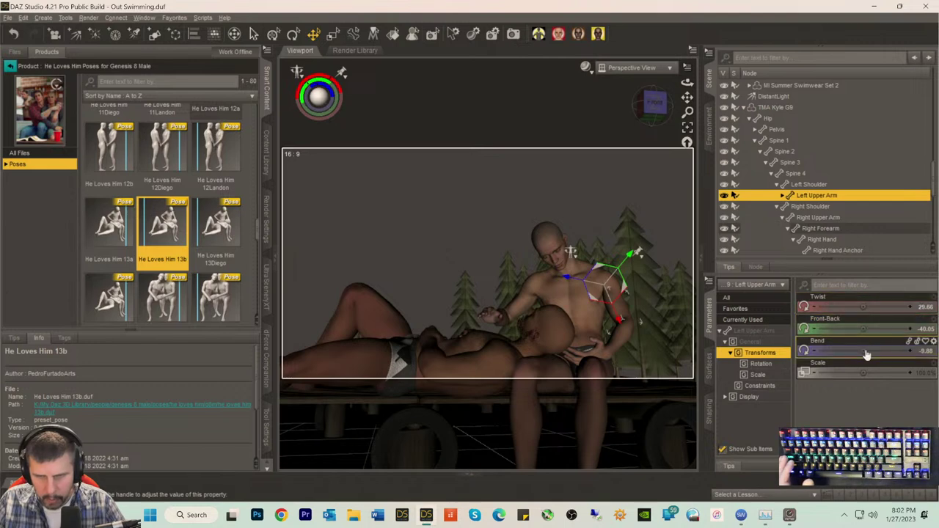
{"action": "mouse_move", "coordinate": [862, 351]}
{"action": "left_mouse_down"}
{"action": "mouse_move", "coordinate": [837, 351]}
{"action": "mouse_move", "coordinate": [851, 355]}
{"action": "left_mouse_up"}
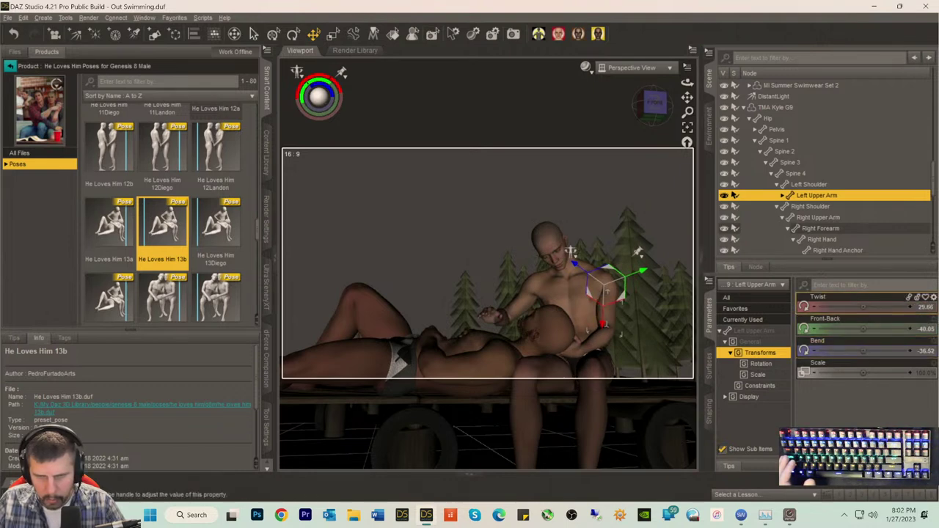
{"action": "left_click_drag", "start_coordinate": [873, 306], "coordinate": [868, 306]}
- Lean TMA Kyle G9's torso over Aiden by setting Spine 1's Twist to -10.83 and Side-Side to 10.56 and increasing Spine 2's Side-Side
{"action": "left_click", "coordinate": [778, 140]}
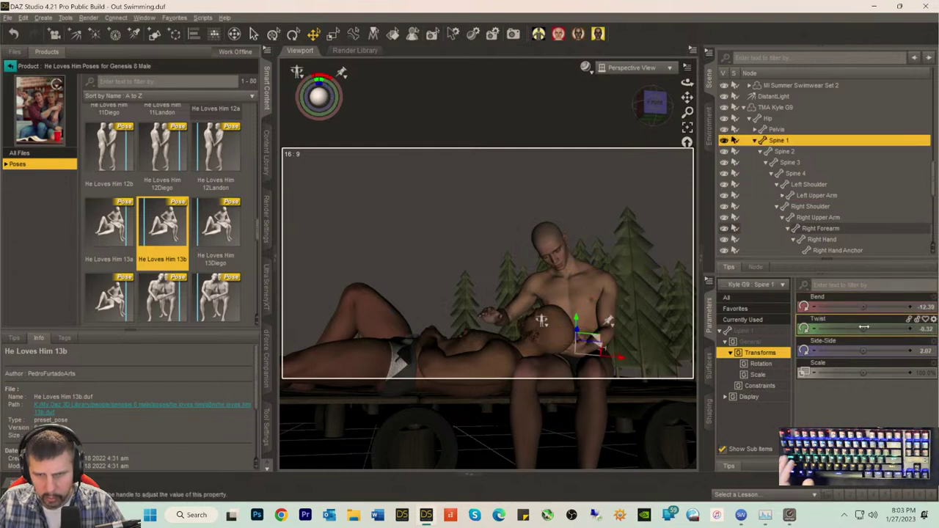
{"action": "left_click_drag", "start_coordinate": [864, 328], "coordinate": [875, 351]}
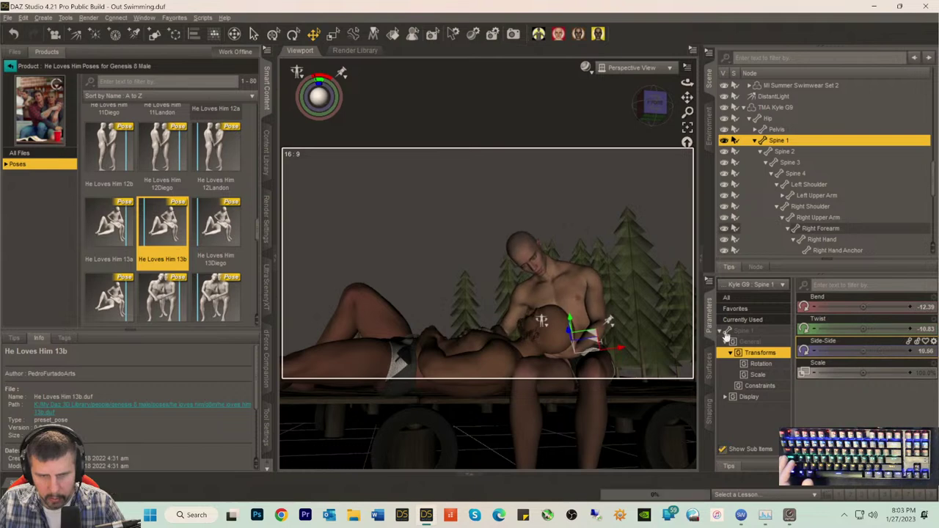
{"action": "left_click", "coordinate": [580, 323]}
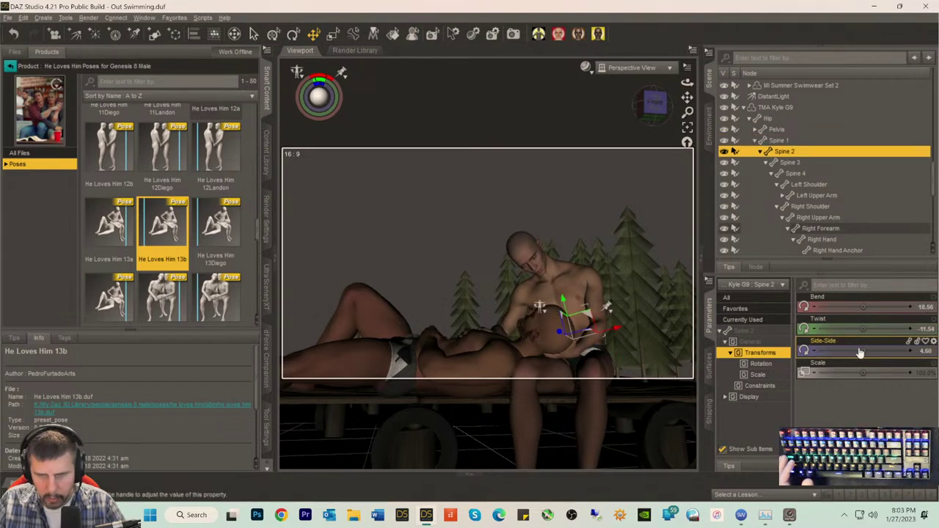
{"action": "left_click_drag", "start_coordinate": [862, 350], "coordinate": [874, 351]}
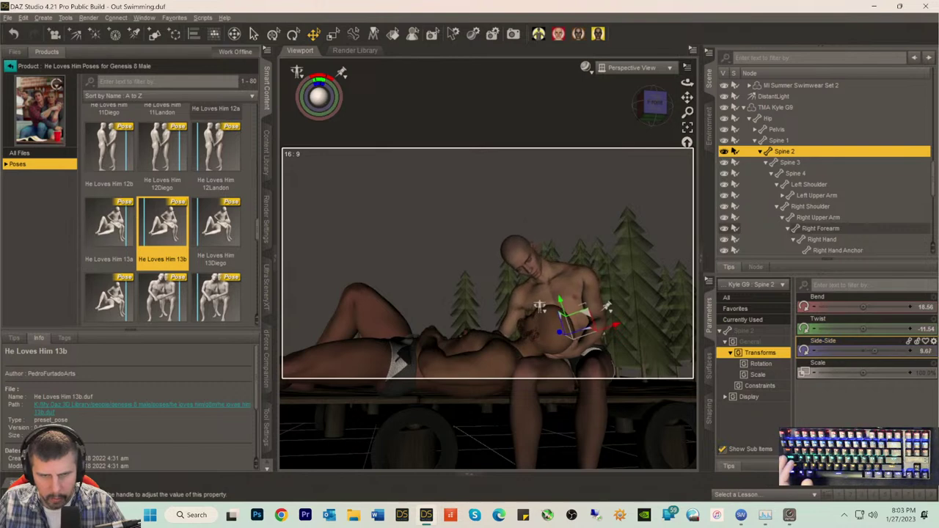
- Reduce the Side-Side tilt of TMA Kyle G9's Neck 1 and set his Left Upper Arm's Front-Back to -48.74
{"action": "left_click", "coordinate": [546, 279]}
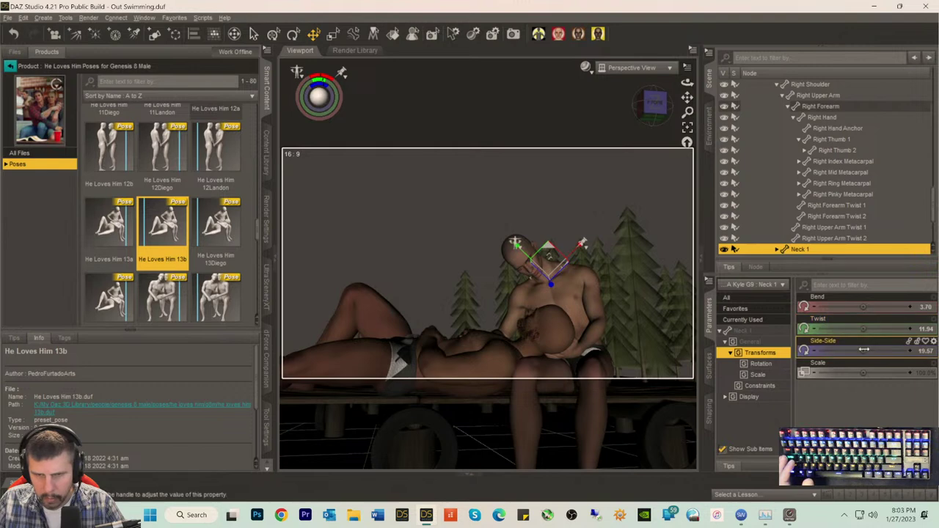
{"action": "left_click_drag", "start_coordinate": [862, 350], "coordinate": [844, 350]}
{"action": "left_click", "coordinate": [592, 302]}
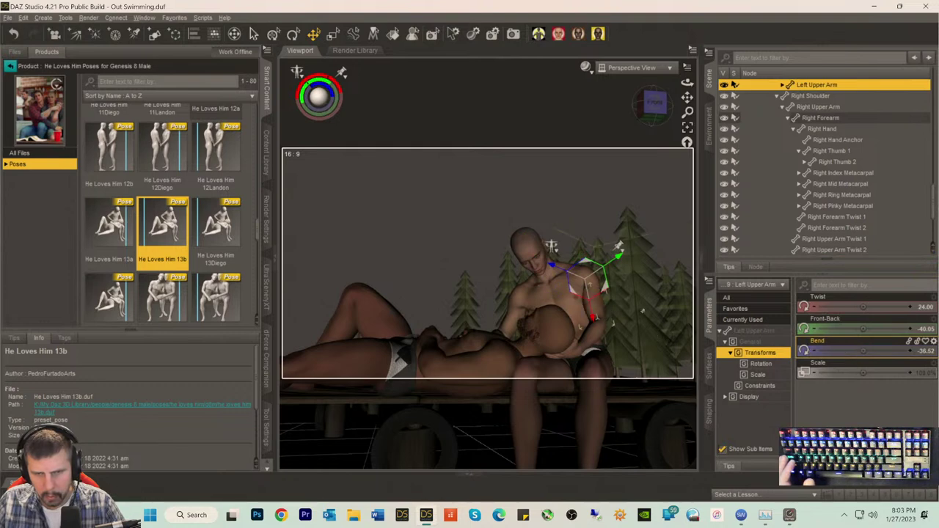
{"action": "left_click_drag", "start_coordinate": [862, 325], "coordinate": [851, 325]}
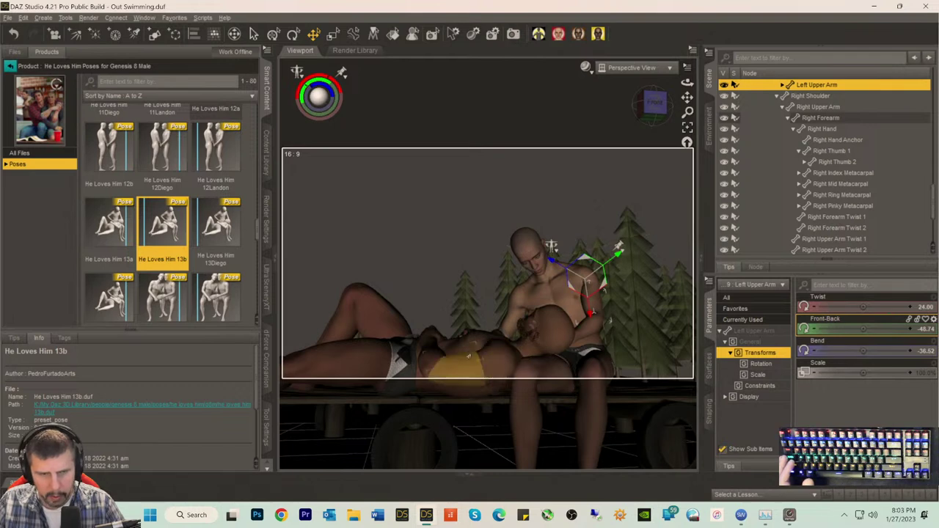
- Shift TMA Aiden G9 slightly towards Kyle and farther back, to X Translate -73.59 and Y Translate 56.46
{"action": "scroll", "coordinate": [836, 157], "scroll_direction": "up", "scroll_amount": 5}
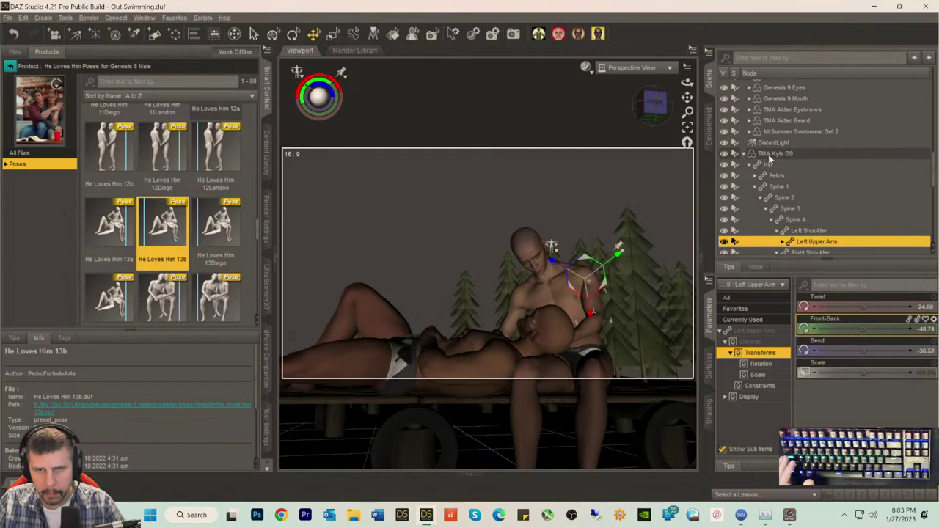
{"action": "scroll", "coordinate": [769, 156], "scroll_direction": "up", "scroll_amount": 15}
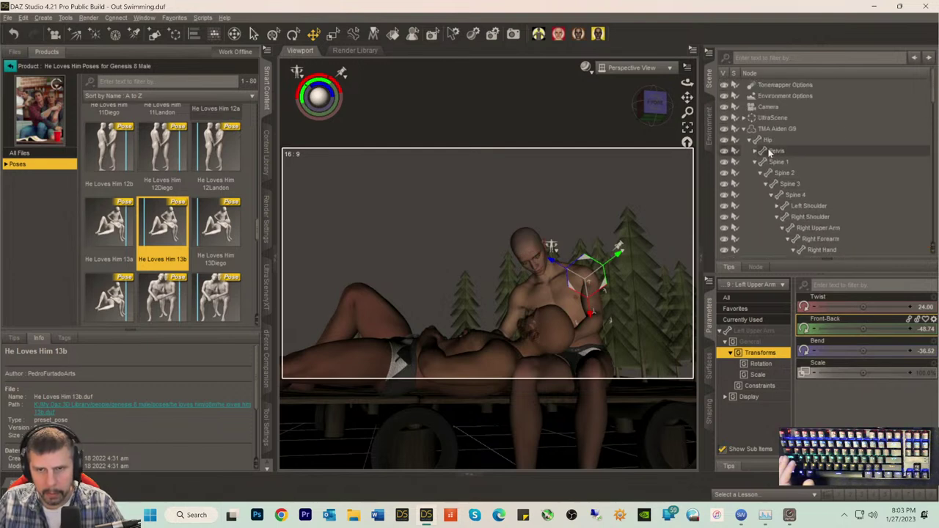
{"action": "left_click", "coordinate": [769, 127]}
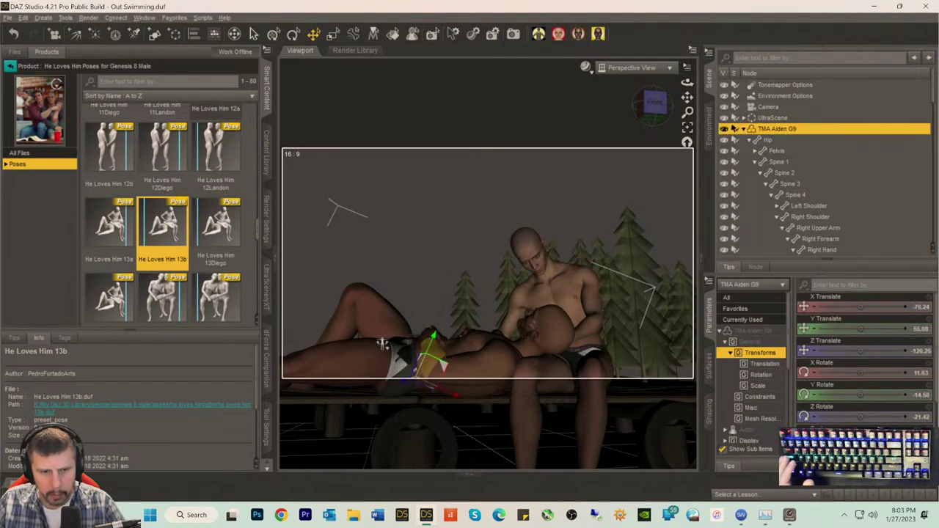
{"action": "left_click_drag", "start_coordinate": [381, 344], "coordinate": [387, 342]}
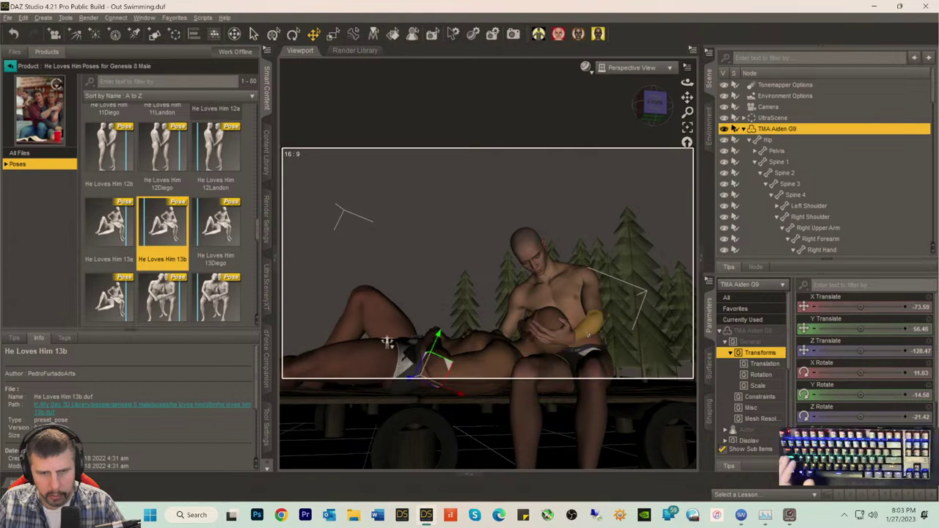
- Set TMA Kyle G9's Left Forearm Bend to -20.84 and his Left Upper Arm Bend to -31.28
{"action": "left_click", "coordinate": [580, 326]}
{"action": "left_click_drag", "start_coordinate": [864, 329], "coordinate": [879, 329]}
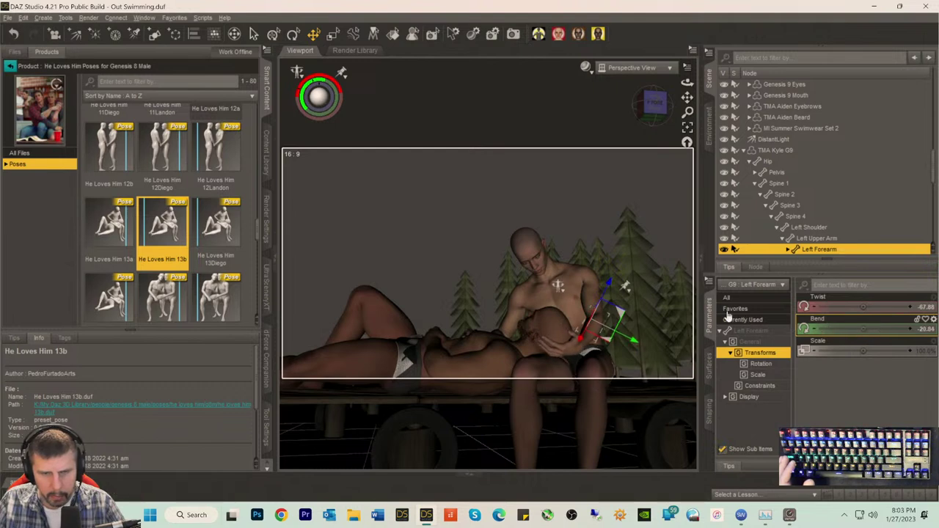
{"action": "left_click", "coordinate": [817, 238]}
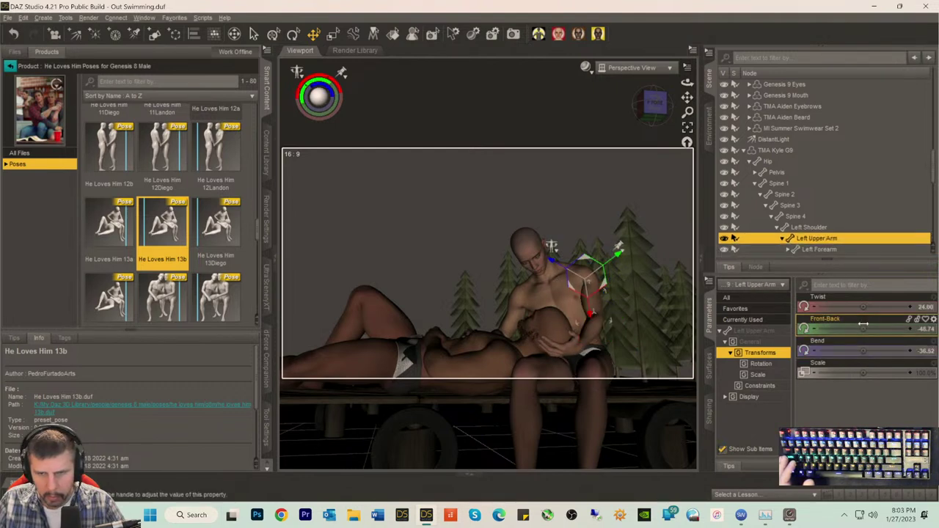
{"action": "left_click_drag", "start_coordinate": [872, 350], "coordinate": [875, 350]}
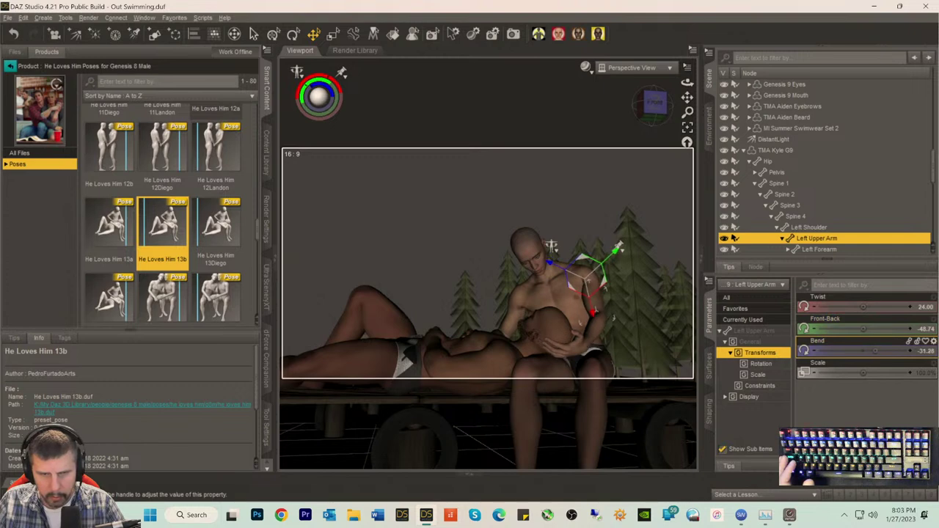
- Twist TMA Kyle G9's Left Upper Arm to 39.54 and his Left Forearm to -77.85 so the hand cradles Aiden's head
{"action": "left_click", "coordinate": [593, 308]}
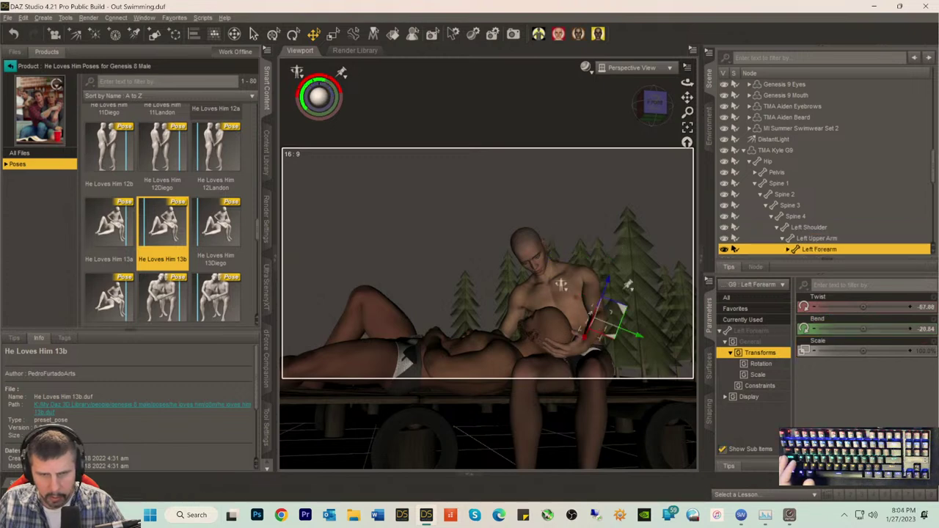
{"action": "left_click", "coordinate": [588, 292]}
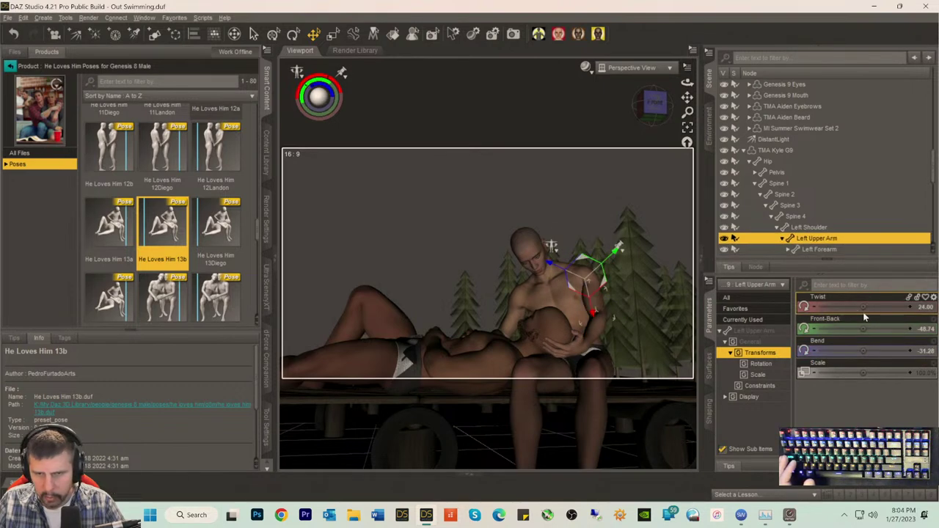
{"action": "left_click_drag", "start_coordinate": [613, 317], "coordinate": [613, 315]}
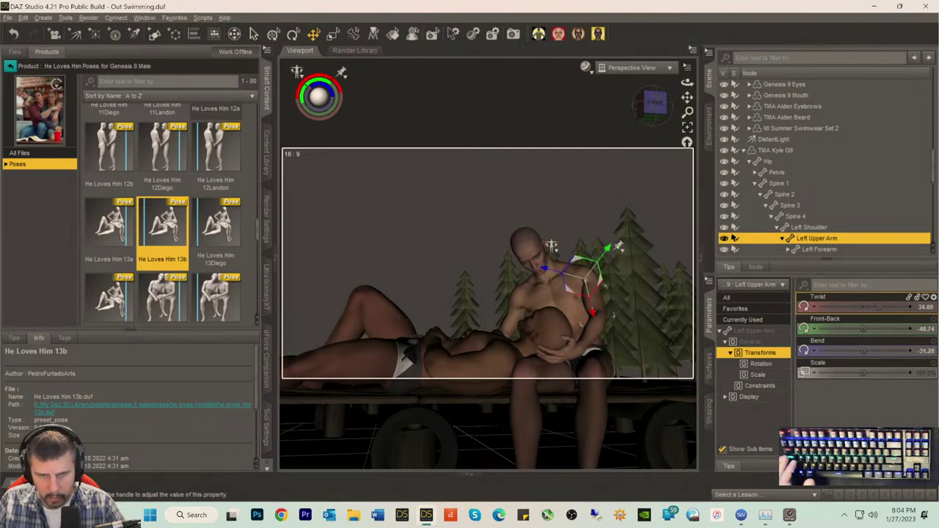
{"action": "left_click", "coordinate": [594, 329]}
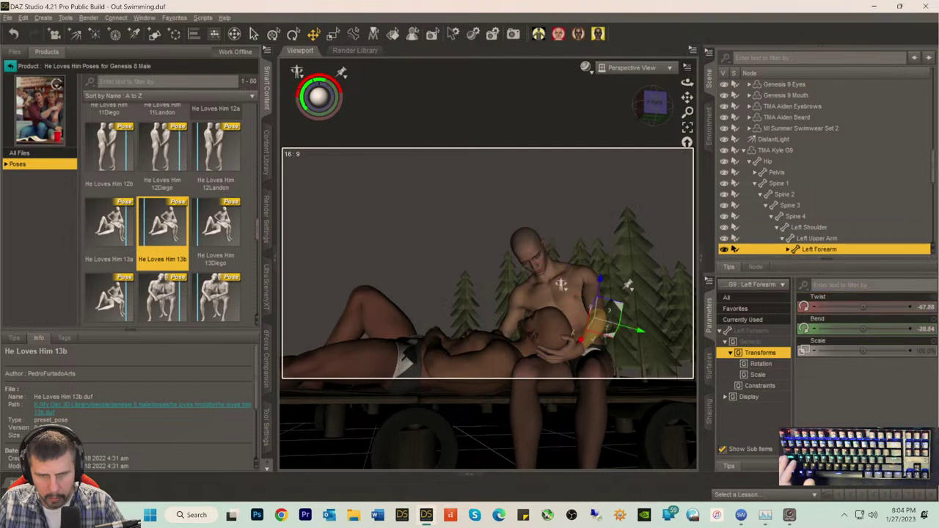
{"action": "left_click_drag", "start_coordinate": [863, 307], "coordinate": [849, 306]}
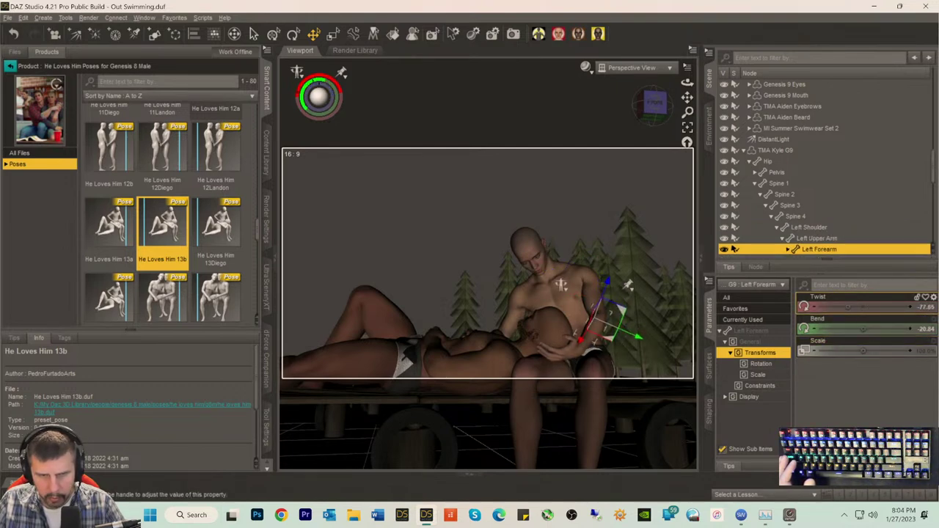
{"action": "left_click", "coordinate": [593, 297]}
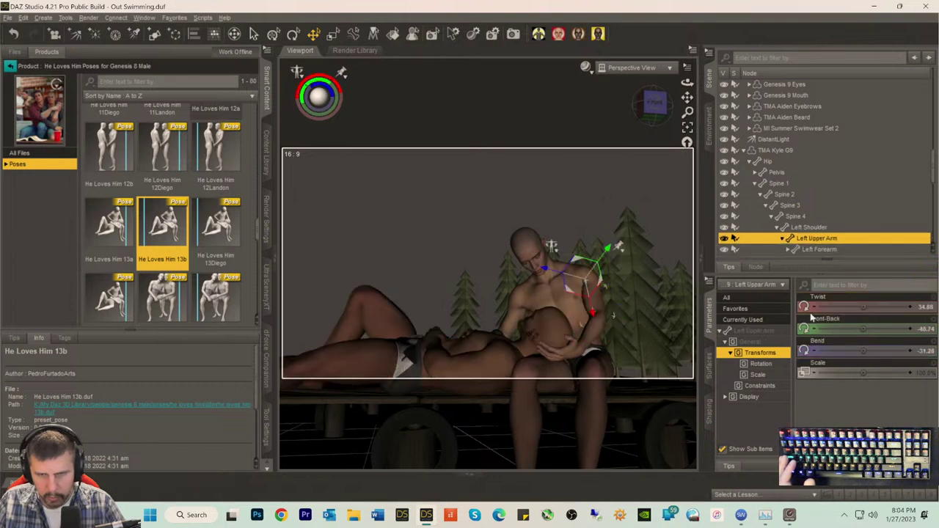
{"action": "left_click_drag", "start_coordinate": [864, 309], "coordinate": [875, 308]}
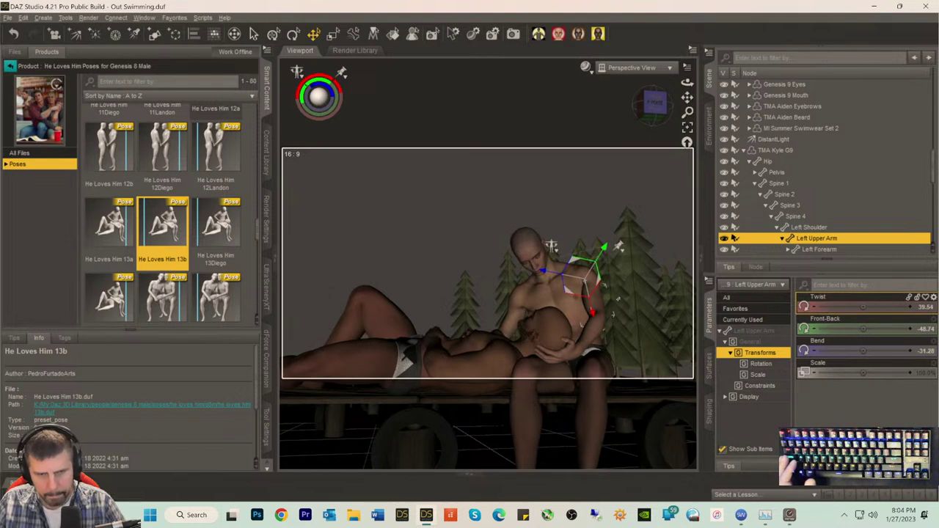
{"action": "left_click_drag", "start_coordinate": [653, 102], "coordinate": [585, 108]}
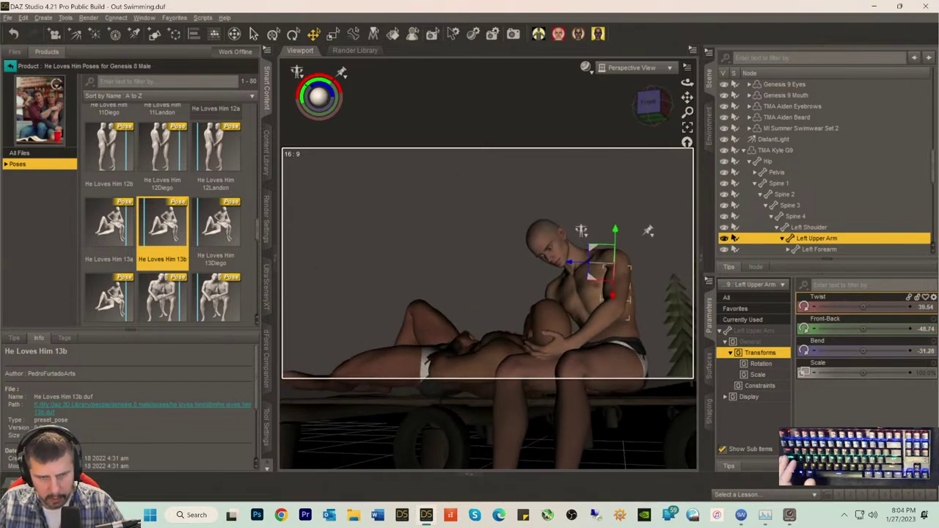
- Set TMA Aiden G9's Left Thigh Bend to 6.50 and his Right Thigh Bend to -45.04
{"action": "left_click", "coordinate": [415, 369]}
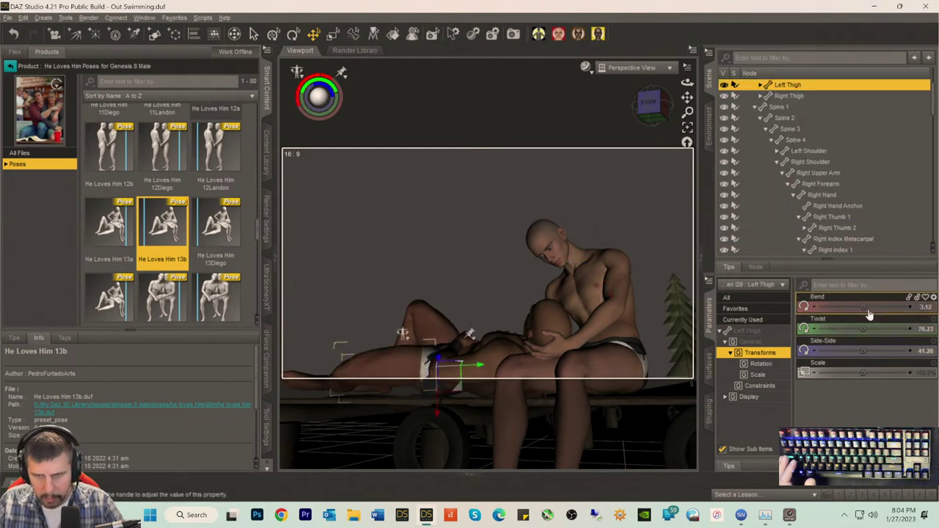
{"action": "left_click_drag", "start_coordinate": [861, 306], "coordinate": [870, 306]}
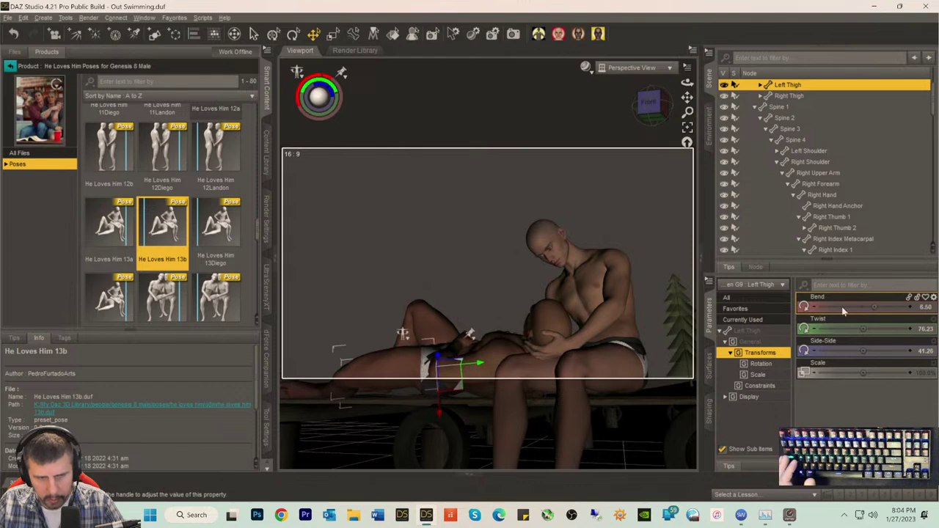
{"action": "left_click", "coordinate": [440, 324]}
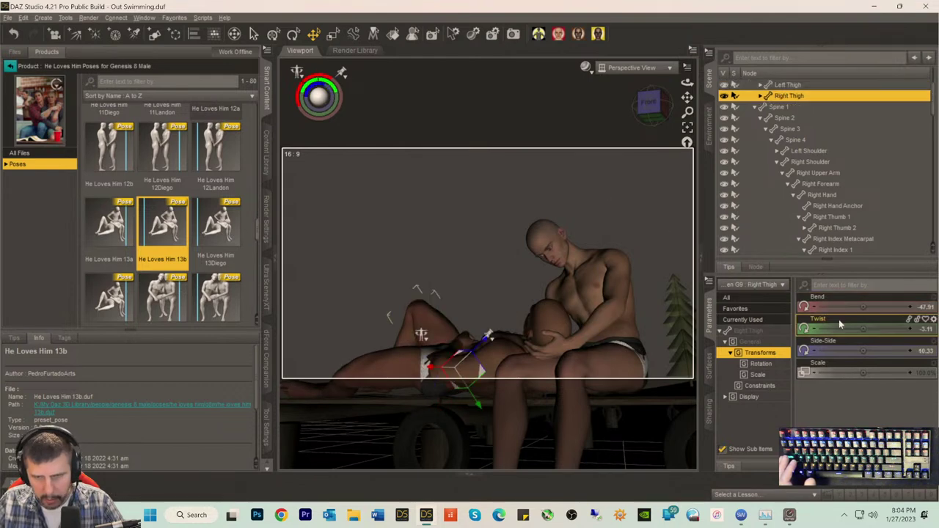
{"action": "left_click_drag", "start_coordinate": [863, 307], "coordinate": [866, 307]}
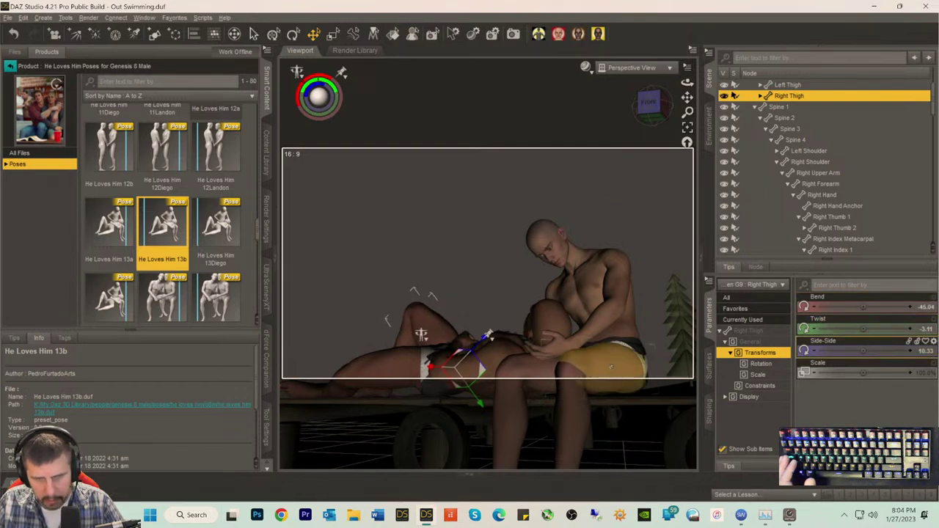
- Lower TMA Kyle G9 on the dock to Y Translate 0.33
{"action": "left_click_drag", "start_coordinate": [653, 105], "coordinate": [666, 168]}
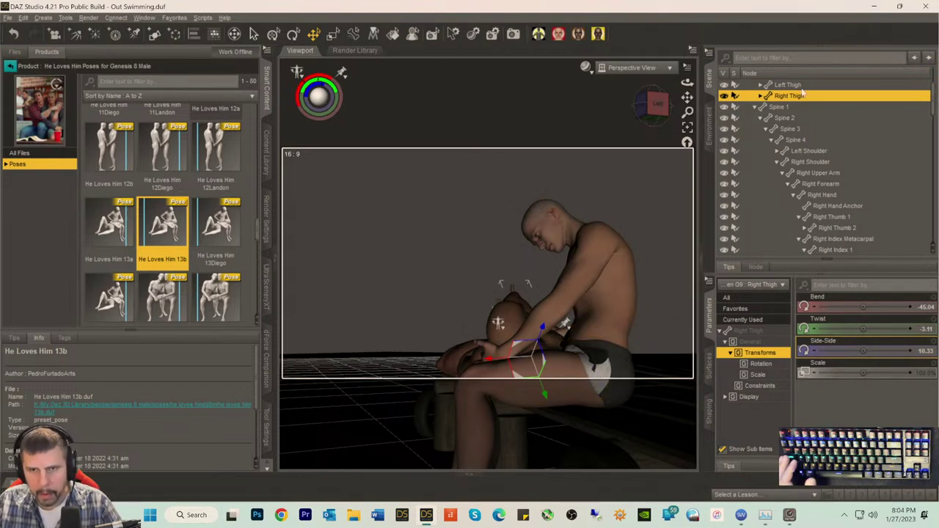
{"action": "scroll", "coordinate": [754, 173], "scroll_direction": "up", "scroll_amount": 3}
{"action": "scroll", "coordinate": [788, 197], "scroll_direction": "down", "scroll_amount": 7}
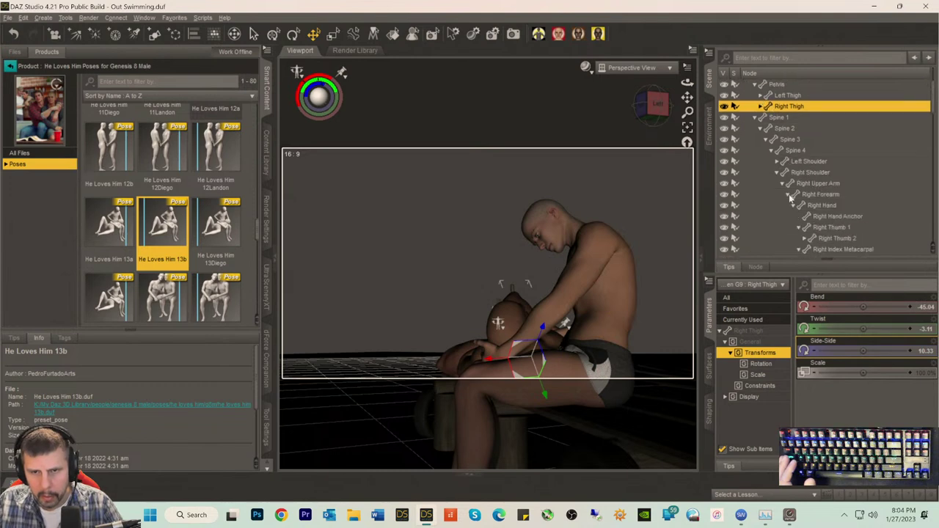
{"action": "scroll", "coordinate": [789, 198], "scroll_direction": "up", "scroll_amount": 10}
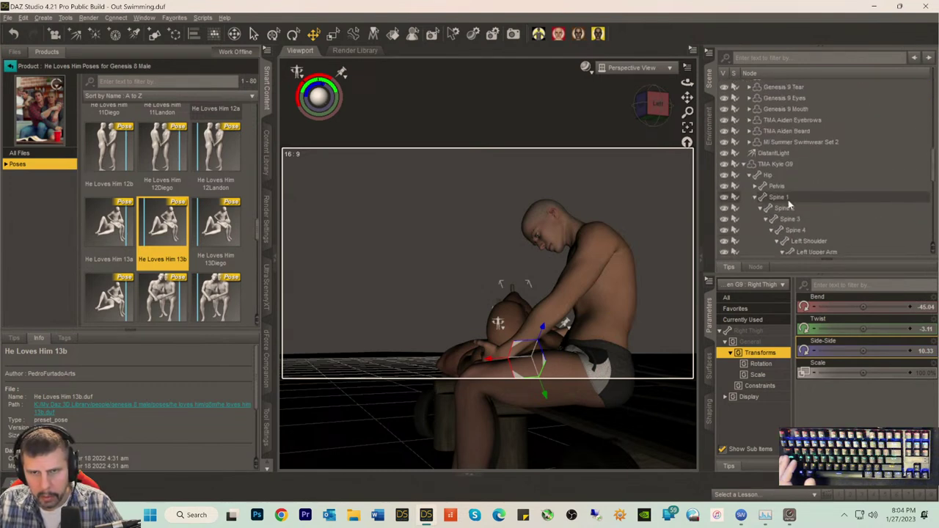
{"action": "left_click", "coordinate": [770, 172]}
{"action": "left_click_drag", "start_coordinate": [861, 330], "coordinate": [840, 330]}
- Set TMA Kyle G9's Left Forearm Bend to -31.68
{"action": "left_click_drag", "start_coordinate": [657, 103], "coordinate": [507, 412]}
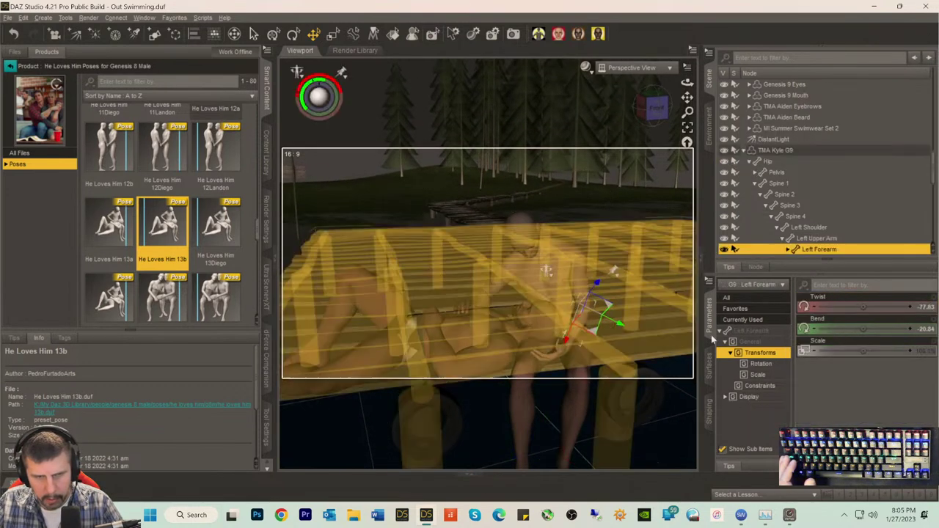
{"action": "left_click", "coordinate": [580, 319]}
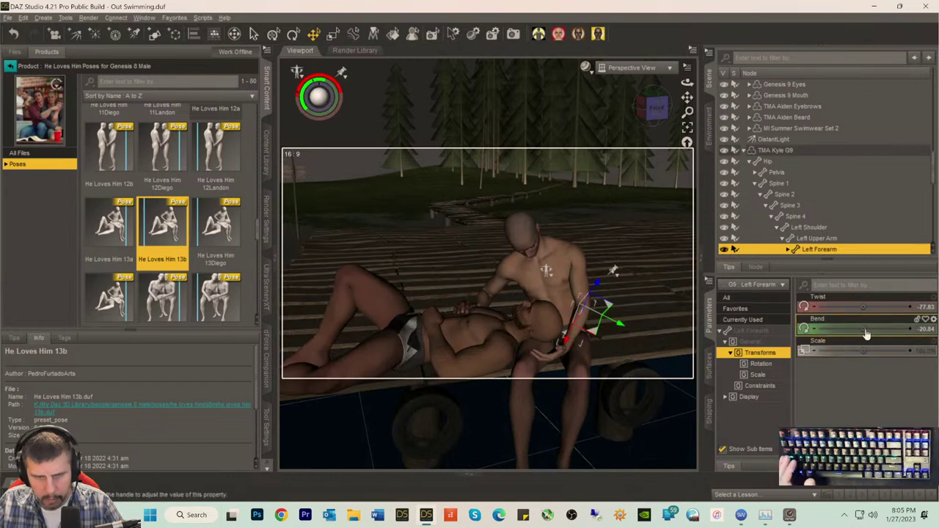
{"action": "left_click_drag", "start_coordinate": [866, 328], "coordinate": [857, 329]}
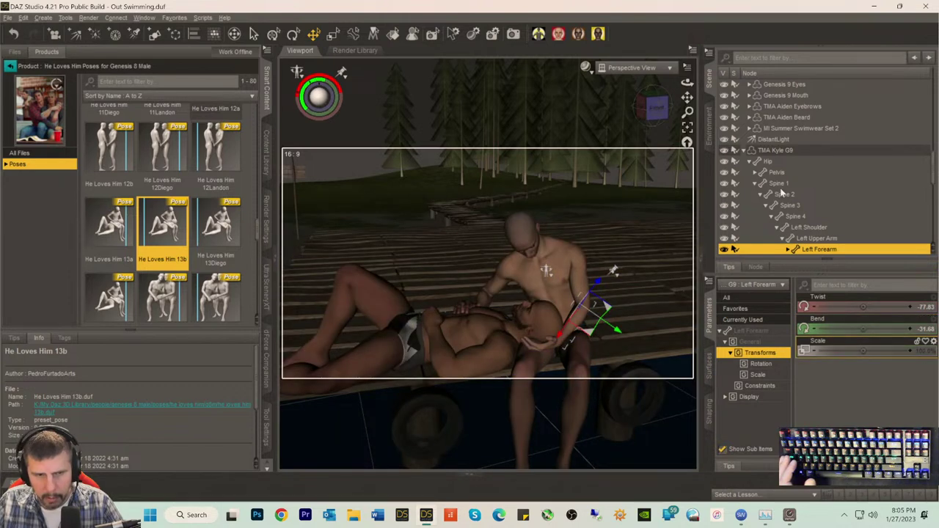
- Reposition the whole TMA Kyle G9 figure to X Translate -14.08 and Z Translate -103.07
{"action": "scroll", "coordinate": [767, 130], "scroll_direction": "up", "scroll_amount": 1}
{"action": "scroll", "coordinate": [767, 128], "scroll_direction": "up", "scroll_amount": 10}
{"action": "scroll", "coordinate": [777, 198], "scroll_direction": "down", "scroll_amount": 12}
{"action": "scroll", "coordinate": [763, 122], "scroll_direction": "up", "scroll_amount": 3}
{"action": "left_click", "coordinate": [763, 120]}
{"action": "left_click_drag", "start_coordinate": [863, 341], "coordinate": [855, 342]}
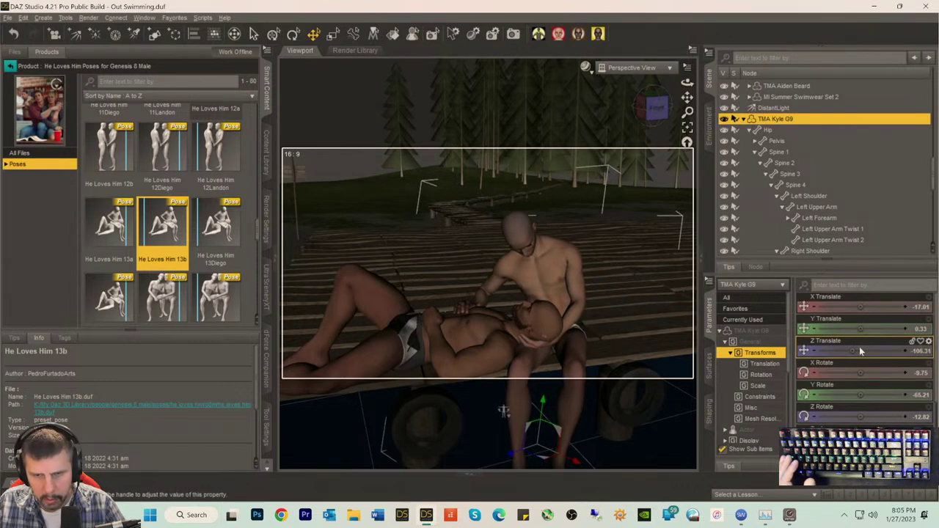
{"action": "left_click_drag", "start_coordinate": [859, 306], "coordinate": [868, 307]}
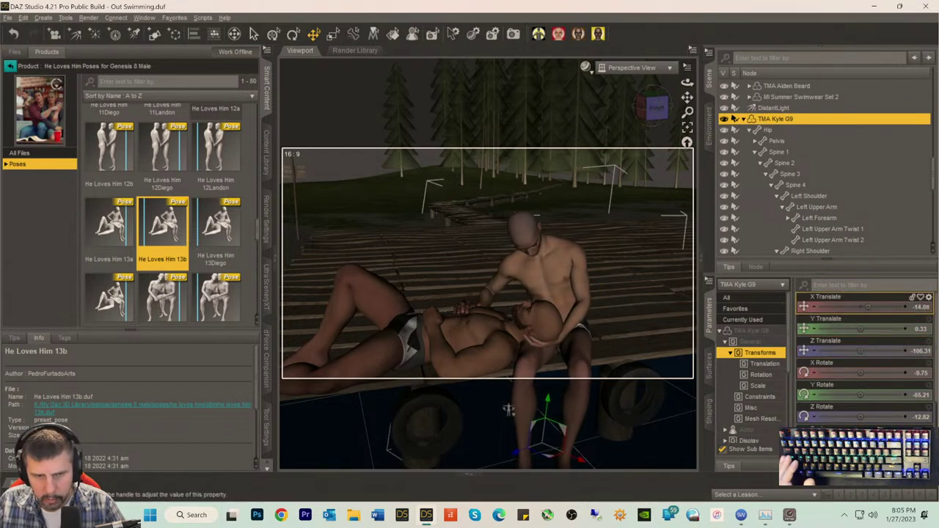
{"action": "left_click_drag", "start_coordinate": [508, 409], "coordinate": [513, 414]}
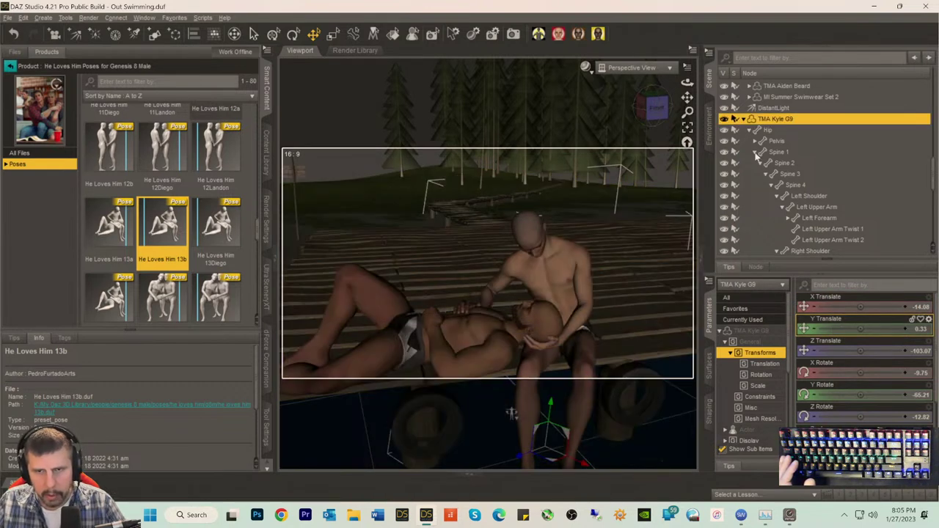
- Shift the whole TMA Aiden G9 figure slightly closer to Kyle's lap
{"action": "scroll", "coordinate": [760, 148], "scroll_direction": "up", "scroll_amount": 15}
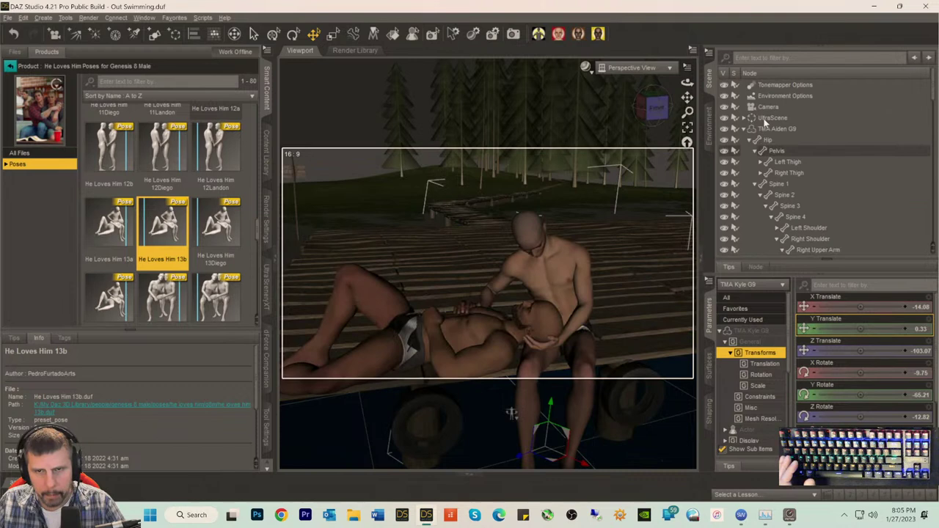
{"action": "left_click", "coordinate": [762, 128]}
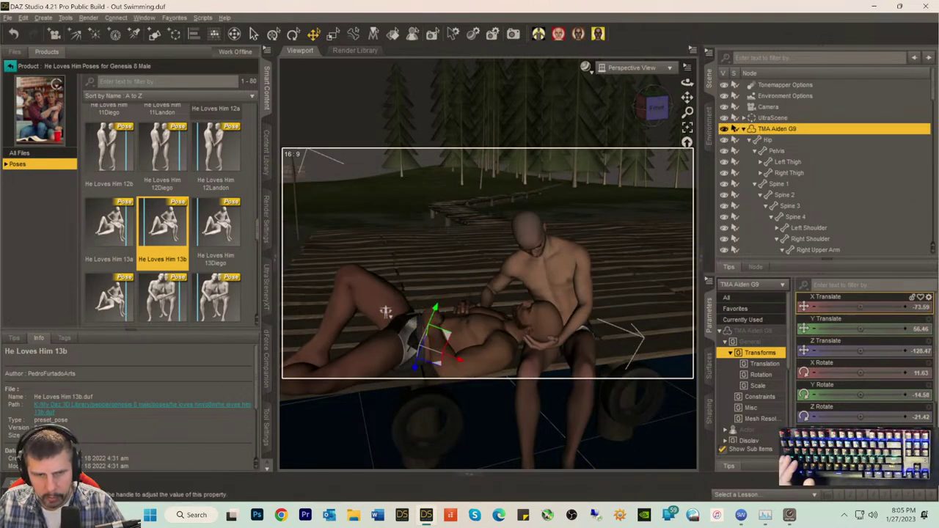
{"action": "left_click_drag", "start_coordinate": [385, 312], "coordinate": [397, 310]}
- Adjust TMA Kyle G9's left arm: Upper Arm Bend -9.00 and Twist 30.91, Forearm Twist -99.58 and Bend -39.42
{"action": "left_click", "coordinate": [545, 226]}
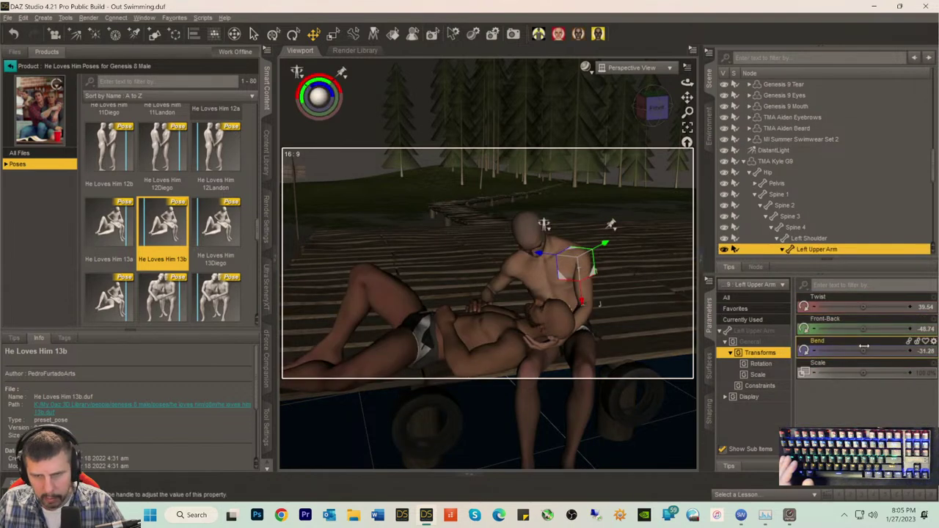
{"action": "left_click_drag", "start_coordinate": [863, 350], "coordinate": [882, 350]}
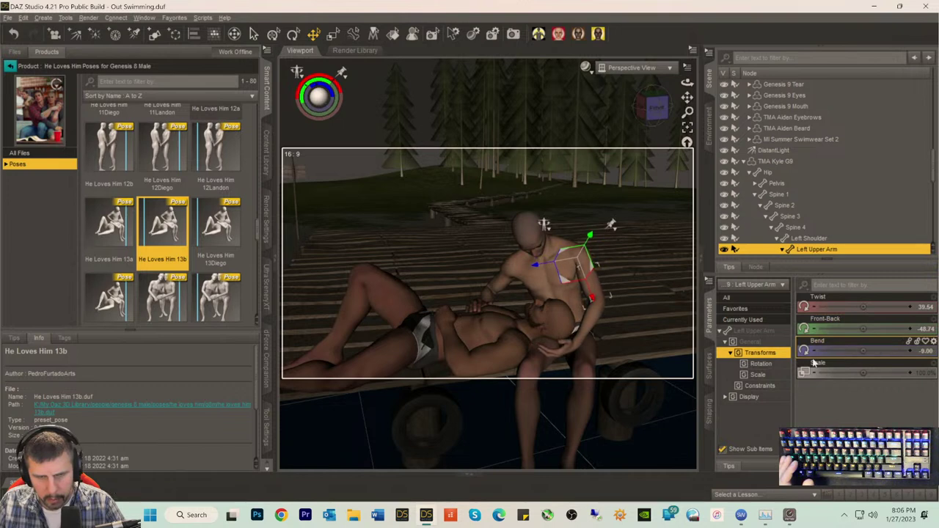
{"action": "left_click", "coordinate": [597, 314]}
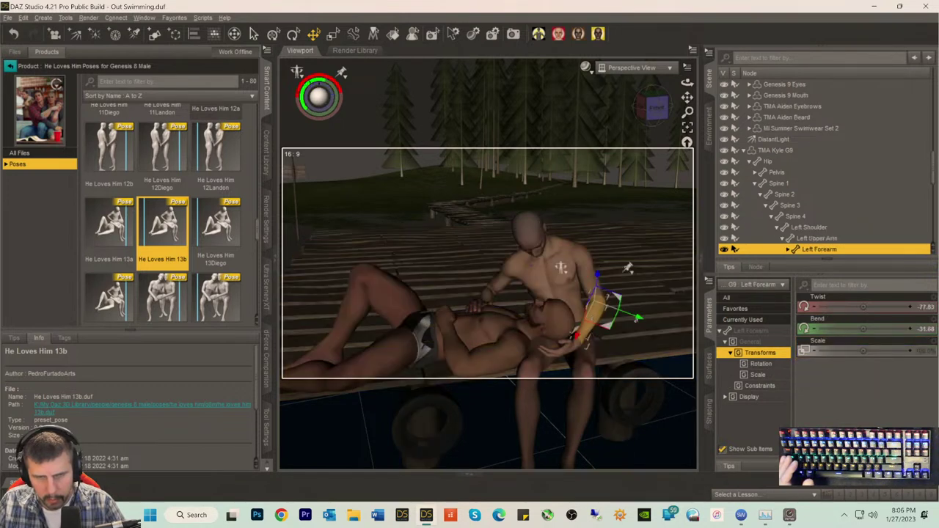
{"action": "left_click_drag", "start_coordinate": [863, 307], "coordinate": [848, 329]}
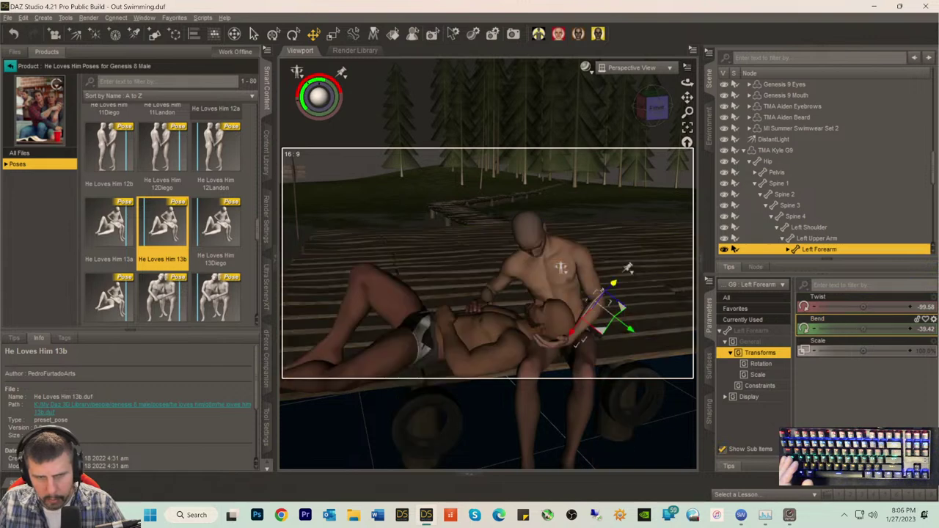
{"action": "left_click", "coordinate": [591, 285]}
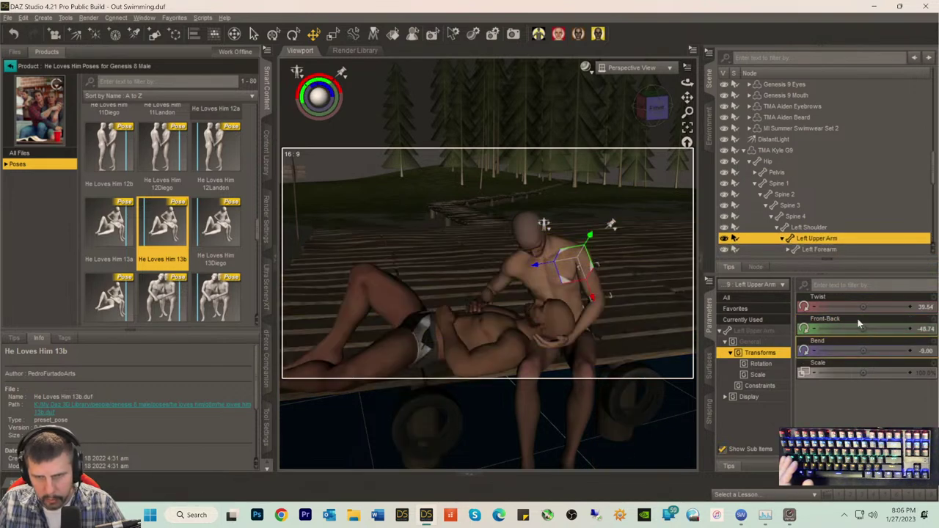
{"action": "left_click_drag", "start_coordinate": [863, 306], "coordinate": [852, 306]}
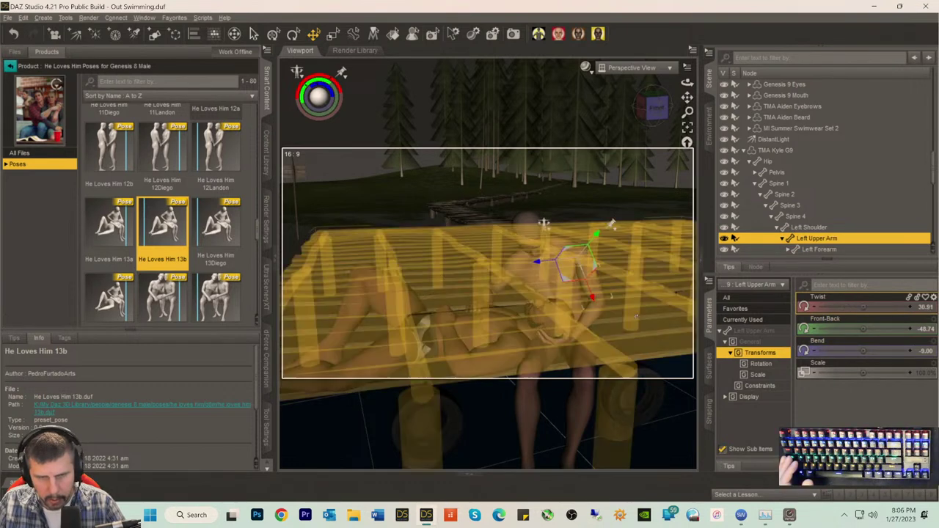
- Move TMA Kyle G9 to Z Translate -106.61 and X Translate -10.59
{"action": "left_click", "coordinate": [757, 151]}
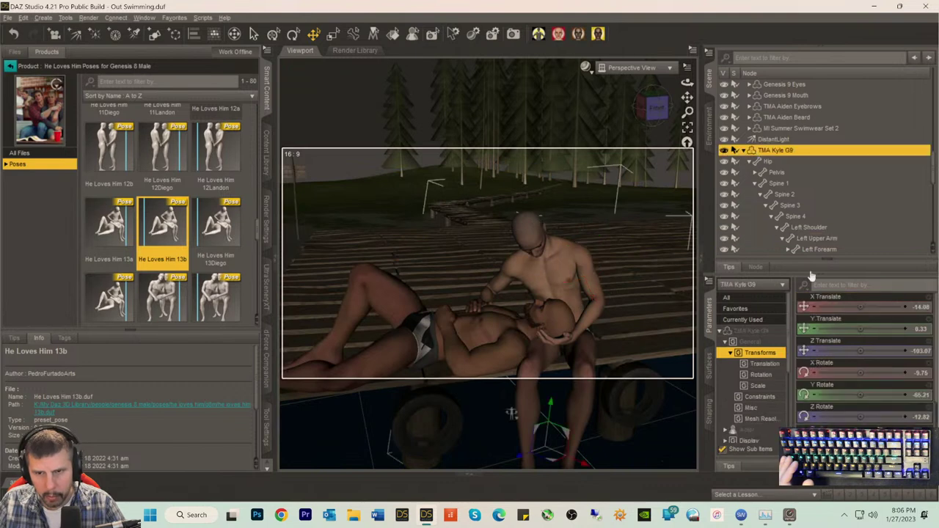
{"action": "left_click_drag", "start_coordinate": [512, 413], "coordinate": [508, 408]}
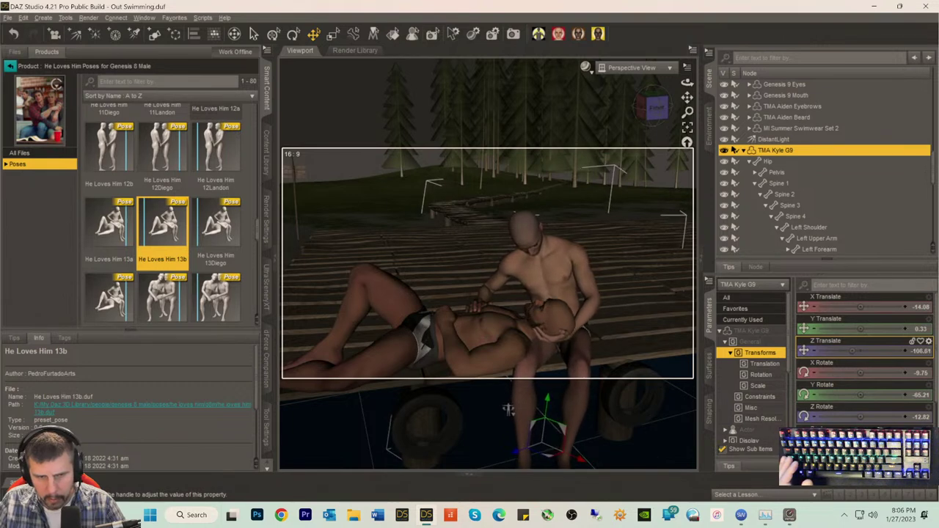
{"action": "left_click_drag", "start_coordinate": [507, 409], "coordinate": [515, 409]}
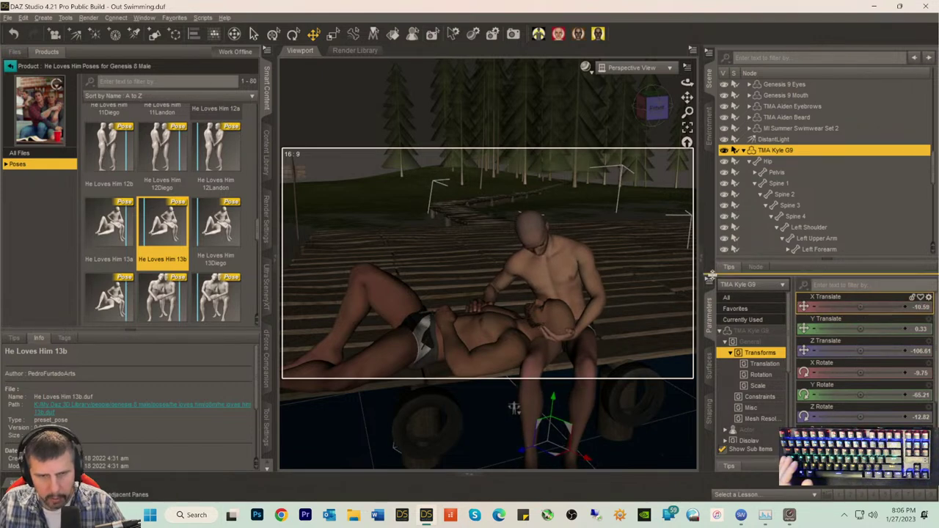
- Turn TMA Aiden G9's head by setting Neck 2 Twist to -10.64 and Neck 1 Side-Side to -9.47
{"action": "left_click_drag", "start_coordinate": [514, 408], "coordinate": [417, 280]}
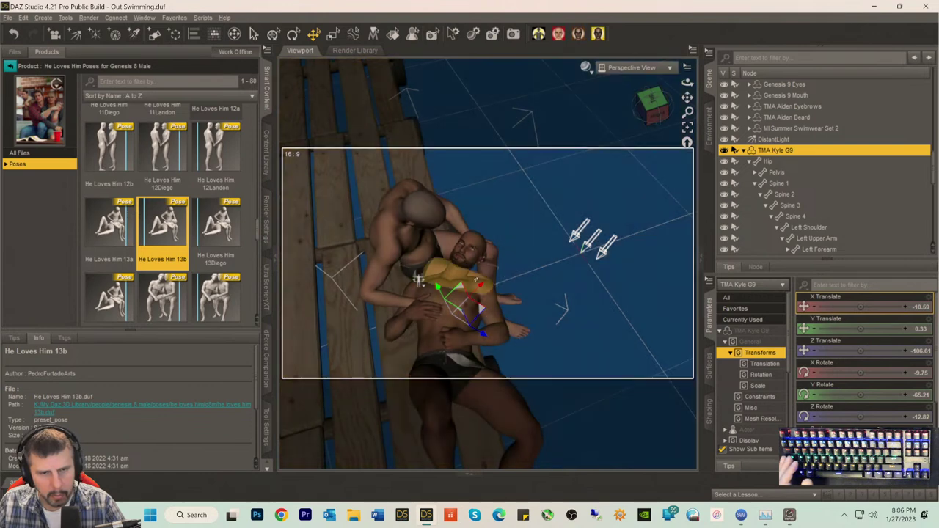
{"action": "left_click", "coordinate": [423, 237]}
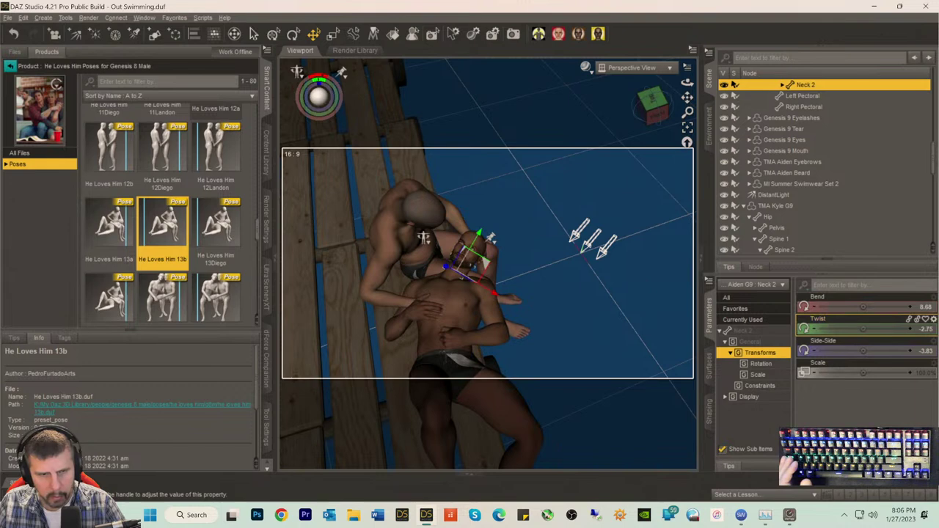
{"action": "left_click_drag", "start_coordinate": [850, 329], "coordinate": [847, 329]}
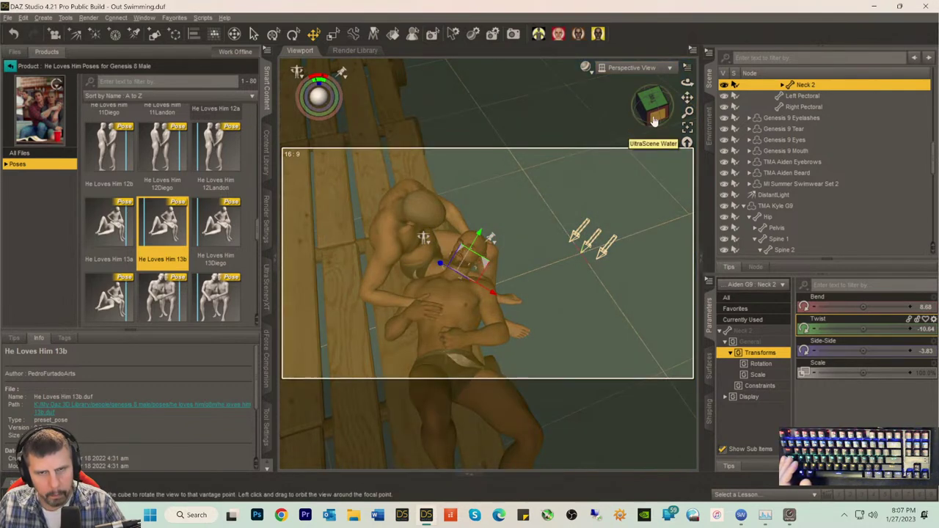
{"action": "mouse_move", "coordinate": [653, 103]}
{"action": "left_mouse_down"}
{"action": "mouse_move", "coordinate": [609, 119]}
{"action": "mouse_move", "coordinate": [656, 120]}
{"action": "left_mouse_up"}
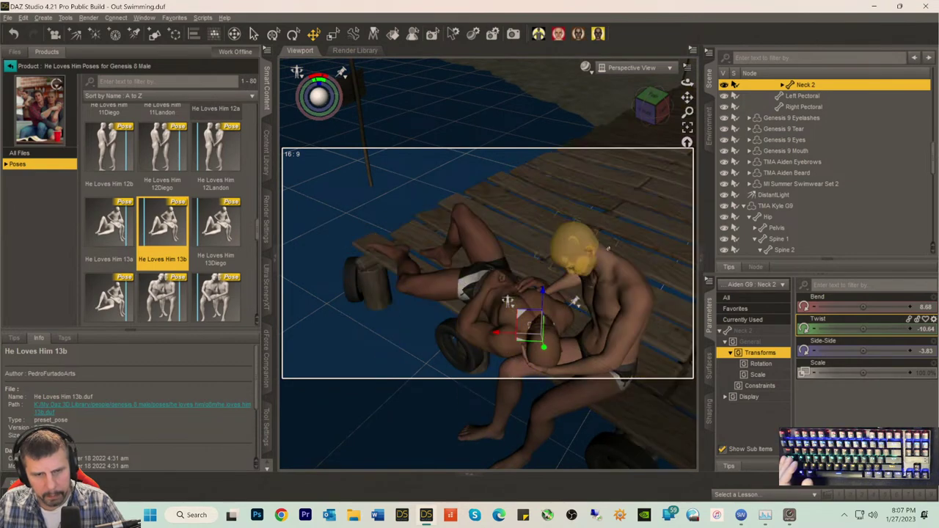
{"action": "left_click_drag", "start_coordinate": [650, 106], "coordinate": [614, 112]}
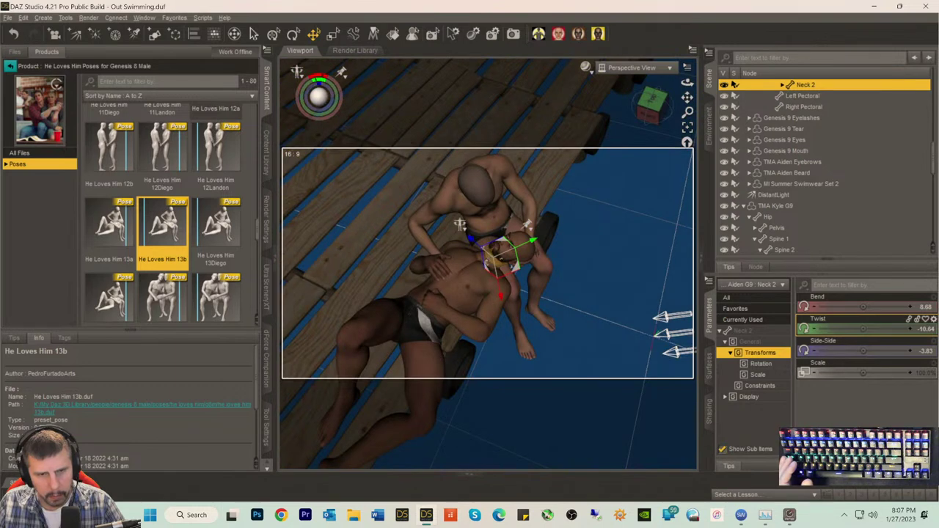
{"action": "left_click", "coordinate": [493, 257]}
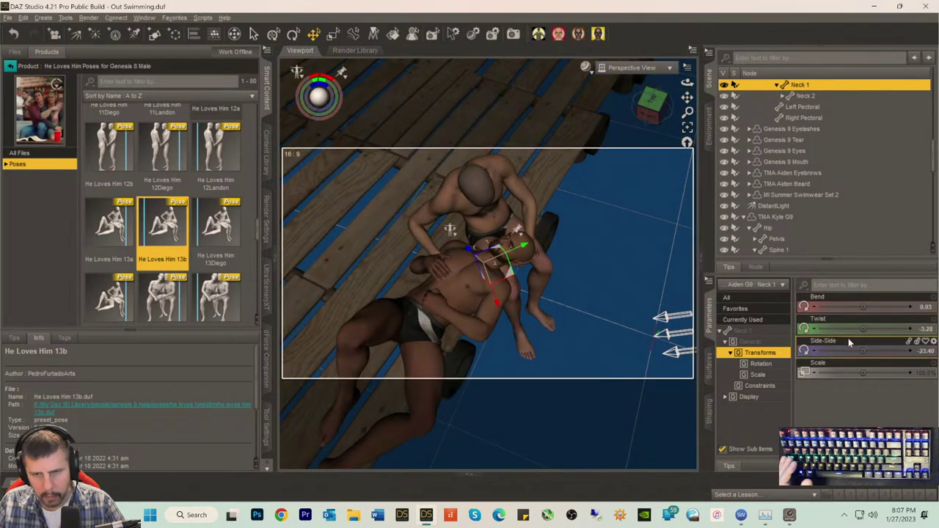
{"action": "left_click_drag", "start_coordinate": [860, 351], "coordinate": [881, 351]}
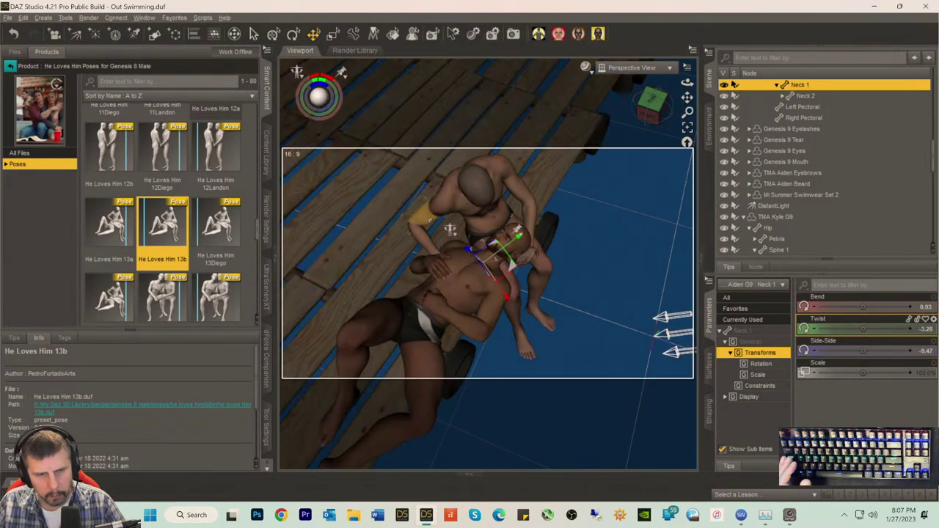
- Adjust TMA Kyle G9's right arm: Upper Arm Twist -29.86 and Forearm Bend 95.74
{"action": "left_click", "coordinate": [448, 226]}
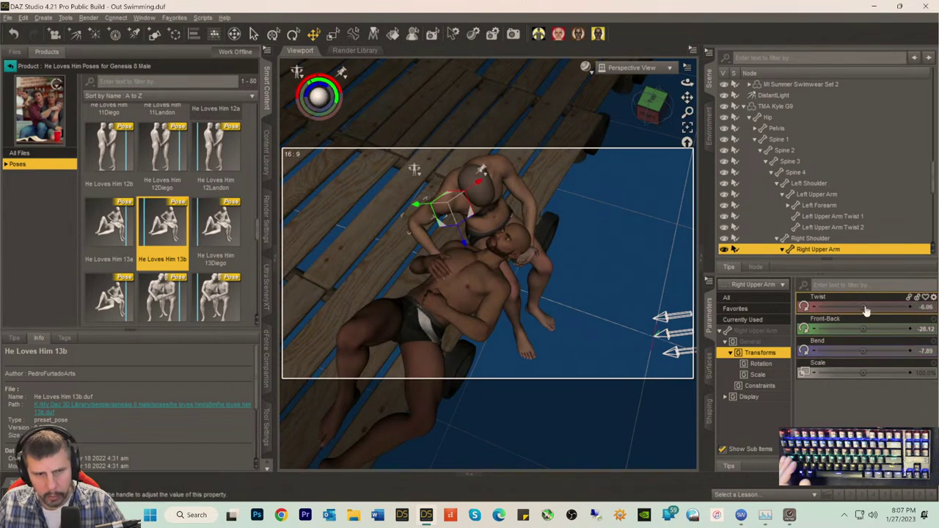
{"action": "left_click_drag", "start_coordinate": [866, 307], "coordinate": [853, 306]}
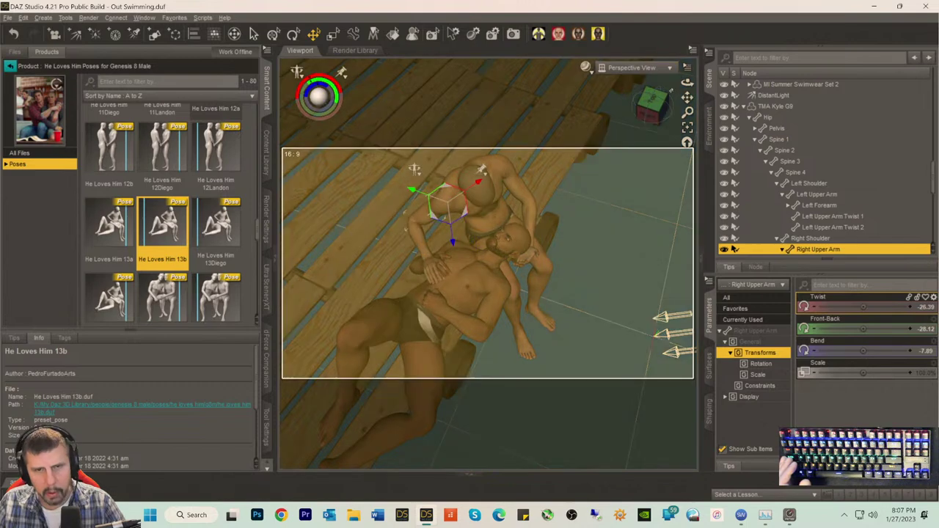
{"action": "left_click_drag", "start_coordinate": [650, 104], "coordinate": [656, 128]}
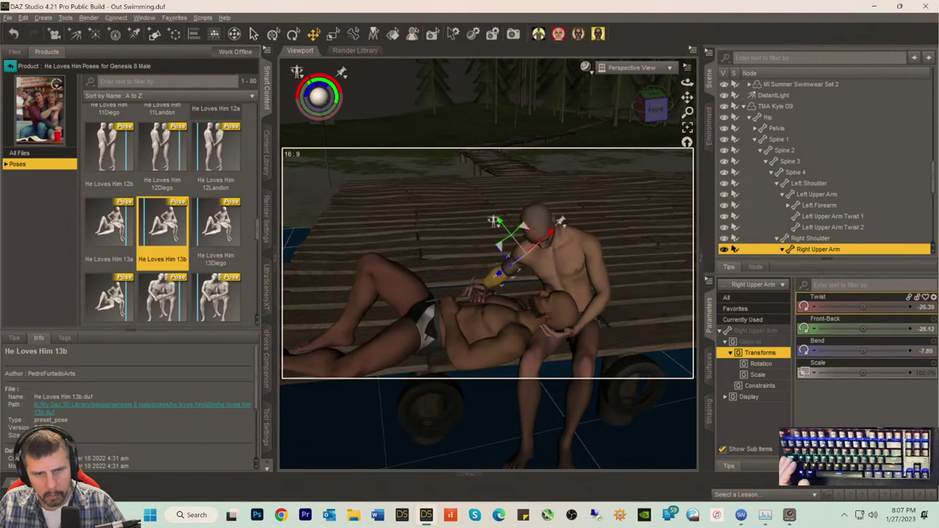
{"action": "left_click", "coordinate": [493, 278]}
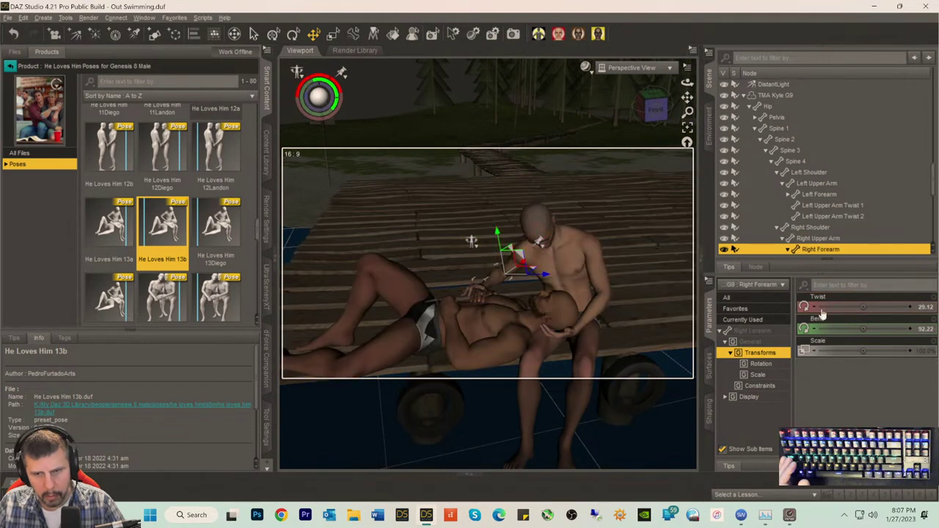
{"action": "left_click_drag", "start_coordinate": [868, 328], "coordinate": [881, 329]}
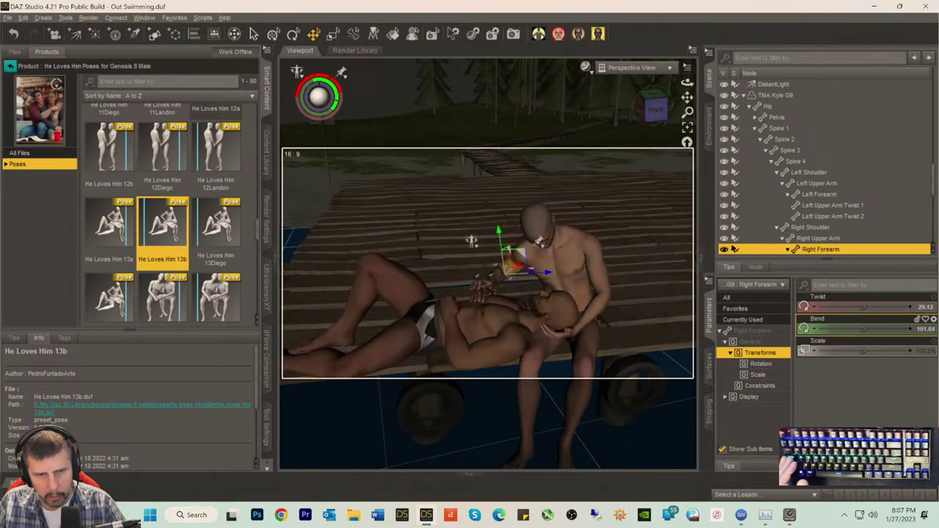
{"action": "left_click", "coordinate": [472, 242]}
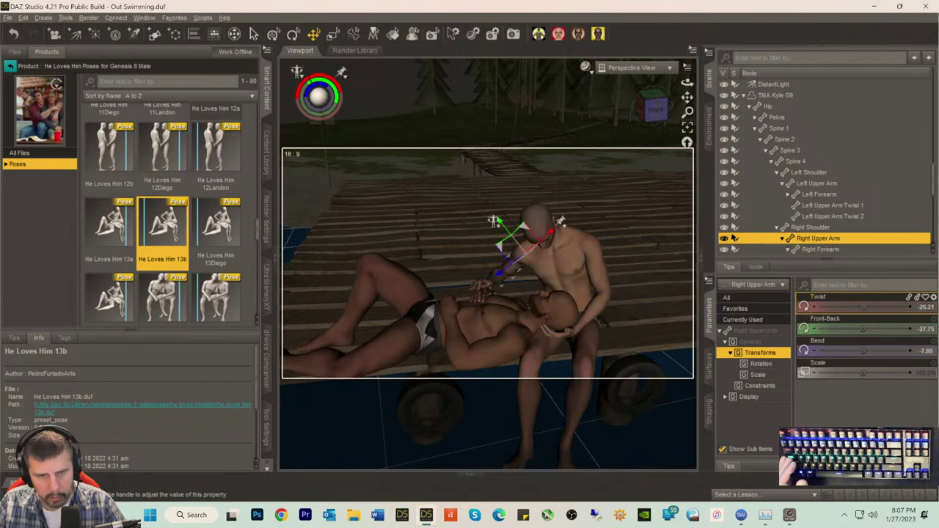
{"action": "left_click_drag", "start_coordinate": [864, 307], "coordinate": [862, 308]}
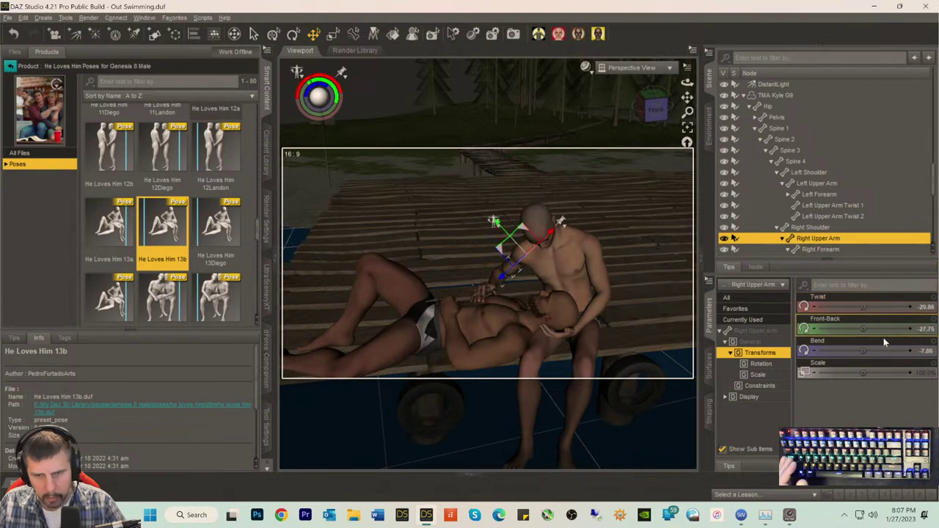
{"action": "left_click_drag", "start_coordinate": [859, 354], "coordinate": [859, 354]}
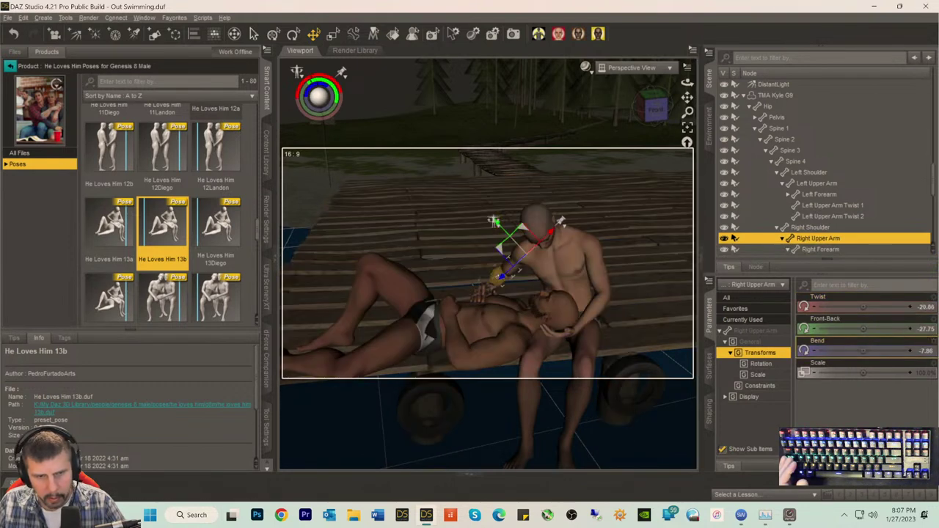
{"action": "left_click", "coordinate": [499, 277]}
{"action": "left_click_drag", "start_coordinate": [862, 329], "coordinate": [860, 329]}
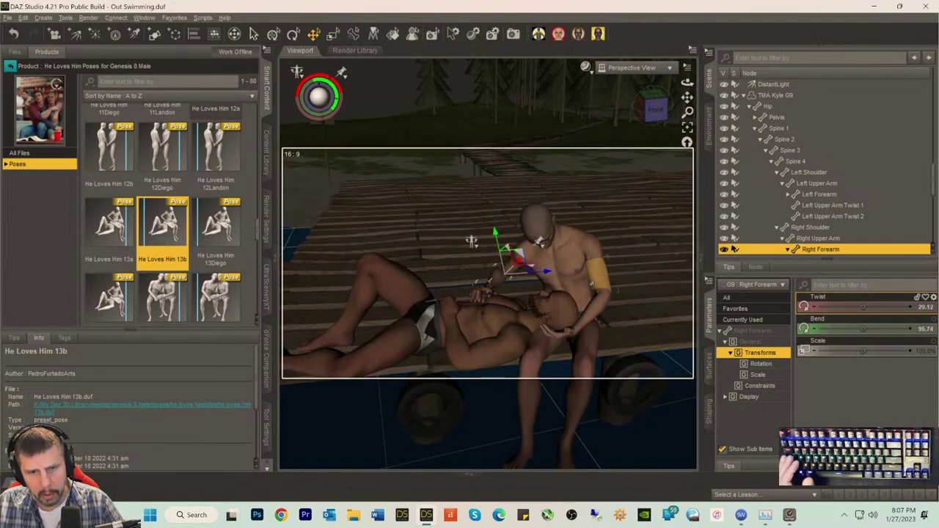
- Set TMA Kyle G9's left Upper Arm Front-Back to -43.76 and left Forearm Bend to -45.05
{"action": "left_click", "coordinate": [596, 281]}
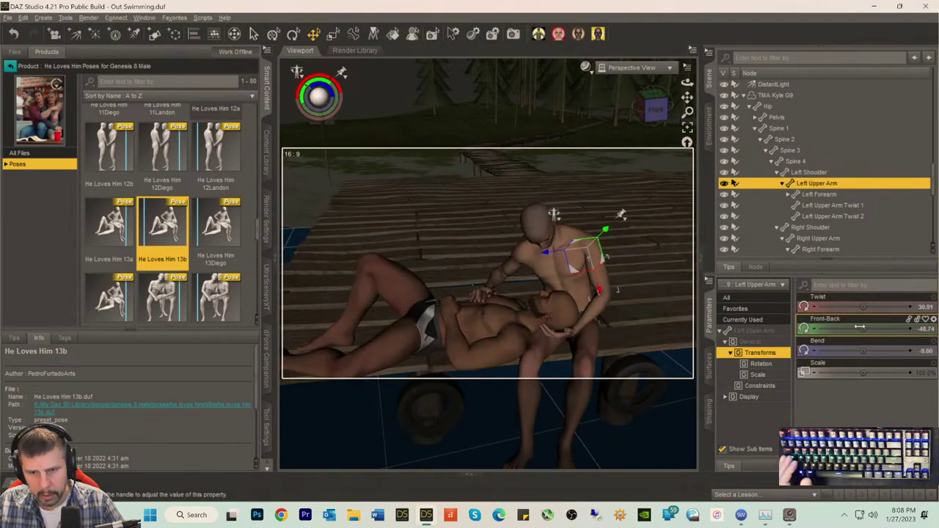
{"action": "left_click_drag", "start_coordinate": [866, 329], "coordinate": [875, 329]}
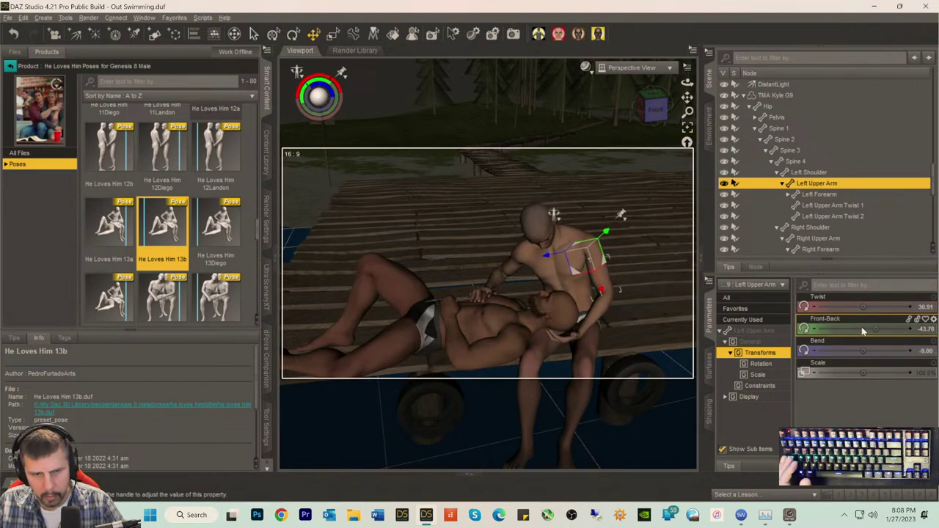
{"action": "left_click", "coordinate": [596, 314]}
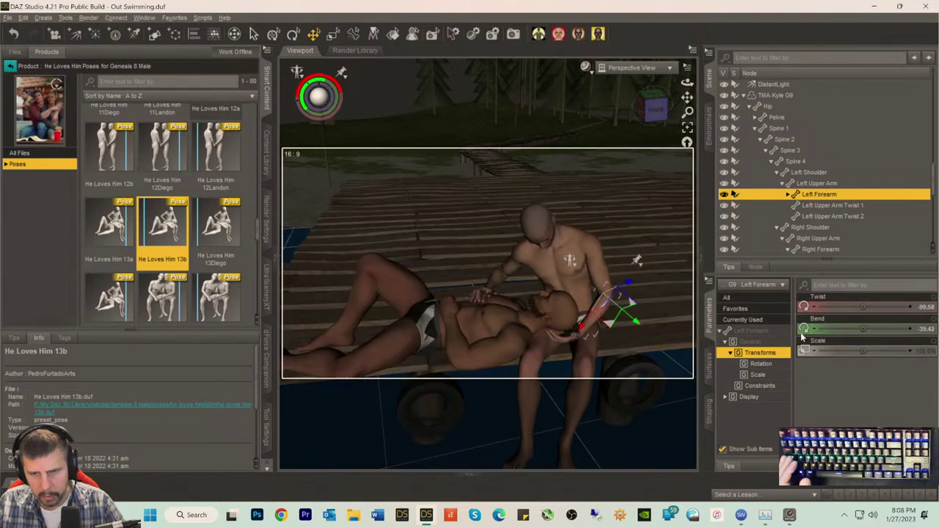
{"action": "left_click_drag", "start_coordinate": [864, 329], "coordinate": [862, 328]}
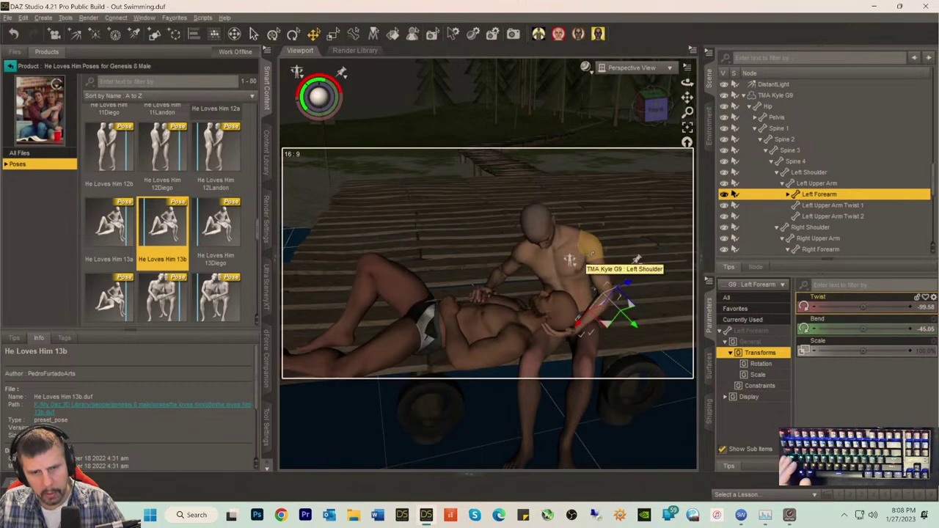
- Set TMA Kyle G9's left Shoulder Front-Back to -0.31 and left Forearm Bend to -46.12
{"action": "left_click", "coordinate": [581, 251]}
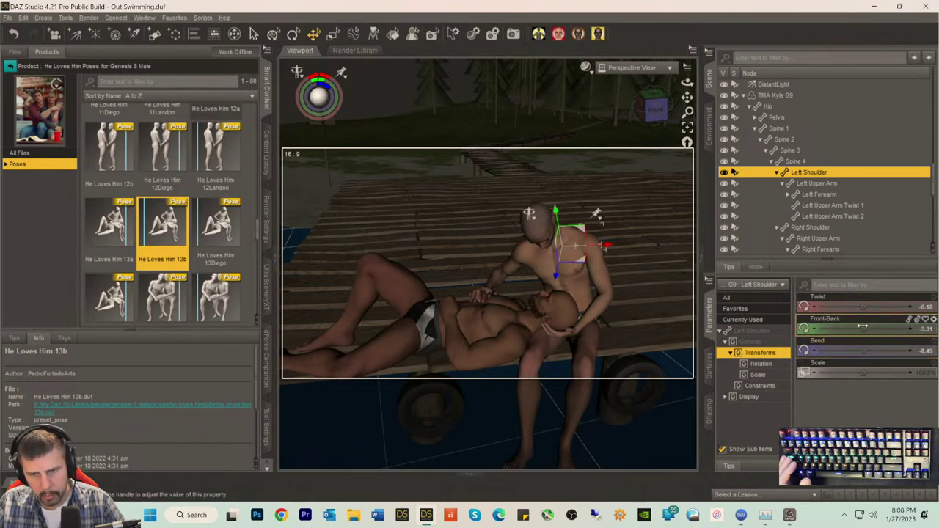
{"action": "left_click_drag", "start_coordinate": [864, 327], "coordinate": [886, 328]}
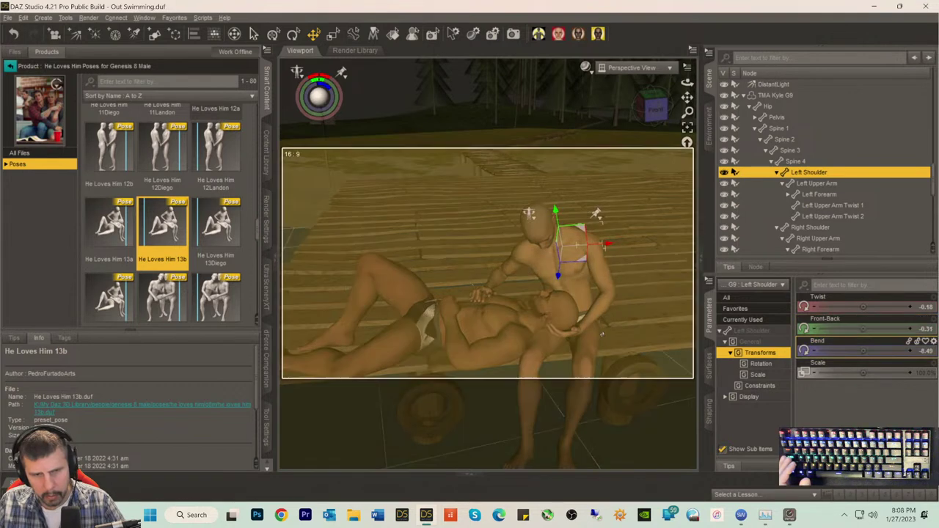
{"action": "left_click", "coordinate": [591, 323]}
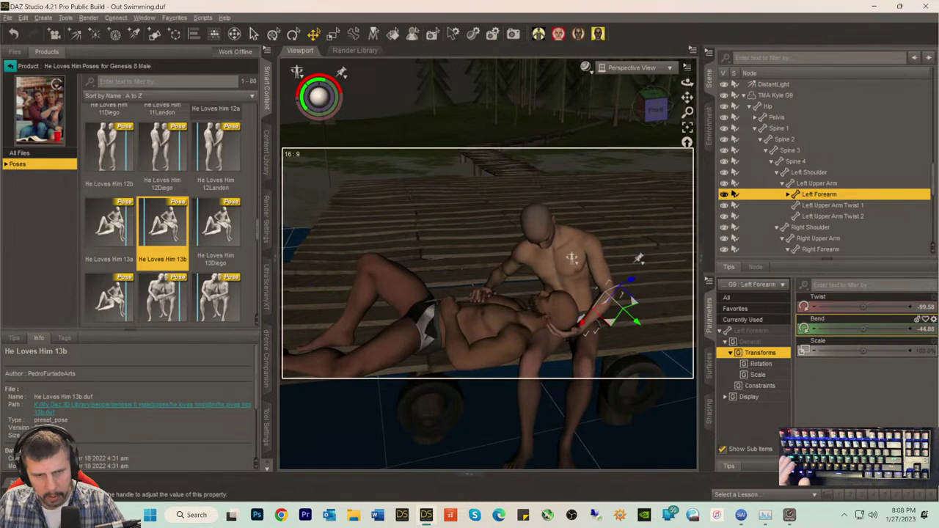
{"action": "left_click_drag", "start_coordinate": [867, 328], "coordinate": [867, 329]}
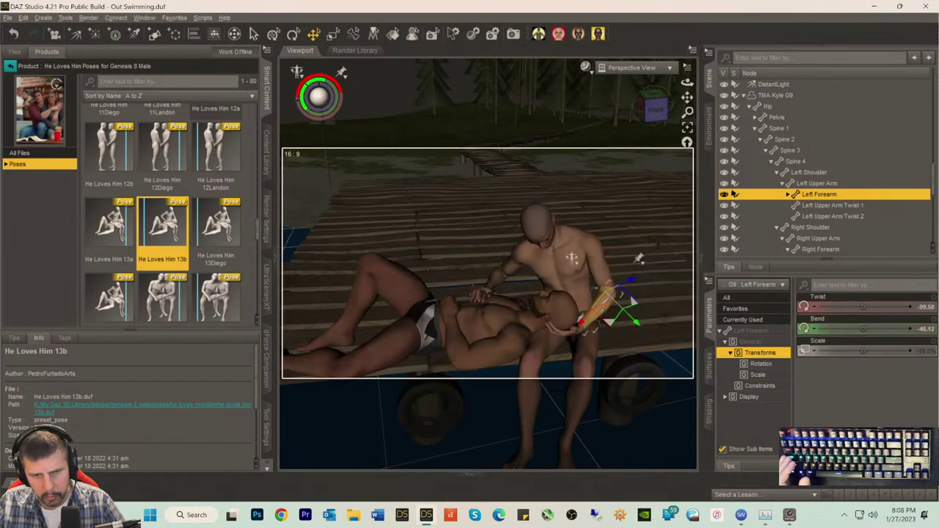
- Set TMA Kyle G9's left Upper Arm Bend to -13.16 and save the scene
{"action": "left_click", "coordinate": [591, 246]}
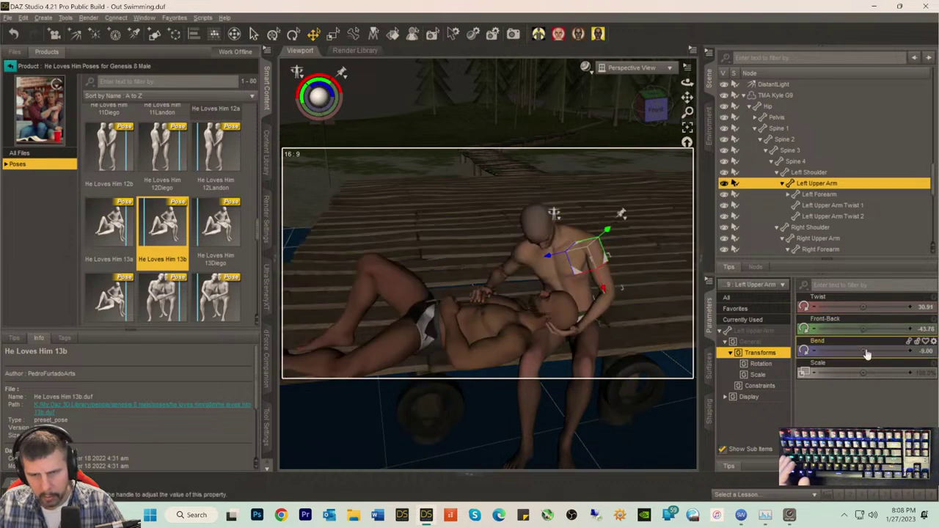
{"action": "left_click_drag", "start_coordinate": [863, 350], "coordinate": [851, 351]}
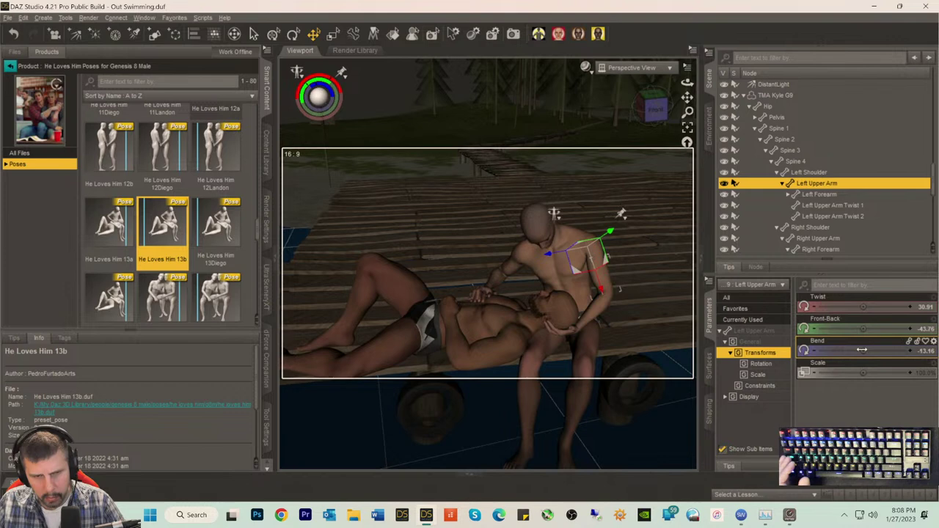
{"action": "mouse_move", "coordinate": [845, 355]}
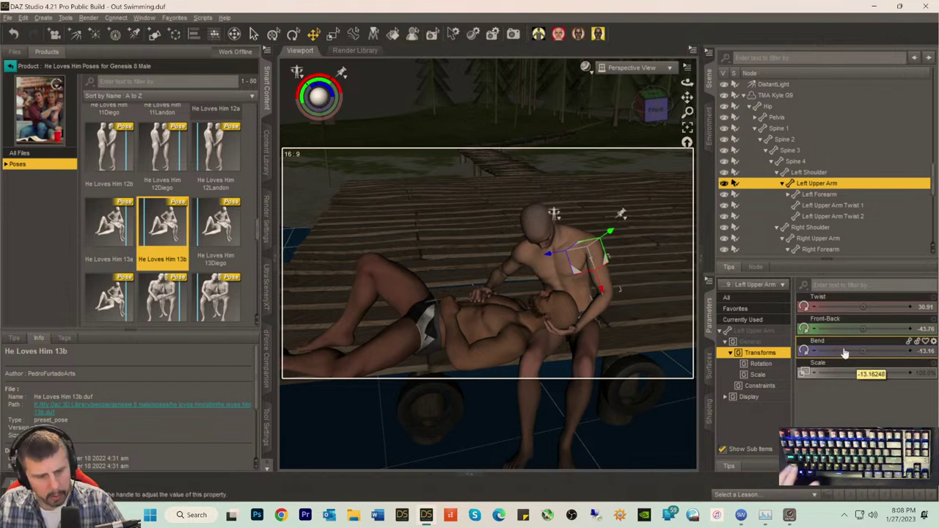
{"action": "key", "text": "ctrl+s"}
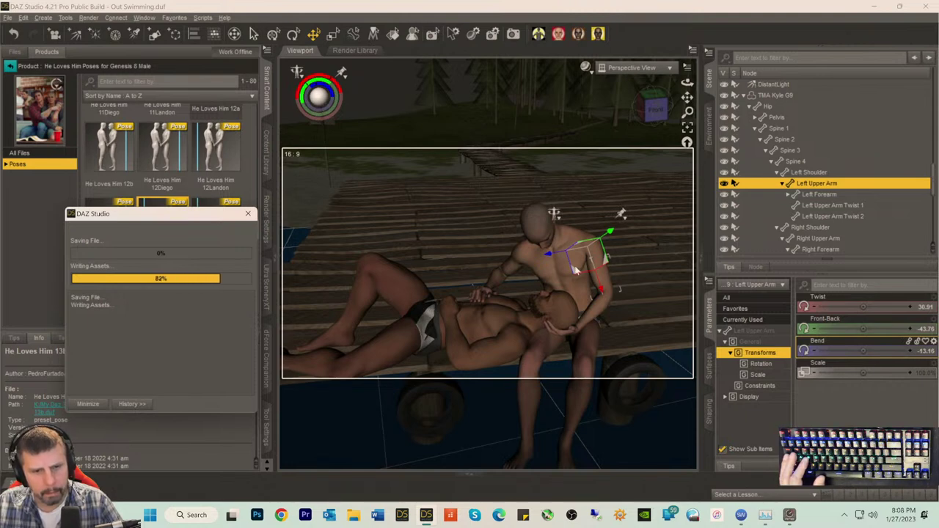
- View the scene through Camera and group TMA Kyle G9 and TMA Aiden G9 under the label Figures
{"action": "left_click", "coordinate": [641, 68]}
{"action": "left_click", "coordinate": [632, 161]}
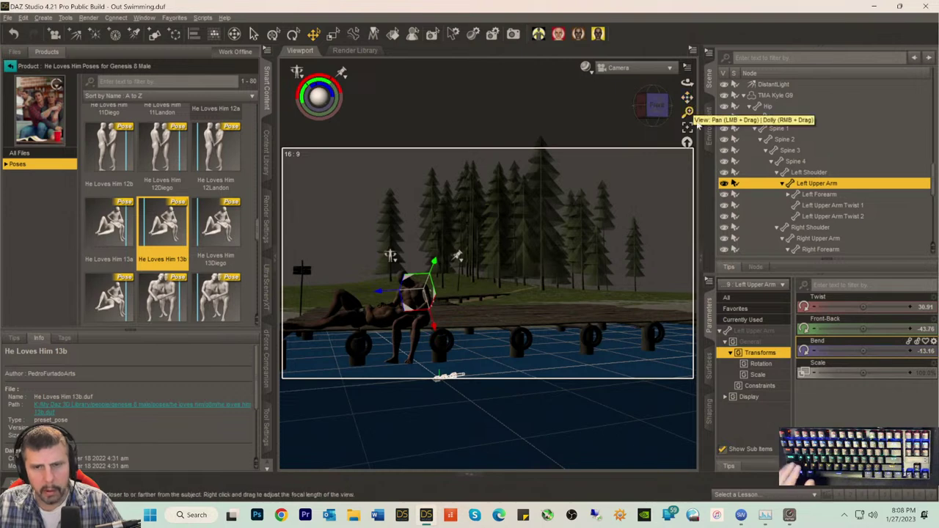
{"action": "left_click", "coordinate": [776, 96]}
{"action": "scroll", "coordinate": [777, 102], "scroll_direction": "up", "scroll_amount": 3}
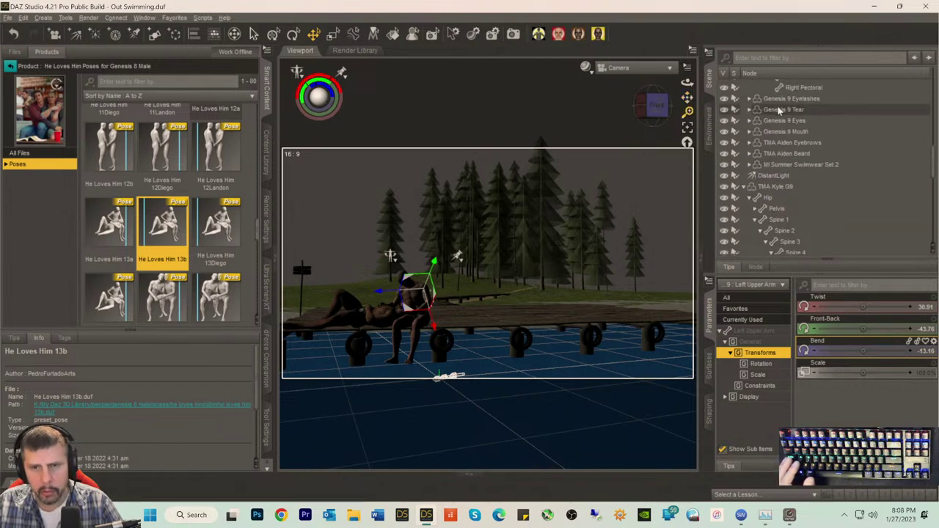
{"action": "scroll", "coordinate": [791, 193], "scroll_direction": "up", "scroll_amount": 10}
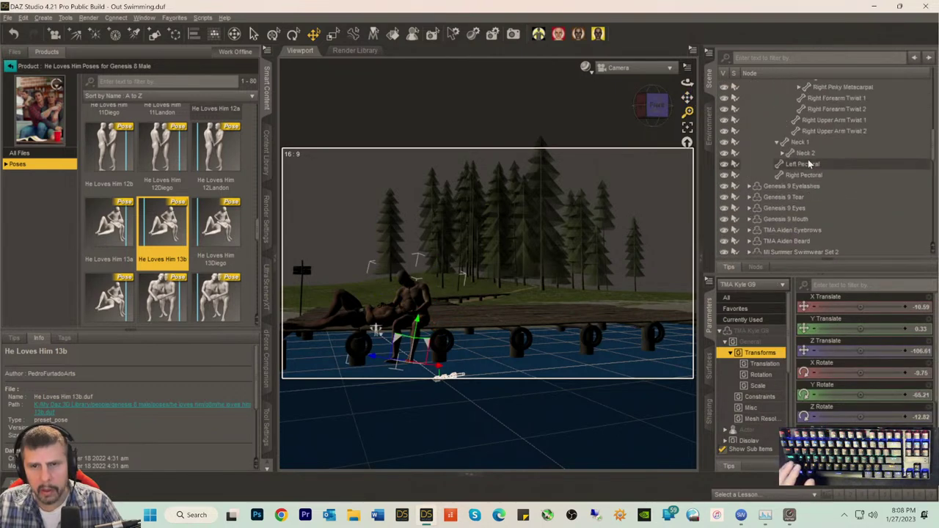
{"action": "left_click", "coordinate": [768, 129]}
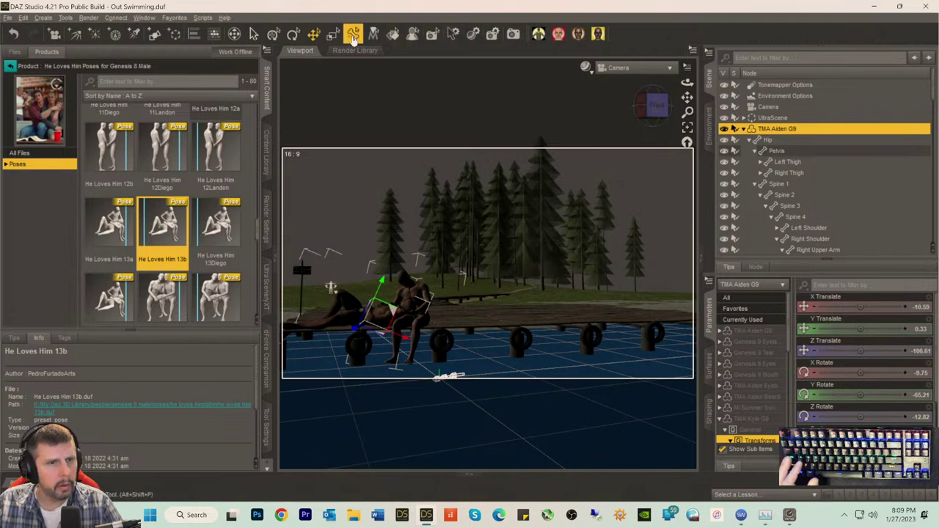
{"action": "left_click", "coordinate": [175, 34]}
{"action": "double_click", "coordinate": [424, 262]}
{"action": "type", "text": "Fig"}
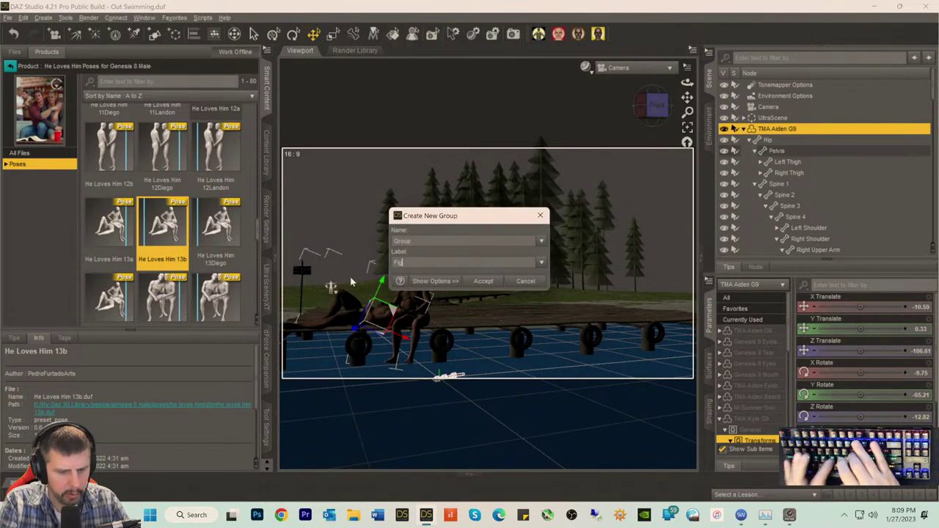
{"action": "type", "text": "ures"}
{"action": "key", "text": "Return"}
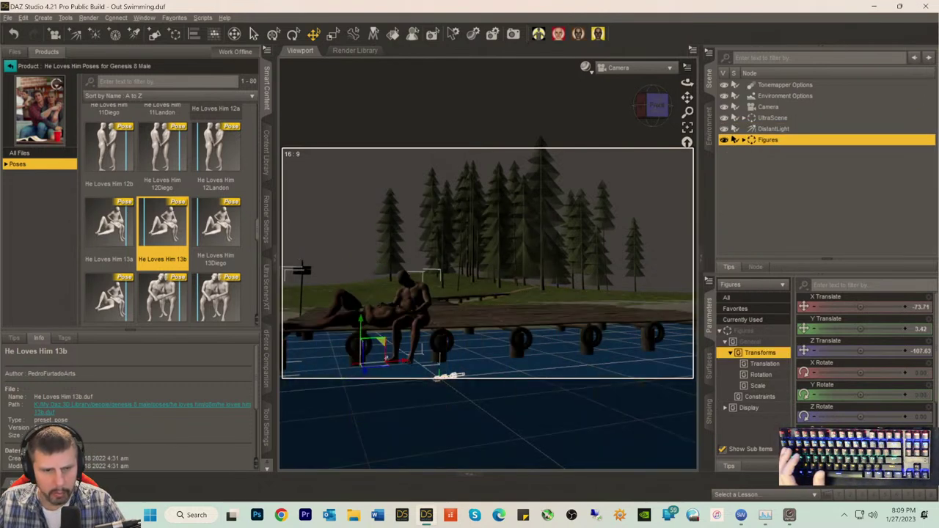
- Move the Figures group along the dock to X Translate 20.80 and save the scene
{"action": "left_click_drag", "start_coordinate": [405, 361], "coordinate": [469, 357]}
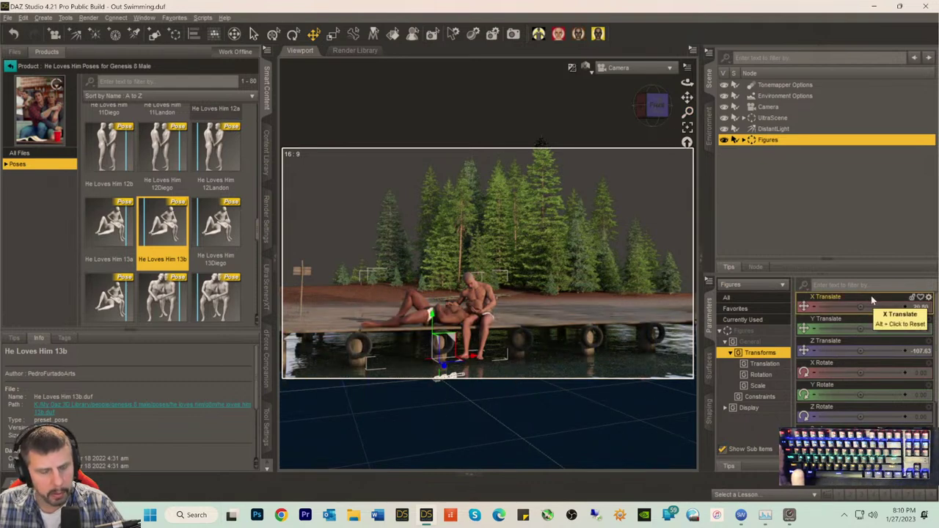
{"action": "key", "text": "ctrl+s"}
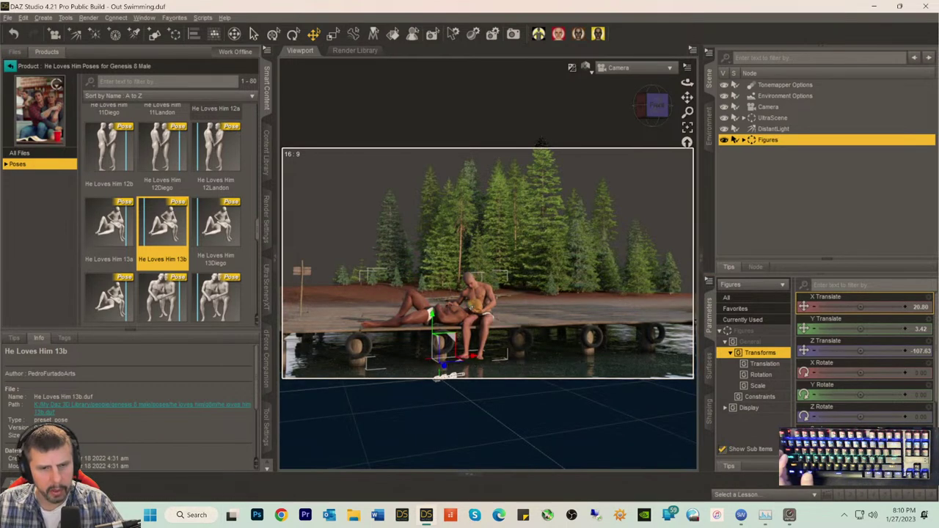
- Set the Bend of TMA Aiden G9's head to -8.06
{"action": "left_click", "coordinate": [470, 300]}
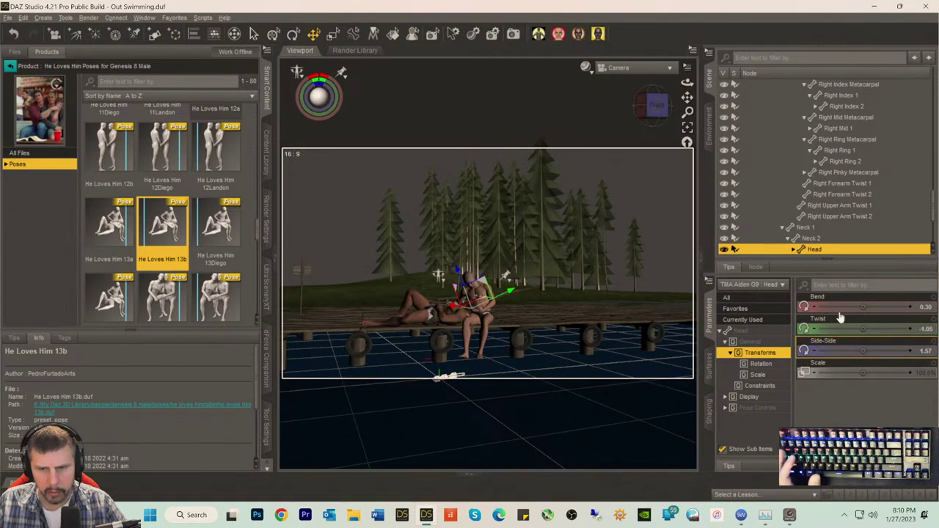
{"action": "left_click_drag", "start_coordinate": [863, 306], "coordinate": [792, 307]}
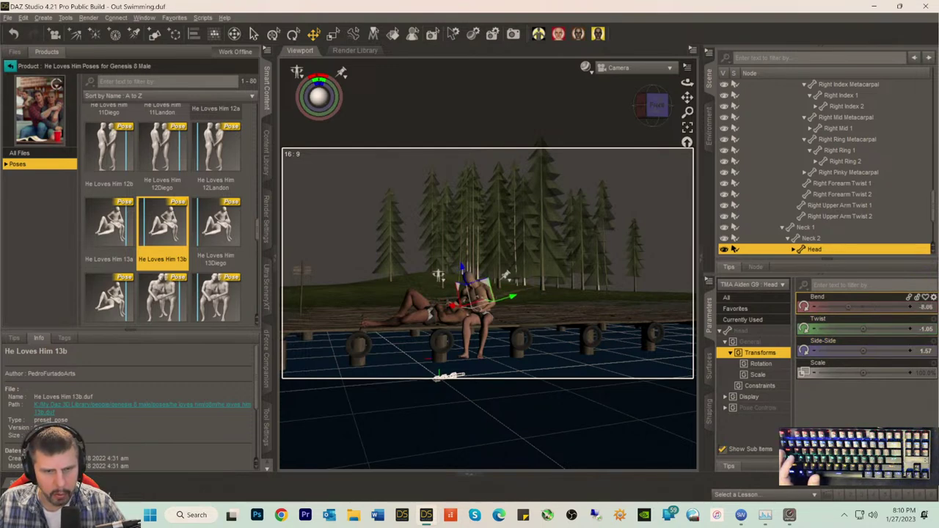
- View the figures in Perspective View and set the Bend of TMA Kyle G9's Right Index 1 to 47.80 and Right Mid 1 to 53.66
{"action": "left_click", "coordinate": [639, 67]}
{"action": "left_click", "coordinate": [645, 78]}
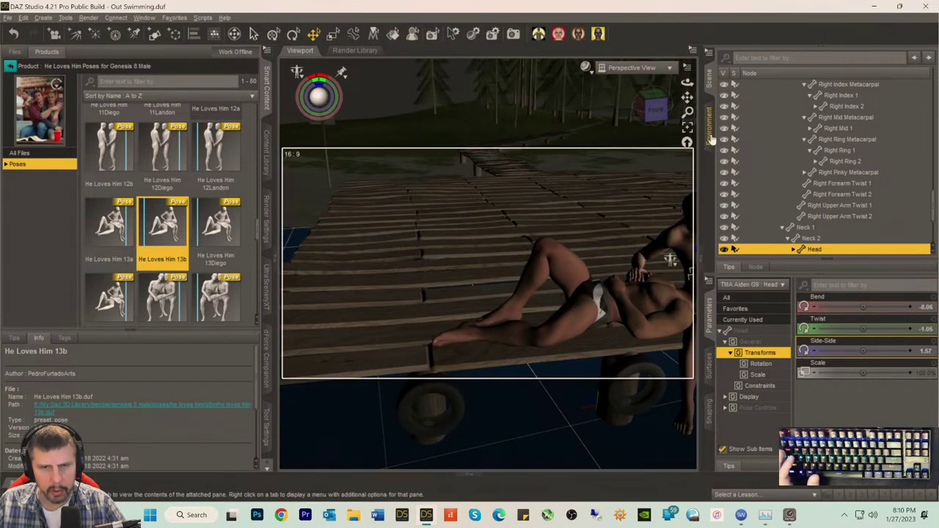
{"action": "left_click_drag", "start_coordinate": [670, 255], "coordinate": [512, 264], "text": "alt"}
{"action": "scroll", "coordinate": [513, 267], "scroll_direction": "up", "scroll_amount": 5}
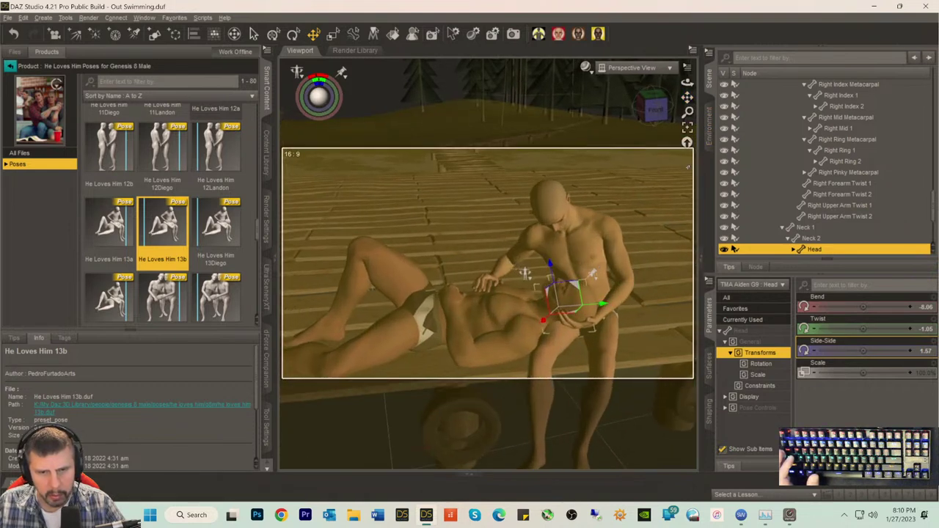
{"action": "scroll", "coordinate": [691, 168], "scroll_direction": "up", "scroll_amount": 2}
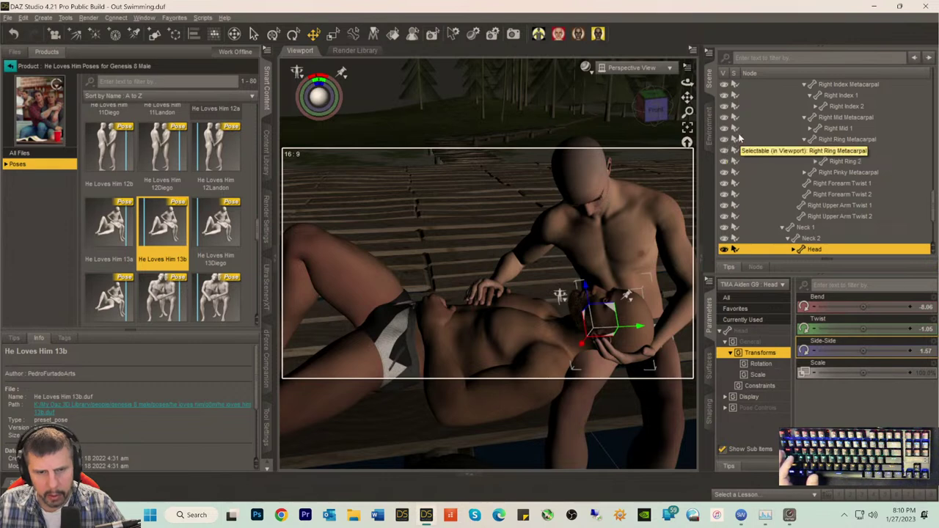
{"action": "scroll", "coordinate": [624, 216], "scroll_direction": "up", "scroll_amount": 5}
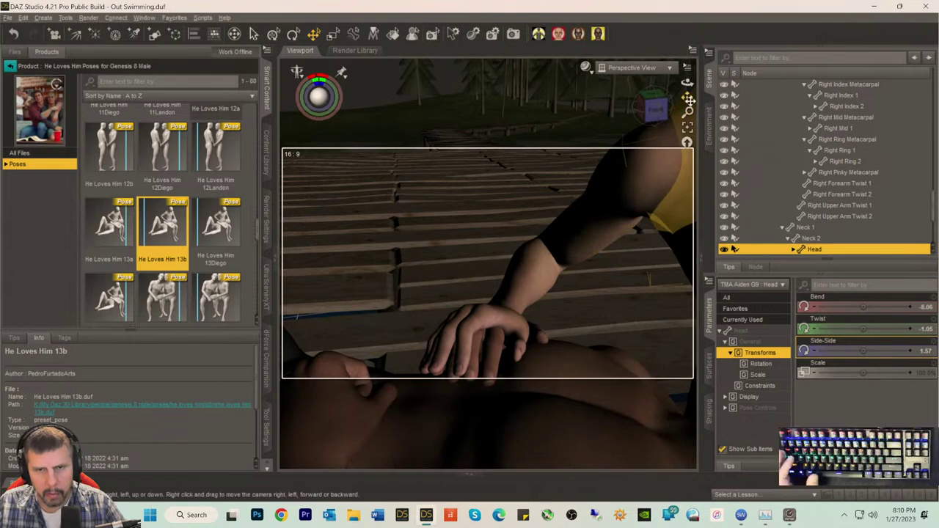
{"action": "left_click_drag", "start_coordinate": [687, 96], "coordinate": [687, 160]}
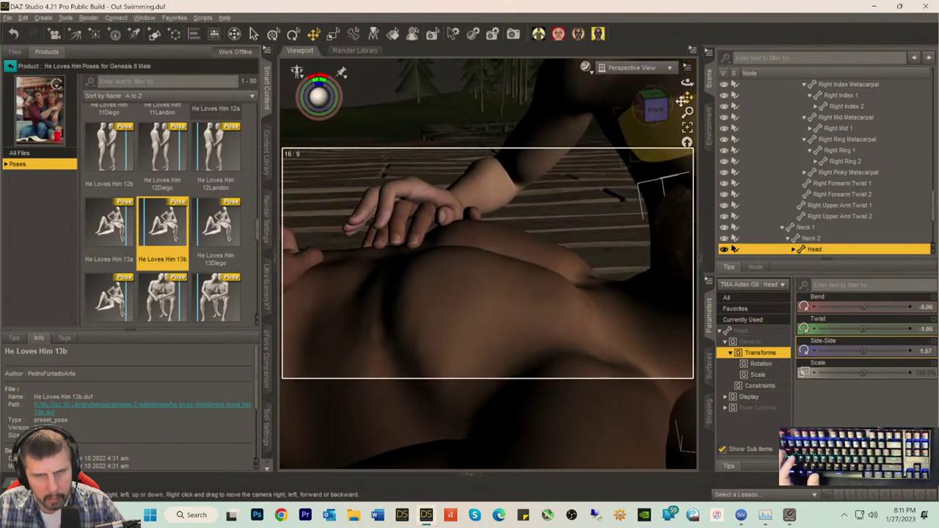
{"action": "left_click_drag", "start_coordinate": [653, 109], "coordinate": [686, 110]}
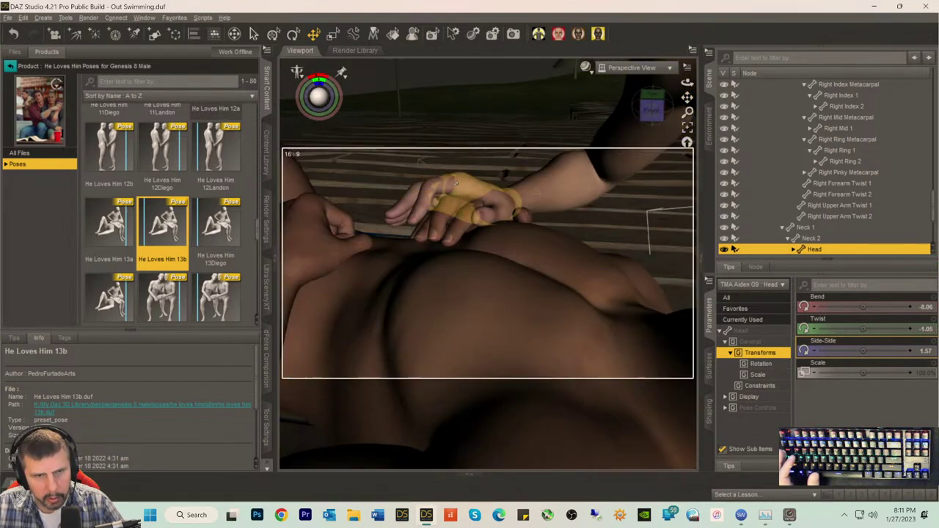
{"action": "left_click", "coordinate": [447, 184]}
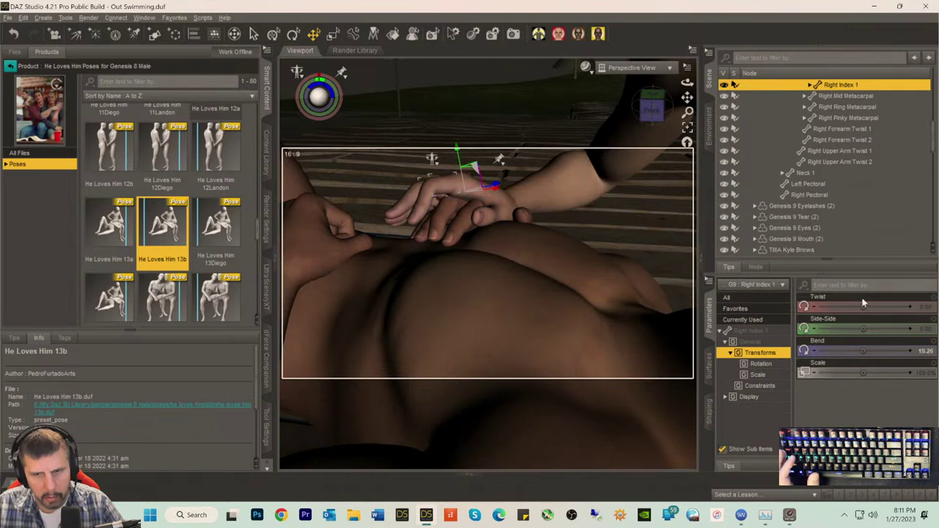
{"action": "left_click_drag", "start_coordinate": [863, 350], "coordinate": [883, 350]}
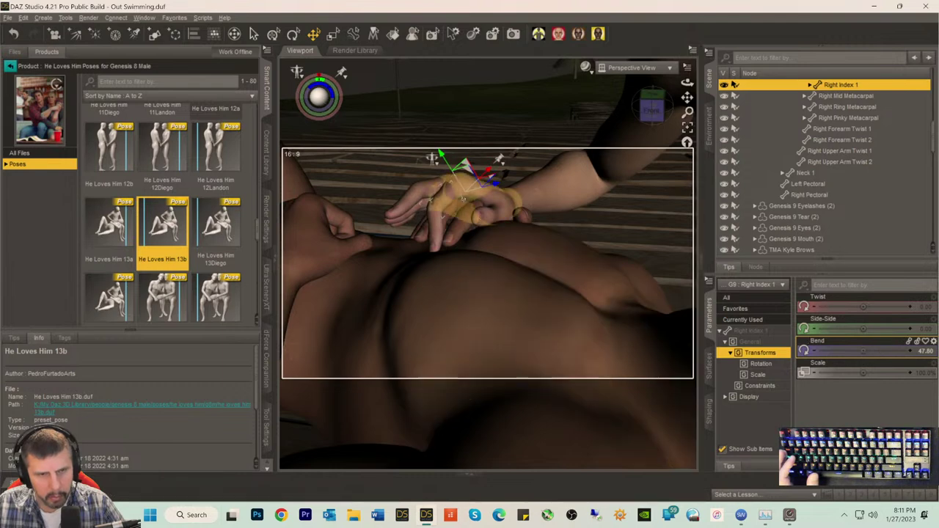
{"action": "left_click", "coordinate": [435, 192]}
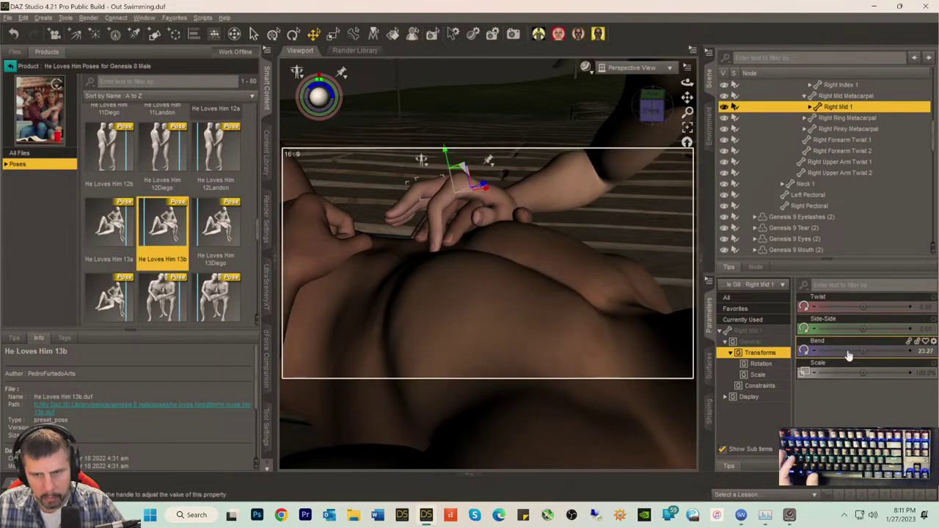
{"action": "left_click_drag", "start_coordinate": [441, 192], "coordinate": [440, 174]}
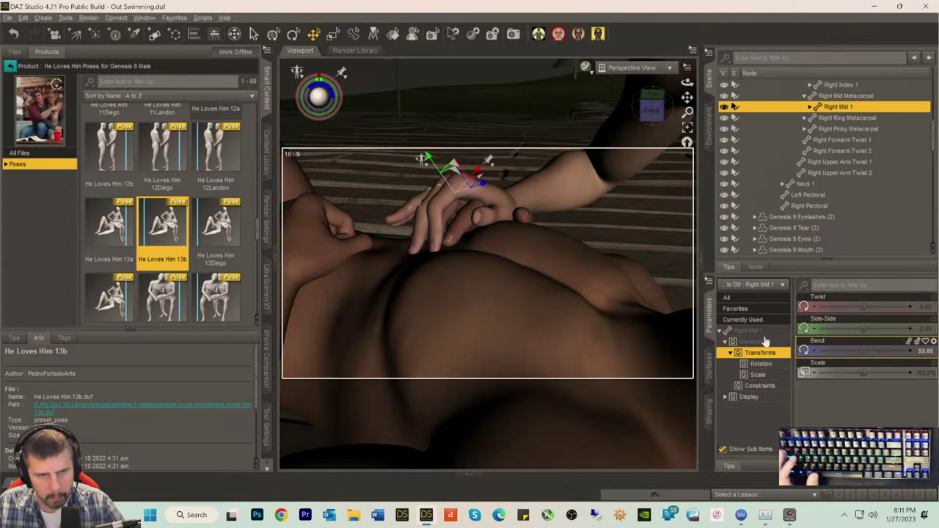
- Set the Bend of TMA Kyle G9's Right Index 2 to 35.11, Right Index 1 to 54.71 and Right Ring 1 to 54.39
{"action": "left_click", "coordinate": [431, 214]}
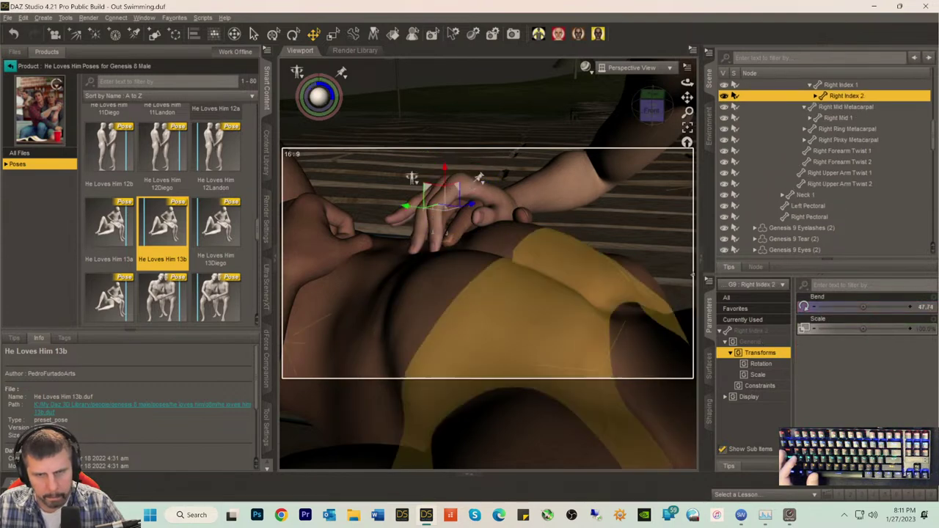
{"action": "left_click_drag", "start_coordinate": [861, 306], "coordinate": [828, 306]}
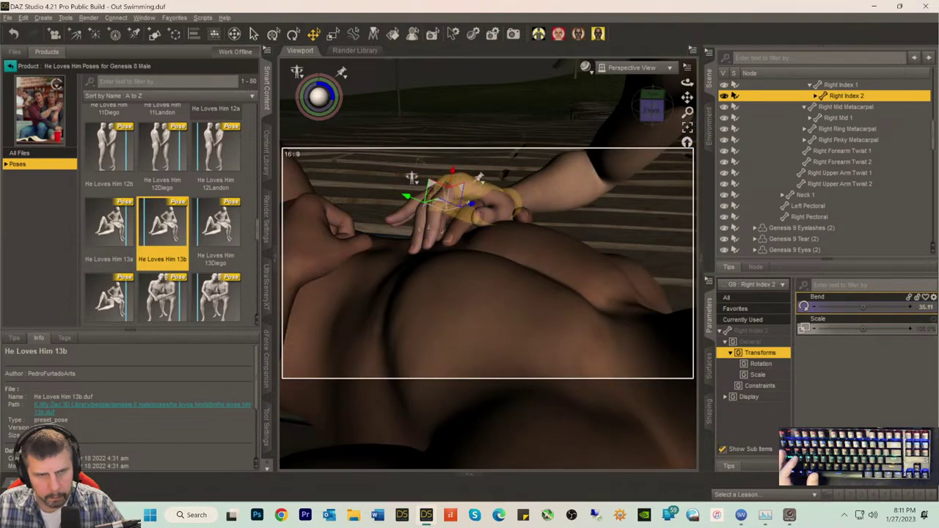
{"action": "left_click", "coordinate": [448, 200]}
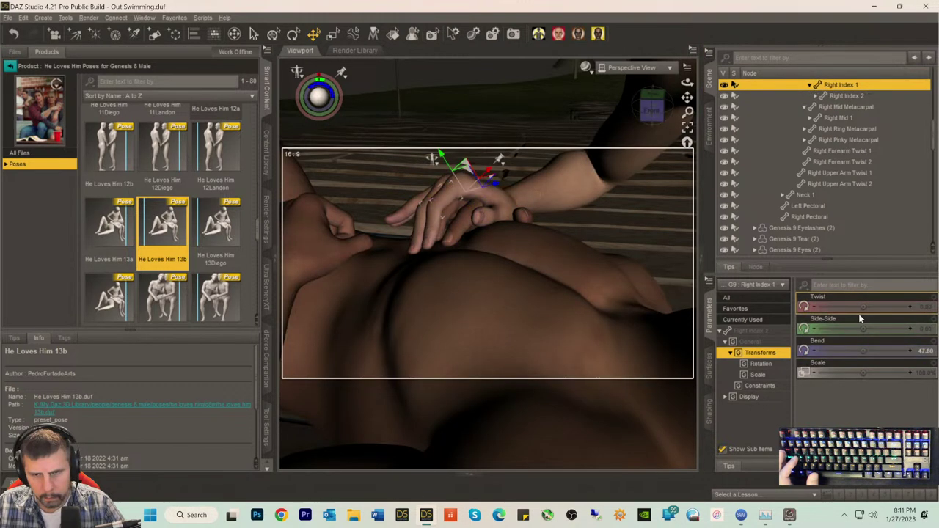
{"action": "left_click_drag", "start_coordinate": [863, 350], "coordinate": [876, 350]}
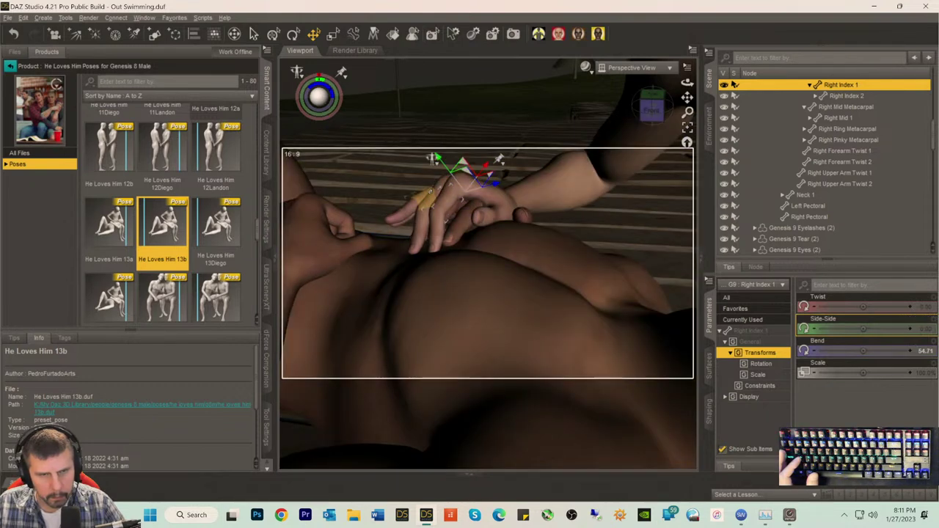
{"action": "left_click", "coordinate": [451, 194]}
{"action": "left_click_drag", "start_coordinate": [867, 356], "coordinate": [886, 355]}
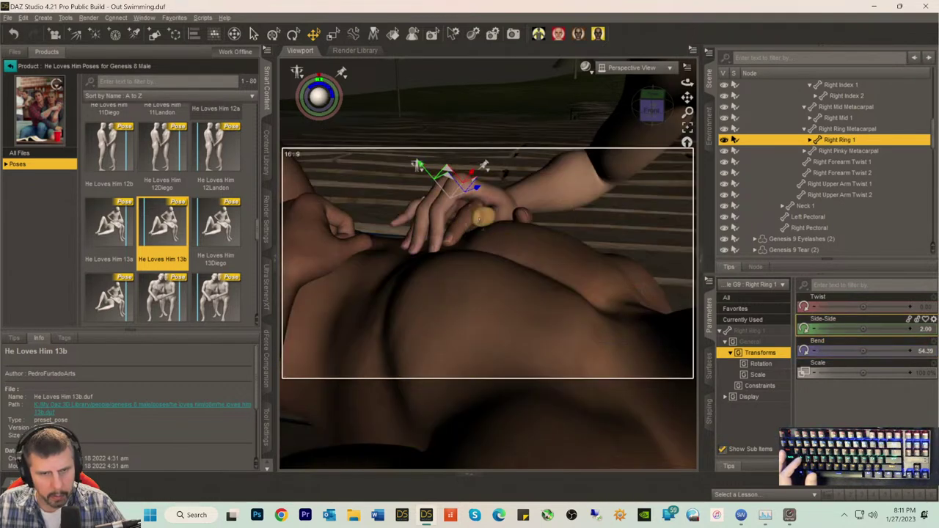
- Refine TMA Kyle G9's right index finger with a Bend of 16.89 on Right Index 2 and 62.08 on Right Index 1
{"action": "left_click", "coordinate": [437, 224]}
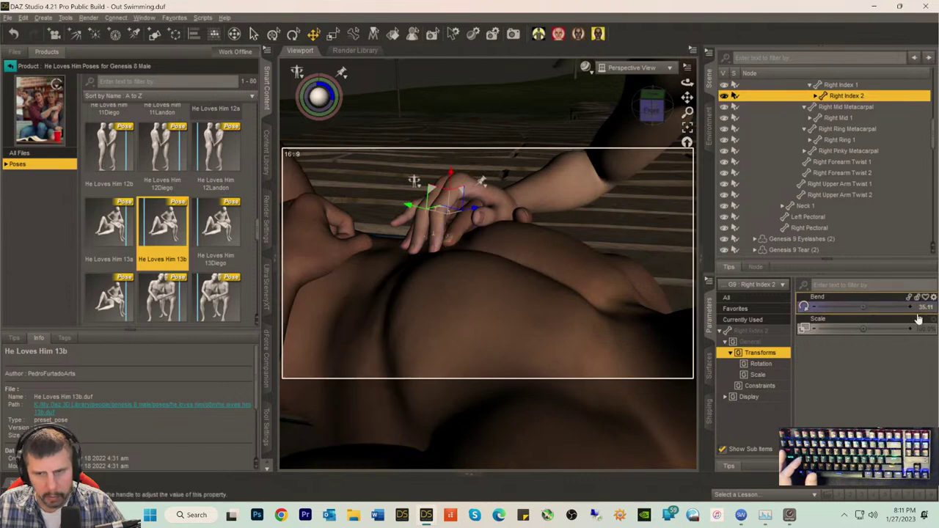
{"action": "left_click_drag", "start_coordinate": [804, 306], "coordinate": [804, 306]}
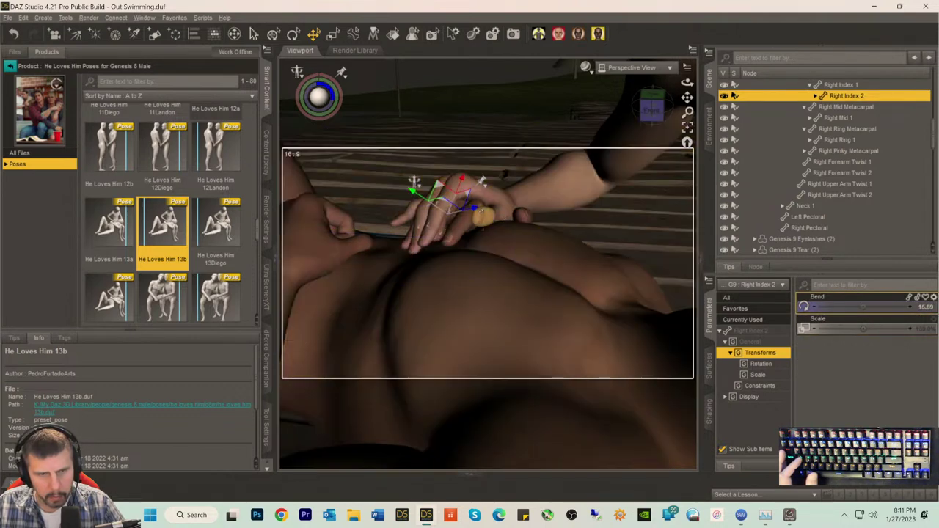
{"action": "left_click", "coordinate": [446, 198]}
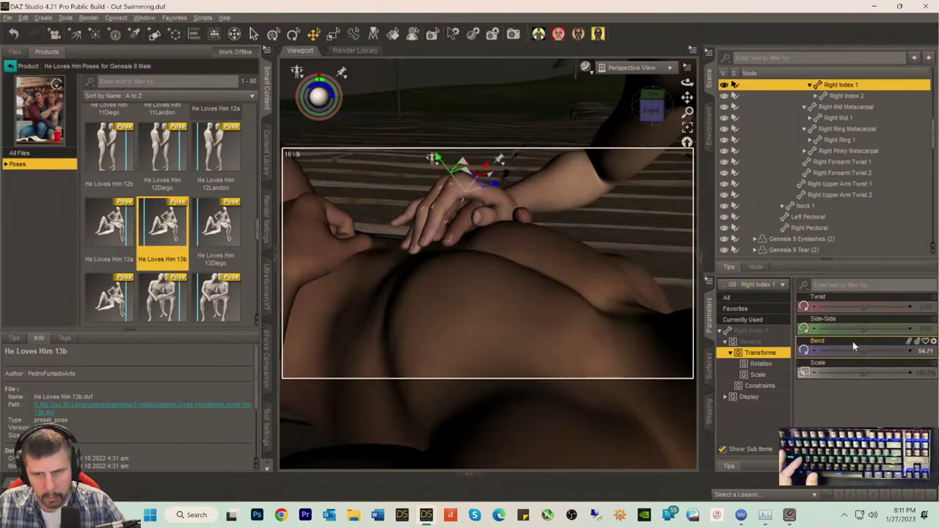
{"action": "left_click_drag", "start_coordinate": [863, 351], "coordinate": [874, 351]}
- Set the Bend of TMA Aiden G9's Right Pinky 3 to -6.36, Right Pinky 2 to 9.69 and Right Mid 3 to 13.12
{"action": "mouse_move", "coordinate": [650, 108]}
{"action": "left_mouse_down"}
{"action": "mouse_move", "coordinate": [687, 97]}
{"action": "mouse_move", "coordinate": [651, 109]}
{"action": "left_mouse_up"}
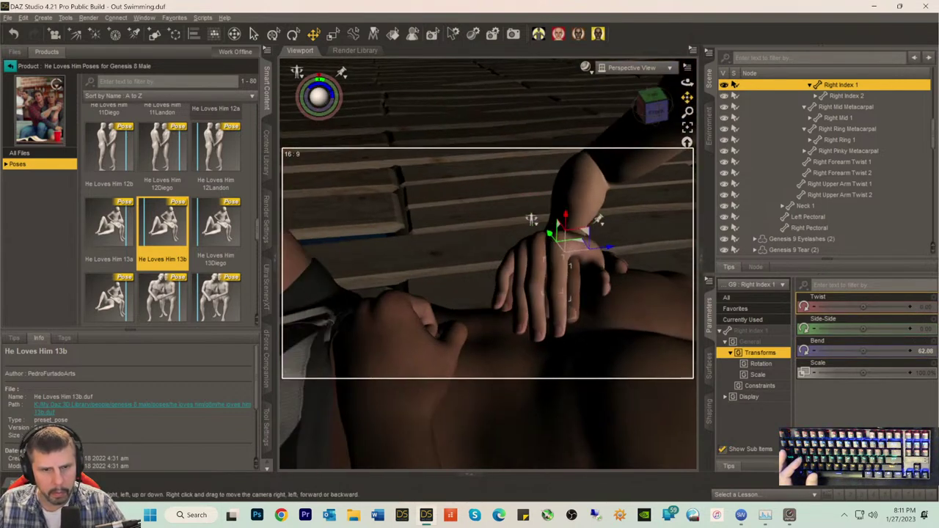
{"action": "left_click", "coordinate": [507, 266]}
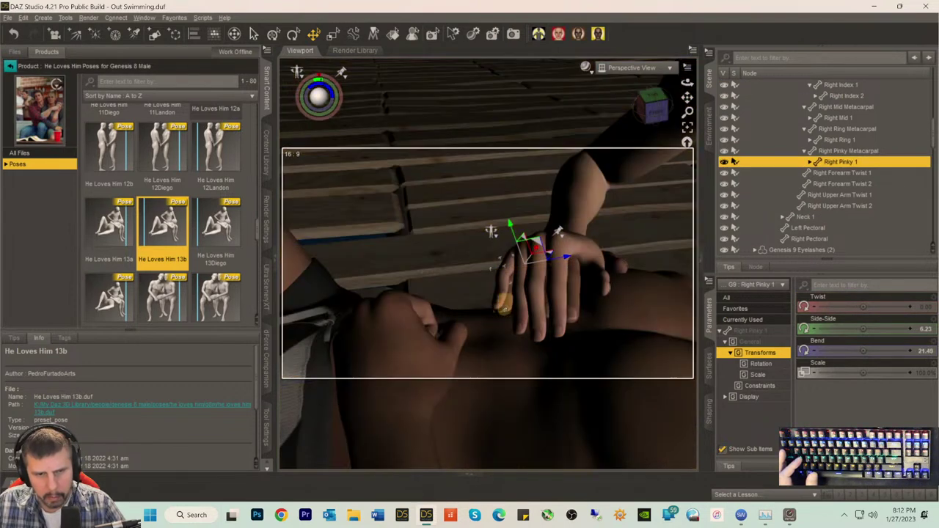
{"action": "left_click", "coordinate": [472, 262]}
{"action": "left_click_drag", "start_coordinate": [472, 263], "coordinate": [472, 262]}
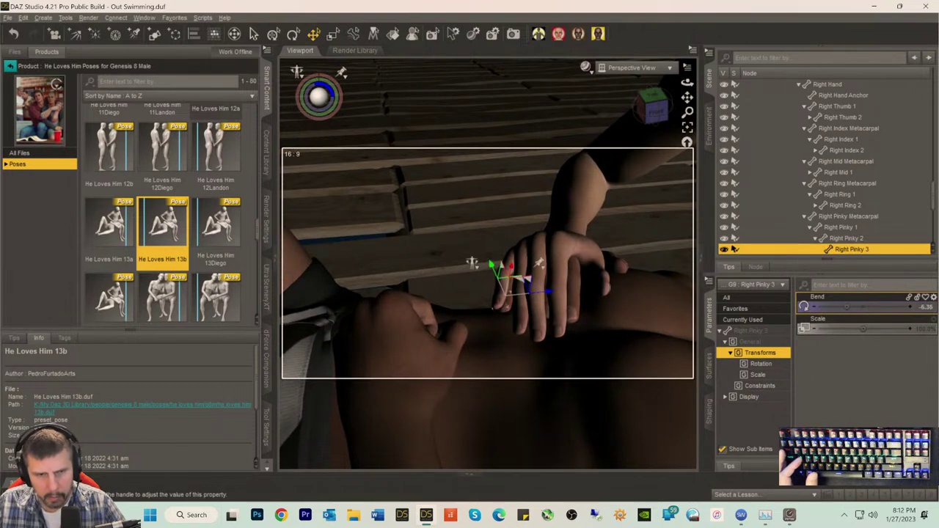
{"action": "left_click", "coordinate": [473, 248]}
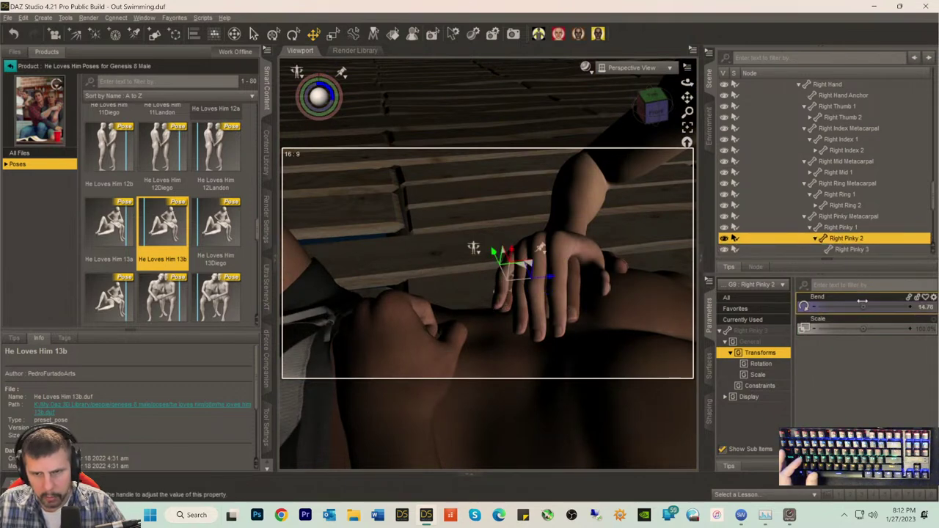
{"action": "left_click_drag", "start_coordinate": [474, 248], "coordinate": [474, 248]}
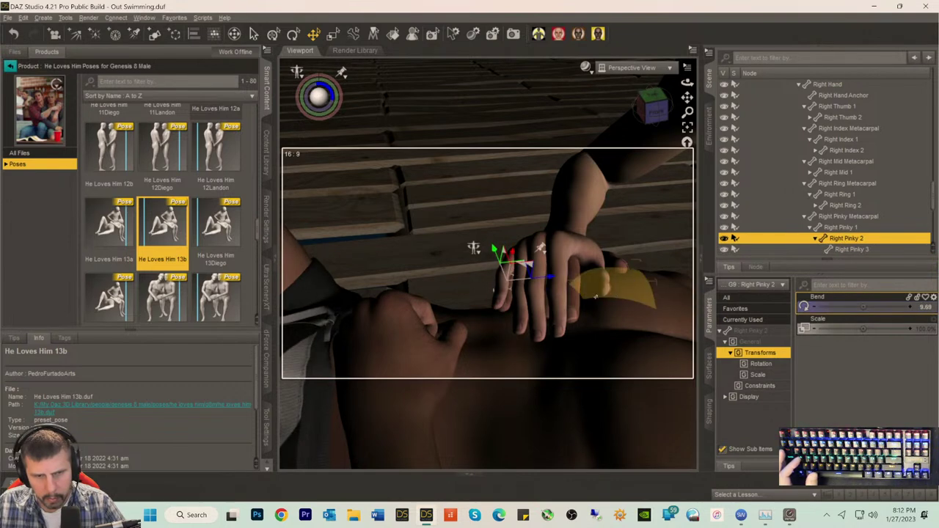
{"action": "left_click", "coordinate": [557, 301]}
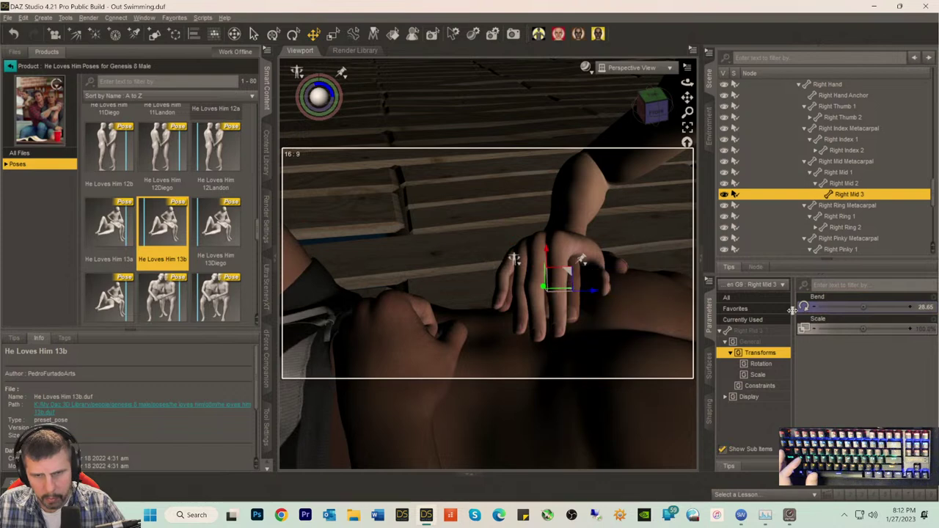
{"action": "left_click_drag", "start_coordinate": [866, 307], "coordinate": [834, 307]}
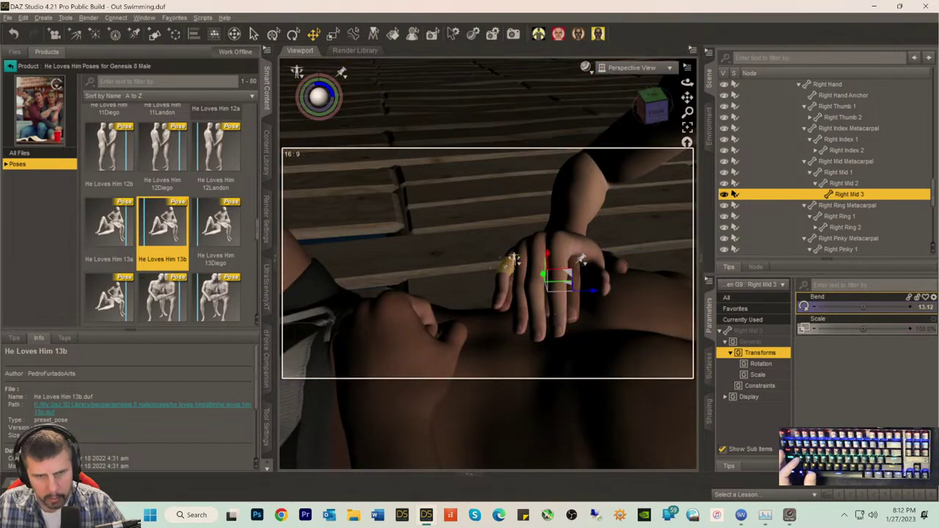
- Curl TMA Kyle G9's right pinky with Bend values of 41.24 on Right Pinky 1, 17.50 on Right Pinky 2 and 4.11 on Right Pinky 3
{"action": "left_click", "coordinate": [512, 260]}
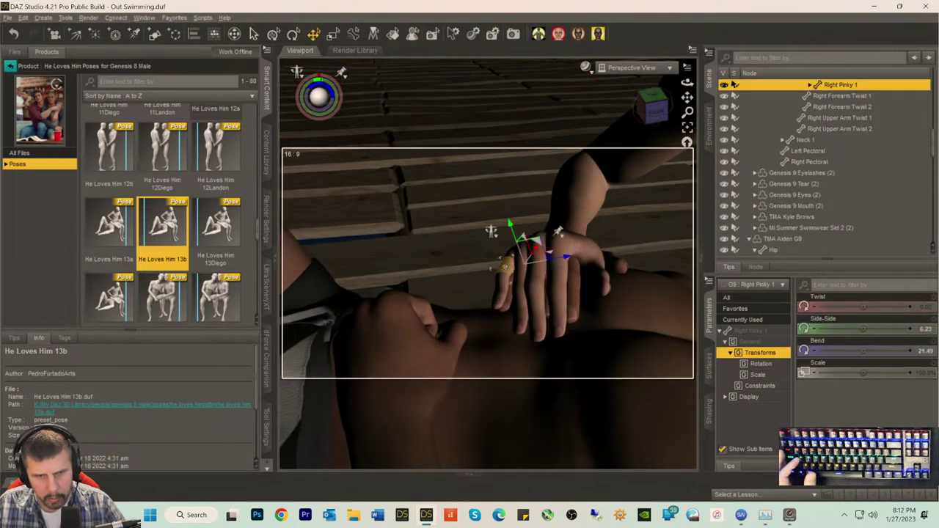
{"action": "left_click_drag", "start_coordinate": [861, 356], "coordinate": [881, 355]}
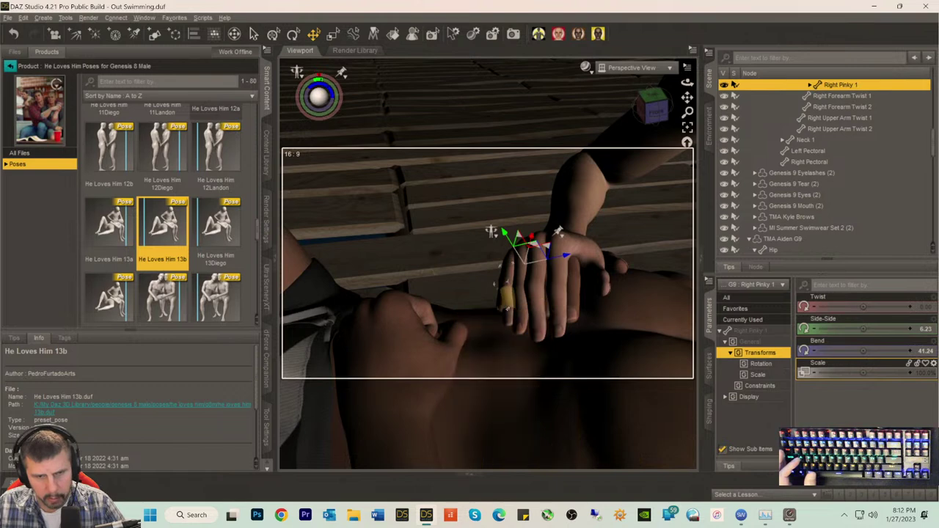
{"action": "left_click", "coordinate": [505, 304]}
{"action": "left_click_drag", "start_coordinate": [866, 307], "coordinate": [857, 307]}
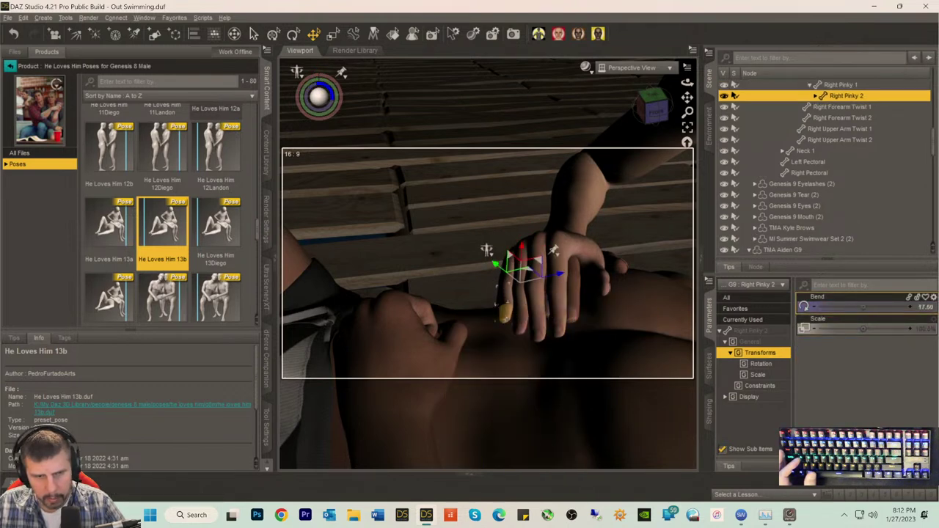
{"action": "left_click", "coordinate": [505, 314]}
{"action": "left_click_drag", "start_coordinate": [496, 318], "coordinate": [509, 301]}
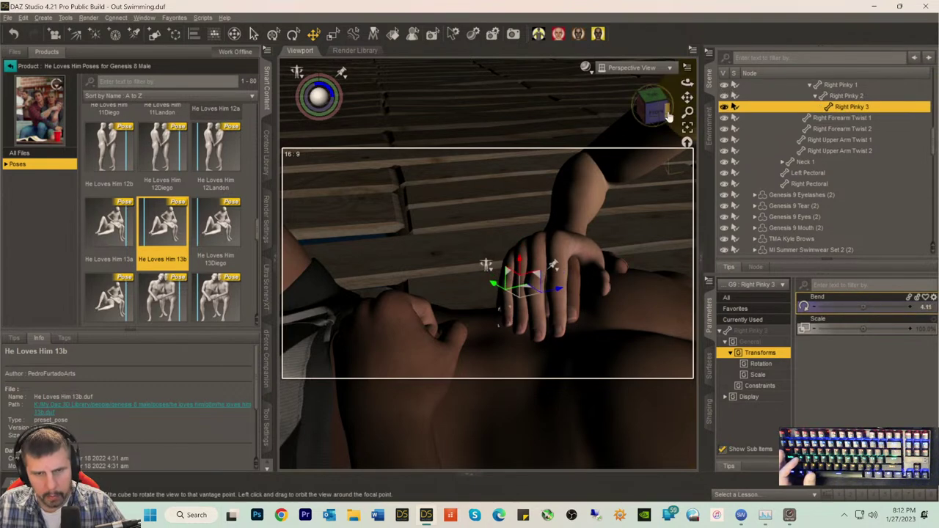
- Set the Bend of TMA Aiden G9's Right Index 1 to 30.59 and Right Index 2 to 29.56
{"action": "mouse_move", "coordinate": [657, 110]}
{"action": "left_mouse_down"}
{"action": "mouse_move", "coordinate": [634, 122]}
{"action": "mouse_move", "coordinate": [650, 110]}
{"action": "left_mouse_up"}
{"action": "left_click_drag", "start_coordinate": [484, 264], "coordinate": [514, 278], "text": "alt"}
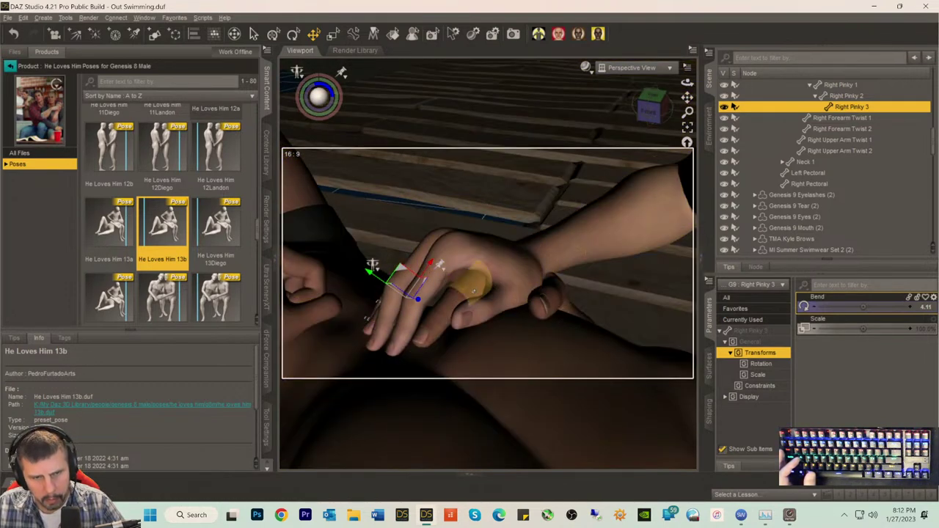
{"action": "left_click", "coordinate": [472, 283]}
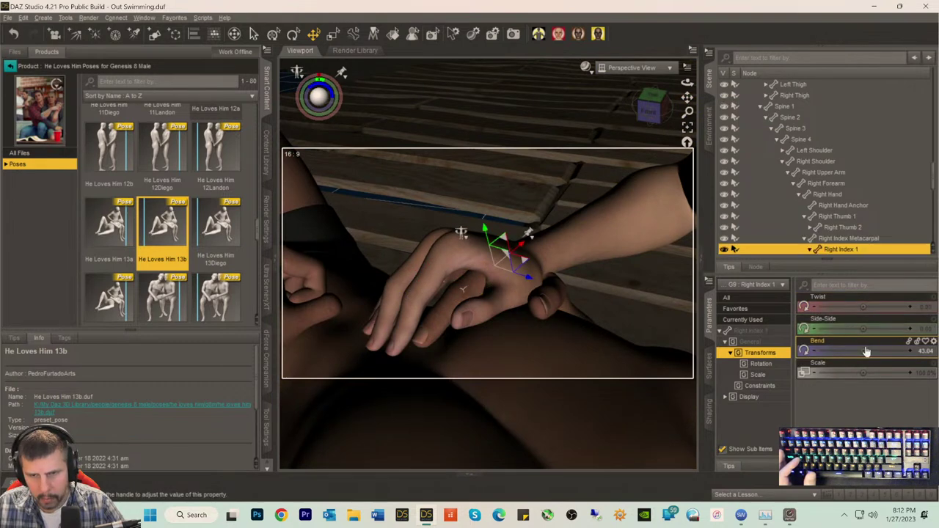
{"action": "left_click_drag", "start_coordinate": [462, 289], "coordinate": [462, 276]}
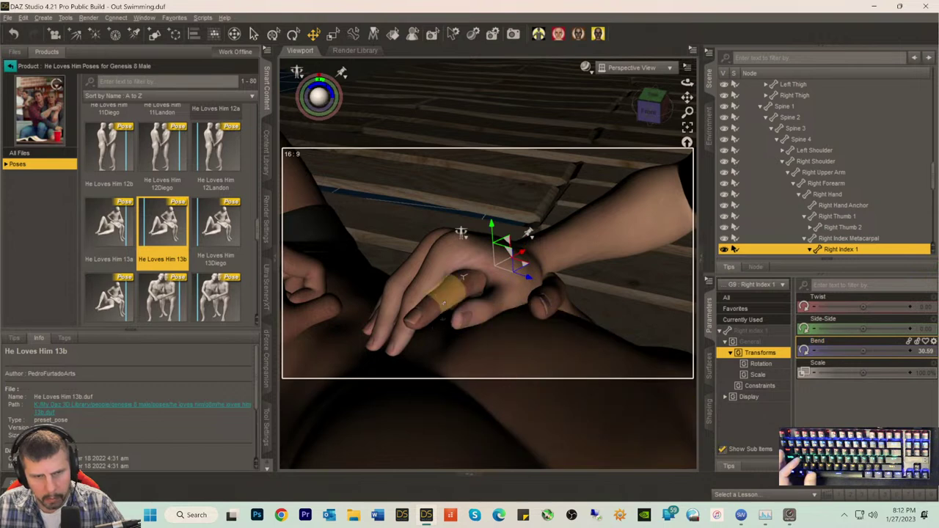
{"action": "left_click", "coordinate": [463, 276]}
{"action": "left_click_drag", "start_coordinate": [463, 276], "coordinate": [463, 286]}
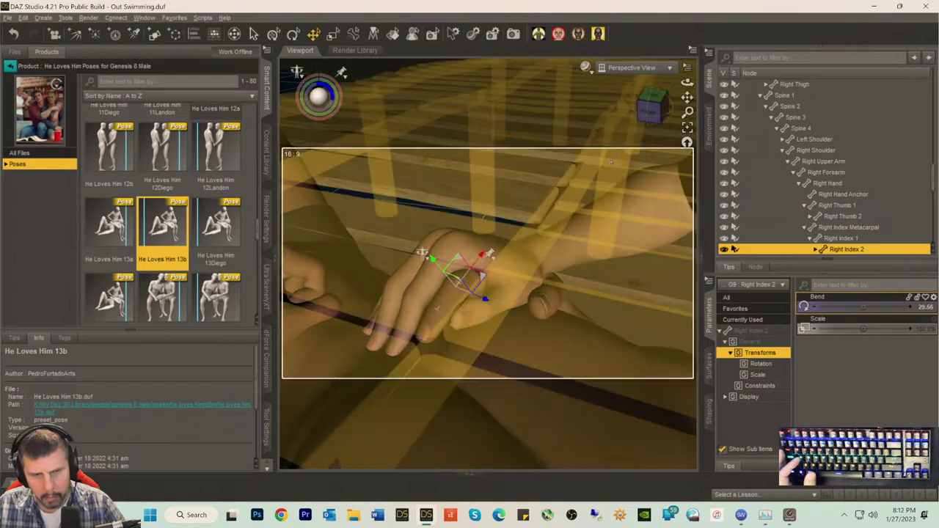
{"action": "left_click_drag", "start_coordinate": [649, 112], "coordinate": [652, 107]}
{"action": "scroll", "coordinate": [628, 242], "scroll_direction": "up", "scroll_amount": 5}
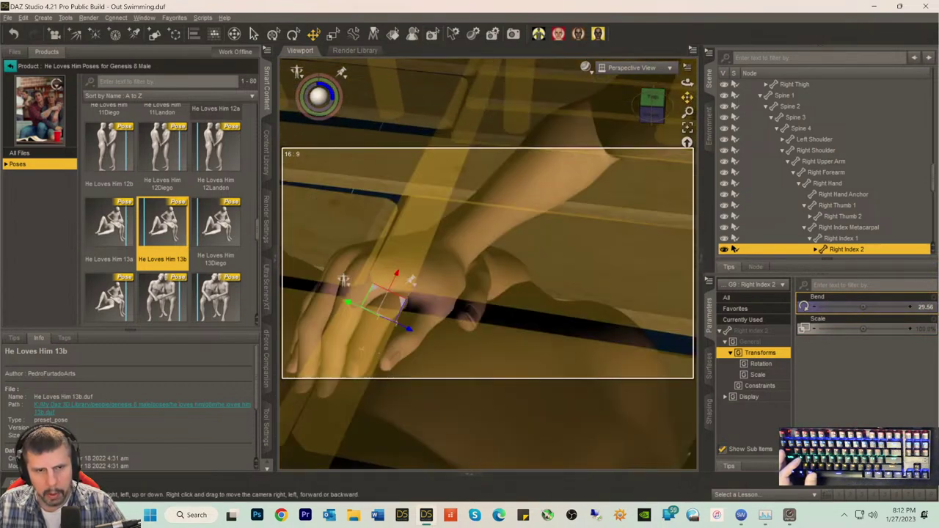
{"action": "right_click_drag", "start_coordinate": [688, 97], "coordinate": [687, 111]}
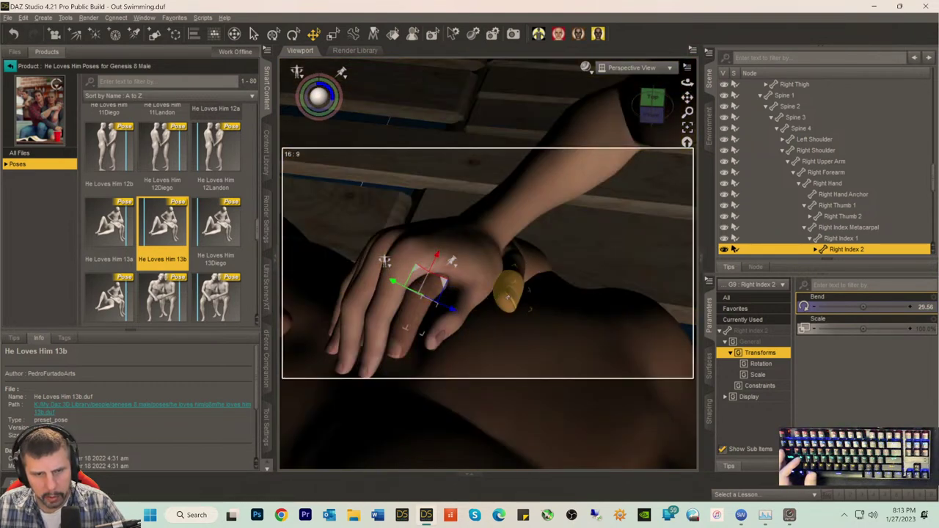
- Set the Bend of TMA Aiden G9's Right Thumb 3 to -34.37 and adjust the Bend of the adjoining Right Thumb 2
{"action": "left_click", "coordinate": [515, 282]}
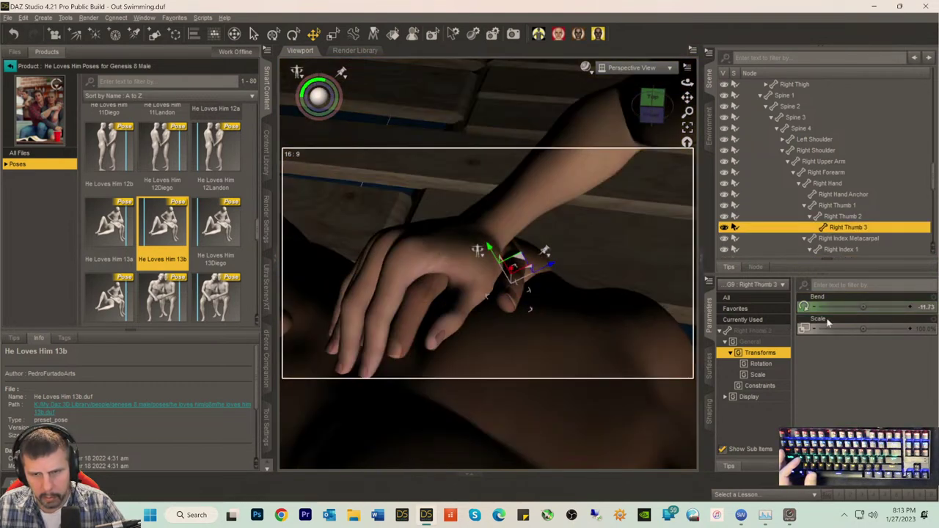
{"action": "left_click_drag", "start_coordinate": [867, 308], "coordinate": [858, 308]}
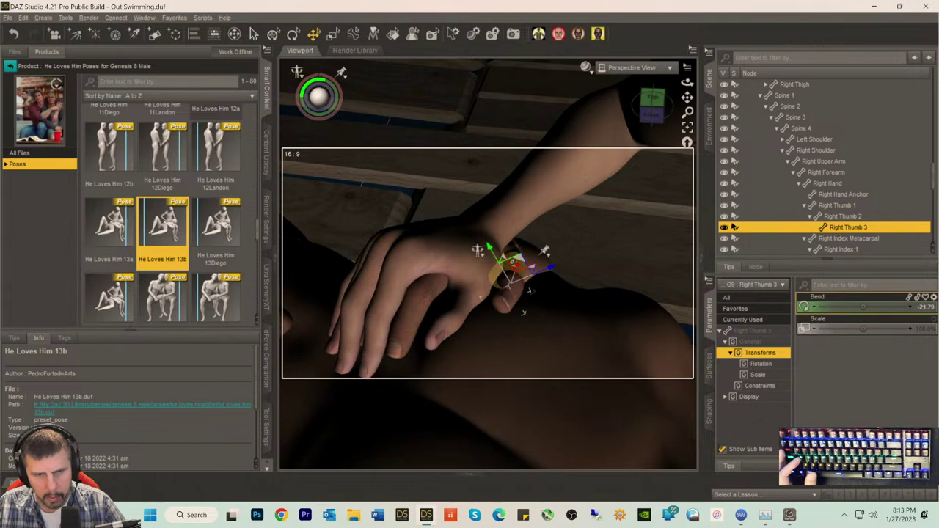
{"action": "left_click", "coordinate": [512, 282]}
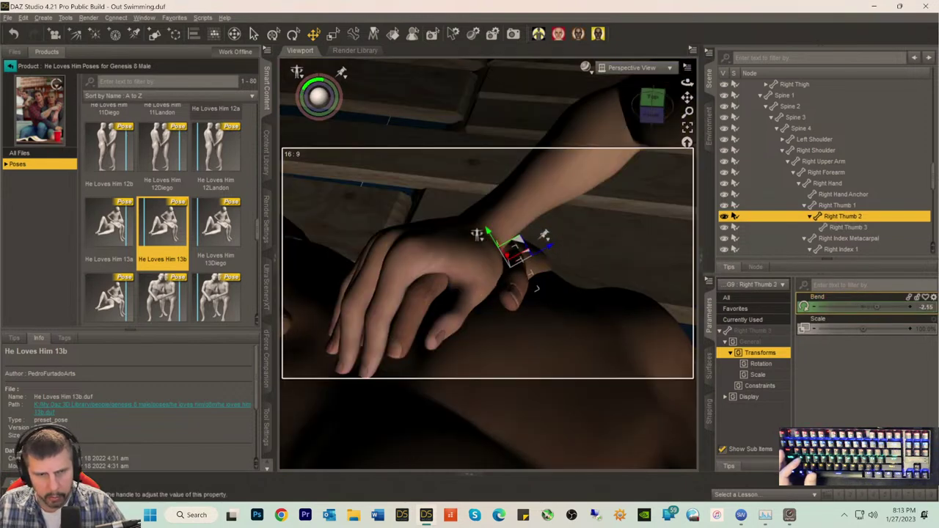
{"action": "left_click", "coordinate": [512, 284]}
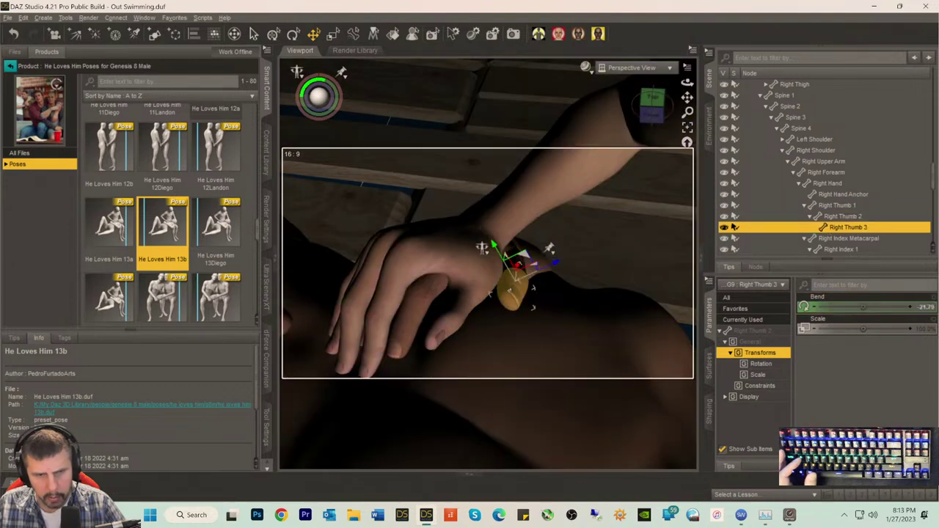
{"action": "left_click_drag", "start_coordinate": [860, 305], "coordinate": [854, 306]}
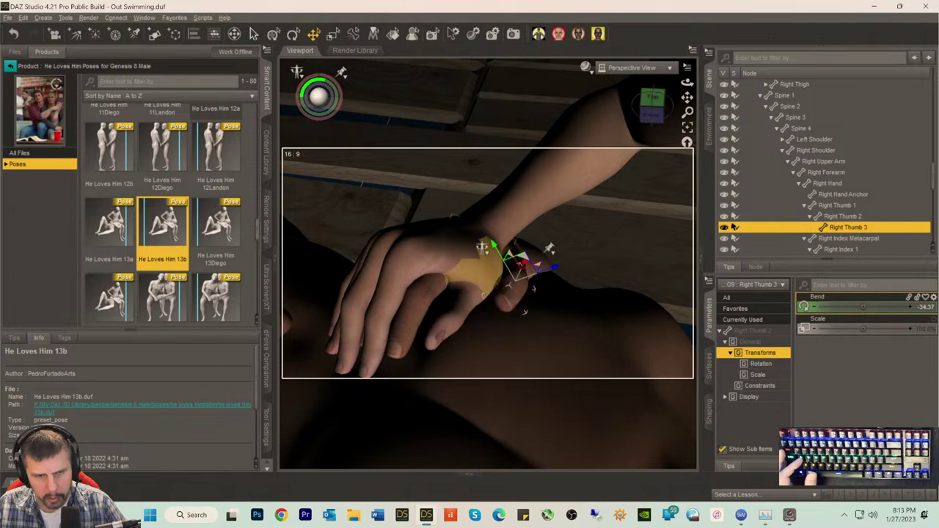
- Set TMA Kyle G9's Right Thumb 1 to Twist 33.27, Bend -12.41 and Up-Down -2.01
{"action": "left_click", "coordinate": [481, 247]}
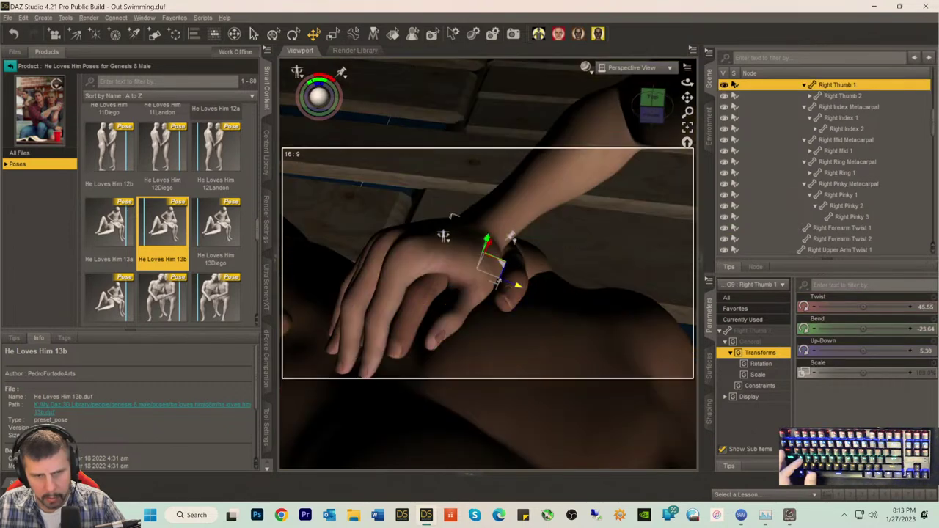
{"action": "left_click", "coordinate": [843, 95]}
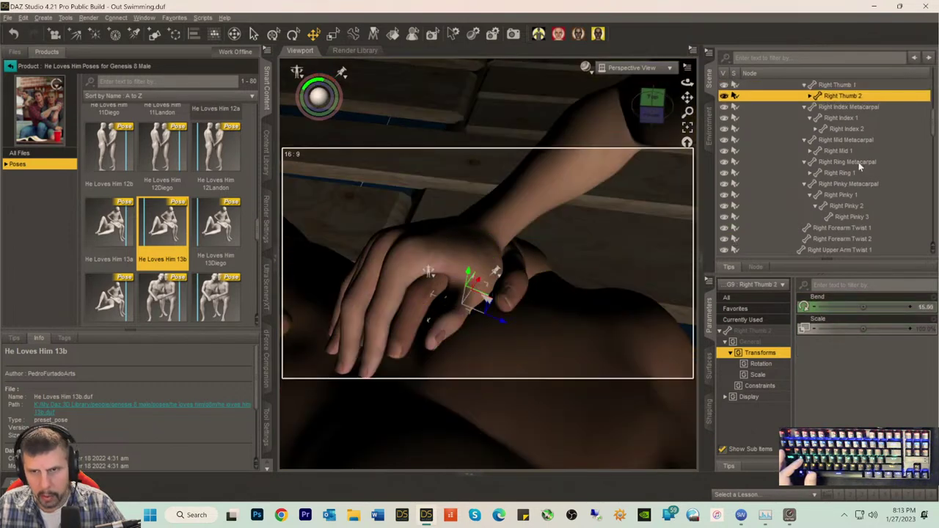
{"action": "left_click", "coordinate": [823, 86]}
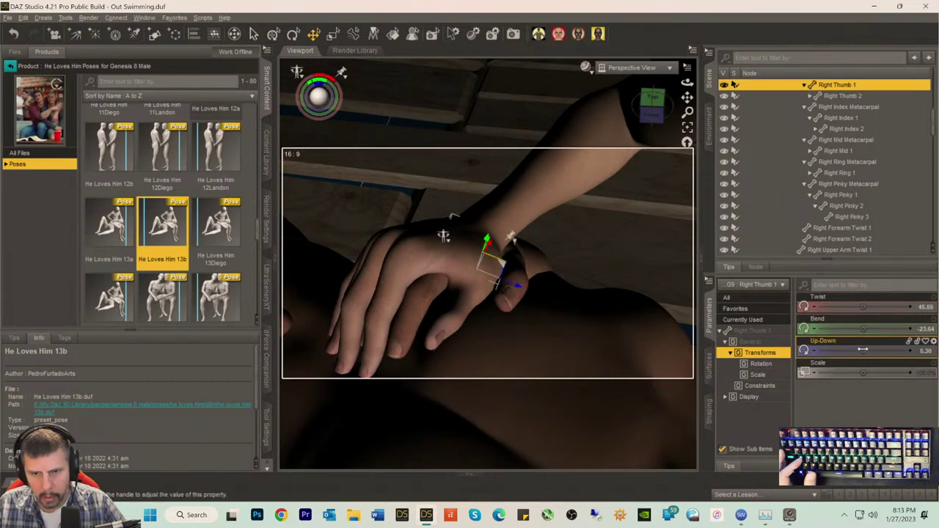
{"action": "left_click_drag", "start_coordinate": [443, 234], "coordinate": [443, 235]}
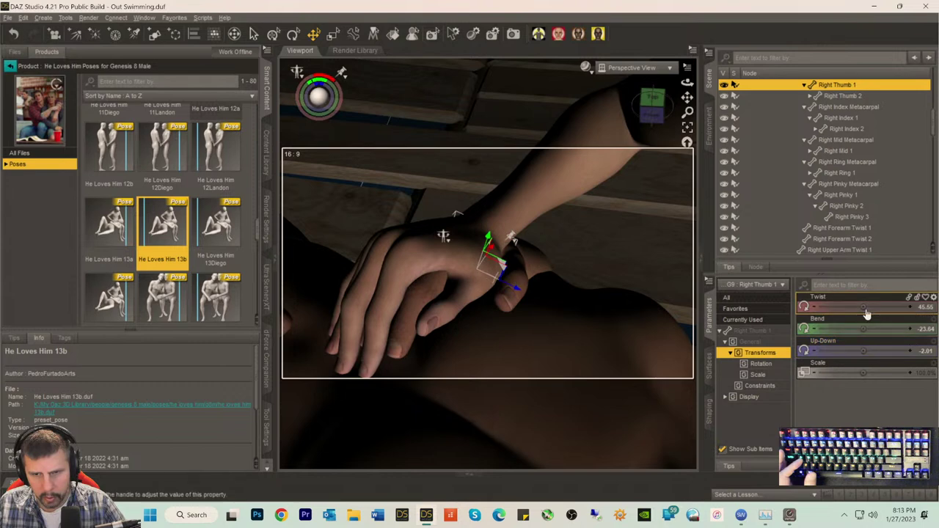
{"action": "left_click_drag", "start_coordinate": [861, 307], "coordinate": [876, 328]}
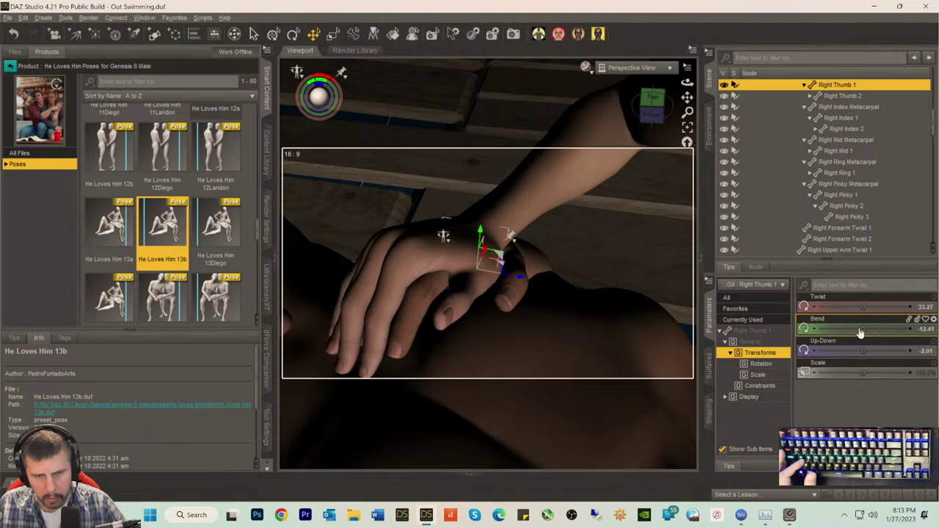
- Refine TMA Kyle G9's Right Thumb 1 from a front view, with Up-Down 7.95 and Bend -21.83
{"action": "left_click", "coordinate": [651, 110]}
{"action": "left_click", "coordinate": [652, 117]}
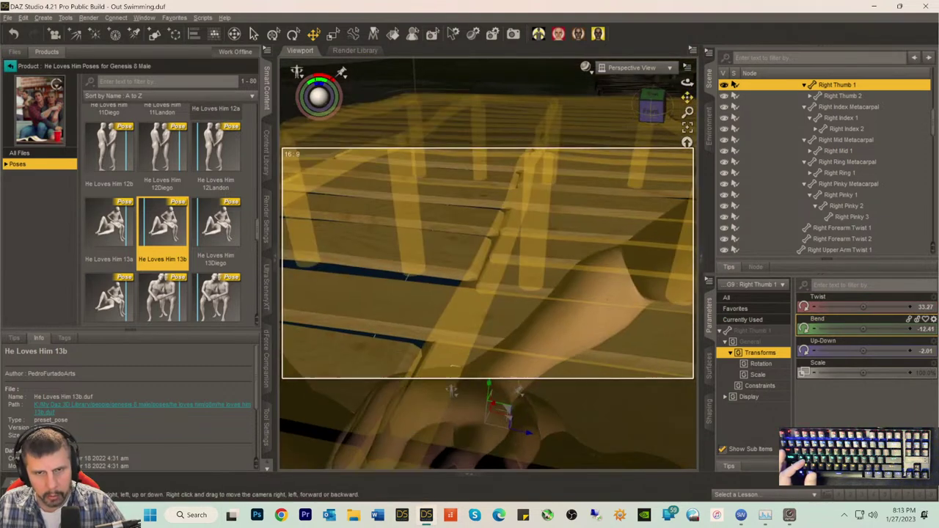
{"action": "left_click_drag", "start_coordinate": [687, 96], "coordinate": [687, 125]}
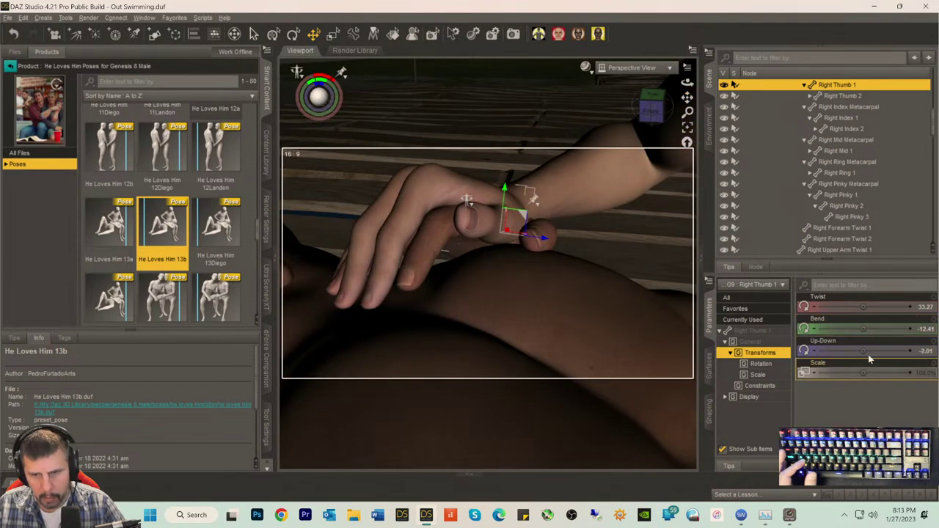
{"action": "left_click_drag", "start_coordinate": [862, 351], "coordinate": [877, 350]}
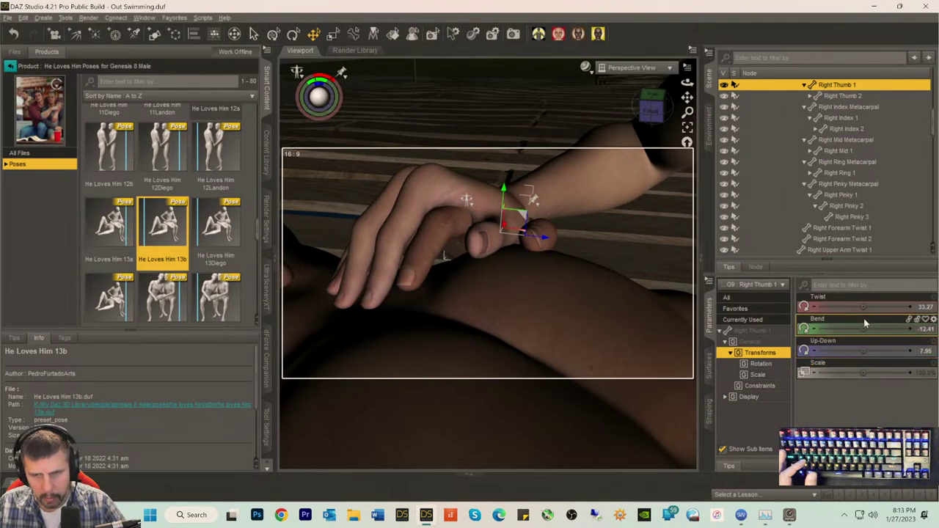
{"action": "left_click_drag", "start_coordinate": [862, 327], "coordinate": [848, 327]}
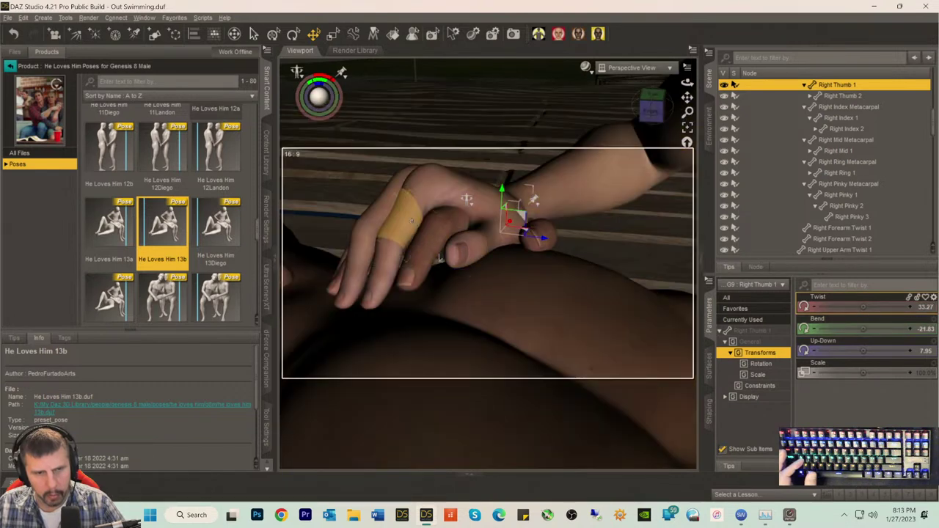
- Lower the base of TMA Kyle G9's right index finger with a Bend of 6.05 on Right Index Metacarpal
{"action": "left_click", "coordinate": [437, 191]}
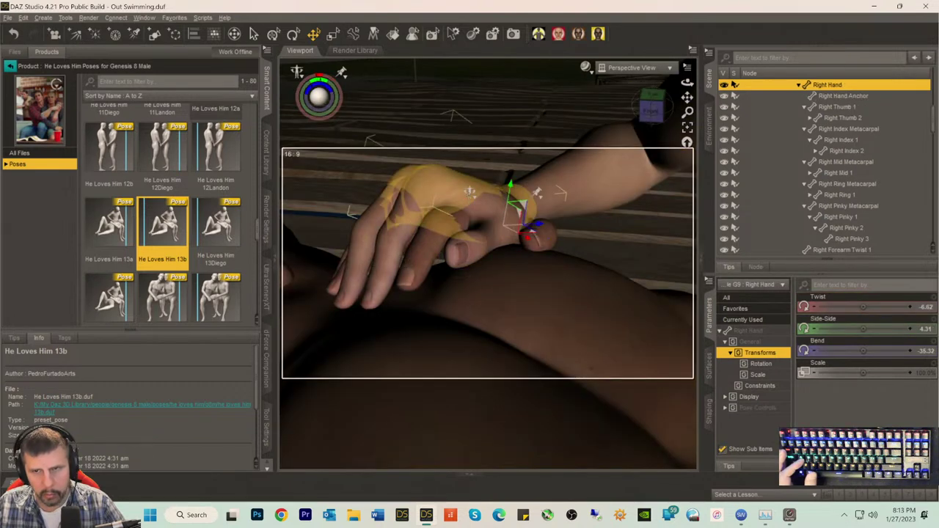
{"action": "scroll", "coordinate": [822, 172], "scroll_direction": "up", "scroll_amount": 4}
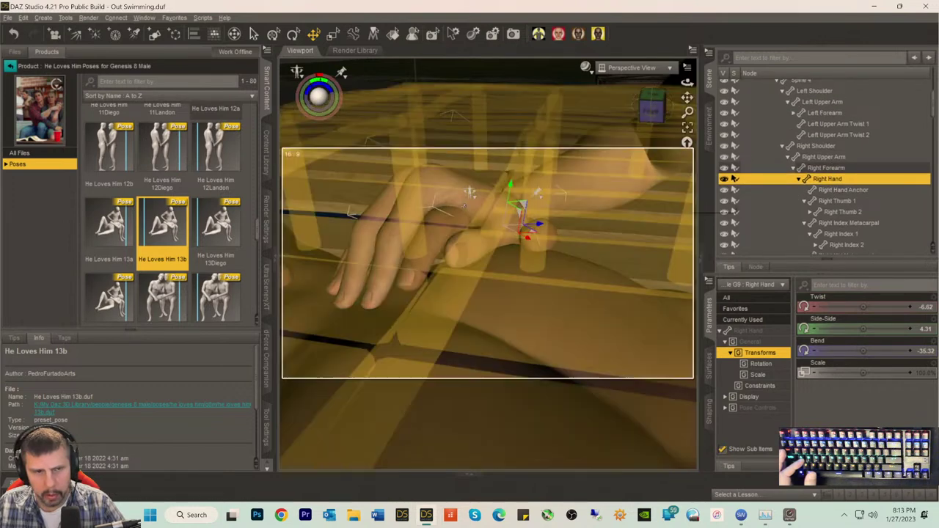
{"action": "left_click", "coordinate": [407, 206]}
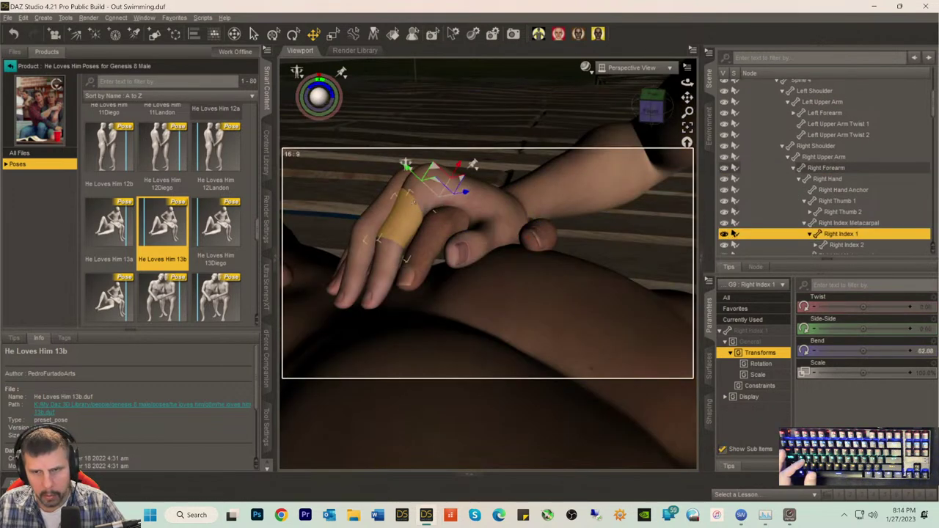
{"action": "left_click", "coordinate": [842, 223]}
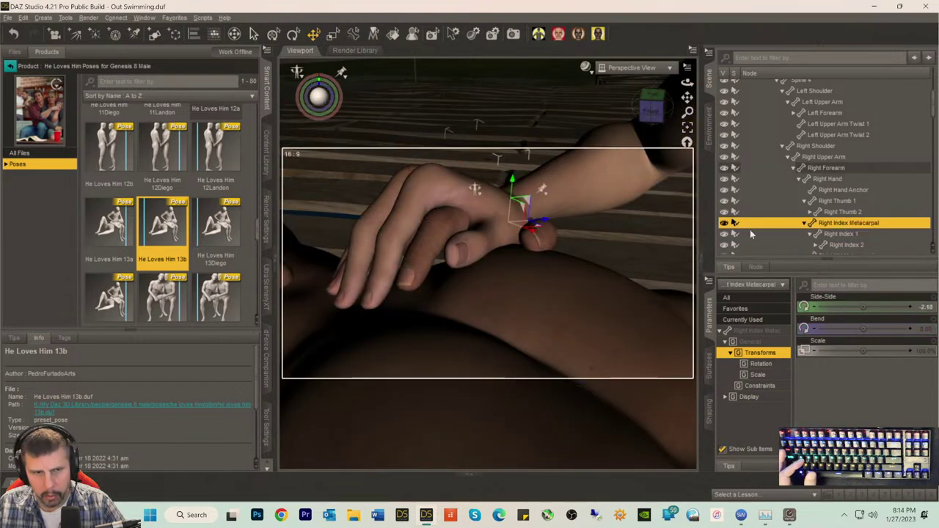
{"action": "mouse_move", "coordinate": [863, 329]}
{"action": "left_mouse_down"}
{"action": "mouse_move", "coordinate": [853, 328]}
{"action": "mouse_move", "coordinate": [874, 329]}
{"action": "left_mouse_up"}
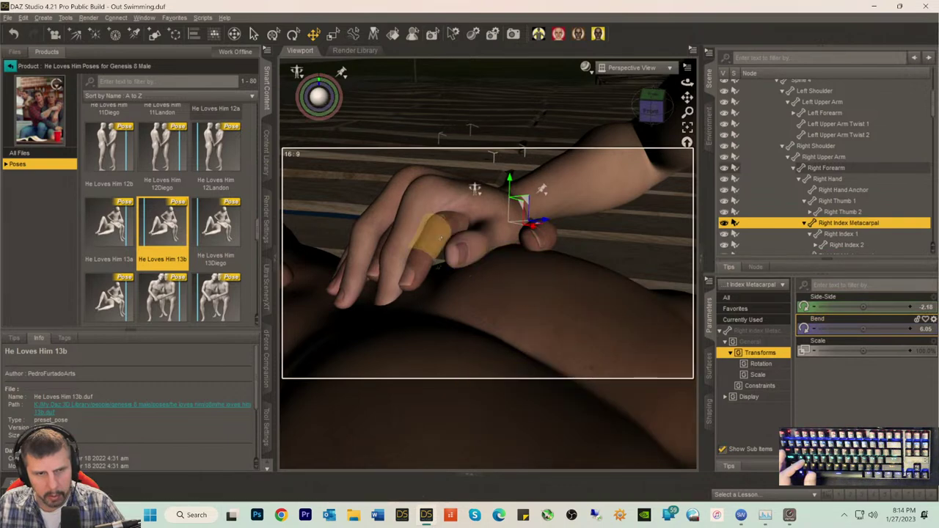
- Set the Bend of TMA Kyle G9's Right Index 1 to 56.10 and Right Index 2 to 4.48
{"action": "left_click", "coordinate": [464, 249]}
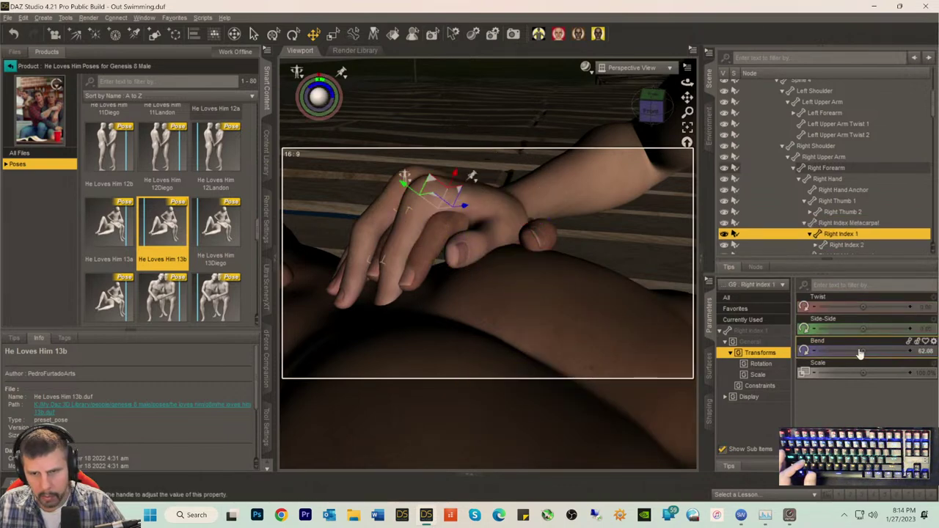
{"action": "left_click_drag", "start_coordinate": [864, 350], "coordinate": [847, 350]}
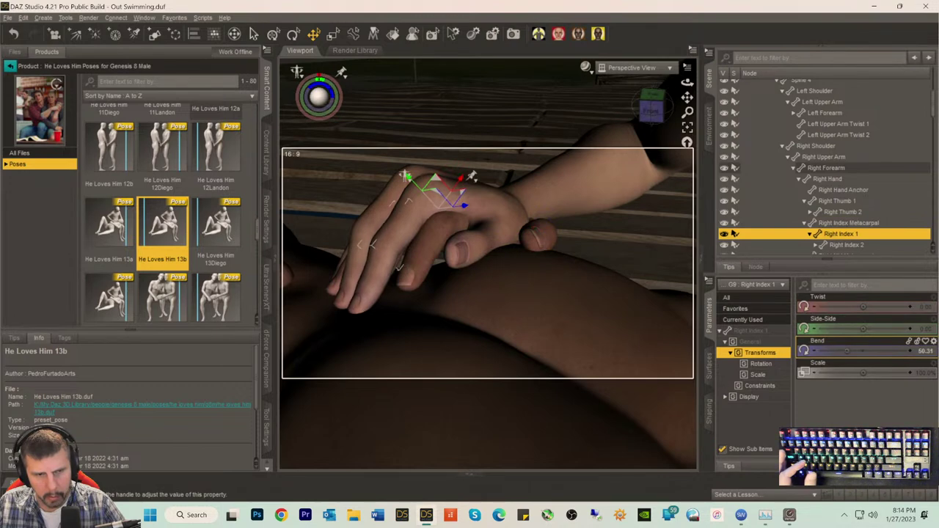
{"action": "left_click_drag", "start_coordinate": [847, 351], "coordinate": [852, 350]}
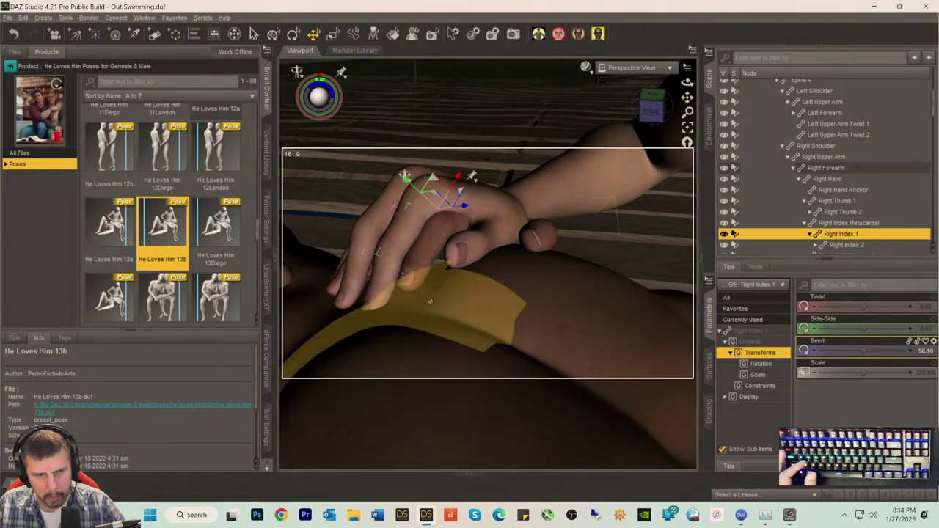
{"action": "left_click", "coordinate": [383, 273]}
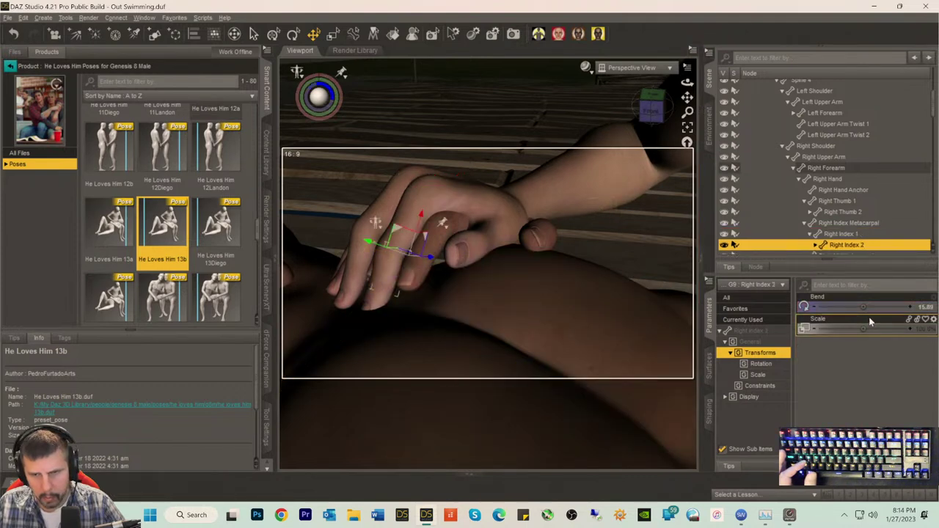
{"action": "left_click_drag", "start_coordinate": [383, 273], "coordinate": [359, 273]}
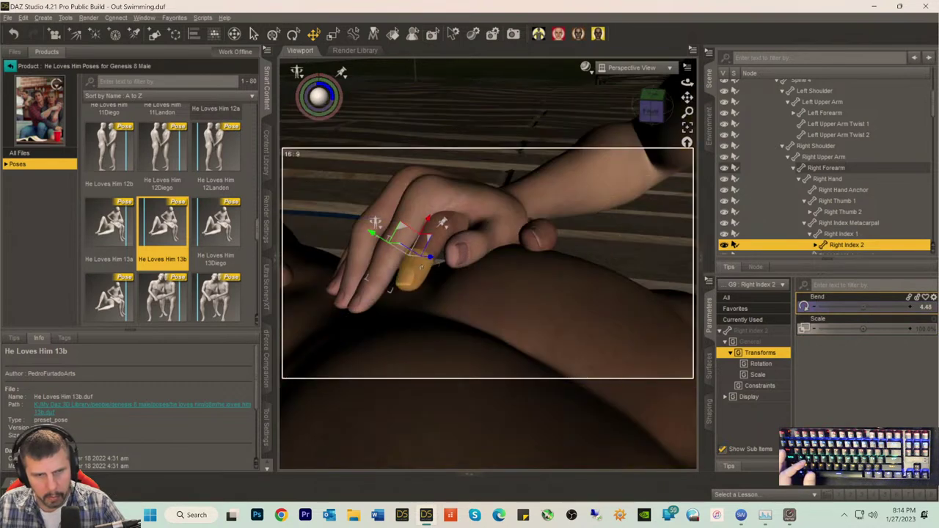
- Set TMA Aiden G9's Right Index 1 to Side-Side -3.13 and Bend 30.79
{"action": "left_click_drag", "start_coordinate": [414, 264], "coordinate": [444, 264]}
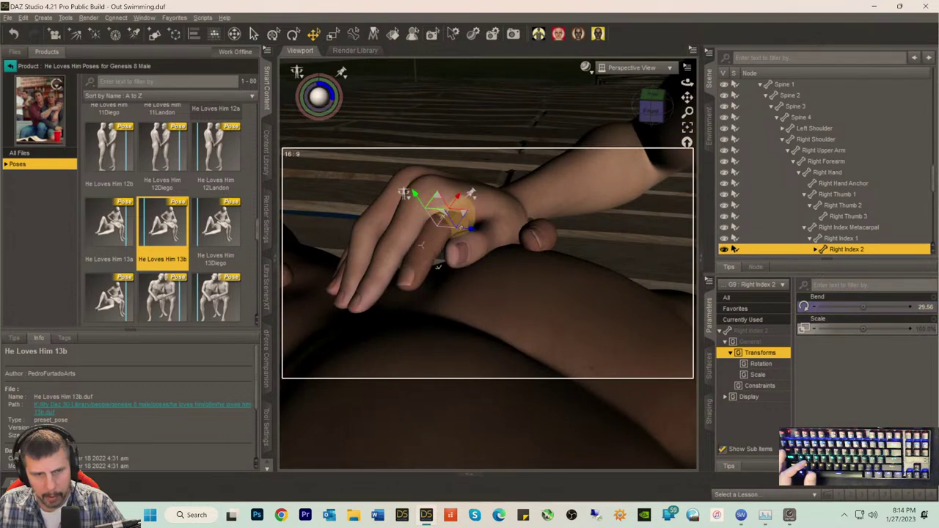
{"action": "left_click", "coordinate": [461, 204]}
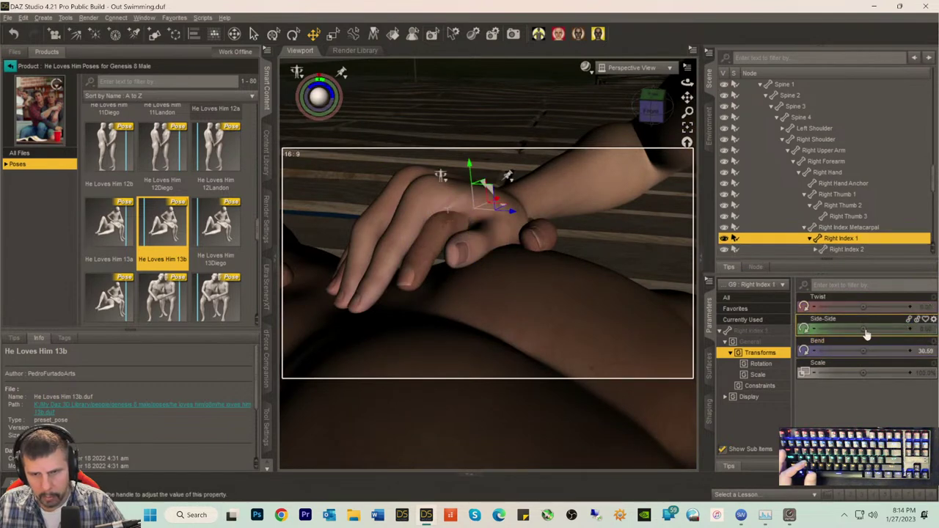
{"action": "left_click_drag", "start_coordinate": [863, 328], "coordinate": [850, 328]}
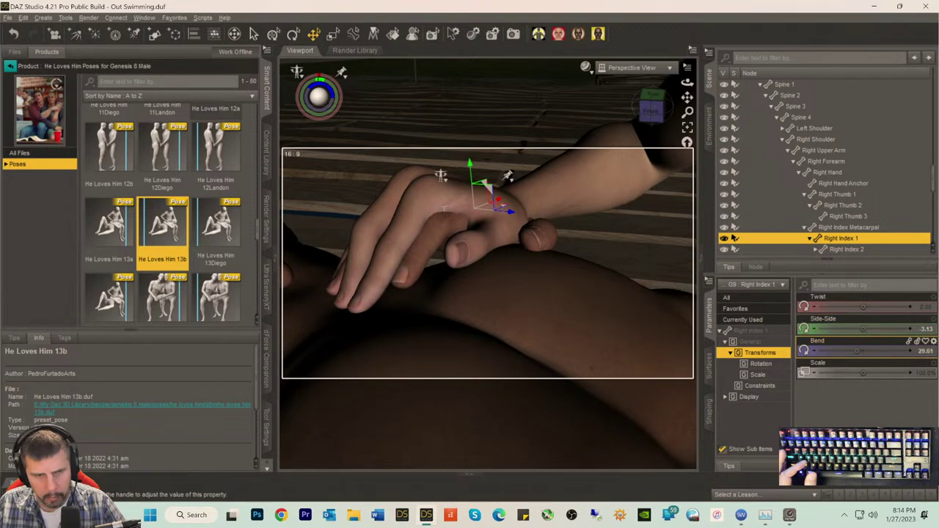
{"action": "left_click_drag", "start_coordinate": [863, 350], "coordinate": [871, 350]}
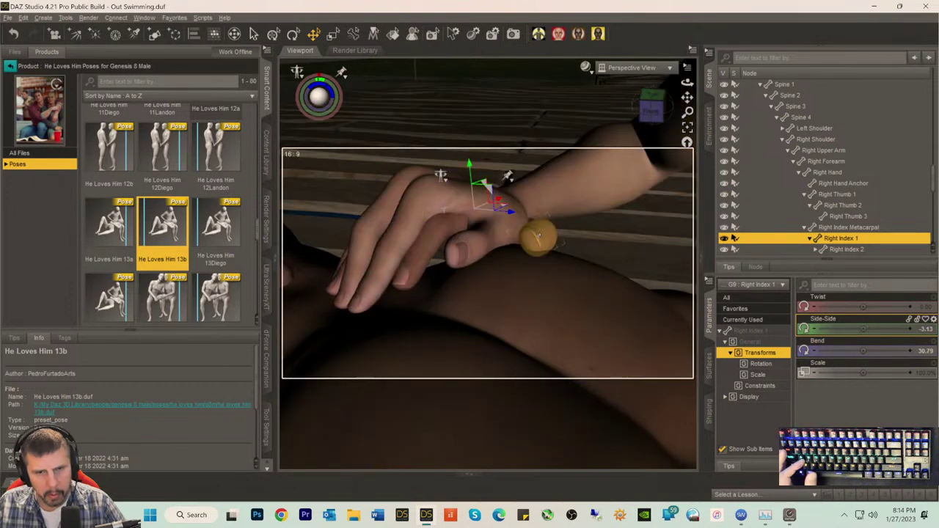
- Examine the couple's hands and the fingers cradling the head from close up, from above and from the side
{"action": "left_click", "coordinate": [538, 235]}
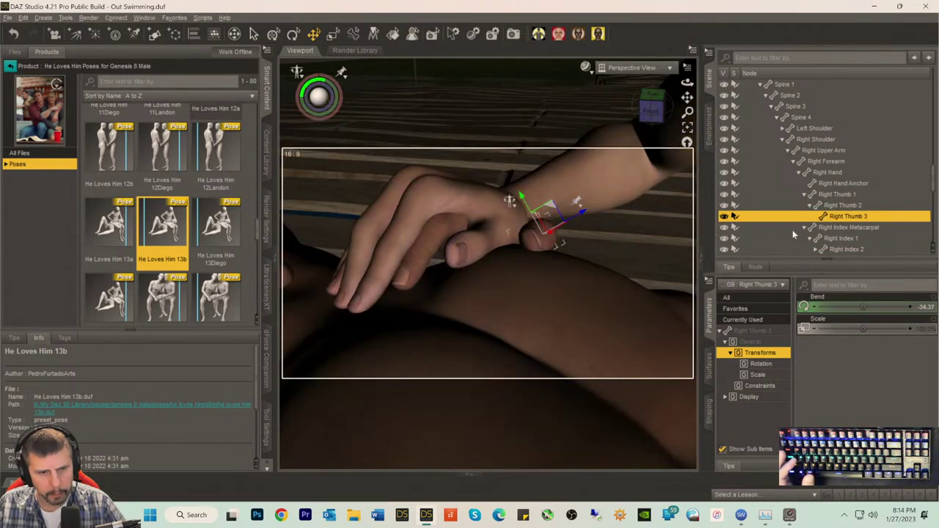
{"action": "left_click_drag", "start_coordinate": [653, 107], "coordinate": [645, 120]}
{"action": "scroll", "coordinate": [646, 120], "scroll_direction": "down", "scroll_amount": 10}
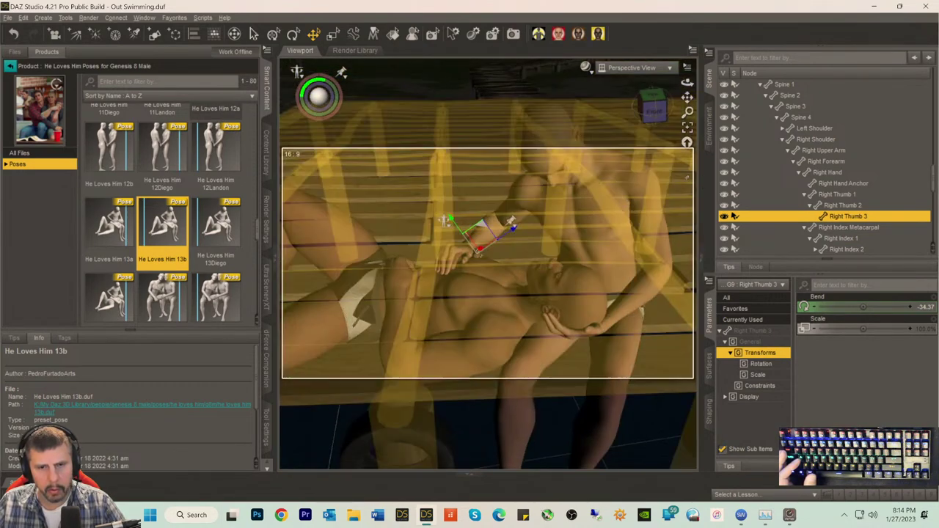
{"action": "mouse_move", "coordinate": [687, 96]}
{"action": "left_mouse_down"}
{"action": "mouse_move", "coordinate": [685, 114]}
{"action": "mouse_move", "coordinate": [664, 105]}
{"action": "mouse_move", "coordinate": [677, 108]}
{"action": "left_mouse_up"}
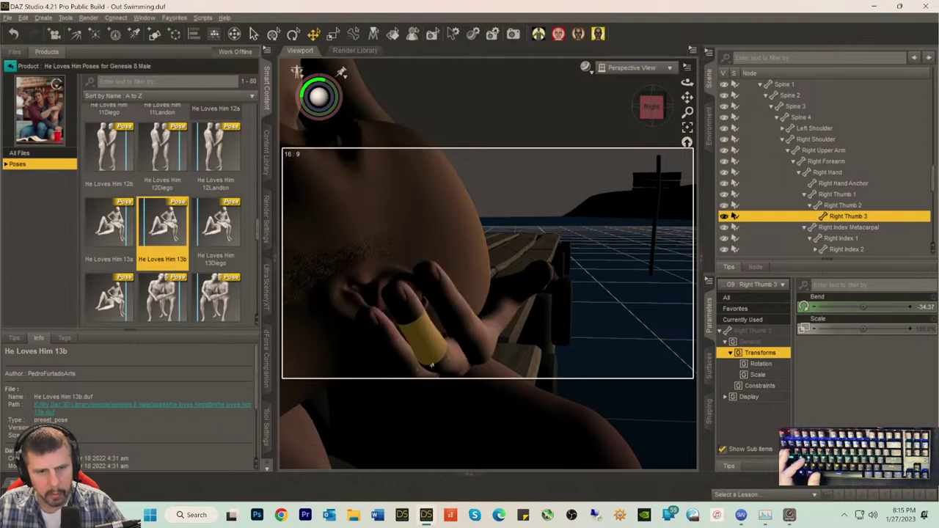
{"action": "key", "text": "ctrl+z"}
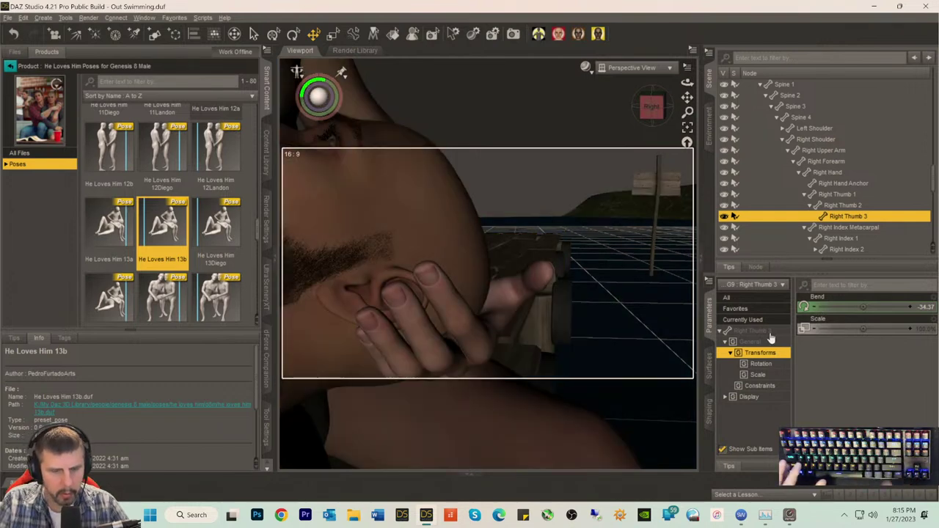
{"action": "left_click_drag", "start_coordinate": [651, 107], "coordinate": [664, 117]}
{"action": "left_click_drag", "start_coordinate": [403, 377], "coordinate": [432, 370], "text": "alt"}
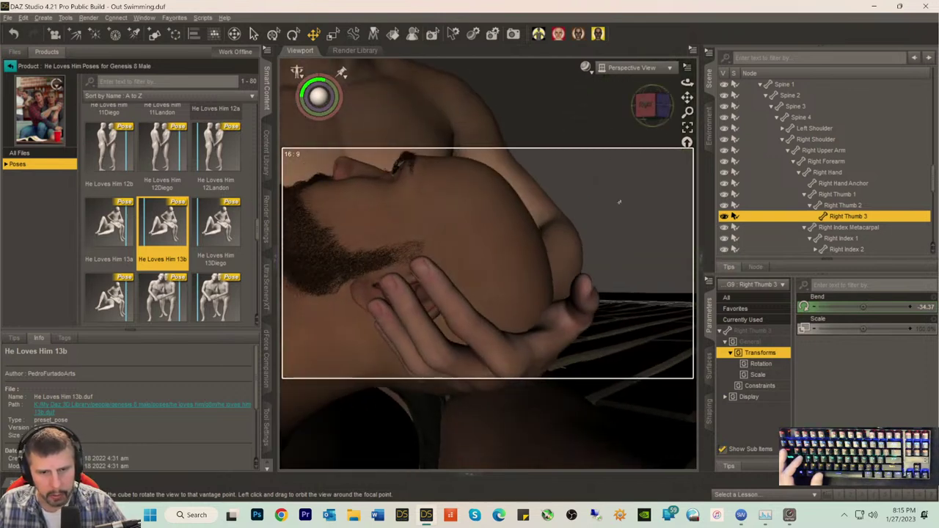
{"action": "scroll", "coordinate": [557, 308], "scroll_direction": "down", "scroll_amount": 5}
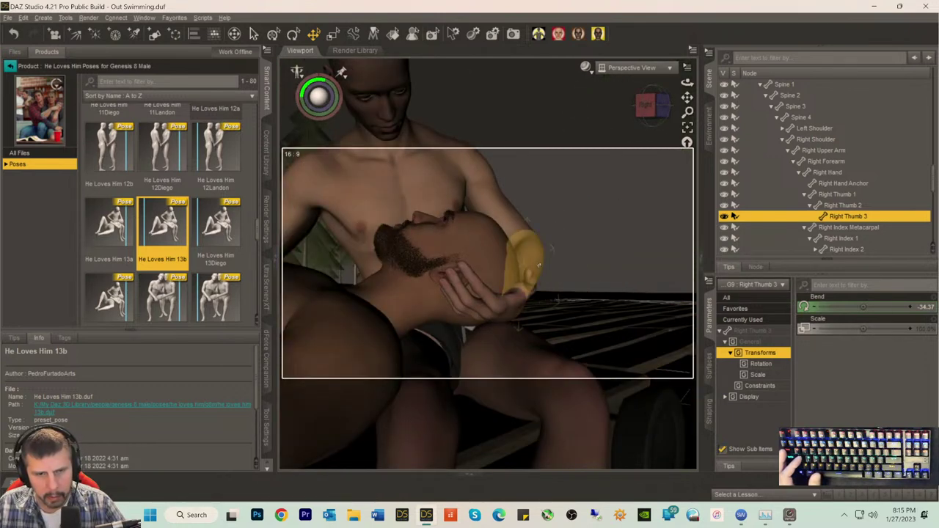
- Set TMA Kyle G9's Left Forearm to Bend -41.67 and Twist -76.28, and Left Hand to Bend -37.38
{"action": "left_click", "coordinate": [539, 266]}
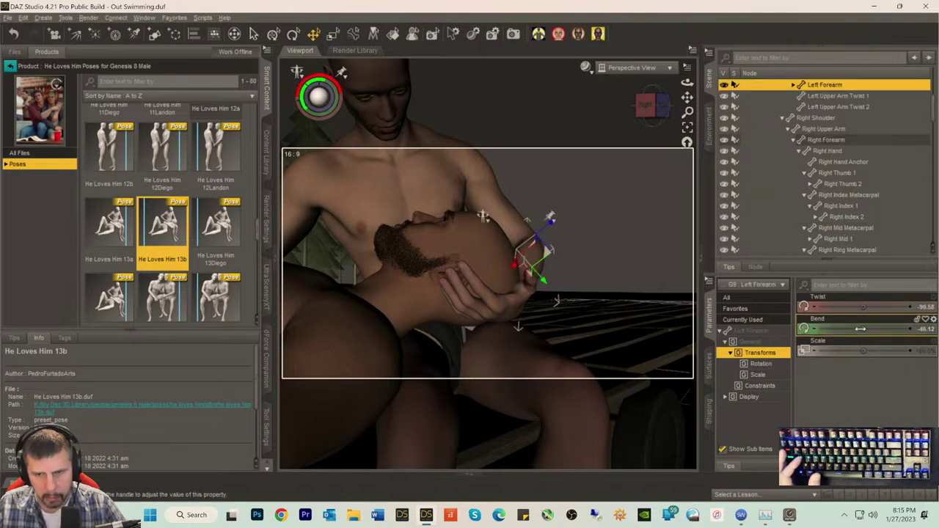
{"action": "left_click_drag", "start_coordinate": [557, 301], "coordinate": [564, 305]}
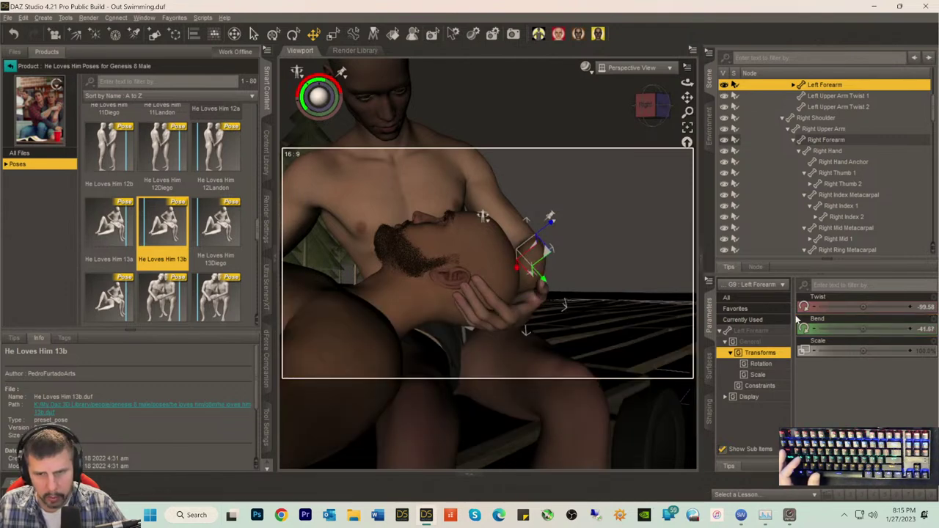
{"action": "left_click_drag", "start_coordinate": [863, 306], "coordinate": [872, 306]}
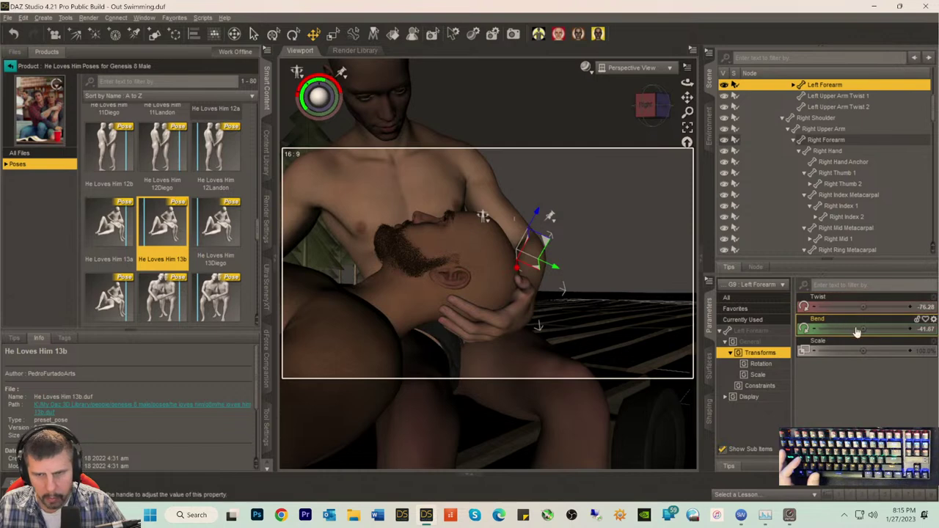
{"action": "left_click", "coordinate": [507, 316]}
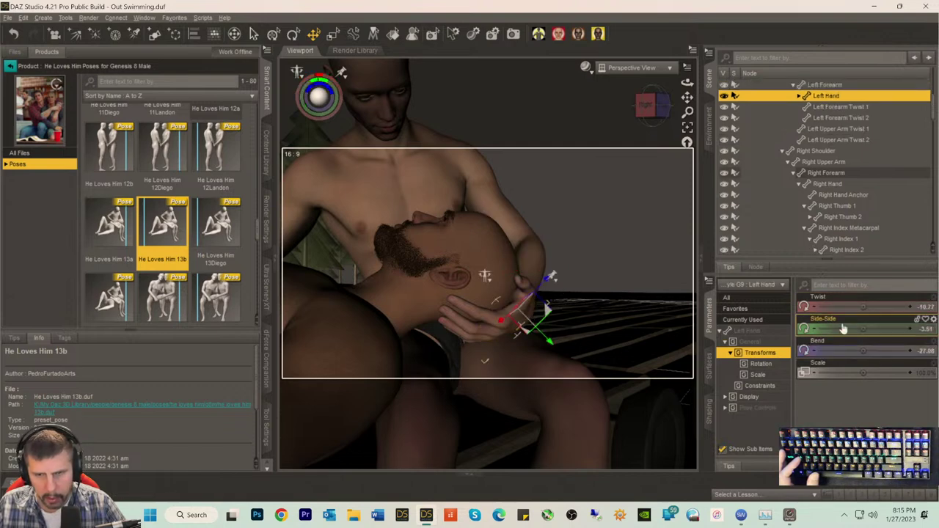
{"action": "left_click_drag", "start_coordinate": [860, 351], "coordinate": [851, 351]}
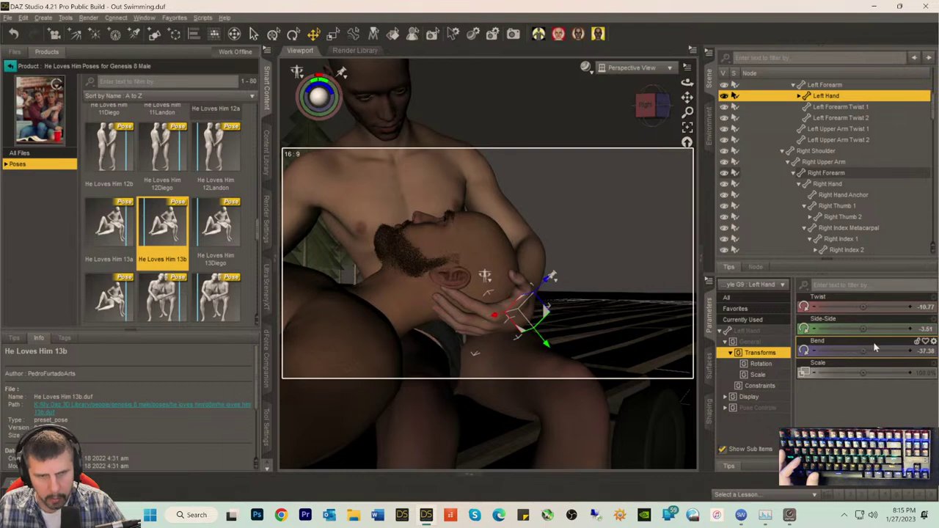
- Adjust TMA Kyle G9's Left Thumb 1 against the head with Bend -13.09 and Up-Down -17.62
{"action": "mouse_move", "coordinate": [651, 104]}
{"action": "left_mouse_down"}
{"action": "mouse_move", "coordinate": [653, 128]}
{"action": "mouse_move", "coordinate": [654, 105]}
{"action": "left_mouse_up"}
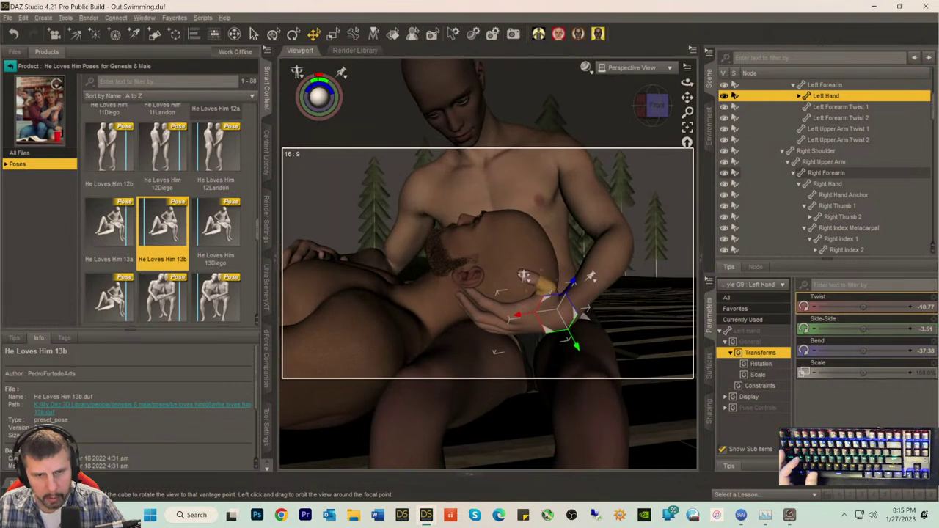
{"action": "left_click", "coordinate": [524, 277]}
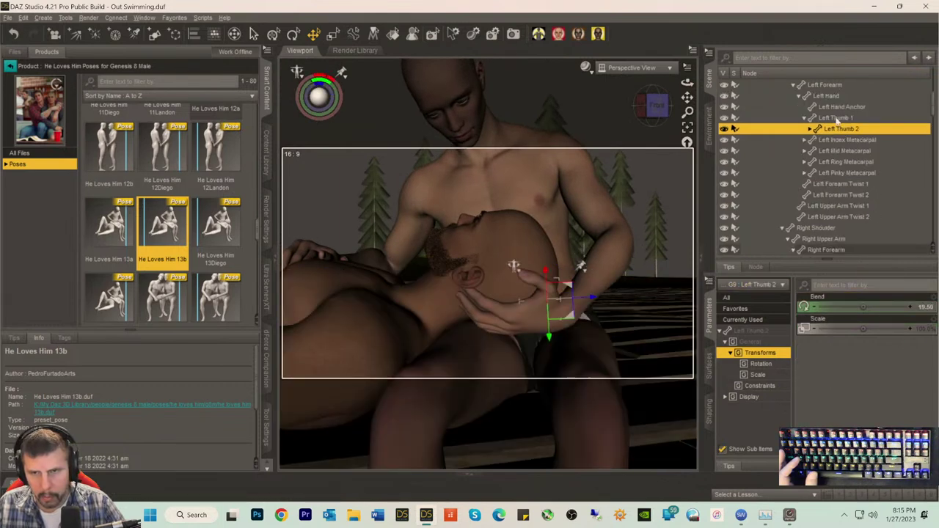
{"action": "left_click", "coordinate": [837, 118]}
{"action": "left_click_drag", "start_coordinate": [862, 351], "coordinate": [864, 329]}
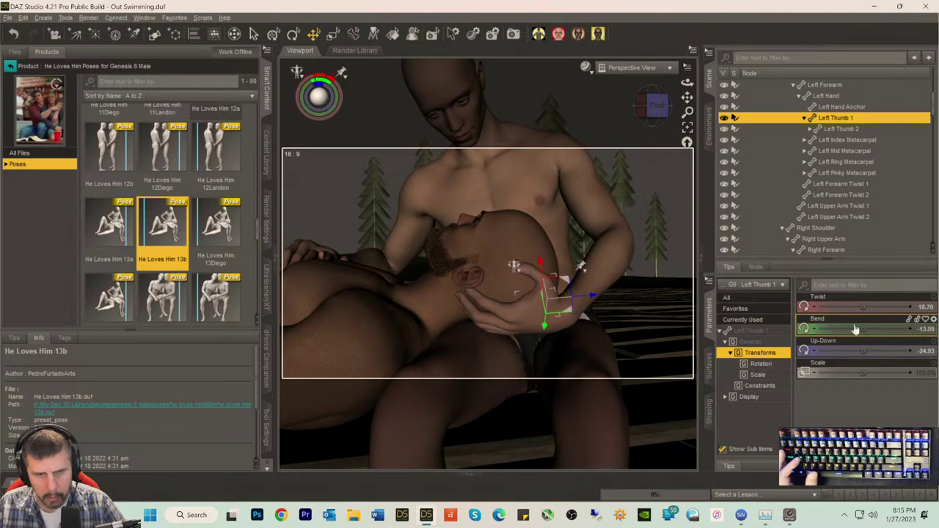
{"action": "left_click_drag", "start_coordinate": [655, 104], "coordinate": [651, 110]}
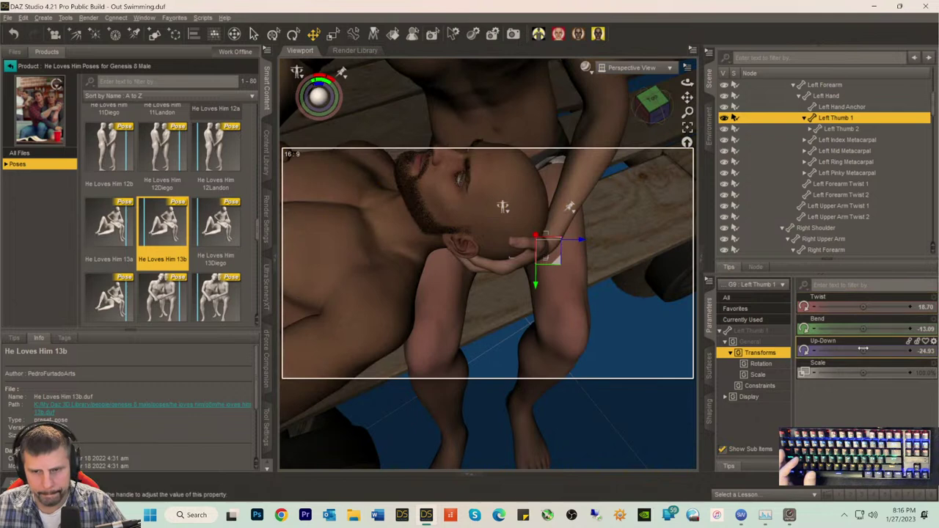
{"action": "left_click_drag", "start_coordinate": [863, 347], "coordinate": [879, 349]}
- Set the Bend of TMA Kyle G9's Left Index 1 to -33.50 beneath the cradled head
{"action": "left_click_drag", "start_coordinate": [653, 102], "coordinate": [637, 102]}
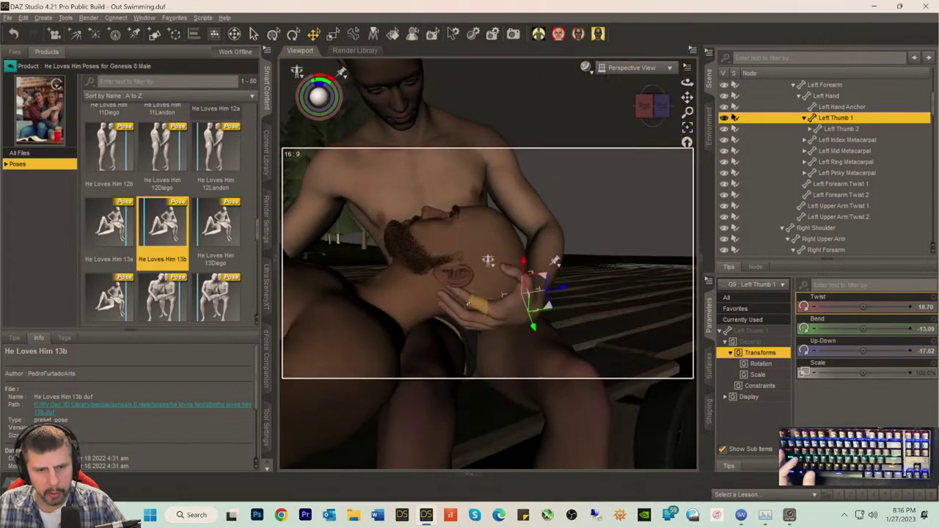
{"action": "left_click", "coordinate": [487, 282]}
{"action": "mouse_move", "coordinate": [844, 349]}
{"action": "left_mouse_down"}
{"action": "mouse_move", "coordinate": [834, 350]}
{"action": "mouse_move", "coordinate": [842, 345]}
{"action": "left_mouse_up"}
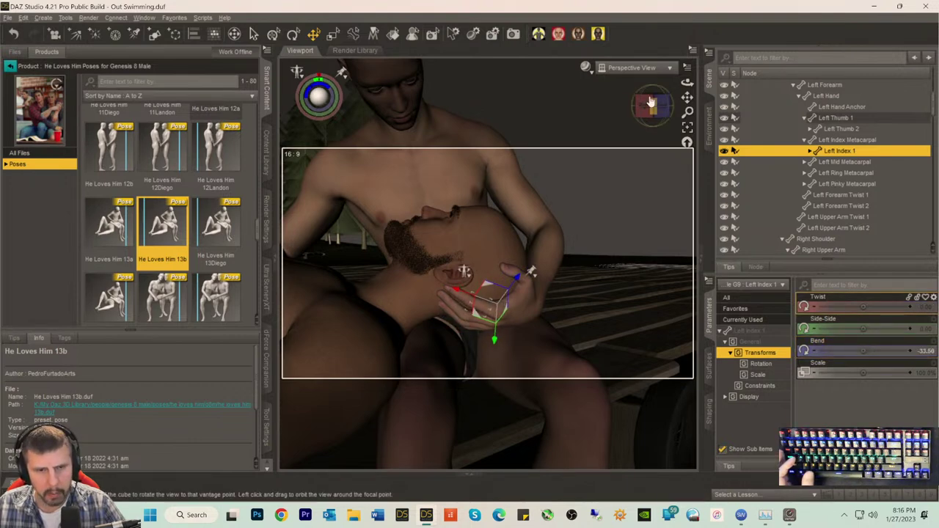
{"action": "left_click_drag", "start_coordinate": [660, 109], "coordinate": [641, 111]}
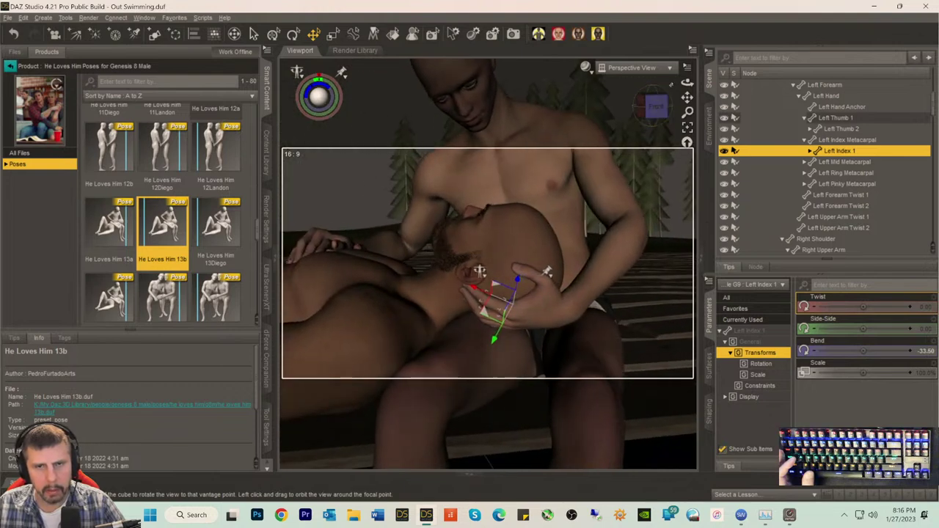
- Switch the viewport from Perspective View to the scene's Camera and save the scene
{"action": "left_click", "coordinate": [645, 67]}
{"action": "left_click", "coordinate": [631, 161]}
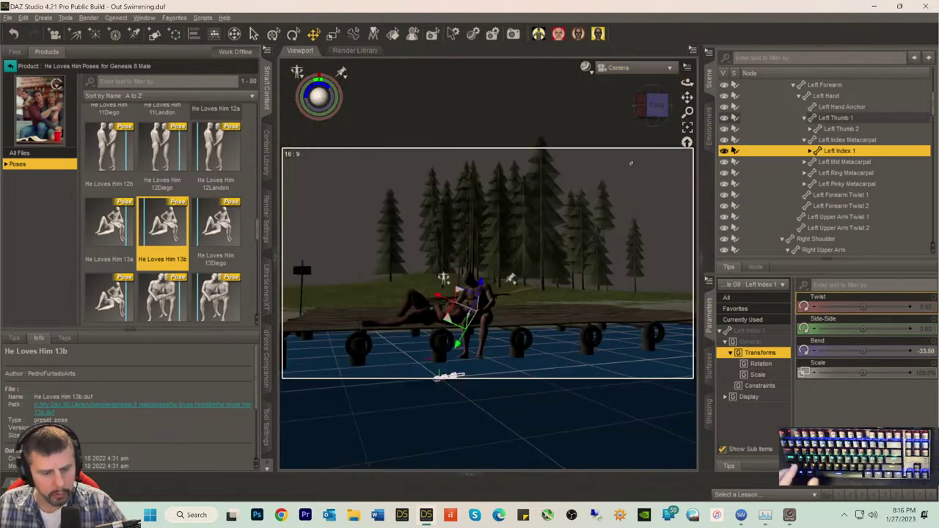
{"action": "key", "text": "ctrl+s"}
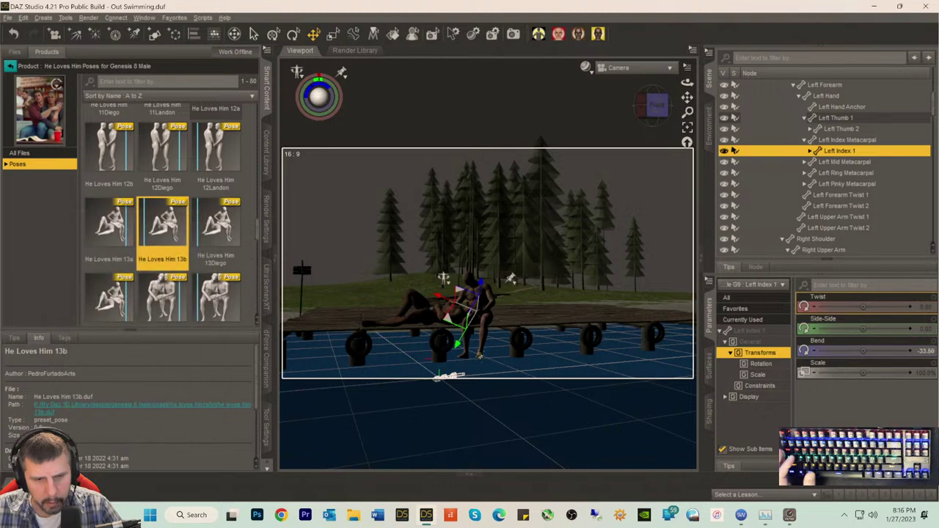
- Point TMA Kyle G9's hanging feet down with Bend 26.65 on Left Foot and 26.66 on Right Foot, and save the scene
{"action": "left_click", "coordinate": [478, 354]}
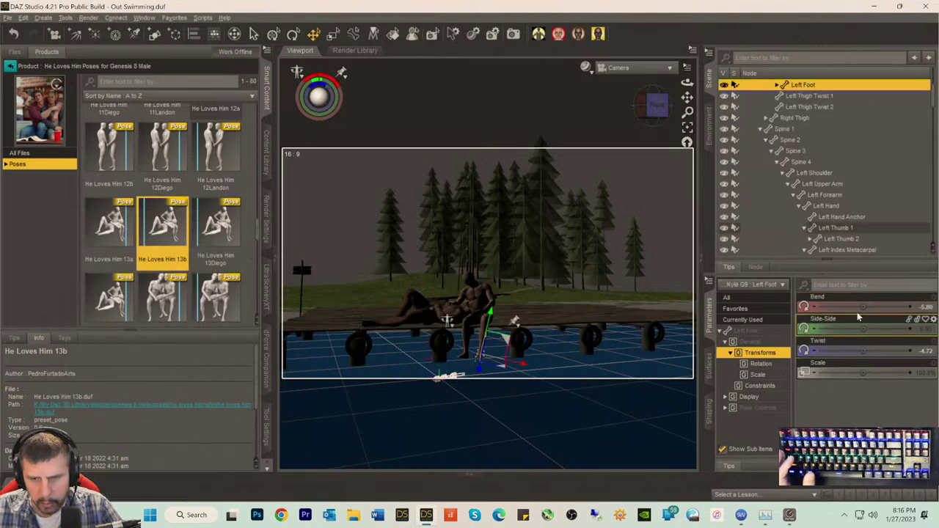
{"action": "left_click_drag", "start_coordinate": [875, 306], "coordinate": [882, 306]}
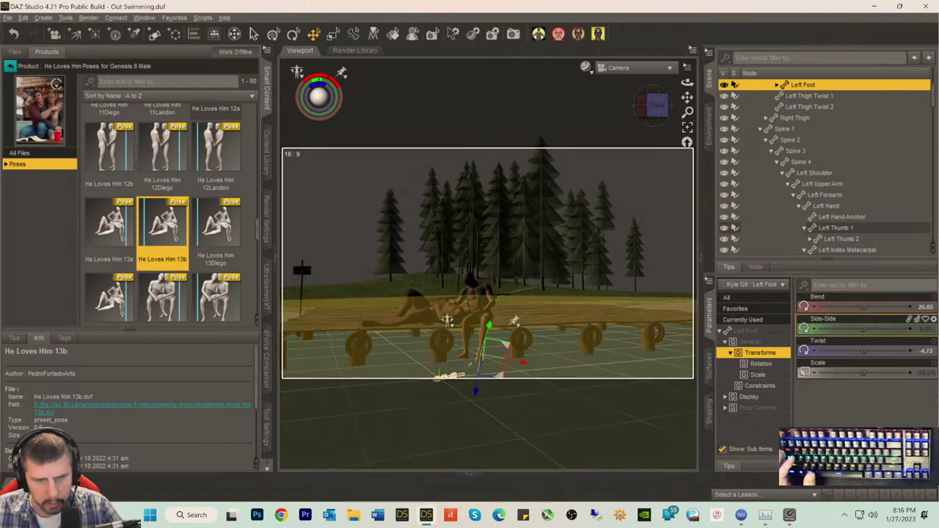
{"action": "left_click", "coordinate": [456, 339]}
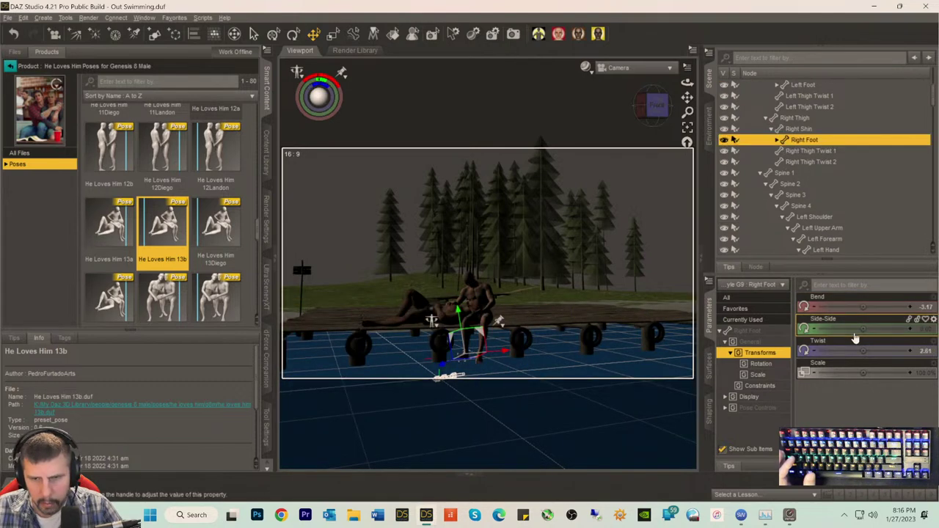
{"action": "left_click_drag", "start_coordinate": [863, 306], "coordinate": [882, 306]}
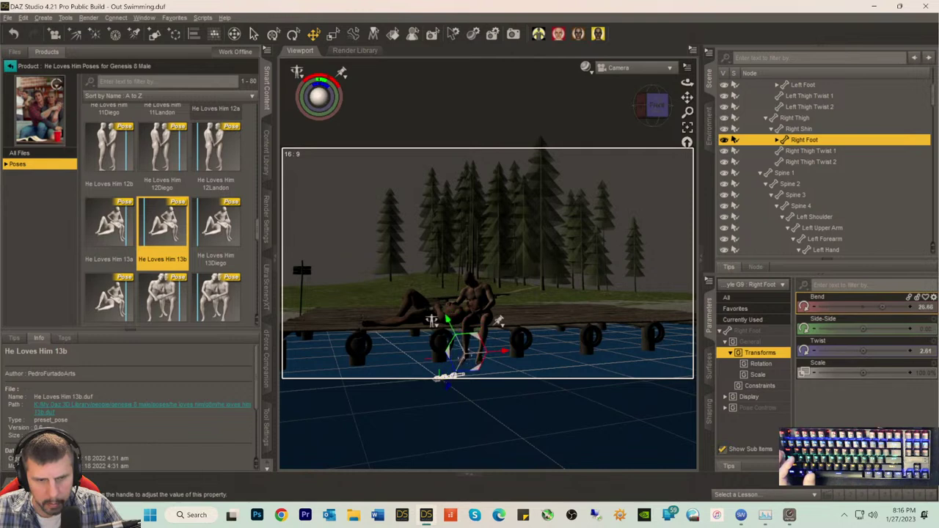
{"action": "left_click", "coordinate": [540, 301]}
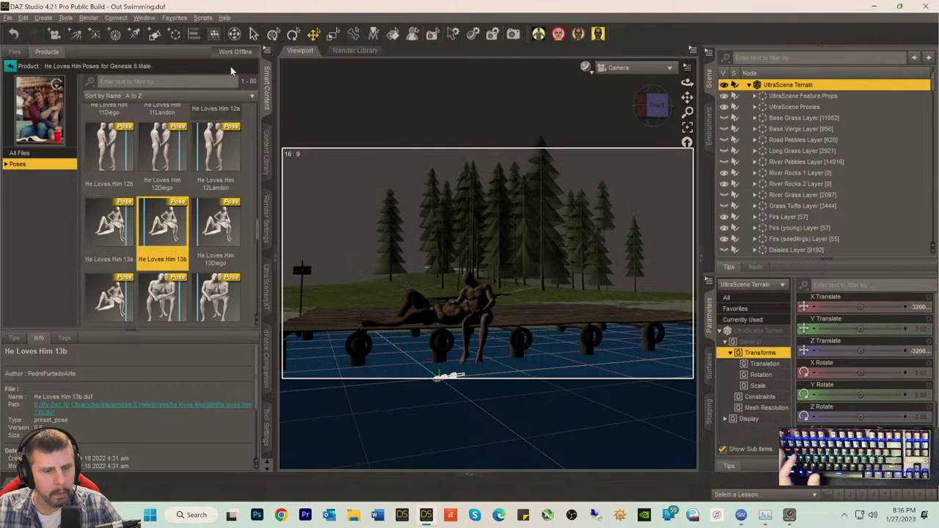
{"action": "key", "text": "ctrl+s"}
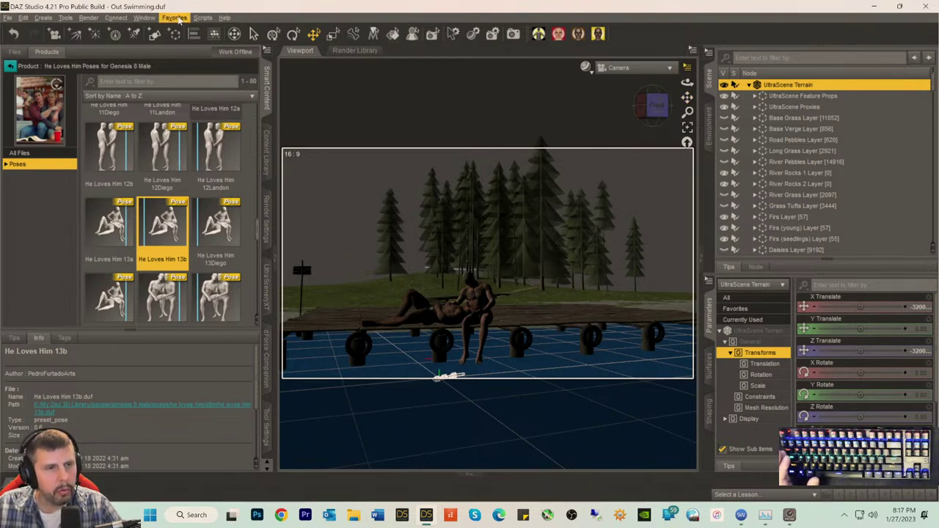
- Create a new UltraSceneryXT terrain with the name UltraSceneryXT and a resolution of 512
{"action": "left_click", "coordinate": [145, 17]}
{"action": "mouse_move", "coordinate": [158, 29]}
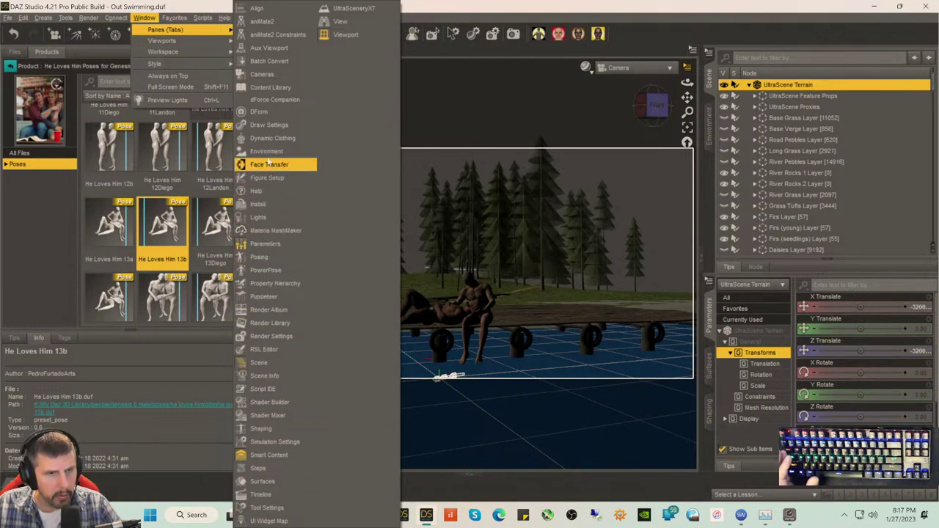
{"action": "left_click", "coordinate": [160, 367]}
{"action": "left_click", "coordinate": [267, 150]}
{"action": "left_click", "coordinate": [266, 282]}
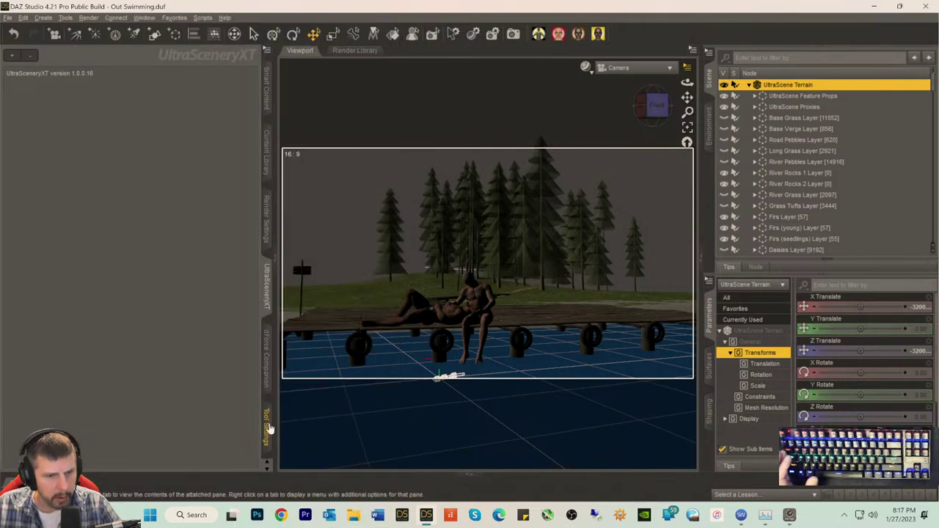
{"action": "left_click", "coordinate": [269, 429]}
{"action": "left_click", "coordinate": [269, 305]}
{"action": "left_click", "coordinate": [13, 56]}
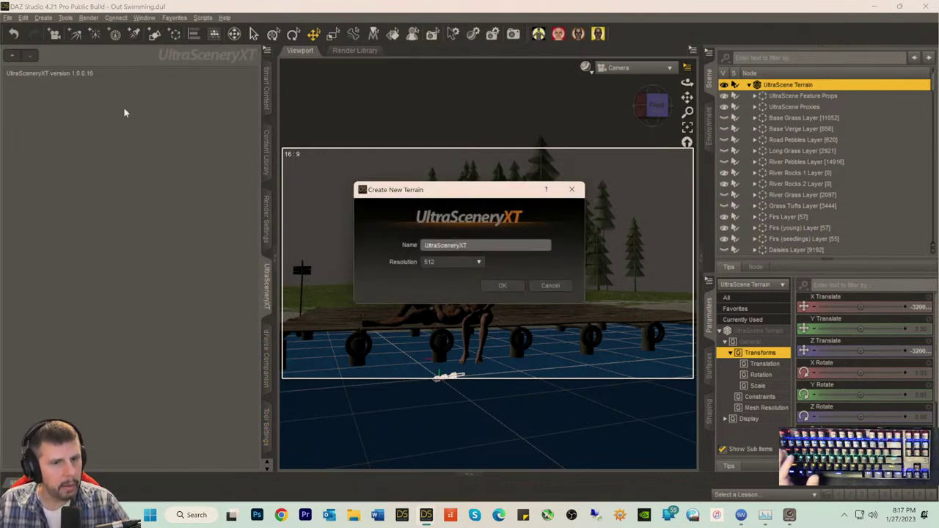
{"action": "left_click", "coordinate": [504, 287]}
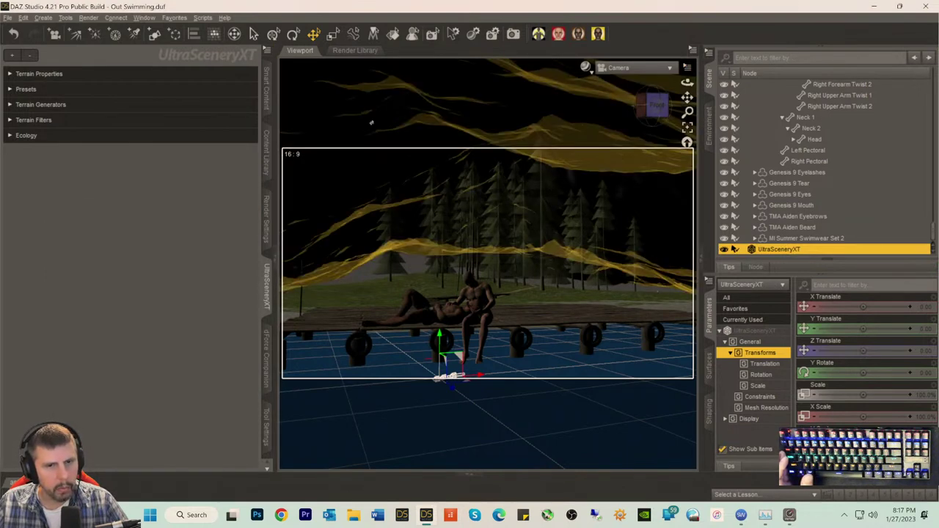
- Set the maximum altitude of the UltraSceneryXT terrain to 50 m
{"action": "left_click", "coordinate": [10, 74]}
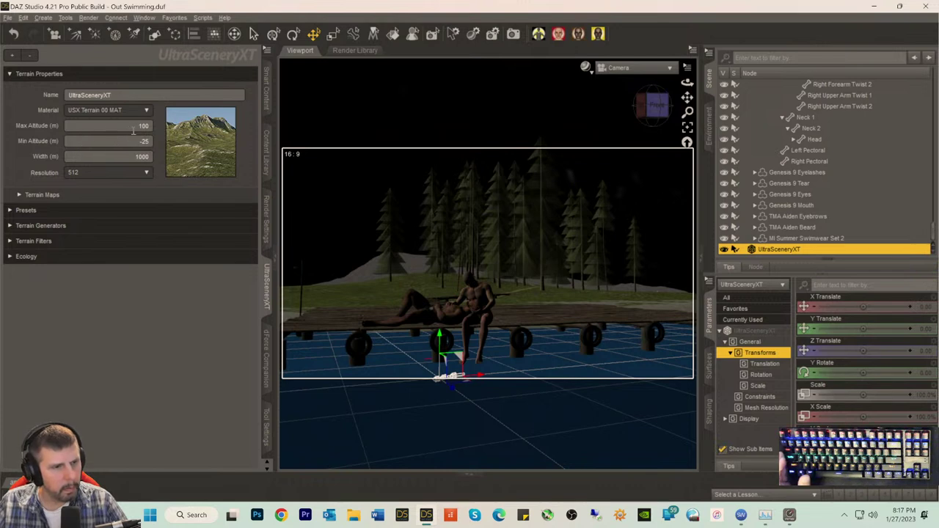
{"action": "double_click", "coordinate": [137, 126]}
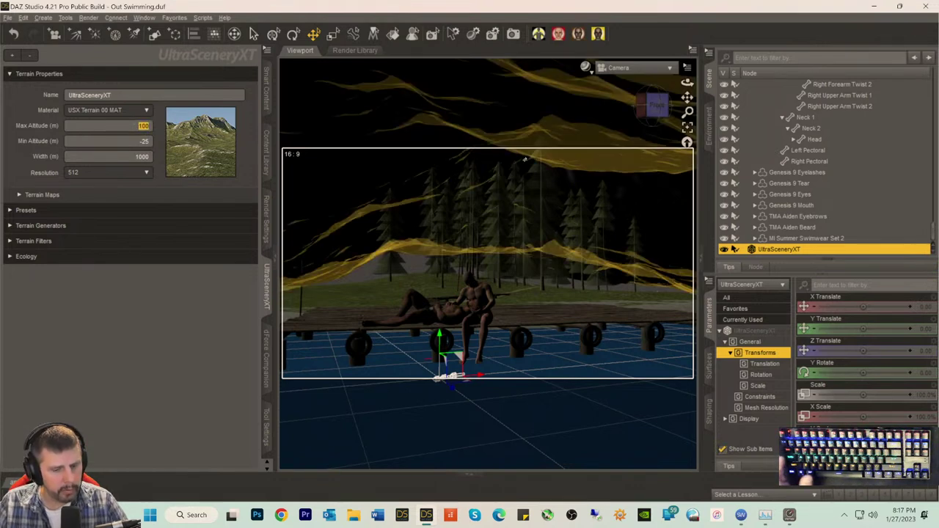
{"action": "type", "text": "50"}
{"action": "key", "text": "Return"}
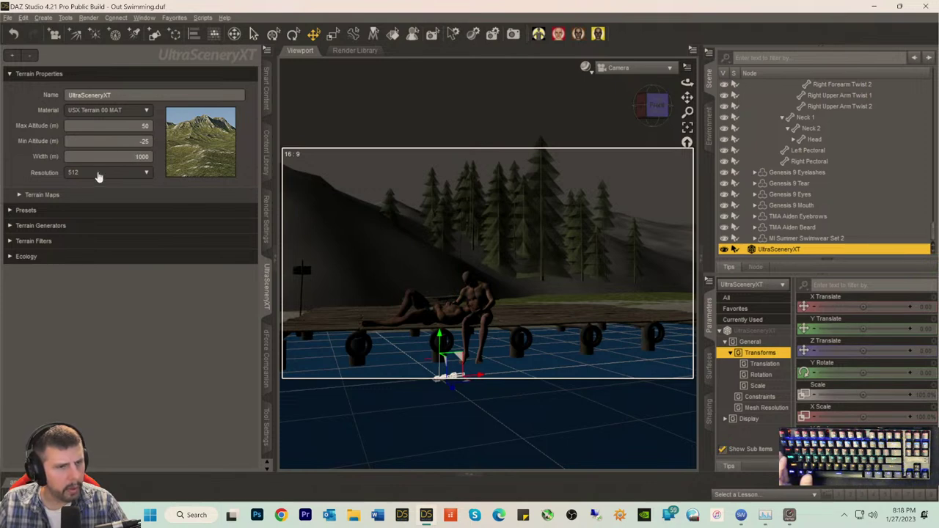
- Create a folder named Out Swimming in D:\2AllData\Ultra Scenery XT Files while browsing for the terrain maps' save location
{"action": "left_click", "coordinate": [19, 196]}
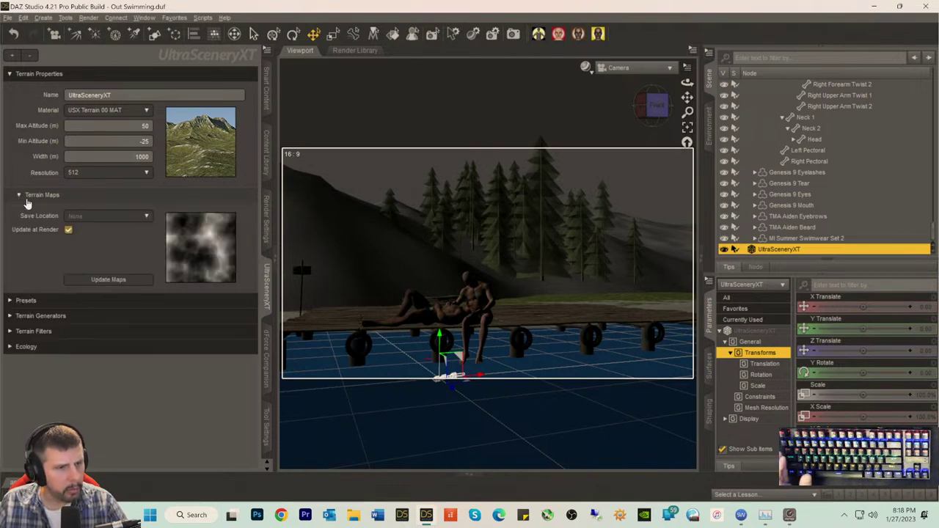
{"action": "left_click", "coordinate": [99, 220]}
{"action": "left_click", "coordinate": [86, 242]}
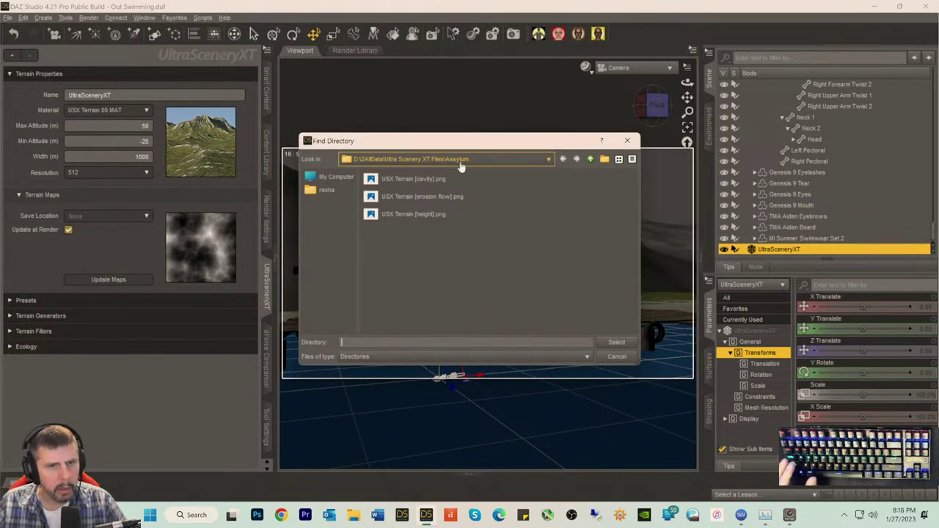
{"action": "left_click", "coordinate": [433, 159]}
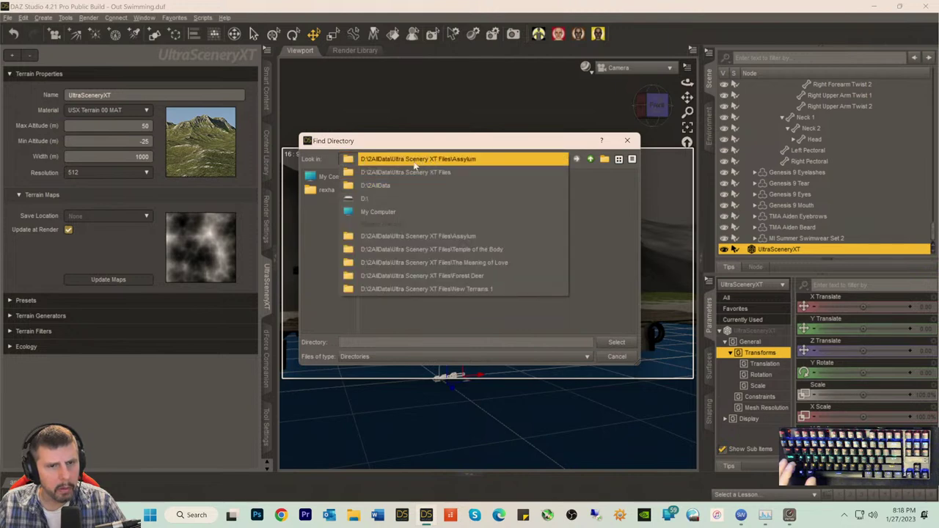
{"action": "left_click", "coordinate": [415, 163]}
{"action": "left_click", "coordinate": [414, 159]}
{"action": "left_click", "coordinate": [414, 160]}
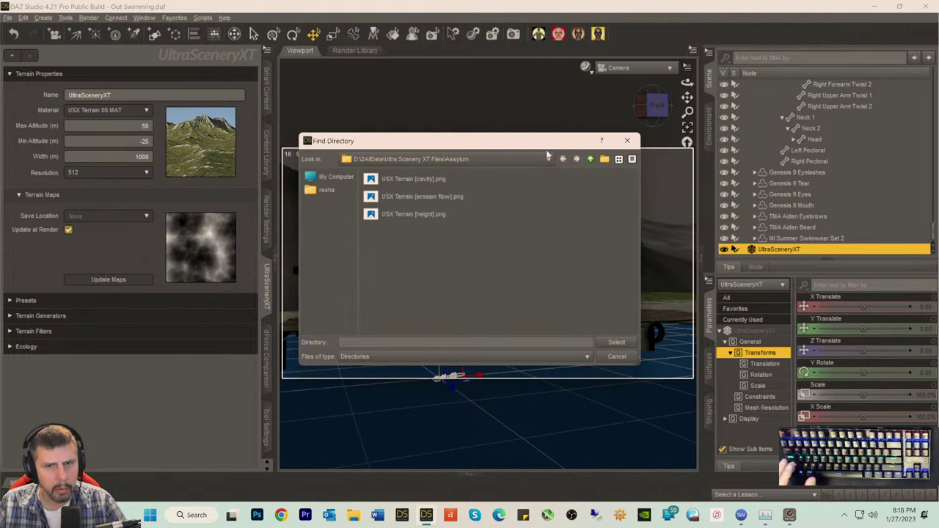
{"action": "left_click", "coordinate": [591, 159]}
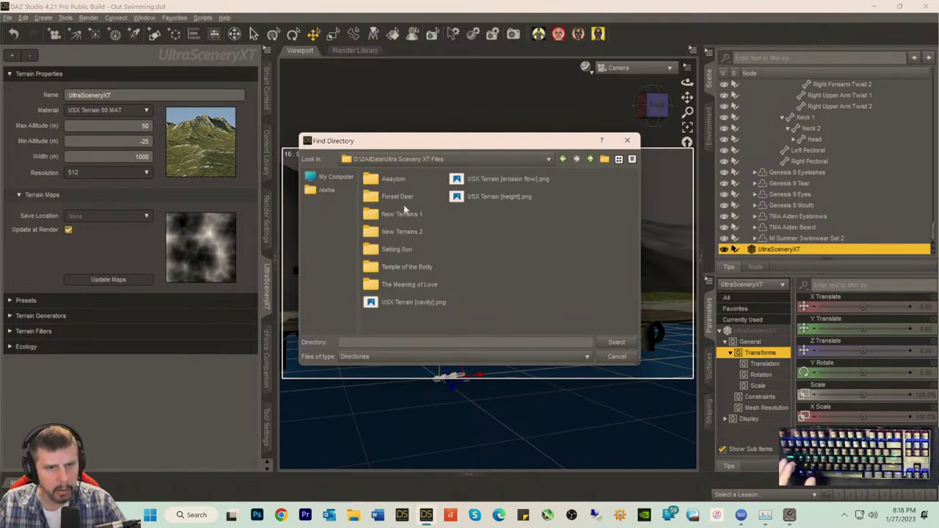
{"action": "left_click", "coordinate": [603, 160]}
{"action": "type", "text": "Out Swimming"}
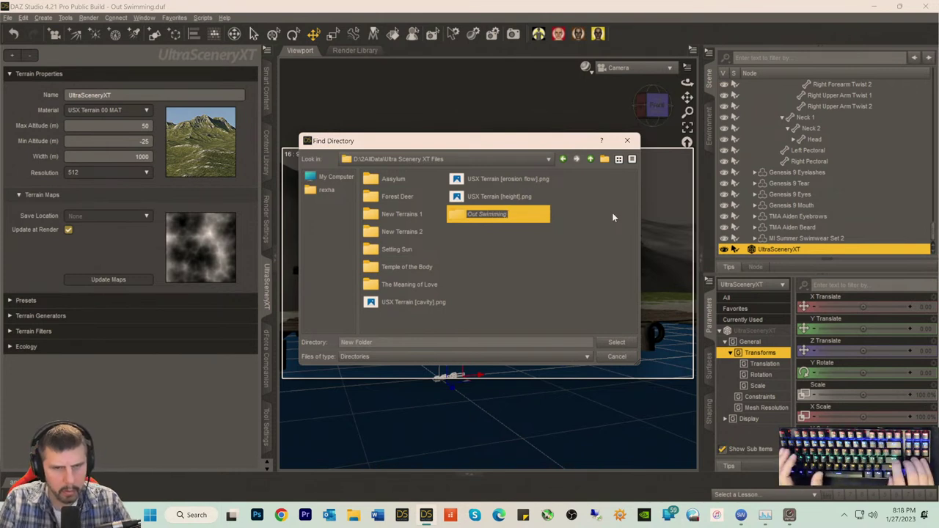
{"action": "key", "text": "Return"}
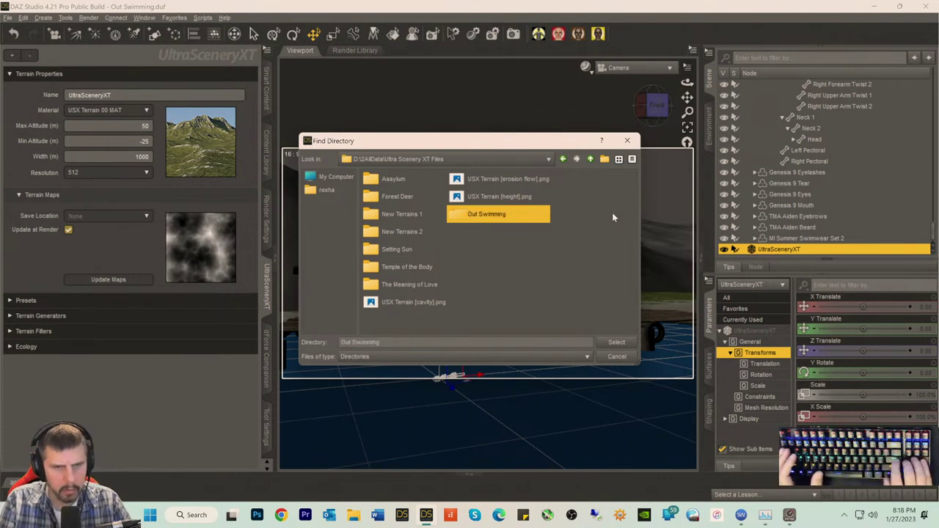
- Set the terrain maps' save location to the Out Swimming folder and update the maps
{"action": "double_click", "coordinate": [466, 215]}
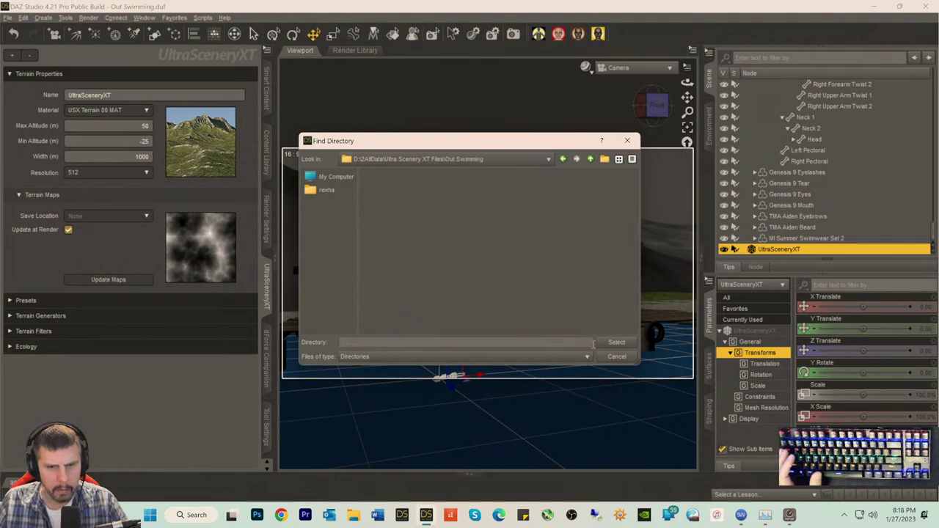
{"action": "left_click", "coordinate": [616, 341]}
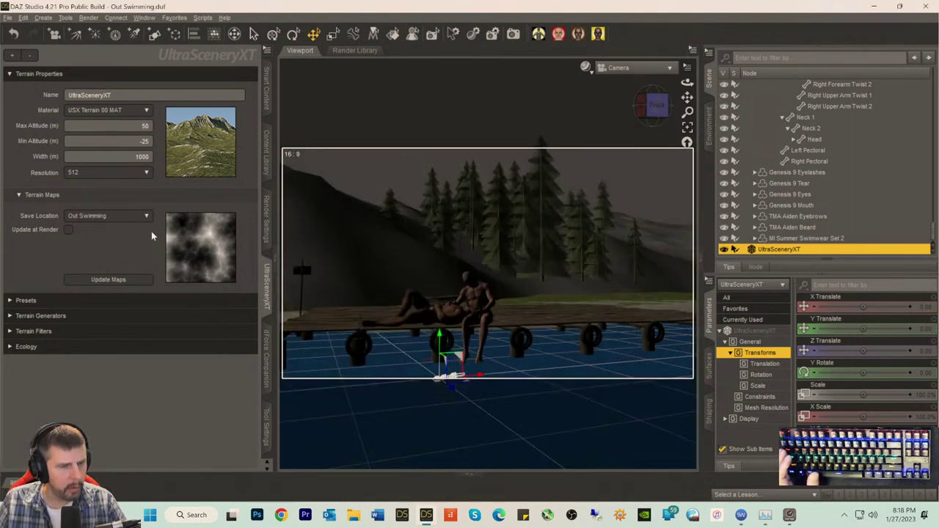
{"action": "left_click", "coordinate": [114, 279]}
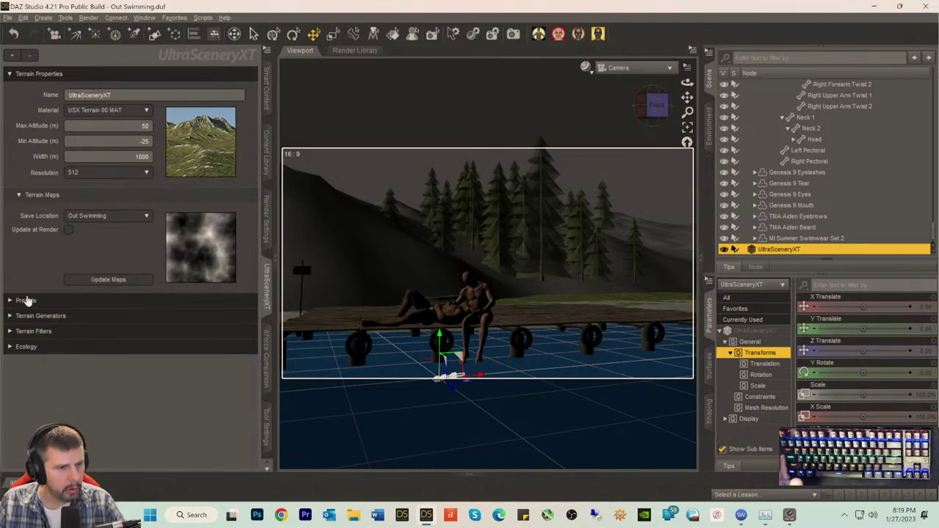
- Set the seed of the terrain's Noise generator to 5126 and save the scene
{"action": "left_click", "coordinate": [11, 316]}
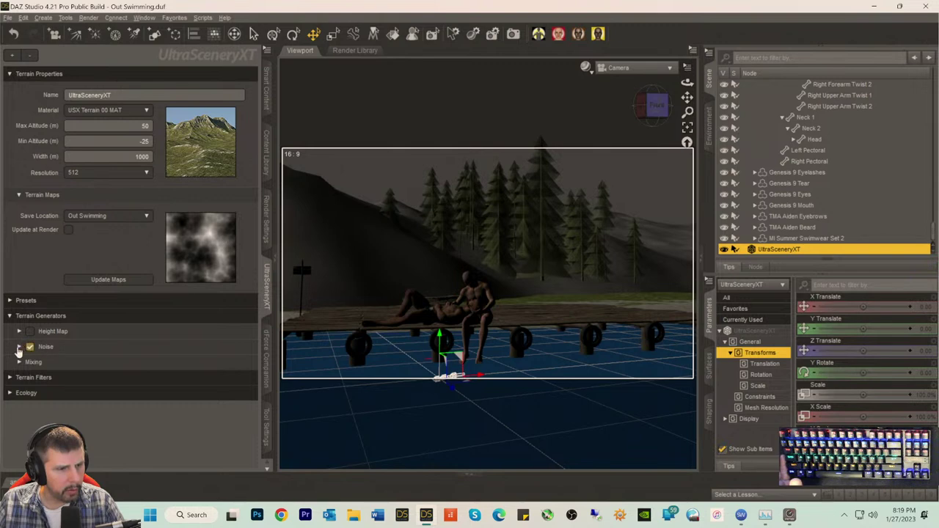
{"action": "left_click", "coordinate": [19, 349]}
{"action": "scroll", "coordinate": [146, 337], "scroll_direction": "down", "scroll_amount": 3}
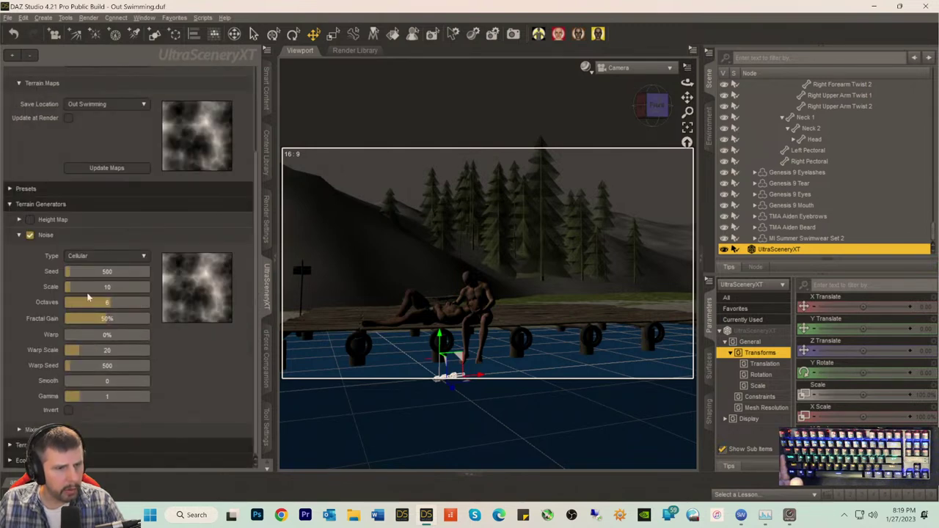
{"action": "left_click_drag", "start_coordinate": [80, 272], "coordinate": [85, 274]}
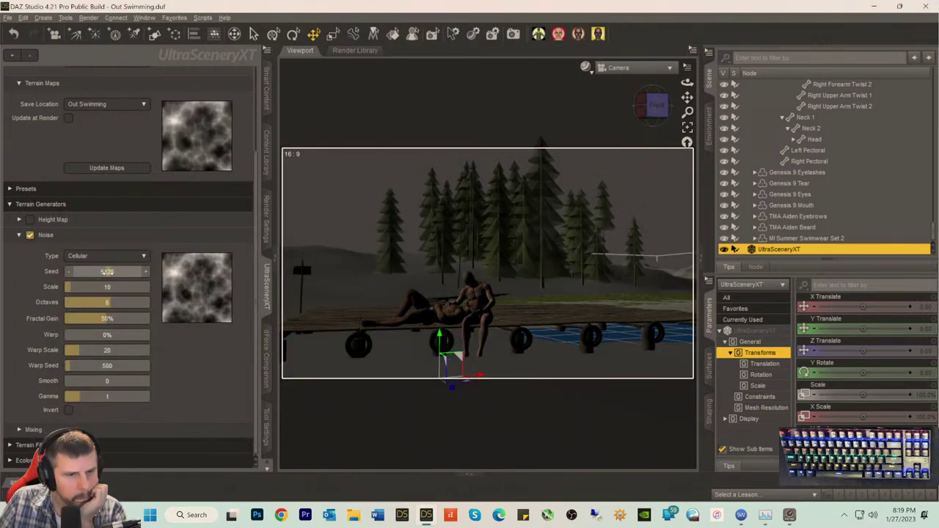
{"action": "left_click", "coordinate": [107, 271]}
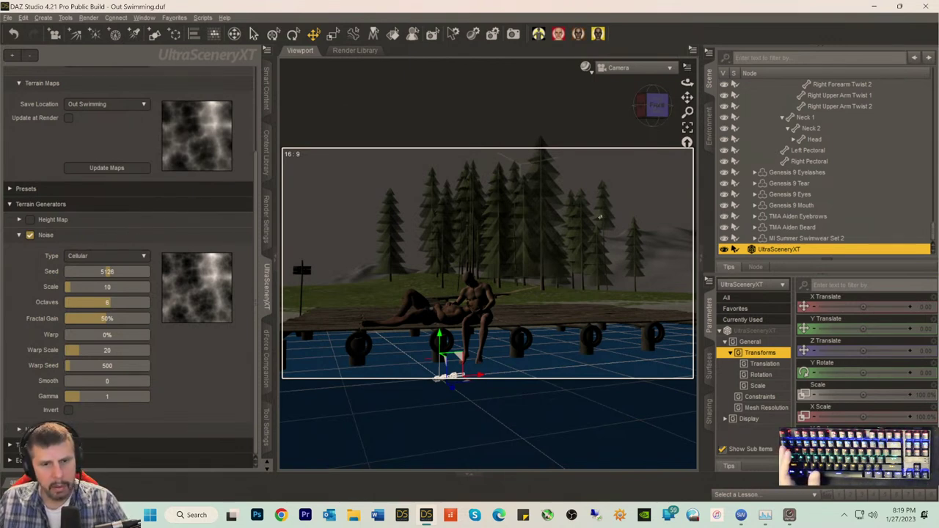
{"action": "key", "text": "ctrl+s"}
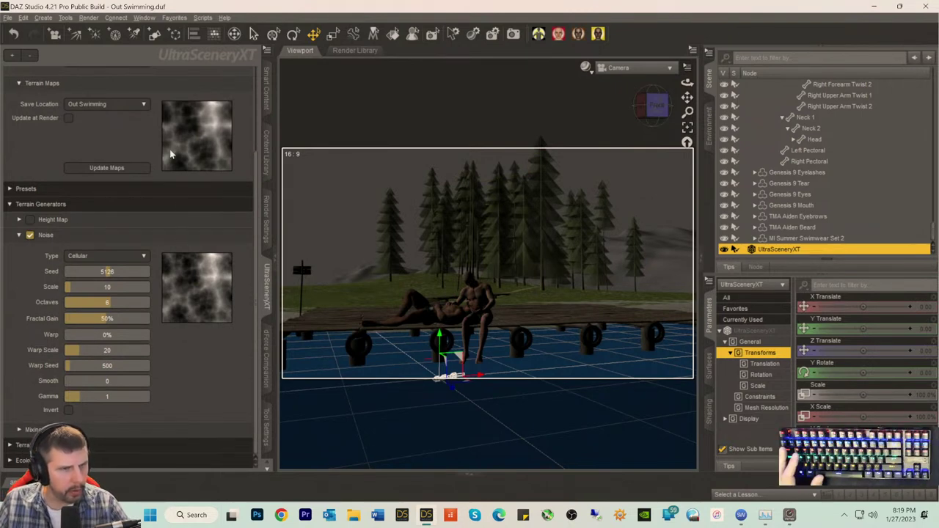
- Set the maximum altitude of the terrain's Biome ecology to 75 m
{"action": "scroll", "coordinate": [157, 154], "scroll_direction": "up", "scroll_amount": 3}
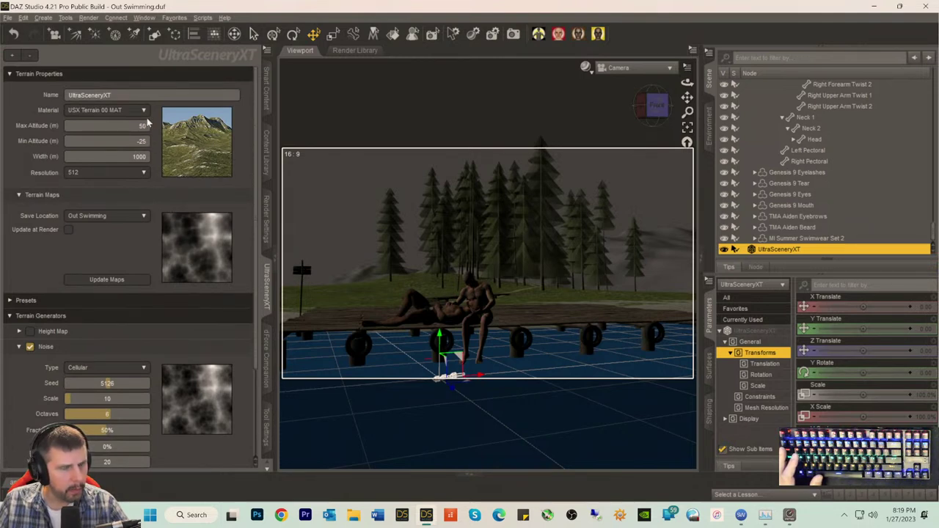
{"action": "scroll", "coordinate": [185, 205], "scroll_direction": "down", "scroll_amount": 3}
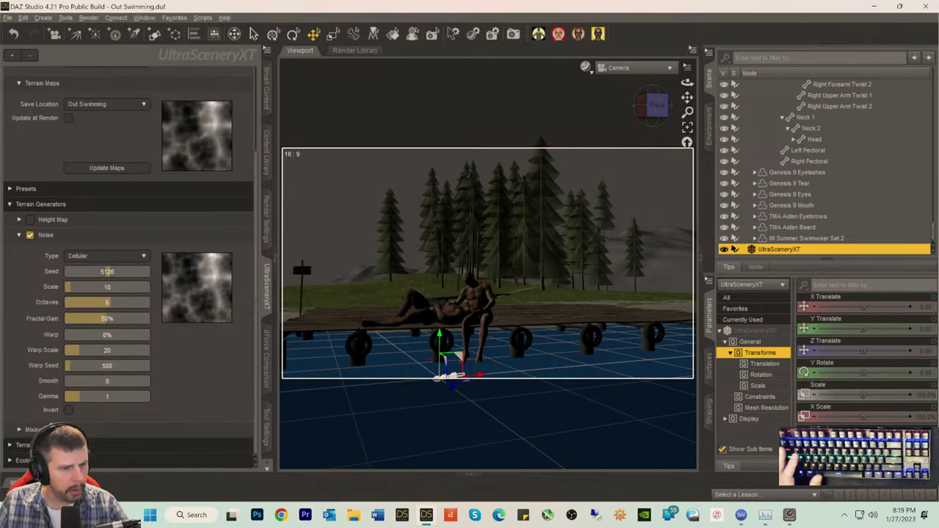
{"action": "left_click", "coordinate": [11, 445]}
{"action": "scroll", "coordinate": [153, 378], "scroll_direction": "down", "scroll_amount": 1}
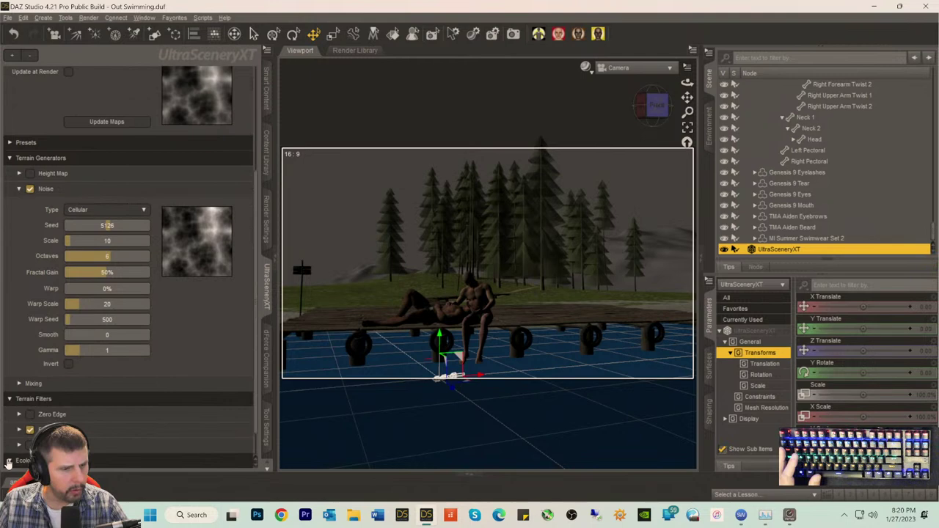
{"action": "scroll", "coordinate": [174, 310], "scroll_direction": "down", "scroll_amount": 1}
{"action": "left_click", "coordinate": [122, 439]}
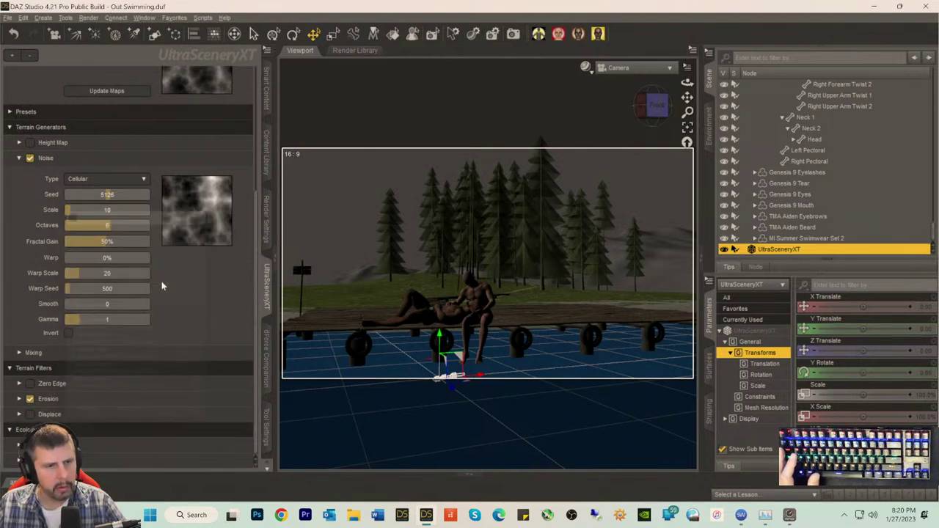
{"action": "left_click", "coordinate": [19, 460]}
{"action": "scroll", "coordinate": [126, 405], "scroll_direction": "down", "scroll_amount": 3}
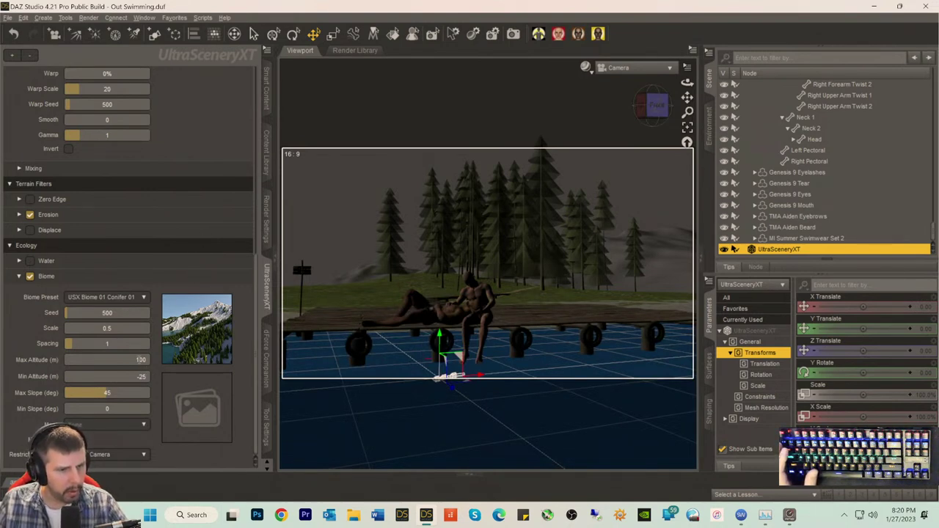
{"action": "scroll", "coordinate": [195, 232], "scroll_direction": "up", "scroll_amount": 8}
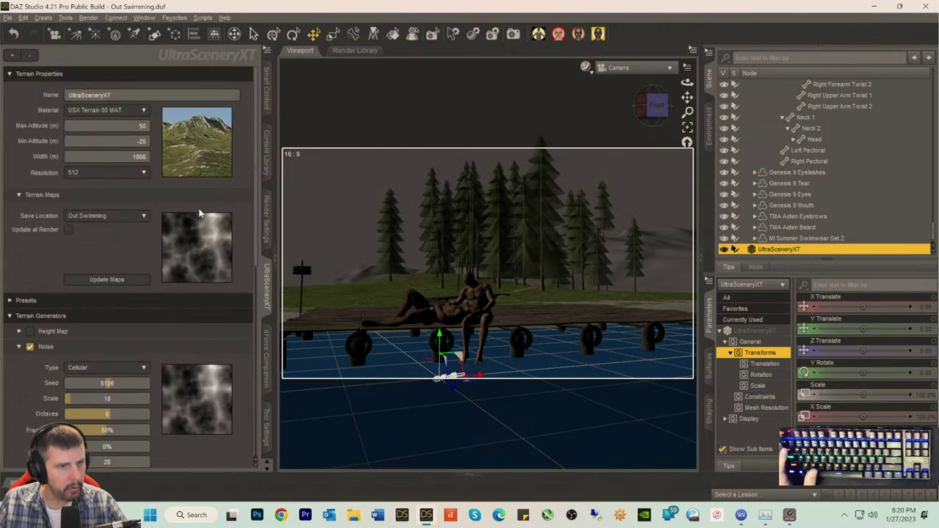
{"action": "scroll", "coordinate": [155, 226], "scroll_direction": "down", "scroll_amount": 10}
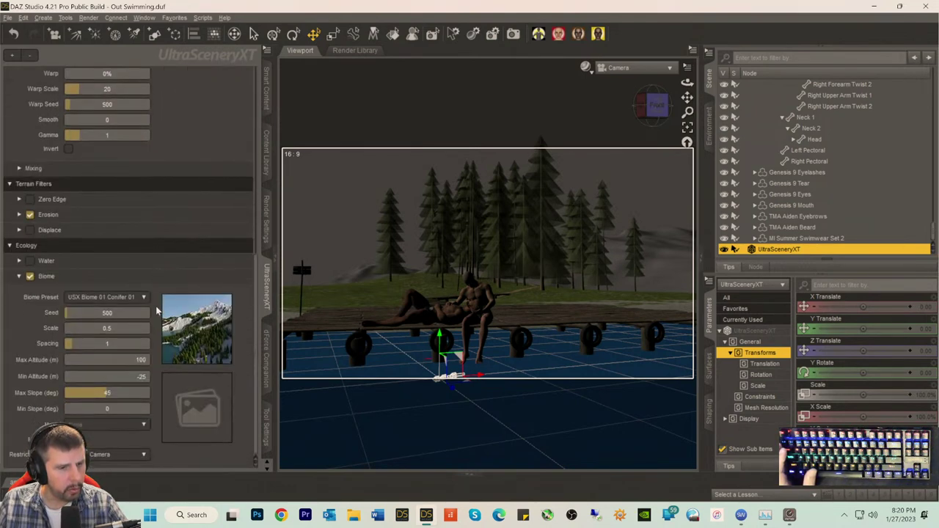
{"action": "left_click", "coordinate": [136, 360]}
{"action": "type", "text": "1"}
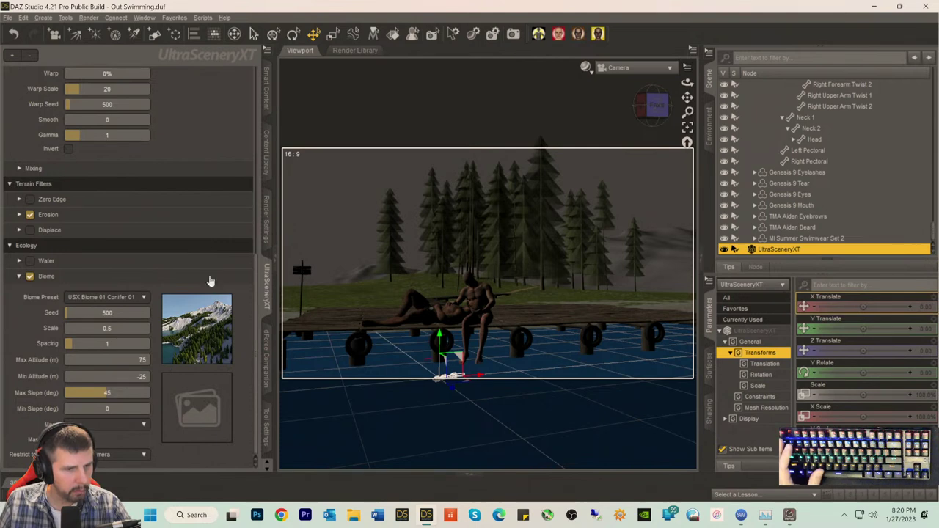
- Set the minimum altitude of the terrain's Biome ecology to -20 m
{"action": "scroll", "coordinate": [208, 163], "scroll_direction": "up", "scroll_amount": 10}
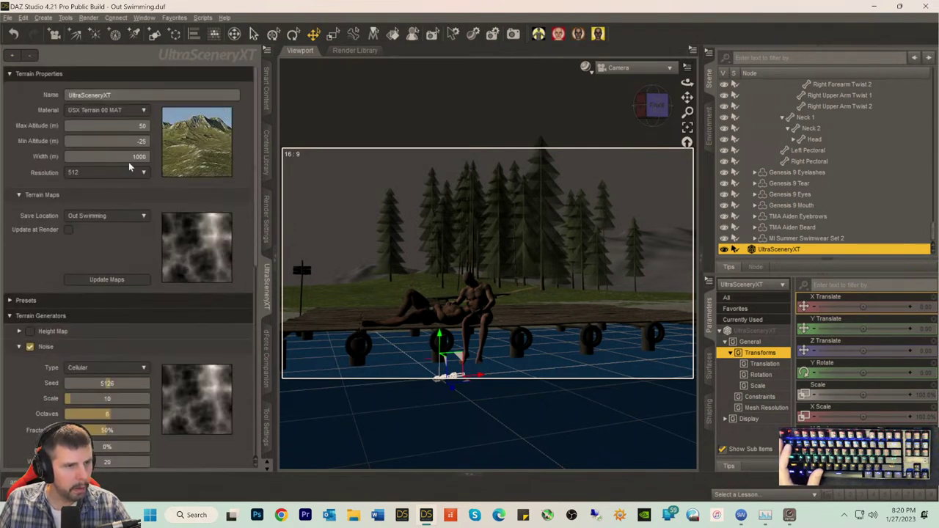
{"action": "scroll", "coordinate": [176, 268], "scroll_direction": "down", "scroll_amount": 10}
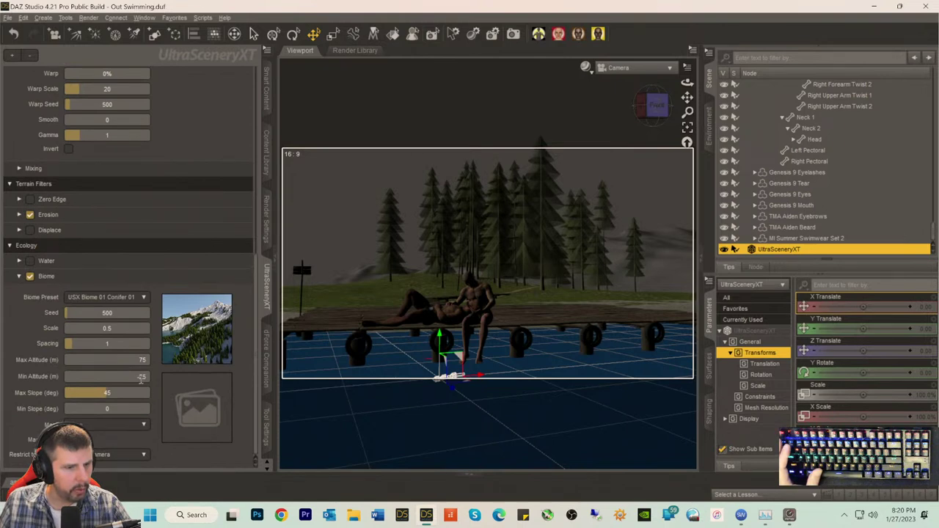
{"action": "left_click", "coordinate": [141, 377]}
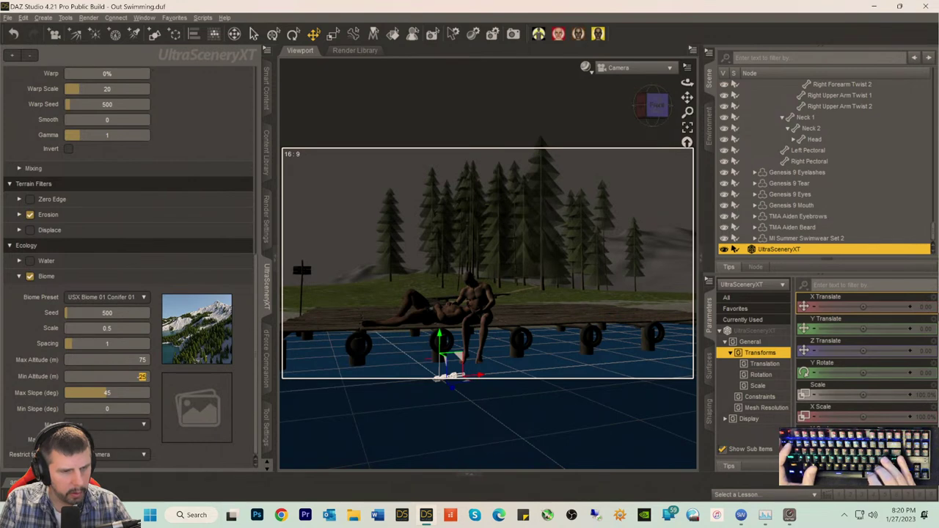
{"action": "type", "text": "-20"}
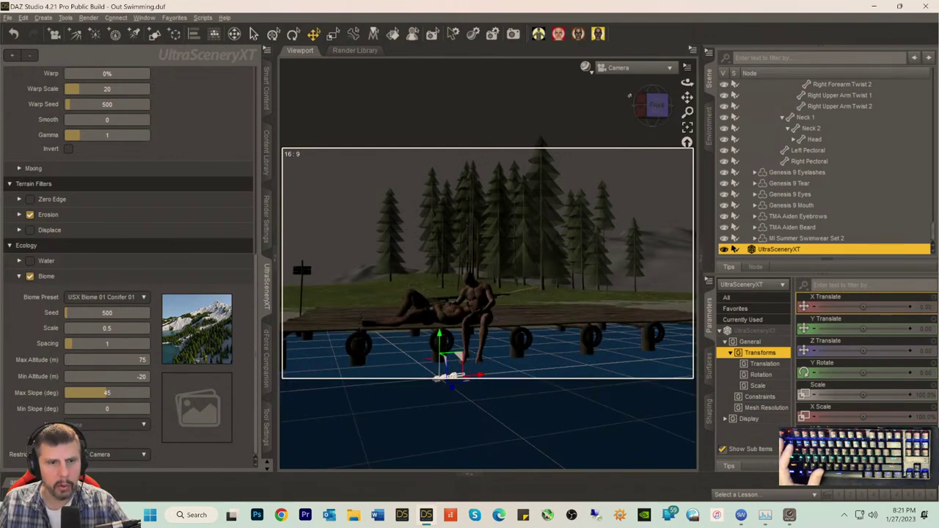
- Save the scene and enter a new width for the render's global pixel size
{"action": "left_click", "coordinate": [265, 229]}
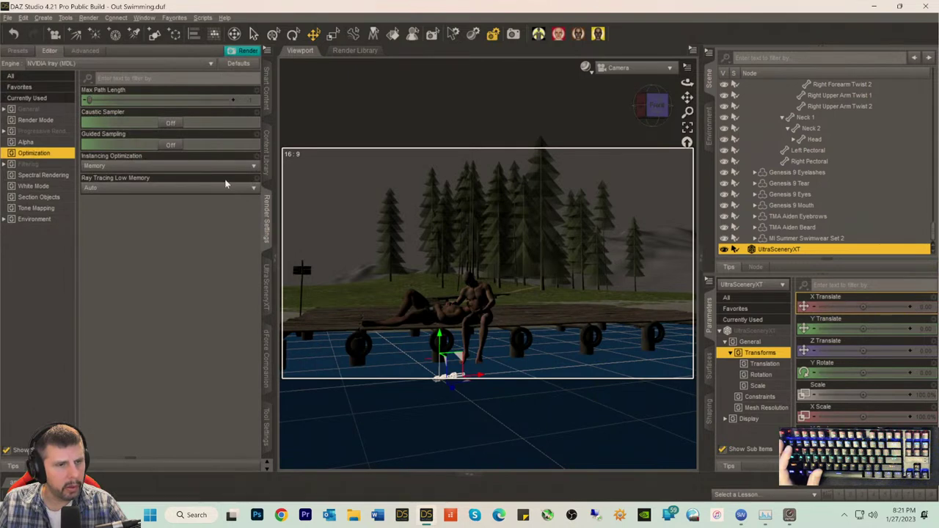
{"action": "key", "text": "ctrl+s"}
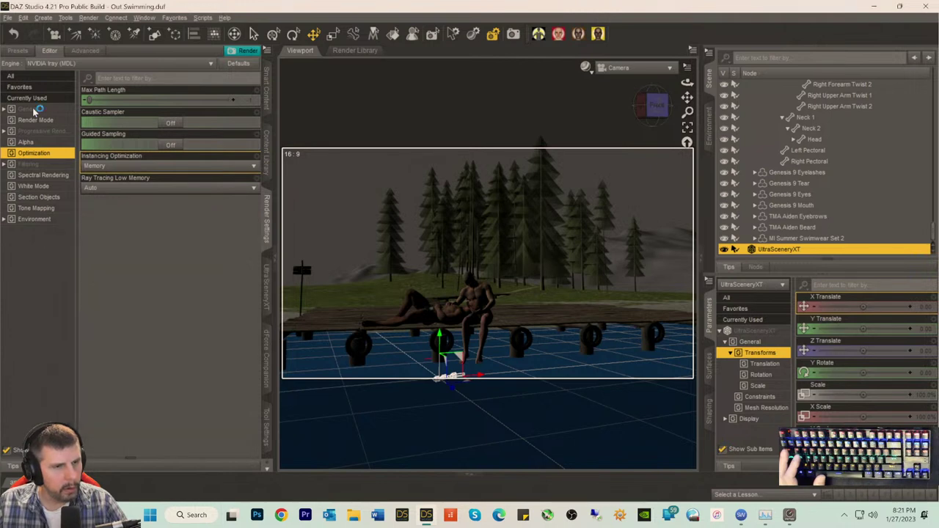
{"action": "left_click", "coordinate": [33, 108]}
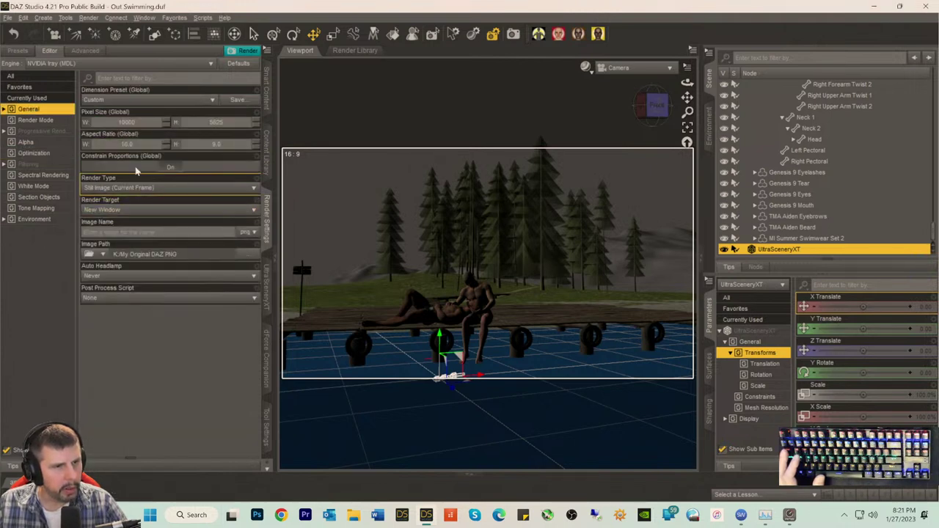
{"action": "double_click", "coordinate": [129, 122]}
{"action": "type", "text": "1"}
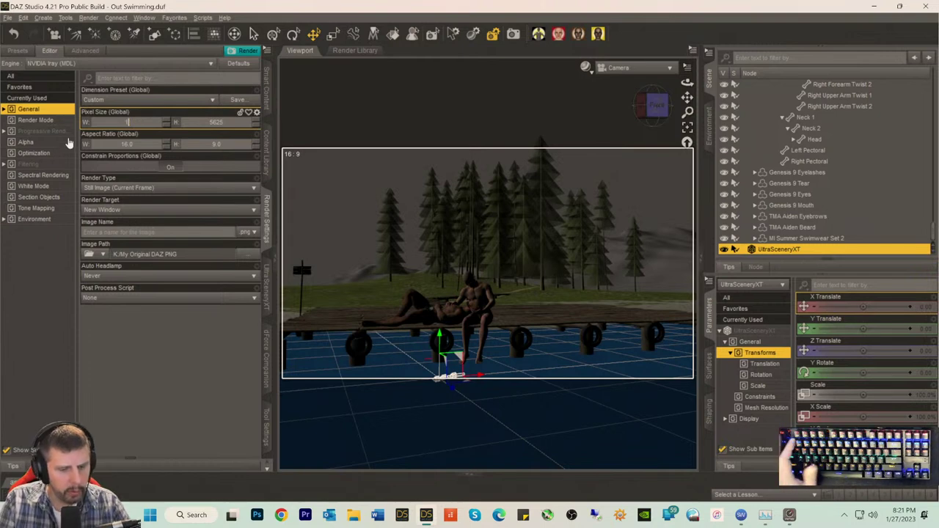
- Set the render width to 1500 pixels and start rendering the scene
{"action": "type", "text": "500"}
{"action": "key", "text": "Return"}
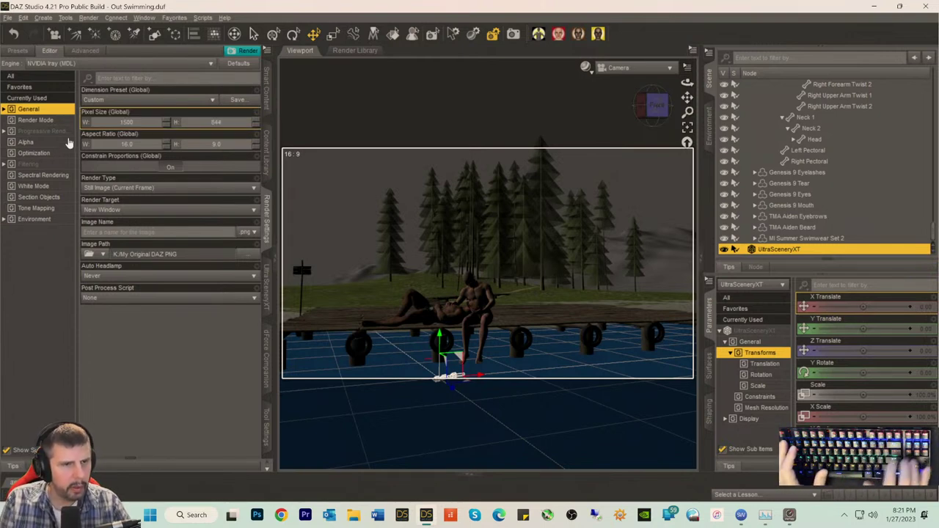
{"action": "left_click", "coordinate": [248, 50]}
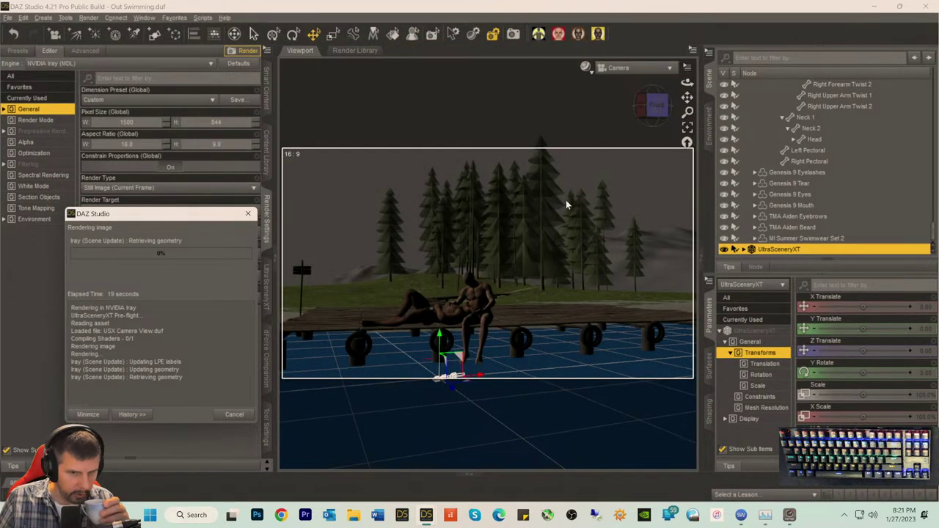
- Bring up the render window and examine the figures, dock and tree line in the test render
{"action": "mouse_move", "coordinate": [424, 520]}
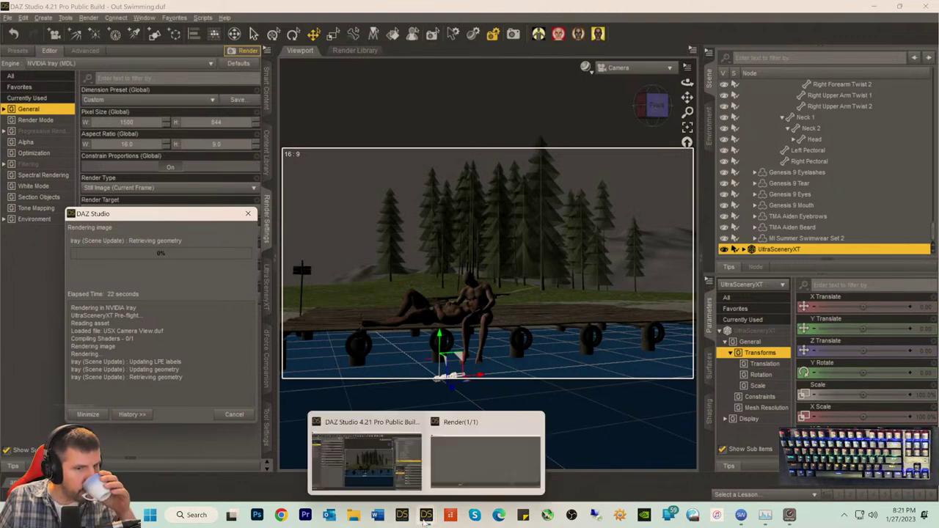
{"action": "left_click", "coordinate": [469, 460]}
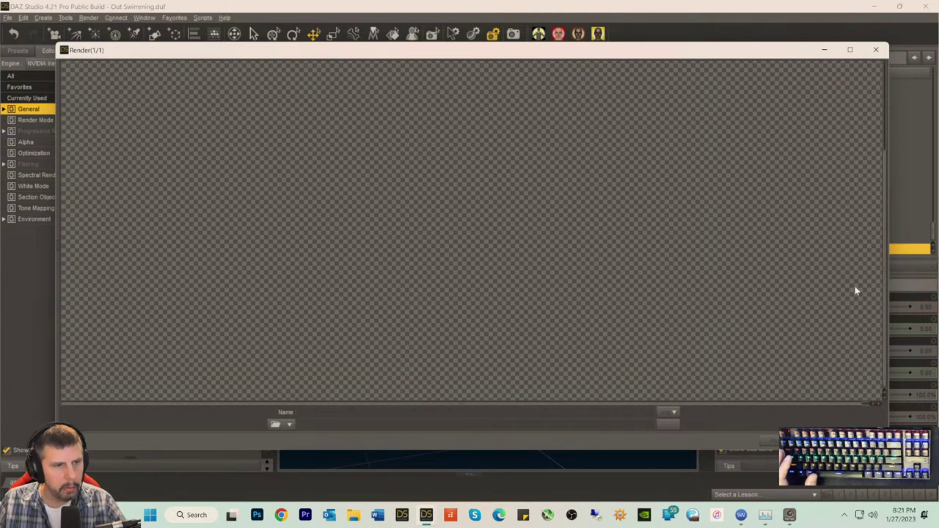
{"action": "mouse_move", "coordinate": [268, 56]}
{"action": "left_mouse_down"}
{"action": "mouse_move", "coordinate": [478, 62]}
{"action": "mouse_move", "coordinate": [275, 61]}
{"action": "left_mouse_up"}
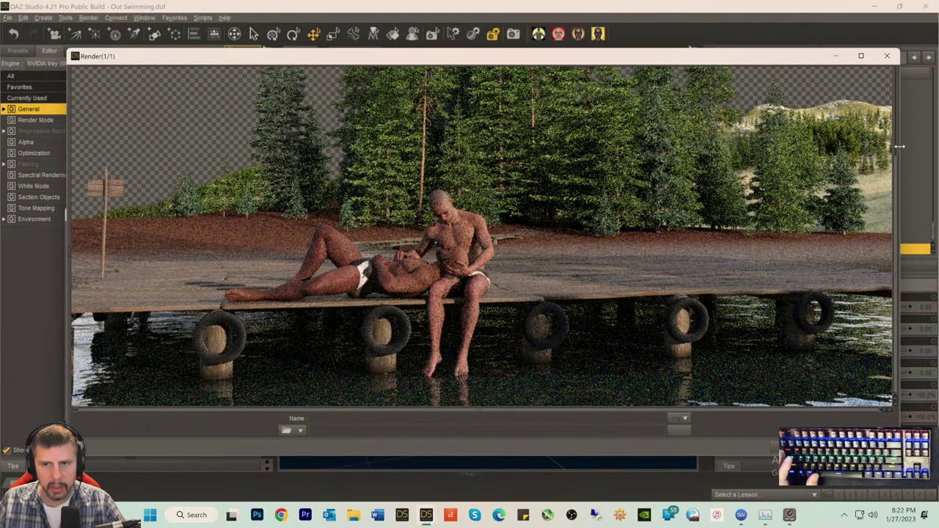
{"action": "scroll", "coordinate": [842, 176], "scroll_direction": "up", "scroll_amount": 3}
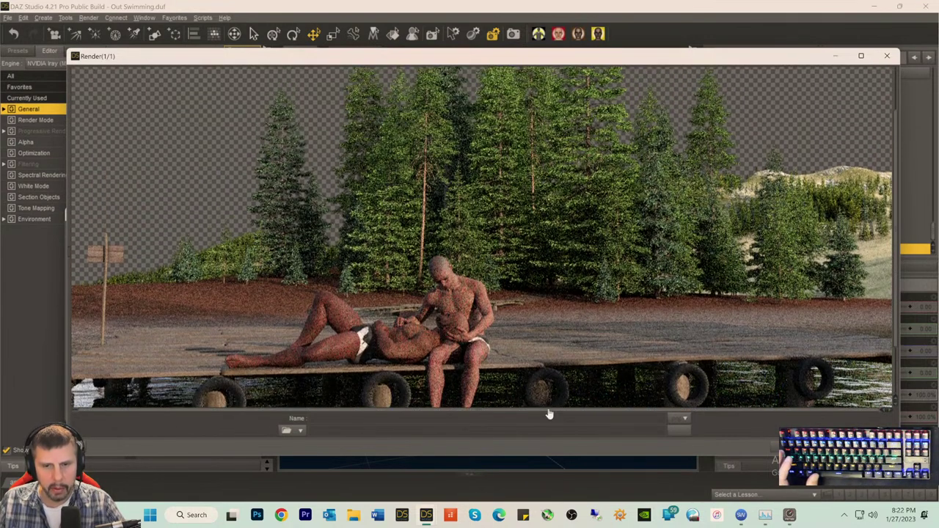
{"action": "scroll", "coordinate": [741, 270], "scroll_direction": "up", "scroll_amount": 3}
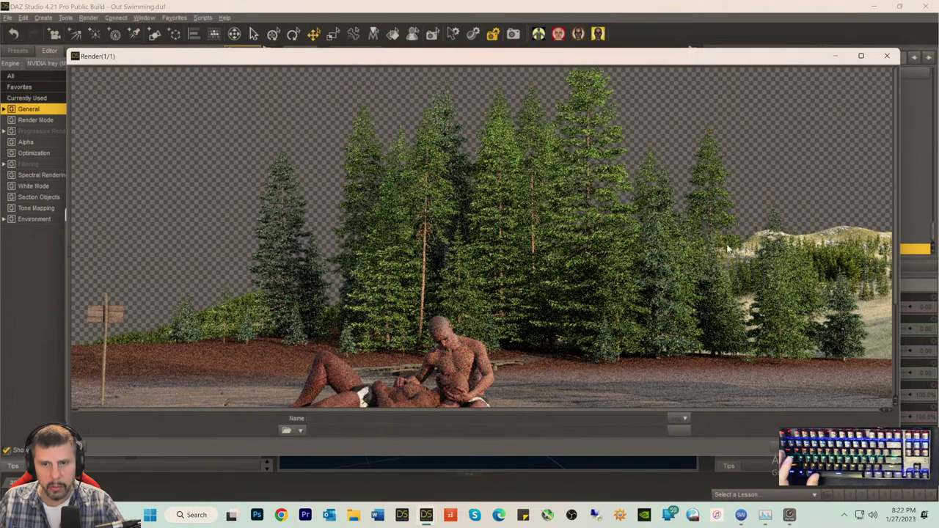
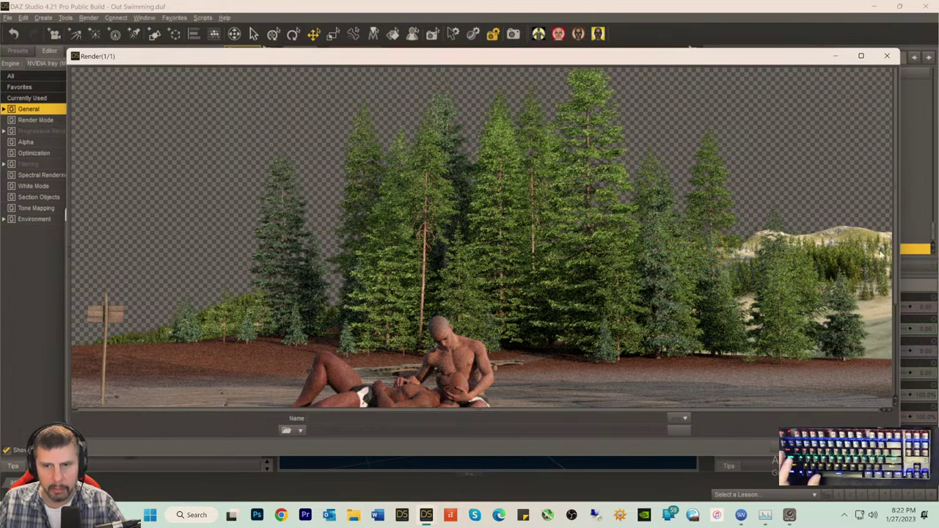
- Cancel the running render, close its window without saving the image, and save the scene
{"action": "left_click", "coordinate": [887, 56]}
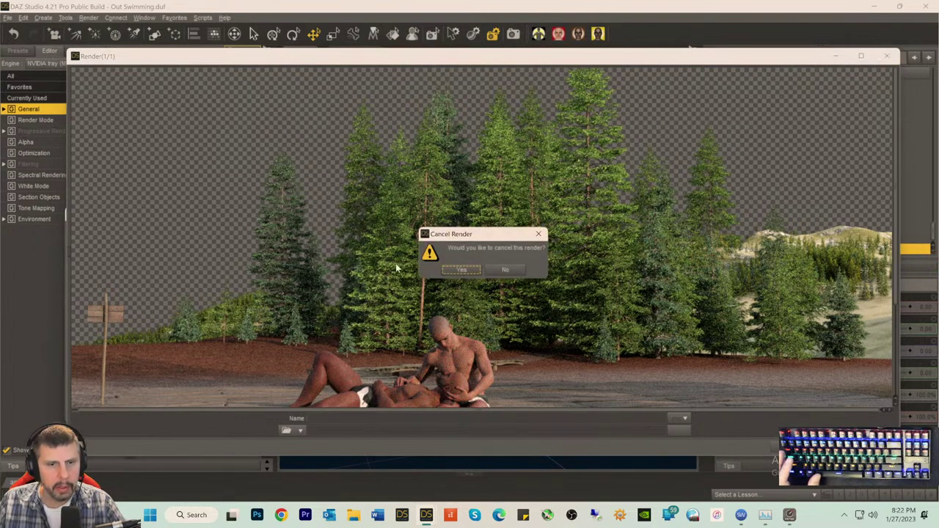
{"action": "left_click", "coordinate": [474, 271]}
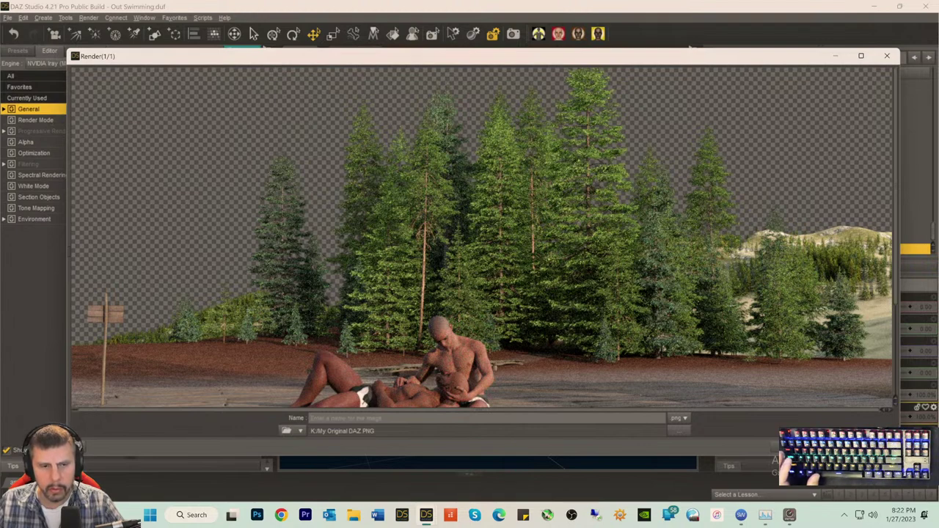
{"action": "key", "text": "Escape"}
{"action": "key", "text": "ctrl+s"}
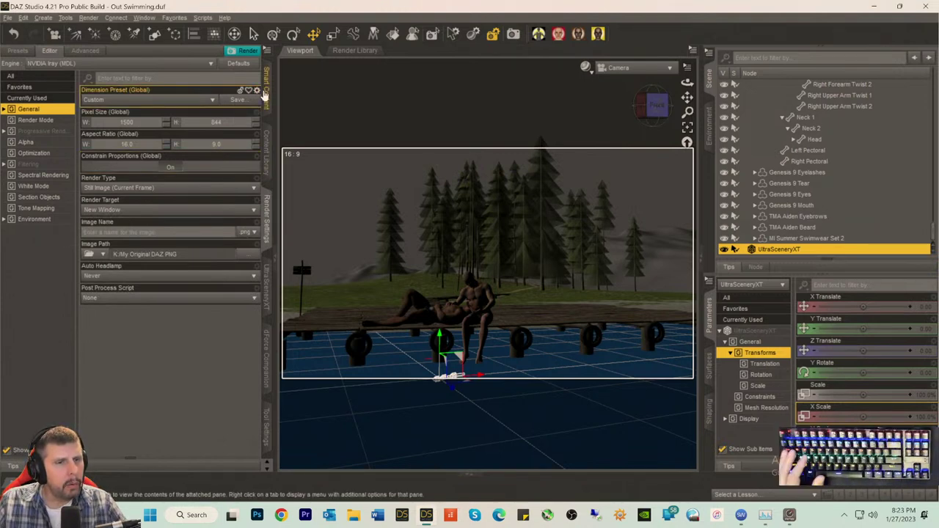
- Open Smart Content and go back from the He Loves Him poses to the product list
{"action": "left_click", "coordinate": [266, 96]}
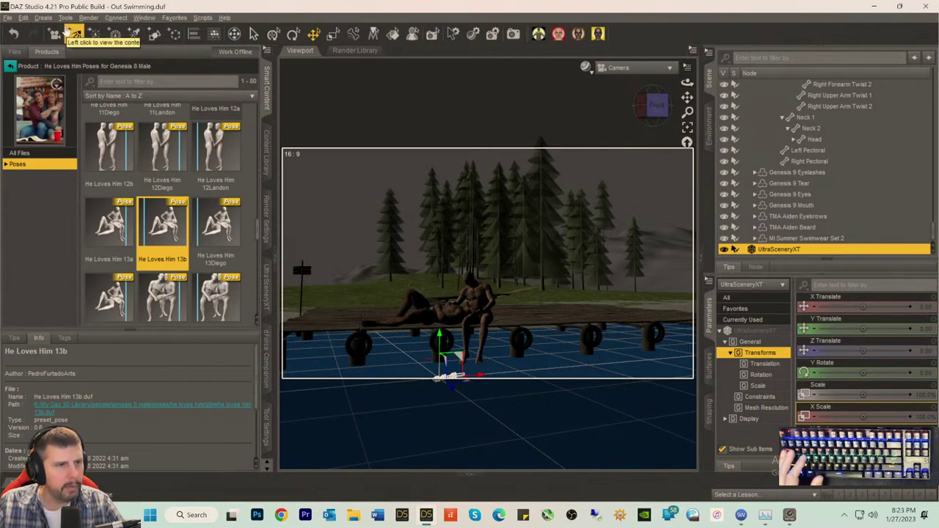
{"action": "left_click", "coordinate": [9, 66]}
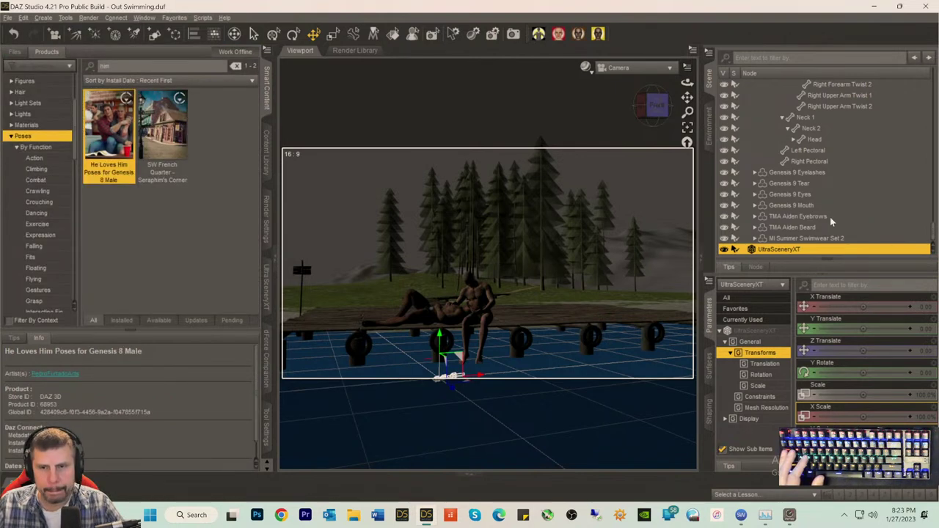
- Look through the scene hierarchy for the figure nodes and select TMA Aiden G9 to identify which man it is
{"action": "scroll", "coordinate": [822, 210], "scroll_direction": "up", "scroll_amount": 15}
{"action": "scroll", "coordinate": [779, 168], "scroll_direction": "up", "scroll_amount": 1}
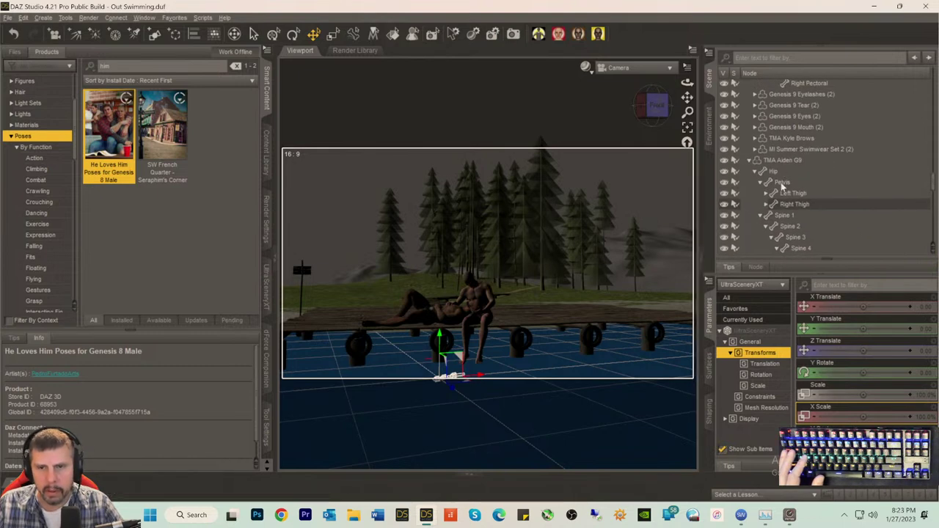
{"action": "scroll", "coordinate": [785, 191], "scroll_direction": "down", "scroll_amount": 5}
{"action": "scroll", "coordinate": [790, 233], "scroll_direction": "down", "scroll_amount": 8}
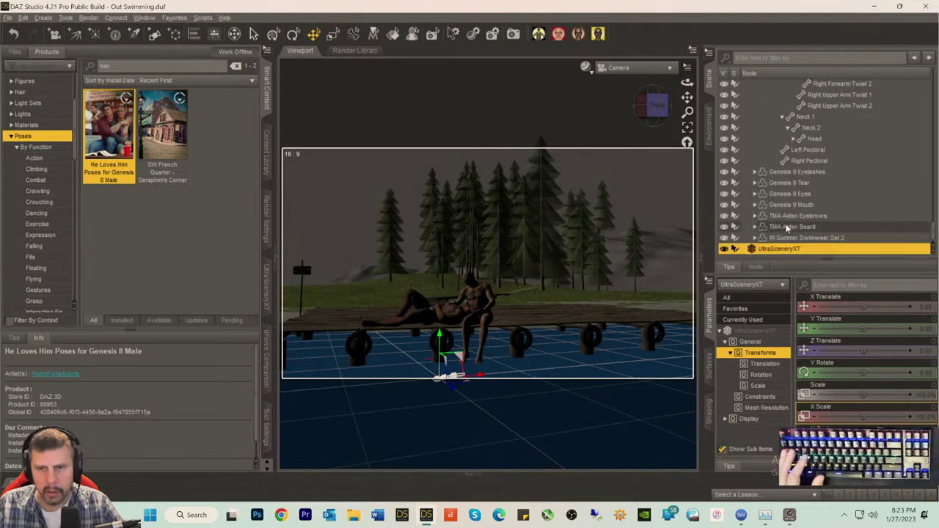
{"action": "scroll", "coordinate": [784, 232], "scroll_direction": "up", "scroll_amount": 5}
{"action": "scroll", "coordinate": [783, 233], "scroll_direction": "down", "scroll_amount": 8}
{"action": "scroll", "coordinate": [784, 232], "scroll_direction": "up", "scroll_amount": 3}
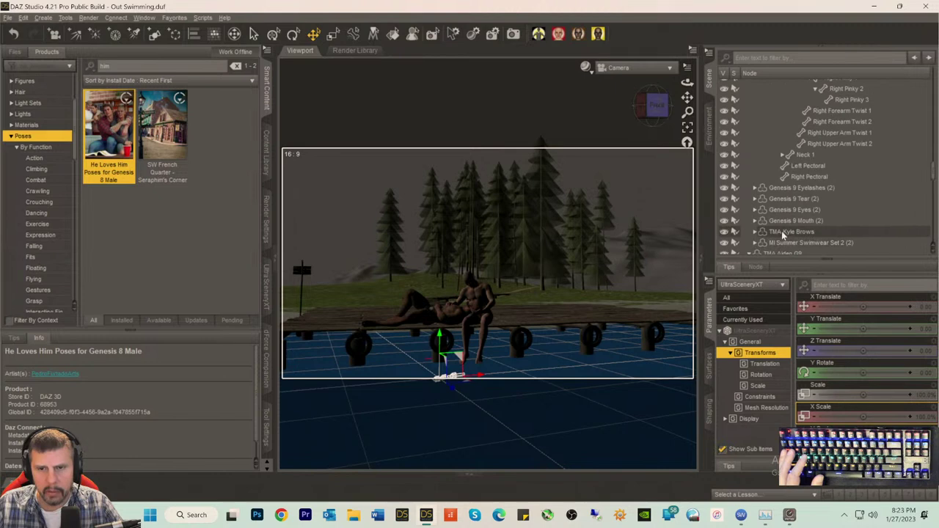
{"action": "scroll", "coordinate": [782, 231], "scroll_direction": "down", "scroll_amount": 3}
{"action": "left_click", "coordinate": [780, 190]}
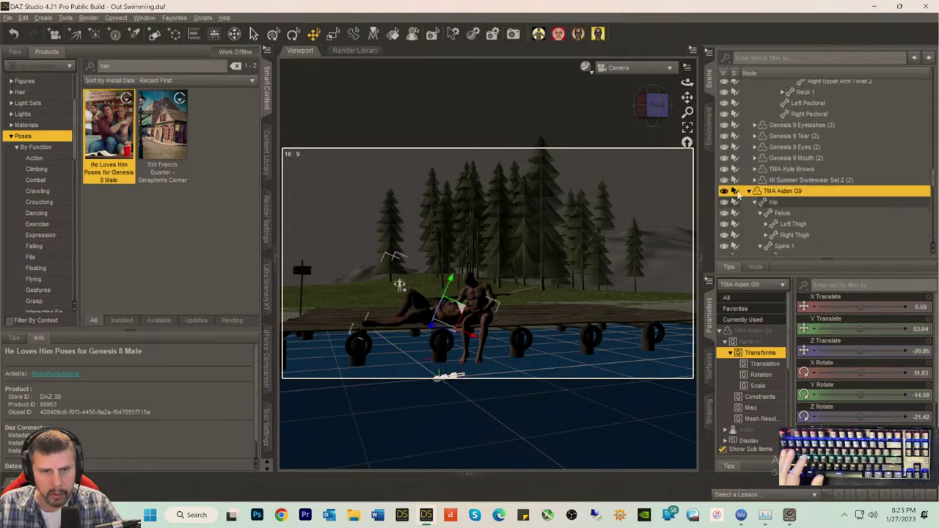
- Rename the TMA Kyle G9 figure in the scene hierarchy as TMA Kyle G9 R
{"action": "scroll", "coordinate": [802, 186], "scroll_direction": "up", "scroll_amount": 8}
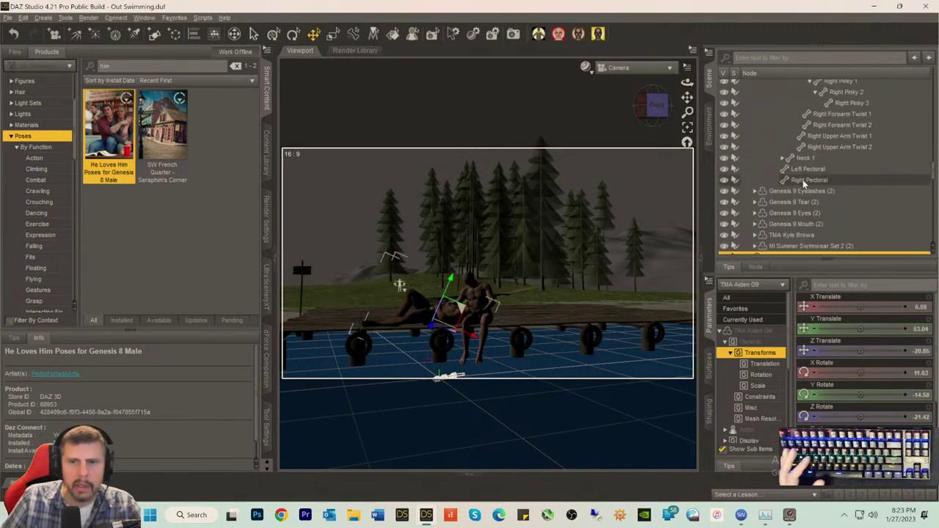
{"action": "scroll", "coordinate": [802, 184], "scroll_direction": "up", "scroll_amount": 10}
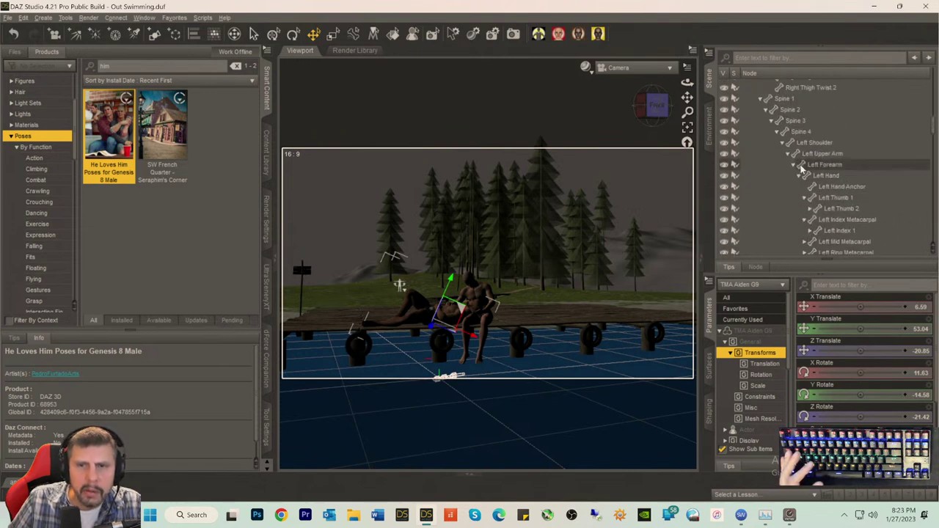
{"action": "scroll", "coordinate": [793, 154], "scroll_direction": "up", "scroll_amount": 3}
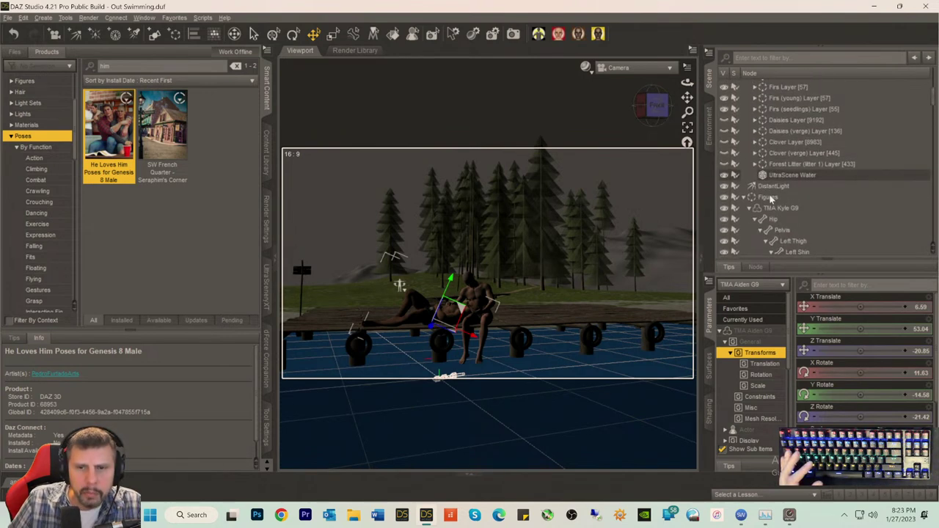
{"action": "left_click", "coordinate": [772, 209]}
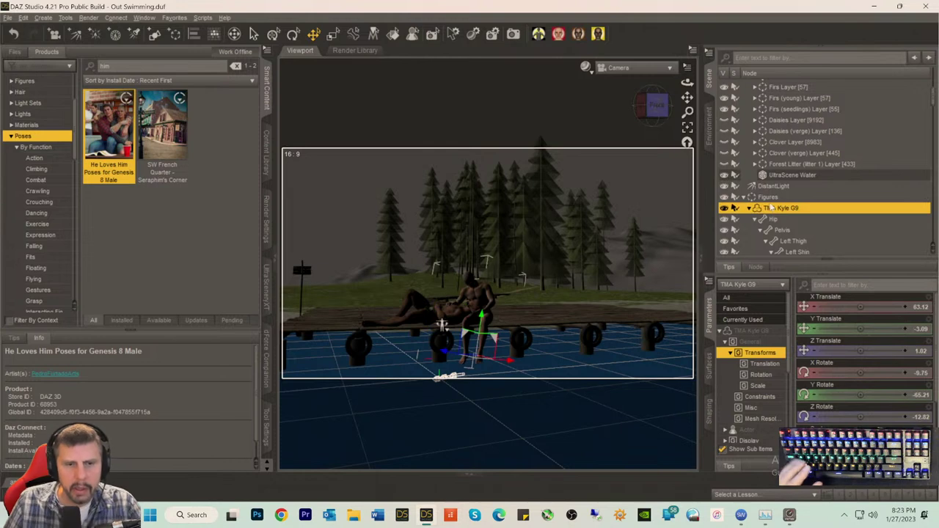
{"action": "double_click", "coordinate": [793, 208]}
{"action": "key", "text": "Return"}
- Rename the TMA Aiden G9 figure in the scene hierarchy as TMA Aiden G9 L
{"action": "scroll", "coordinate": [859, 217], "scroll_direction": "down", "scroll_amount": 10}
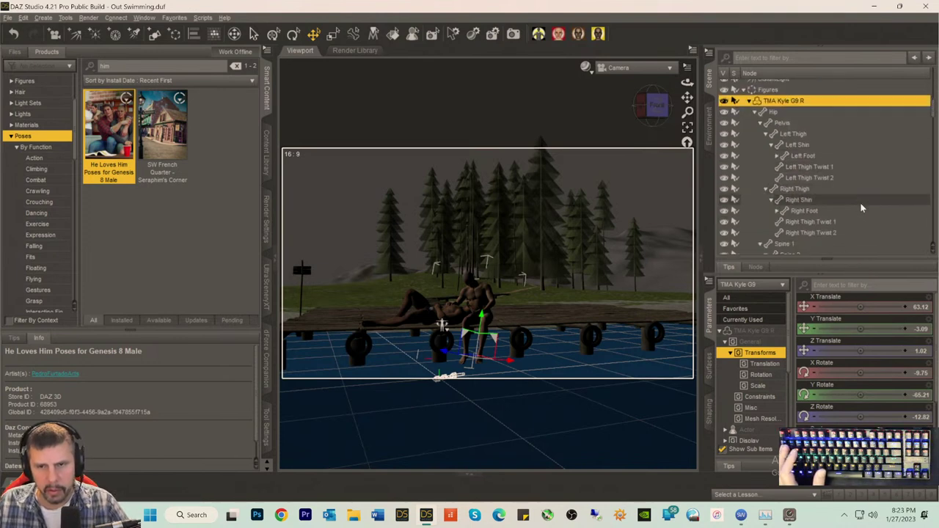
{"action": "scroll", "coordinate": [855, 211], "scroll_direction": "down", "scroll_amount": 5}
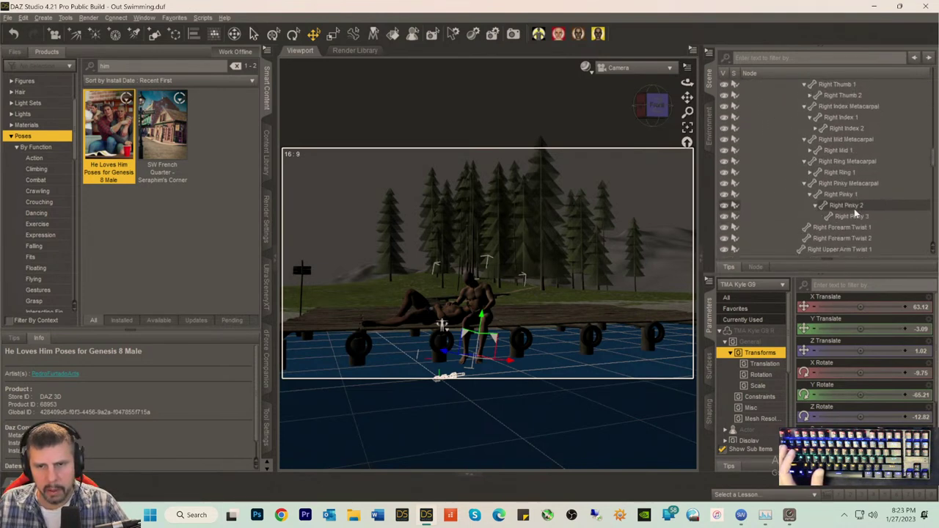
{"action": "left_click", "coordinate": [783, 191]}
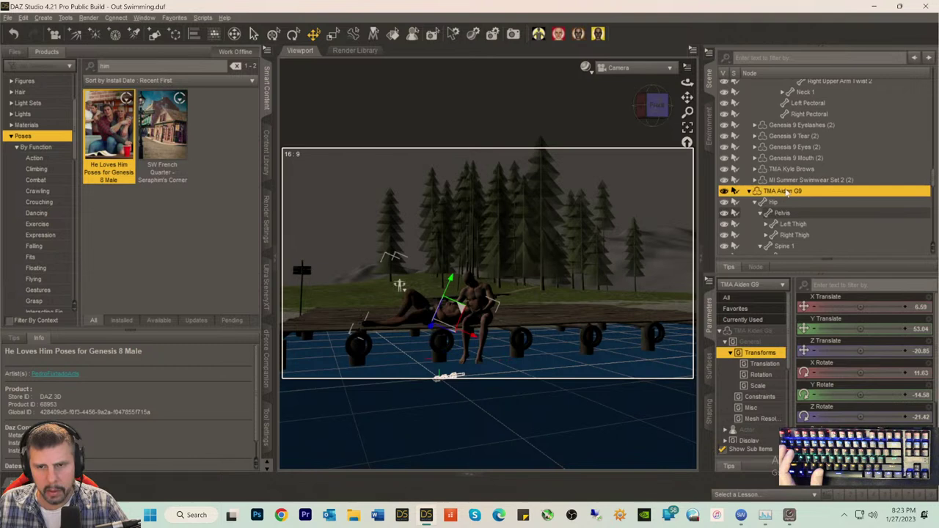
{"action": "double_click", "coordinate": [805, 192]}
{"action": "key", "text": "End"}
{"action": "type", "text": "L"}
{"action": "key", "text": "Return"}
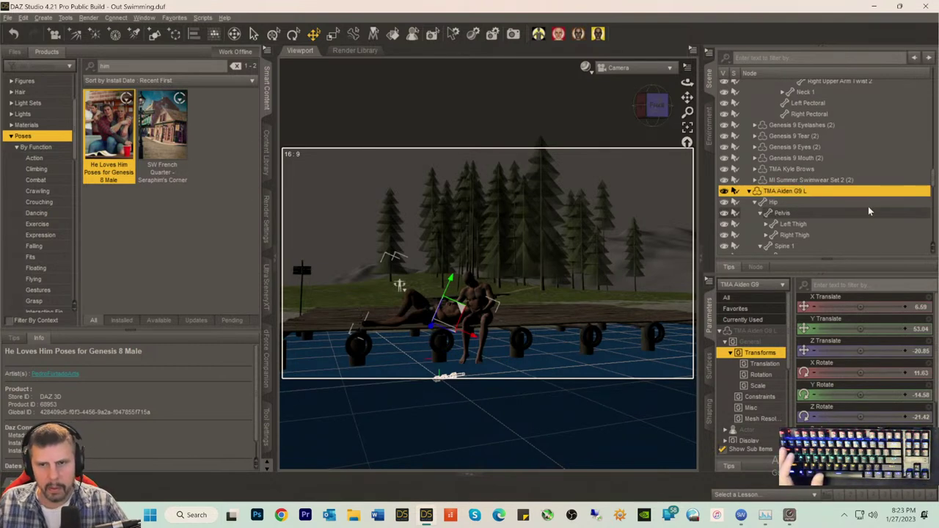
{"action": "scroll", "coordinate": [748, 158], "scroll_direction": "up", "scroll_amount": 4}
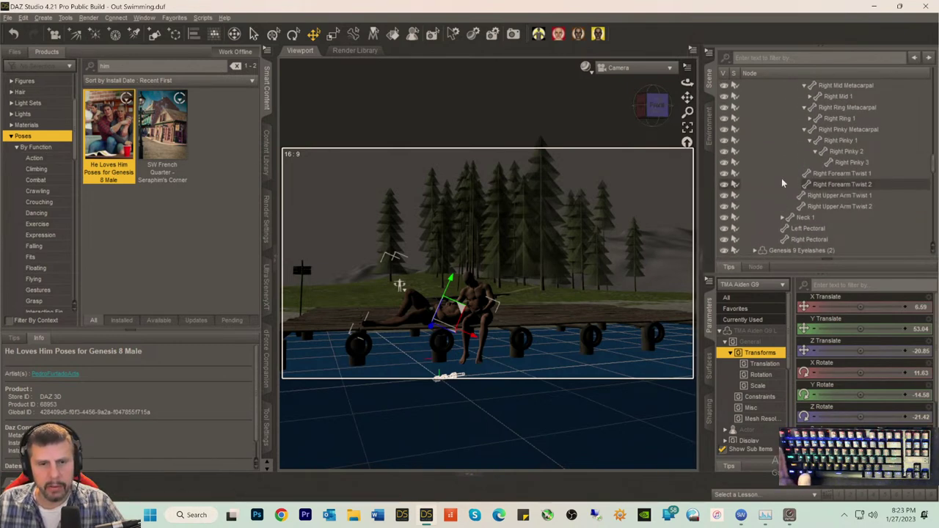
{"action": "scroll", "coordinate": [780, 195], "scroll_direction": "up", "scroll_amount": 8}
{"action": "scroll", "coordinate": [782, 184], "scroll_direction": "down", "scroll_amount": 3}
{"action": "scroll", "coordinate": [780, 176], "scroll_direction": "up", "scroll_amount": 5}
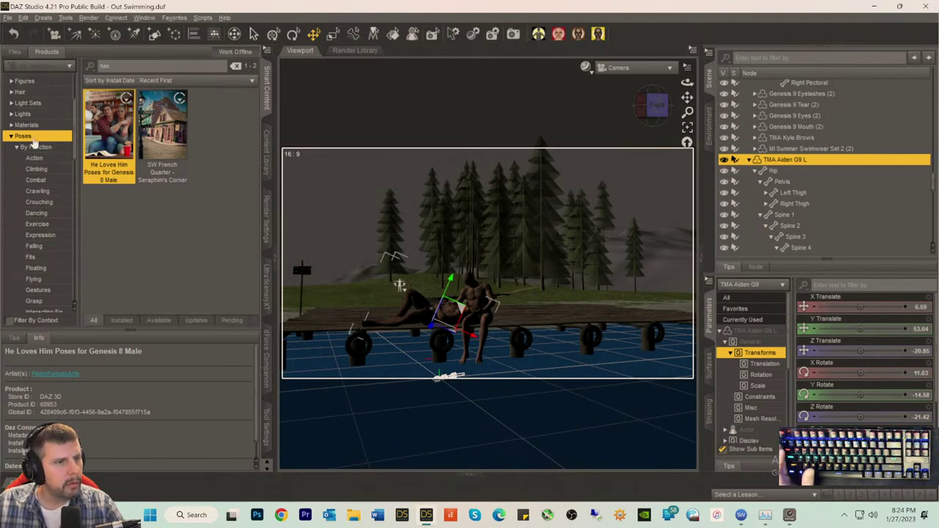
- Switch the product library from the Poses category to Hair and clear the search filter
{"action": "left_click", "coordinate": [11, 136]}
{"action": "scroll", "coordinate": [27, 187], "scroll_direction": "up", "scroll_amount": 3}
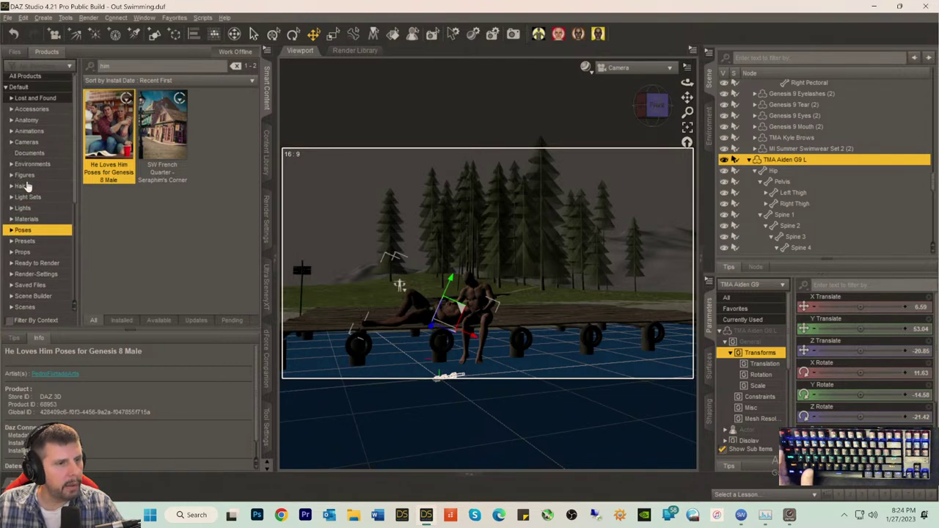
{"action": "left_click", "coordinate": [22, 189]}
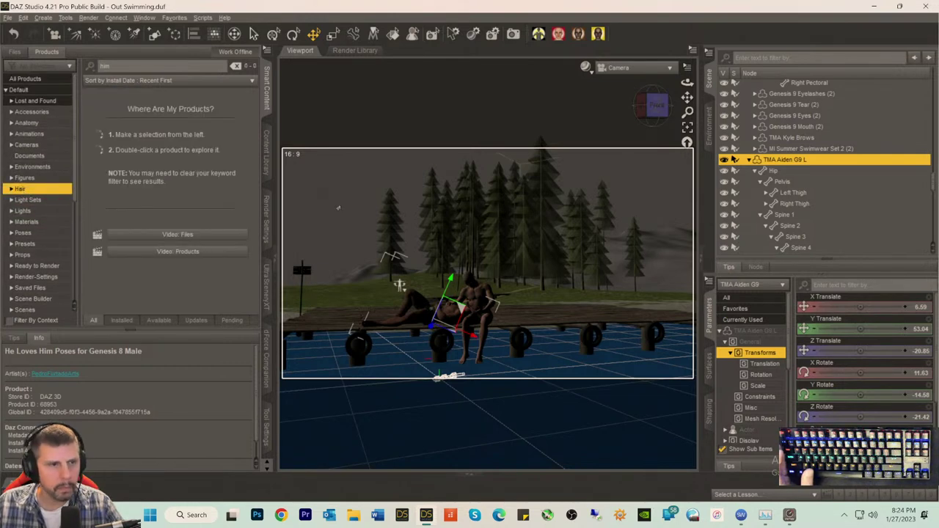
{"action": "left_click", "coordinate": [235, 65]}
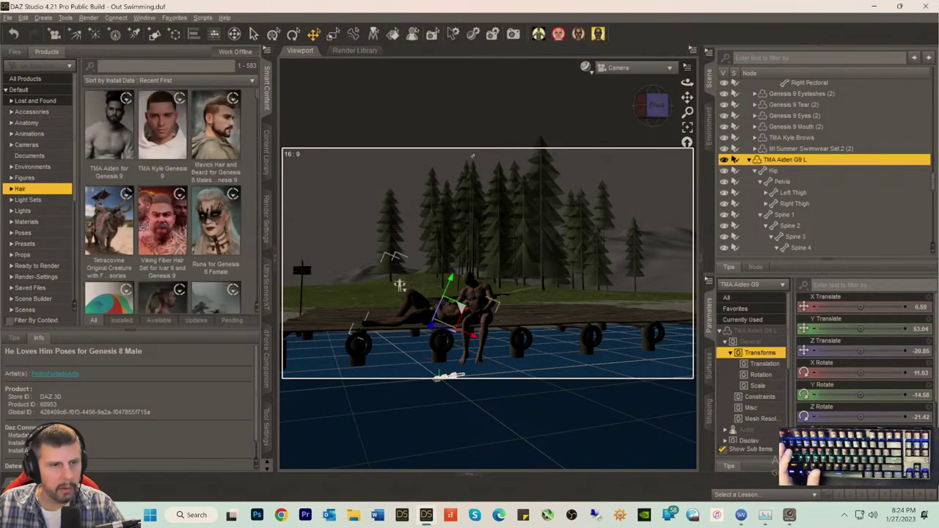
- Look through the hair products in the library for a short men's haircut compatible with Genesis 9
{"action": "scroll", "coordinate": [188, 171], "scroll_direction": "down", "scroll_amount": 6}
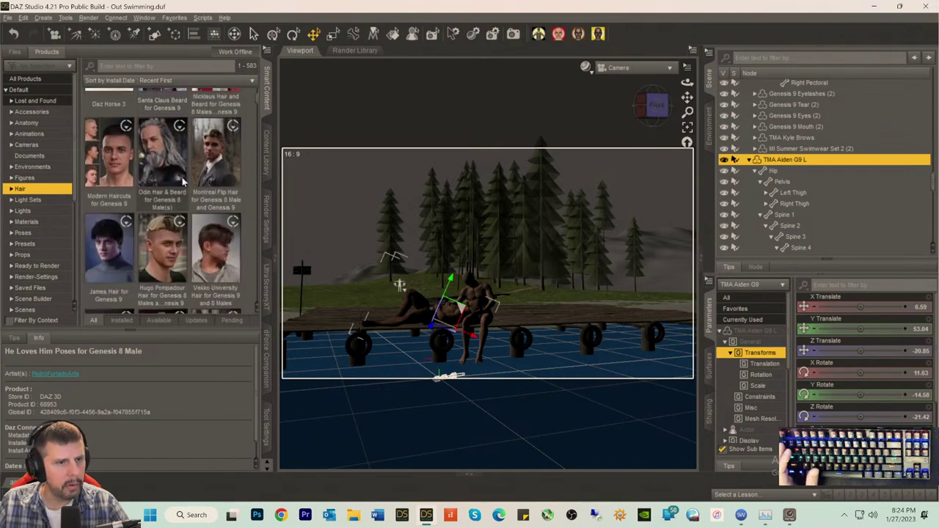
{"action": "scroll", "coordinate": [187, 171], "scroll_direction": "down", "scroll_amount": 4}
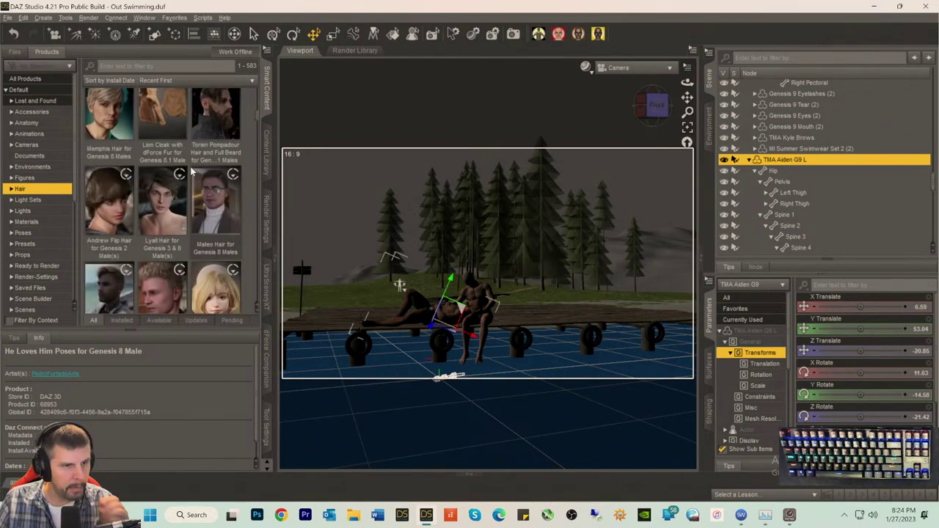
{"action": "scroll", "coordinate": [191, 171], "scroll_direction": "down", "scroll_amount": 2}
{"action": "scroll", "coordinate": [191, 170], "scroll_direction": "up", "scroll_amount": 6}
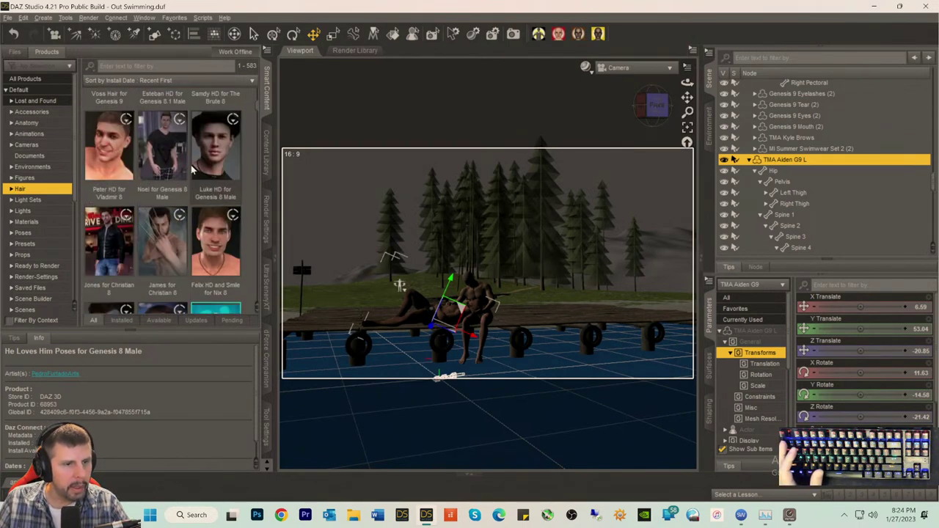
{"action": "scroll", "coordinate": [191, 171], "scroll_direction": "up", "scroll_amount": 6}
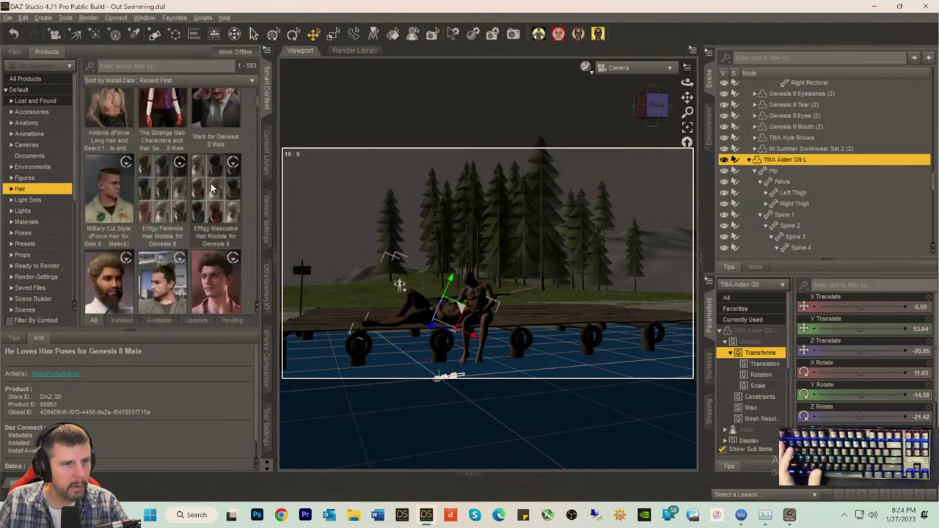
{"action": "scroll", "coordinate": [219, 214], "scroll_direction": "down", "scroll_amount": 3}
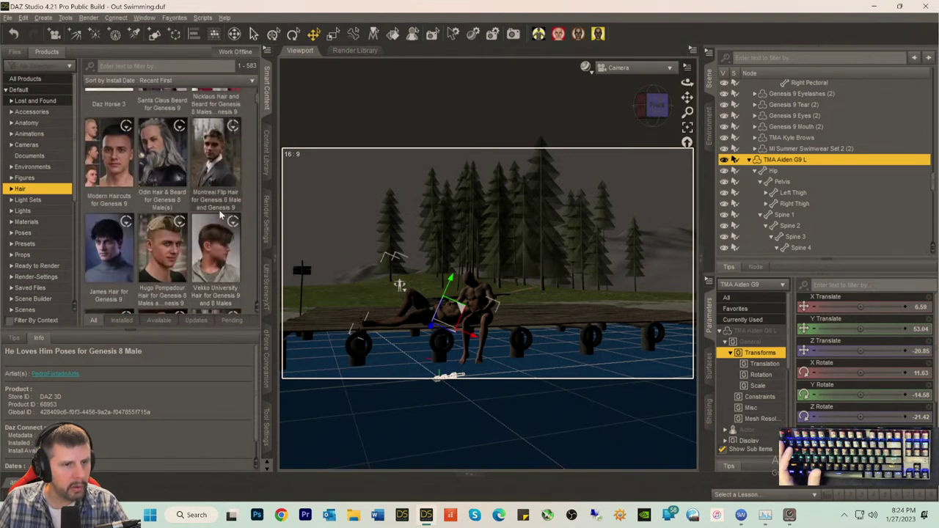
{"action": "scroll", "coordinate": [217, 211], "scroll_direction": "down", "scroll_amount": 2}
{"action": "scroll", "coordinate": [147, 191], "scroll_direction": "up", "scroll_amount": 2}
{"action": "scroll", "coordinate": [232, 199], "scroll_direction": "up", "scroll_amount": 2}
{"action": "mouse_move", "coordinate": [220, 191]}
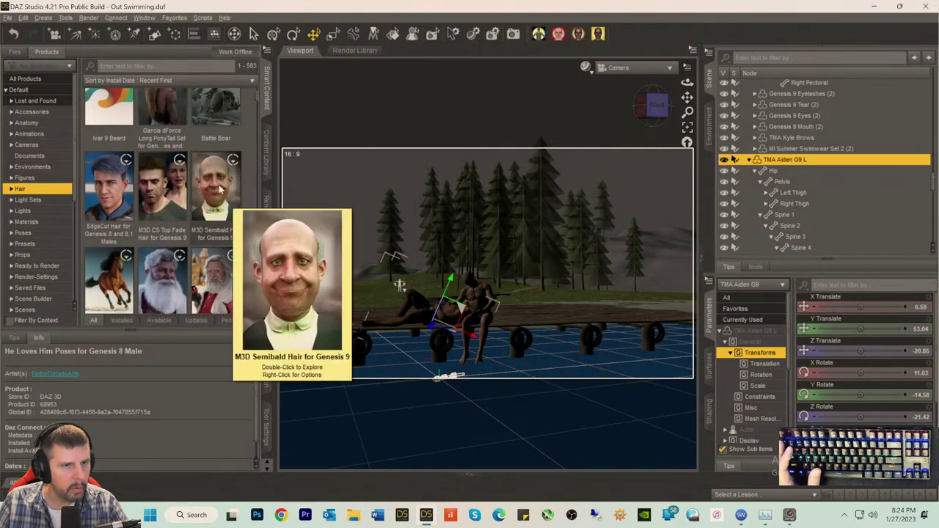
- Load Modern Haircut 05 from the Modern Haircuts for Genesis 9 product onto the TMA Aiden G9 L figure
{"action": "scroll", "coordinate": [176, 183], "scroll_direction": "down", "scroll_amount": 2}
{"action": "double_click", "coordinate": [125, 176]}
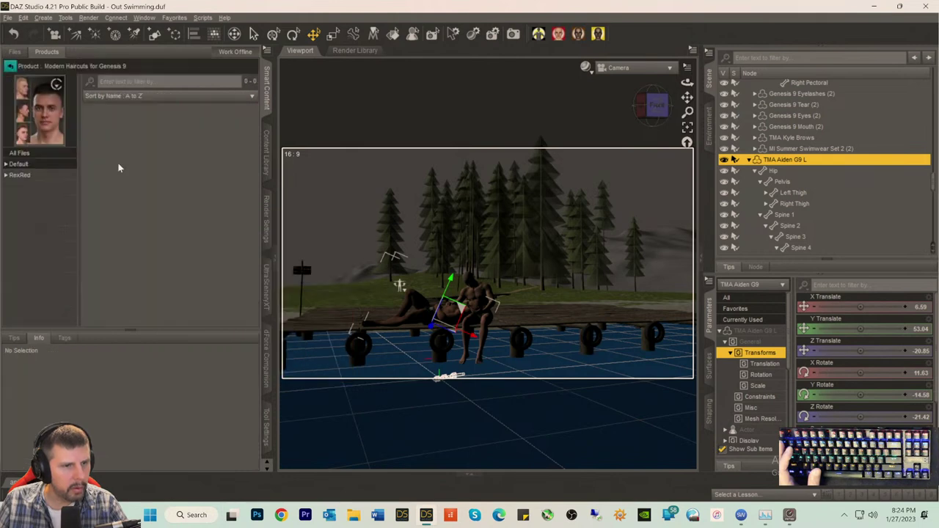
{"action": "left_click", "coordinate": [17, 165]}
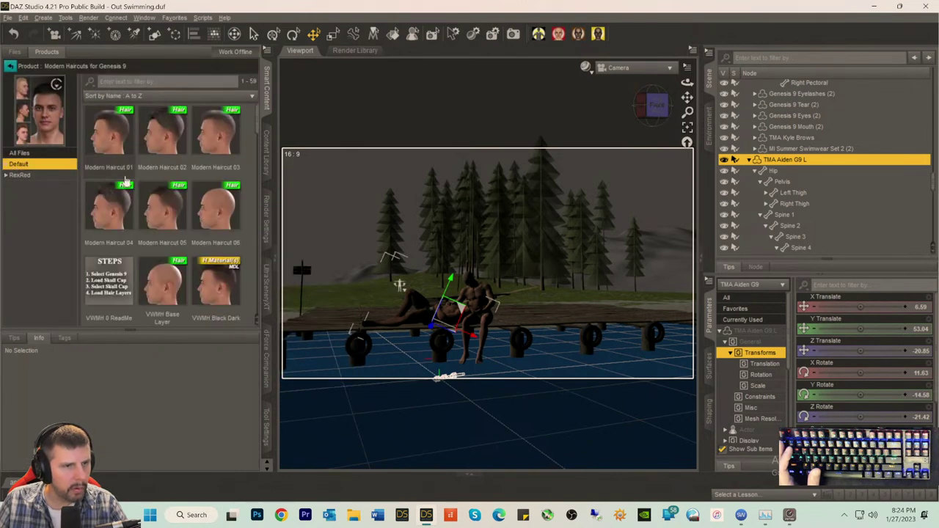
{"action": "scroll", "coordinate": [221, 220], "scroll_direction": "down", "scroll_amount": 3}
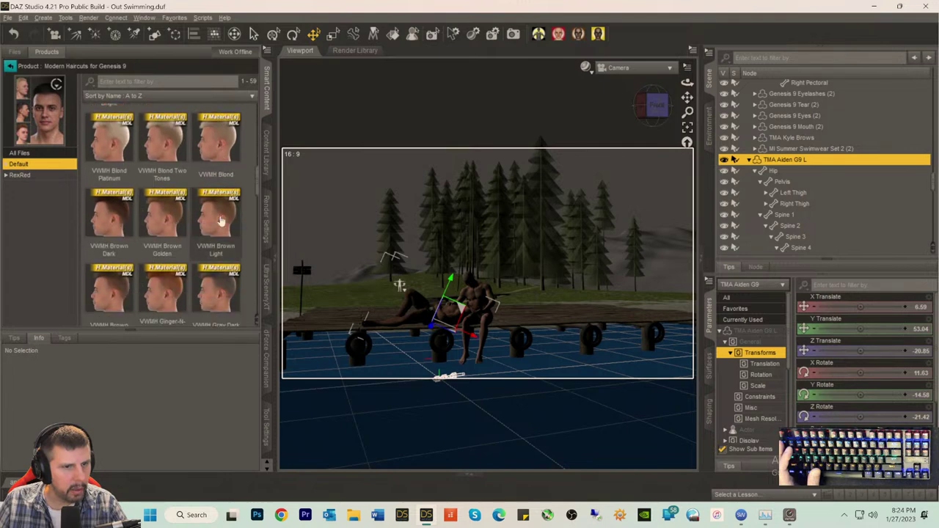
{"action": "scroll", "coordinate": [220, 220], "scroll_direction": "down", "scroll_amount": 3}
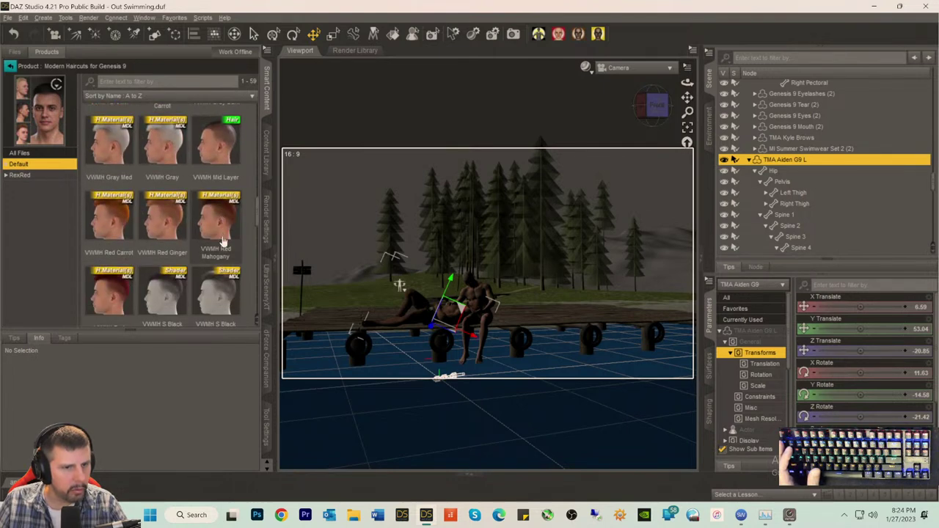
{"action": "mouse_move", "coordinate": [217, 292]}
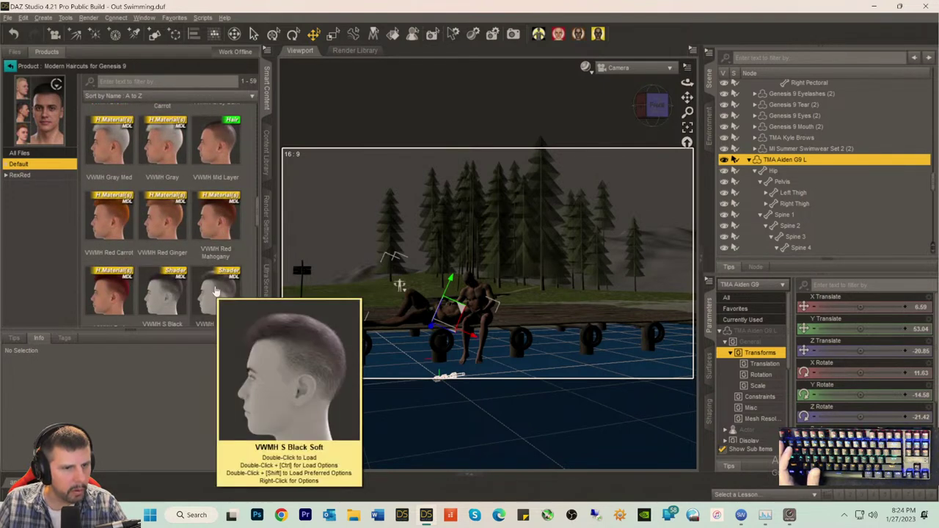
{"action": "scroll", "coordinate": [210, 280], "scroll_direction": "up", "scroll_amount": 5}
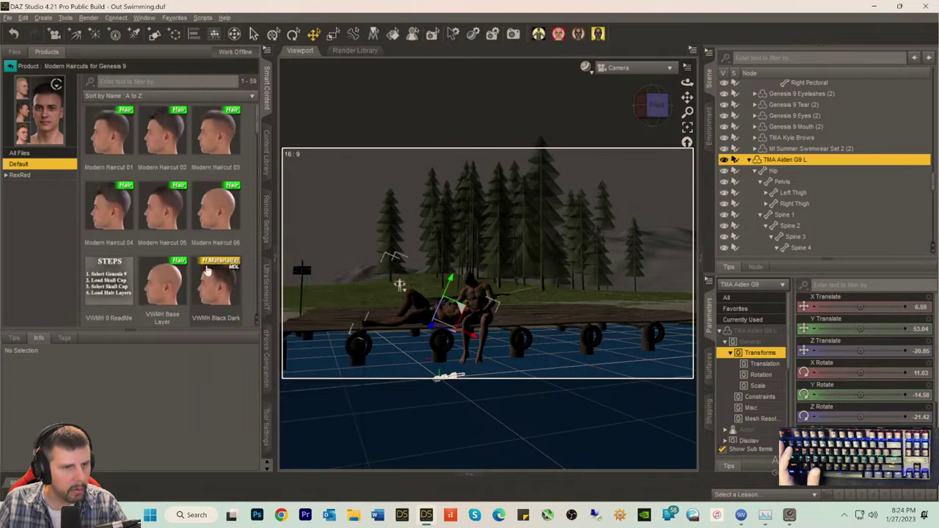
{"action": "mouse_move", "coordinate": [167, 212]}
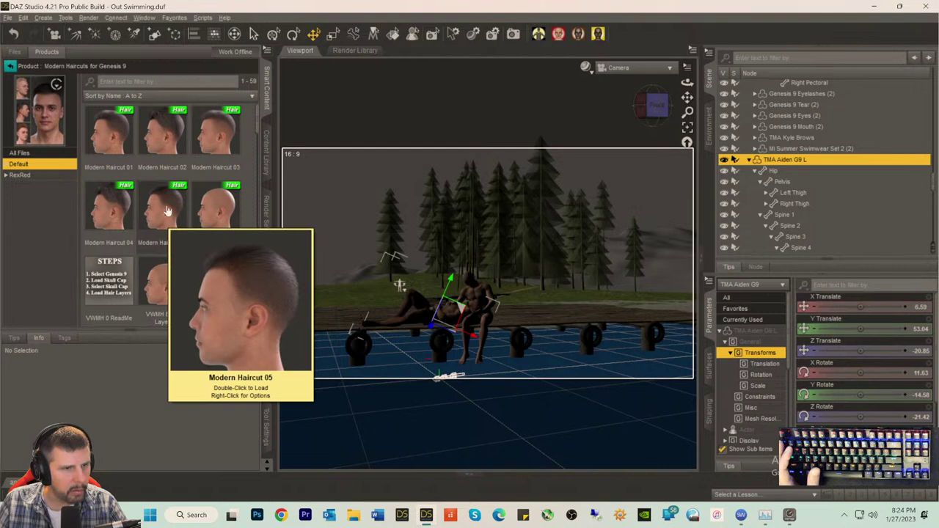
{"action": "left_click", "coordinate": [167, 212]}
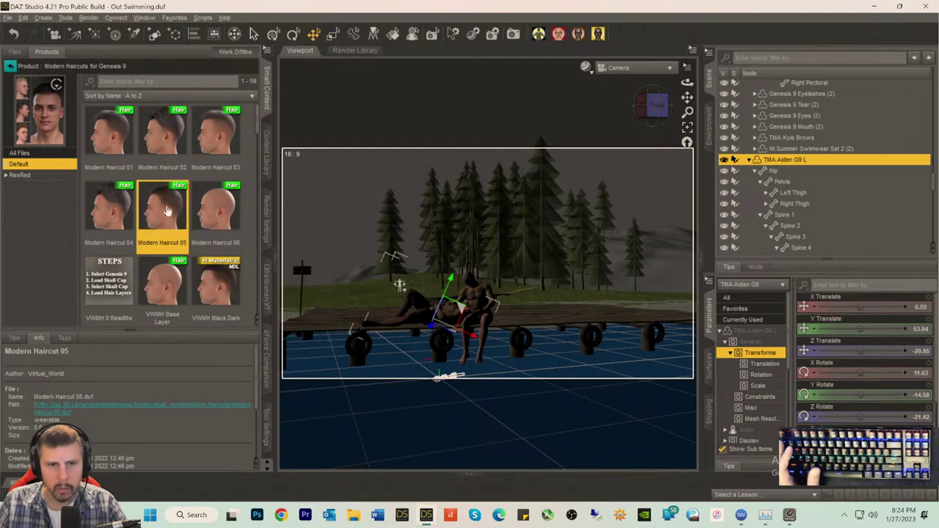
{"action": "double_click", "coordinate": [167, 212]}
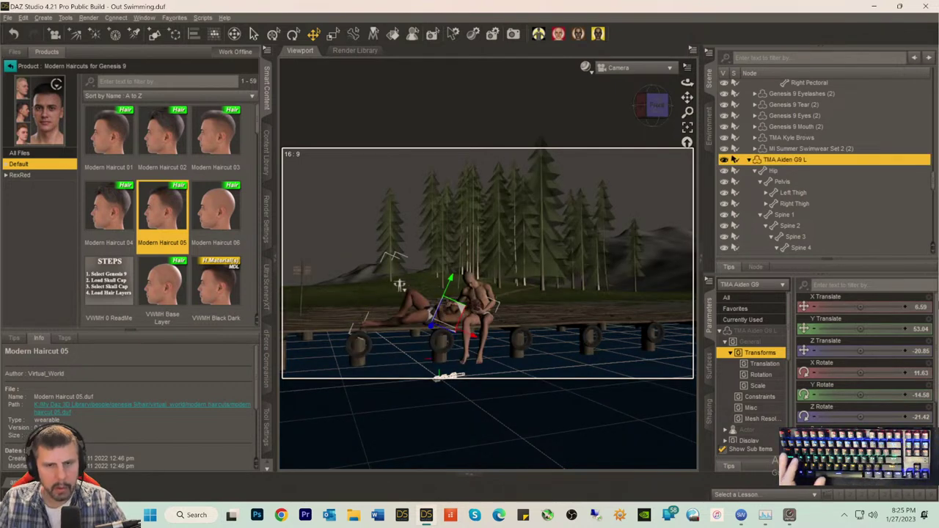
- Switch the viewport to Perspective View and frame the two men closely around the lying man's head to inspect the haircut
{"action": "left_click", "coordinate": [623, 69]}
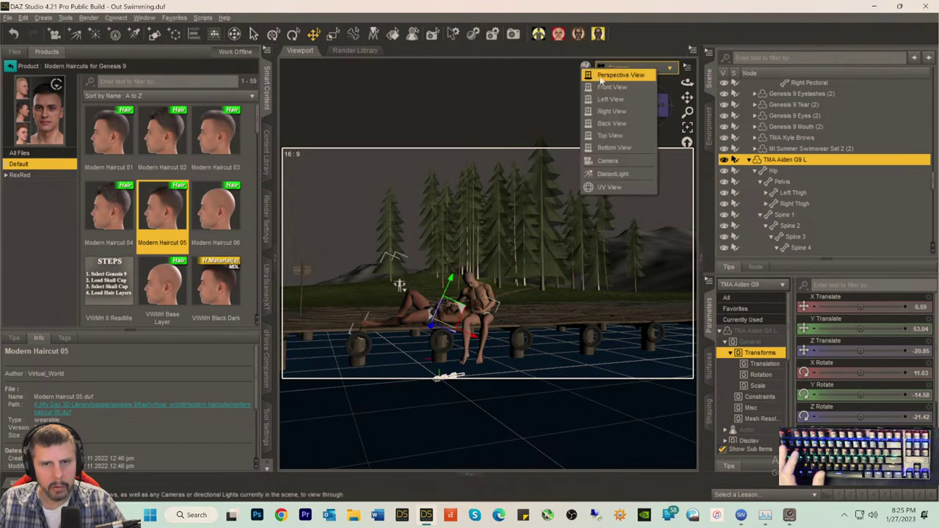
{"action": "left_click", "coordinate": [625, 169]}
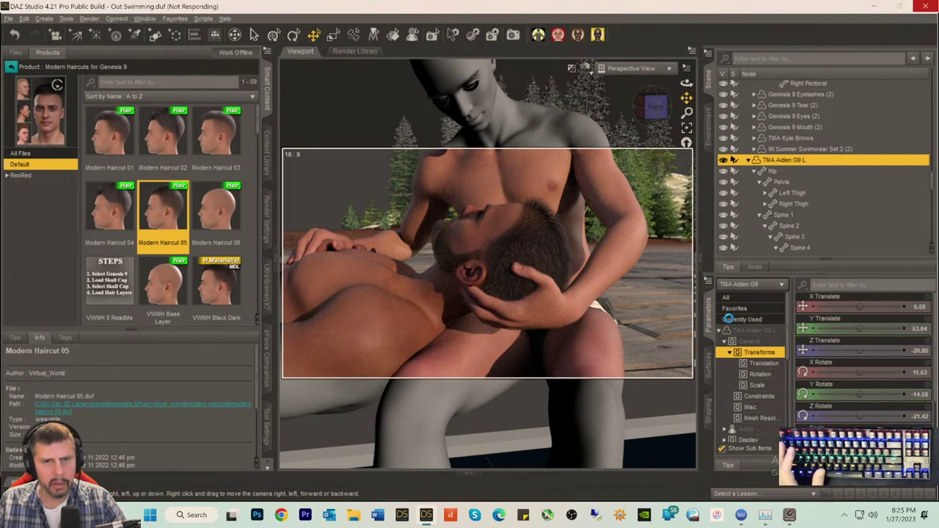
{"action": "left_click_drag", "start_coordinate": [686, 96], "coordinate": [691, 110]}
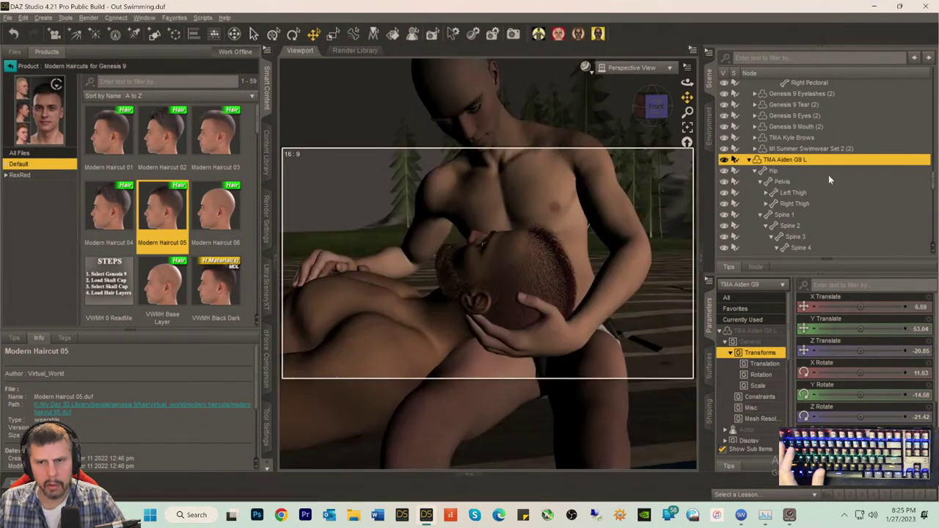
- Select the TMA Kyle G9 R figure in the scene hierarchy and return the library to the Hair product list
{"action": "scroll", "coordinate": [827, 161], "scroll_direction": "up", "scroll_amount": 8}
{"action": "scroll", "coordinate": [821, 158], "scroll_direction": "up", "scroll_amount": 8}
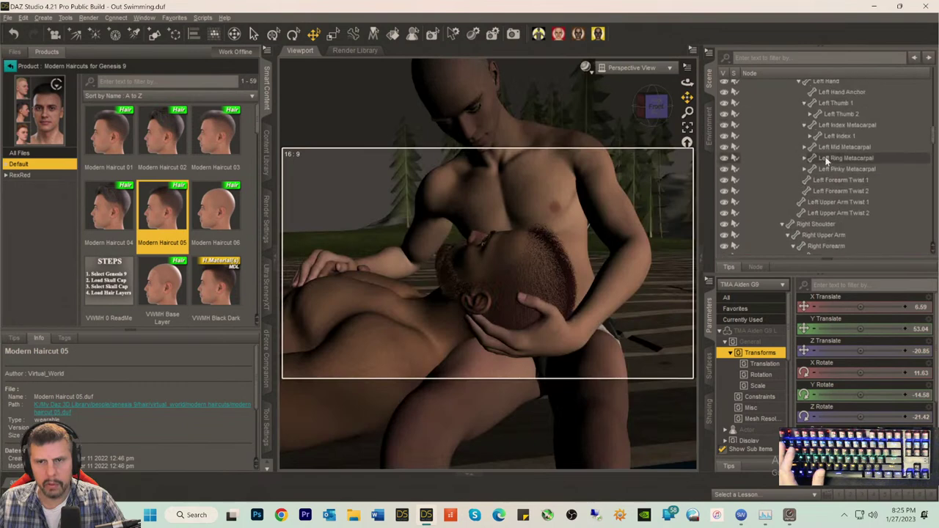
{"action": "scroll", "coordinate": [807, 162], "scroll_direction": "up", "scroll_amount": 2}
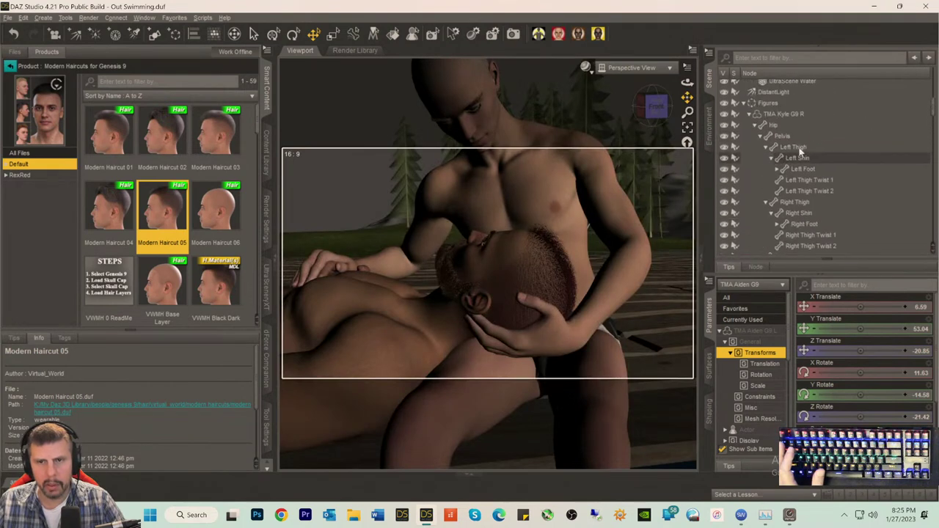
{"action": "left_click", "coordinate": [783, 114]}
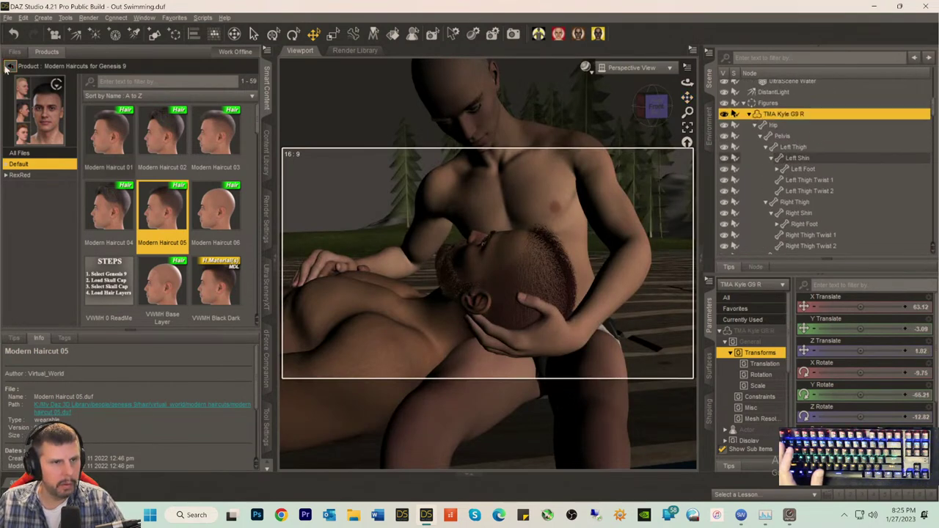
{"action": "left_click", "coordinate": [10, 66]}
{"action": "scroll", "coordinate": [169, 180], "scroll_direction": "up", "scroll_amount": 5}
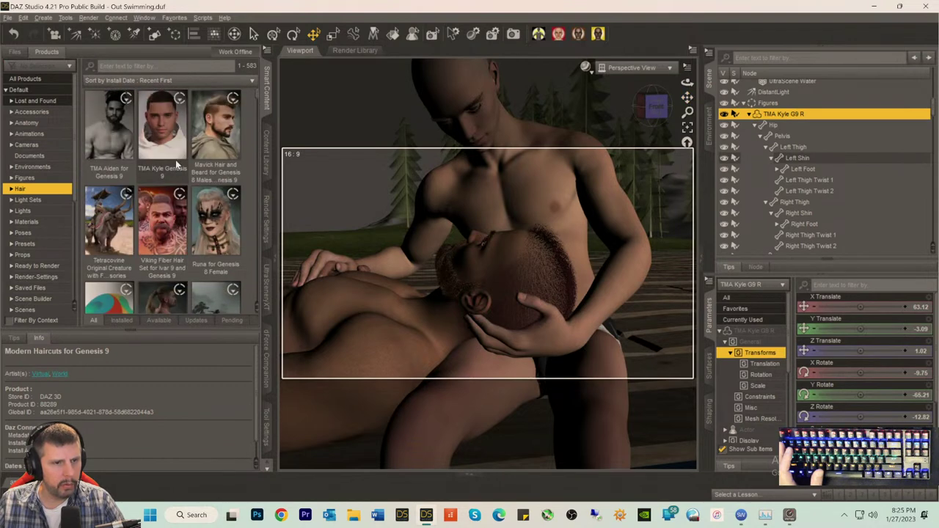
- Browse the hair products and open the hair items of Mavick Hair and Beard for Genesis 8 Males and Genesis 9
{"action": "scroll", "coordinate": [170, 183], "scroll_direction": "down", "scroll_amount": 3}
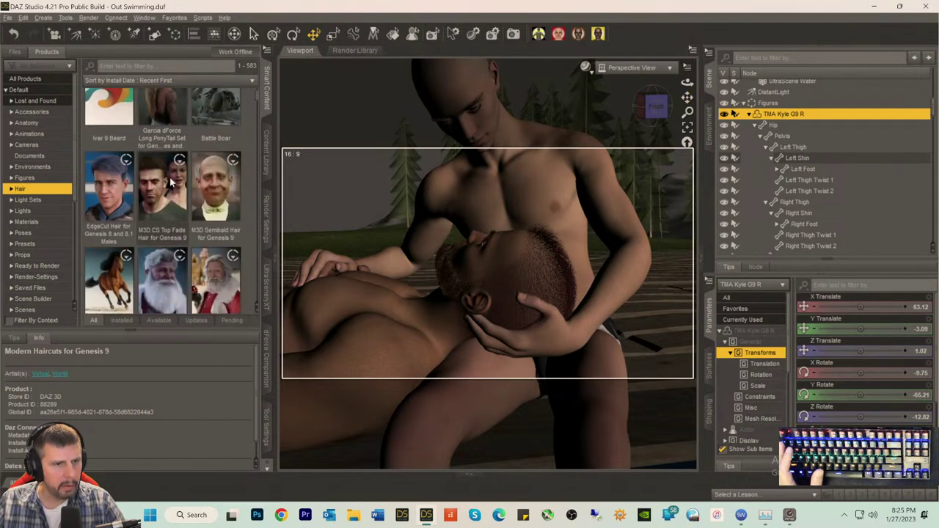
{"action": "scroll", "coordinate": [170, 183], "scroll_direction": "down", "scroll_amount": 5}
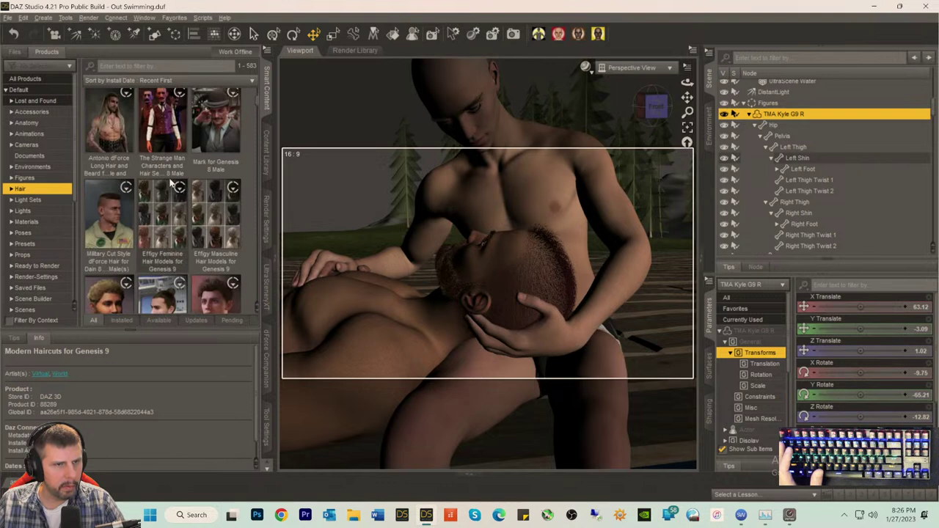
{"action": "scroll", "coordinate": [170, 183], "scroll_direction": "up", "scroll_amount": 5}
{"action": "scroll", "coordinate": [170, 182], "scroll_direction": "up", "scroll_amount": 5}
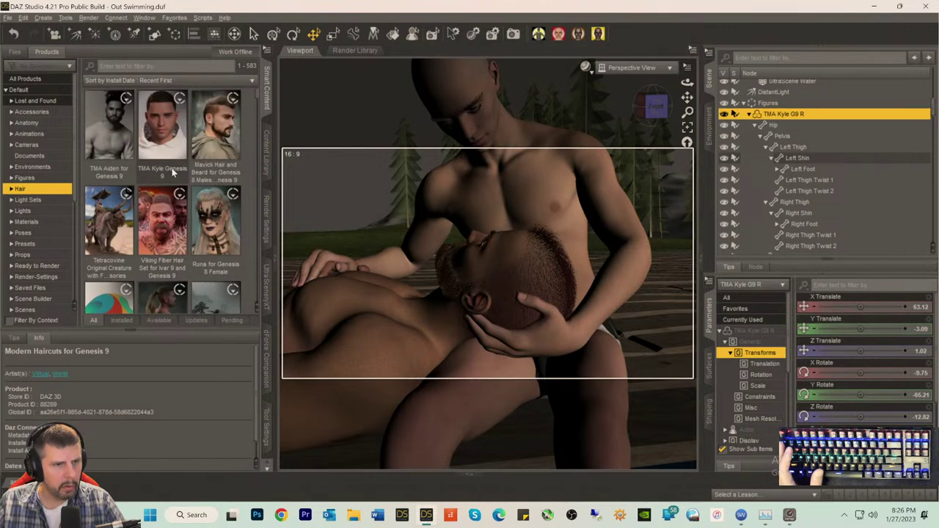
{"action": "left_click", "coordinate": [213, 134]}
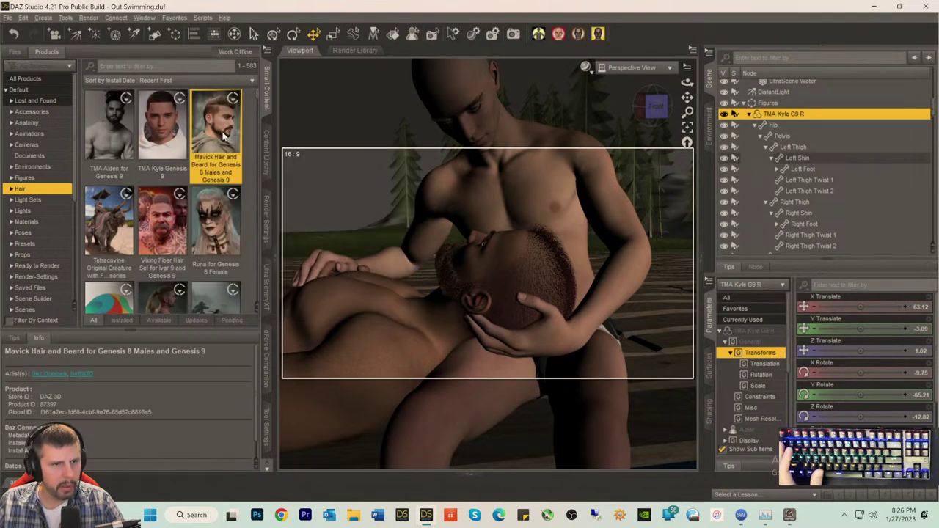
{"action": "double_click", "coordinate": [218, 132]}
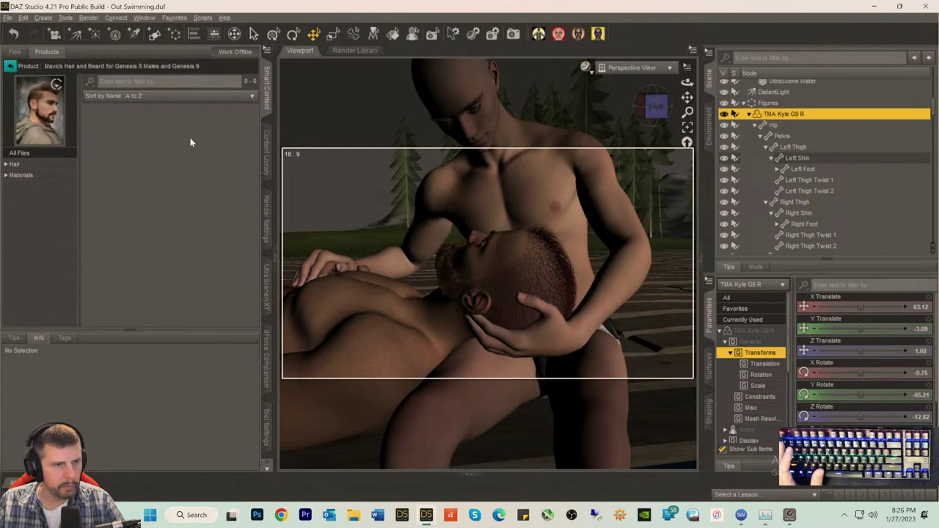
{"action": "left_click", "coordinate": [22, 163]}
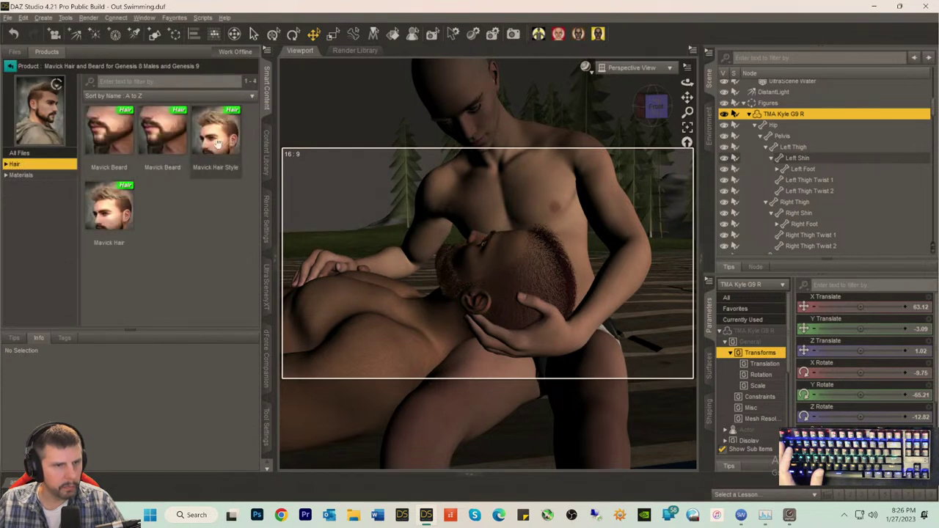
- Compare the two Mavick Beard items and load the Genesis 9 version onto TMA Kyle G9 R
{"action": "mouse_move", "coordinate": [217, 143]}
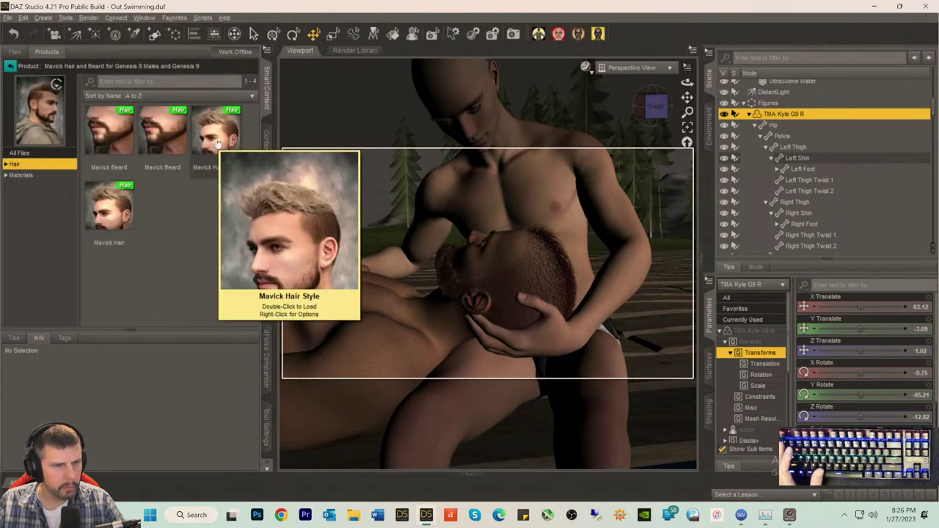
{"action": "mouse_move", "coordinate": [166, 143]}
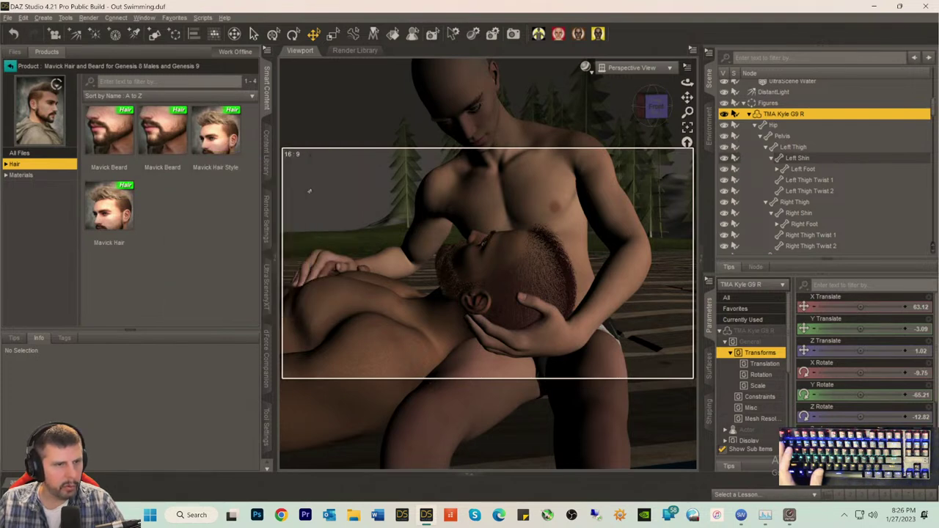
{"action": "left_click", "coordinate": [168, 147]}
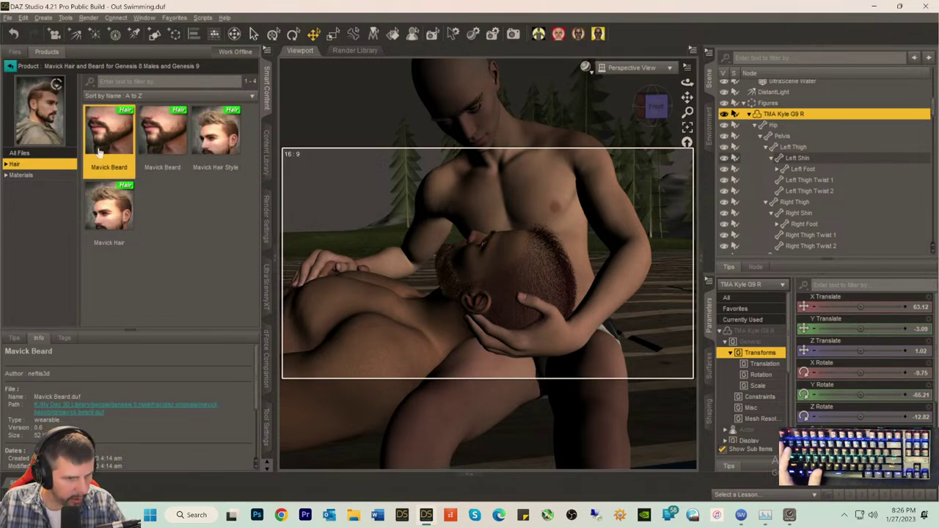
{"action": "double_click", "coordinate": [150, 127]}
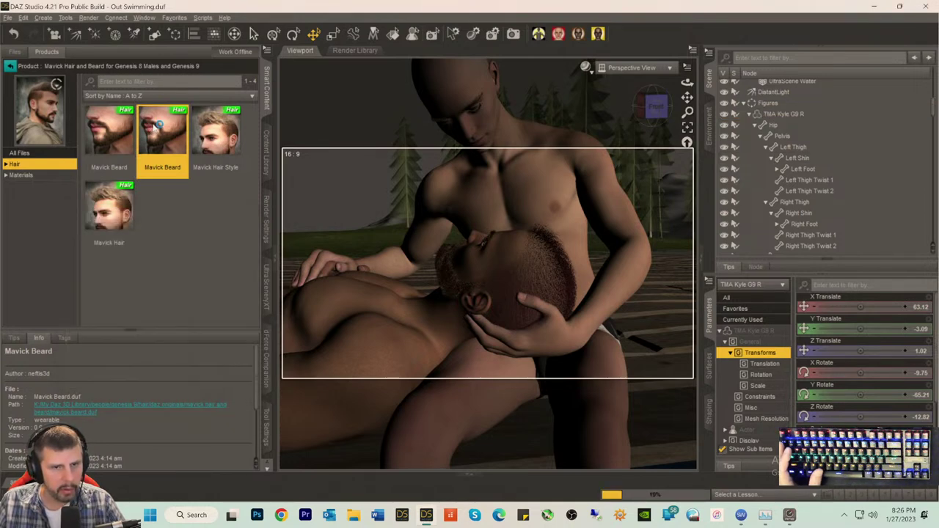
- Try Mavick Hair Style on TMA Kyle G9 R without converting it, and delete the leftover Mavick HairStyle G8M node
{"action": "double_click", "coordinate": [209, 132]}
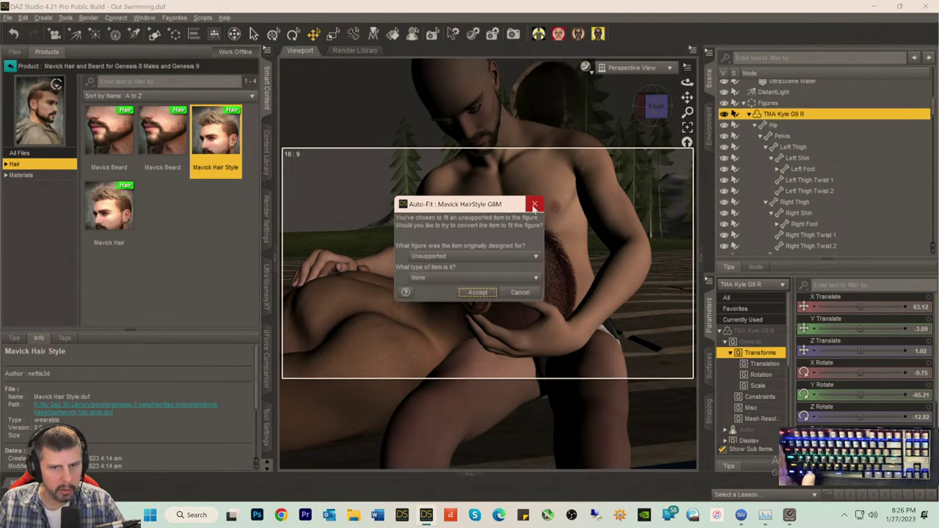
{"action": "left_click", "coordinate": [523, 294]}
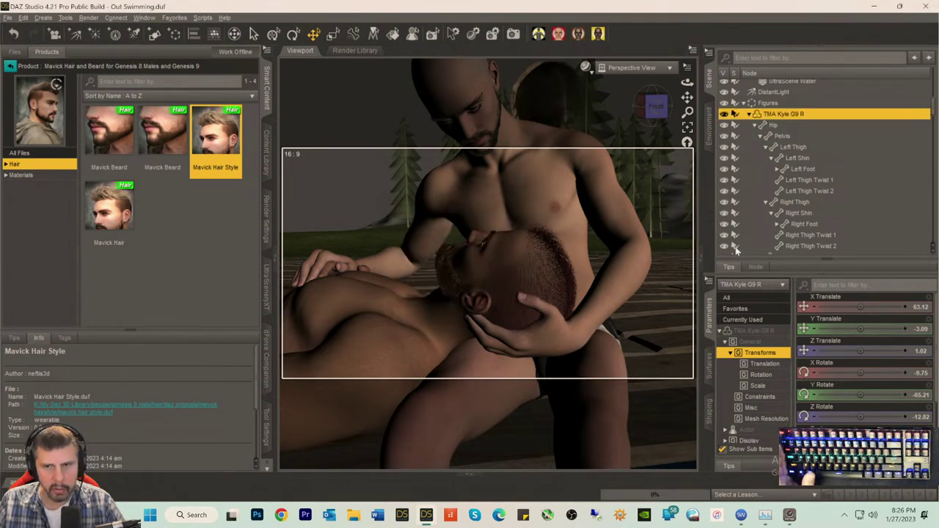
{"action": "scroll", "coordinate": [807, 211], "scroll_direction": "down", "scroll_amount": 15}
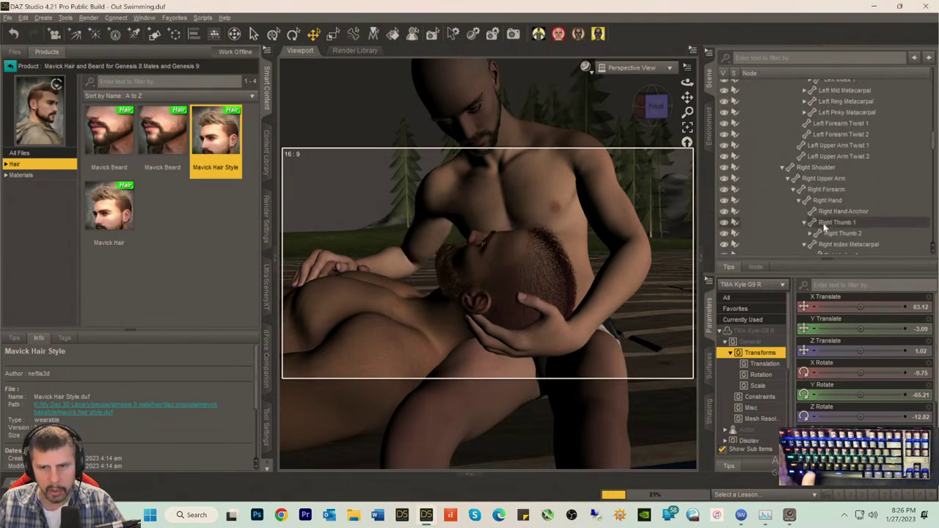
{"action": "scroll", "coordinate": [823, 230], "scroll_direction": "up", "scroll_amount": 7}
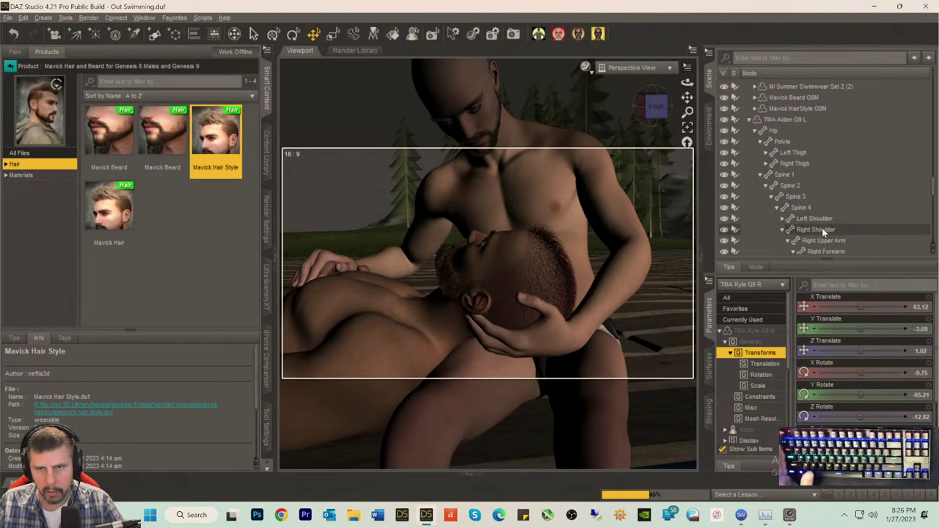
{"action": "left_click", "coordinate": [797, 108]}
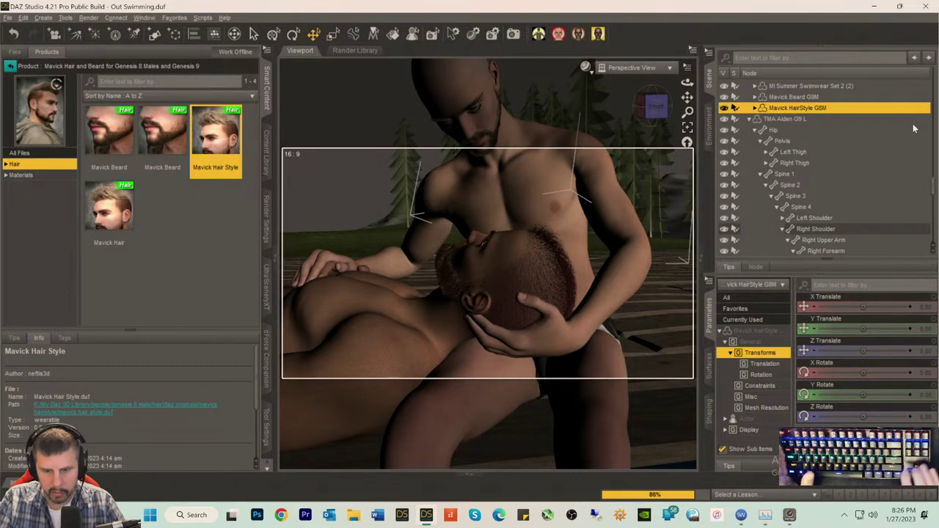
{"action": "key", "text": "Delete"}
- Select TMA Kyle G9 R in the scene hierarchy and load the Genesis 9 Mavick Hair onto him
{"action": "scroll", "coordinate": [879, 145], "scroll_direction": "down", "scroll_amount": 5}
{"action": "scroll", "coordinate": [839, 136], "scroll_direction": "up", "scroll_amount": 10}
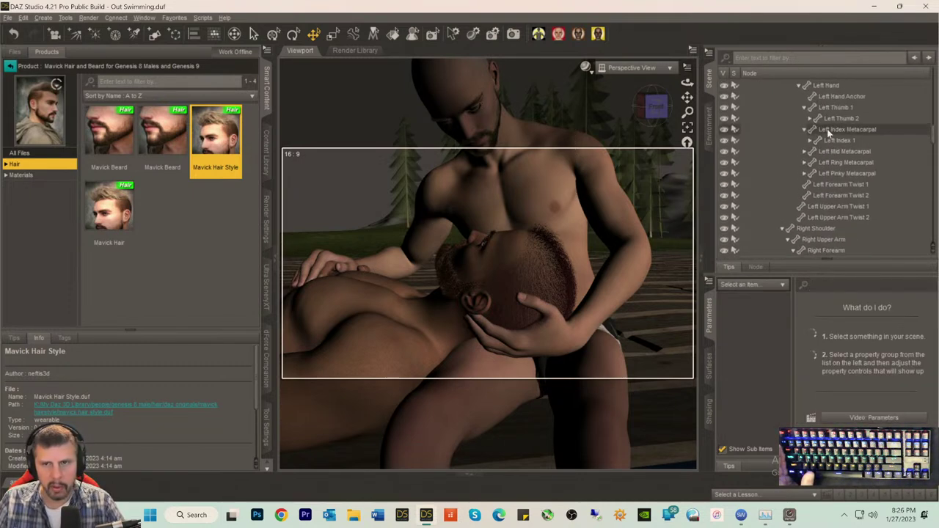
{"action": "scroll", "coordinate": [790, 101], "scroll_direction": "up", "scroll_amount": 1}
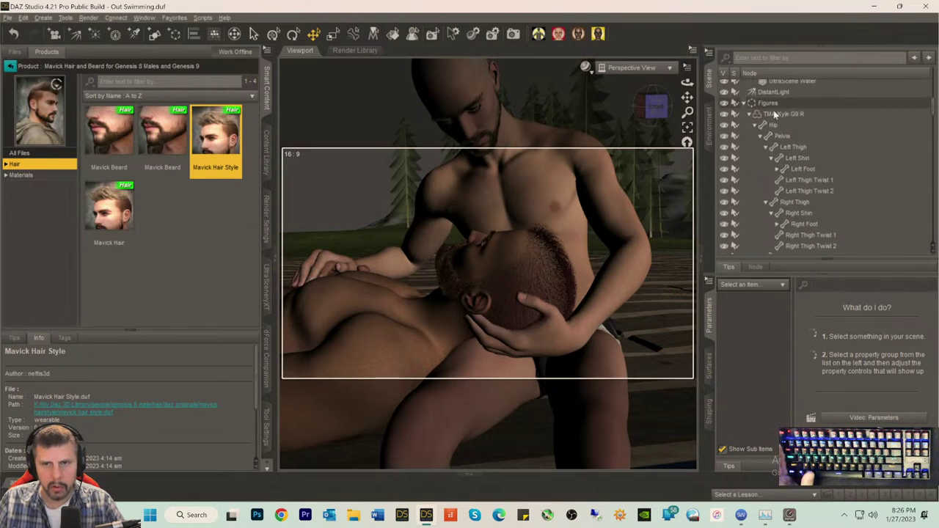
{"action": "left_click", "coordinate": [775, 111]}
{"action": "double_click", "coordinate": [101, 213]}
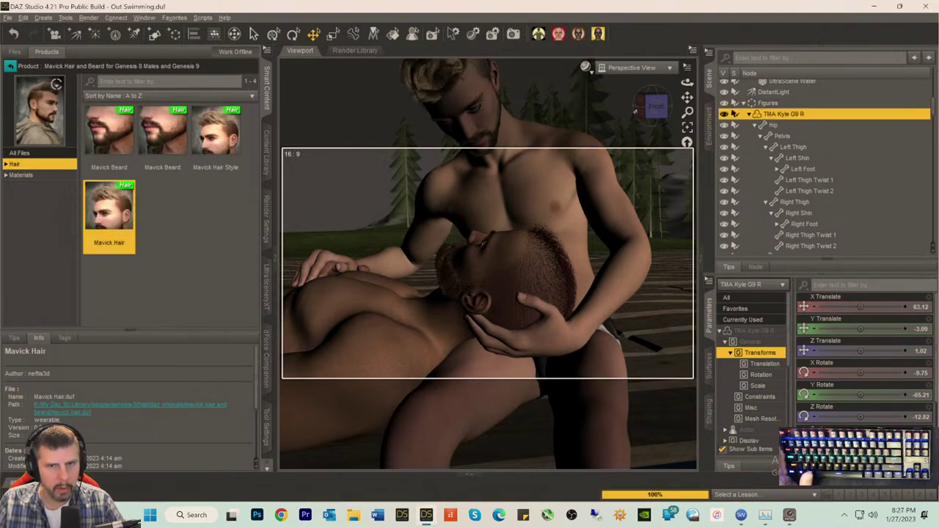
- Check the new hair from a turned perspective, save the scene and switch the viewport to the Camera view
{"action": "left_click_drag", "start_coordinate": [659, 111], "coordinate": [559, 122]}
{"action": "key", "text": "ctrl+s"}
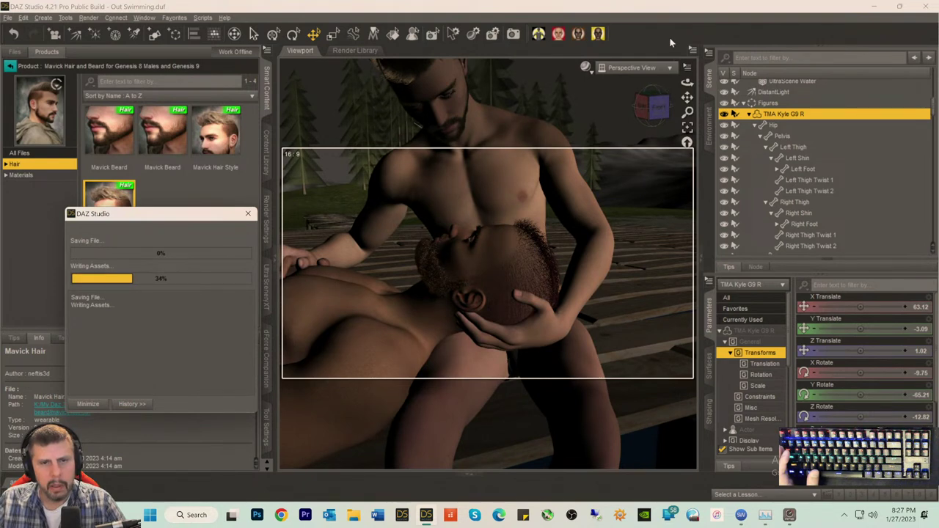
{"action": "left_click", "coordinate": [642, 69]}
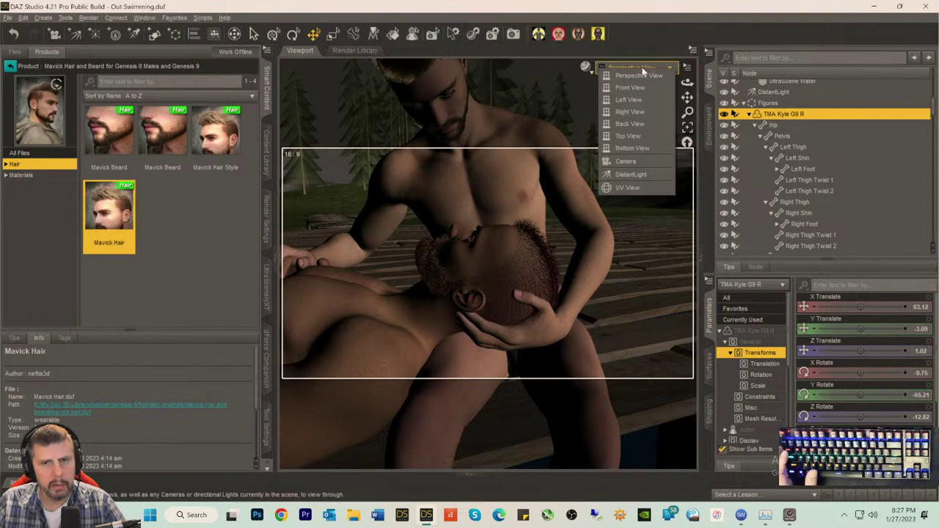
{"action": "left_click", "coordinate": [630, 160]}
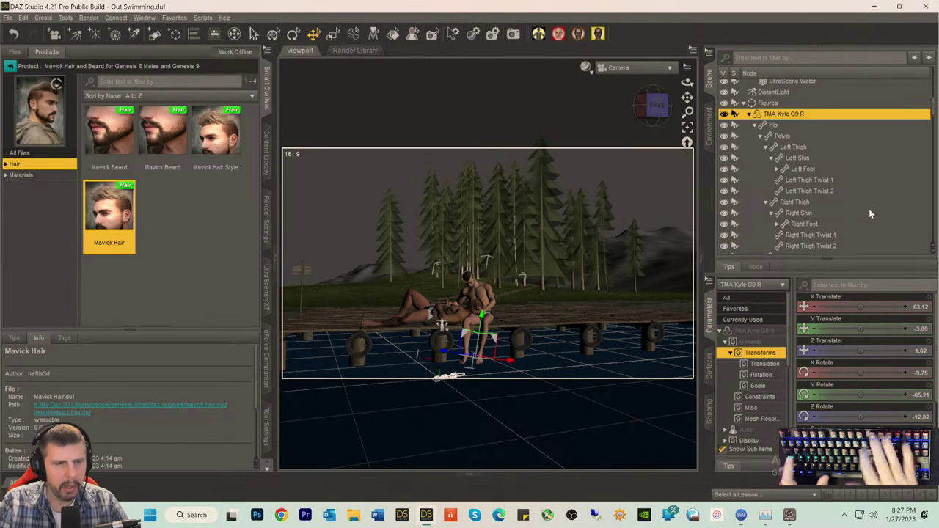
{"action": "left_click", "coordinate": [11, 54]}
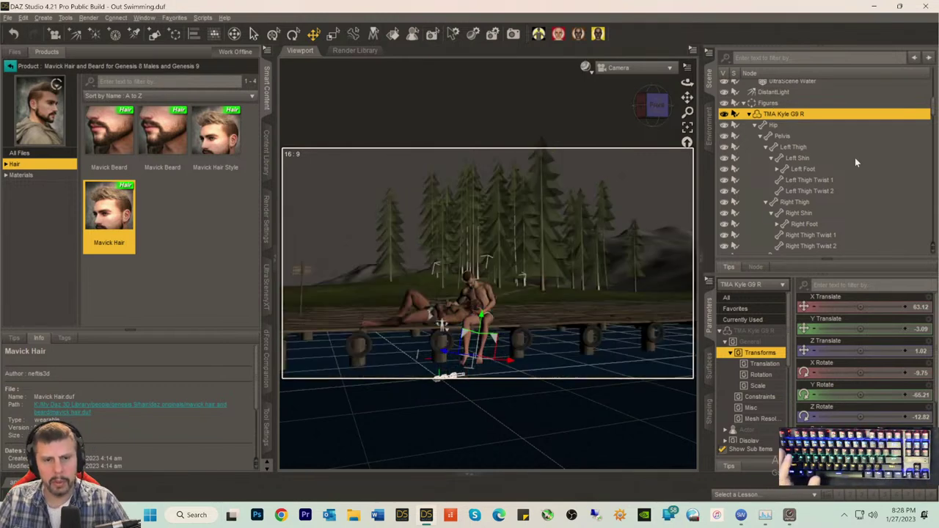
- Browse for a new Environment Map image in Environment Options and open the HDRI JPG NEW folder inside HDRI All
{"action": "scroll", "coordinate": [816, 153], "scroll_direction": "up", "scroll_amount": 8}
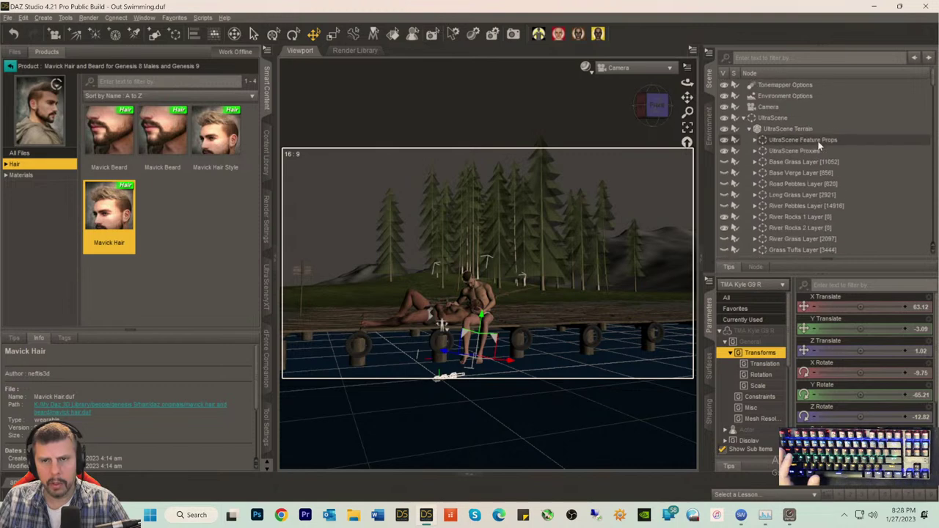
{"action": "left_click", "coordinate": [782, 96]}
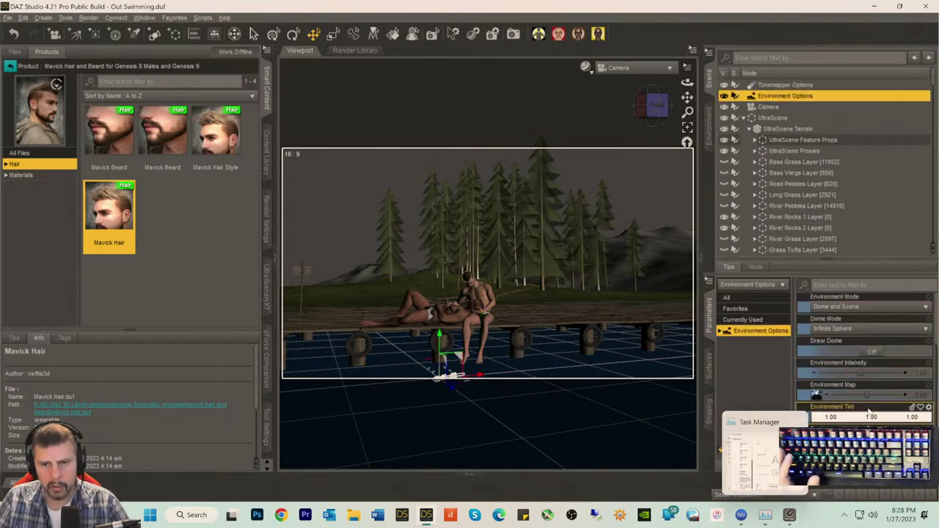
{"action": "left_click", "coordinate": [813, 395]}
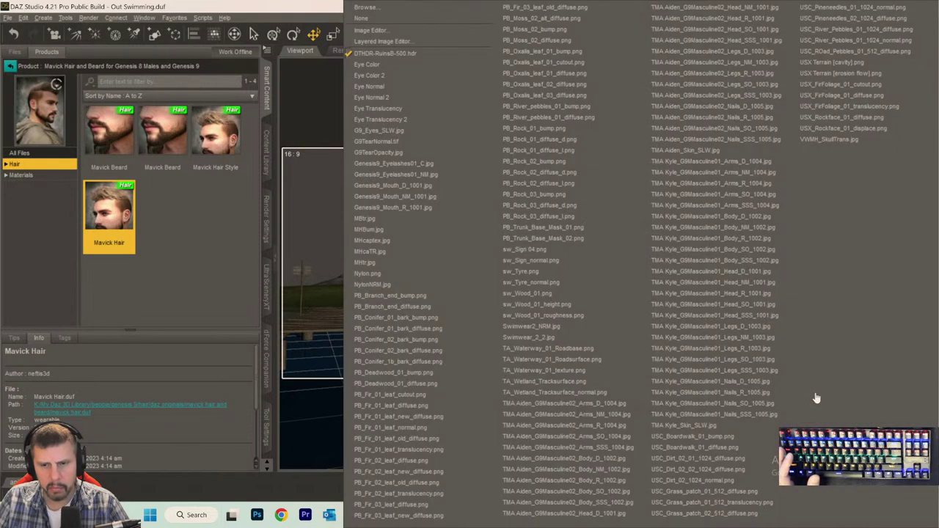
{"action": "left_click", "coordinate": [370, 12]}
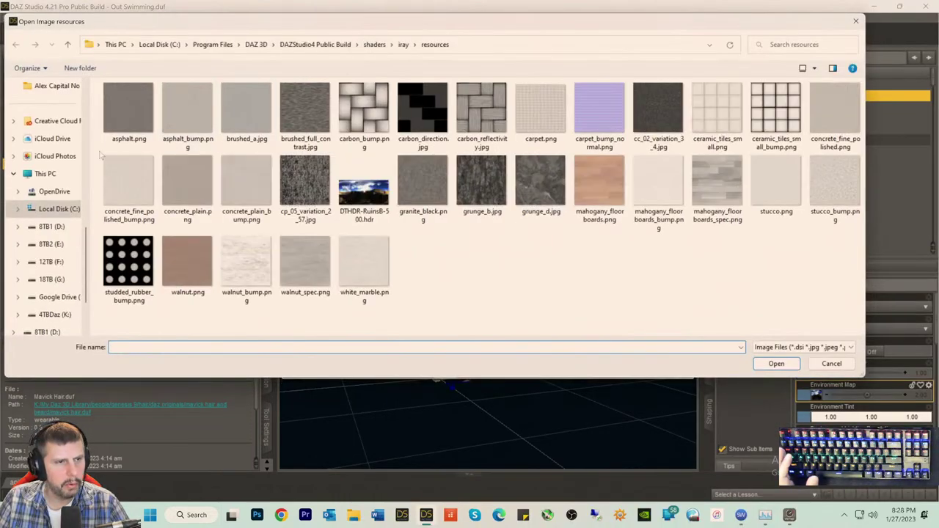
{"action": "scroll", "coordinate": [46, 215], "scroll_direction": "up", "scroll_amount": 1}
{"action": "scroll", "coordinate": [46, 214], "scroll_direction": "up", "scroll_amount": 5}
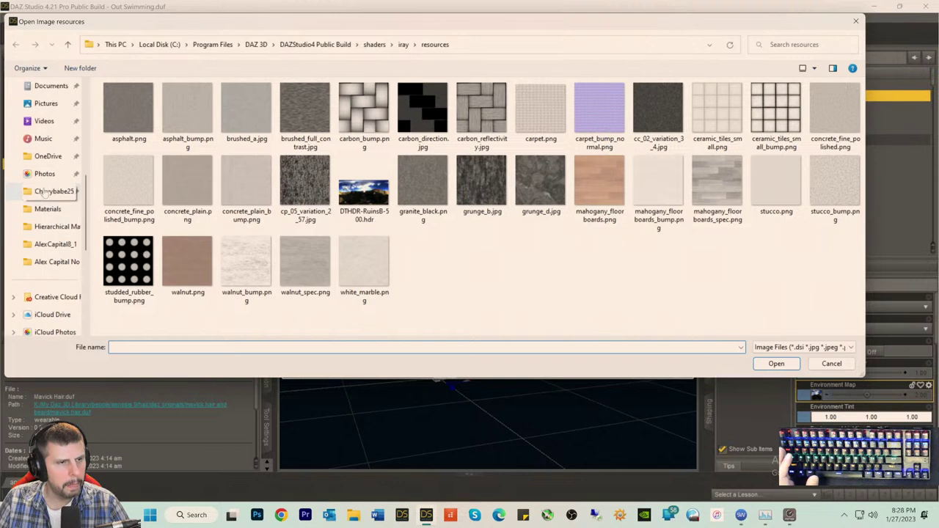
{"action": "scroll", "coordinate": [44, 191], "scroll_direction": "up", "scroll_amount": 2}
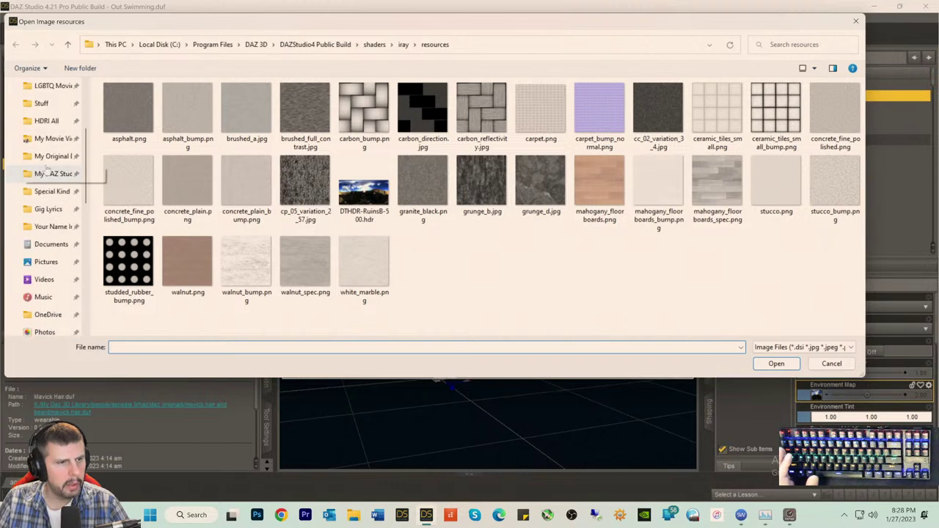
{"action": "left_click", "coordinate": [53, 123]}
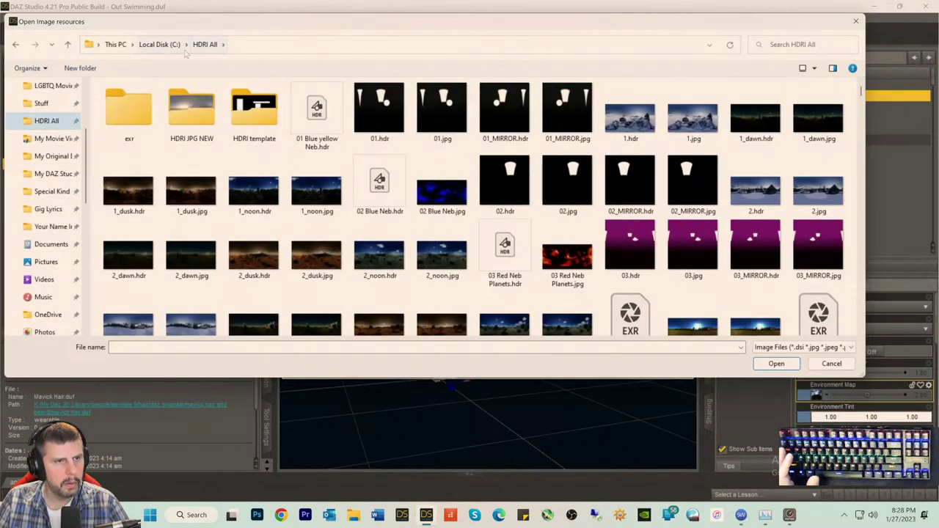
{"action": "double_click", "coordinate": [191, 110]}
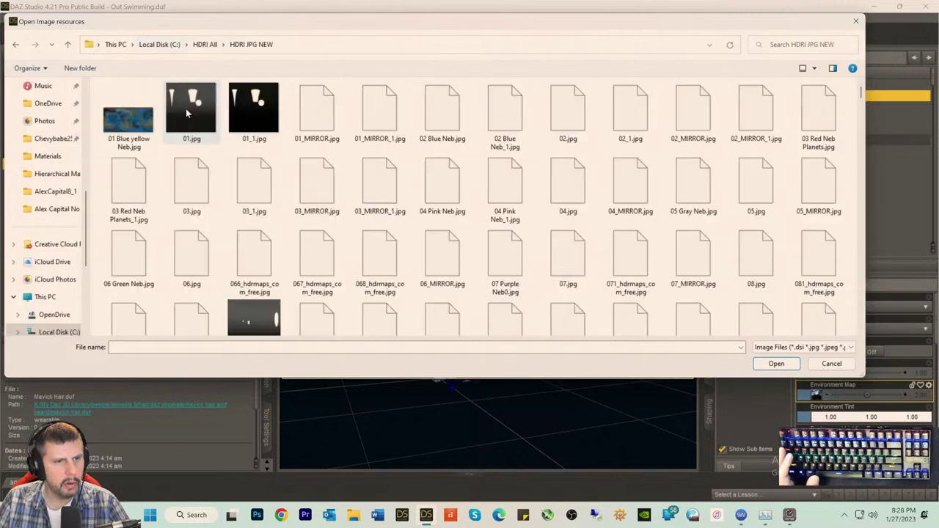
- Look through the HDRI JPG NEW images for a sky that suits the lakeside scene
{"action": "scroll", "coordinate": [479, 170], "scroll_direction": "down", "scroll_amount": 3}
{"action": "scroll", "coordinate": [479, 170], "scroll_direction": "down", "scroll_amount": 10}
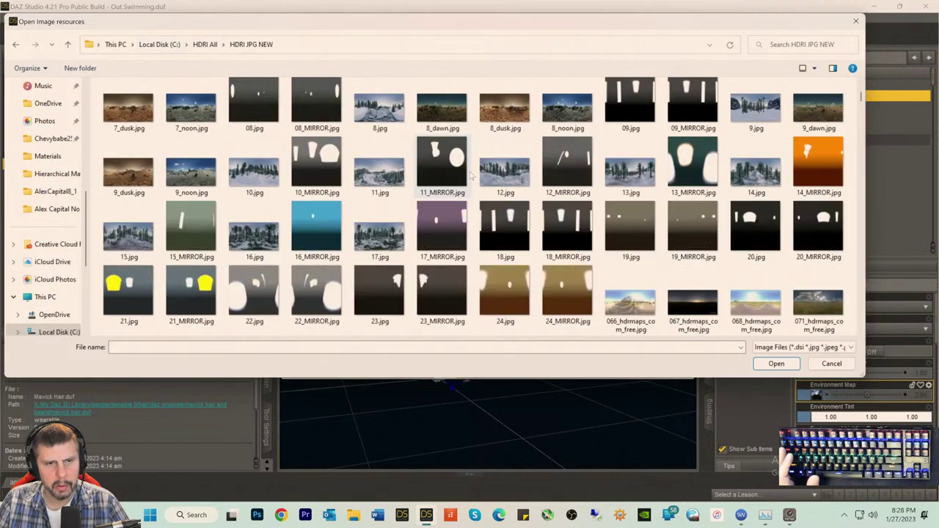
{"action": "scroll", "coordinate": [472, 174], "scroll_direction": "up", "scroll_amount": 5}
{"action": "scroll", "coordinate": [472, 174], "scroll_direction": "down", "scroll_amount": 15}
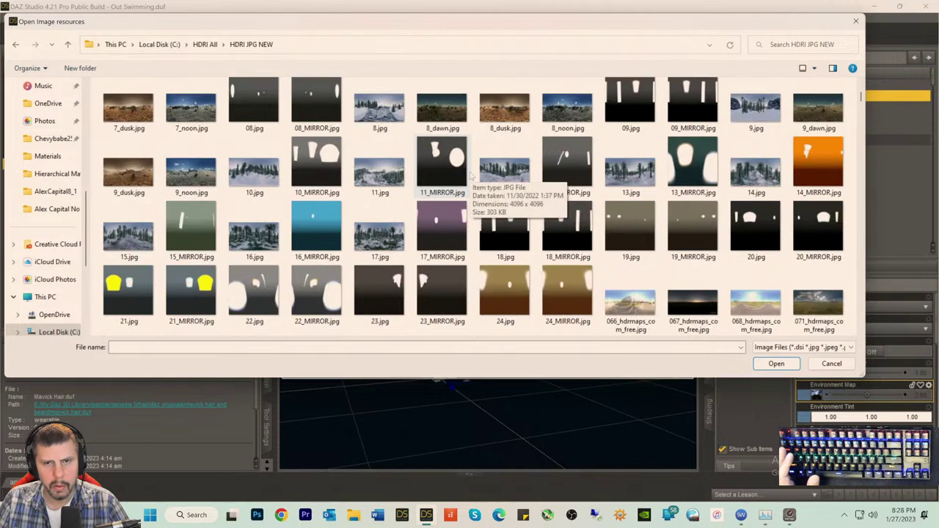
{"action": "scroll", "coordinate": [472, 176], "scroll_direction": "down", "scroll_amount": 3}
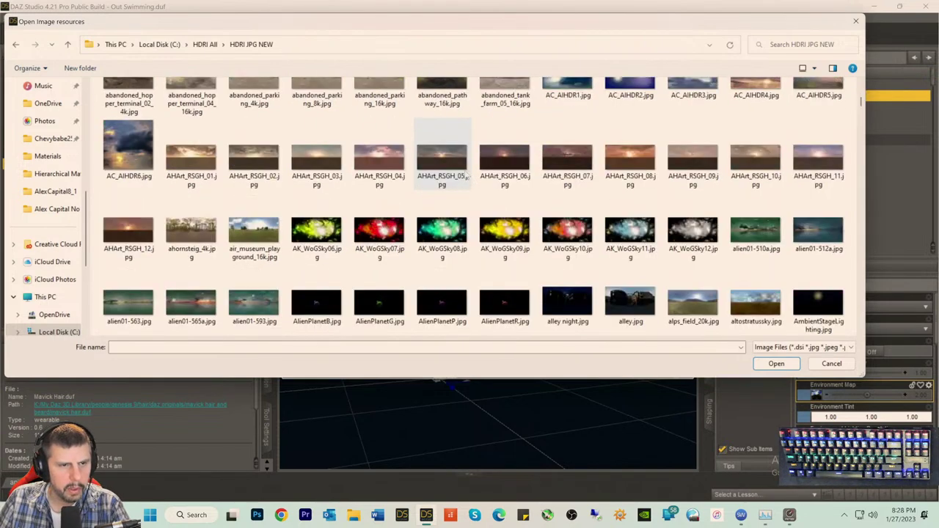
{"action": "scroll", "coordinate": [472, 176], "scroll_direction": "up", "scroll_amount": 3}
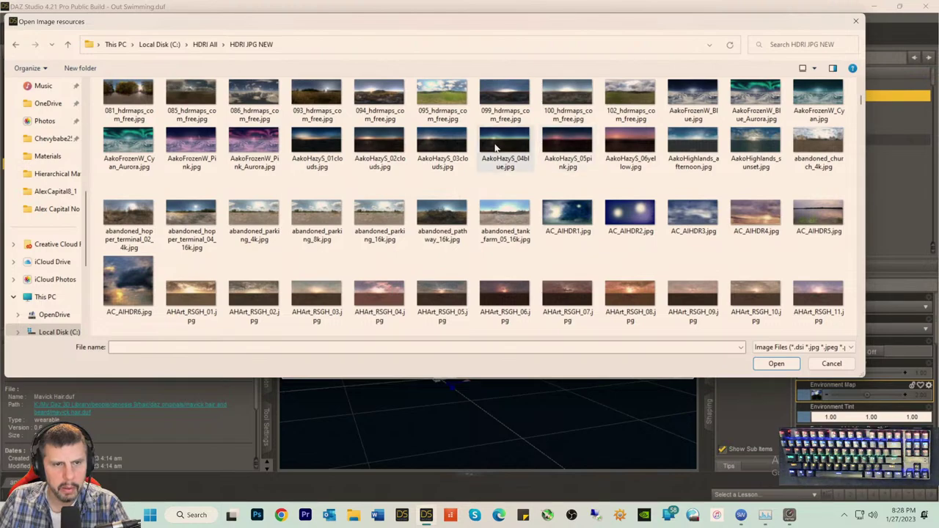
{"action": "scroll", "coordinate": [502, 162], "scroll_direction": "down", "scroll_amount": 10}
{"action": "scroll", "coordinate": [497, 179], "scroll_direction": "down", "scroll_amount": 15}
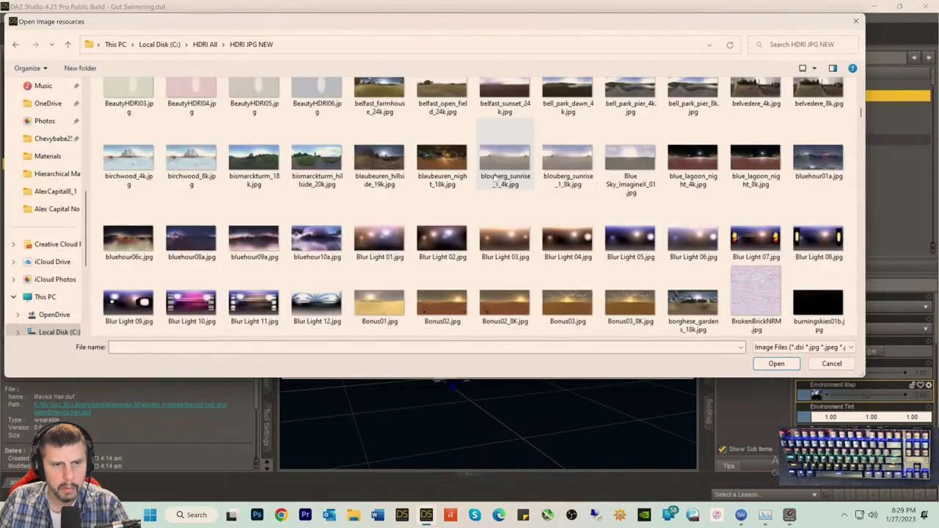
{"action": "scroll", "coordinate": [494, 179], "scroll_direction": "down", "scroll_amount": 10}
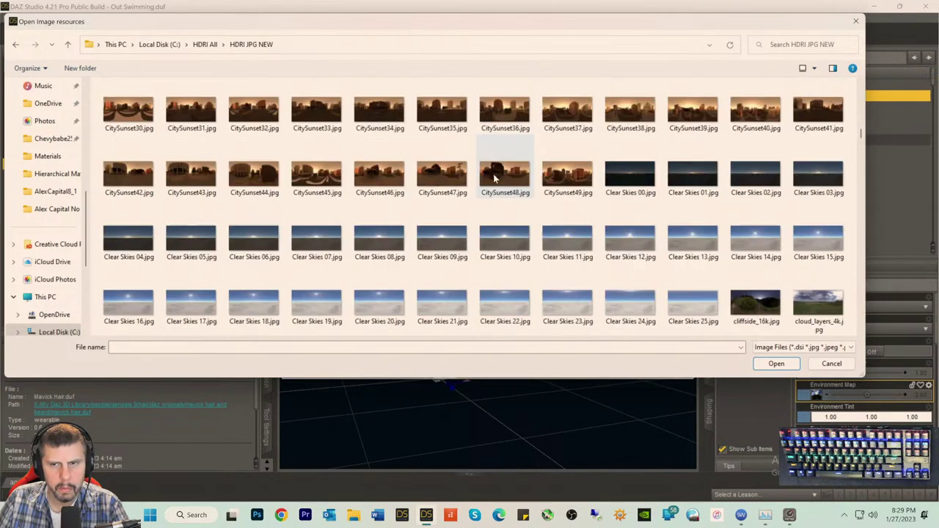
{"action": "scroll", "coordinate": [494, 179], "scroll_direction": "down", "scroll_amount": 10}
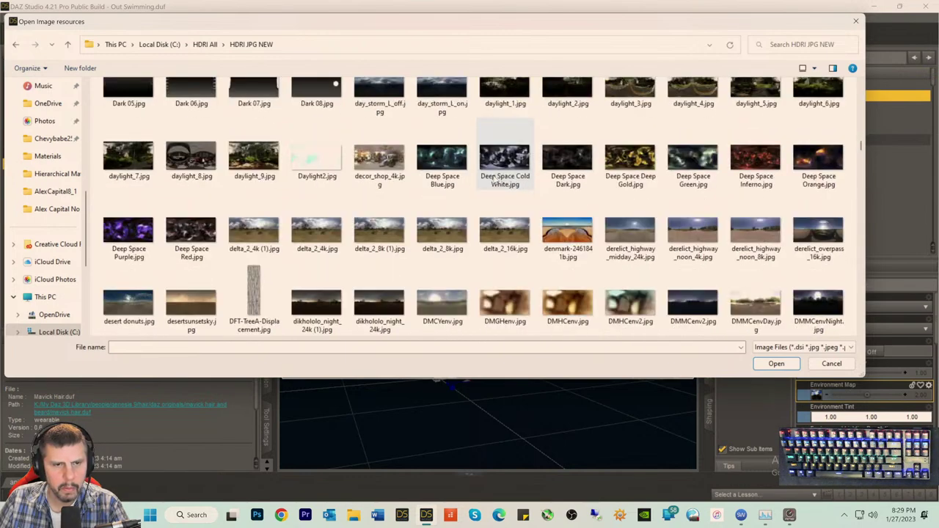
{"action": "scroll", "coordinate": [504, 179], "scroll_direction": "down", "scroll_amount": 15}
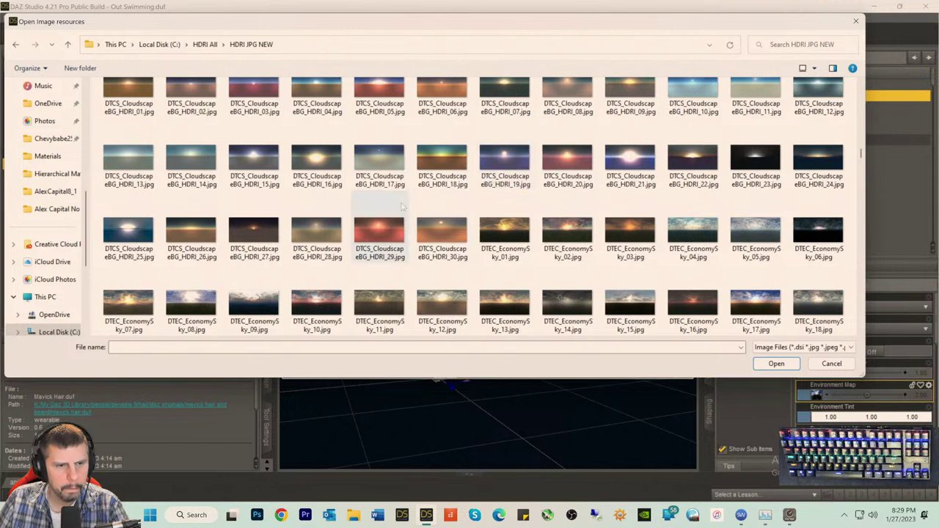
- Compare the cloudscape and economy sky images and load DTFCP_Future_City_Park_01.jpg as the Environment Map
{"action": "left_click", "coordinate": [380, 230]}
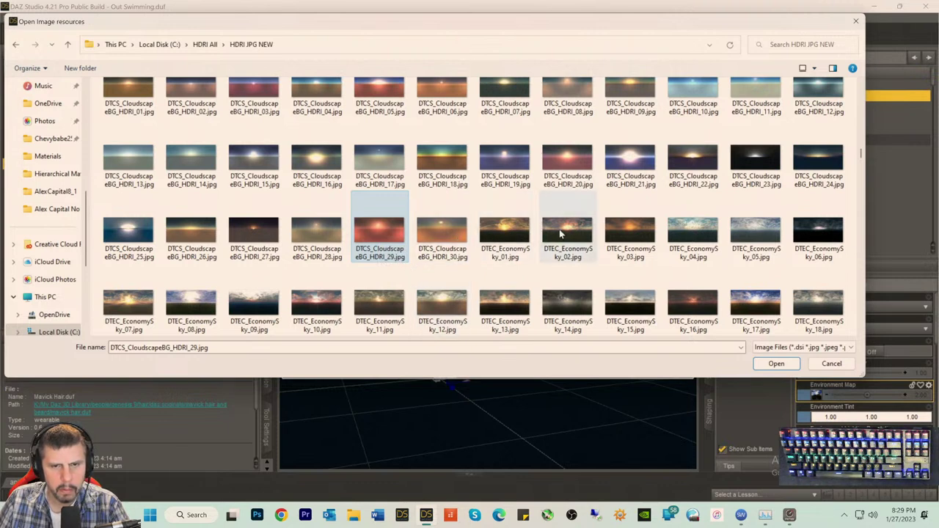
{"action": "left_click", "coordinate": [562, 233]}
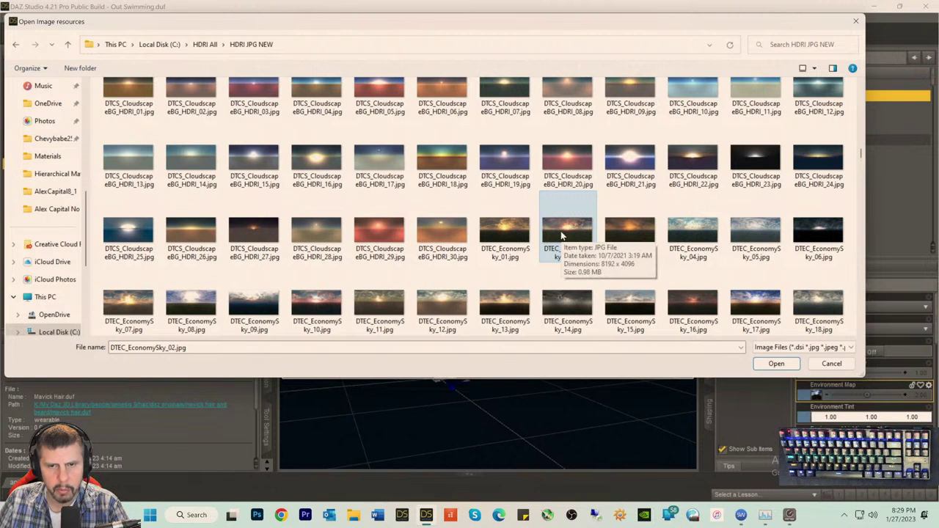
{"action": "left_click", "coordinate": [702, 233]}
{"action": "scroll", "coordinate": [685, 233], "scroll_direction": "down", "scroll_amount": 2}
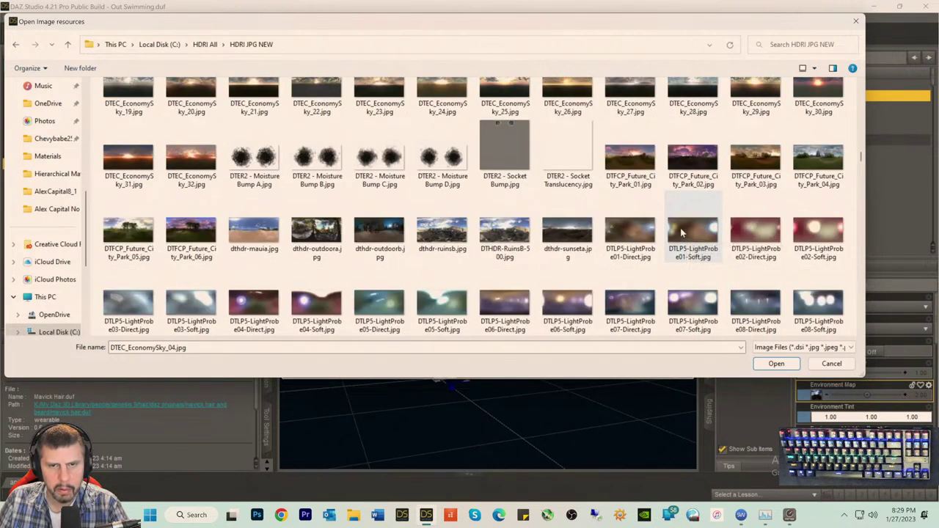
{"action": "left_click", "coordinate": [627, 163]}
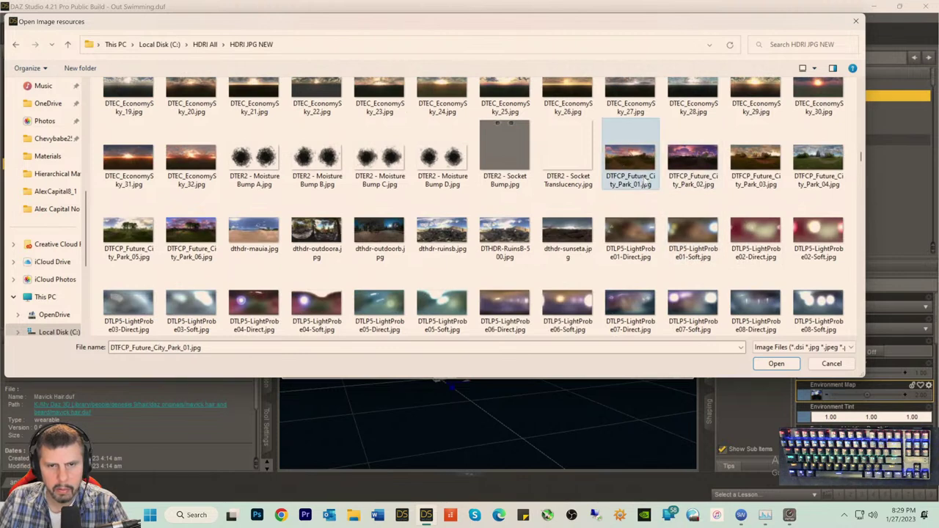
{"action": "double_click", "coordinate": [627, 166]}
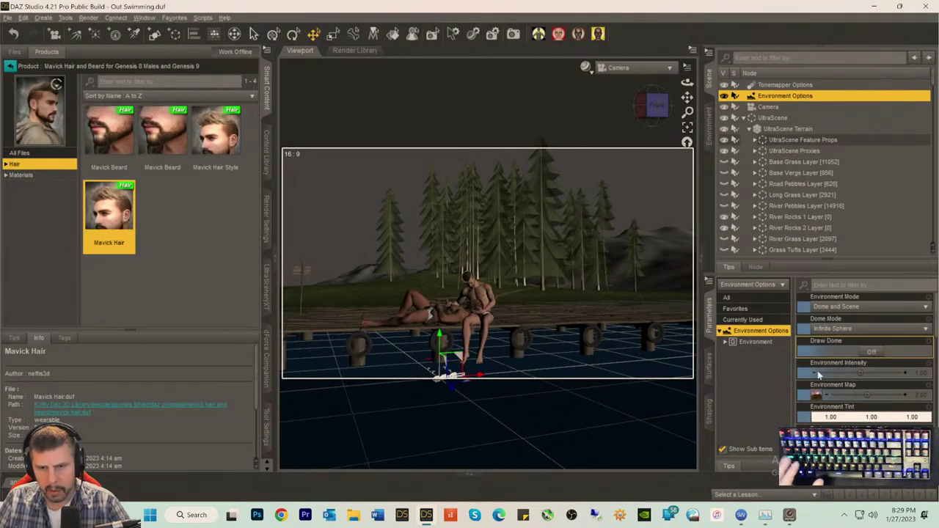
- Browse for another Environment Map image and look through the HDRI JPG NEW folder as far as the DTSG2 Gaia skies
{"action": "left_click", "coordinate": [817, 396]}
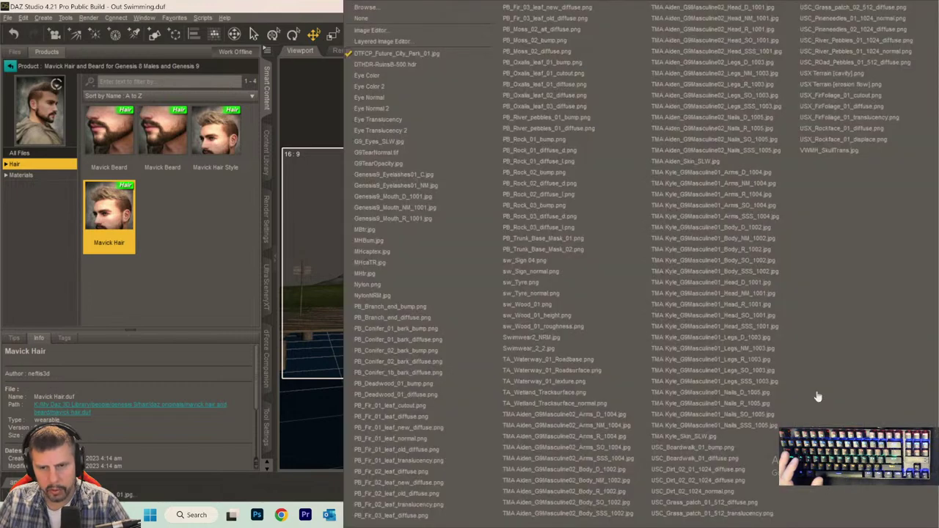
{"action": "left_click", "coordinate": [375, 9]}
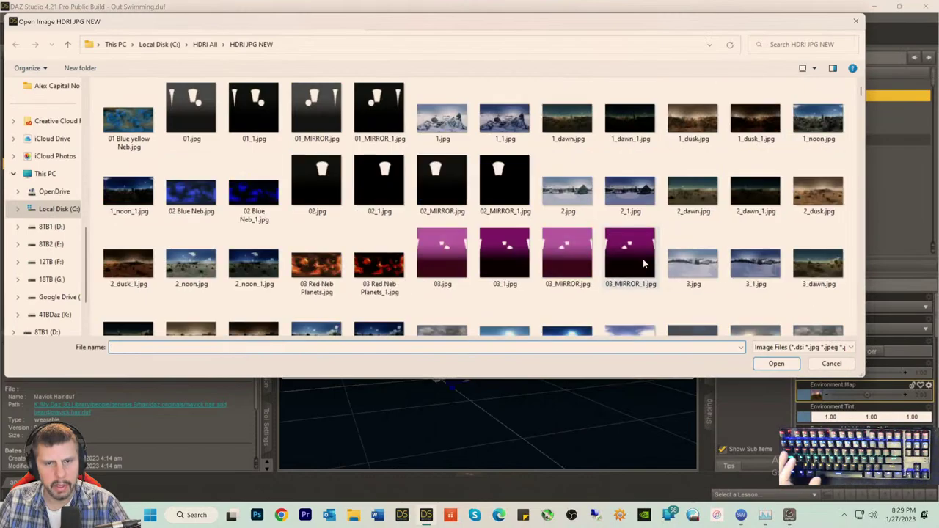
{"action": "scroll", "coordinate": [587, 218], "scroll_direction": "down", "scroll_amount": 15}
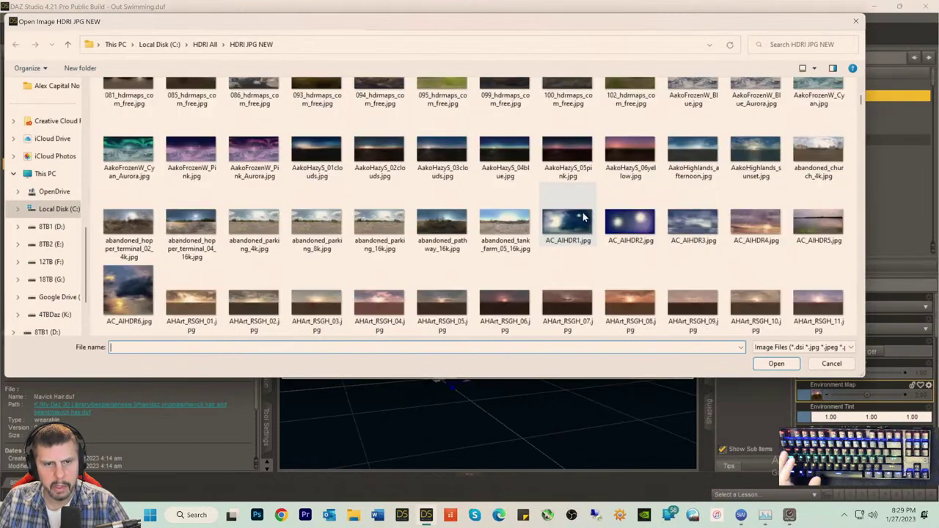
{"action": "scroll", "coordinate": [586, 217], "scroll_direction": "down", "scroll_amount": 20}
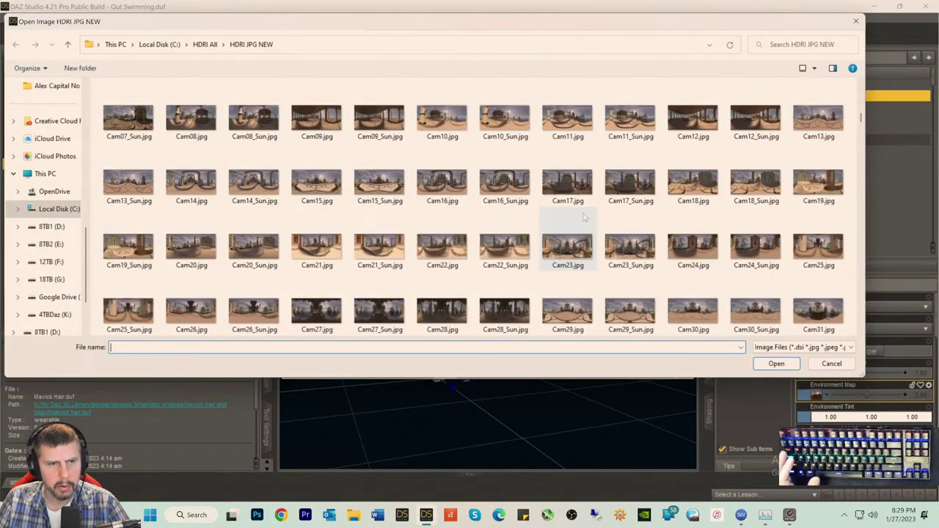
{"action": "scroll", "coordinate": [583, 218], "scroll_direction": "down", "scroll_amount": 20}
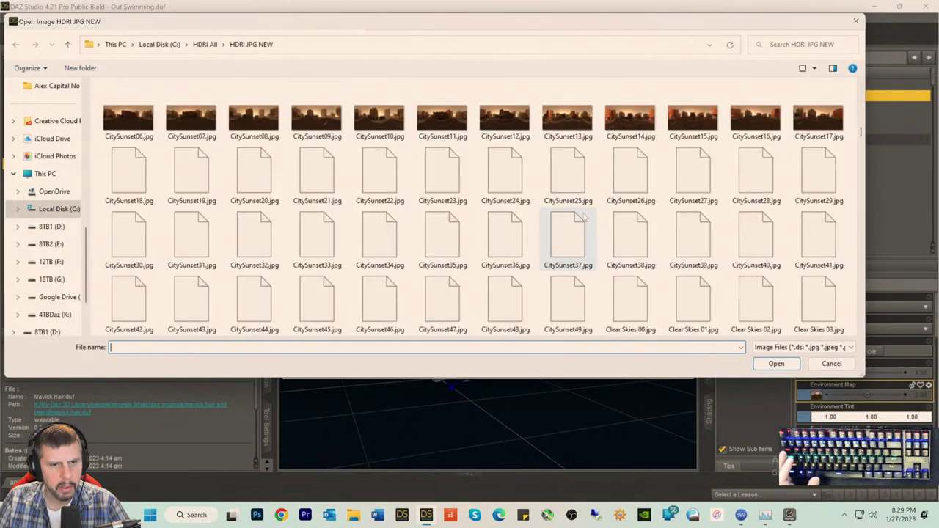
{"action": "scroll", "coordinate": [583, 218], "scroll_direction": "down", "scroll_amount": 20}
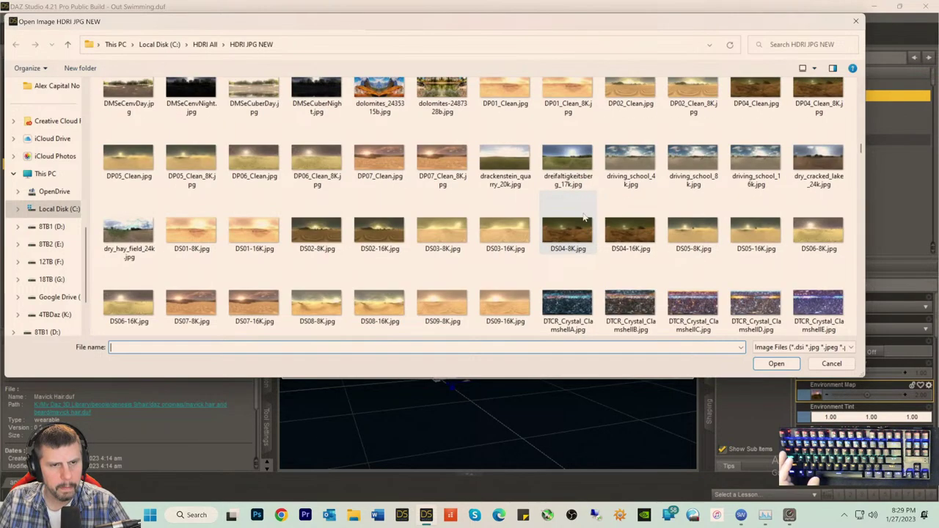
{"action": "scroll", "coordinate": [584, 218], "scroll_direction": "down", "scroll_amount": 15}
{"action": "scroll", "coordinate": [583, 218], "scroll_direction": "down", "scroll_amount": 6}
{"action": "scroll", "coordinate": [584, 218], "scroll_direction": "down", "scroll_amount": 15}
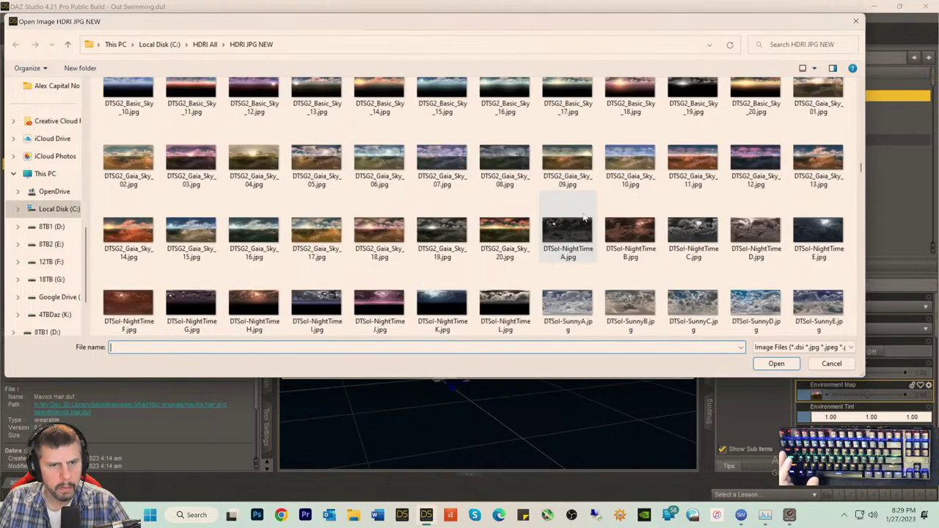
- Compare the DTSG2 Gaia sky images and copy the file name DTSG2_Gaia_Sky_04
{"action": "left_click", "coordinate": [317, 238]}
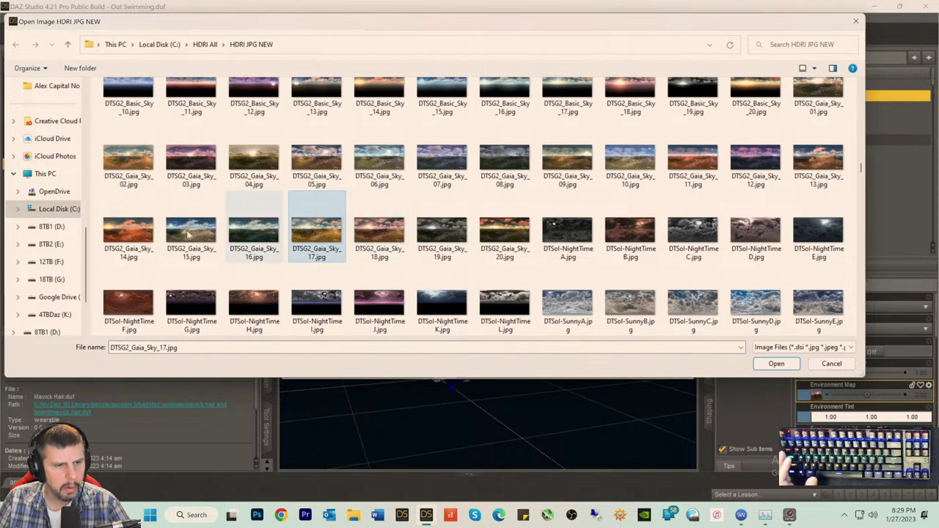
{"action": "left_click", "coordinate": [130, 236]}
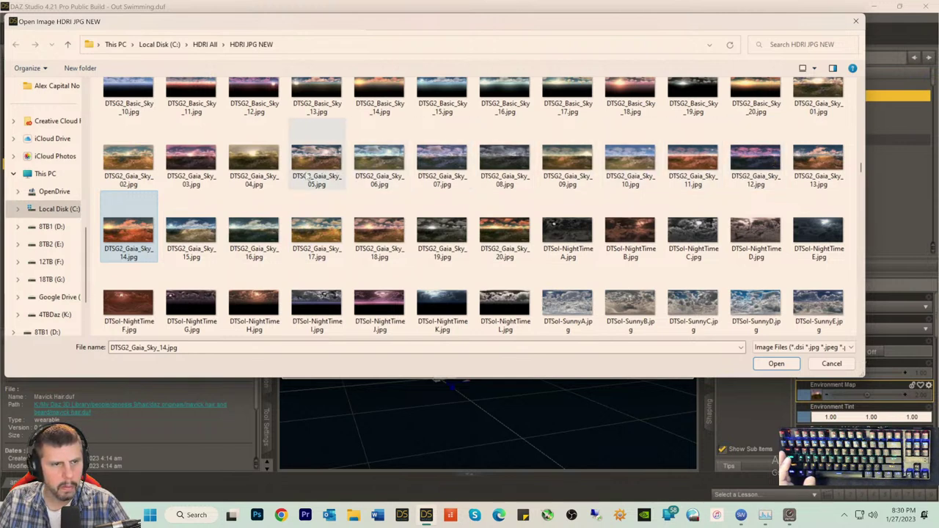
{"action": "left_click", "coordinate": [254, 167]}
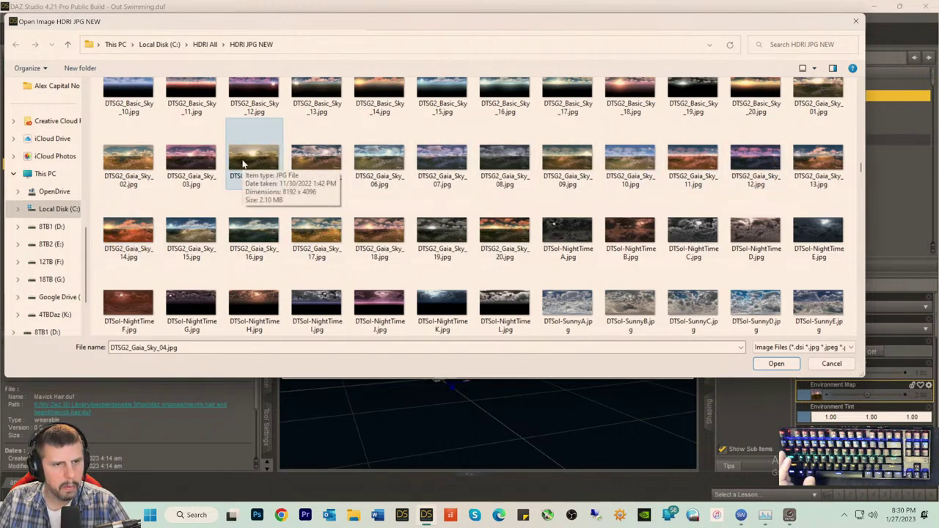
{"action": "left_click", "coordinate": [282, 183]}
{"action": "key", "text": "ctrl+c"}
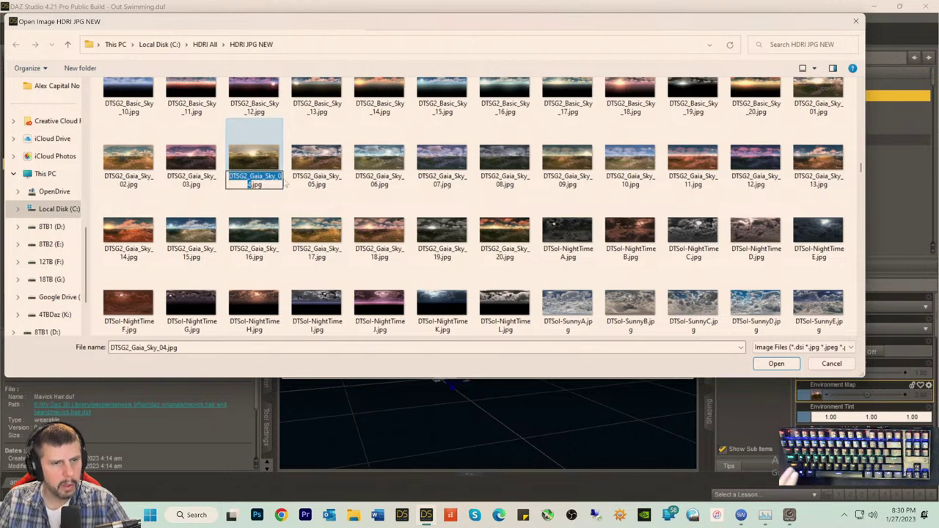
- Search the HDRI All folder for DTSG2_Gaia_Sky_04, load its EXR version as the Environment Map and turn Draw Dome on
{"action": "left_click", "coordinate": [206, 45]}
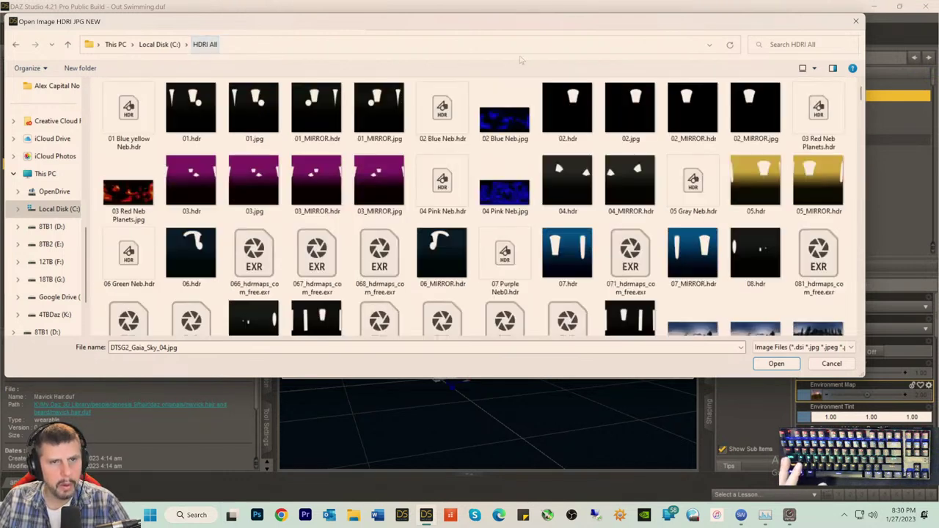
{"action": "left_click", "coordinate": [796, 45]}
{"action": "key", "text": "ctrl+v"}
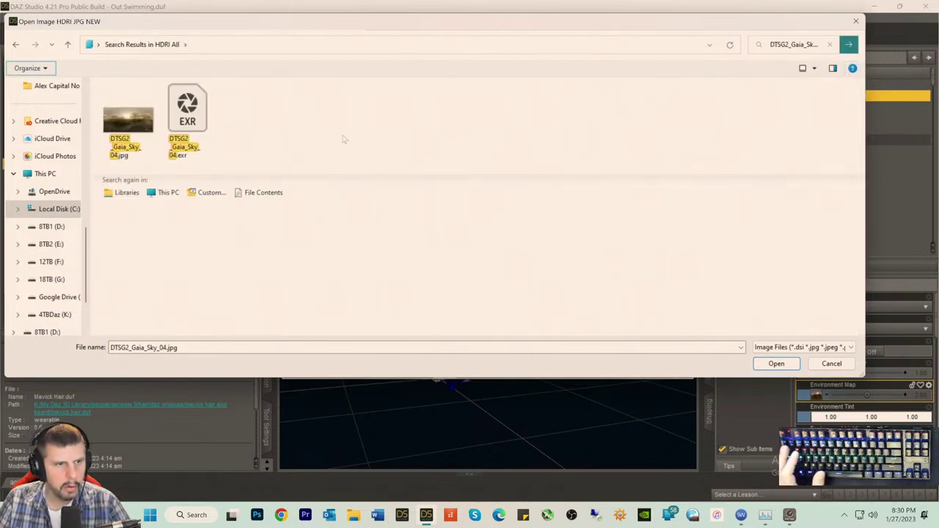
{"action": "left_click", "coordinate": [192, 125]}
{"action": "left_click", "coordinate": [776, 364]}
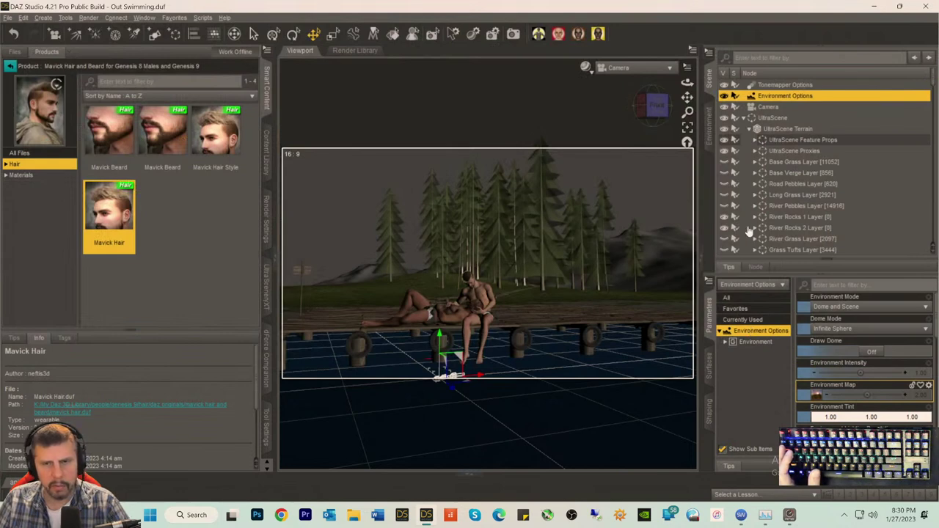
{"action": "left_click", "coordinate": [871, 353]}
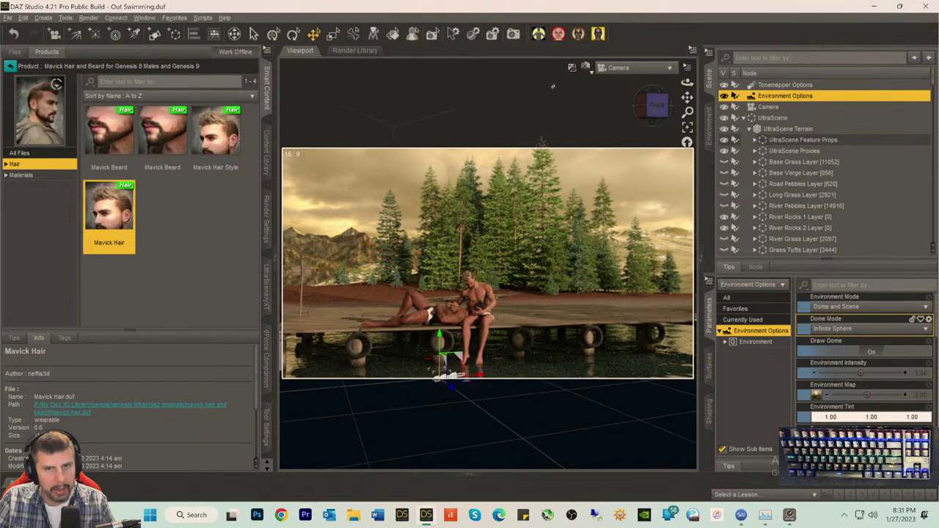
- Test-render the Camera view, inspect the men and the dock, then cancel the render and close it unsaved
{"action": "left_click", "coordinate": [513, 33]}
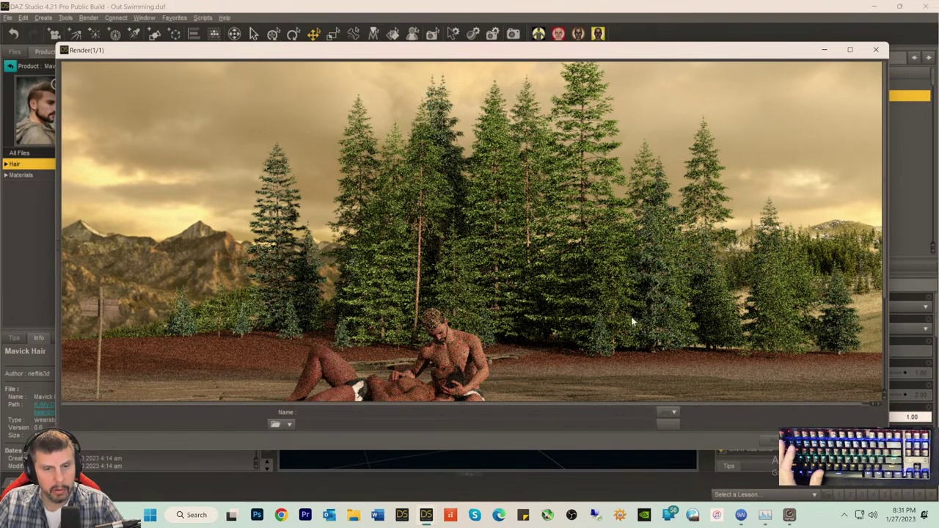
{"action": "scroll", "coordinate": [668, 301], "scroll_direction": "down", "scroll_amount": 3}
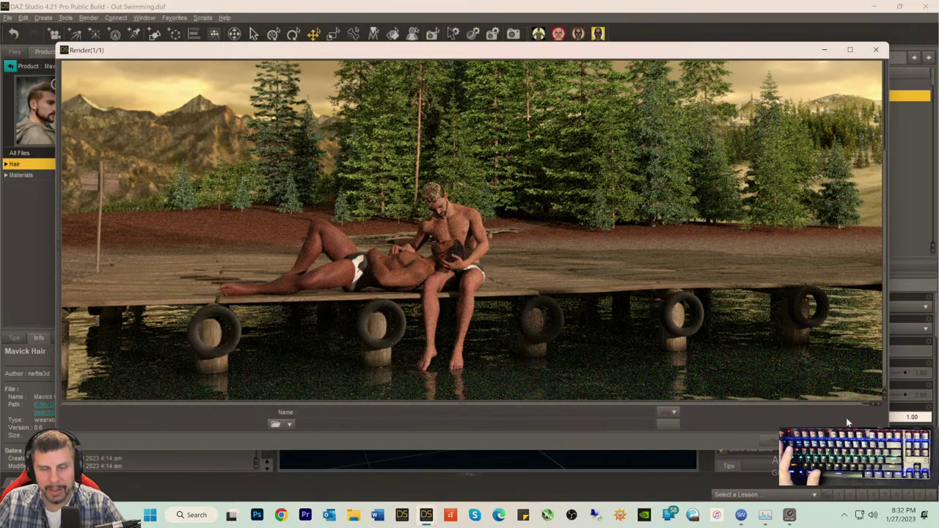
{"action": "key", "text": "Escape"}
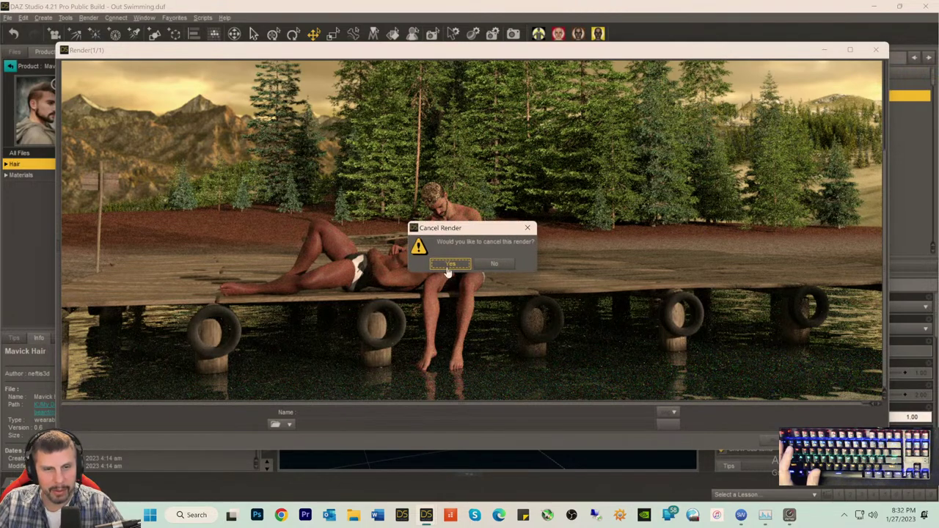
{"action": "left_click", "coordinate": [451, 264]}
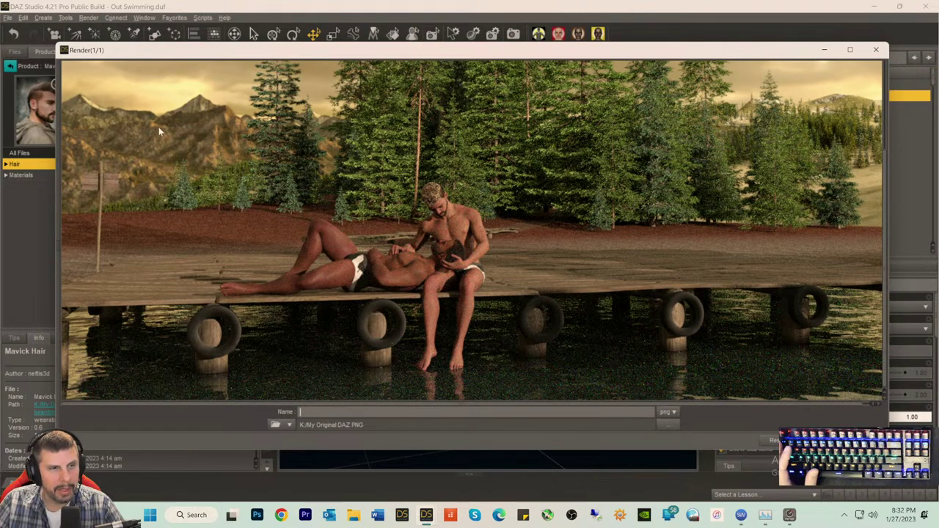
{"action": "left_click", "coordinate": [875, 51]}
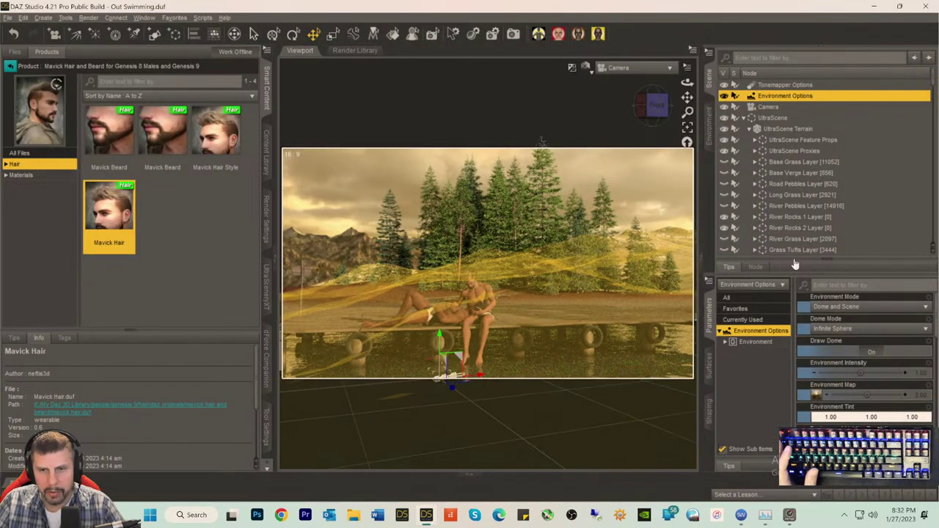
- Look through the scene hierarchy and examine the parameters of the UltraSceneryXT node
{"action": "scroll", "coordinate": [812, 165], "scroll_direction": "down", "scroll_amount": 15}
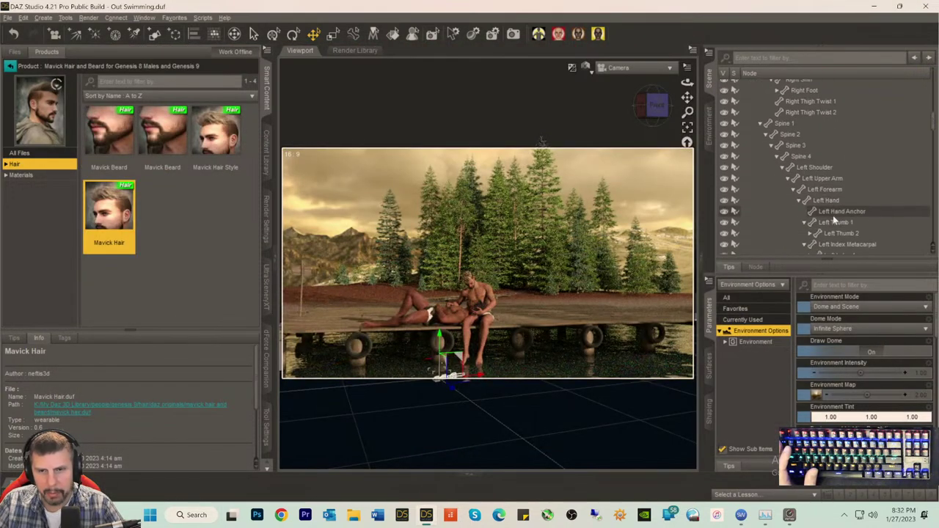
{"action": "scroll", "coordinate": [833, 217], "scroll_direction": "down", "scroll_amount": 10}
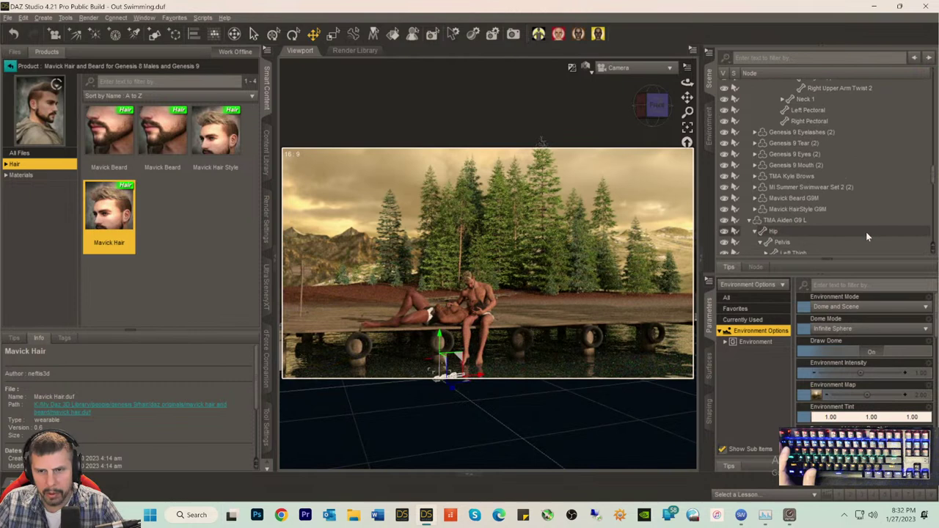
{"action": "scroll", "coordinate": [835, 233], "scroll_direction": "down", "scroll_amount": 4}
{"action": "scroll", "coordinate": [836, 234], "scroll_direction": "down", "scroll_amount": 5}
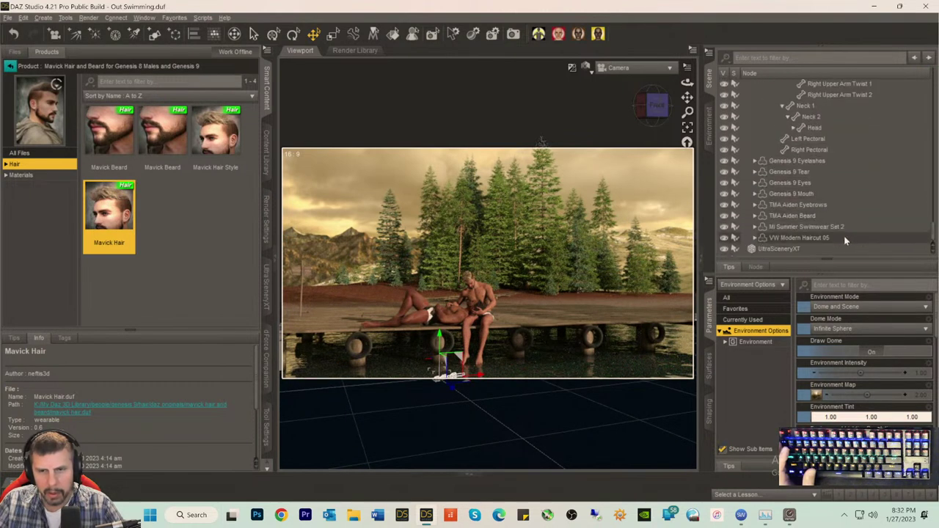
{"action": "left_click", "coordinate": [792, 249]}
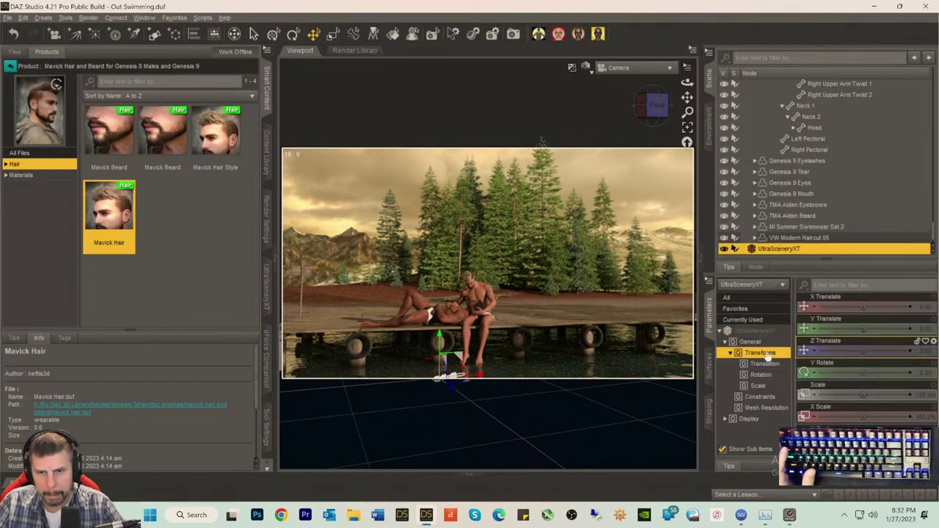
{"action": "left_click", "coordinate": [755, 331]}
{"action": "scroll", "coordinate": [870, 381], "scroll_direction": "down", "scroll_amount": 3}
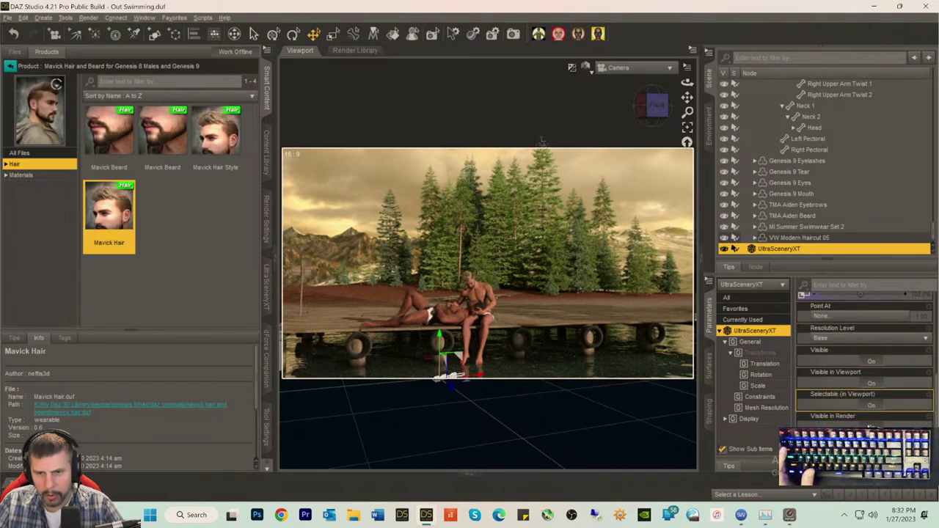
{"action": "scroll", "coordinate": [825, 382], "scroll_direction": "up", "scroll_amount": 1}
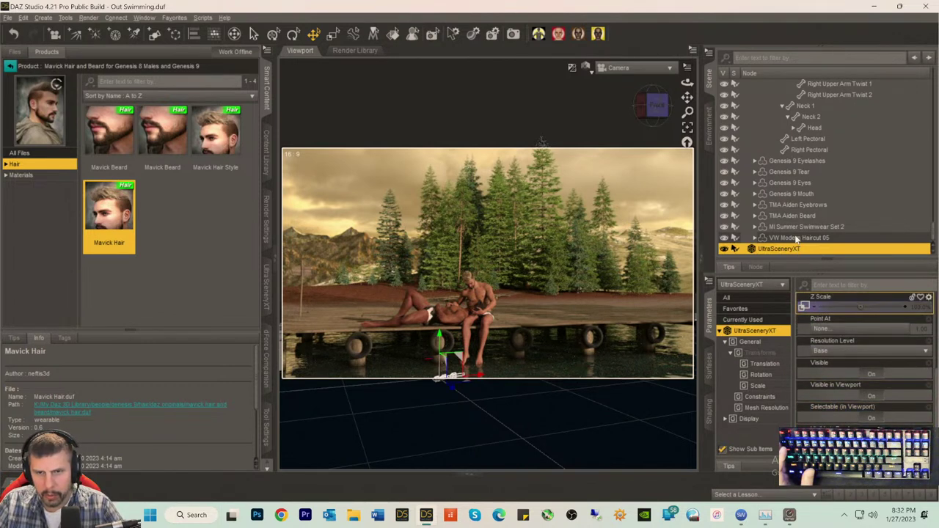
{"action": "scroll", "coordinate": [798, 245], "scroll_direction": "up", "scroll_amount": 4}
{"action": "scroll", "coordinate": [800, 245], "scroll_direction": "down", "scroll_amount": 4}
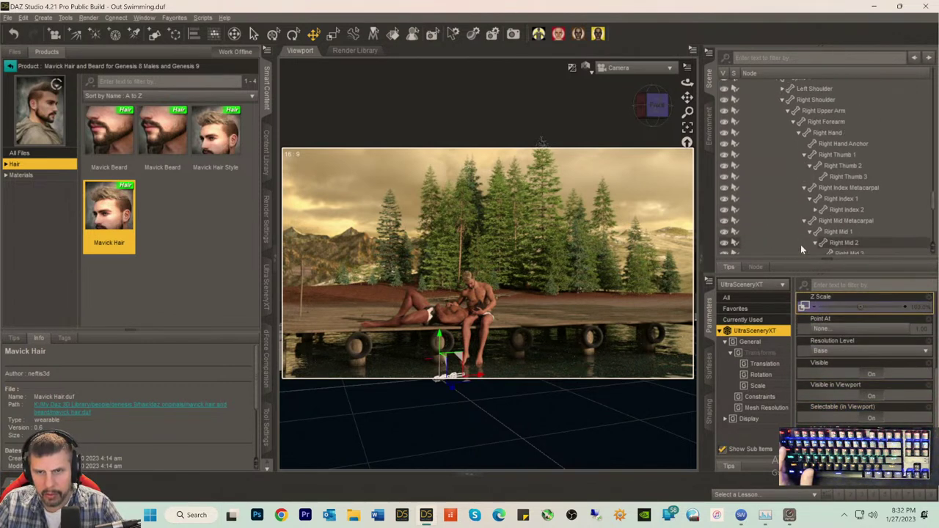
{"action": "scroll", "coordinate": [801, 244], "scroll_direction": "down", "scroll_amount": 3}
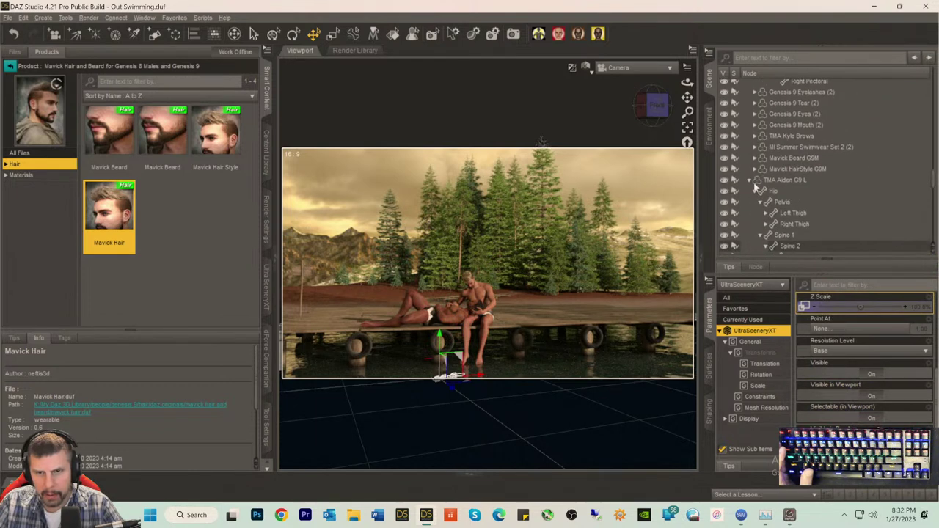
{"action": "scroll", "coordinate": [763, 182], "scroll_direction": "down", "scroll_amount": 10}
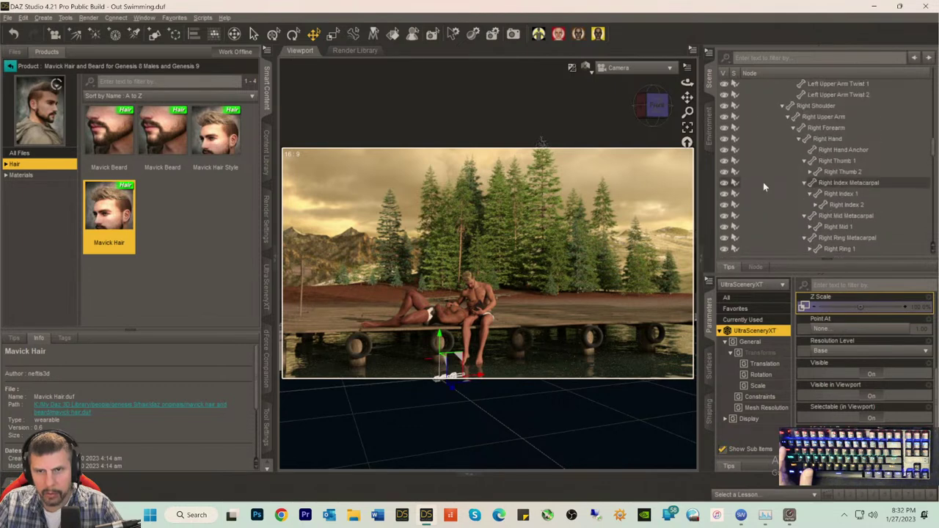
{"action": "scroll", "coordinate": [763, 182], "scroll_direction": "up", "scroll_amount": 15}
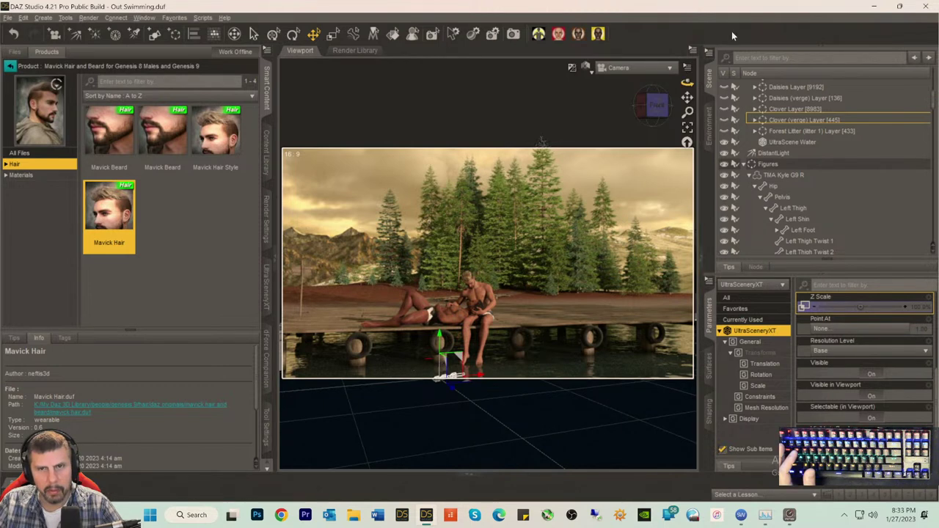
- Save the scene and collapse the Figures group in the scene hierarchy
{"action": "key", "text": "ctrl+s"}
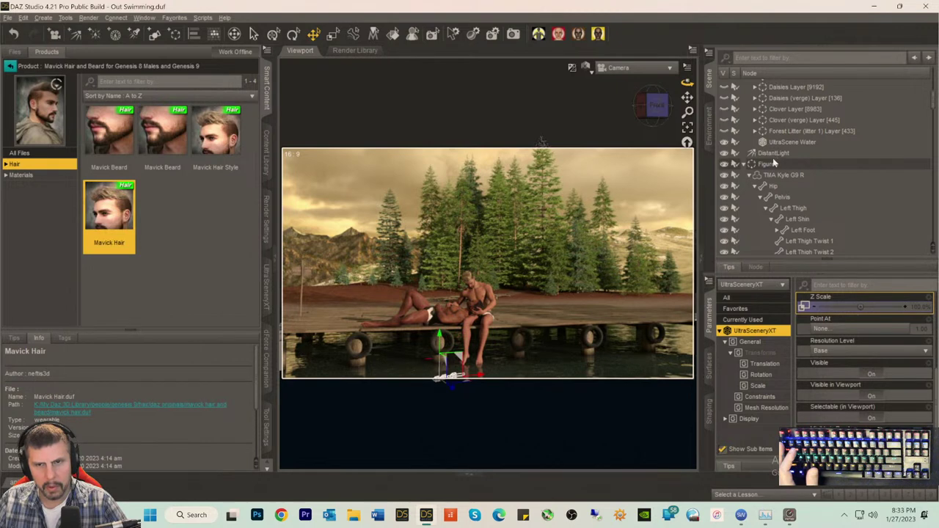
{"action": "left_click", "coordinate": [763, 165]}
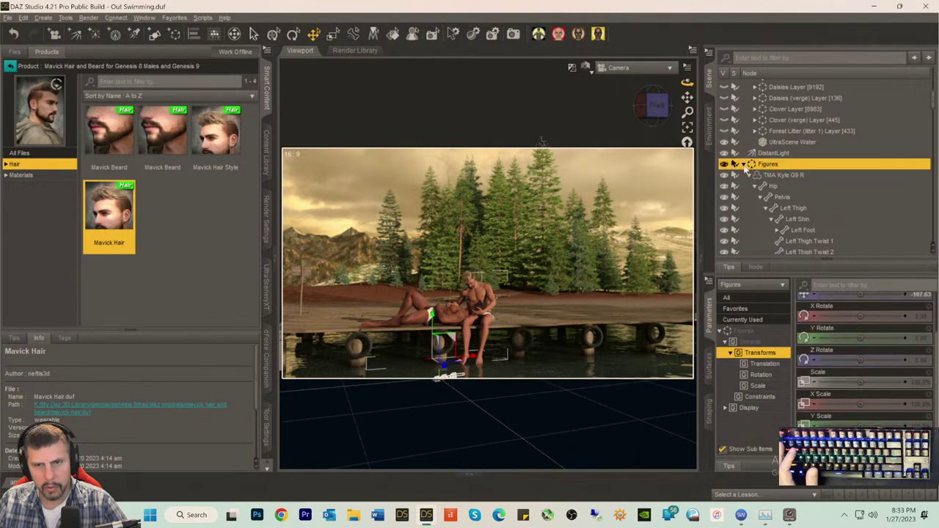
{"action": "left_click", "coordinate": [743, 165]}
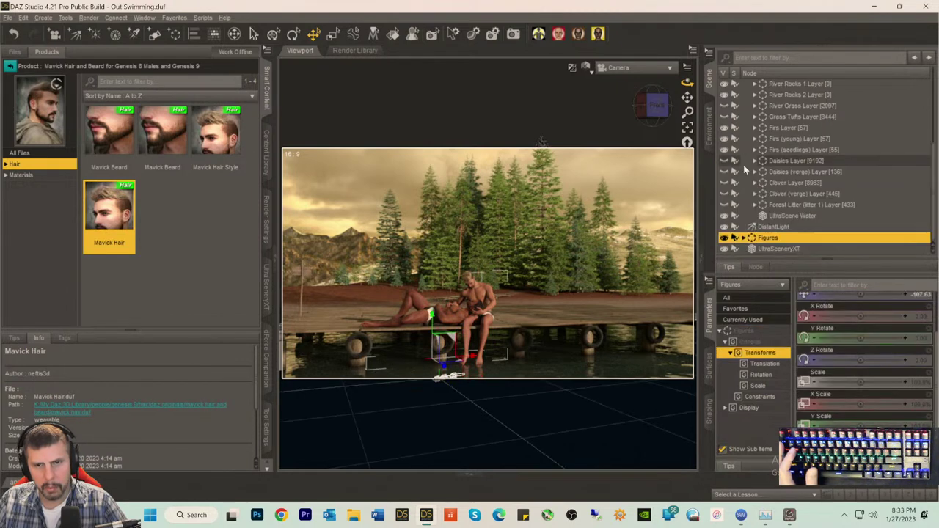
- Select the DistantLight, show its light parameters and switch the viewport to an untextured shaded draw style
{"action": "left_click", "coordinate": [777, 226]}
{"action": "left_click", "coordinate": [765, 331]}
{"action": "scroll", "coordinate": [865, 400], "scroll_direction": "down", "scroll_amount": 10}
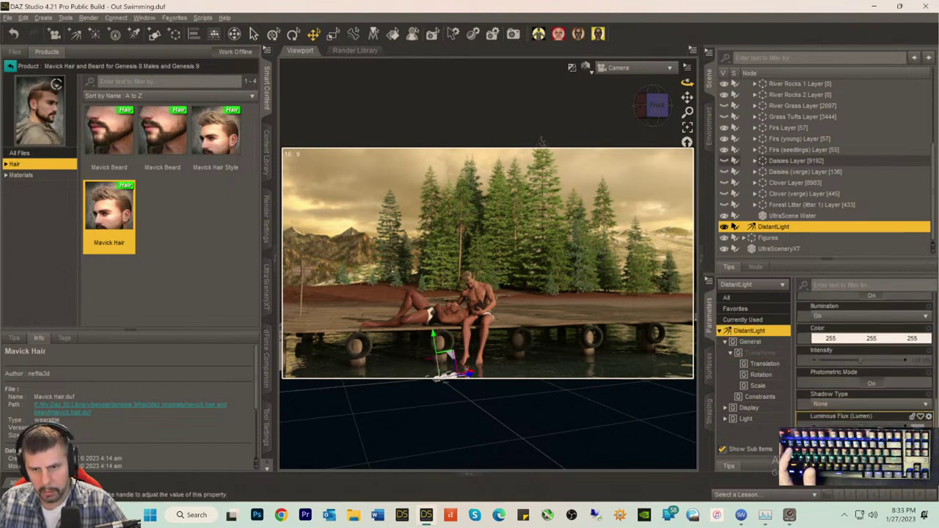
{"action": "key", "text": "ctrl+5"}
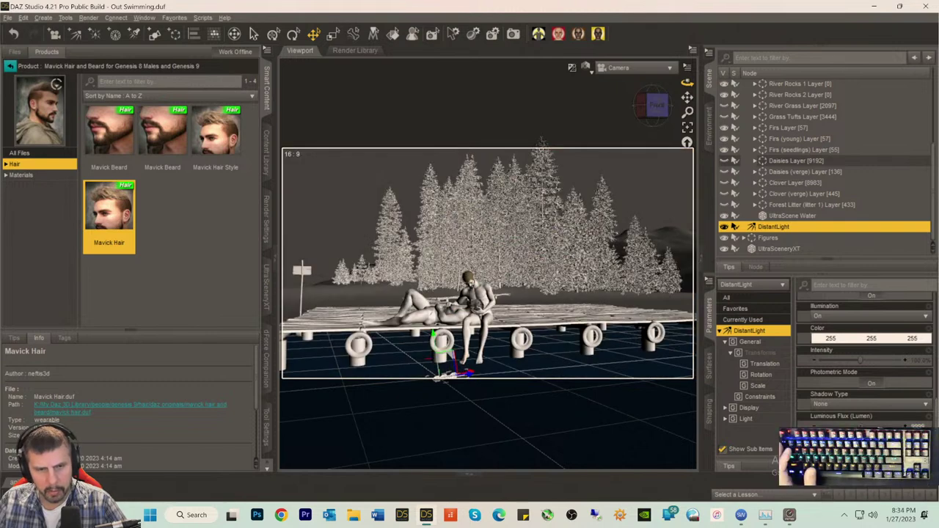
- Switch the viewport to the photorealistic Iray preview and check the Camera view with the current lighting
{"action": "key", "text": "ctrl+7"}
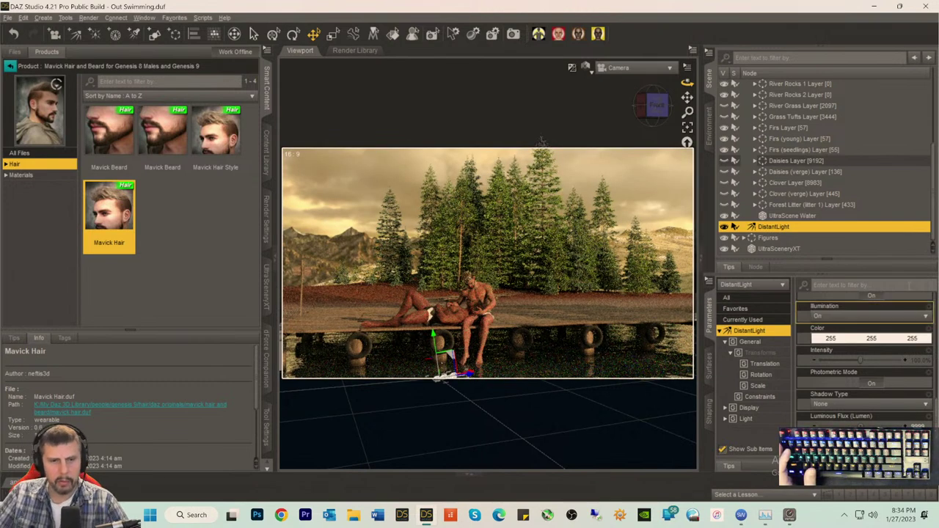
{"action": "scroll", "coordinate": [866, 315], "scroll_direction": "up", "scroll_amount": 1}
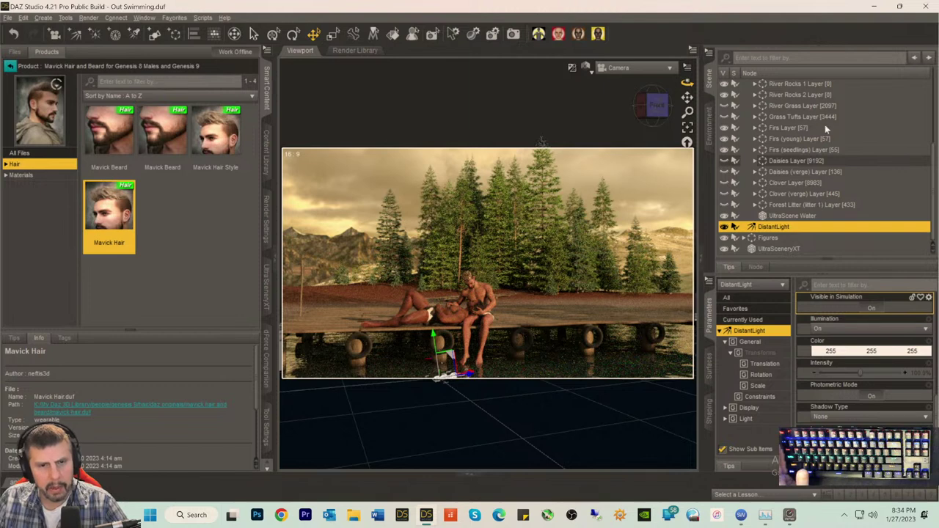
- Make all hidden UltraScene Terrain layers visible, including daisies, clover, forest litter, grasses and pebbles, and save the scene
{"action": "left_click", "coordinate": [784, 163]}
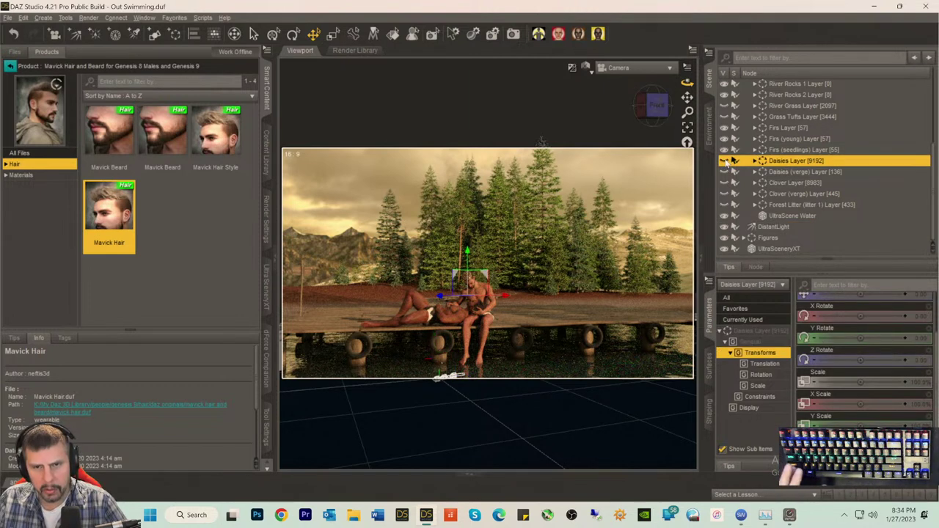
{"action": "left_click", "coordinate": [725, 162]}
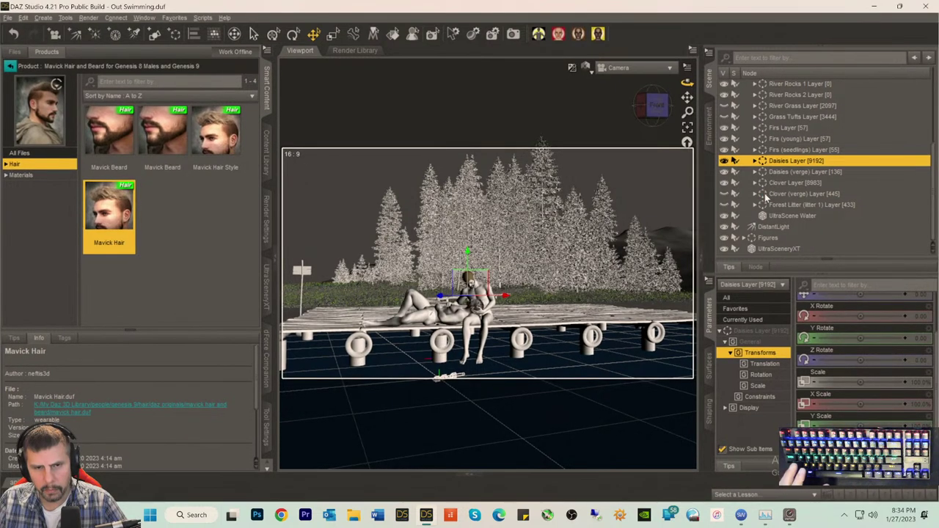
{"action": "left_click", "coordinate": [725, 195]}
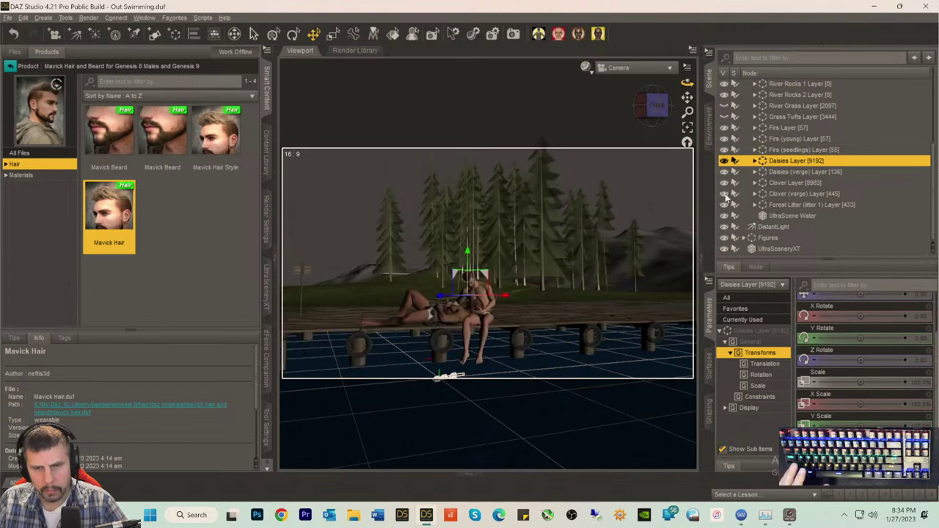
{"action": "scroll", "coordinate": [726, 187], "scroll_direction": "up", "scroll_amount": 2}
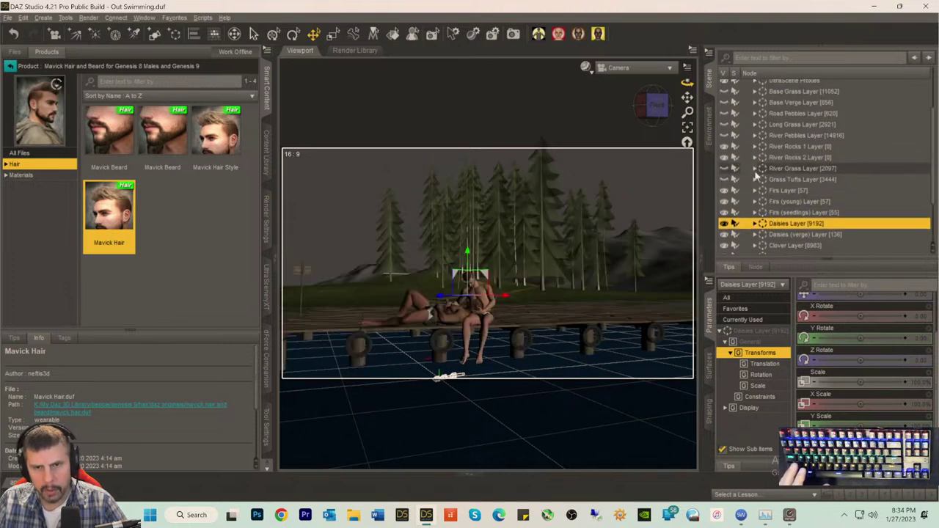
{"action": "left_click", "coordinate": [725, 180]}
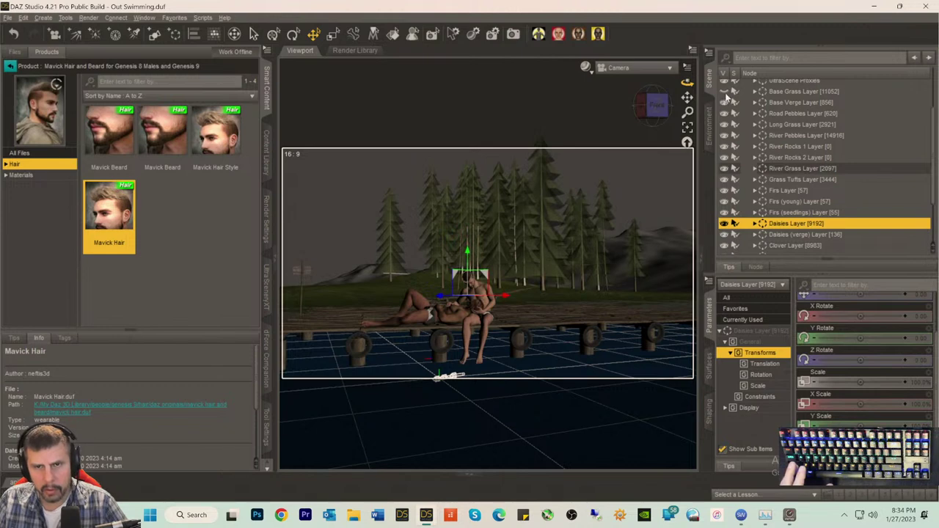
{"action": "scroll", "coordinate": [826, 186], "scroll_direction": "up", "scroll_amount": 3}
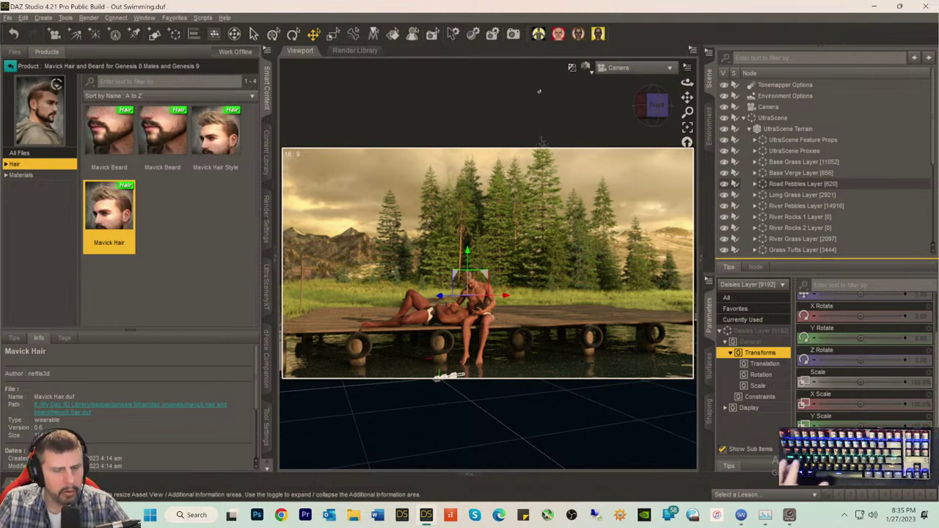
{"action": "key", "text": "ctrl+s"}
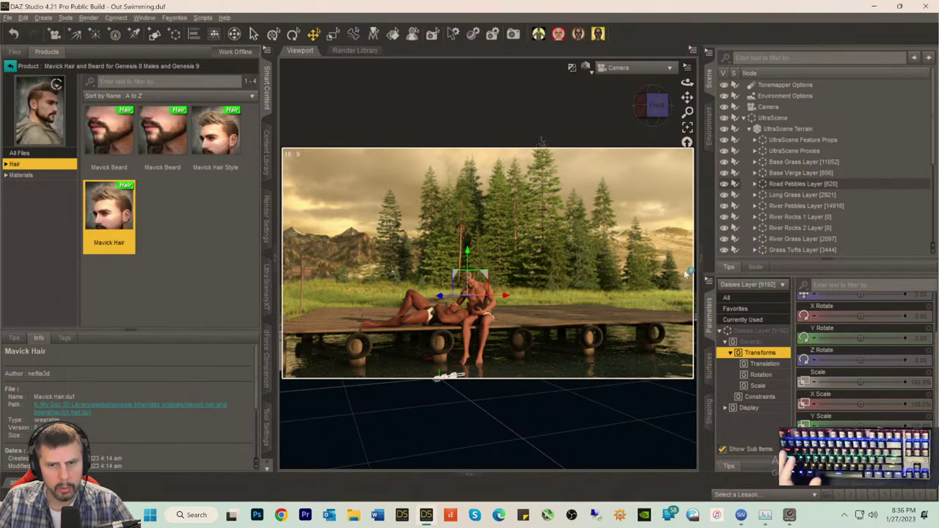
- Test-render the Camera view with the full vegetation, inspect the sky, men and water, then cancel the render and close it unsaved
{"action": "left_click", "coordinate": [512, 35]}
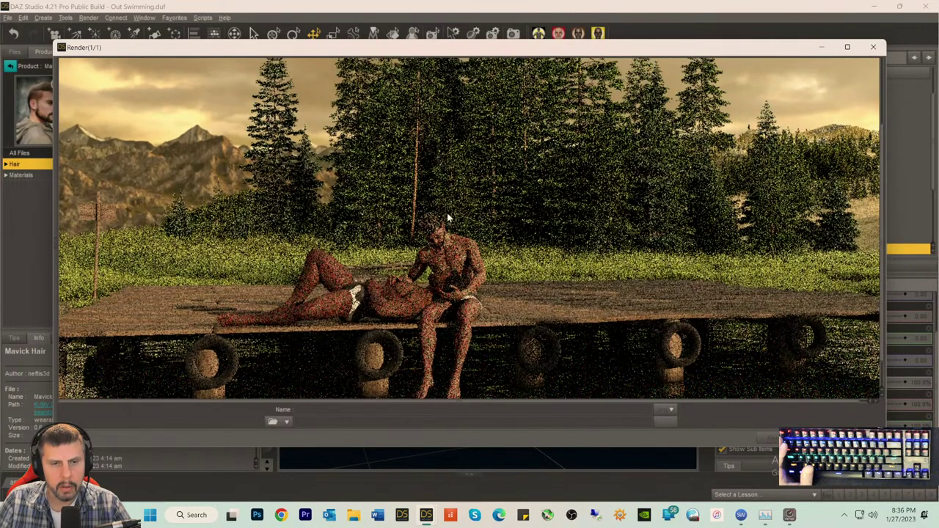
{"action": "scroll", "coordinate": [493, 216], "scroll_direction": "up", "scroll_amount": 3}
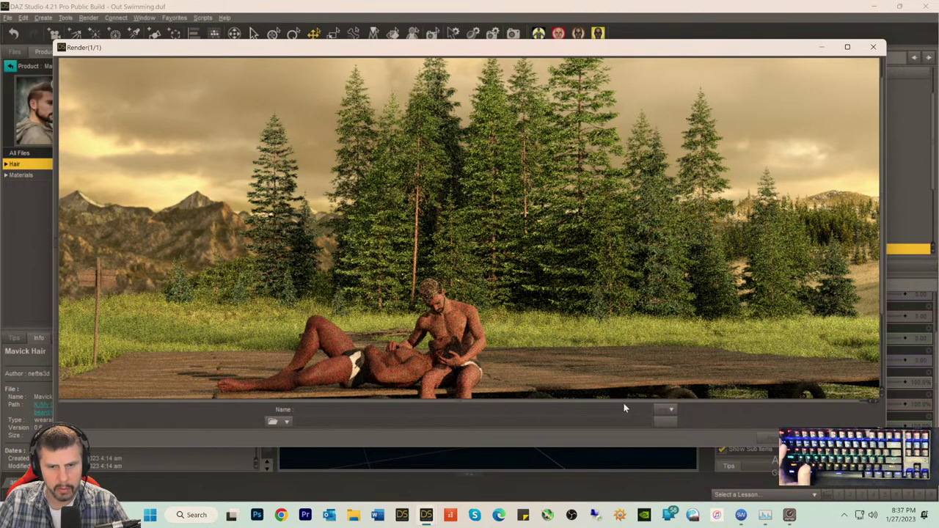
{"action": "scroll", "coordinate": [591, 342], "scroll_direction": "down", "scroll_amount": 3}
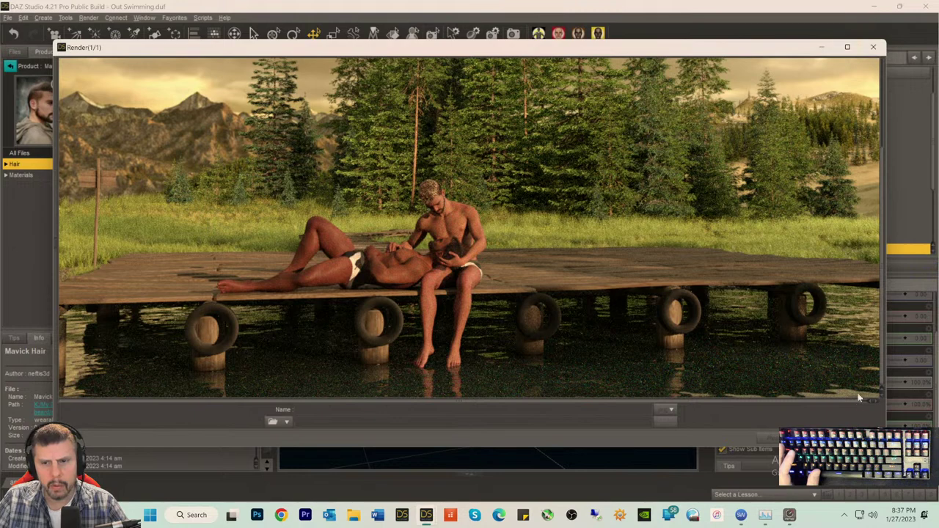
{"action": "key", "text": "Escape"}
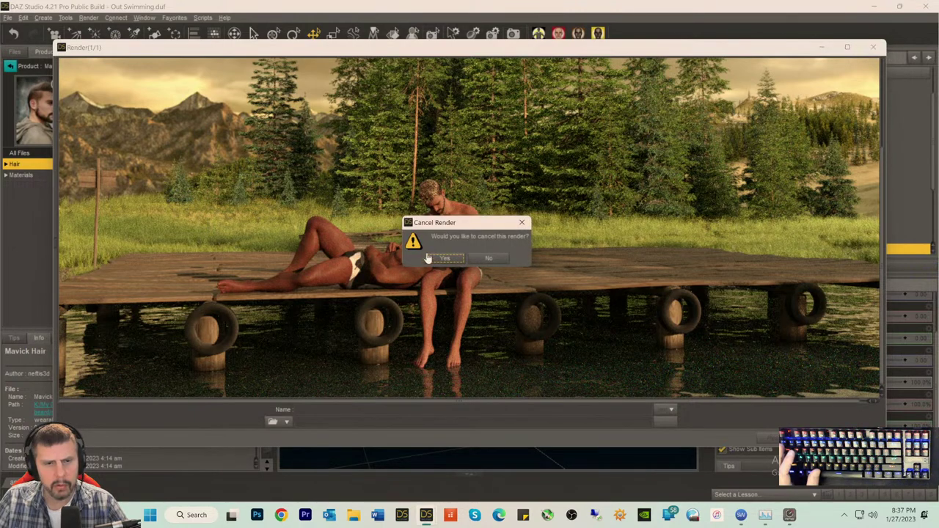
{"action": "left_click", "coordinate": [445, 256]}
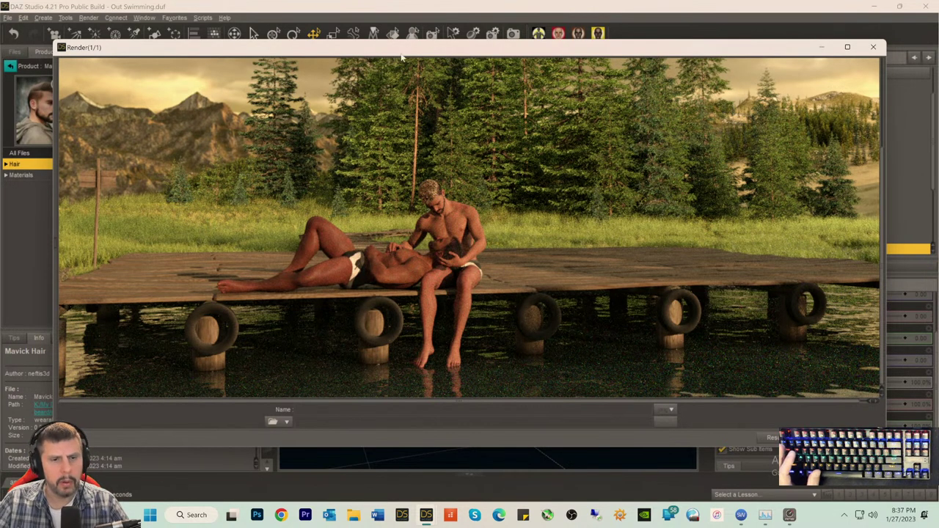
{"action": "left_click", "coordinate": [872, 48]}
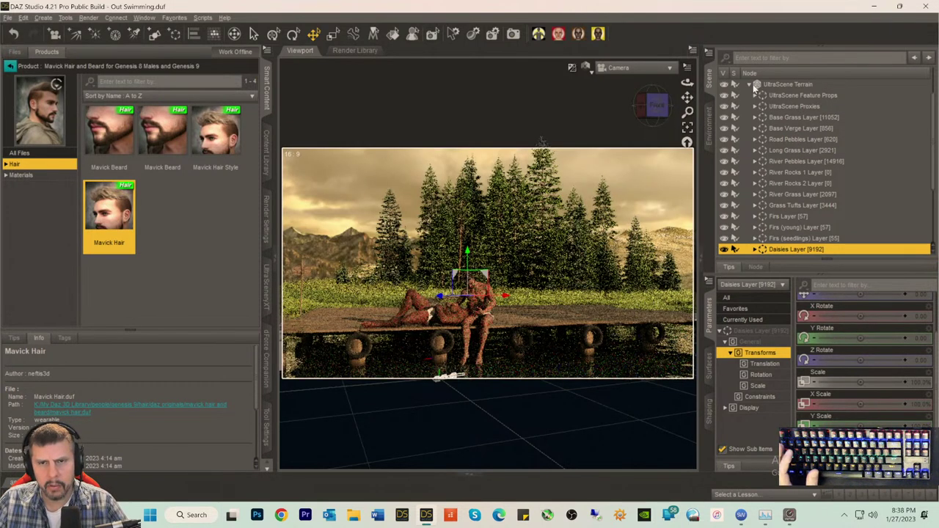
- Collapse the UltraScene group, expand the Figures group and select the TMA Aiden G9 L figure
{"action": "scroll", "coordinate": [807, 132], "scroll_direction": "up", "scroll_amount": 2}
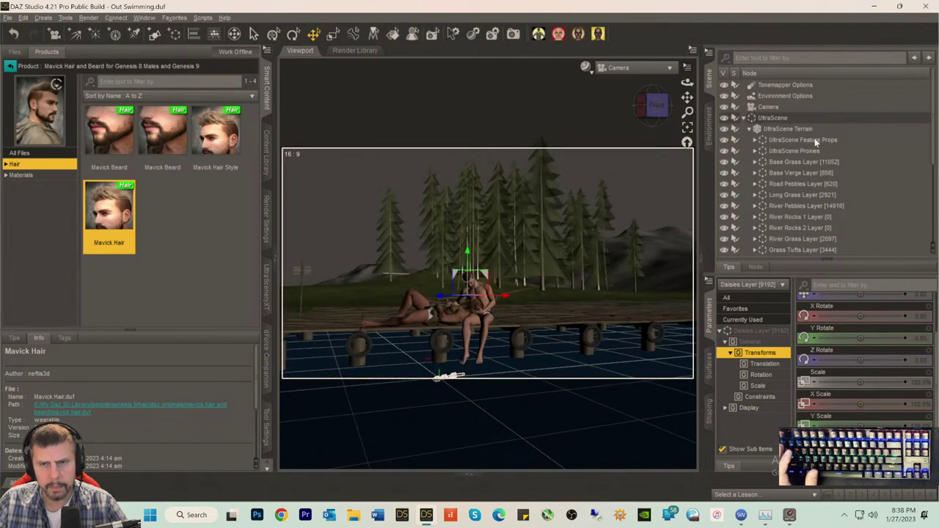
{"action": "left_click", "coordinate": [743, 118]}
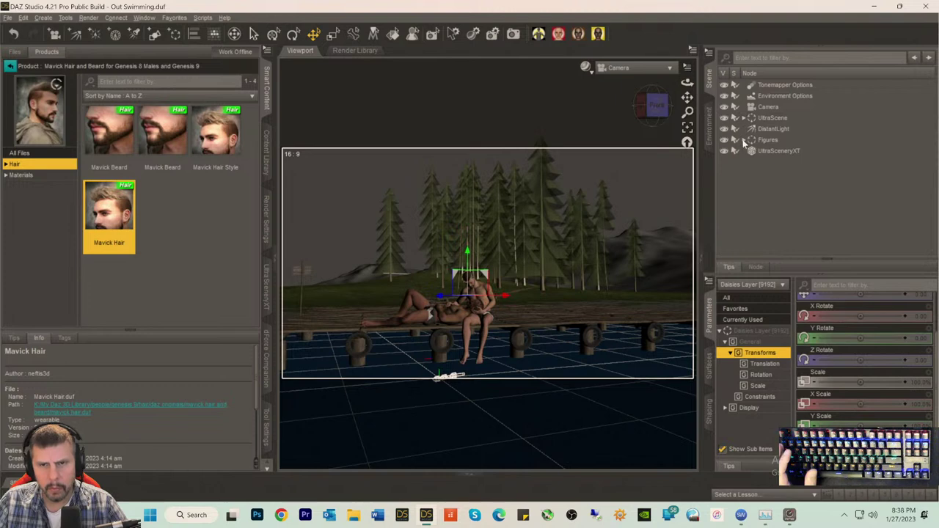
{"action": "left_click", "coordinate": [742, 139]}
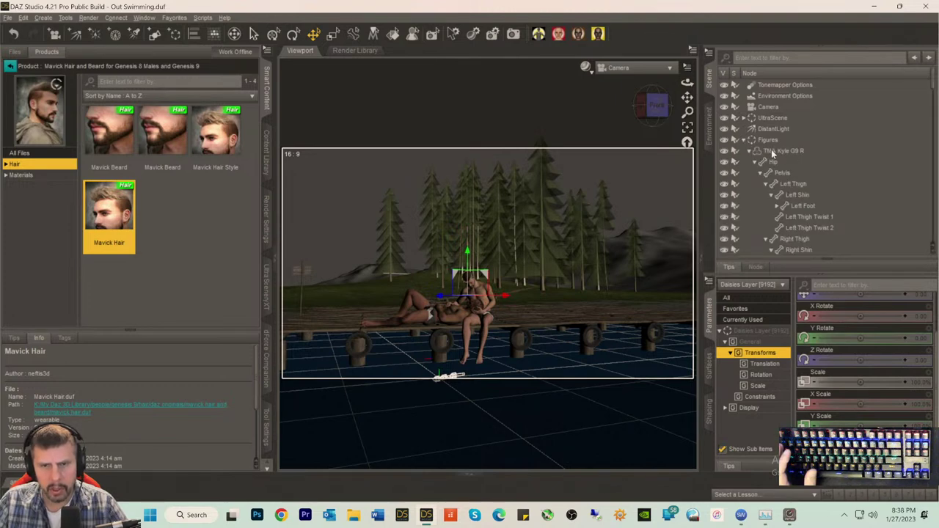
{"action": "scroll", "coordinate": [834, 173], "scroll_direction": "down", "scroll_amount": 6}
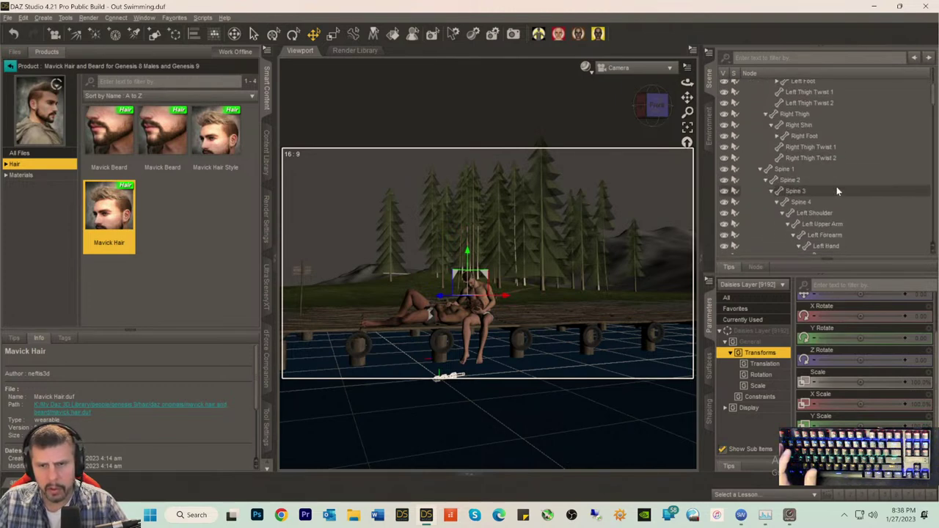
{"action": "scroll", "coordinate": [836, 189], "scroll_direction": "down", "scroll_amount": 12}
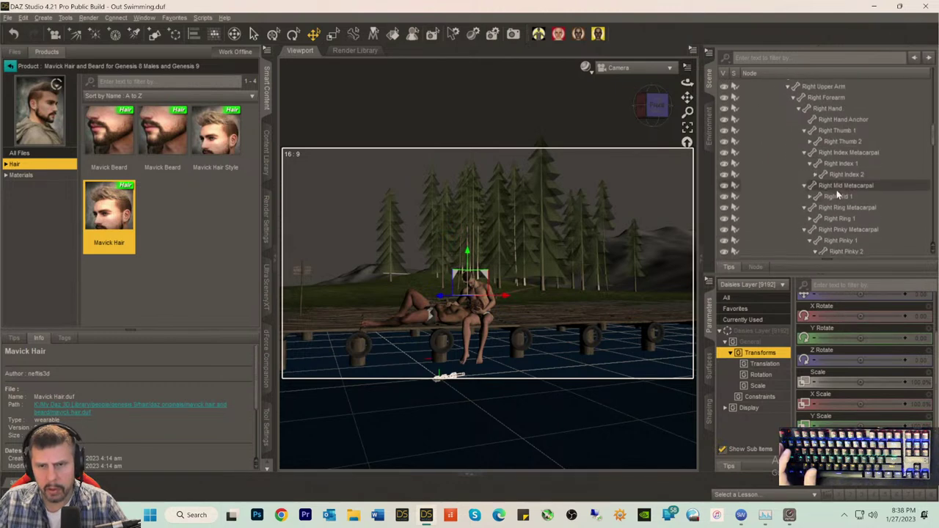
{"action": "scroll", "coordinate": [836, 190], "scroll_direction": "down", "scroll_amount": 12}
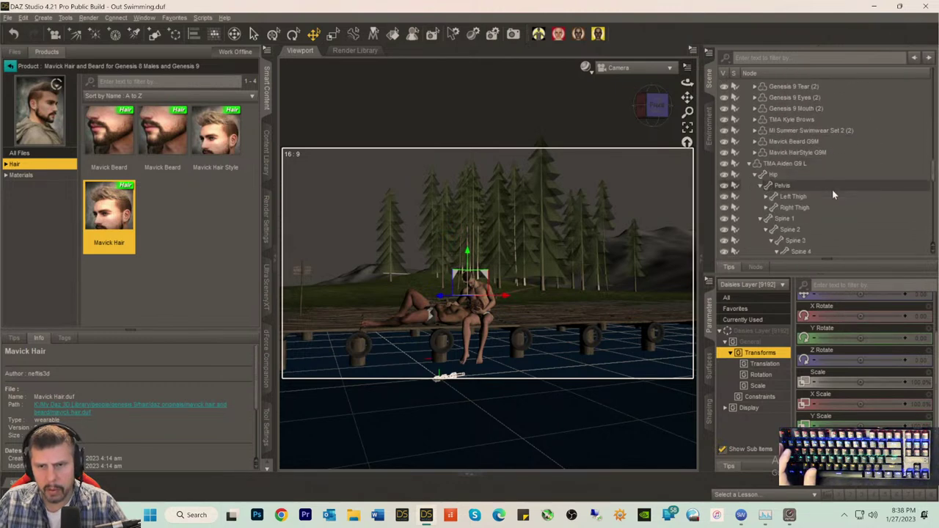
{"action": "left_click", "coordinate": [783, 155]}
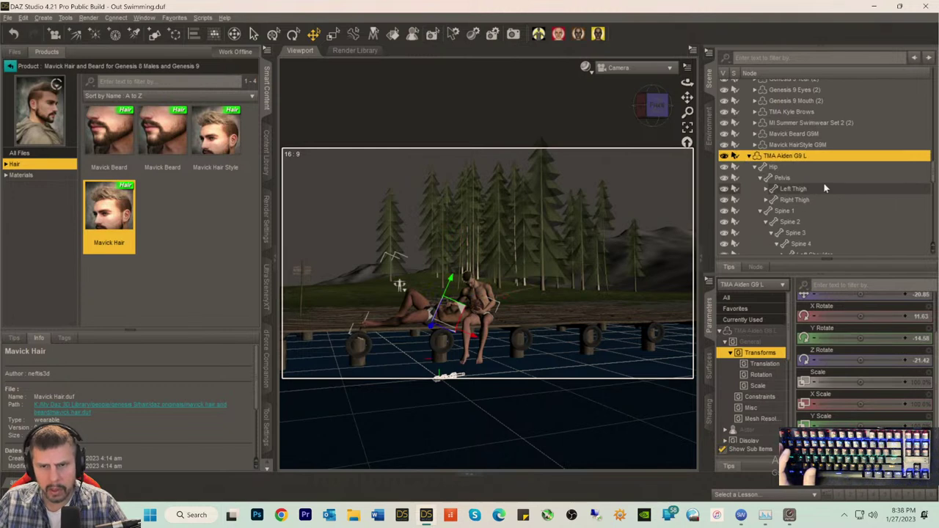
- Select the MI Summer Swimwear Set 2 item worn by TMA Aiden G9 L
{"action": "scroll", "coordinate": [823, 197], "scroll_direction": "down", "scroll_amount": 3}
{"action": "scroll", "coordinate": [823, 197], "scroll_direction": "down", "scroll_amount": 10}
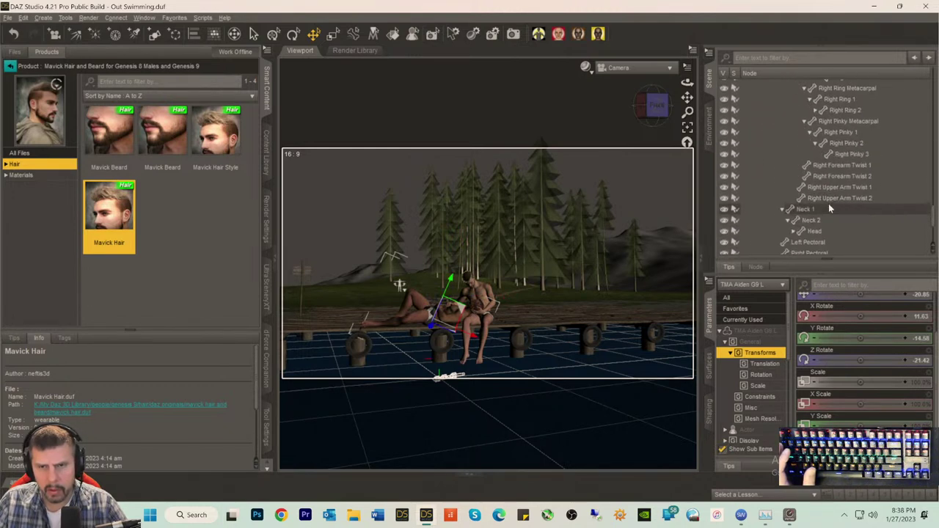
{"action": "scroll", "coordinate": [829, 207], "scroll_direction": "down", "scroll_amount": 2}
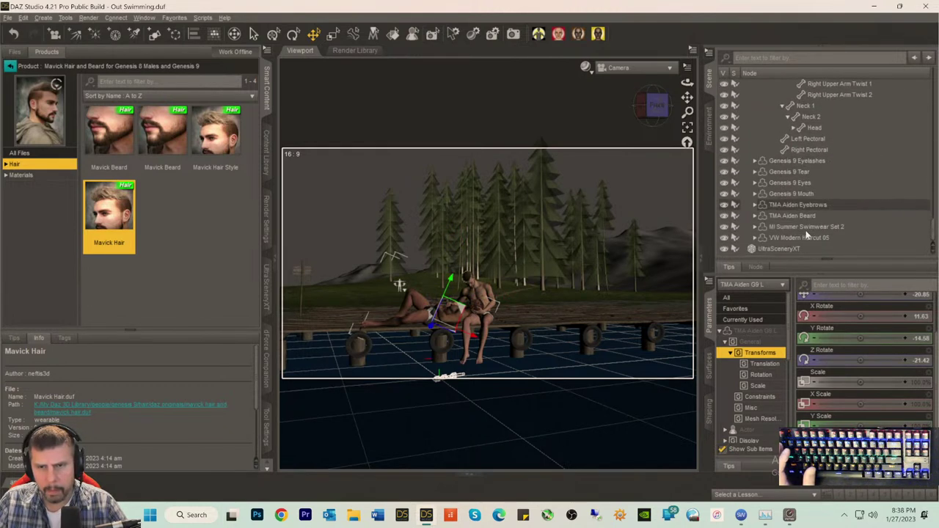
{"action": "left_click", "coordinate": [802, 227]}
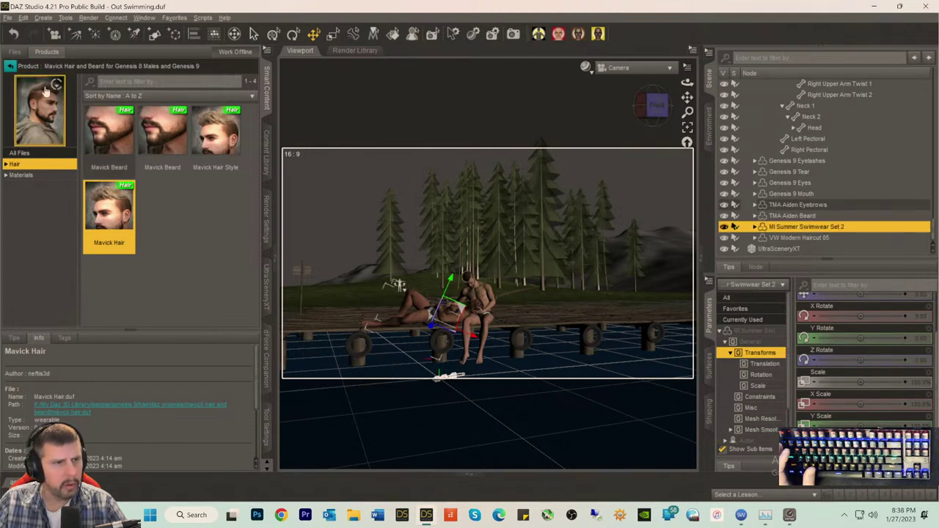
- Browse the Materials products filtered by context for the selected swimwear and look into Devilish Piercing for Genesis 8 and 81 Males
{"action": "left_click", "coordinate": [8, 66]}
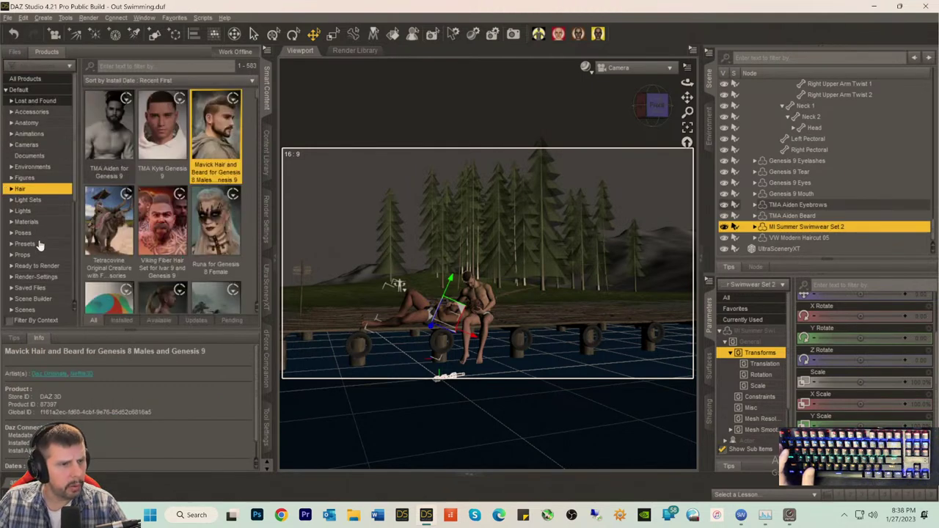
{"action": "left_click", "coordinate": [24, 223]}
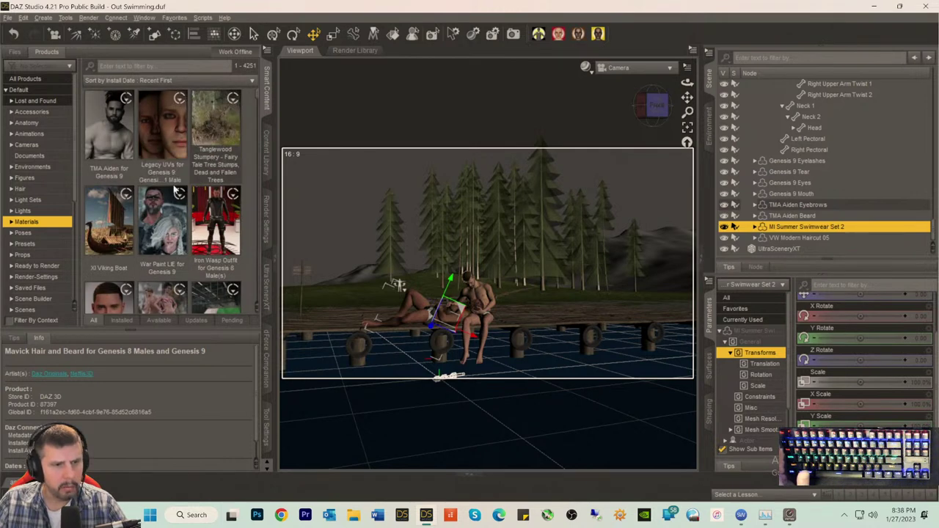
{"action": "left_click", "coordinate": [9, 320]}
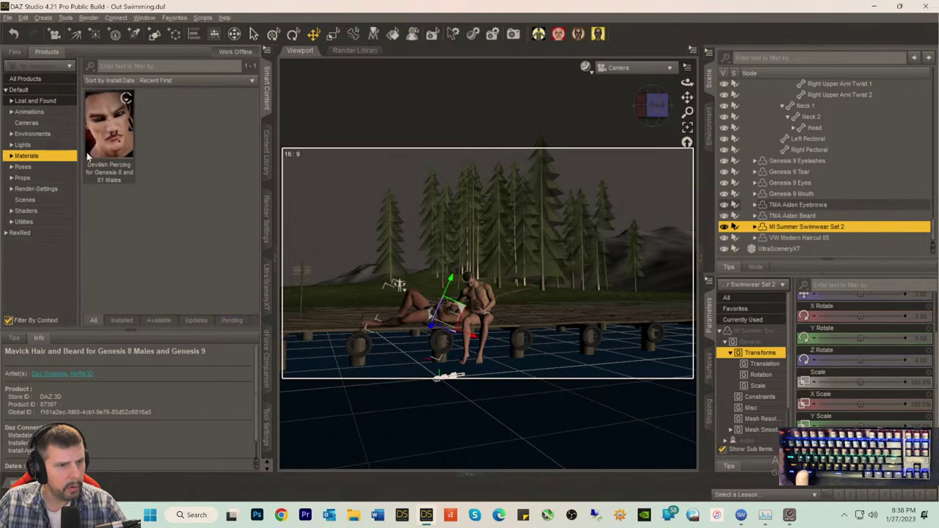
{"action": "double_click", "coordinate": [105, 149]}
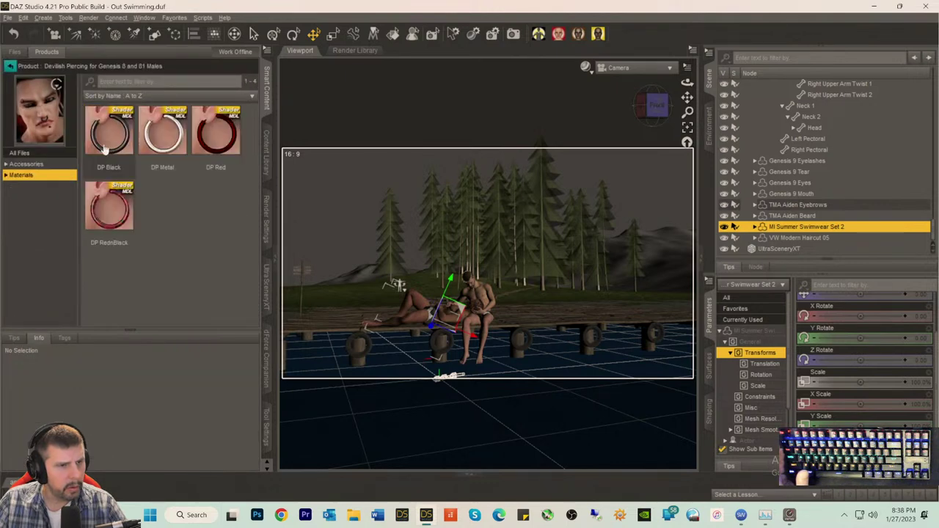
{"action": "left_click", "coordinate": [10, 68]}
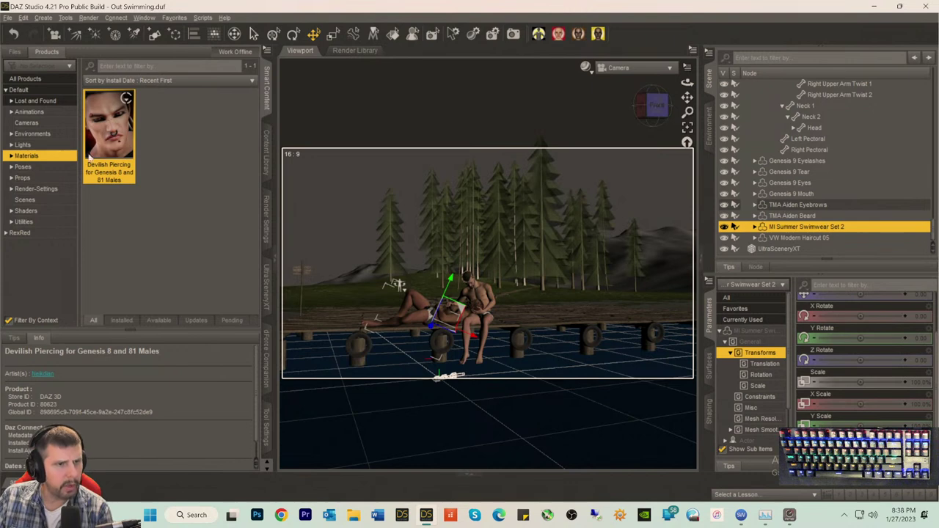
{"action": "mouse_move", "coordinate": [132, 146]}
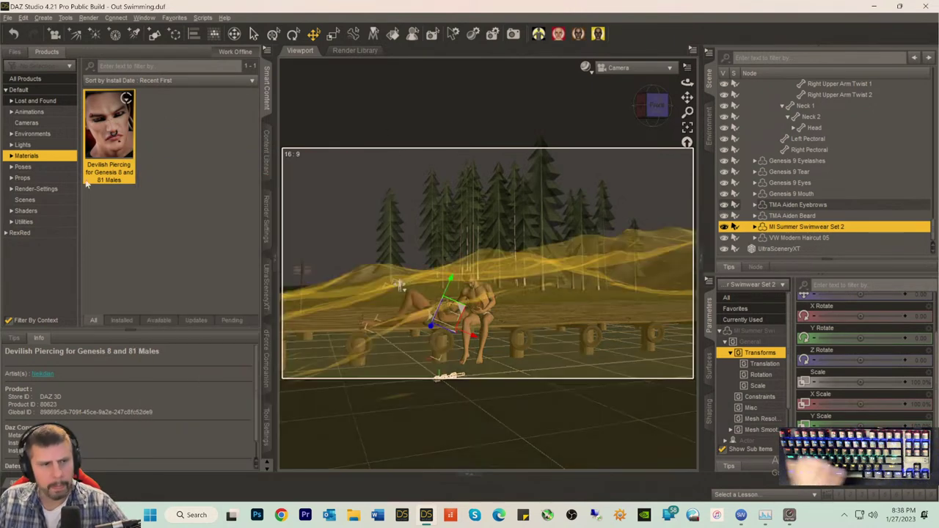
- Search the Materials products for "swim" with TMA Aiden G9 L selected and context filtering turned off
{"action": "left_click", "coordinate": [113, 67]}
{"action": "type", "text": "swim"}
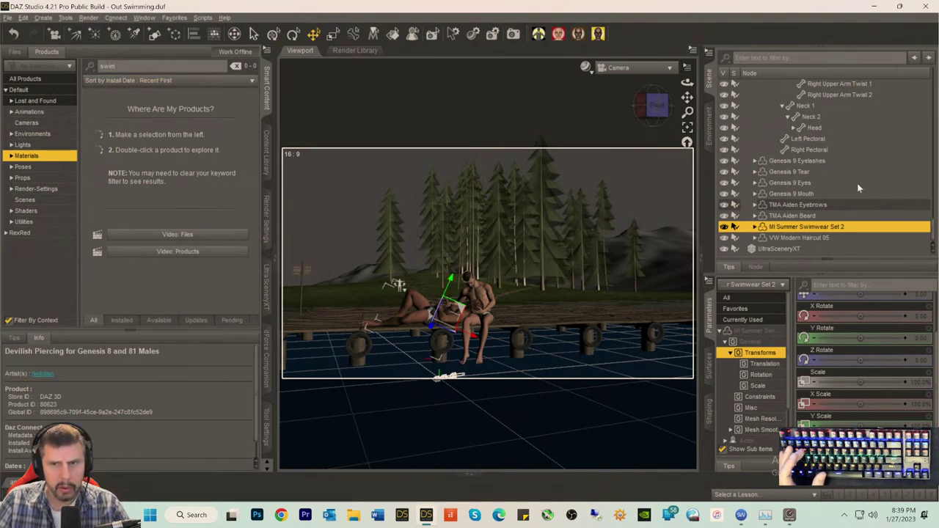
{"action": "scroll", "coordinate": [818, 174], "scroll_direction": "up", "scroll_amount": 5}
{"action": "scroll", "coordinate": [818, 174], "scroll_direction": "up", "scroll_amount": 10}
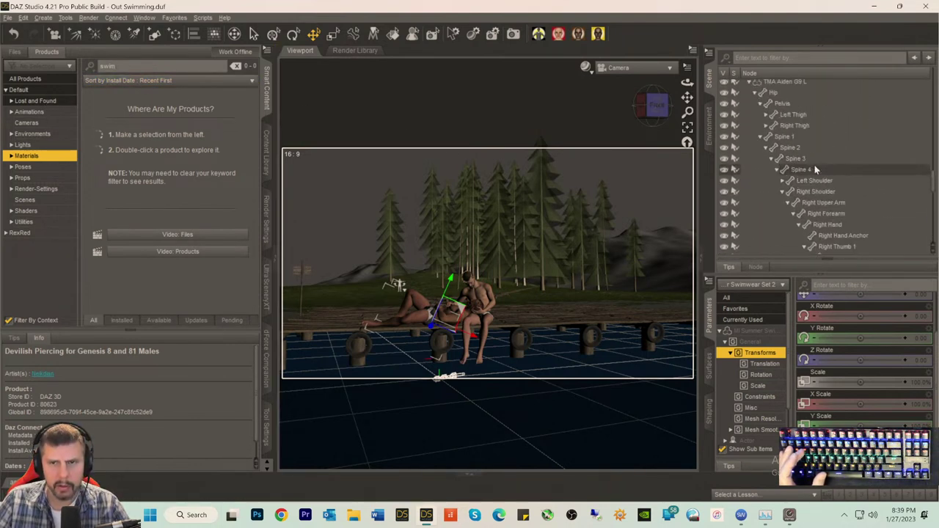
{"action": "left_click", "coordinate": [779, 118]}
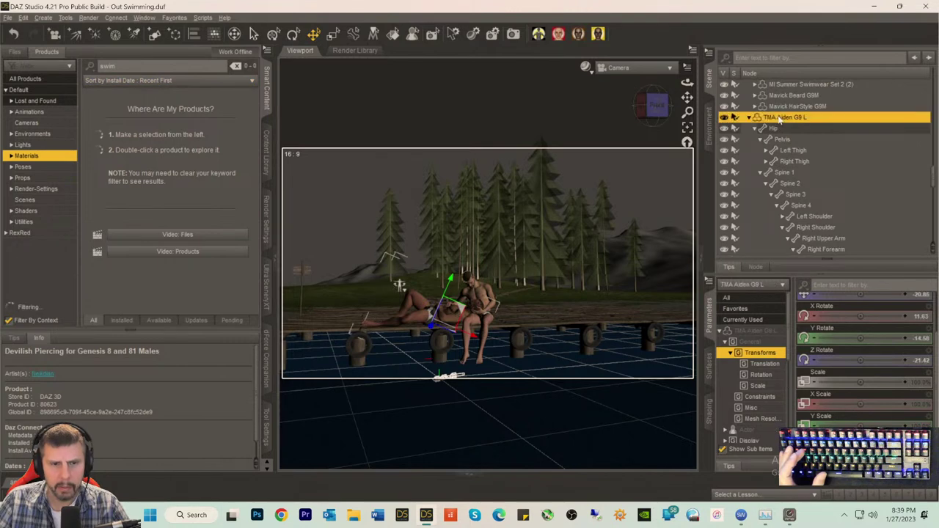
{"action": "left_click", "coordinate": [8, 321]}
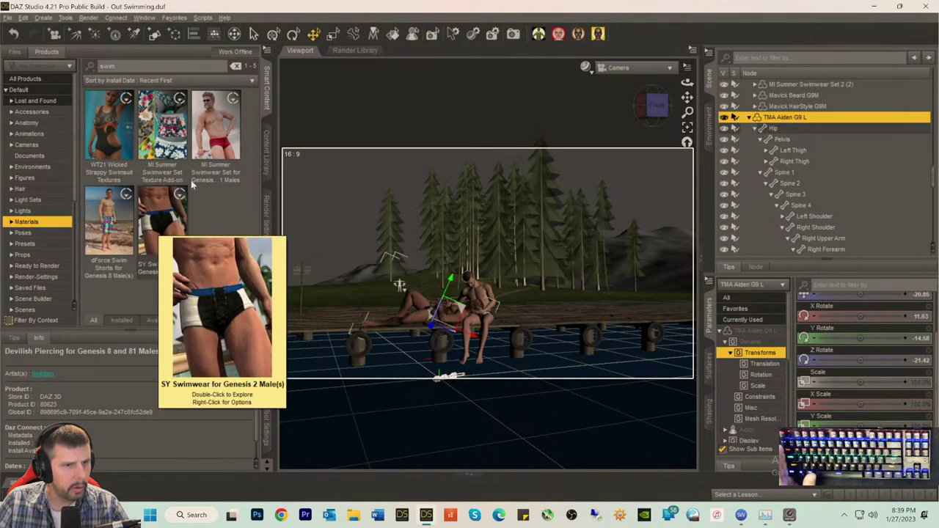
- Open the SY Swimwear for Genesis 2 Male(s) product, look through its materials and show its Wardrobe items
{"action": "mouse_move", "coordinate": [220, 149]}
{"action": "double_click", "coordinate": [163, 220]}
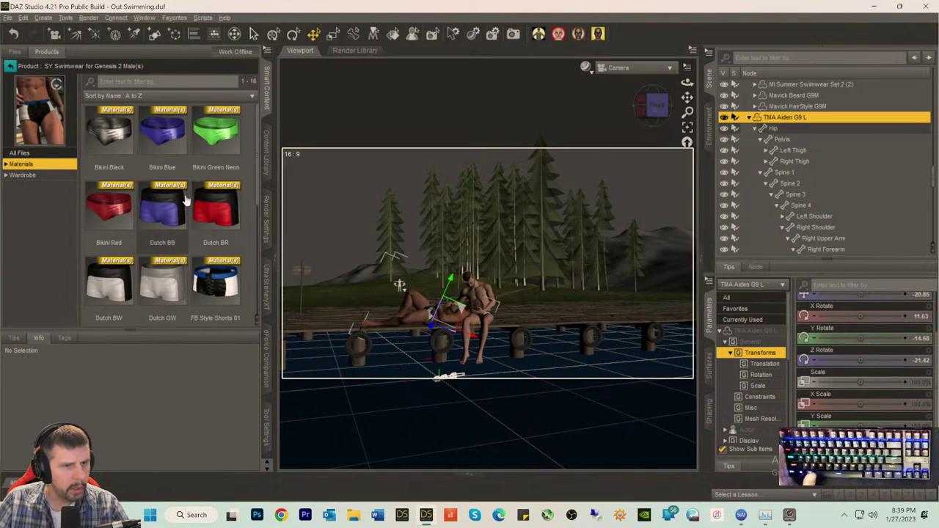
{"action": "scroll", "coordinate": [204, 279], "scroll_direction": "down", "scroll_amount": 5}
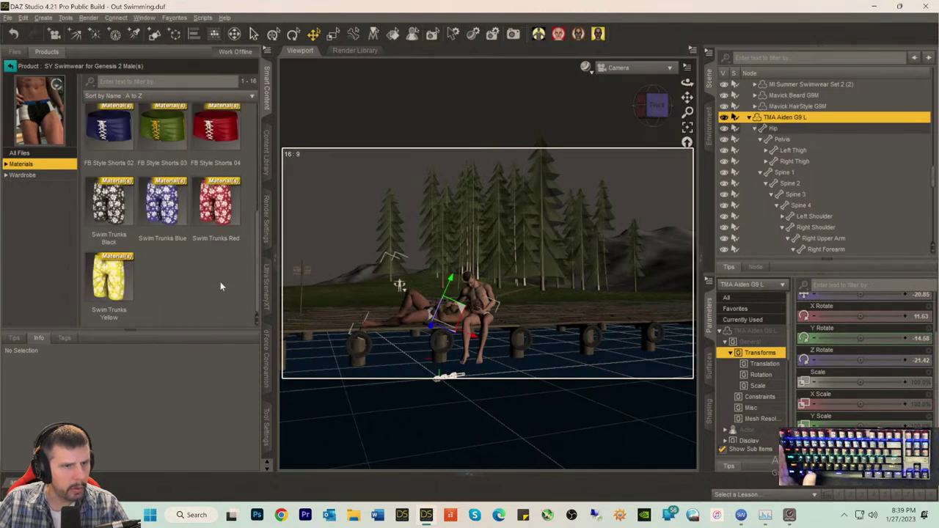
{"action": "scroll", "coordinate": [177, 275], "scroll_direction": "up", "scroll_amount": 5}
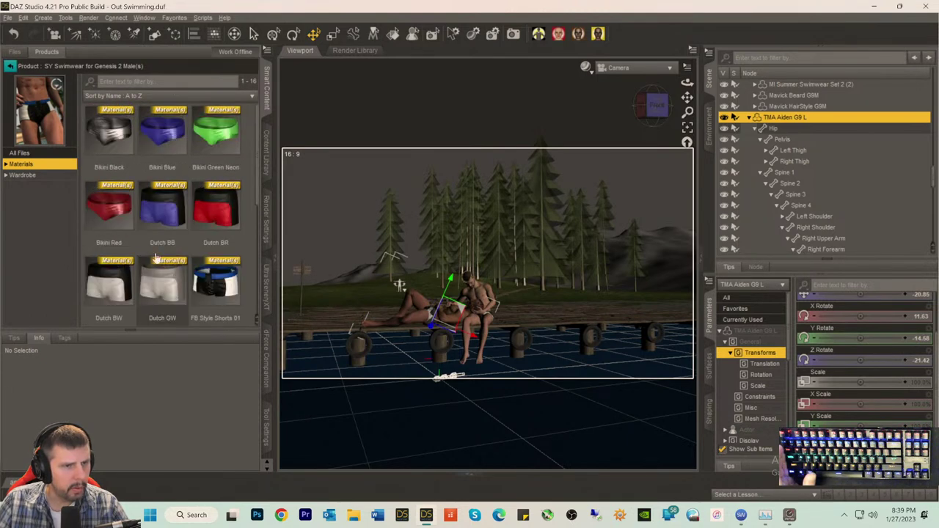
{"action": "left_click", "coordinate": [21, 175]}
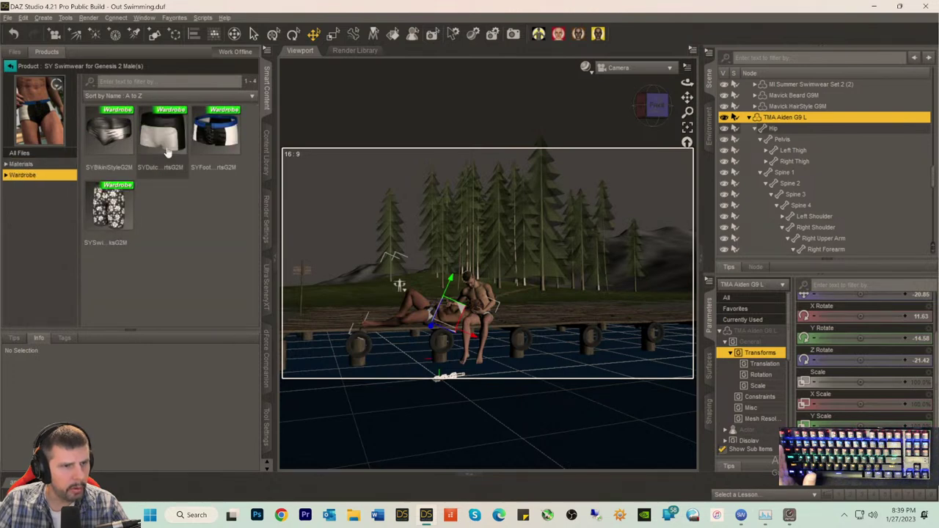
- Load SYFootballStyleShortsG2M onto TMA Aiden G9 L, auto-fitting it from Genesis 2 Male with the Bodysuit Tight Template
{"action": "left_click", "coordinate": [219, 143]}
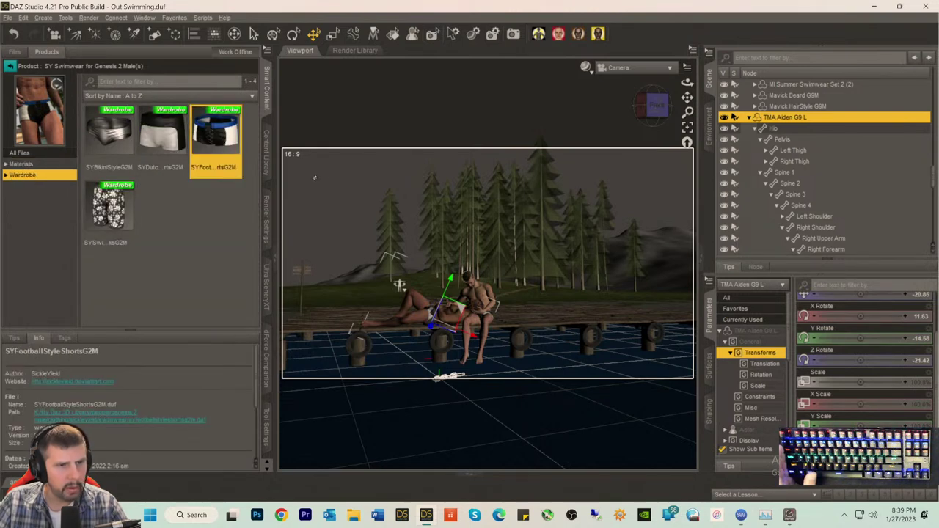
{"action": "double_click", "coordinate": [227, 136]}
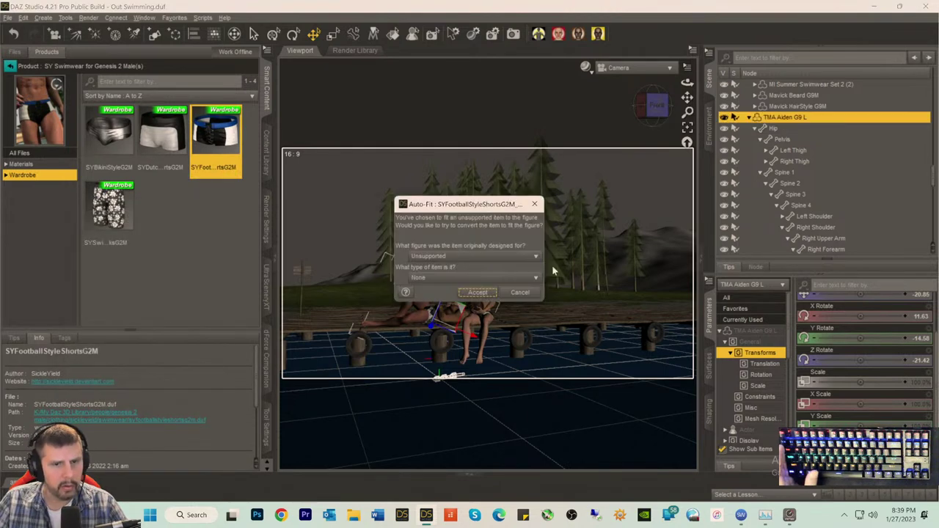
{"action": "left_click", "coordinate": [440, 256]}
{"action": "left_click", "coordinate": [438, 324]}
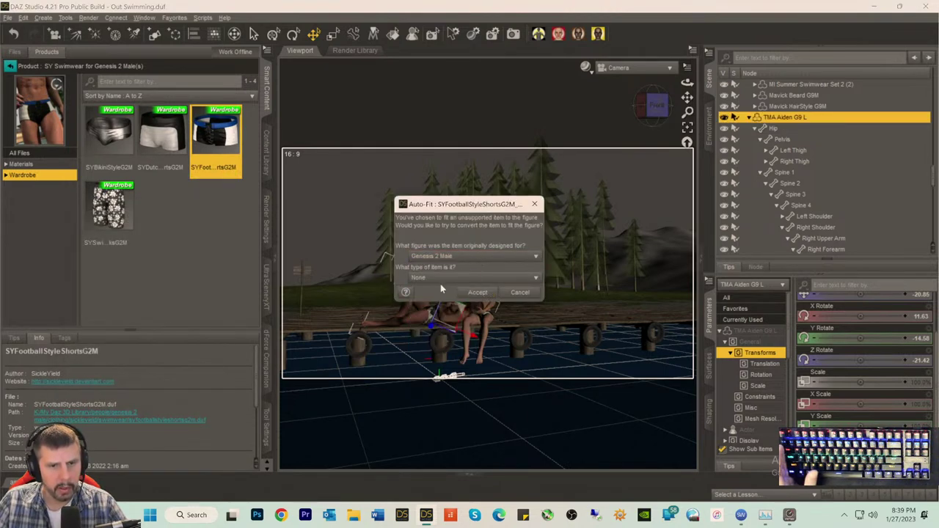
{"action": "left_click", "coordinate": [440, 278]}
{"action": "mouse_move", "coordinate": [431, 303]}
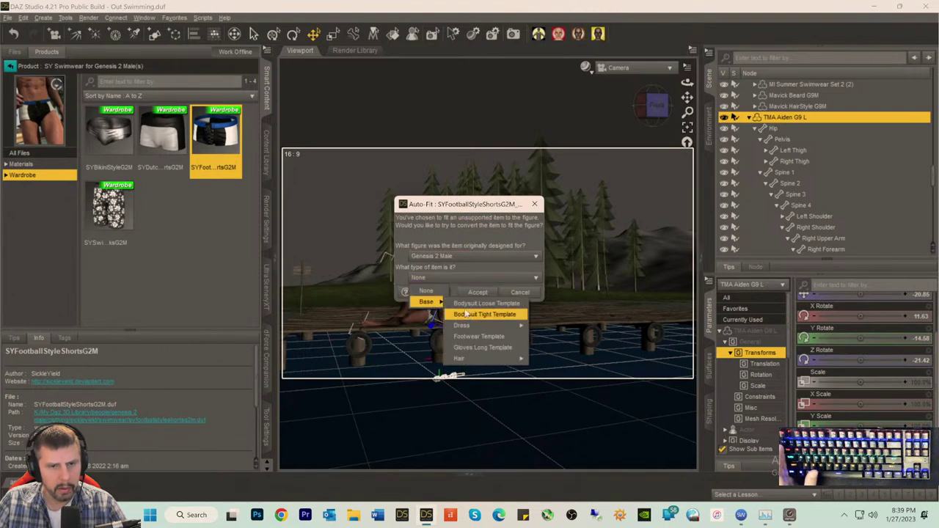
{"action": "left_click", "coordinate": [484, 314]}
{"action": "left_click", "coordinate": [480, 293]}
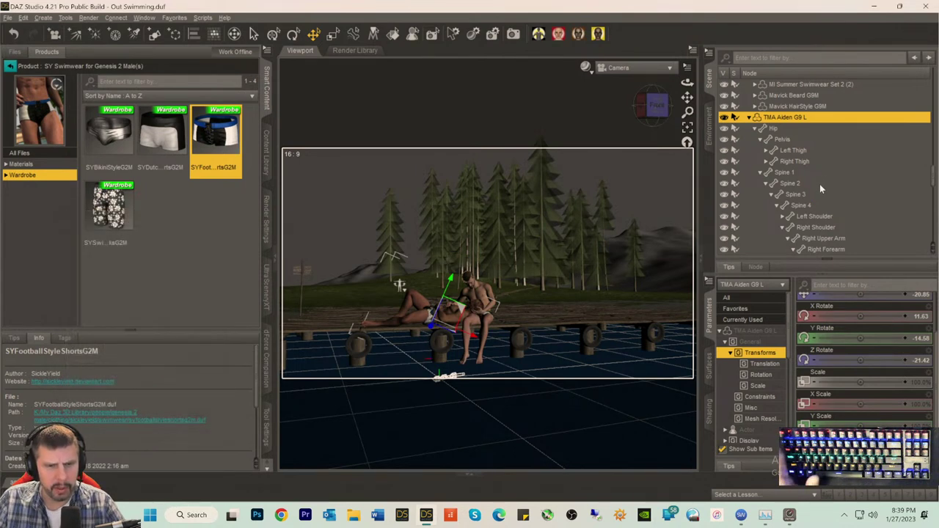
- Delete the MI Summer Swimwear Set 2 item from TMA Aiden G9 L and save the scene
{"action": "scroll", "coordinate": [816, 193], "scroll_direction": "down", "scroll_amount": 10}
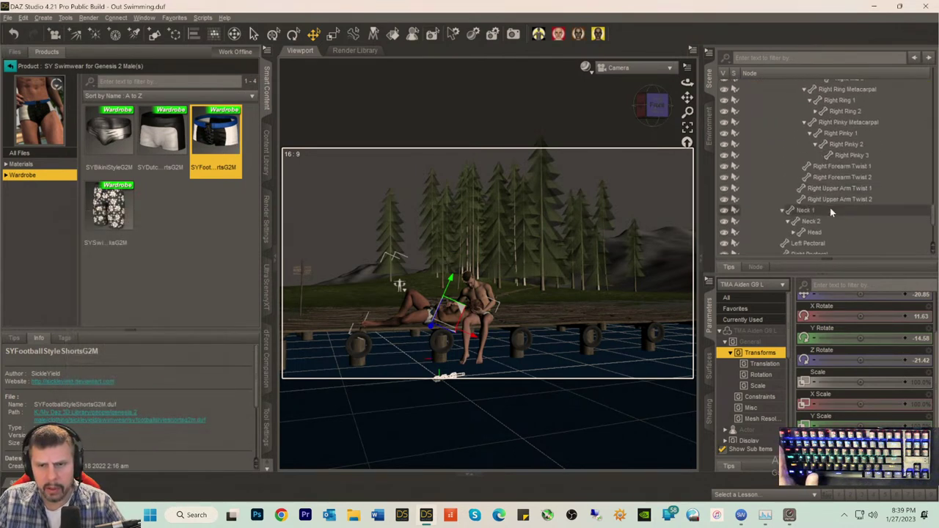
{"action": "scroll", "coordinate": [830, 213], "scroll_direction": "down", "scroll_amount": 1}
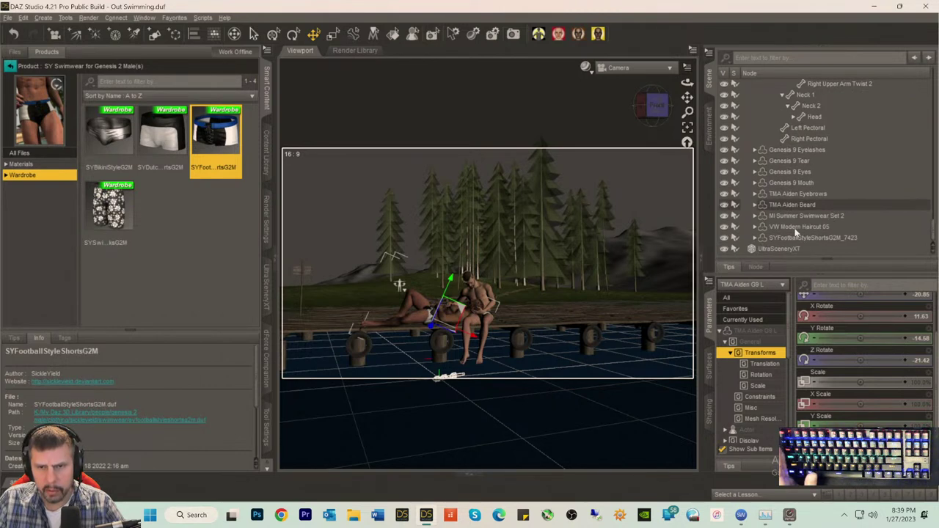
{"action": "left_click", "coordinate": [796, 231]}
{"action": "left_click", "coordinate": [799, 216]}
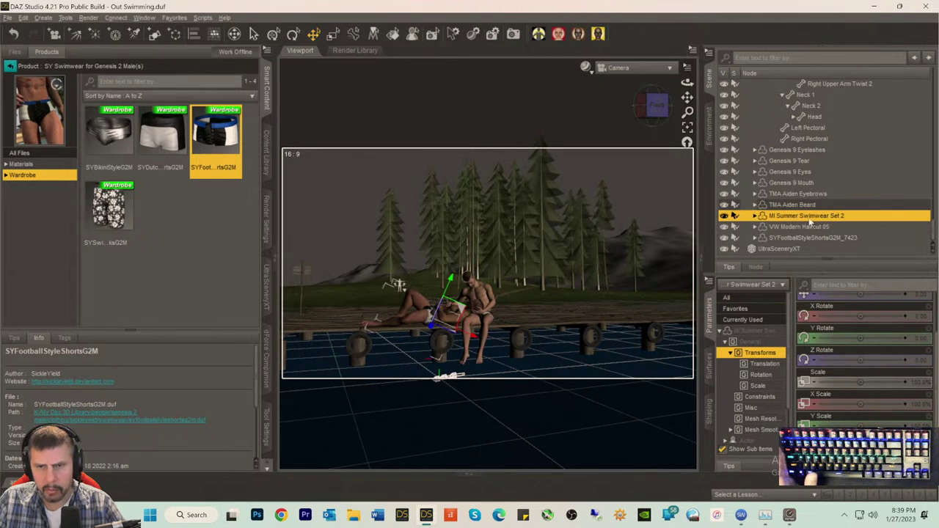
{"action": "key", "text": "Delete"}
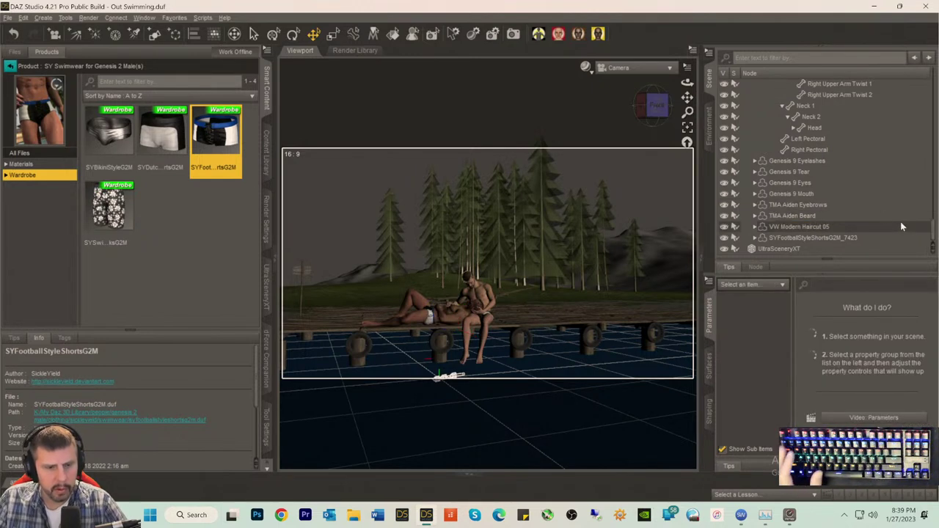
{"action": "key", "text": "ctrl+s"}
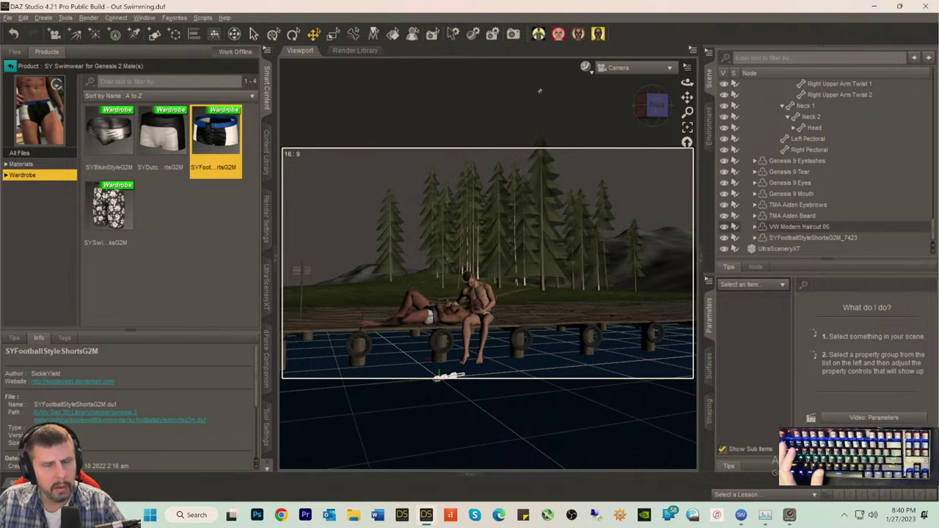
- Inspect both men's swimwear up close in Perspective View, return to the Camera view and save the scene
{"action": "left_click", "coordinate": [620, 69]}
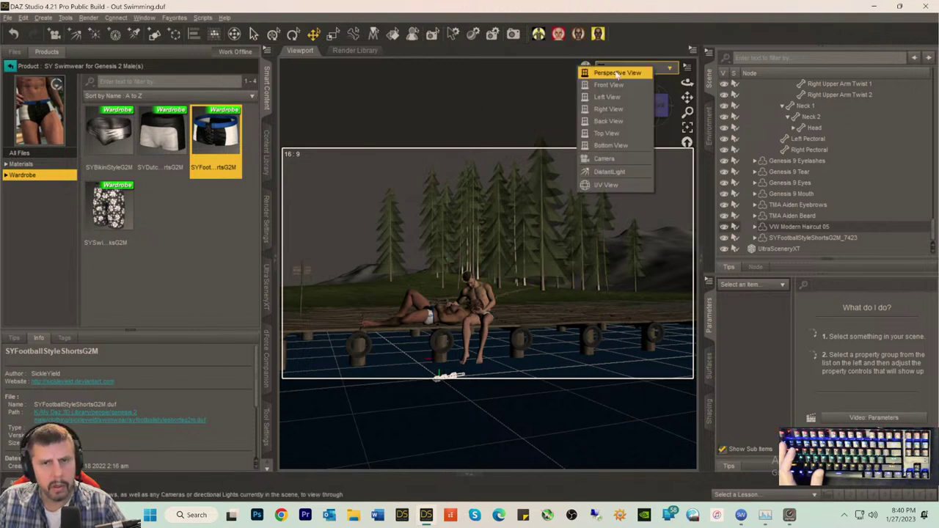
{"action": "left_click", "coordinate": [623, 78]}
{"action": "mouse_move", "coordinate": [687, 97]}
{"action": "left_mouse_down"}
{"action": "mouse_move", "coordinate": [654, 107]}
{"action": "mouse_move", "coordinate": [687, 97]}
{"action": "left_mouse_up"}
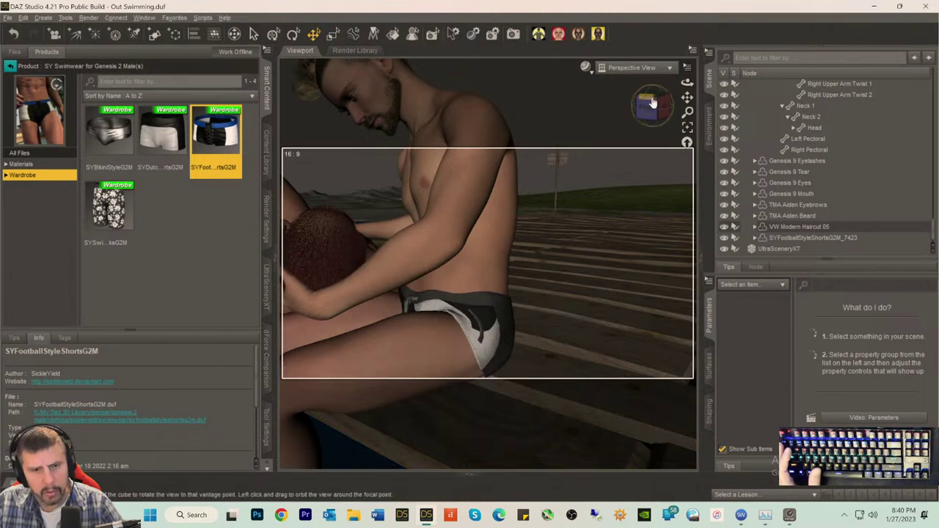
{"action": "left_click_drag", "start_coordinate": [649, 105], "coordinate": [633, 106]}
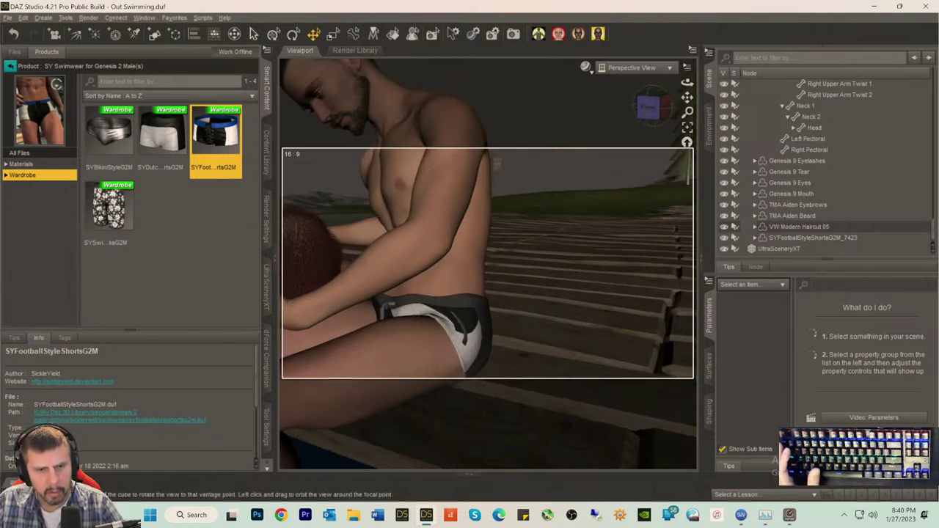
{"action": "mouse_move", "coordinate": [687, 97]}
{"action": "left_mouse_down"}
{"action": "mouse_move", "coordinate": [653, 111]}
{"action": "mouse_move", "coordinate": [675, 99]}
{"action": "left_mouse_up"}
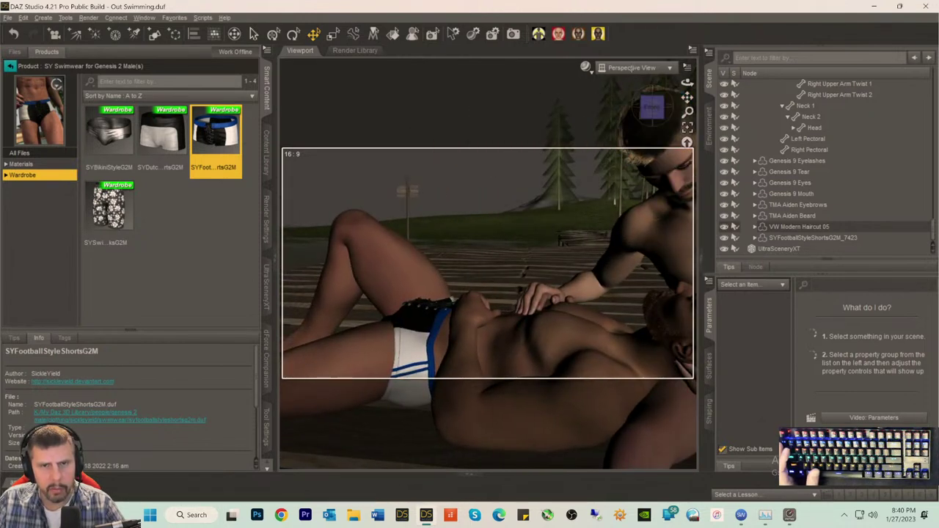
{"action": "left_click", "coordinate": [630, 68]}
{"action": "left_click", "coordinate": [608, 159]}
{"action": "key", "text": "ctrl+s"}
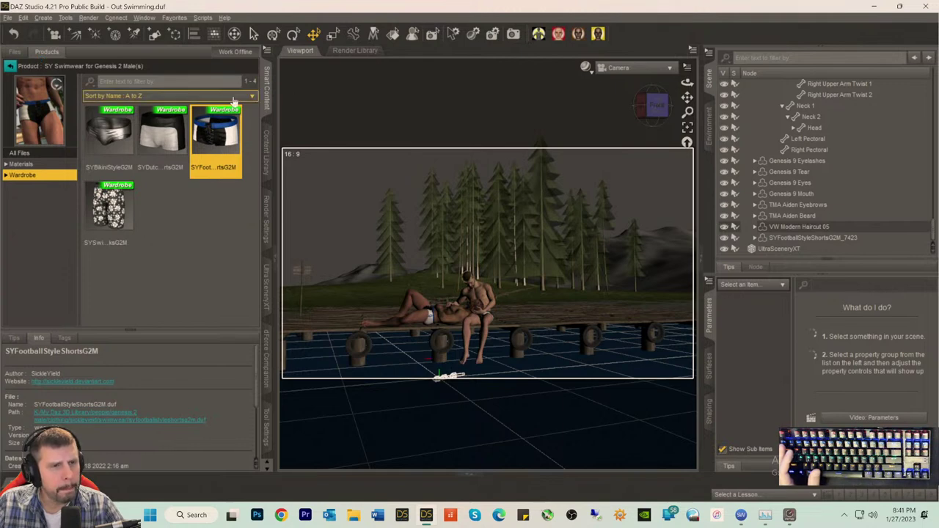
- Return to the product list and replace the swimwear search with "vdb"
{"action": "left_click", "coordinate": [10, 66]}
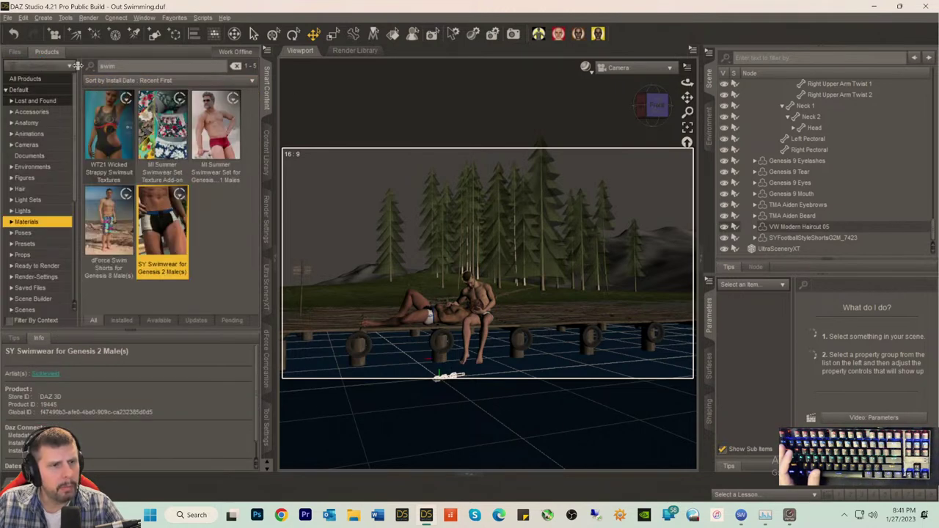
{"action": "key", "text": "ctrl+a"}
{"action": "key", "text": "BackSpace"}
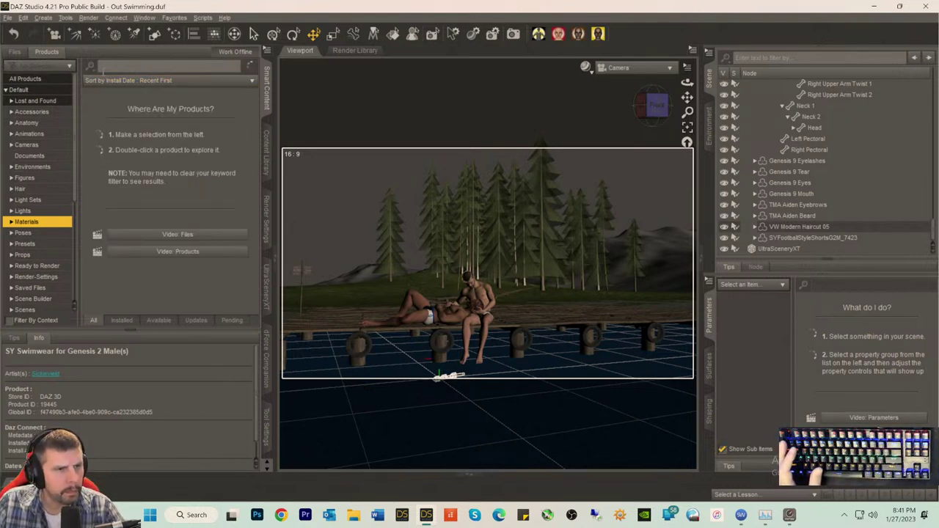
{"action": "type", "text": "ysd"}
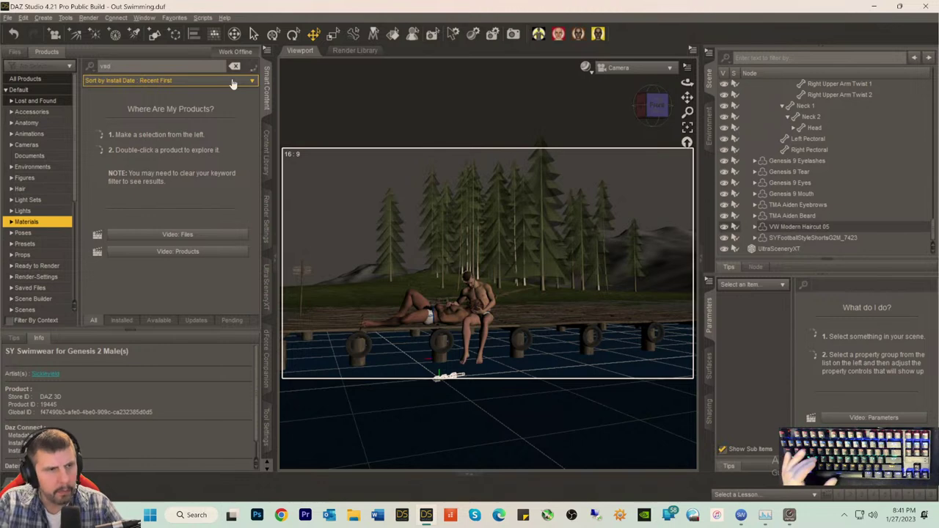
{"action": "type", "text": "db"}
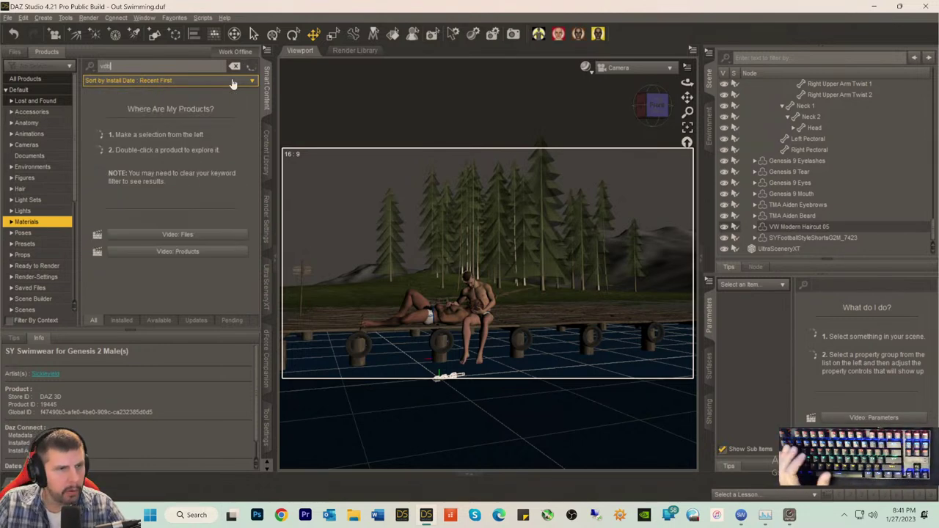
- Open the SY Real Fog Iray VDB product and load its SYRF Fog Spindly prop into the scene
{"action": "double_click", "coordinate": [147, 125]}
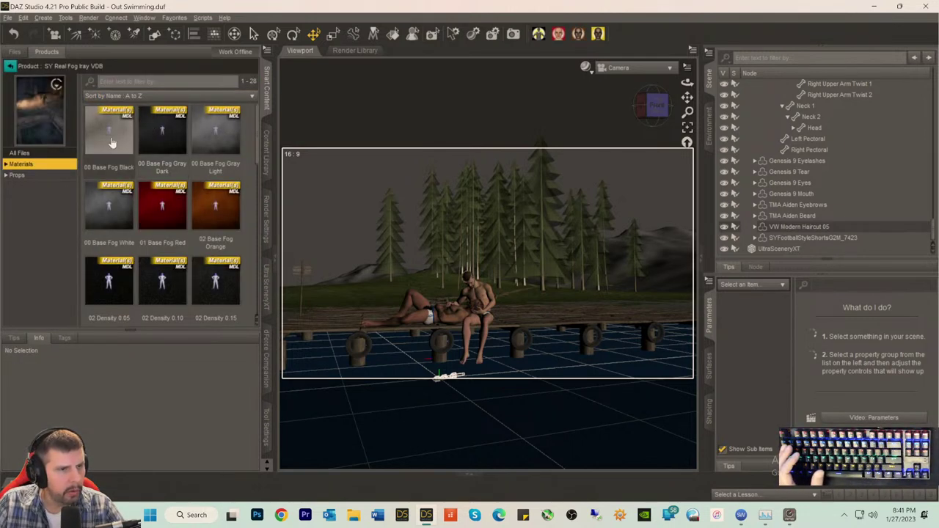
{"action": "left_click", "coordinate": [18, 174]}
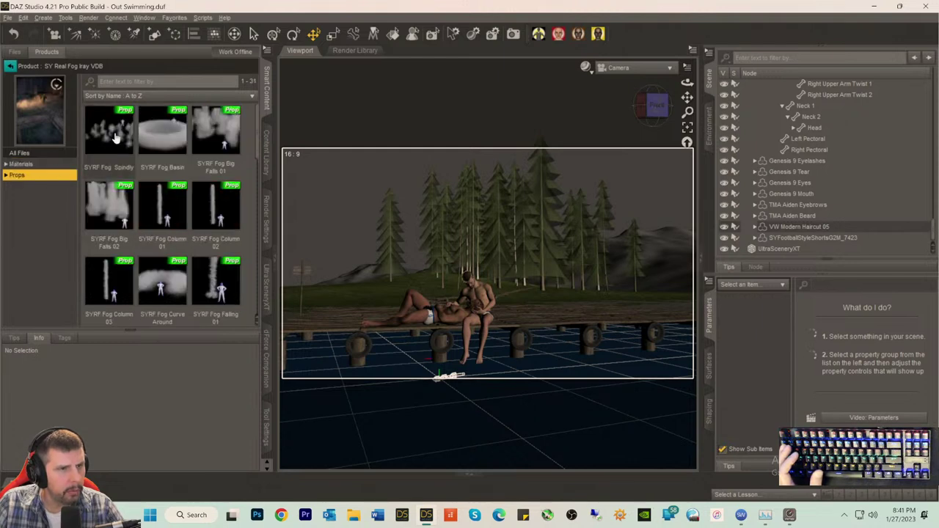
{"action": "left_click", "coordinate": [112, 136]}
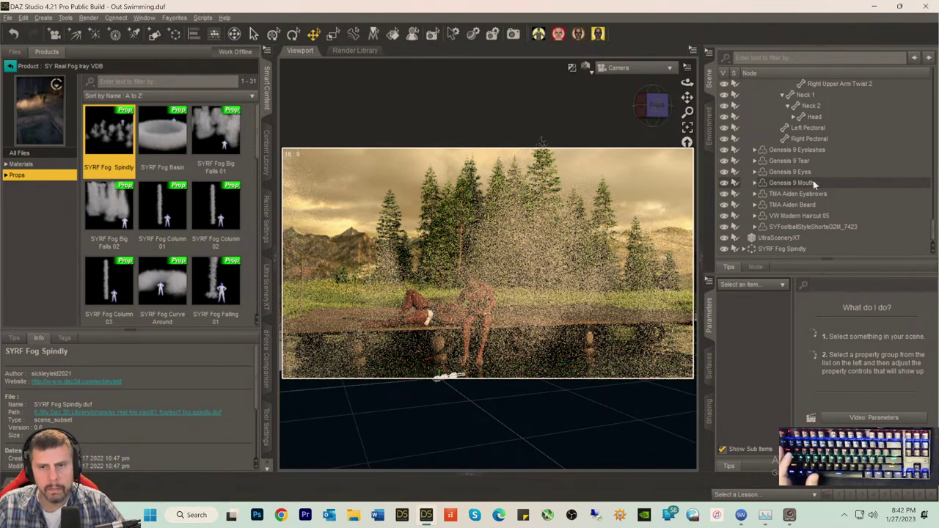
- Expand SYRF Fog Spindly and its SYRF Fog Placer Square 09, and select the SYRF Invisible Smoke Cube
{"action": "left_click", "coordinate": [745, 252]}
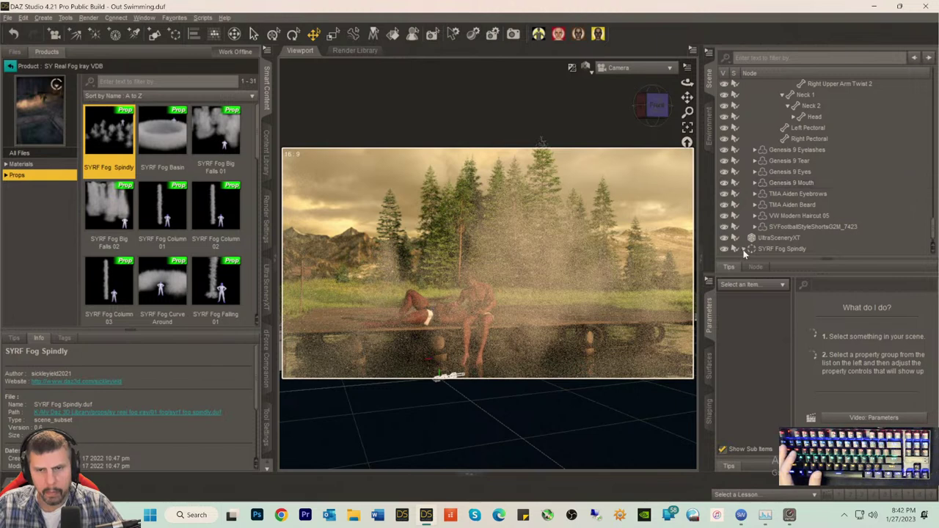
{"action": "scroll", "coordinate": [794, 230], "scroll_direction": "down", "scroll_amount": 1}
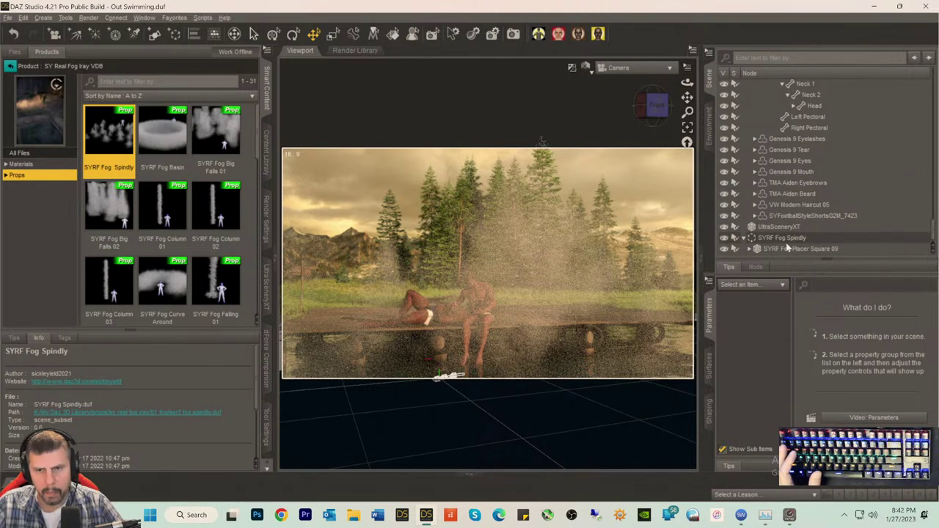
{"action": "left_click", "coordinate": [749, 249]}
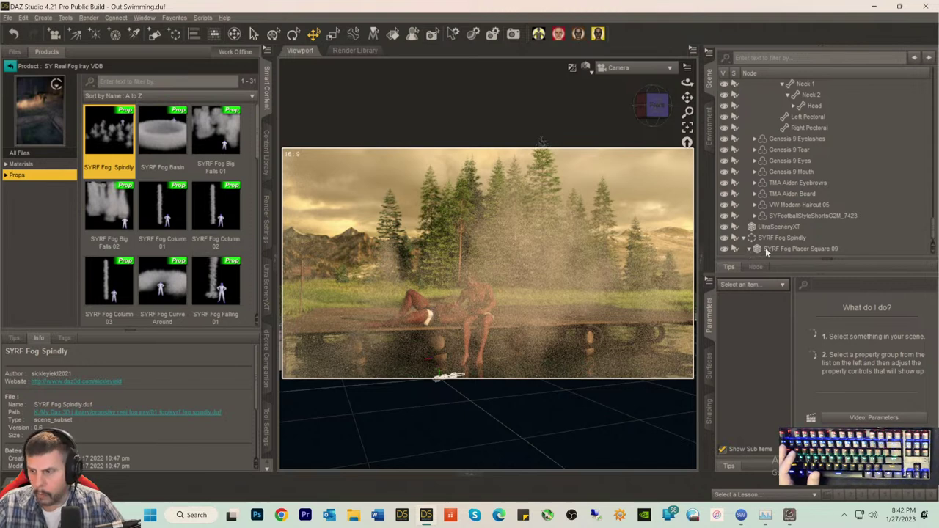
{"action": "scroll", "coordinate": [766, 252], "scroll_direction": "down", "scroll_amount": 1}
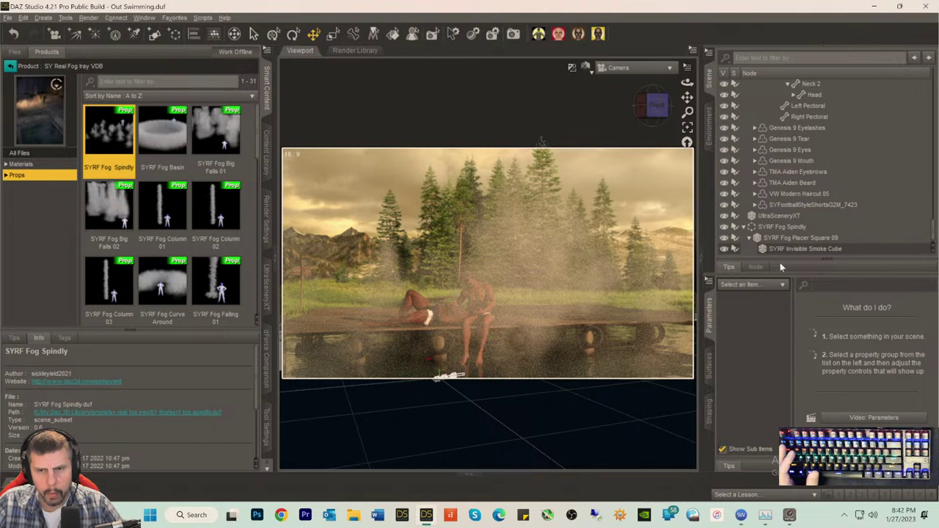
{"action": "left_click", "coordinate": [766, 248]}
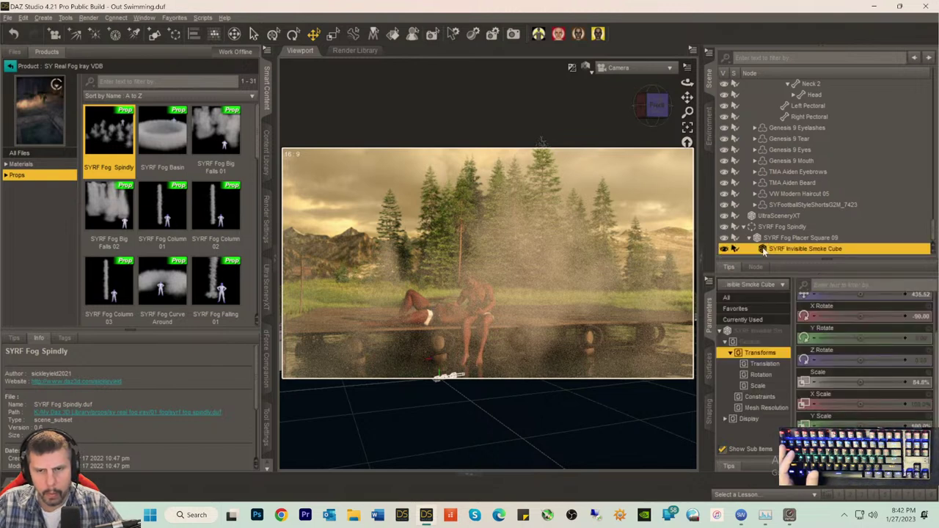
- Set the Density Multiplier of the SYRF Invisible Smoke Cube's surface to 1.00
{"action": "left_click", "coordinate": [709, 367]}
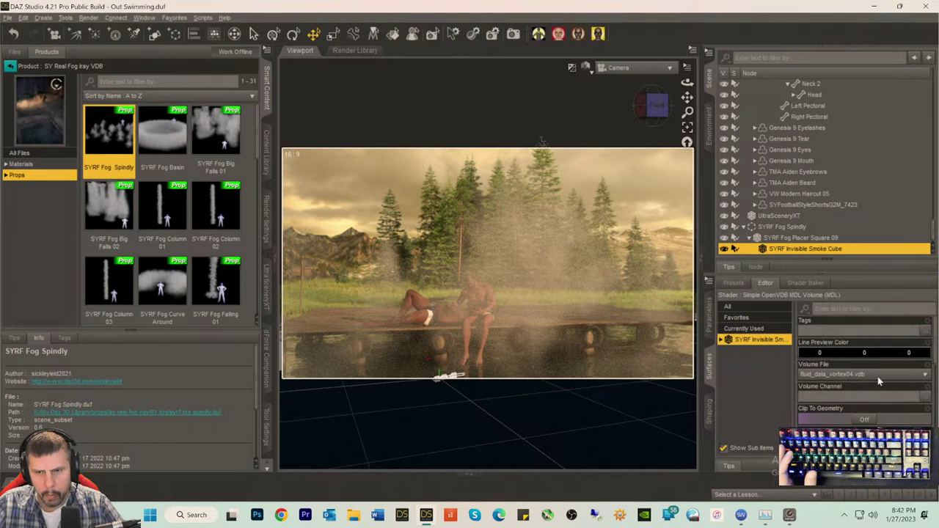
{"action": "scroll", "coordinate": [884, 392], "scroll_direction": "down", "scroll_amount": 2}
{"action": "scroll", "coordinate": [884, 391], "scroll_direction": "down", "scroll_amount": 4}
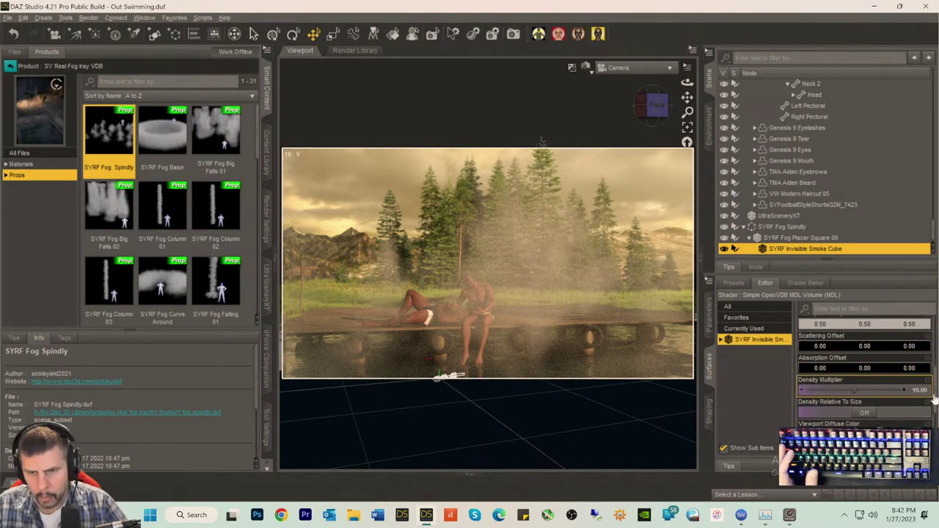
{"action": "left_click", "coordinate": [920, 390]}
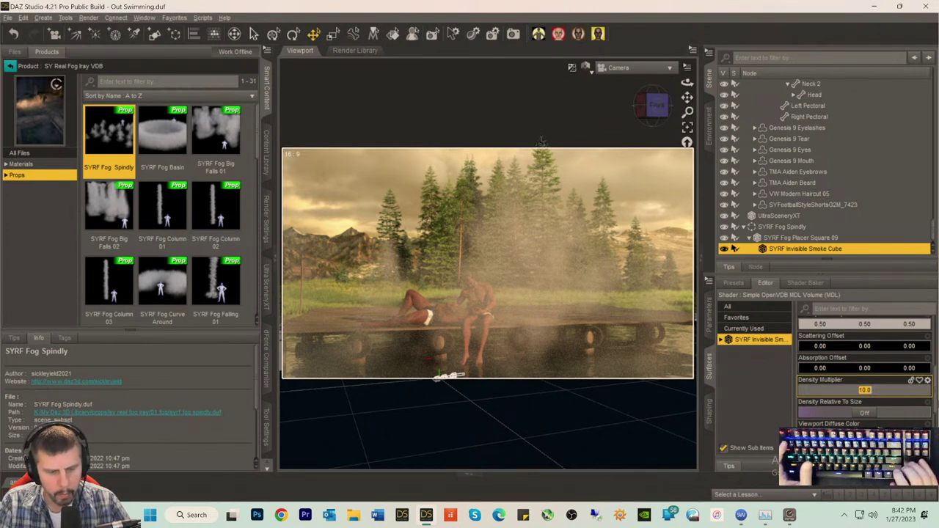
{"action": "key", "text": "Return"}
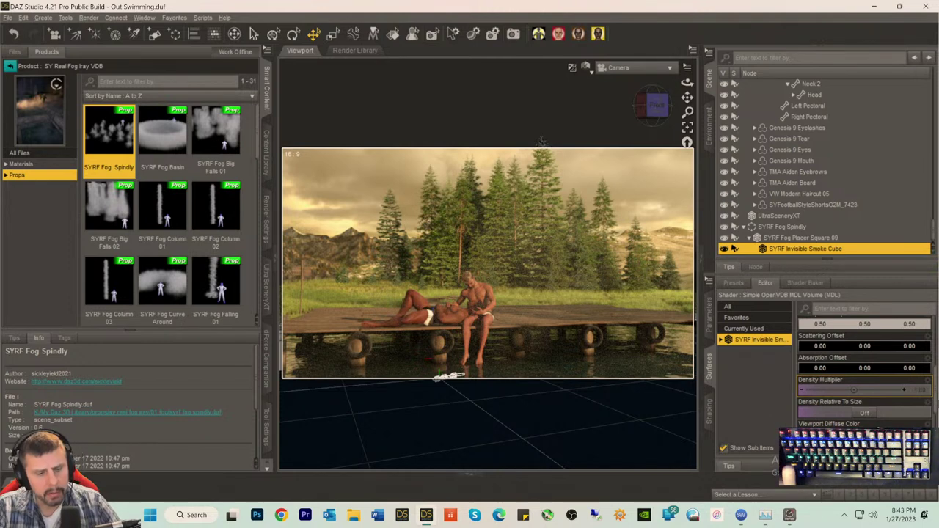
- Save the scene, and choose a pale yellow in the colour picker for the SYRF Invisible Smoke Cube's surface
{"action": "key", "text": "ctrl+s"}
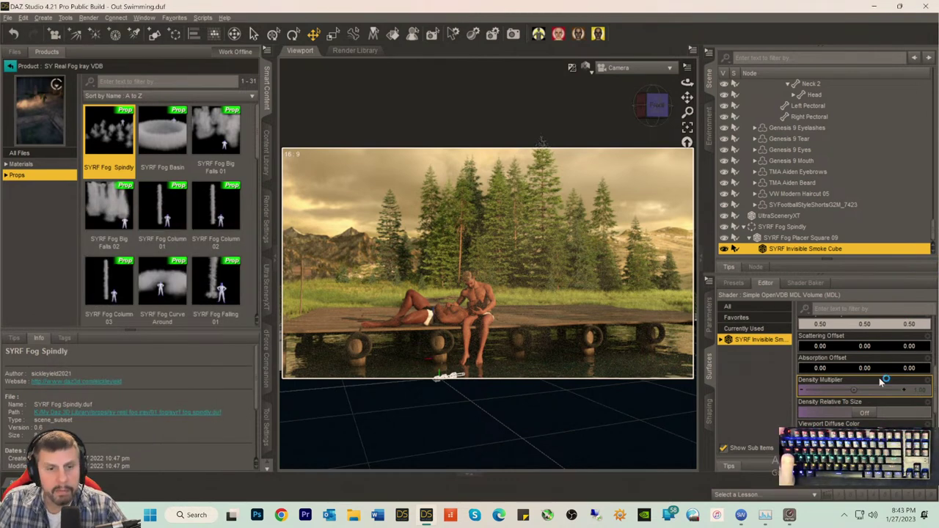
{"action": "scroll", "coordinate": [904, 323], "scroll_direction": "up", "scroll_amount": 1}
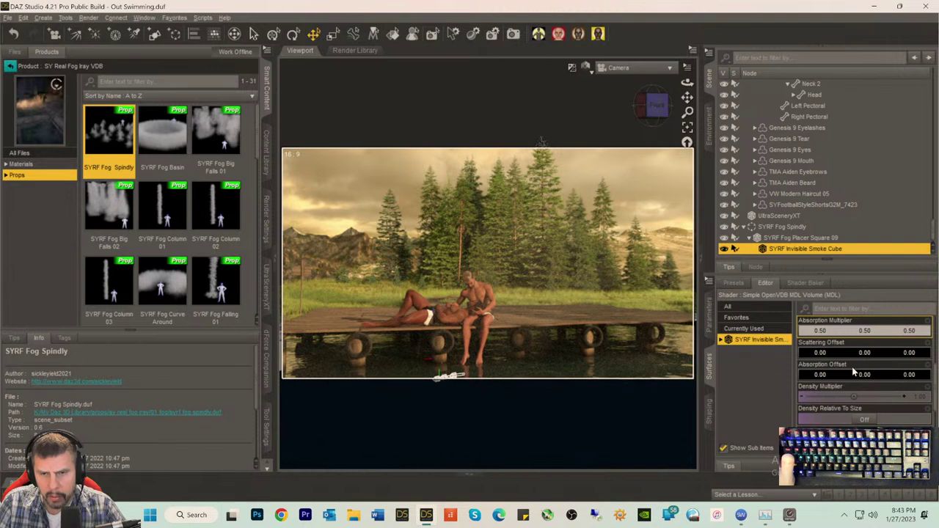
{"action": "scroll", "coordinate": [857, 350], "scroll_direction": "up", "scroll_amount": 3}
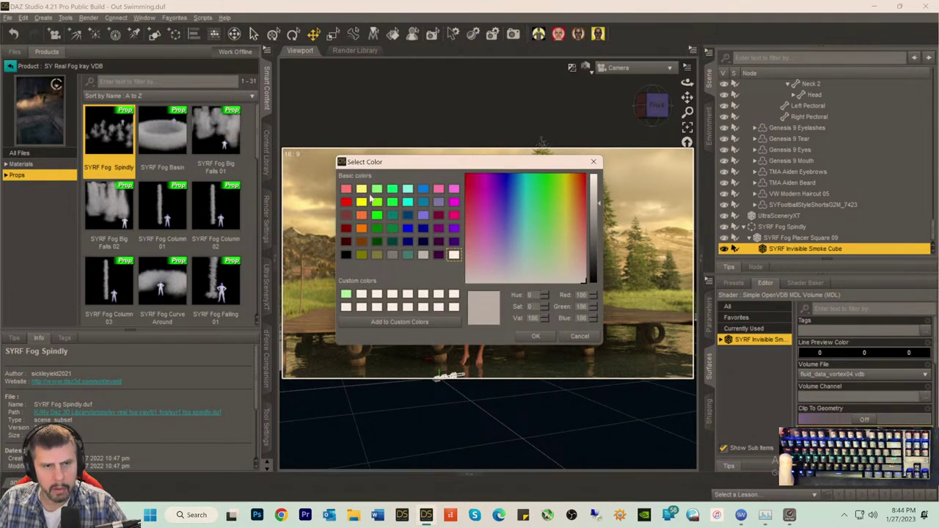
{"action": "left_click", "coordinate": [361, 189]}
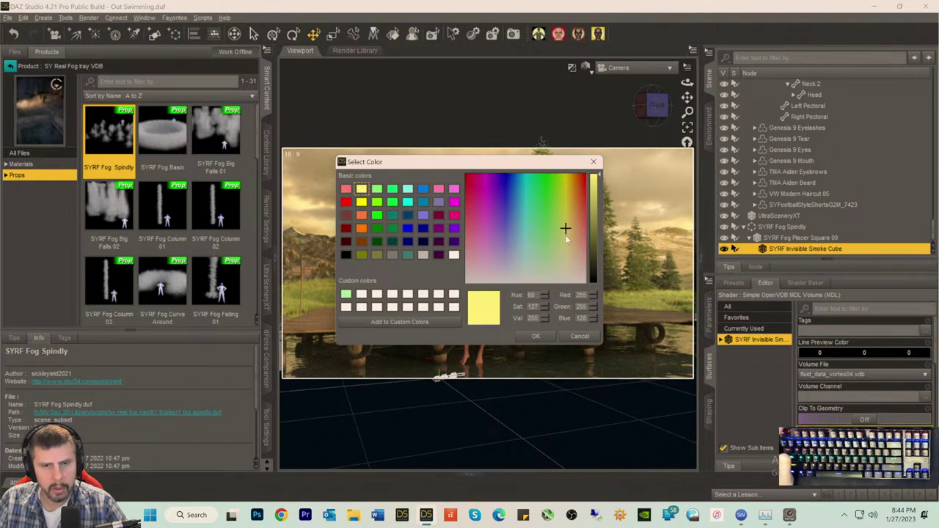
{"action": "left_click", "coordinate": [564, 245]}
{"action": "left_click", "coordinate": [536, 337]}
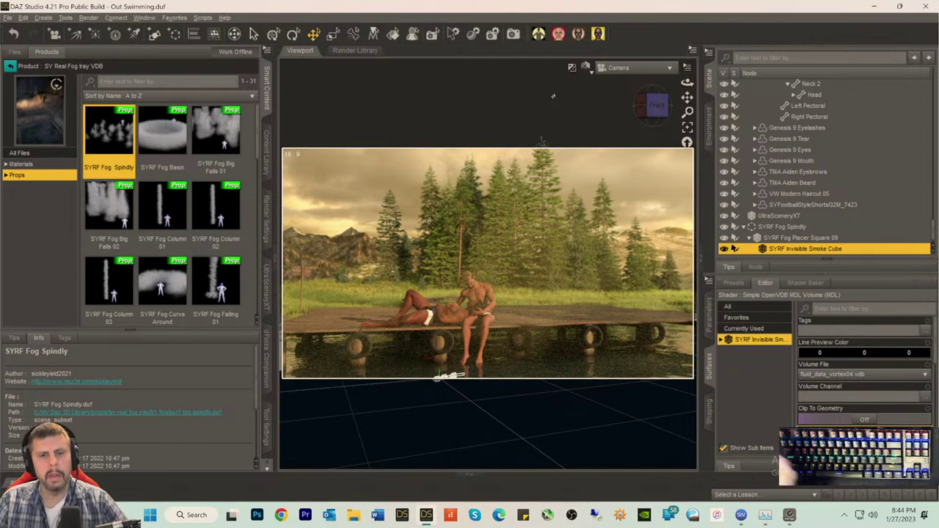
- Set the Density Multiplier of the SYRF Invisible Smoke Cube's surface to 0.30 and save the scene
{"action": "left_click", "coordinate": [859, 376]}
{"action": "scroll", "coordinate": [898, 401], "scroll_direction": "down", "scroll_amount": 3}
{"action": "scroll", "coordinate": [895, 400], "scroll_direction": "down", "scroll_amount": 3}
{"action": "scroll", "coordinate": [892, 396], "scroll_direction": "down", "scroll_amount": 4}
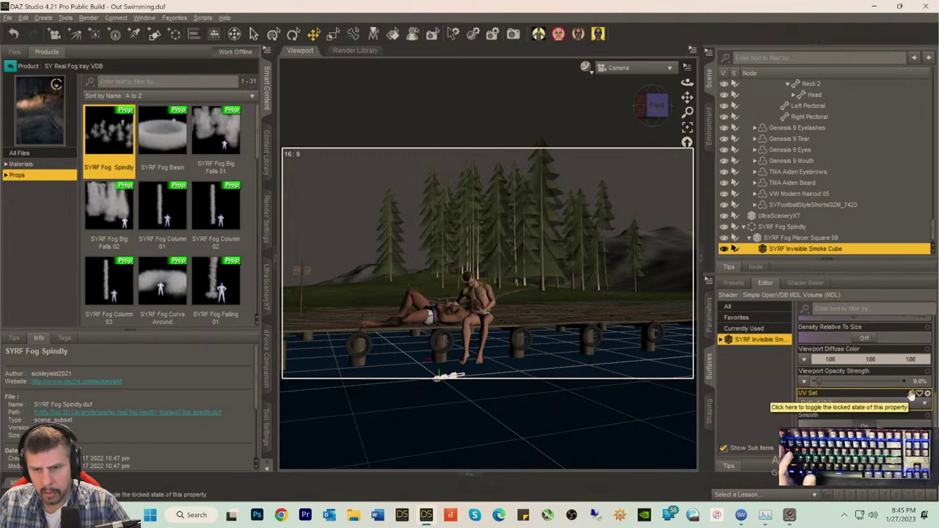
{"action": "scroll", "coordinate": [909, 395], "scroll_direction": "up", "scroll_amount": 3}
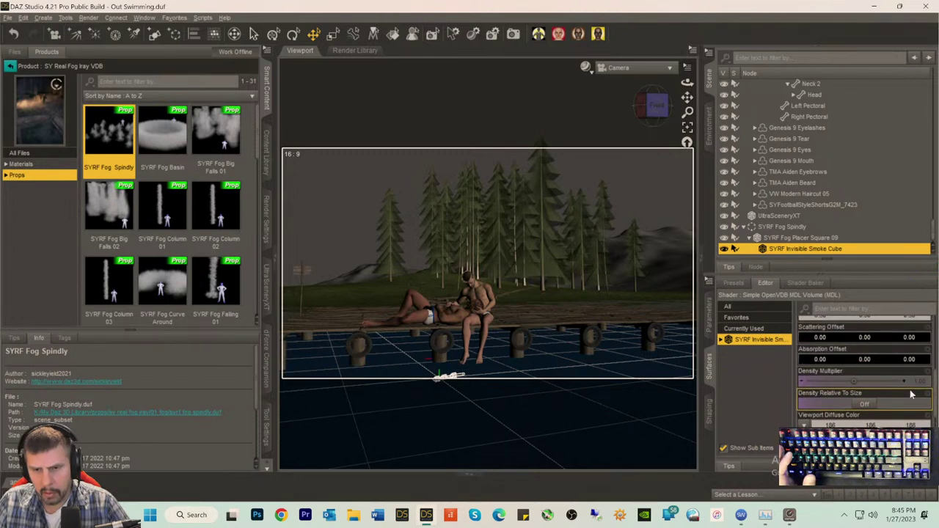
{"action": "left_click", "coordinate": [919, 382]}
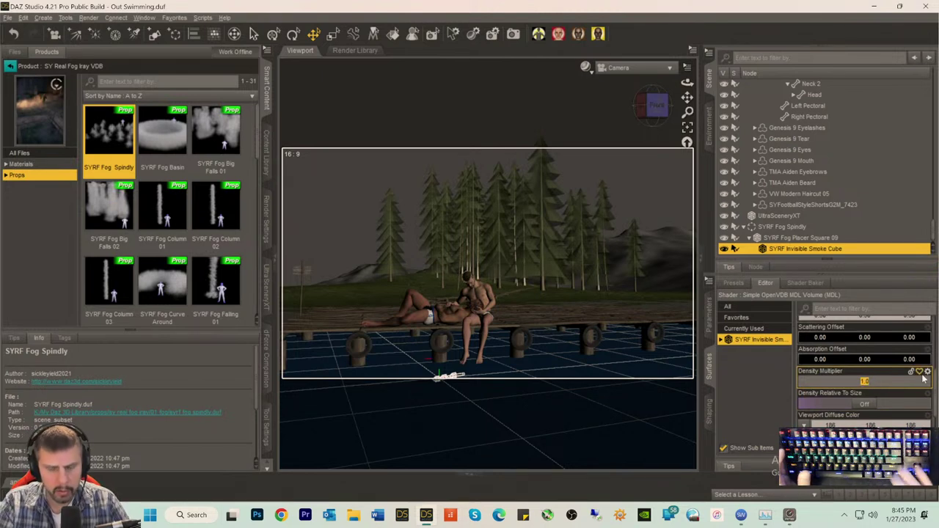
{"action": "key", "text": "BackSpace"}
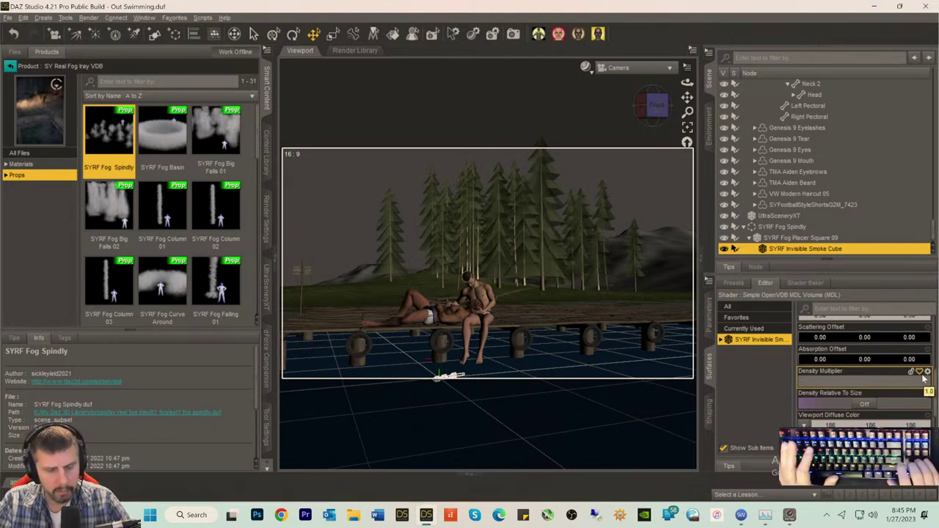
{"action": "type", "text": "5"}
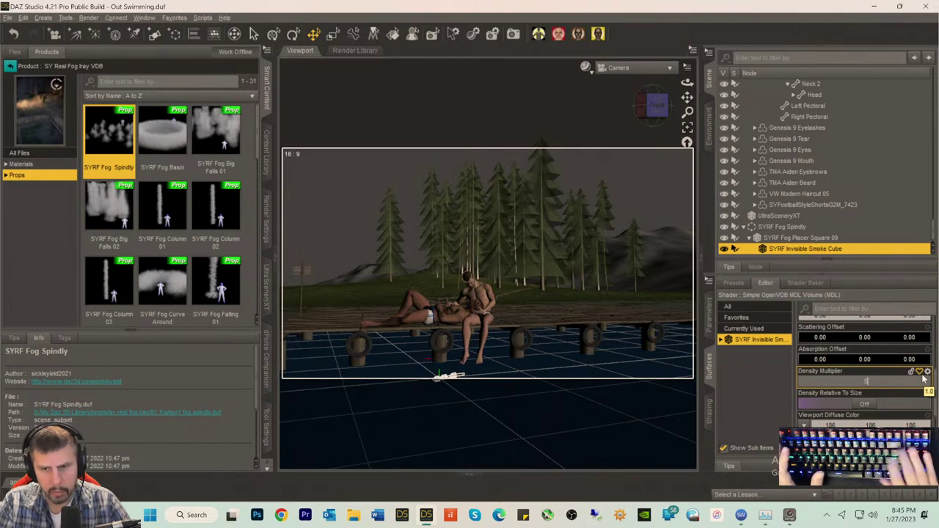
{"action": "key", "text": "Return"}
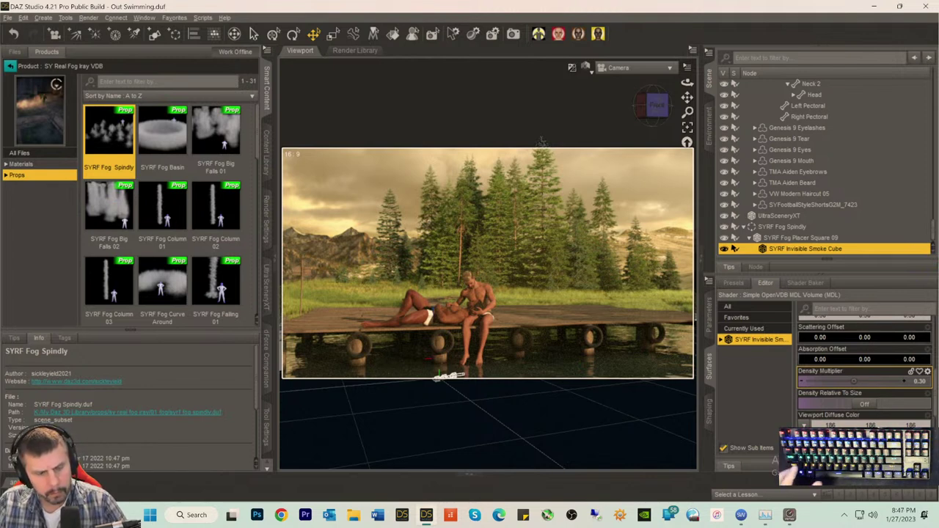
{"action": "key", "text": "ctrl+s"}
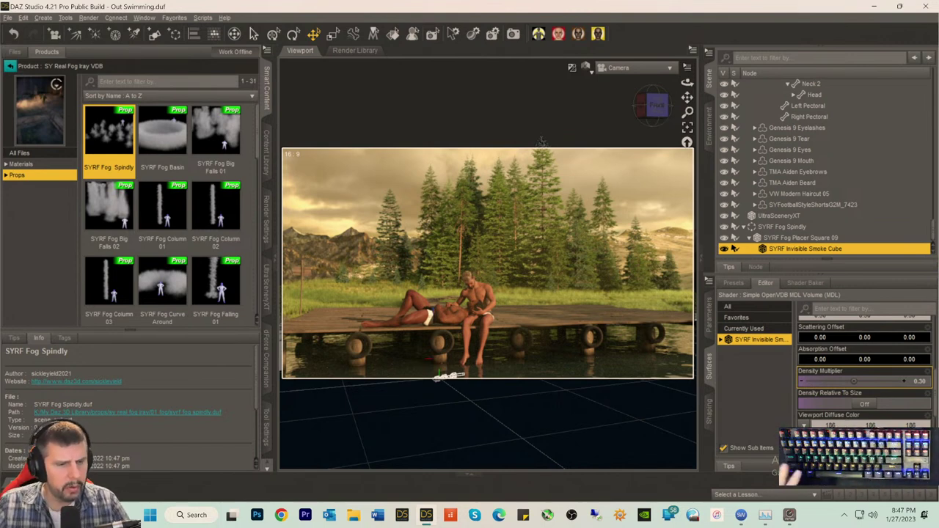
- Switch the viewport out of the Iray preview and open the render settings
{"action": "left_click", "coordinate": [586, 67]}
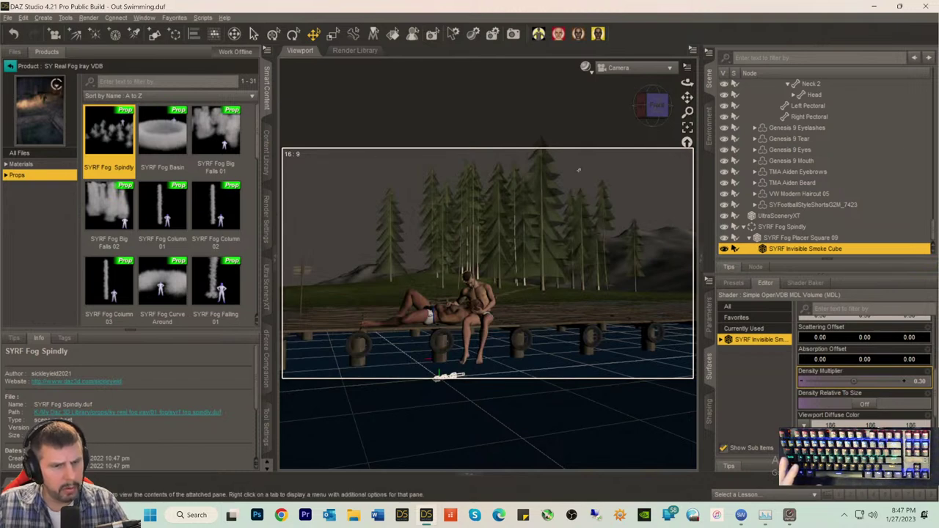
{"action": "left_click", "coordinate": [268, 227]}
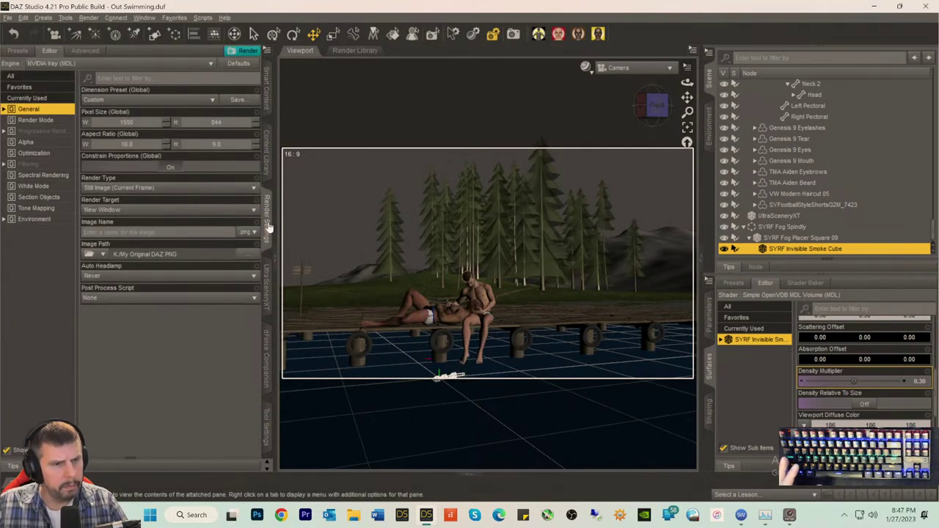
- Try to set the render's pixel width to 130000
{"action": "double_click", "coordinate": [127, 122]}
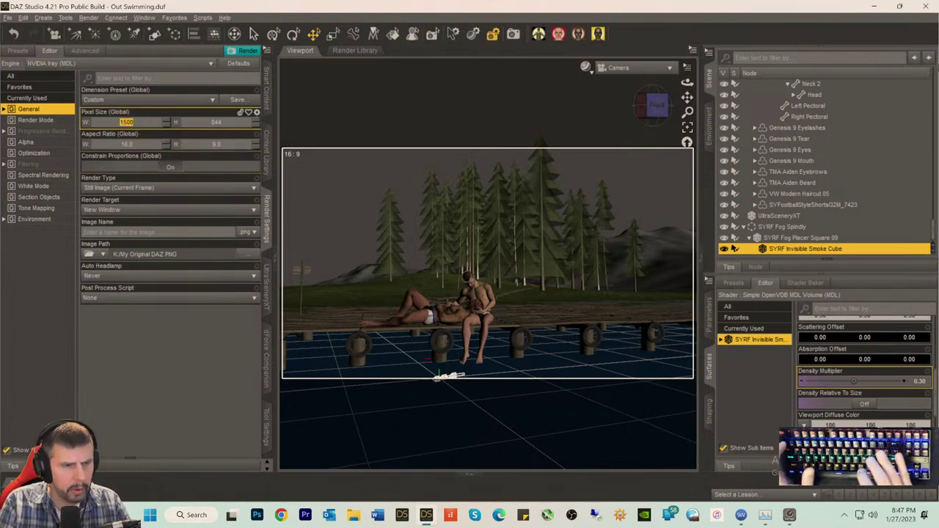
{"action": "type", "text": "120000"}
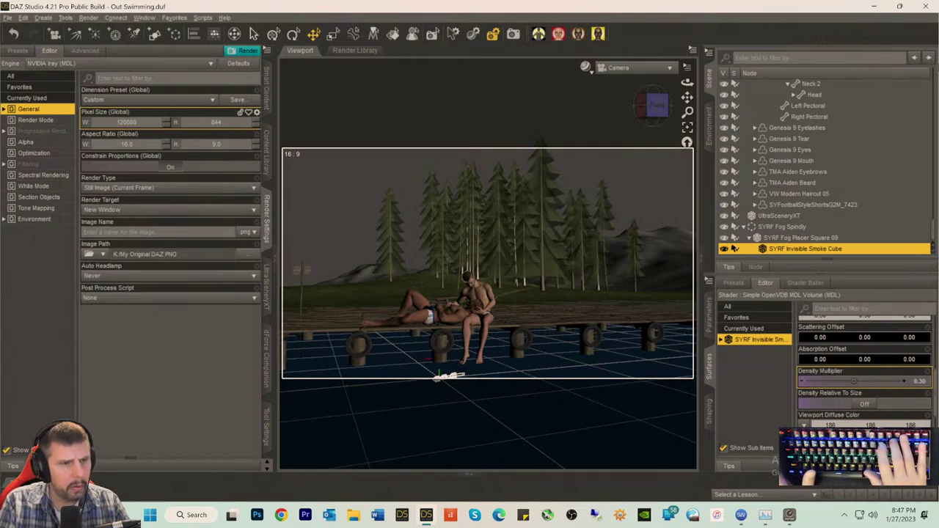
{"action": "key", "text": "BackSpace"}
{"action": "key", "text": "BackSpace"}
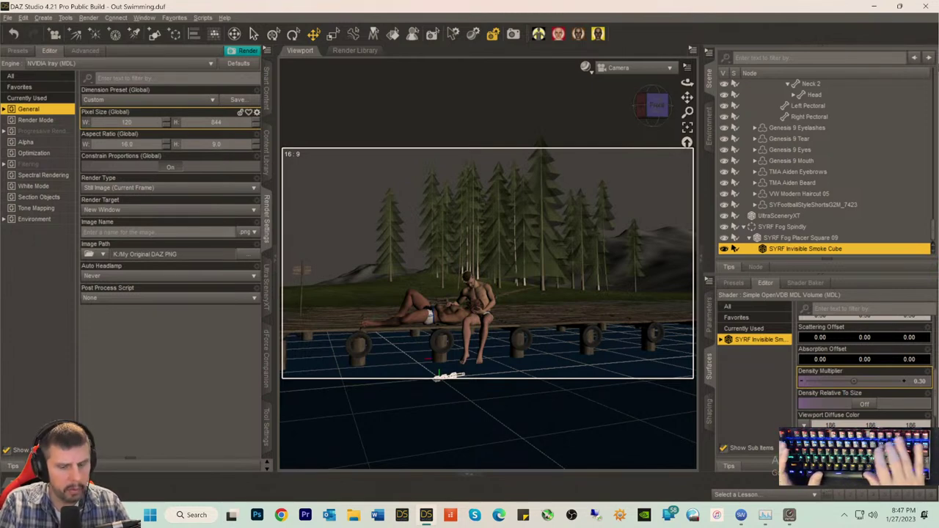
{"action": "type", "text": "000"}
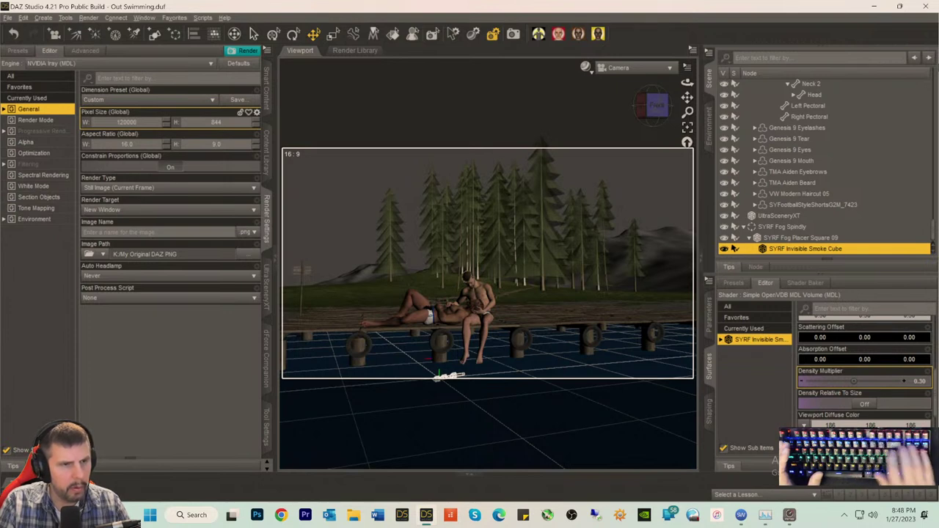
{"action": "key", "text": "Right"}
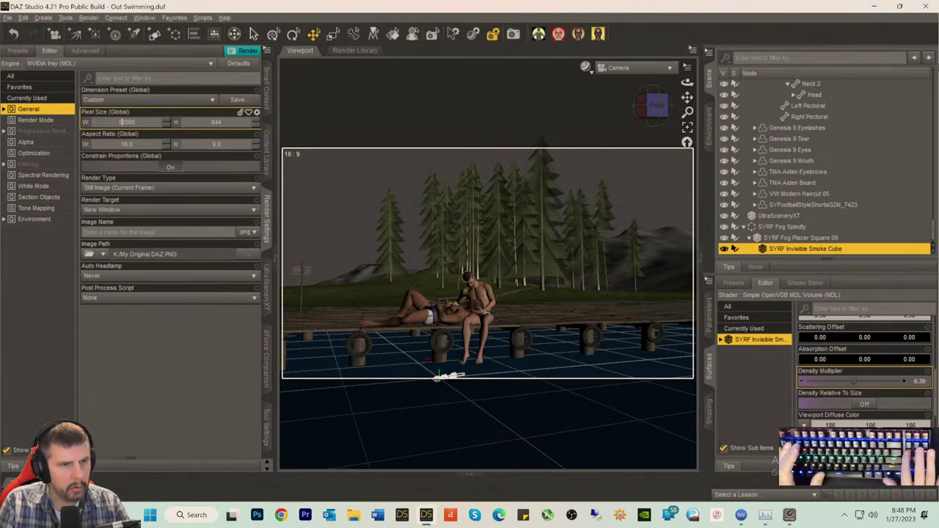
{"action": "type", "text": "0"}
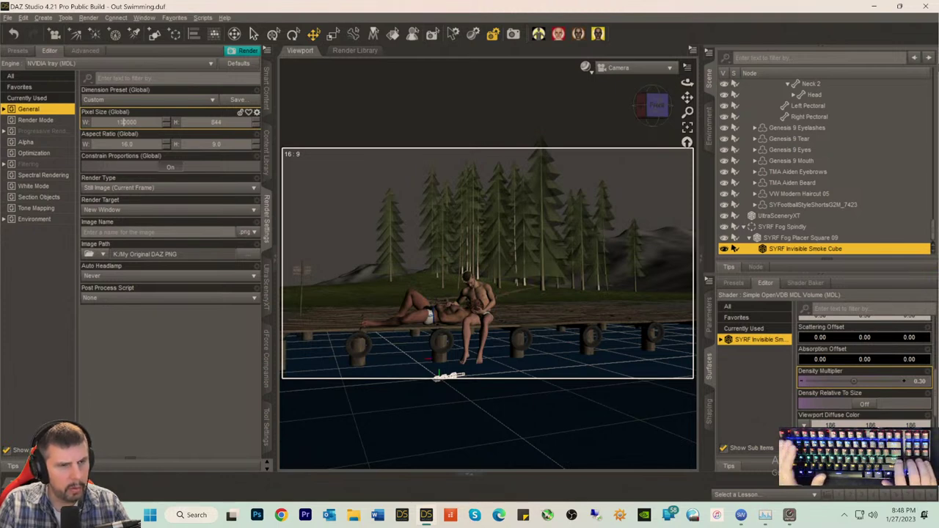
{"action": "key", "text": "Return"}
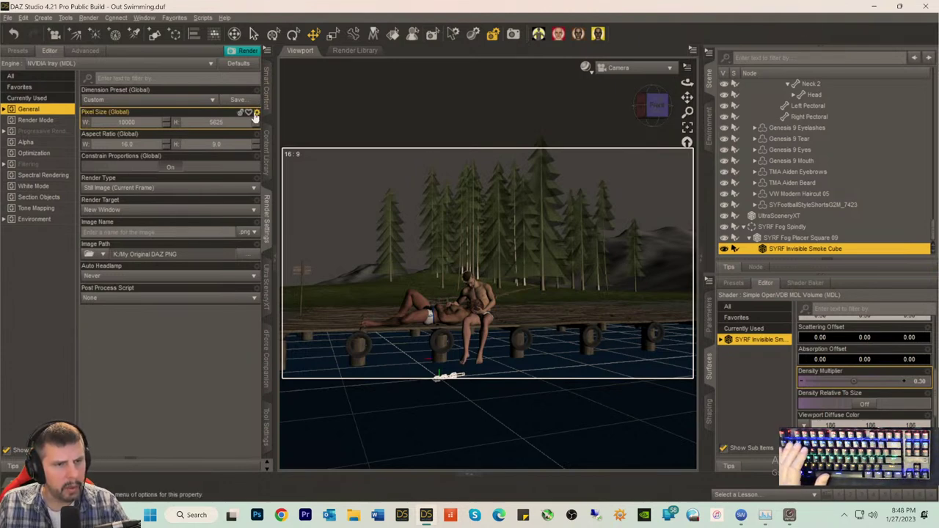
- Turn off Use Limits in the parameter settings of Pixel Size (Global) and accept the change
{"action": "left_click", "coordinate": [256, 112]}
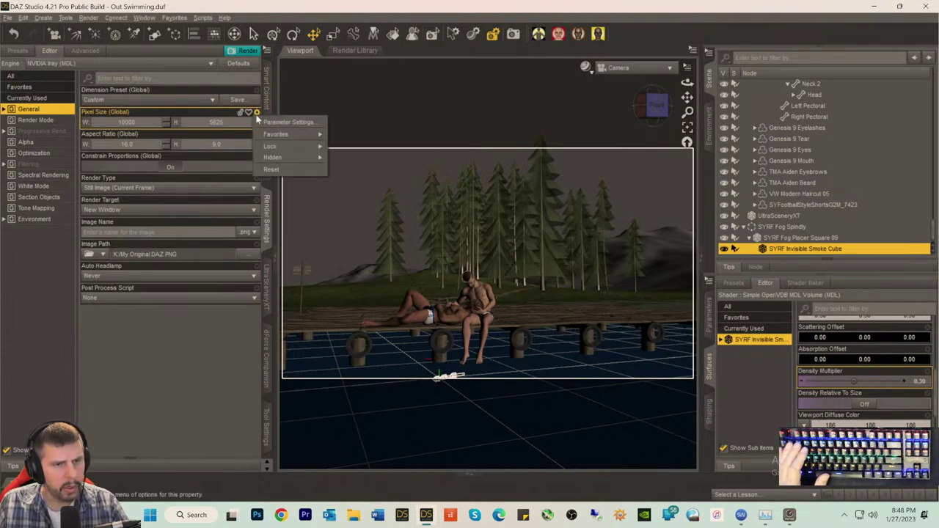
{"action": "left_click", "coordinate": [294, 123]}
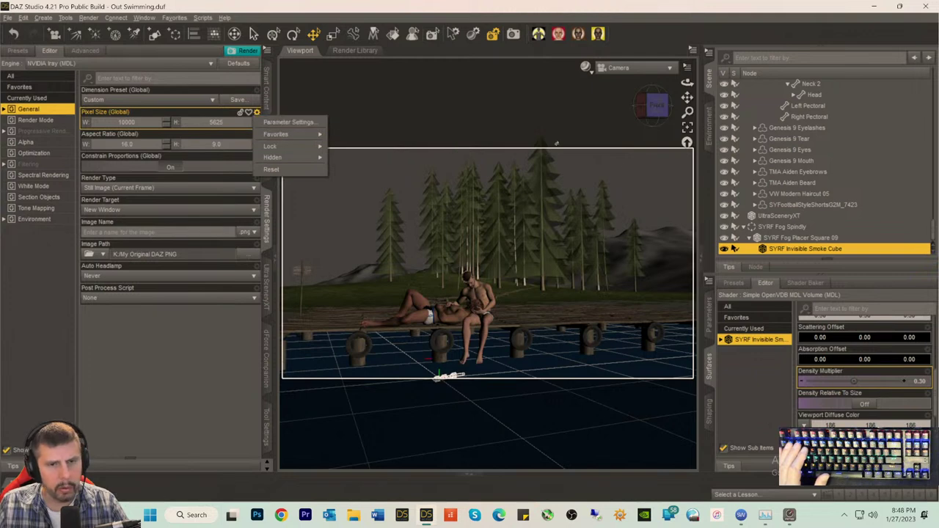
{"action": "left_click", "coordinate": [289, 123]}
{"action": "left_click", "coordinate": [524, 294]}
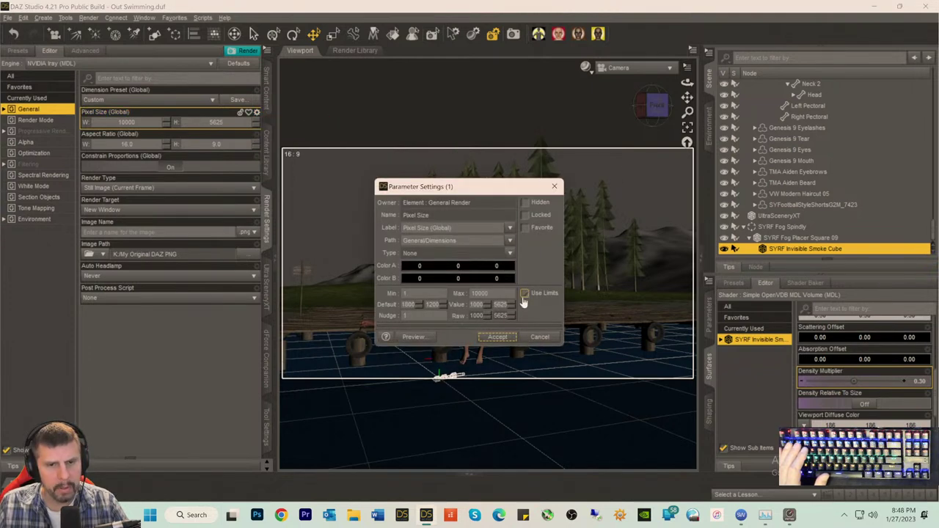
{"action": "left_click", "coordinate": [497, 337]}
- Set the render's pixel width to 13000 with proportions constrained
{"action": "left_click", "coordinate": [126, 122]}
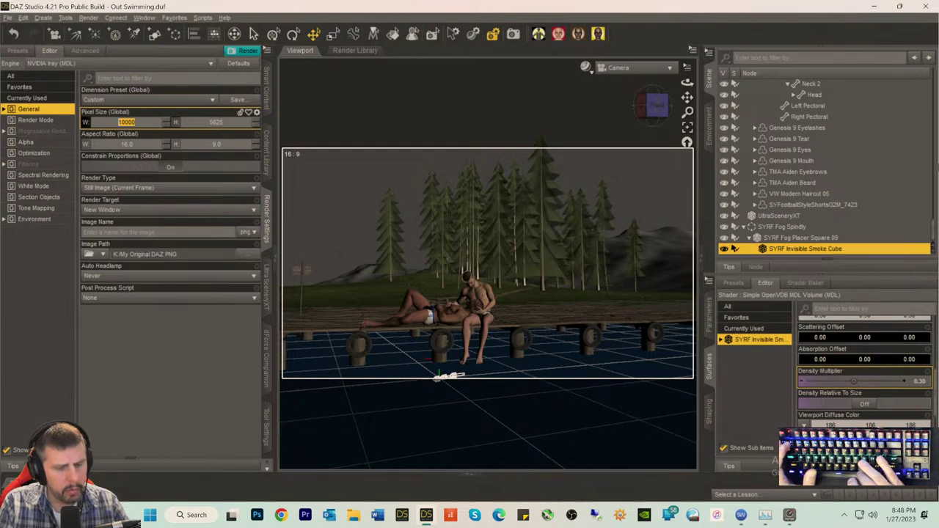
{"action": "type", "text": "13000"}
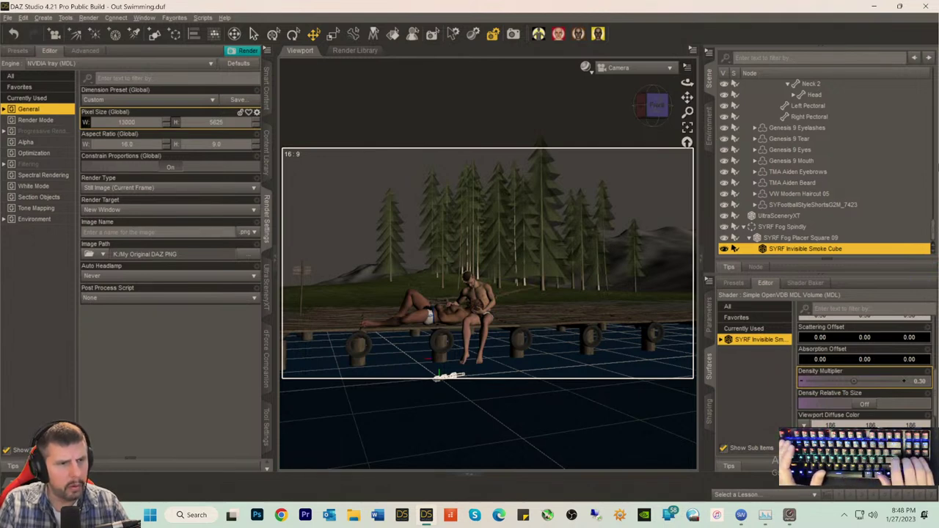
{"action": "key", "text": "Return"}
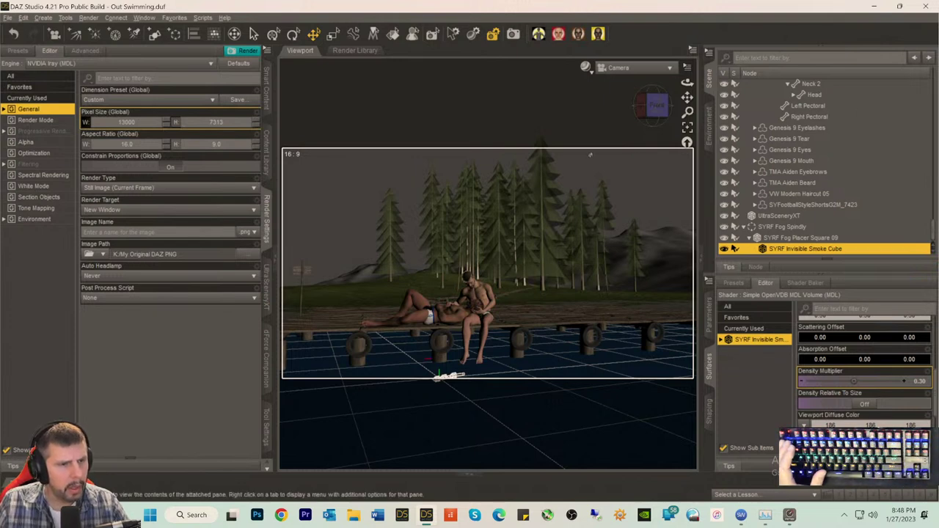
- Check the Optimization and Progressive Rendering settings, save the scene and start the final render
{"action": "left_click", "coordinate": [32, 154]}
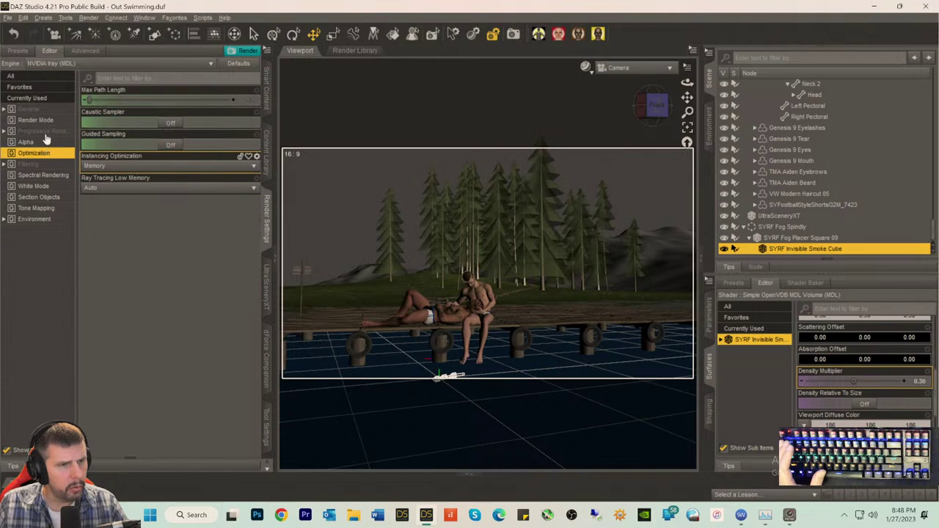
{"action": "left_click", "coordinate": [42, 132]}
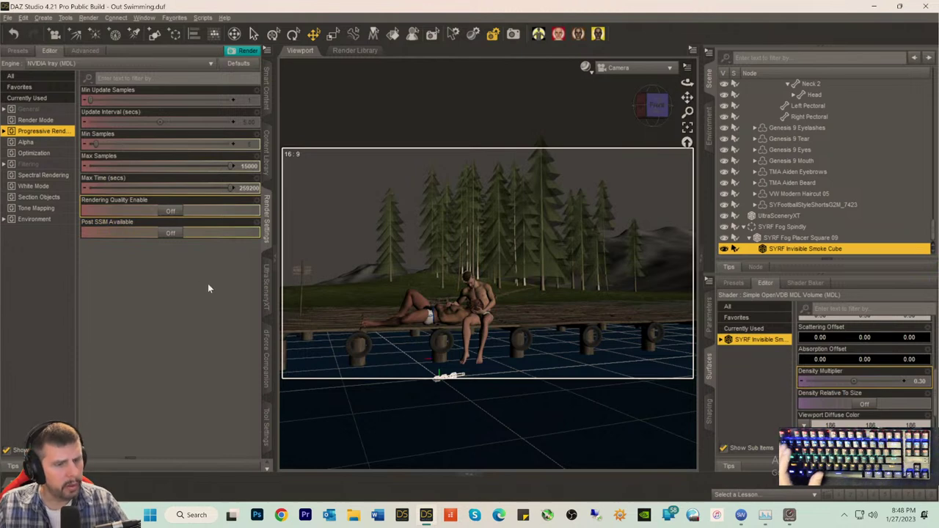
{"action": "key", "text": "ctrl+s"}
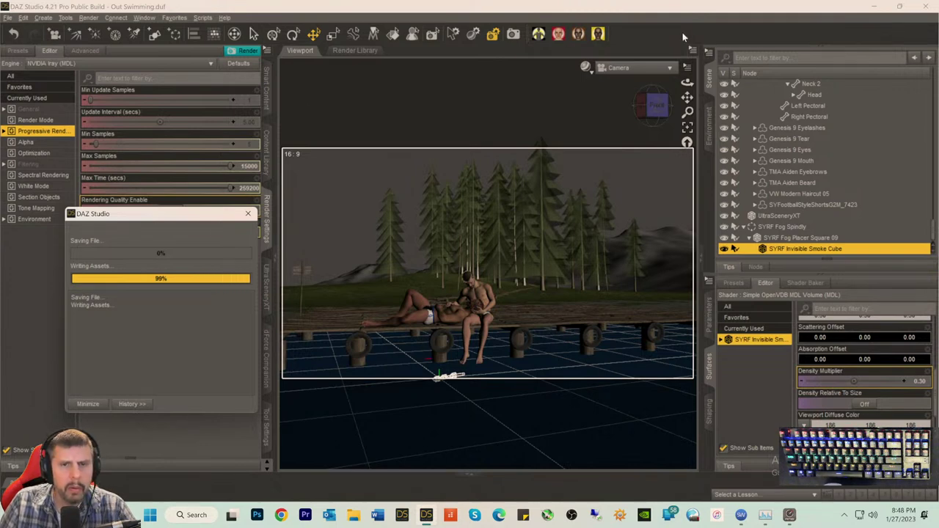
{"action": "left_click", "coordinate": [514, 36]}
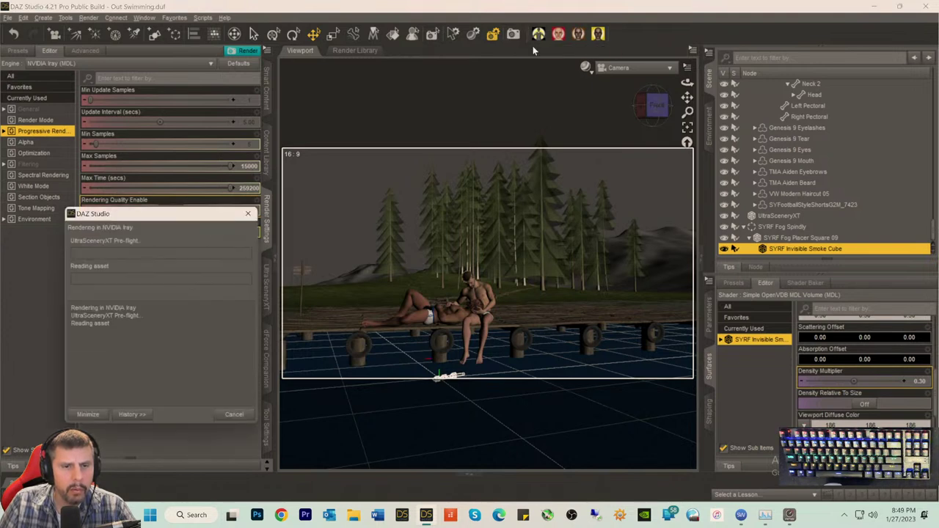
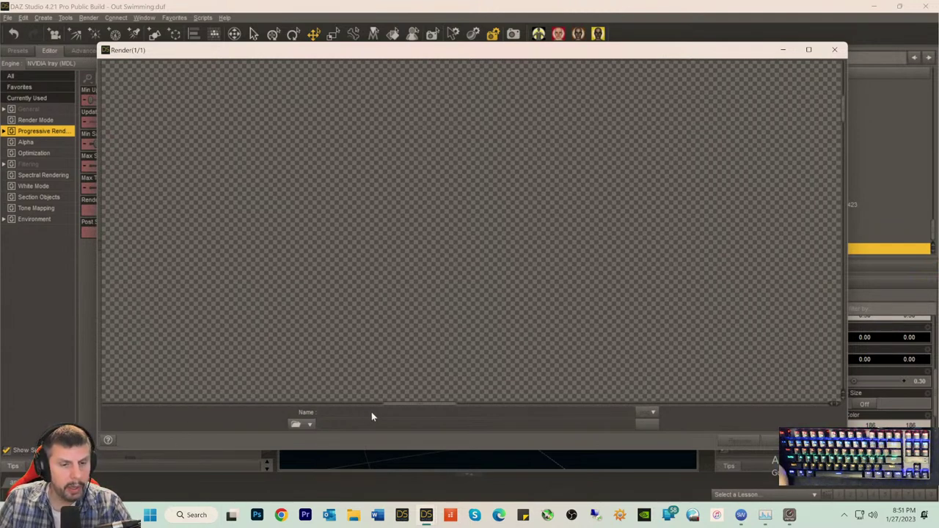
- Examine different areas of the in-progress render at full size in the render window
{"action": "left_click_drag", "start_coordinate": [411, 409], "coordinate": [272, 417]}
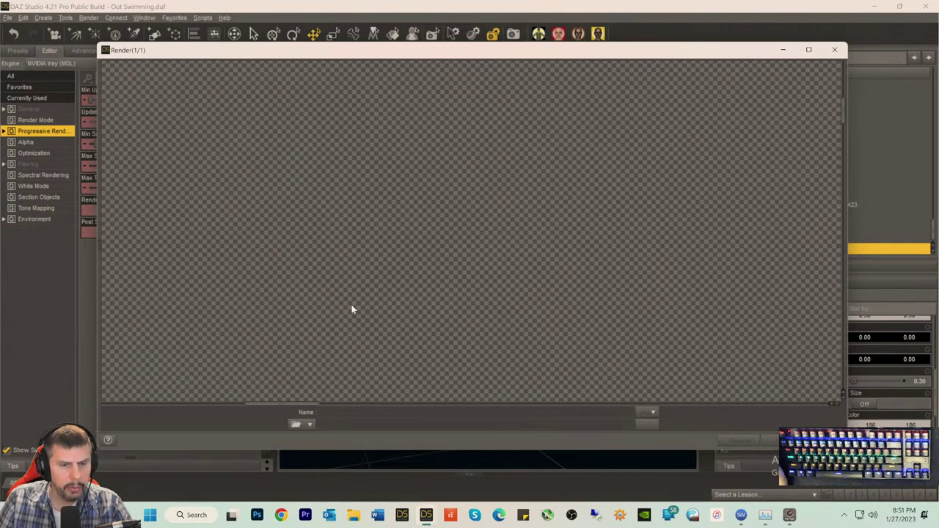
{"action": "scroll", "coordinate": [357, 320], "scroll_direction": "down", "scroll_amount": 5}
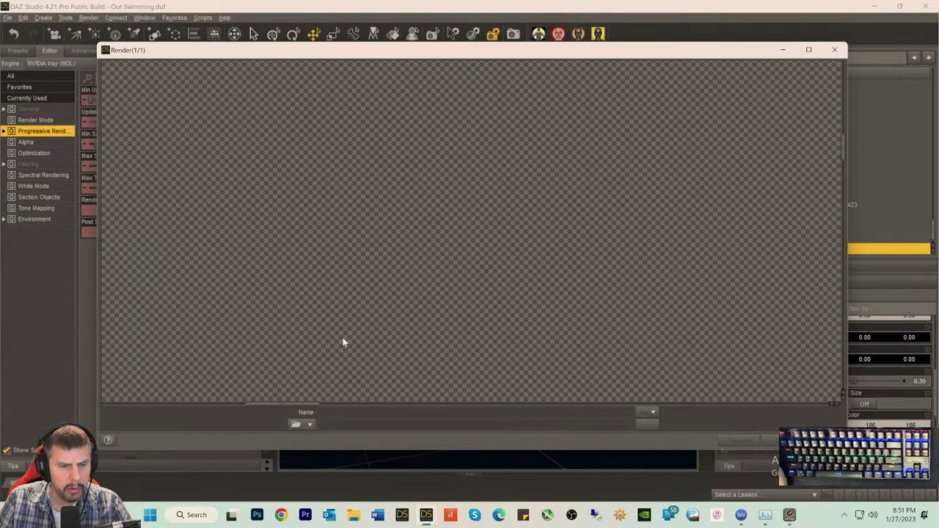
{"action": "scroll", "coordinate": [335, 345], "scroll_direction": "down", "scroll_amount": 3}
{"action": "left_click_drag", "start_coordinate": [283, 409], "coordinate": [641, 411]}
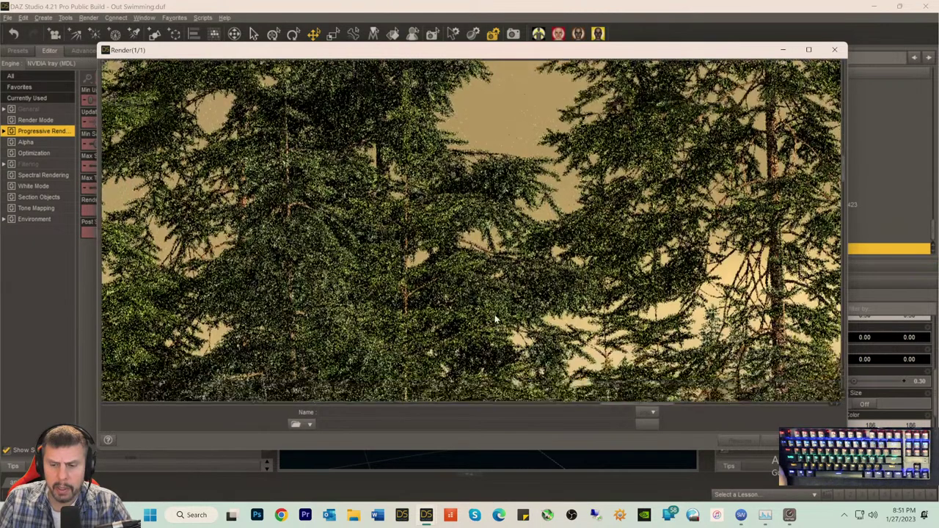
- Examine the treetops, sky and dense foliage in the in-progress render at full size
{"action": "scroll", "coordinate": [496, 320], "scroll_direction": "down", "scroll_amount": 2}
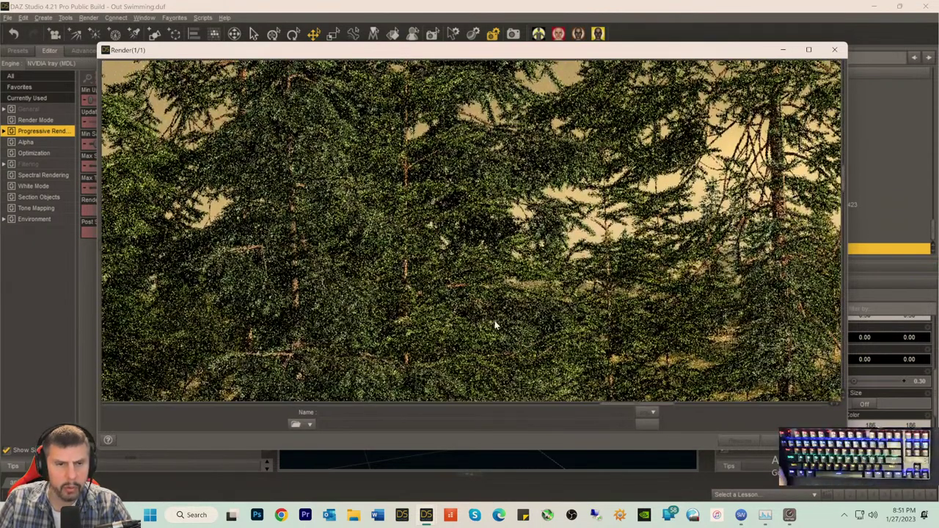
{"action": "scroll", "coordinate": [494, 325], "scroll_direction": "up", "scroll_amount": 10}
{"action": "scroll", "coordinate": [496, 325], "scroll_direction": "up", "scroll_amount": 6}
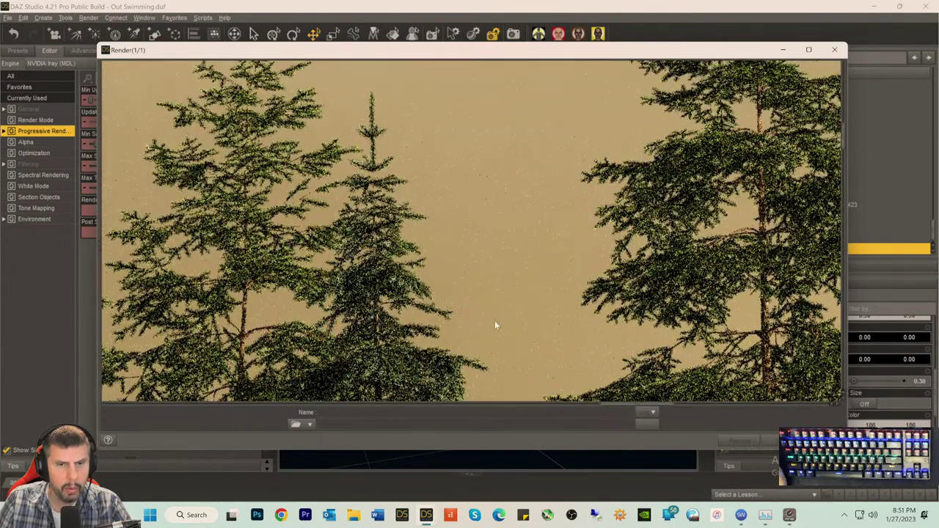
{"action": "scroll", "coordinate": [495, 325], "scroll_direction": "up", "scroll_amount": 4}
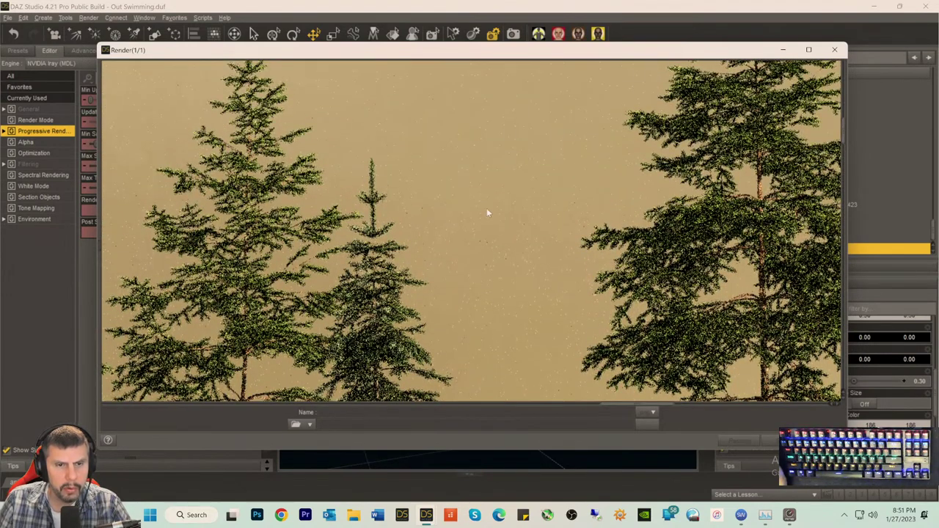
{"action": "scroll", "coordinate": [482, 317], "scroll_direction": "down", "scroll_amount": 8}
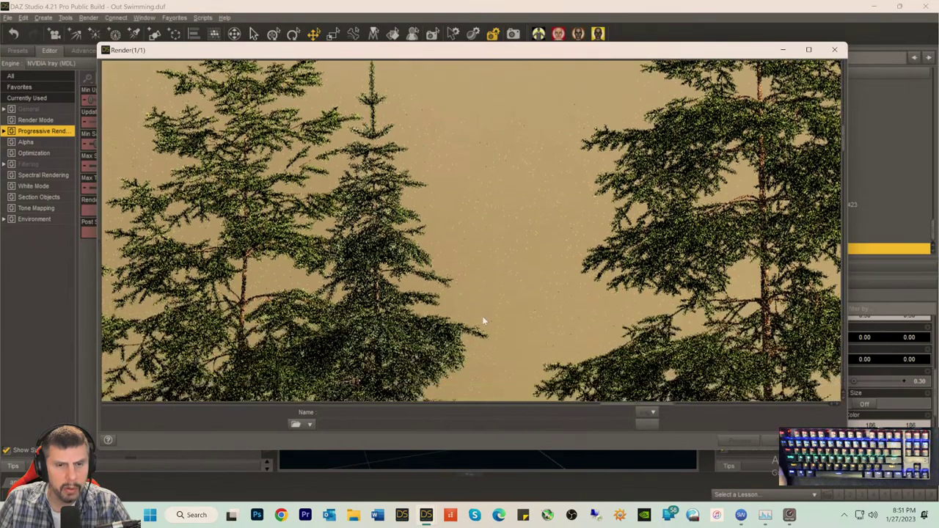
{"action": "scroll", "coordinate": [482, 358], "scroll_direction": "down", "scroll_amount": 6}
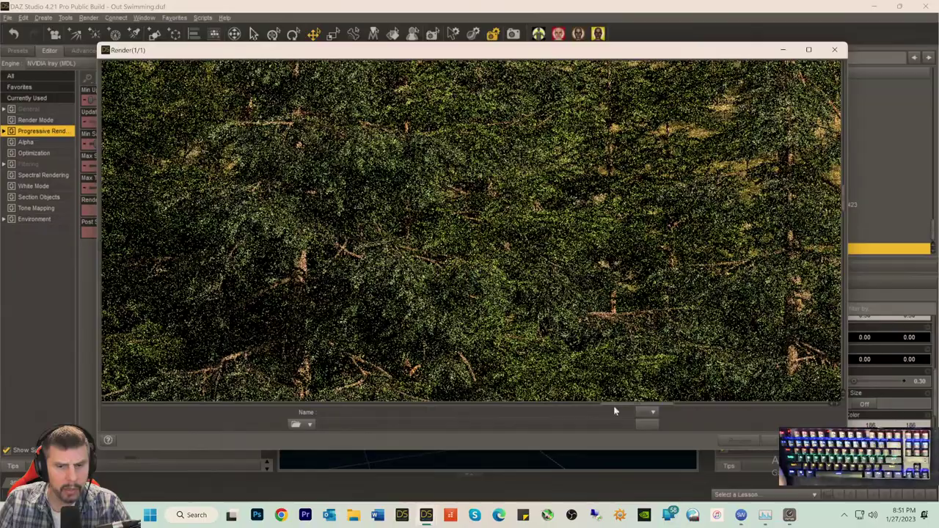
- Inspect the forest background, grass and the two men in the in-progress render, then return to the main window with the render progress
{"action": "left_click_drag", "start_coordinate": [615, 406], "coordinate": [369, 416]}
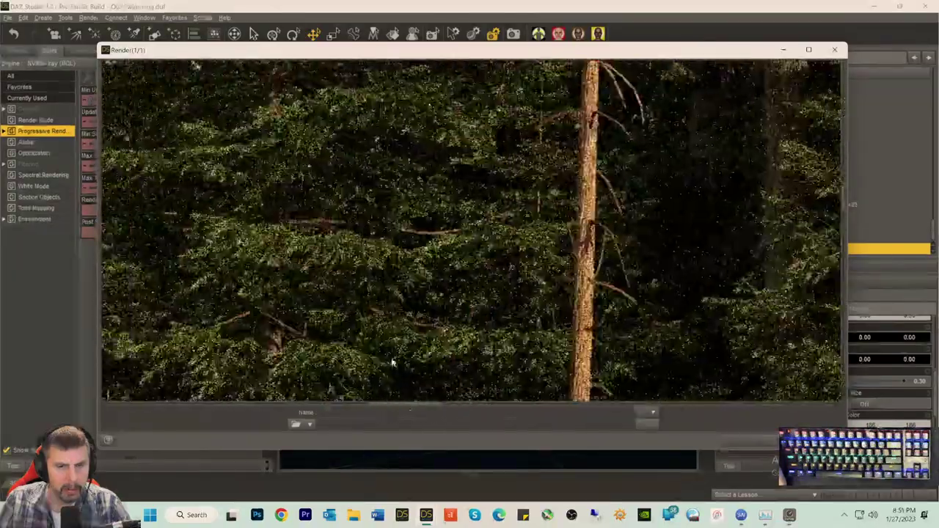
{"action": "scroll", "coordinate": [598, 321], "scroll_direction": "down", "scroll_amount": 8}
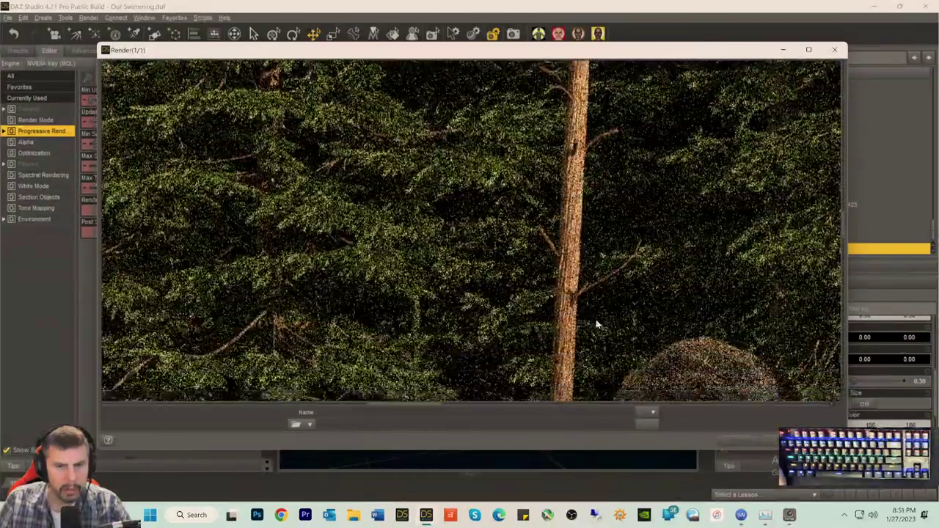
{"action": "scroll", "coordinate": [596, 324], "scroll_direction": "down", "scroll_amount": 4}
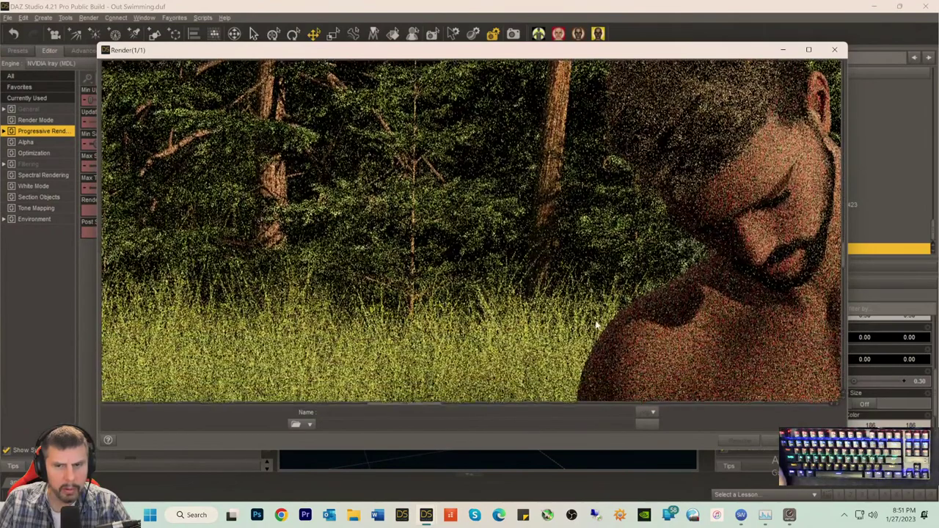
{"action": "scroll", "coordinate": [597, 325], "scroll_direction": "down", "scroll_amount": 8}
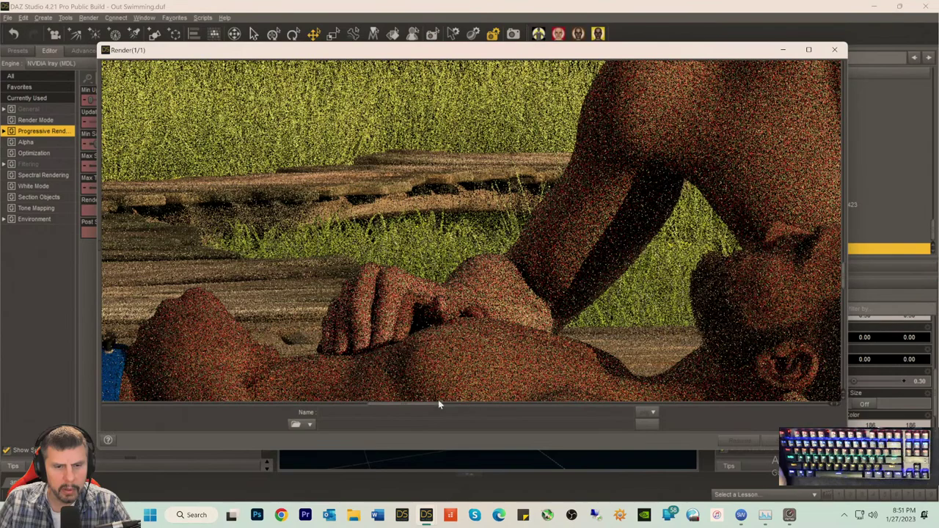
{"action": "left_click_drag", "start_coordinate": [421, 409], "coordinate": [451, 409]}
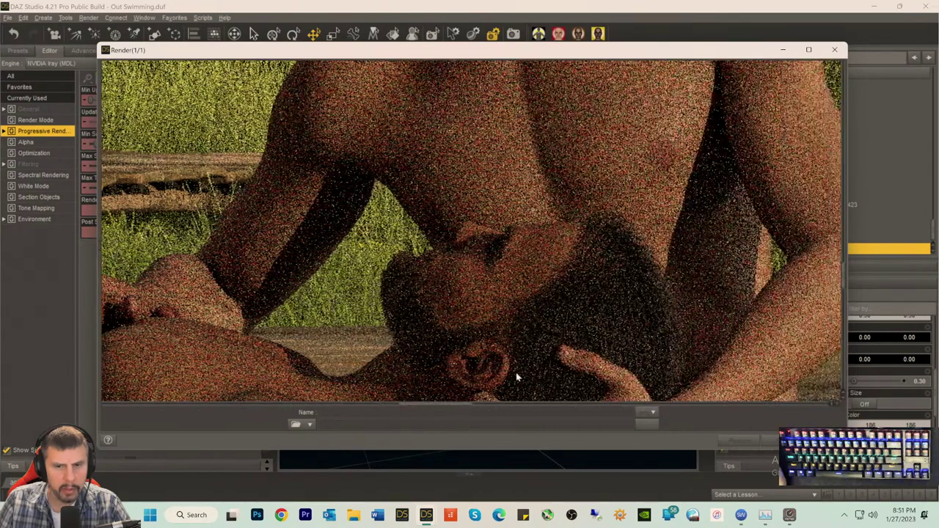
{"action": "scroll", "coordinate": [548, 355], "scroll_direction": "down", "scroll_amount": 5}
{"action": "scroll", "coordinate": [548, 358], "scroll_direction": "down", "scroll_amount": 7}
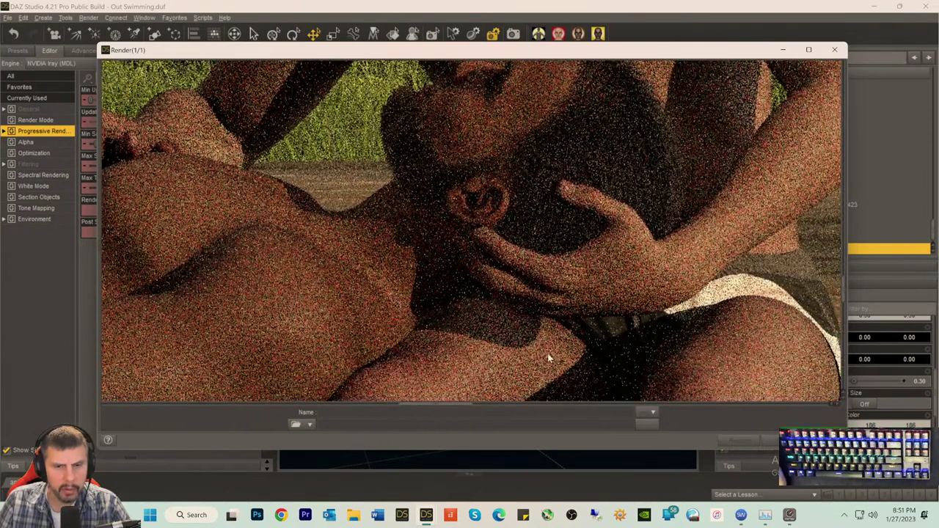
{"action": "scroll", "coordinate": [549, 352], "scroll_direction": "up", "scroll_amount": 5}
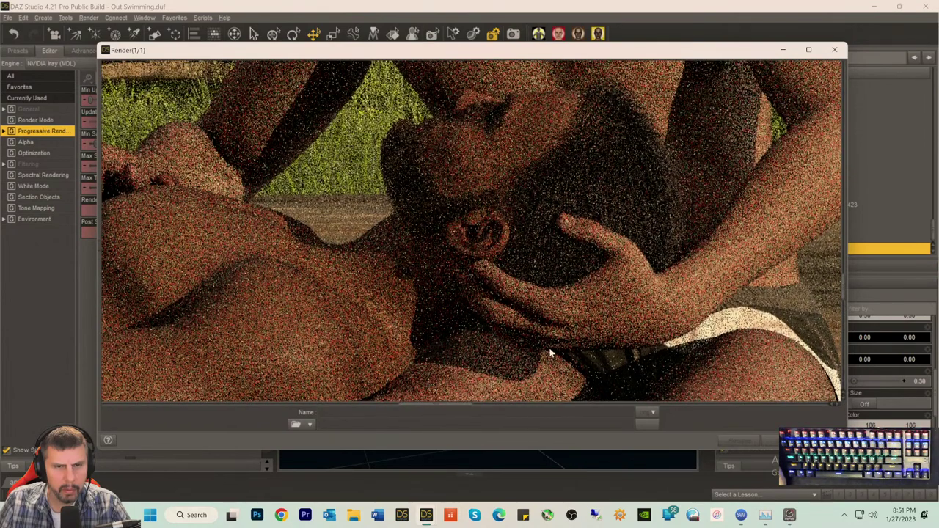
{"action": "left_click_drag", "start_coordinate": [458, 405], "coordinate": [419, 409]}
{"action": "left_click", "coordinate": [28, 298]}
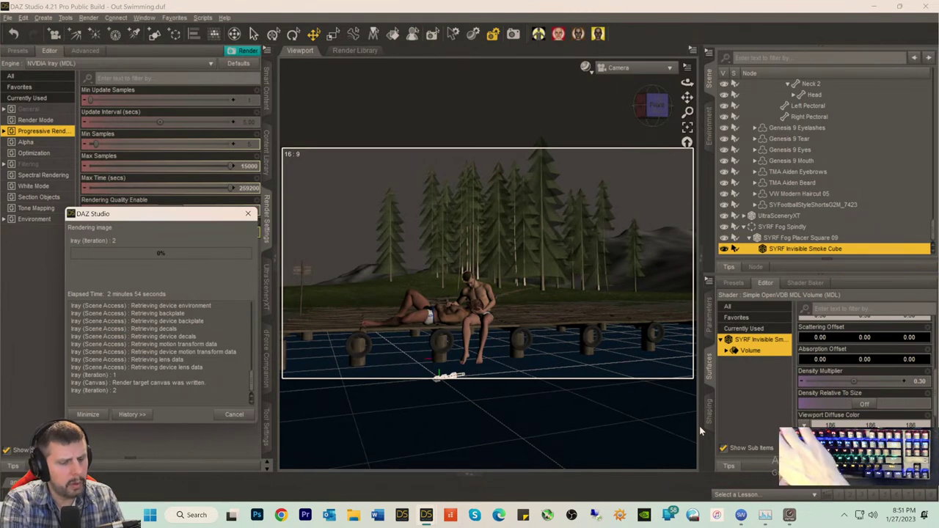
- Open Task Manager and check the first GPU's utilization, memory usage and temperature during the render
{"action": "key", "text": "ctrl+shift+Escape"}
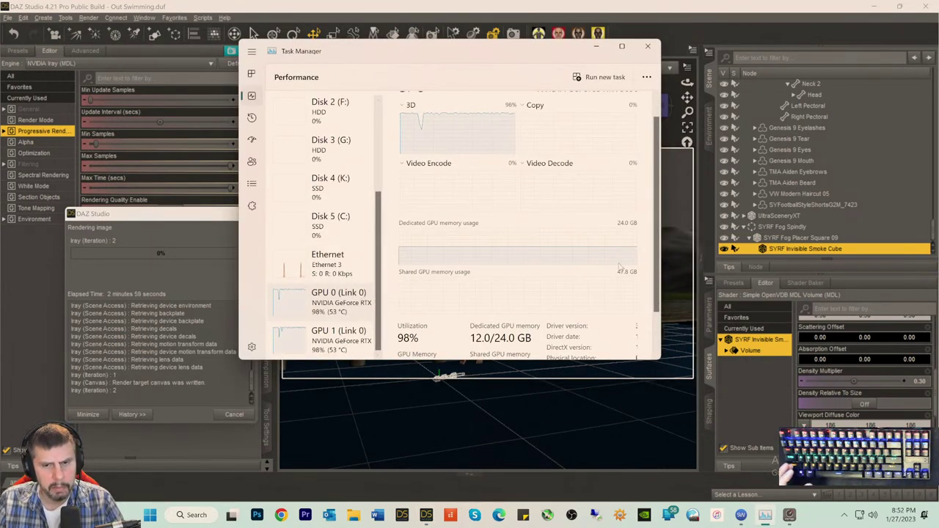
{"action": "scroll", "coordinate": [658, 253], "scroll_direction": "down", "scroll_amount": 2}
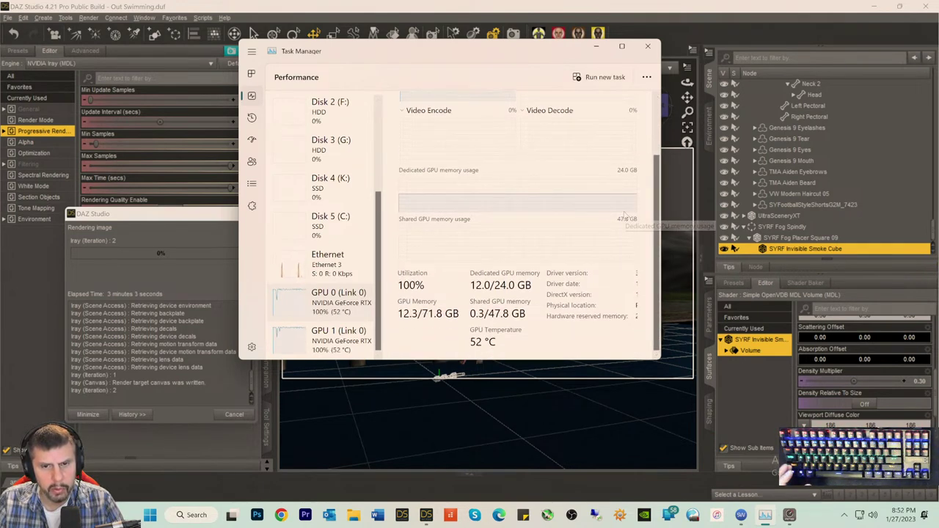
{"action": "scroll", "coordinate": [598, 227], "scroll_direction": "up", "scroll_amount": 1}
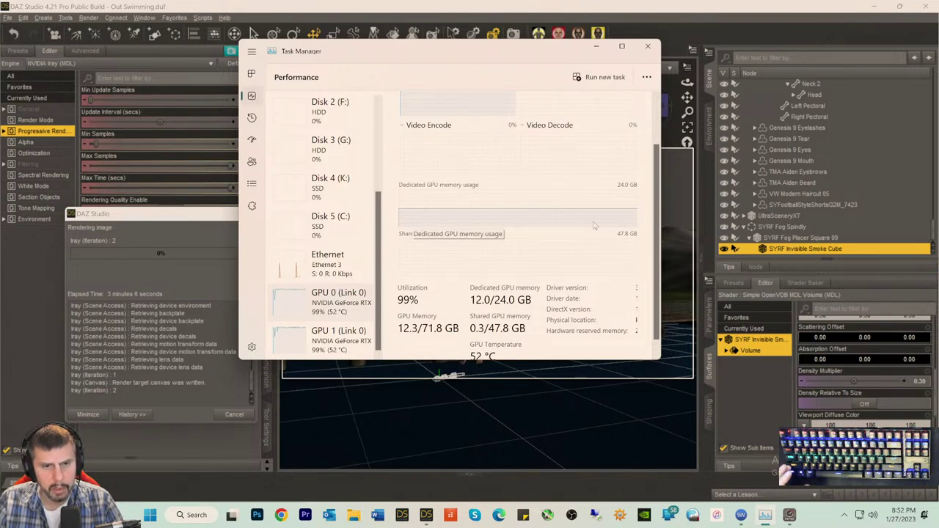
{"action": "scroll", "coordinate": [628, 220], "scroll_direction": "up", "scroll_amount": 2}
{"action": "scroll", "coordinate": [649, 242], "scroll_direction": "up", "scroll_amount": 1}
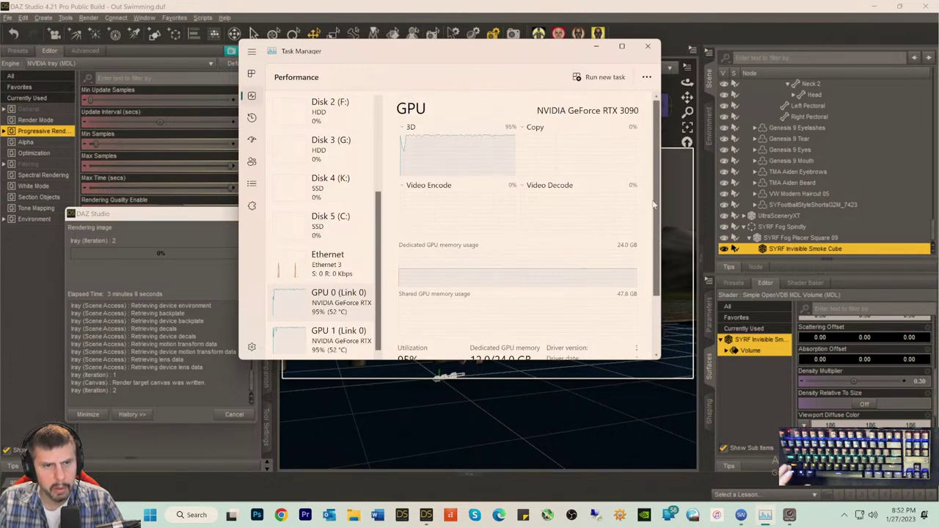
- View the CPU's performance details in Task Manager and compare them with the load on both GPUs
{"action": "scroll", "coordinate": [367, 189], "scroll_direction": "up", "scroll_amount": 3}
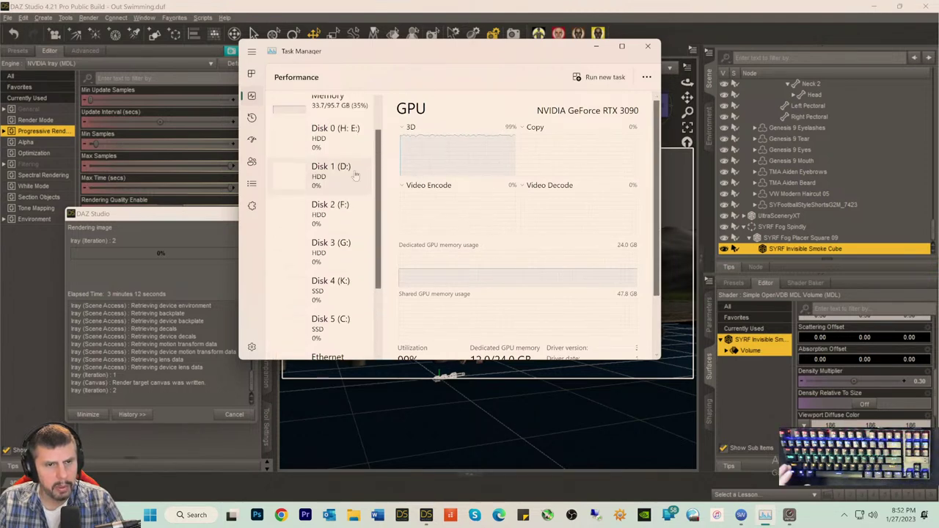
{"action": "scroll", "coordinate": [380, 160], "scroll_direction": "up", "scroll_amount": 2}
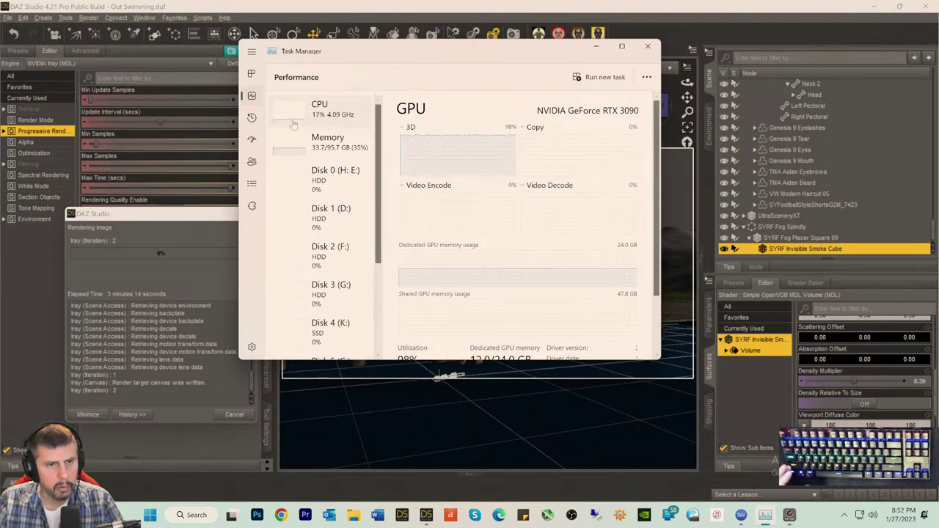
{"action": "left_click", "coordinate": [322, 110]}
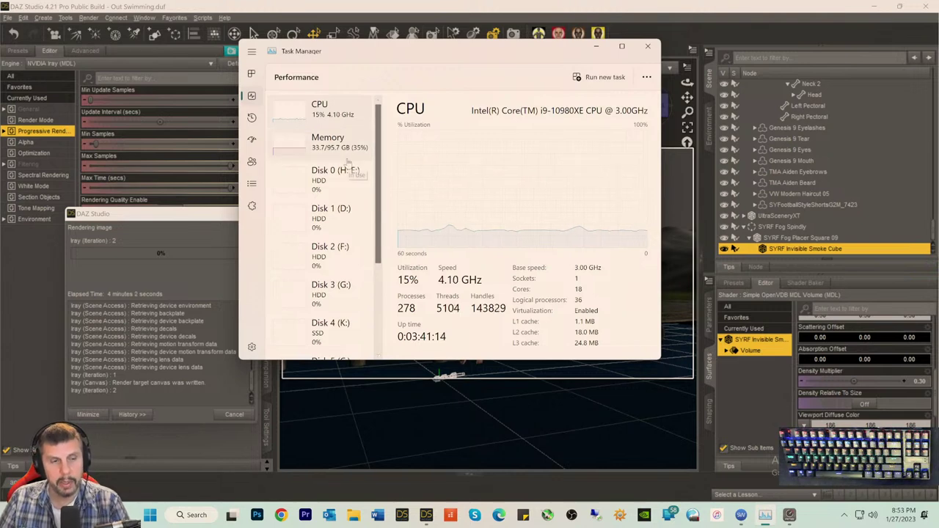
{"action": "left_click_drag", "start_coordinate": [377, 151], "coordinate": [431, 237]}
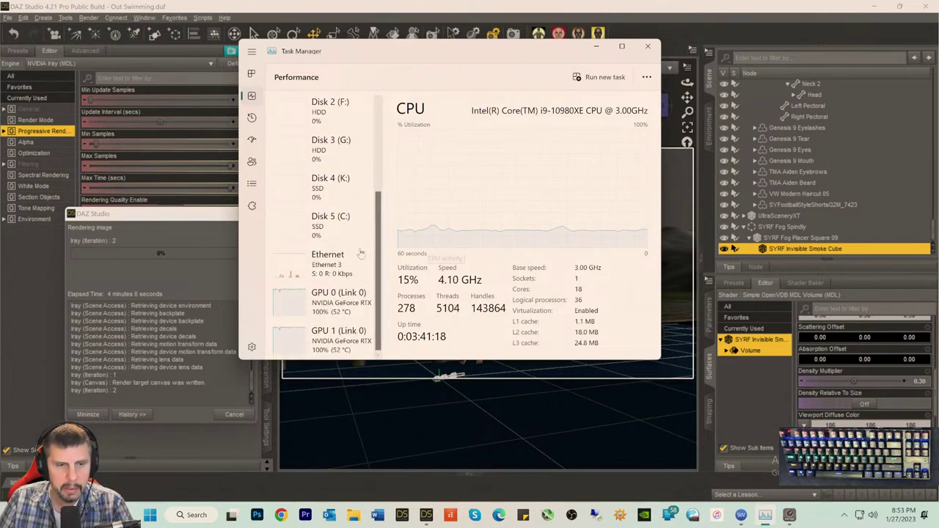
{"action": "mouse_move", "coordinate": [379, 275]}
{"action": "left_mouse_down"}
{"action": "mouse_move", "coordinate": [382, 186]}
{"action": "mouse_move", "coordinate": [375, 281]}
{"action": "left_mouse_up"}
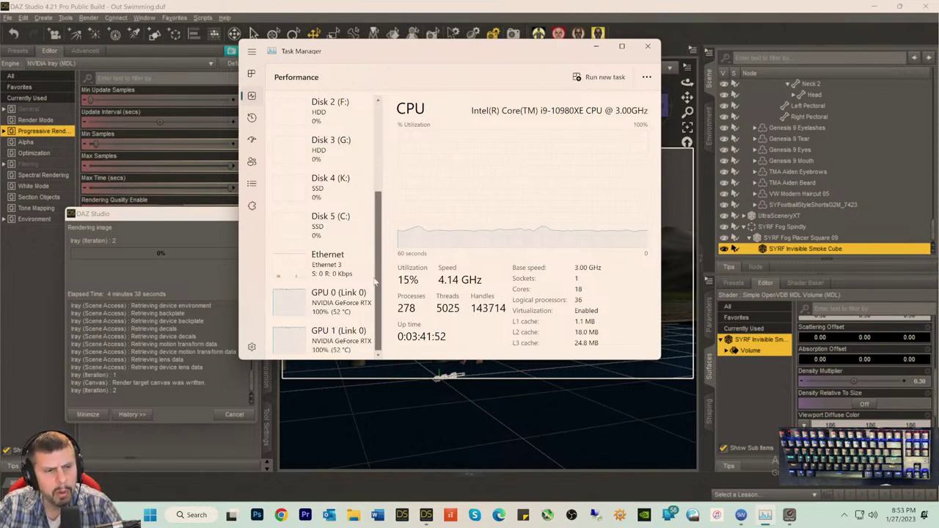
- Check the render progress in DAZ Studio, then return to Task Manager and review the load of GPU 0 and GPU 1
{"action": "left_click", "coordinate": [172, 223]}
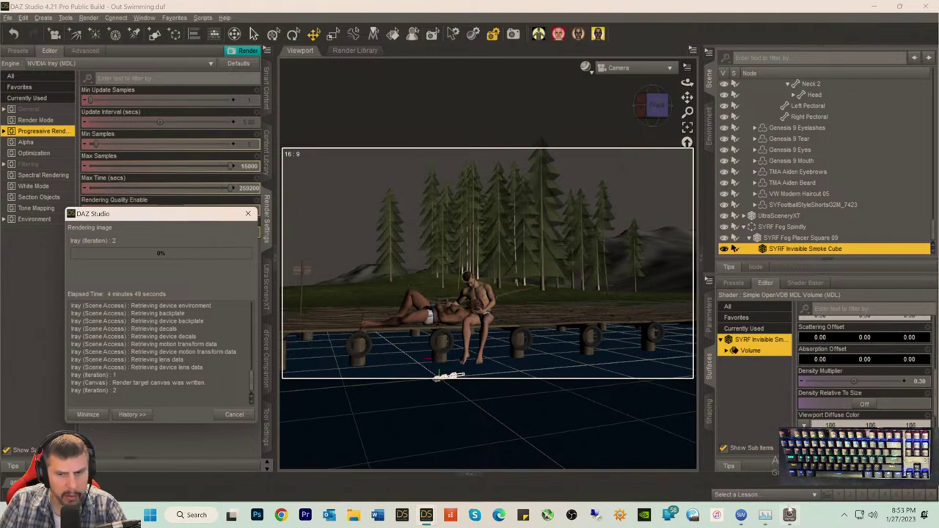
{"action": "left_click", "coordinate": [766, 517]}
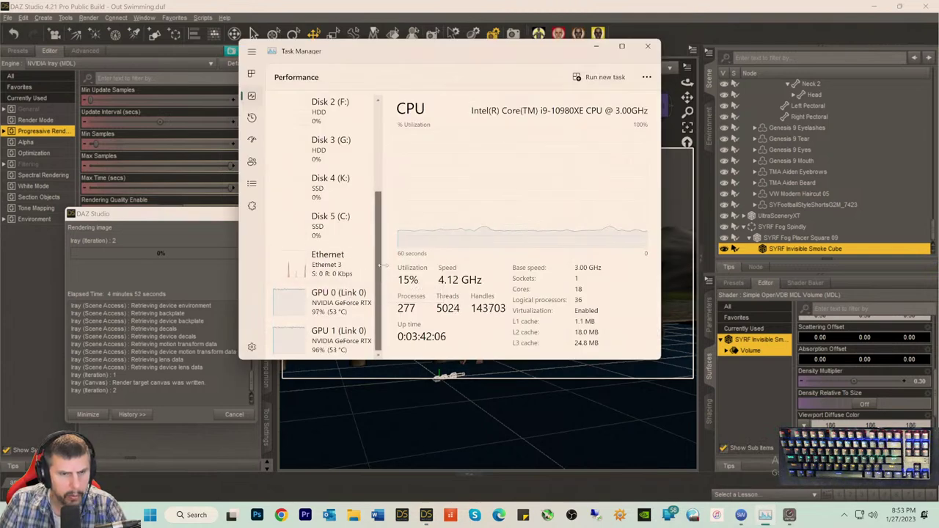
{"action": "scroll", "coordinate": [294, 301], "scroll_direction": "up", "scroll_amount": 2}
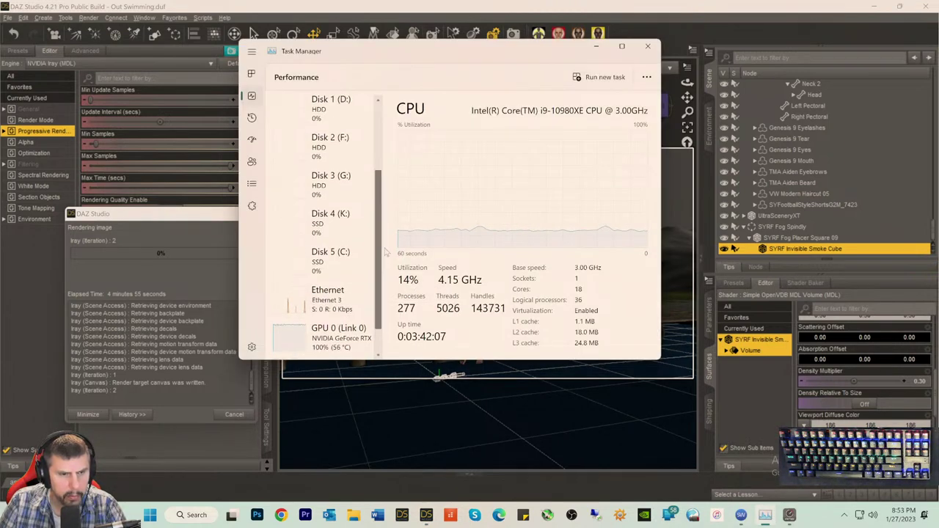
{"action": "scroll", "coordinate": [286, 294], "scroll_direction": "down", "scroll_amount": 2}
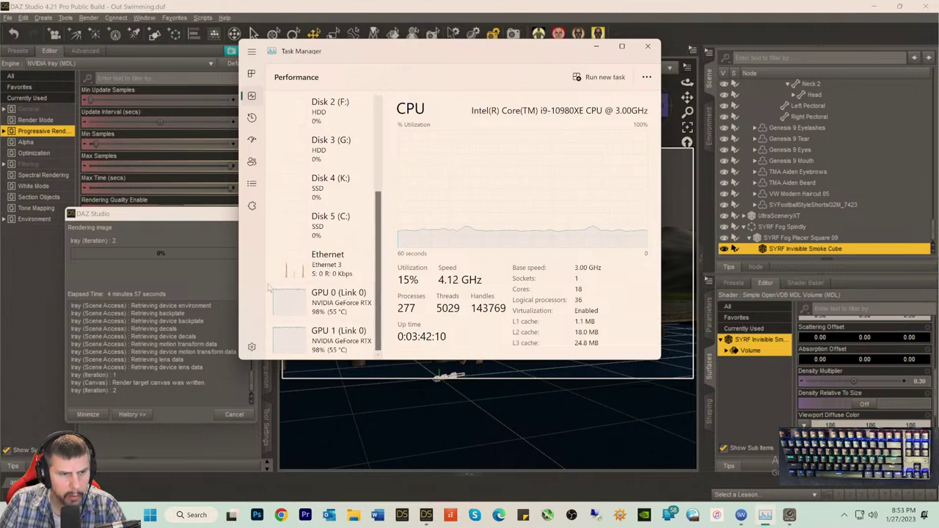
{"action": "scroll", "coordinate": [335, 303], "scroll_direction": "up", "scroll_amount": 1}
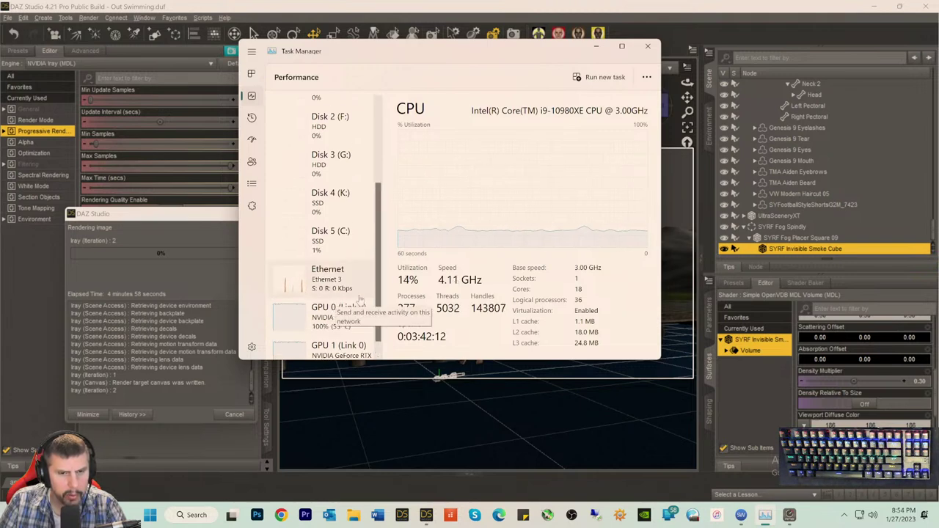
{"action": "scroll", "coordinate": [335, 308], "scroll_direction": "down", "scroll_amount": 1}
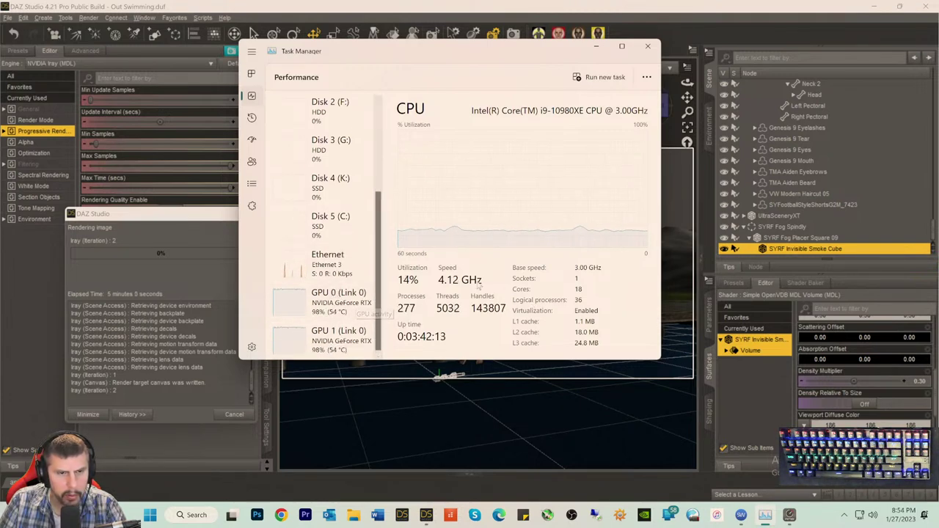
- View GPU 0's performance details and compare both GPUs' activity with the CPU and memory usage during the render
{"action": "left_click", "coordinate": [327, 301]}
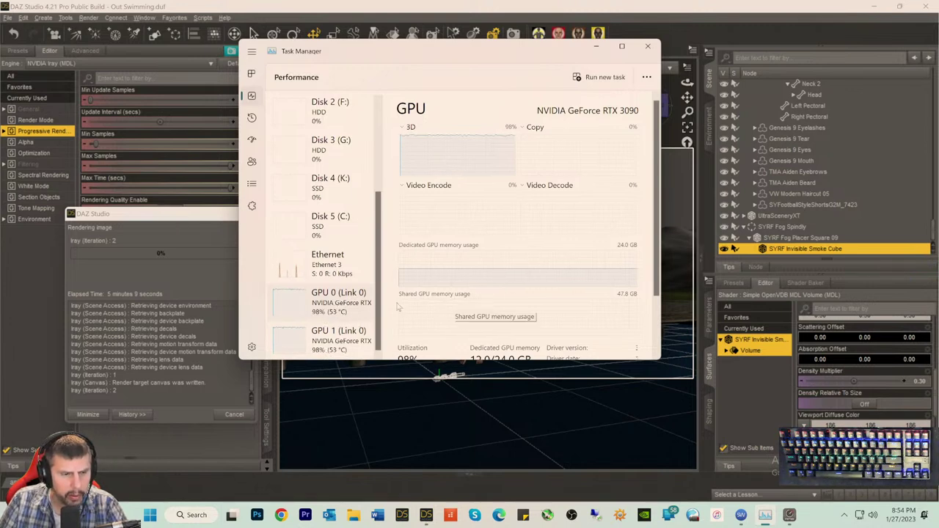
{"action": "scroll", "coordinate": [381, 287], "scroll_direction": "up", "scroll_amount": 1}
{"action": "scroll", "coordinate": [381, 287], "scroll_direction": "up", "scroll_amount": 1}
{"action": "scroll", "coordinate": [381, 301], "scroll_direction": "down", "scroll_amount": 2}
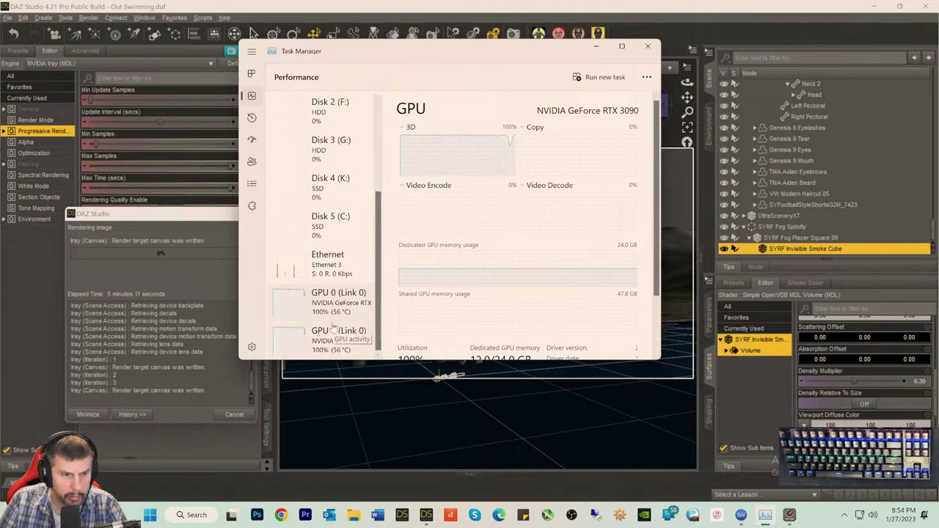
{"action": "scroll", "coordinate": [378, 311], "scroll_direction": "up", "scroll_amount": 1}
{"action": "scroll", "coordinate": [379, 312], "scroll_direction": "down", "scroll_amount": 1}
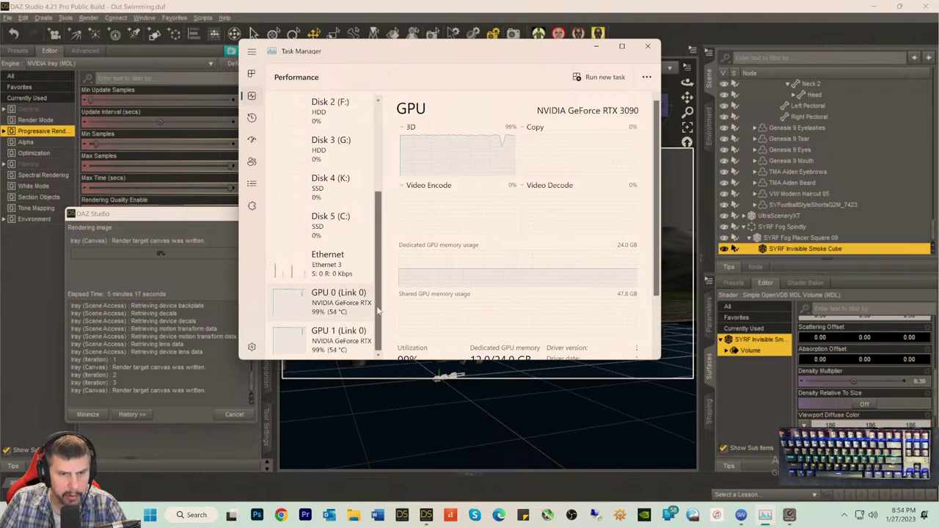
{"action": "scroll", "coordinate": [378, 315], "scroll_direction": "up", "scroll_amount": 4}
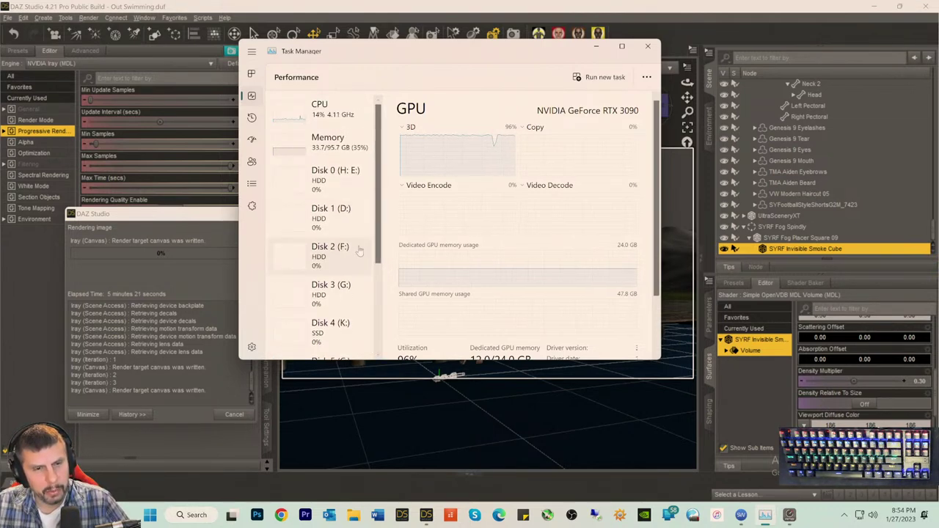
{"action": "scroll", "coordinate": [372, 259], "scroll_direction": "down", "scroll_amount": 1}
{"action": "scroll", "coordinate": [372, 258], "scroll_direction": "down", "scroll_amount": 3}
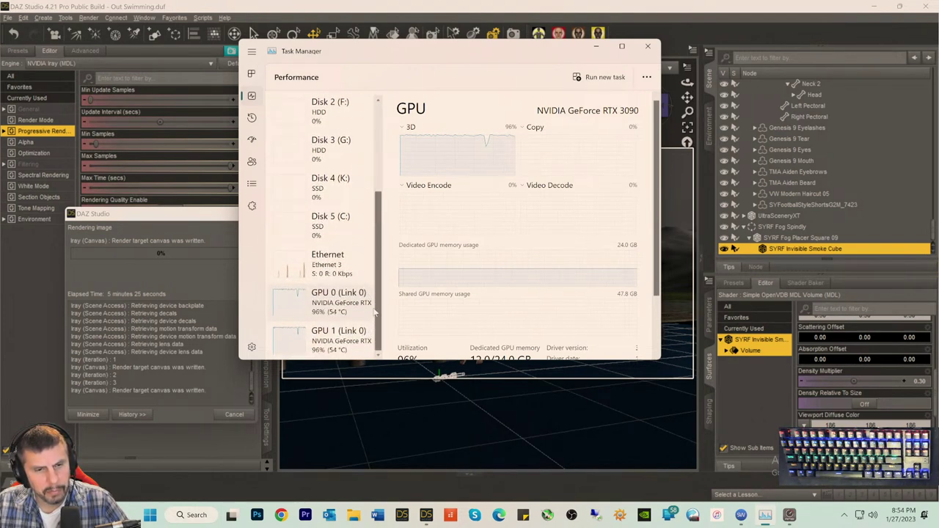
{"action": "left_click_drag", "start_coordinate": [378, 309], "coordinate": [376, 309]}
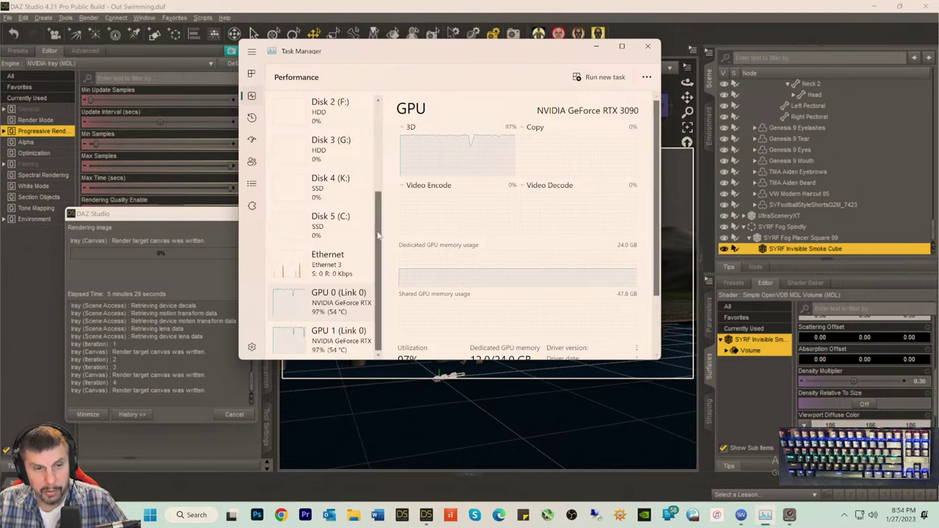
{"action": "left_click_drag", "start_coordinate": [377, 238], "coordinate": [376, 147]}
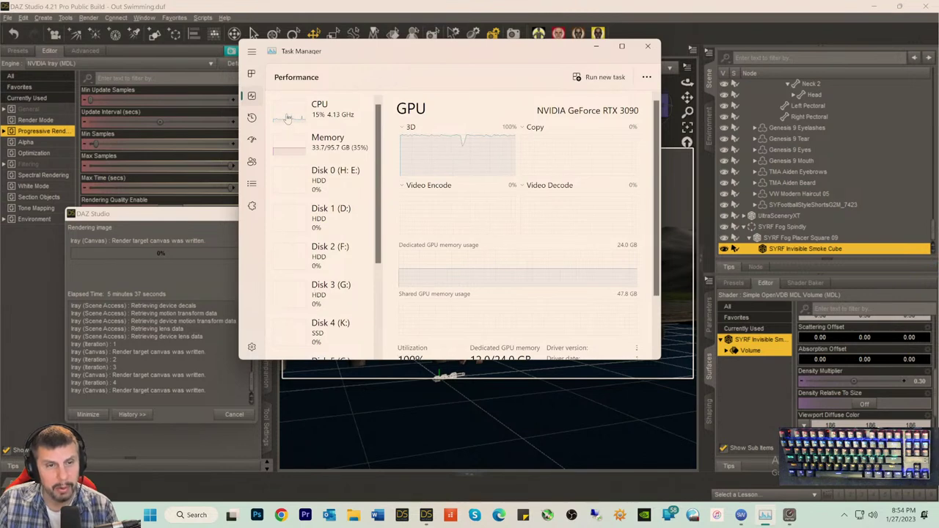
- Review the CPU's performance details in Task Manager, compare them with both GPUs' load, and close Task Manager
{"action": "left_click", "coordinate": [315, 117]}
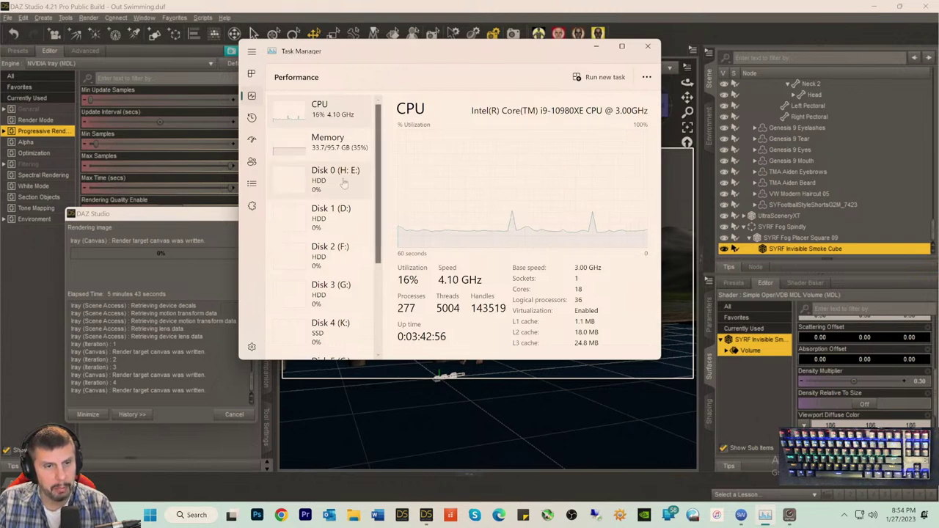
{"action": "left_click_drag", "start_coordinate": [376, 170], "coordinate": [380, 256]}
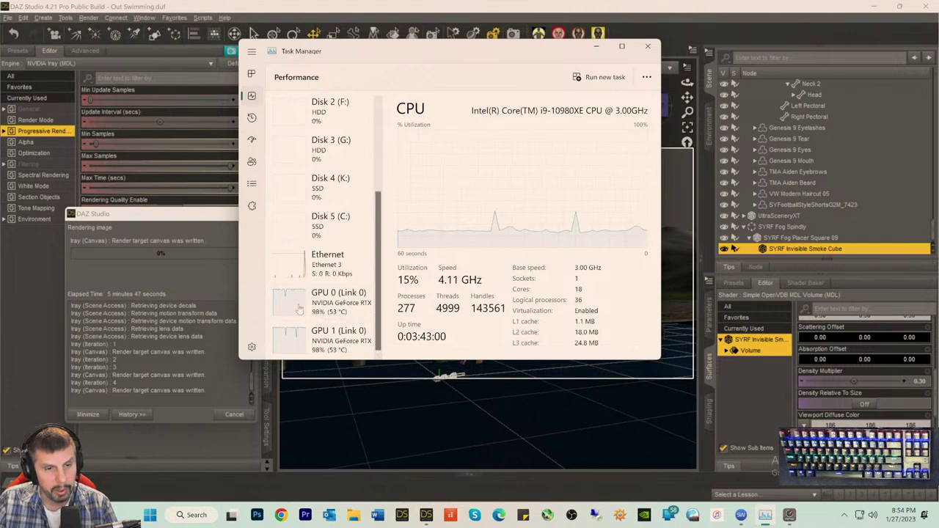
{"action": "mouse_move", "coordinate": [375, 312]}
{"action": "left_mouse_down"}
{"action": "mouse_move", "coordinate": [375, 196]}
{"action": "mouse_move", "coordinate": [376, 321]}
{"action": "left_mouse_up"}
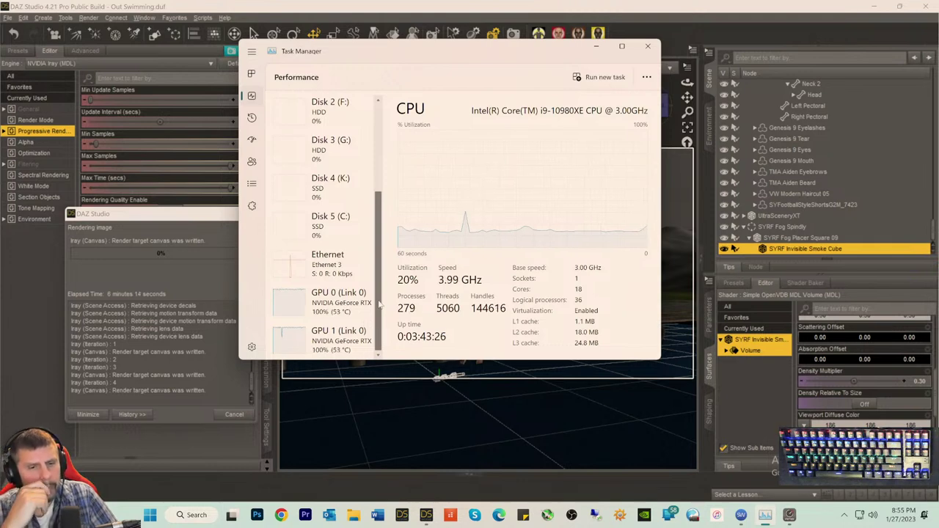
{"action": "left_click", "coordinate": [648, 48]}
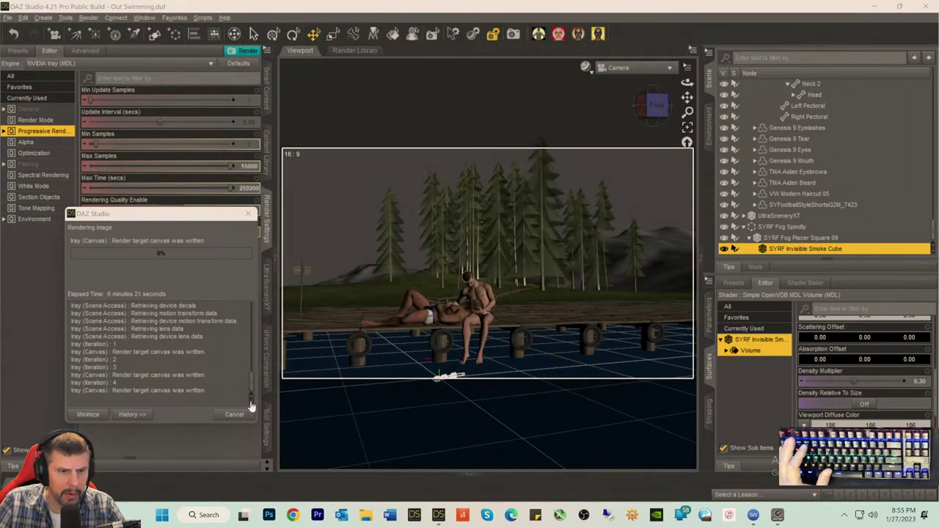
- Cancel the running render and close its progress dialog and the unfinished render window
{"action": "left_click", "coordinate": [237, 415]}
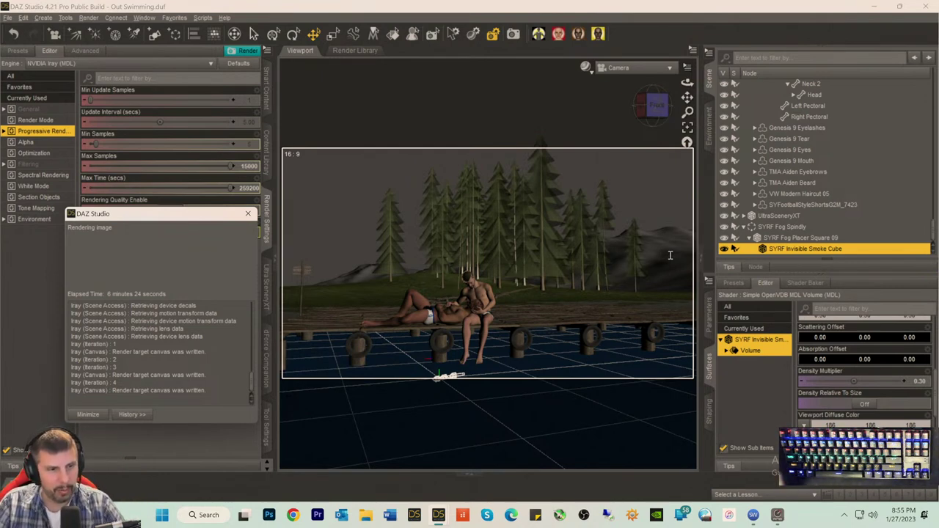
{"action": "left_click", "coordinate": [247, 215]}
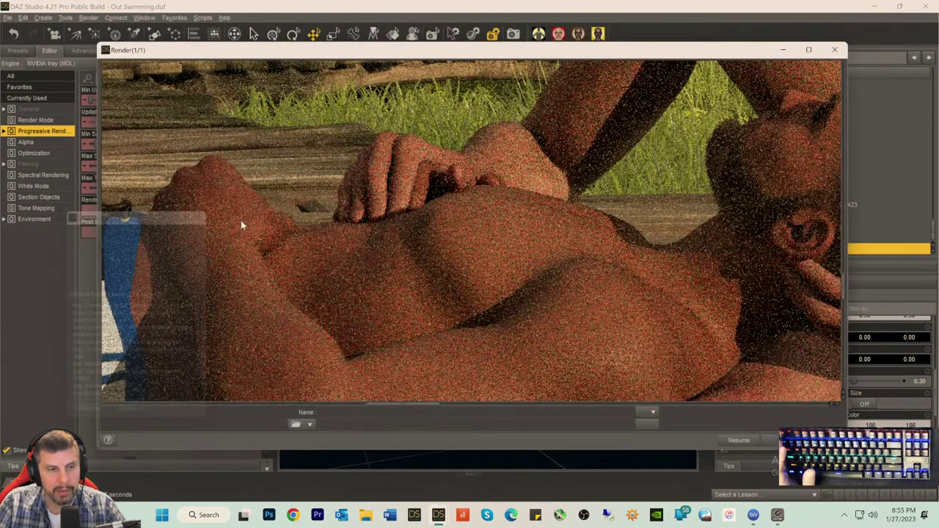
{"action": "left_click", "coordinate": [835, 49]}
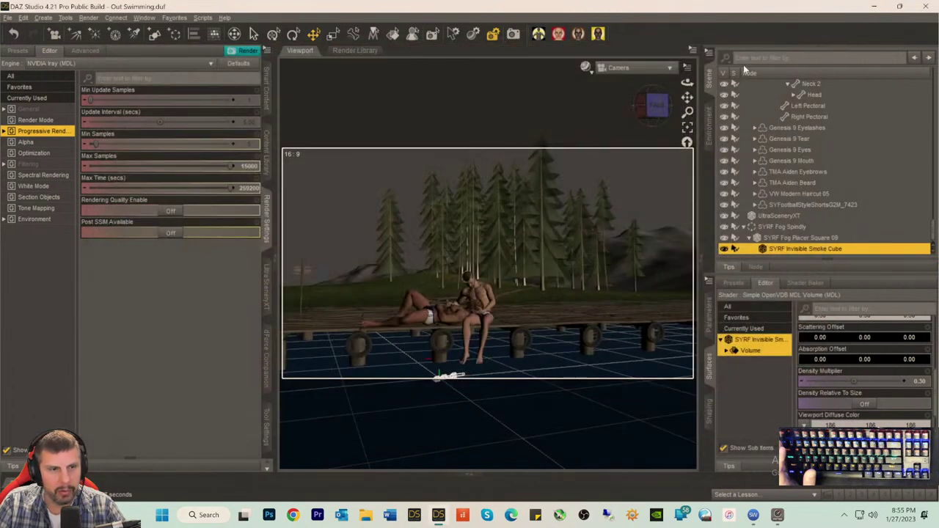
- Select the UltraSceneryXT terrain in the scene and examine its terrain, noise, filter and biome settings
{"action": "left_click", "coordinate": [264, 303]}
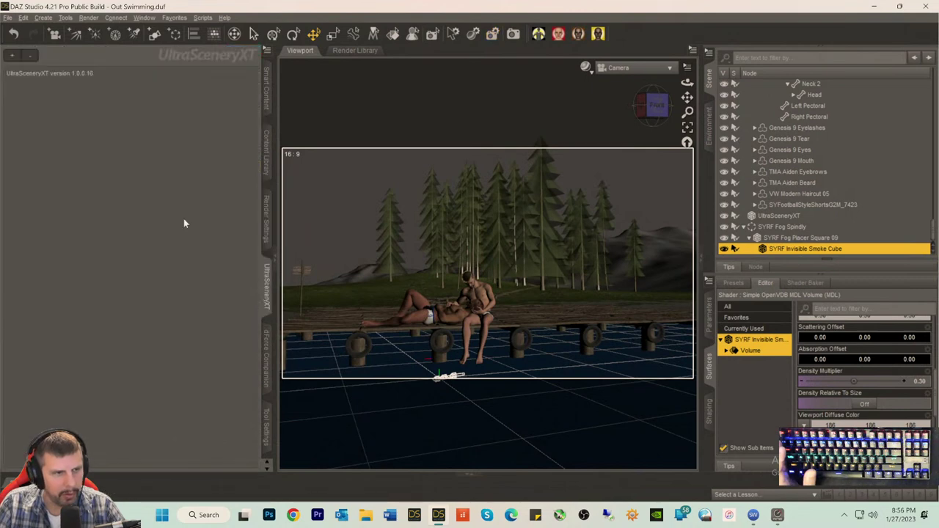
{"action": "left_click", "coordinate": [771, 217]}
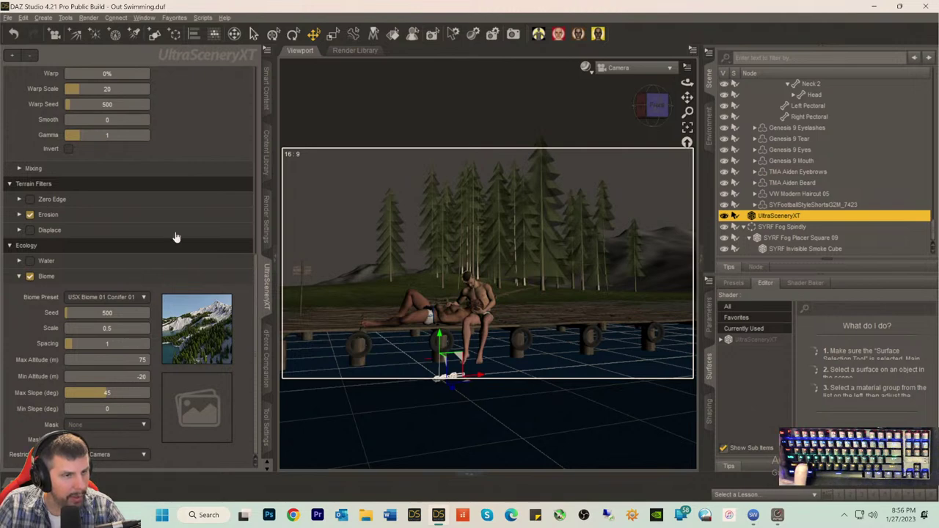
{"action": "scroll", "coordinate": [216, 175], "scroll_direction": "up", "scroll_amount": 1}
{"action": "scroll", "coordinate": [217, 172], "scroll_direction": "up", "scroll_amount": 5}
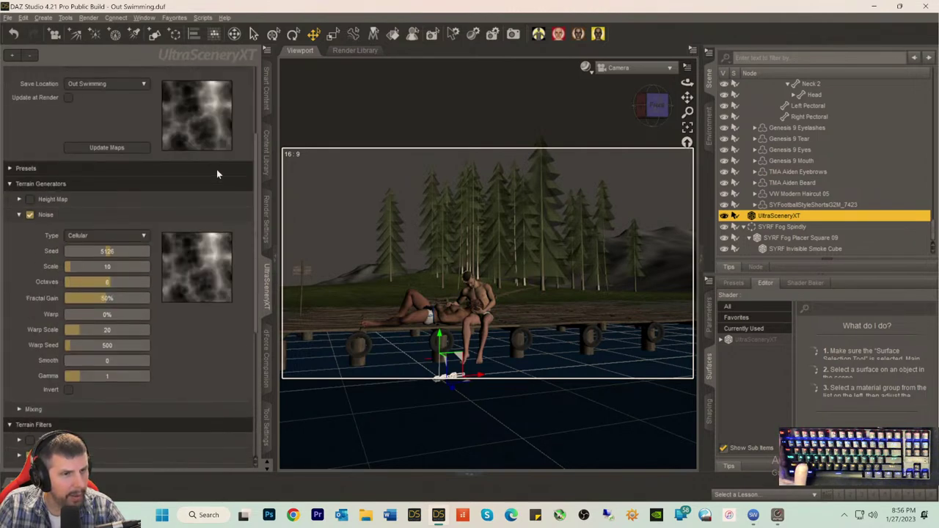
{"action": "scroll", "coordinate": [243, 163], "scroll_direction": "up", "scroll_amount": 3}
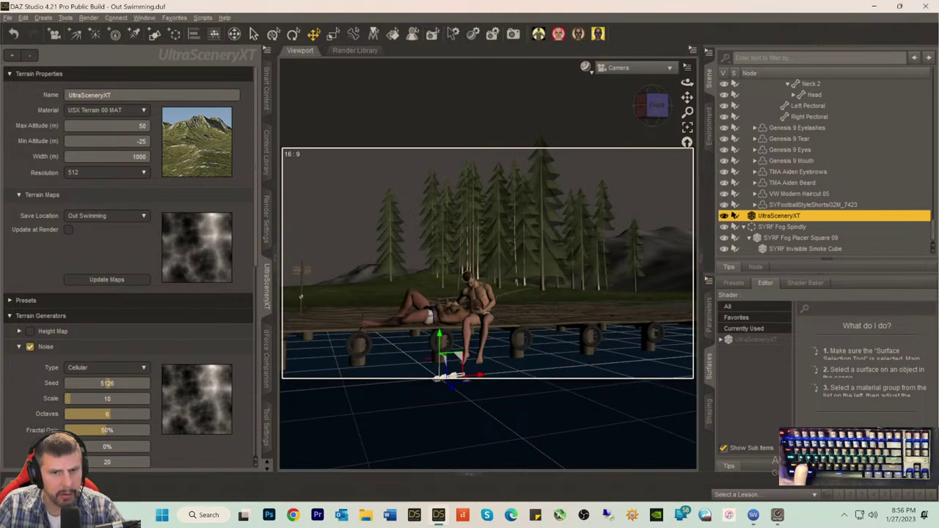
{"action": "scroll", "coordinate": [239, 326], "scroll_direction": "down", "scroll_amount": 10}
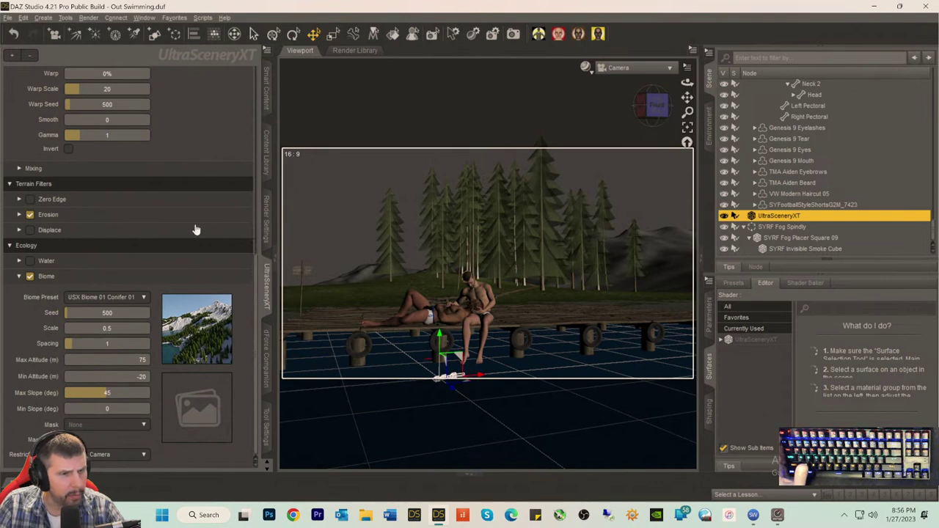
{"action": "scroll", "coordinate": [176, 389], "scroll_direction": "up", "scroll_amount": 10}
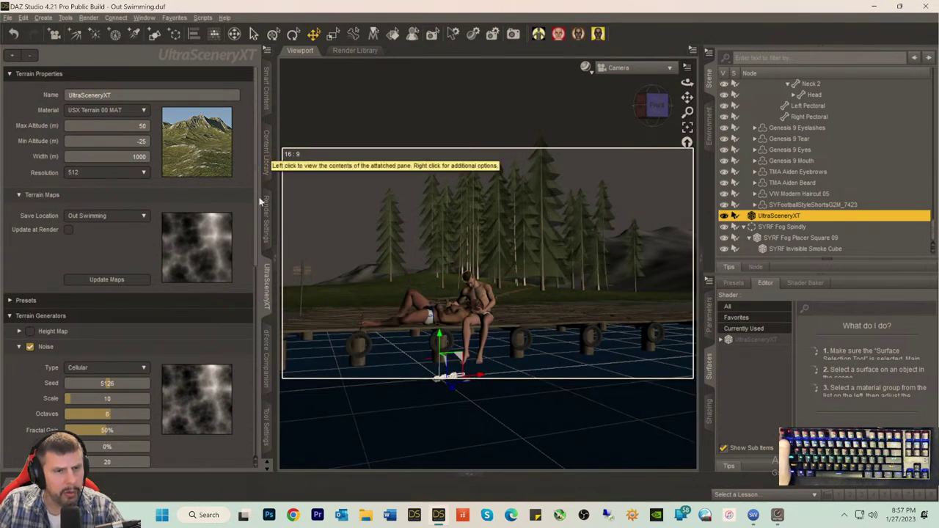
- Set the render's pixel width to 10000 in the general render settings, keeping the 16:9 proportions
{"action": "left_click", "coordinate": [265, 228]}
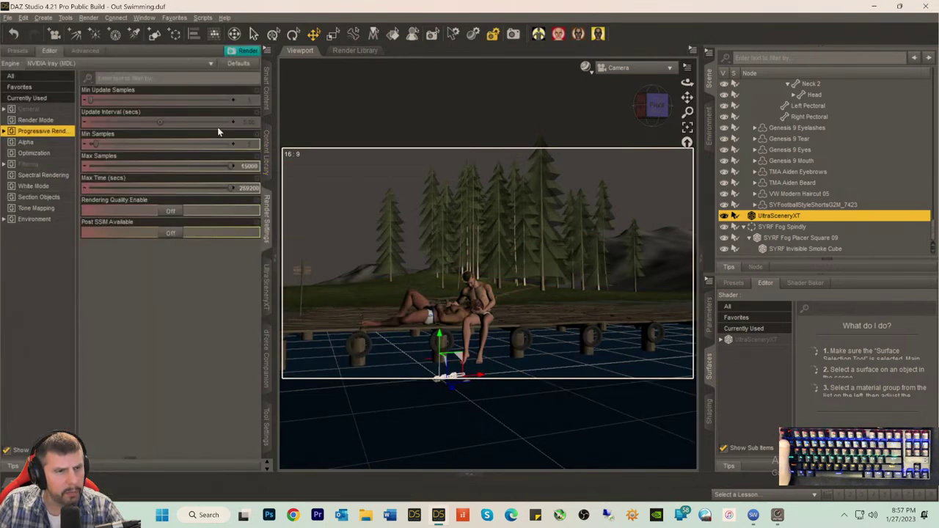
{"action": "left_click", "coordinate": [41, 110]}
{"action": "left_click", "coordinate": [127, 122]}
{"action": "type", "text": "10000"}
{"action": "key", "text": "Return"}
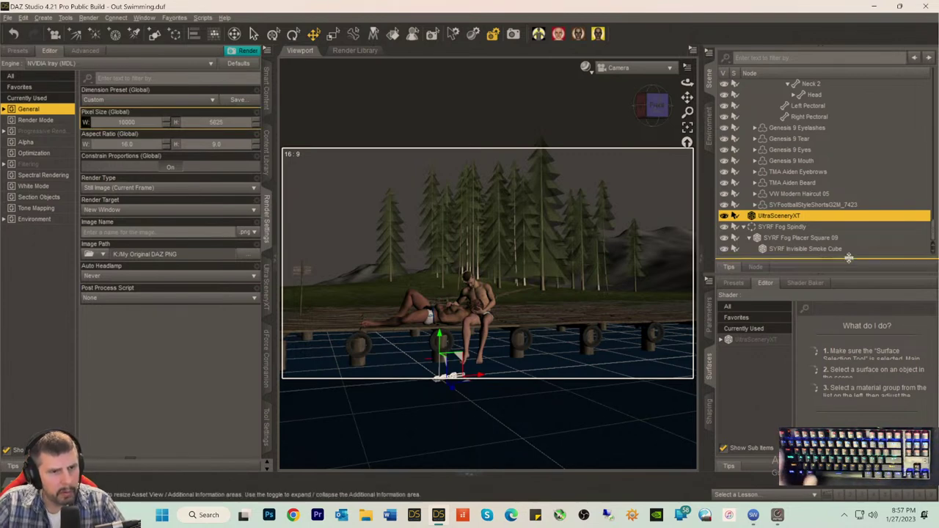
- Save the scene and start a new render of the camera view
{"action": "key", "text": "ctrl+s"}
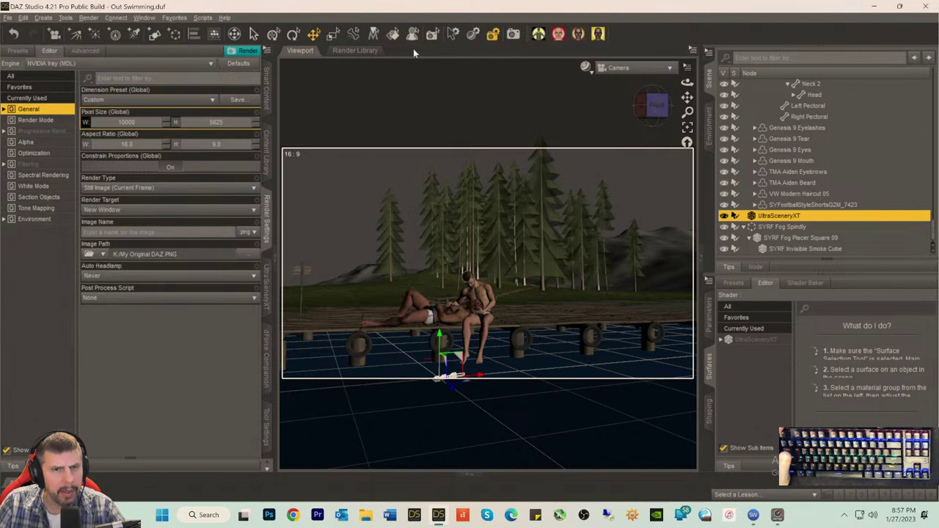
{"action": "left_click", "coordinate": [513, 35]}
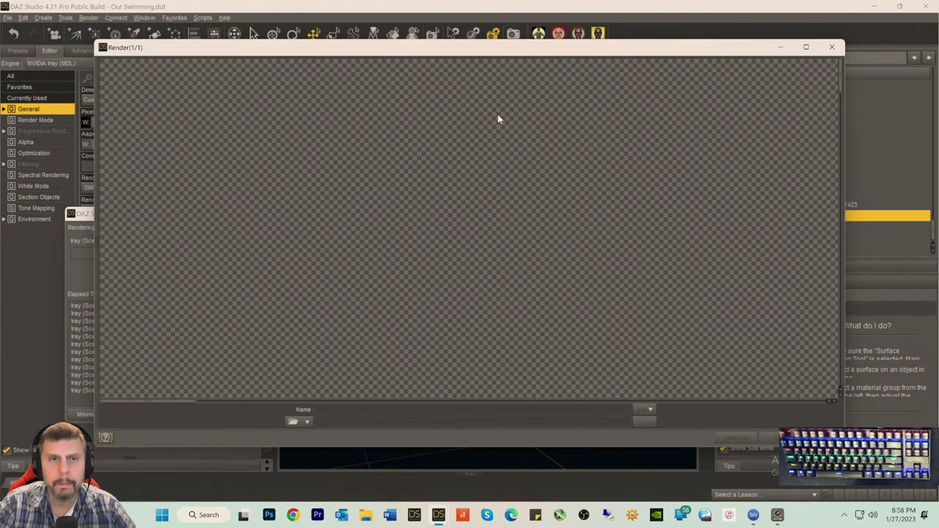
- Examine the sky, the conifer tops and the dense branches behind the dock in the render in progress
{"action": "left_click_drag", "start_coordinate": [134, 408], "coordinate": [435, 413]}
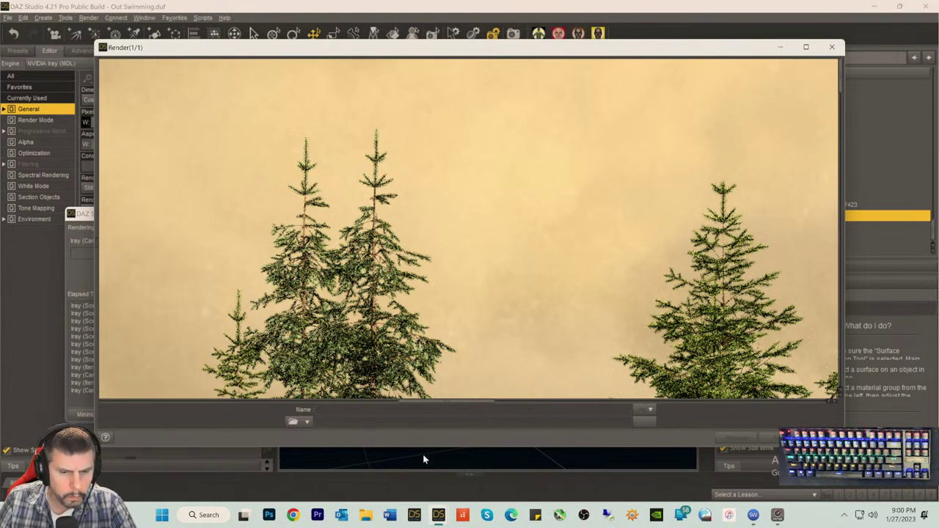
{"action": "scroll", "coordinate": [436, 405], "scroll_direction": "right", "scroll_amount": 1}
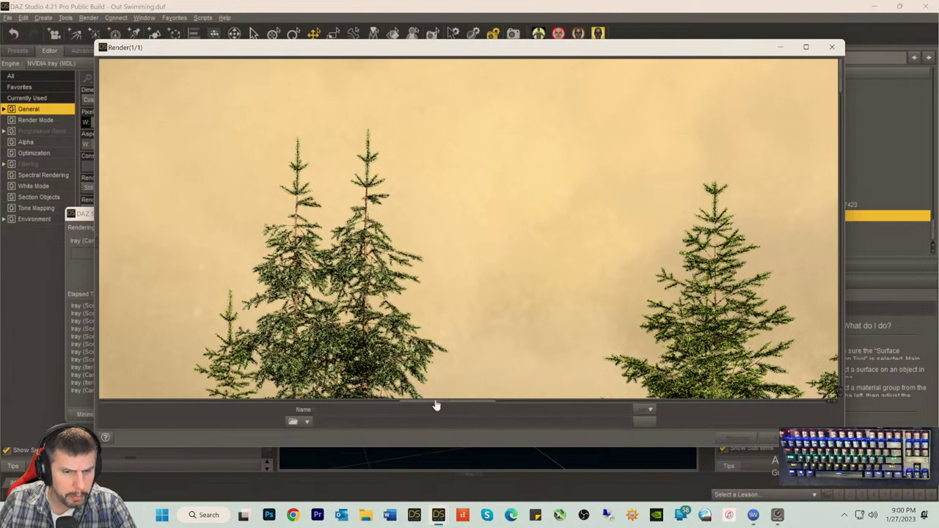
{"action": "scroll", "coordinate": [481, 338], "scroll_direction": "up", "scroll_amount": 5}
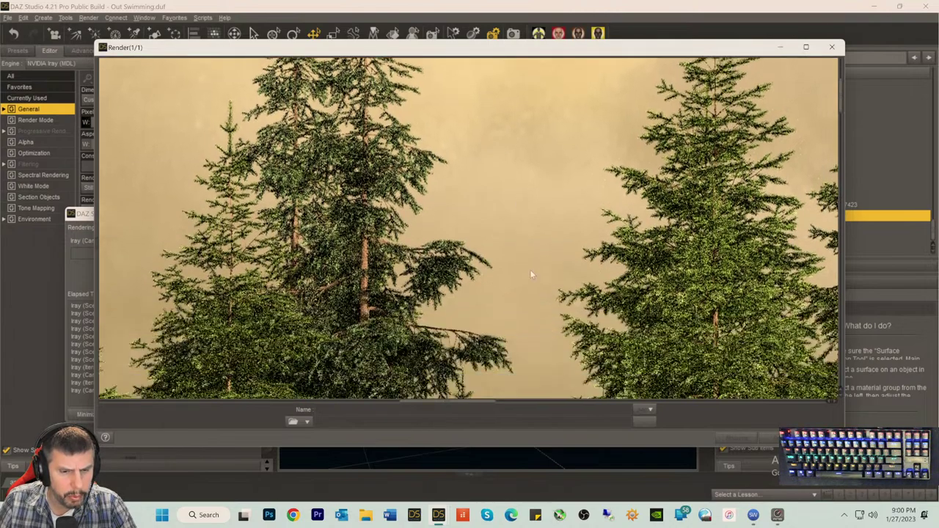
{"action": "scroll", "coordinate": [539, 272], "scroll_direction": "down", "scroll_amount": 5}
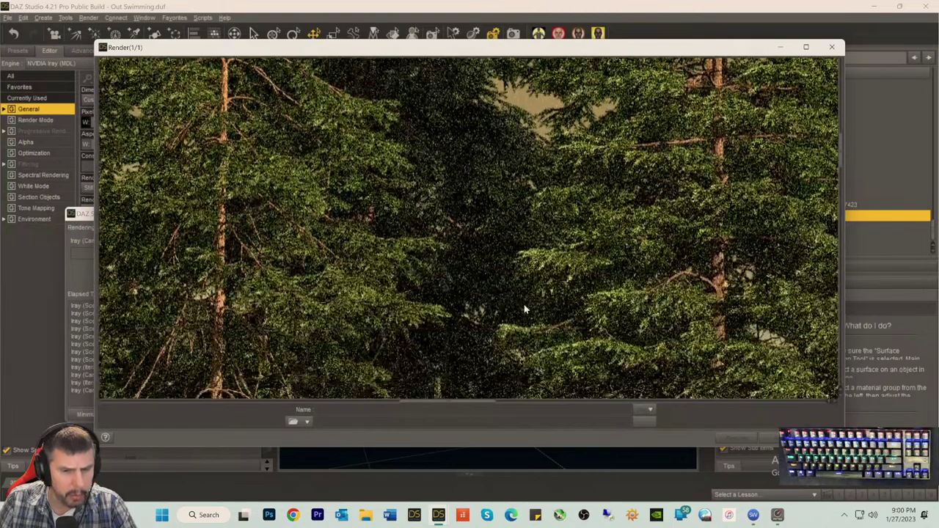
{"action": "scroll", "coordinate": [525, 310], "scroll_direction": "down", "scroll_amount": 2}
{"action": "left_click_drag", "start_coordinate": [430, 407], "coordinate": [465, 406]}
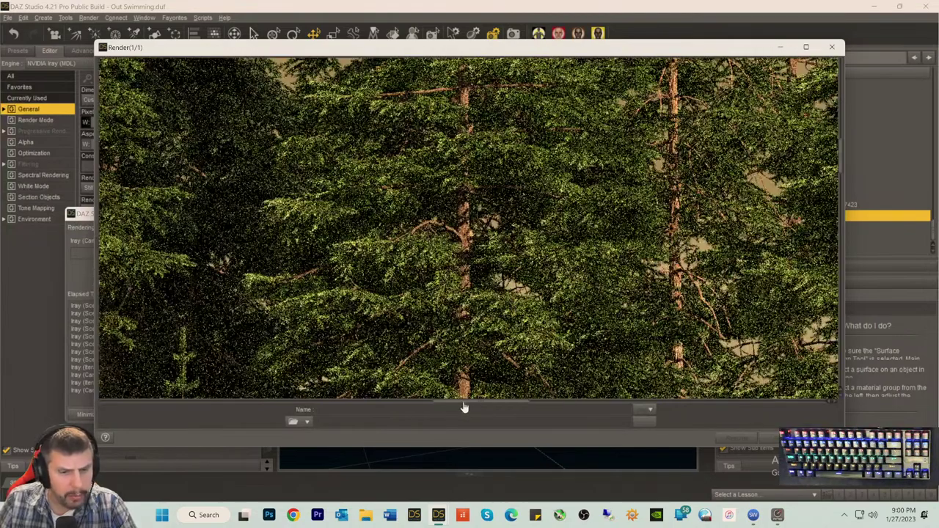
{"action": "scroll", "coordinate": [503, 294], "scroll_direction": "up", "scroll_amount": 4}
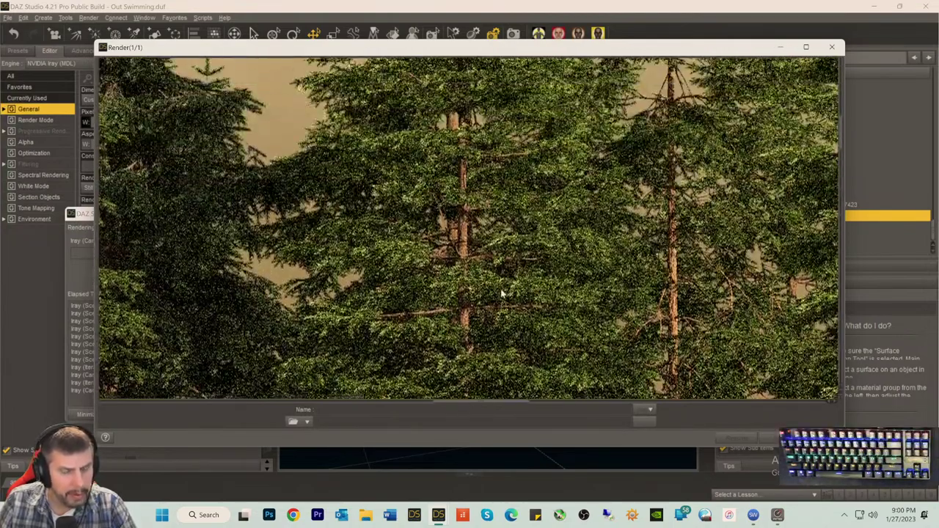
{"action": "scroll", "coordinate": [490, 302], "scroll_direction": "down", "scroll_amount": 3}
{"action": "scroll", "coordinate": [484, 316], "scroll_direction": "down", "scroll_amount": 3}
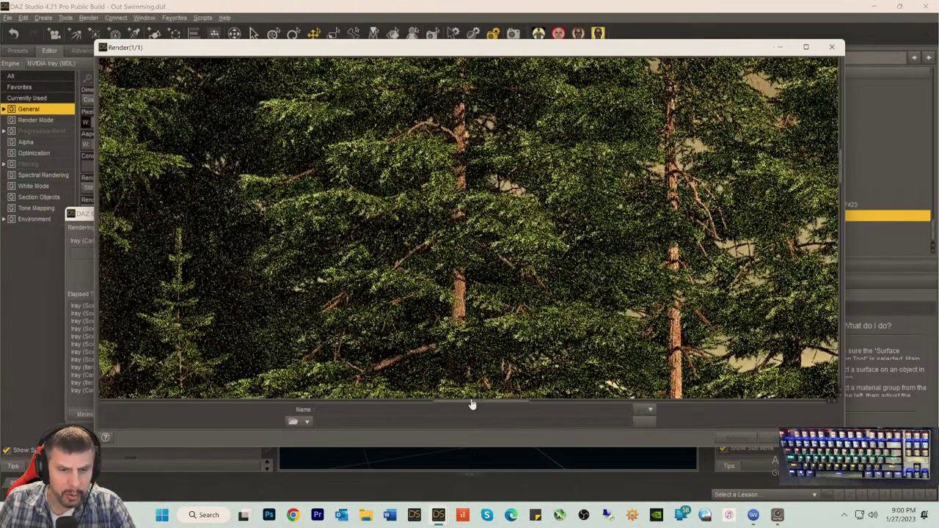
{"action": "left_click_drag", "start_coordinate": [472, 405], "coordinate": [478, 405]}
{"action": "scroll", "coordinate": [481, 338], "scroll_direction": "down", "scroll_amount": 2}
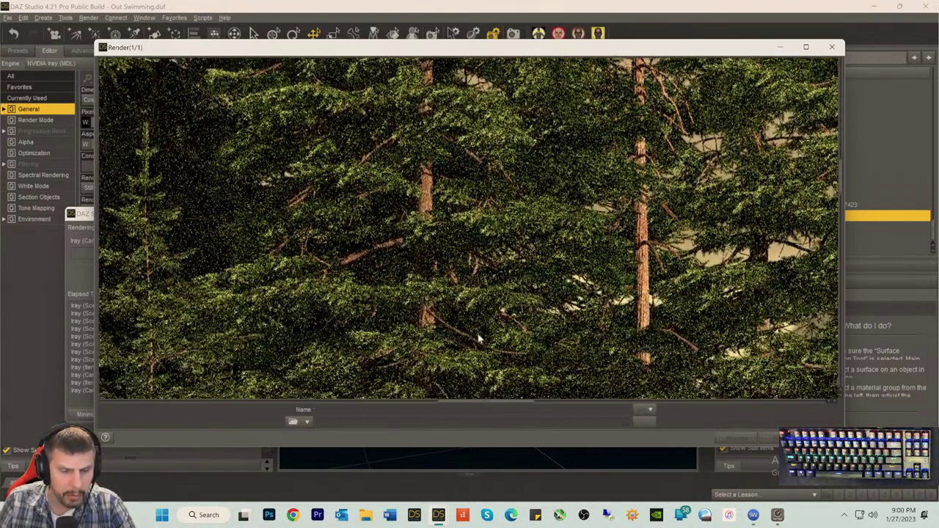
{"action": "scroll", "coordinate": [480, 340], "scroll_direction": "down", "scroll_amount": 5}
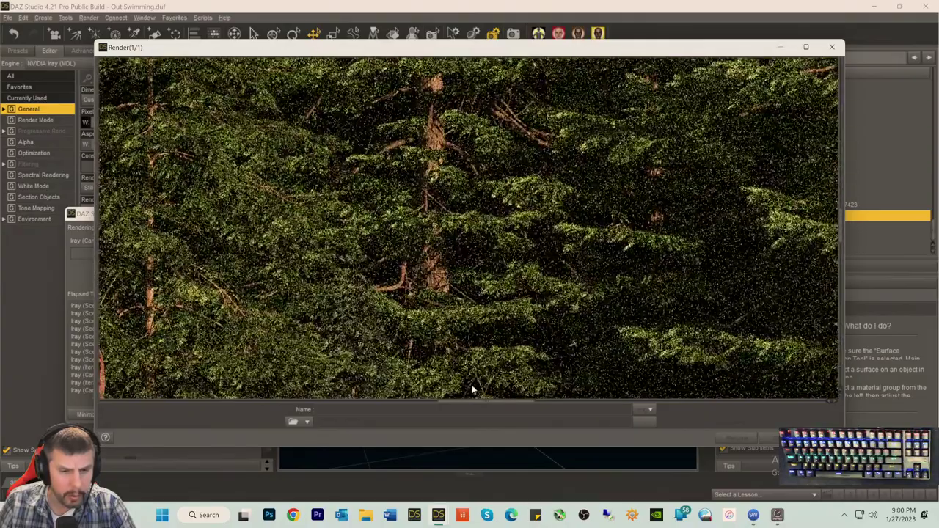
- Inspect the noise on the two men's skin, hair and faces in the render in progress
{"action": "left_click_drag", "start_coordinate": [469, 404], "coordinate": [386, 404]}
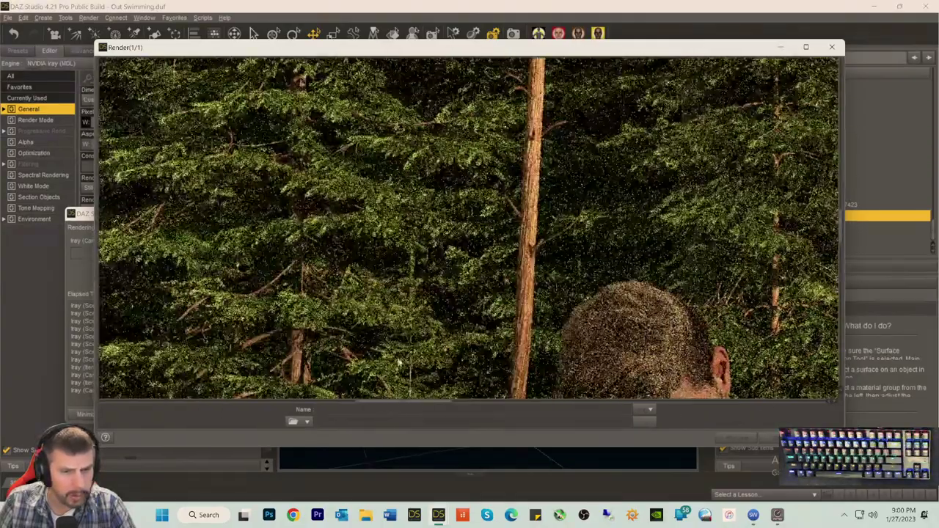
{"action": "scroll", "coordinate": [407, 344], "scroll_direction": "down", "scroll_amount": 10}
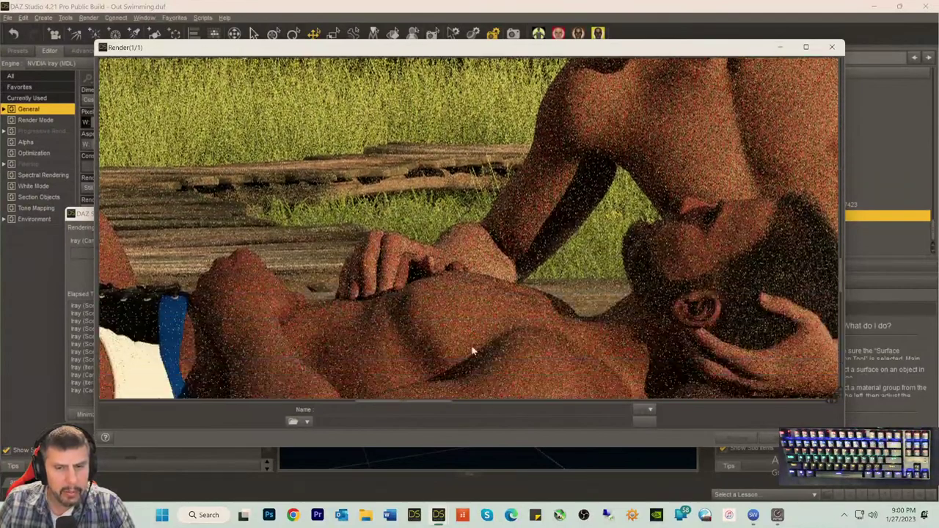
{"action": "scroll", "coordinate": [473, 351], "scroll_direction": "down", "scroll_amount": 2}
{"action": "left_click_drag", "start_coordinate": [396, 406], "coordinate": [433, 402]}
{"action": "scroll", "coordinate": [402, 330], "scroll_direction": "up", "scroll_amount": 10}
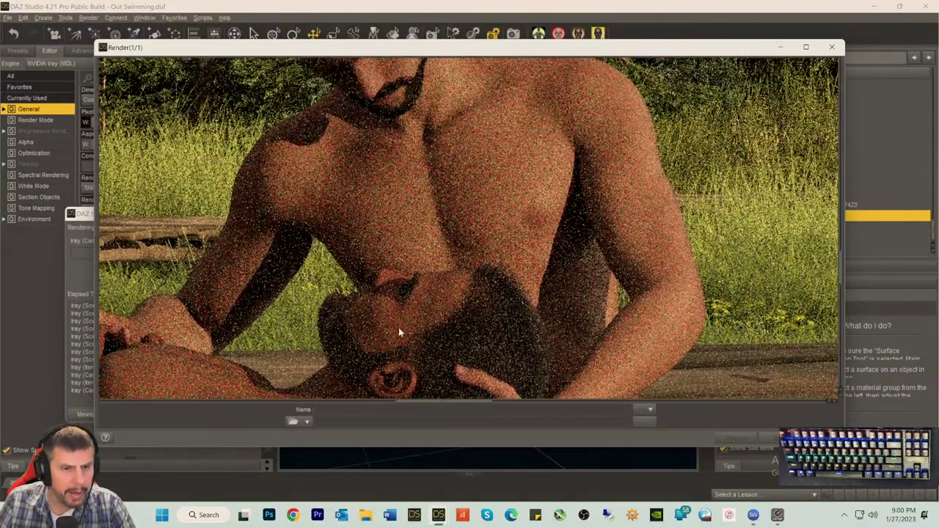
{"action": "scroll", "coordinate": [515, 290], "scroll_direction": "up", "scroll_amount": 3}
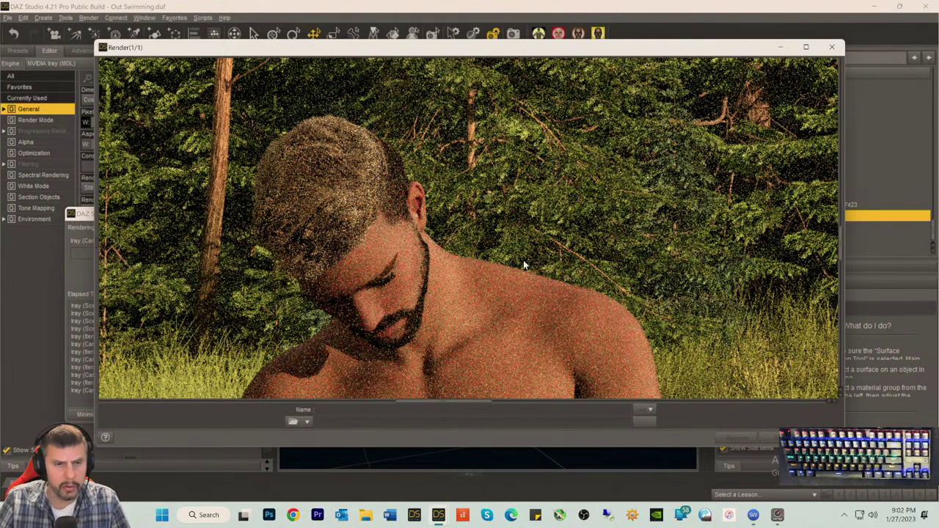
- Check the reclining man's swimwear, the grass and trees behind him, and the far right hillside in the render
{"action": "scroll", "coordinate": [509, 226], "scroll_direction": "down", "scroll_amount": 3}
{"action": "scroll", "coordinate": [510, 229], "scroll_direction": "down", "scroll_amount": 6}
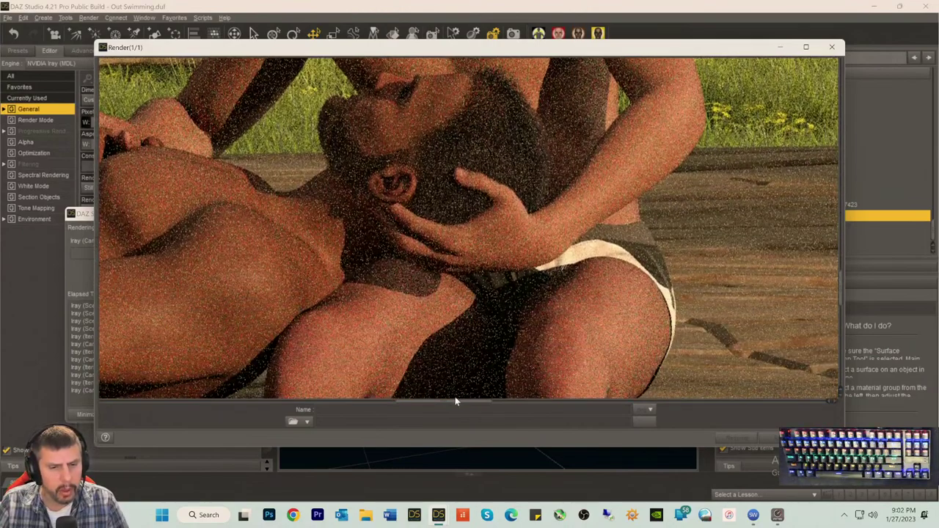
{"action": "left_click_drag", "start_coordinate": [450, 402], "coordinate": [376, 406]}
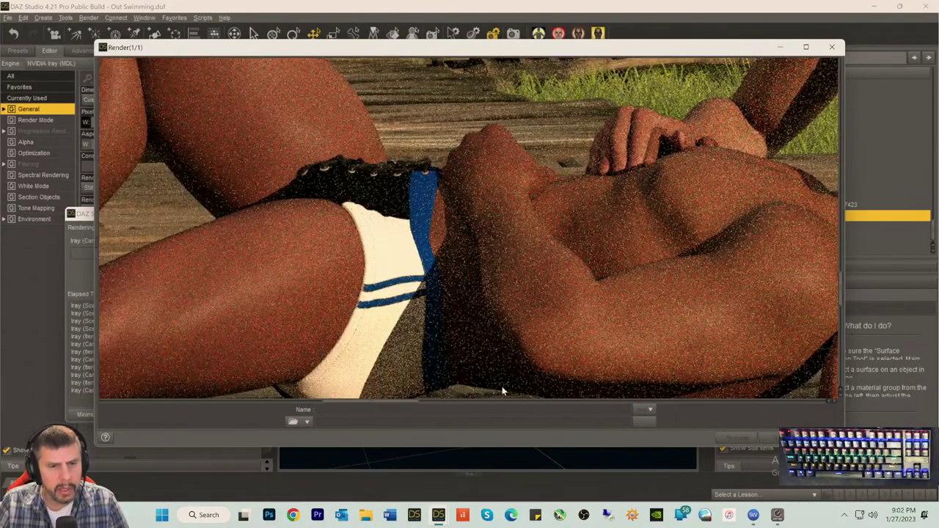
{"action": "scroll", "coordinate": [547, 380], "scroll_direction": "up", "scroll_amount": 8}
{"action": "scroll", "coordinate": [545, 374], "scroll_direction": "up", "scroll_amount": 2}
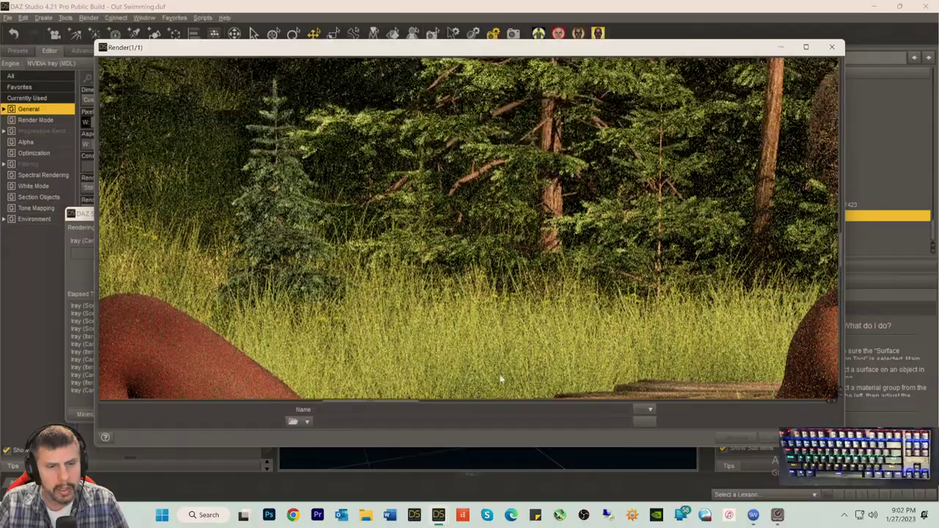
{"action": "scroll", "coordinate": [460, 365], "scroll_direction": "up", "scroll_amount": 4}
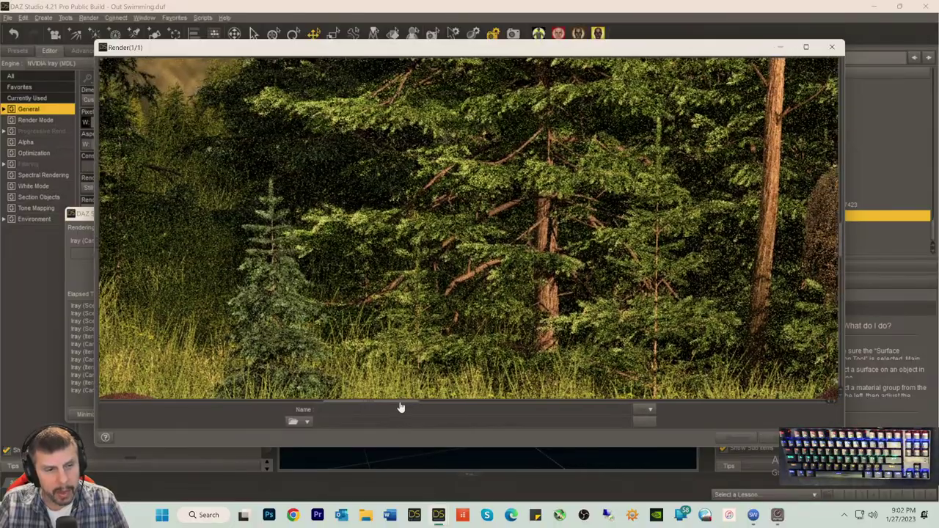
{"action": "left_click_drag", "start_coordinate": [401, 408], "coordinate": [822, 414]}
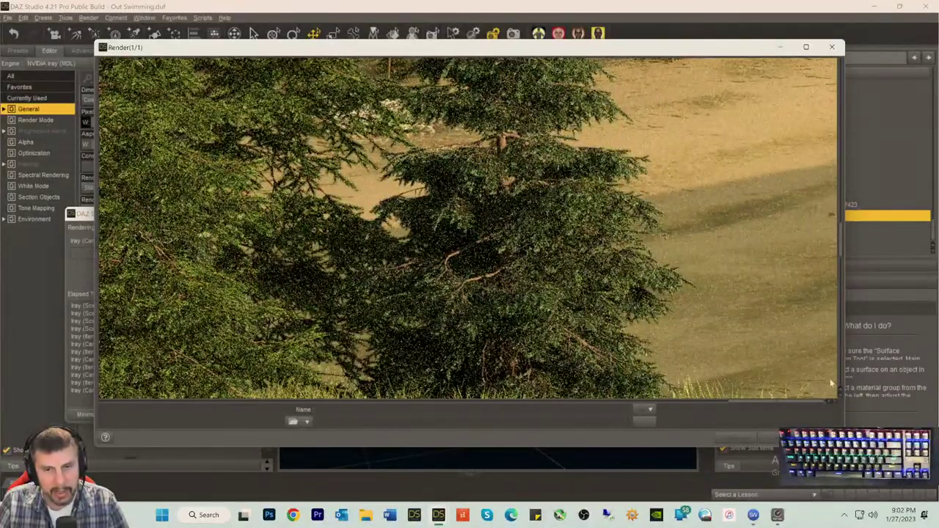
- Examine the conifers and the forested slope behind them in the render in progress
{"action": "scroll", "coordinate": [754, 275], "scroll_direction": "up", "scroll_amount": 5}
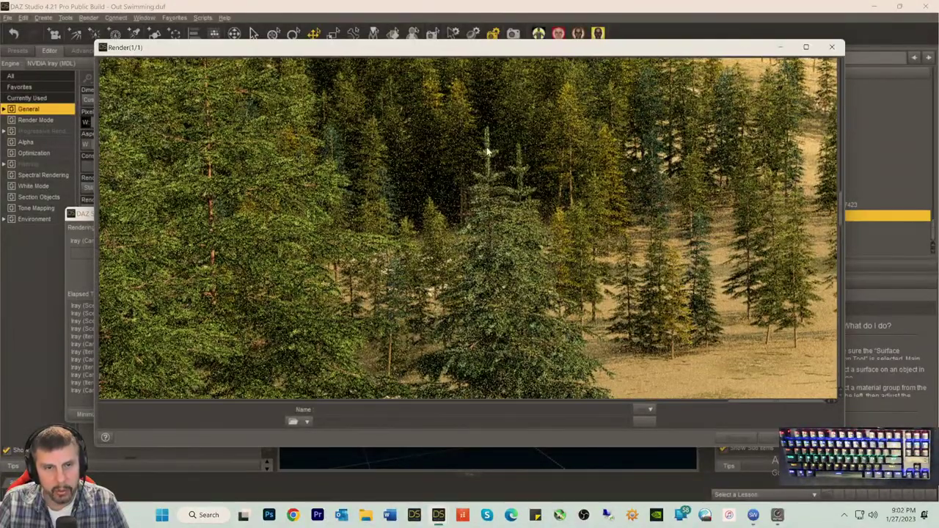
{"action": "scroll", "coordinate": [487, 152], "scroll_direction": "up", "scroll_amount": 5}
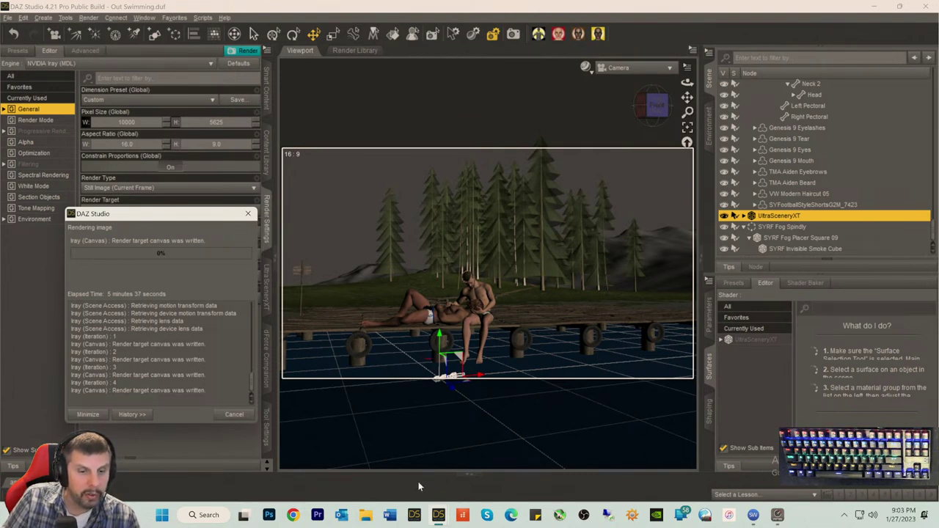
- Bring the render preview back up and inspect the noise on the two men's legs, torsos, hair and faces
{"action": "mouse_move", "coordinate": [441, 519]}
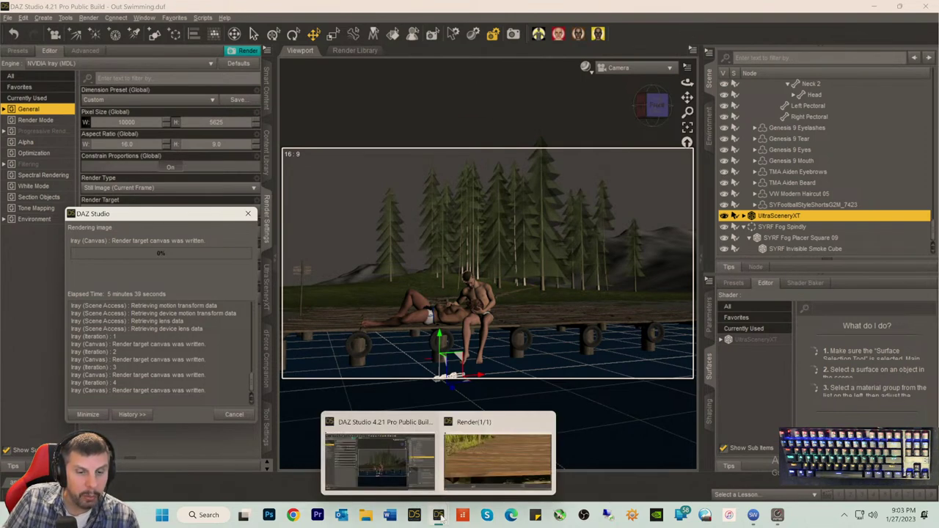
{"action": "left_click", "coordinate": [460, 466]}
{"action": "left_click_drag", "start_coordinate": [184, 407], "coordinate": [465, 413]}
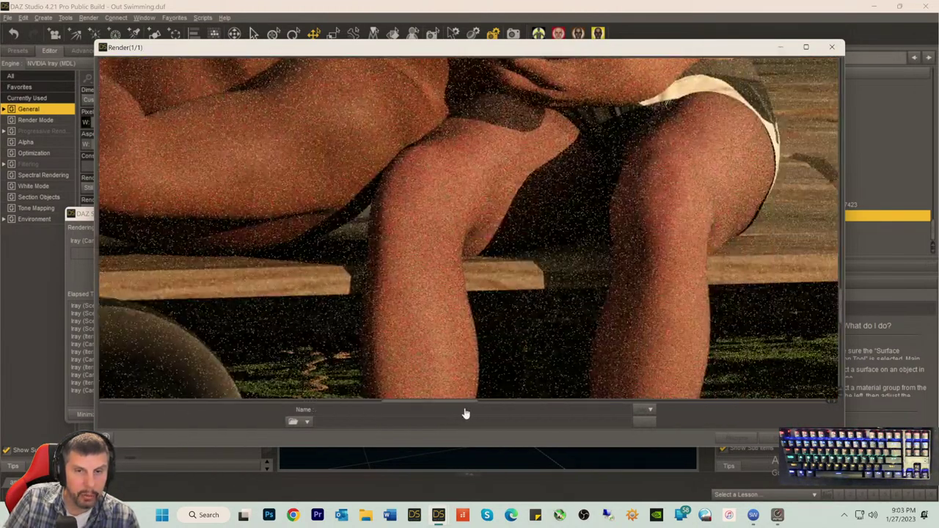
{"action": "scroll", "coordinate": [485, 312], "scroll_direction": "up", "scroll_amount": 10}
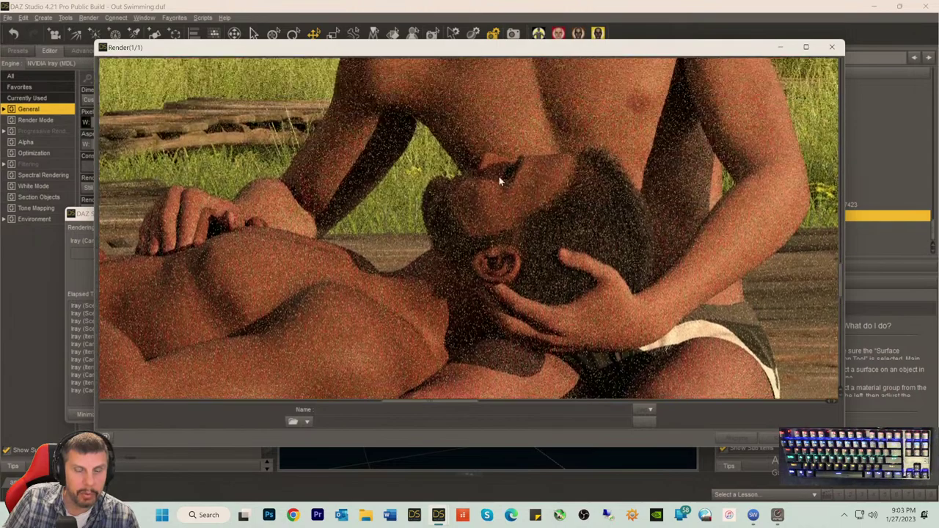
{"action": "scroll", "coordinate": [575, 127], "scroll_direction": "up", "scroll_amount": 3}
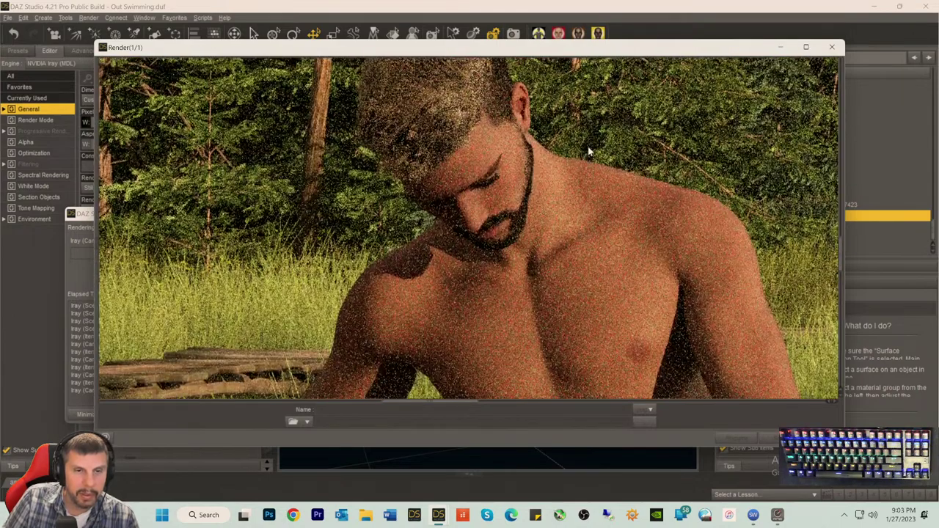
{"action": "scroll", "coordinate": [606, 150], "scroll_direction": "down", "scroll_amount": 3}
{"action": "scroll", "coordinate": [677, 172], "scroll_direction": "up", "scroll_amount": 4}
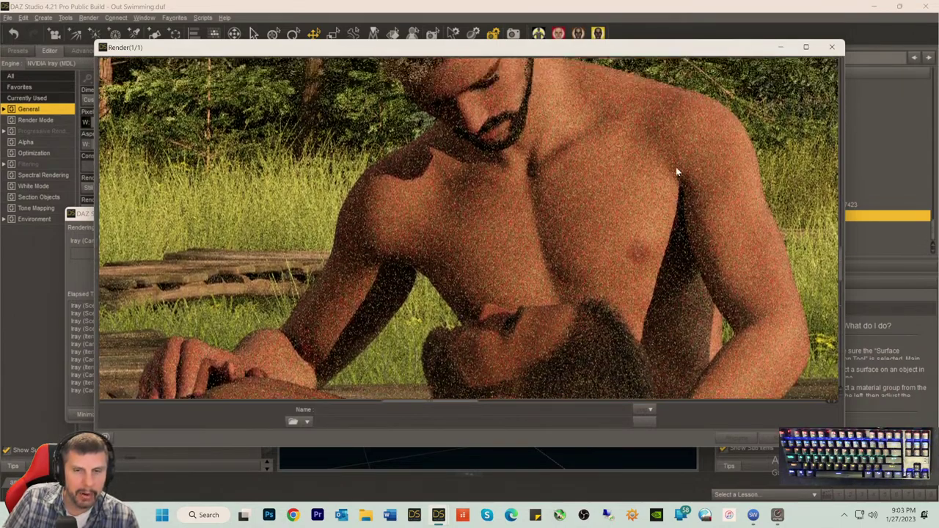
{"action": "scroll", "coordinate": [675, 169], "scroll_direction": "down", "scroll_amount": 4}
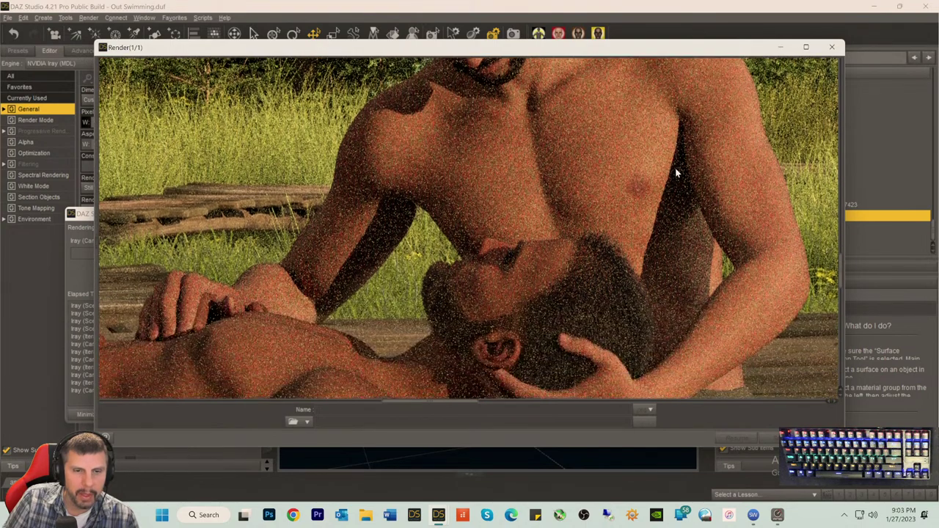
{"action": "scroll", "coordinate": [675, 176], "scroll_direction": "down", "scroll_amount": 4}
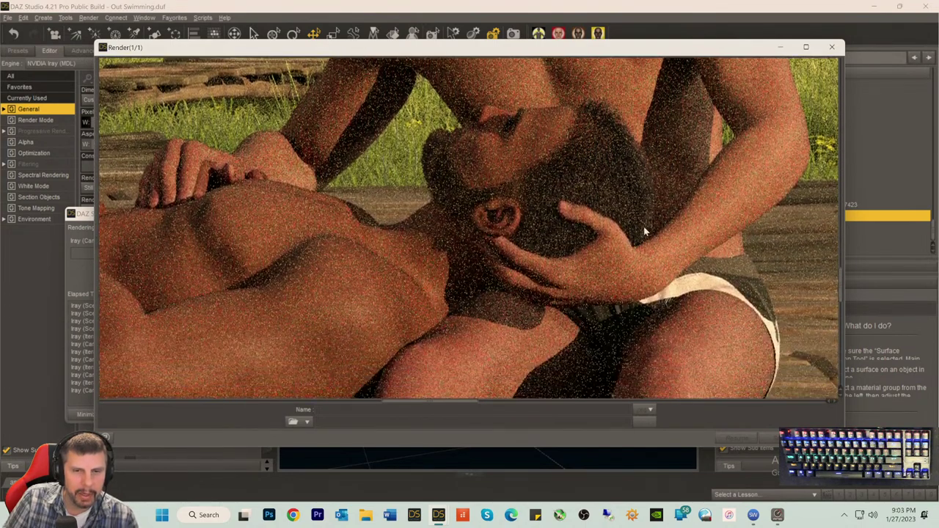
{"action": "scroll", "coordinate": [638, 234], "scroll_direction": "up", "scroll_amount": 6}
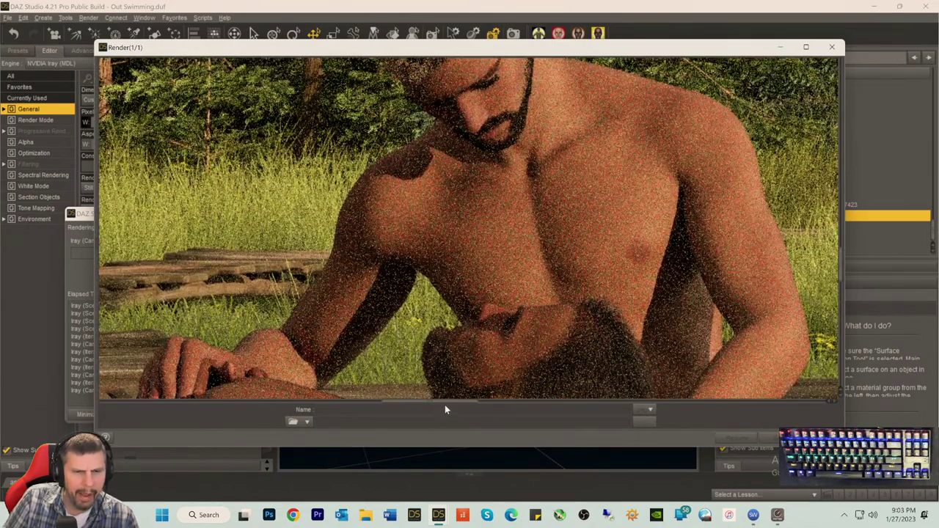
- Check the tall grass, the dark branches and the conifers against the blurred mountainside in the render
{"action": "left_click_drag", "start_coordinate": [444, 402], "coordinate": [554, 394]}
{"action": "scroll", "coordinate": [377, 300], "scroll_direction": "up", "scroll_amount": 3}
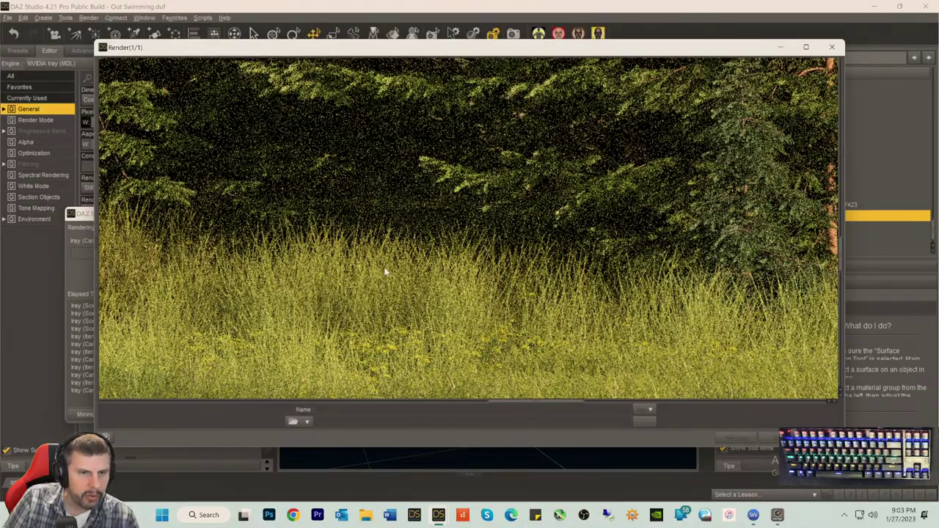
{"action": "left_click_drag", "start_coordinate": [503, 403], "coordinate": [225, 401]}
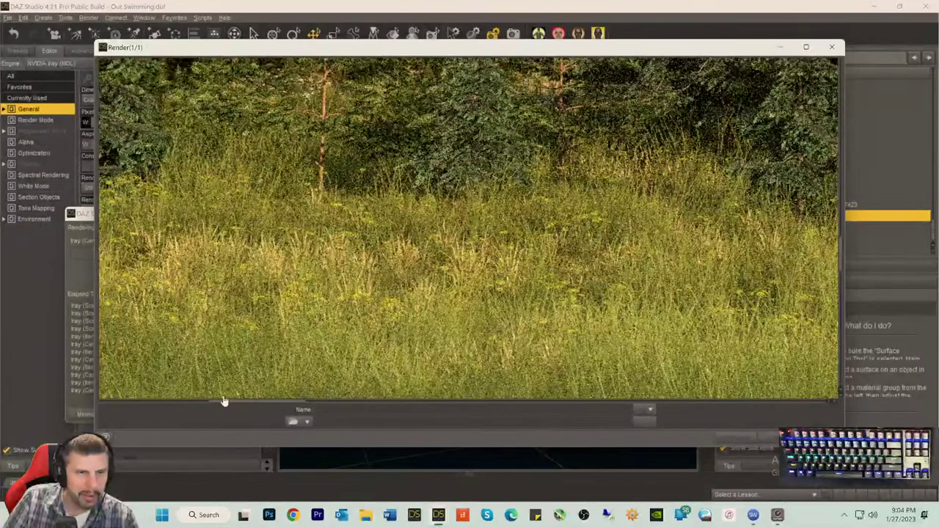
{"action": "scroll", "coordinate": [284, 301], "scroll_direction": "up", "scroll_amount": 6}
{"action": "scroll", "coordinate": [286, 304], "scroll_direction": "up", "scroll_amount": 5}
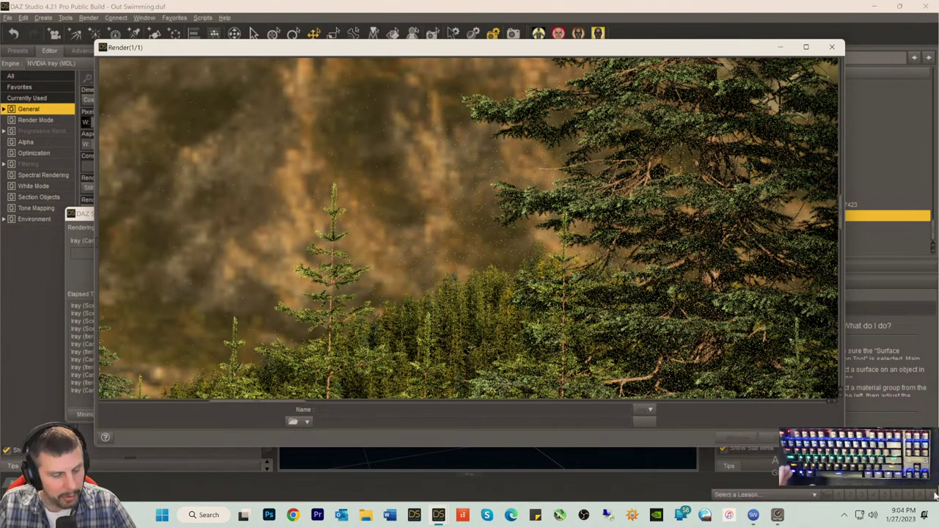
- Open Task Manager and check GPU 0's utilization, dedicated memory usage and temperature during the render
{"action": "key", "text": "ctrl+shift+Escape"}
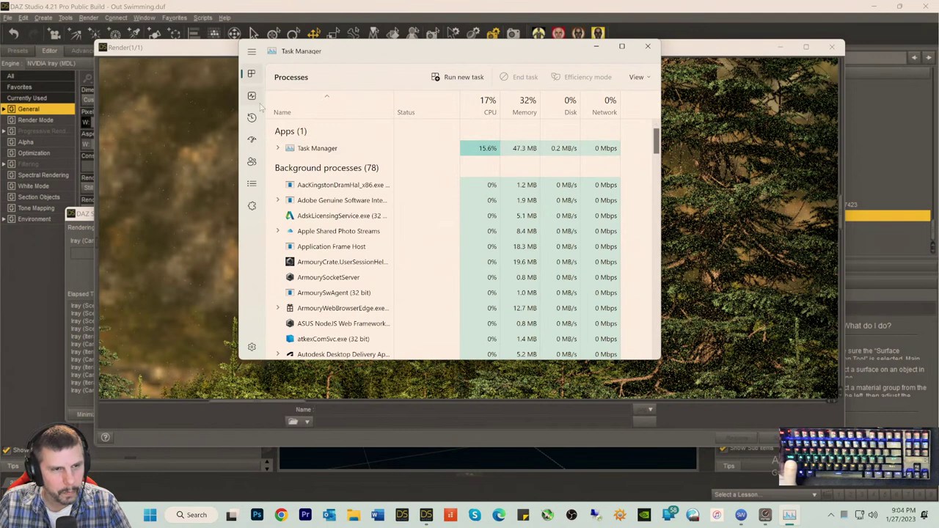
{"action": "left_click", "coordinate": [252, 95]}
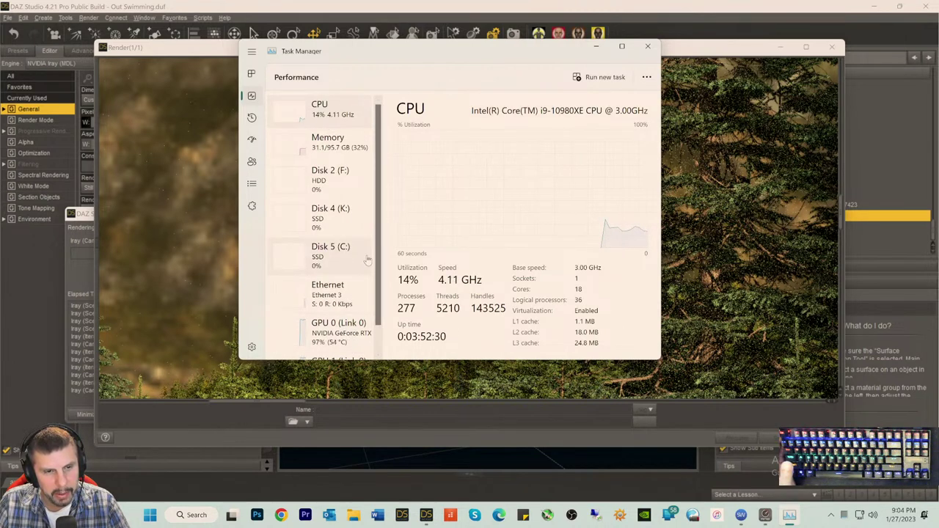
{"action": "scroll", "coordinate": [386, 325], "scroll_direction": "down", "scroll_amount": 2}
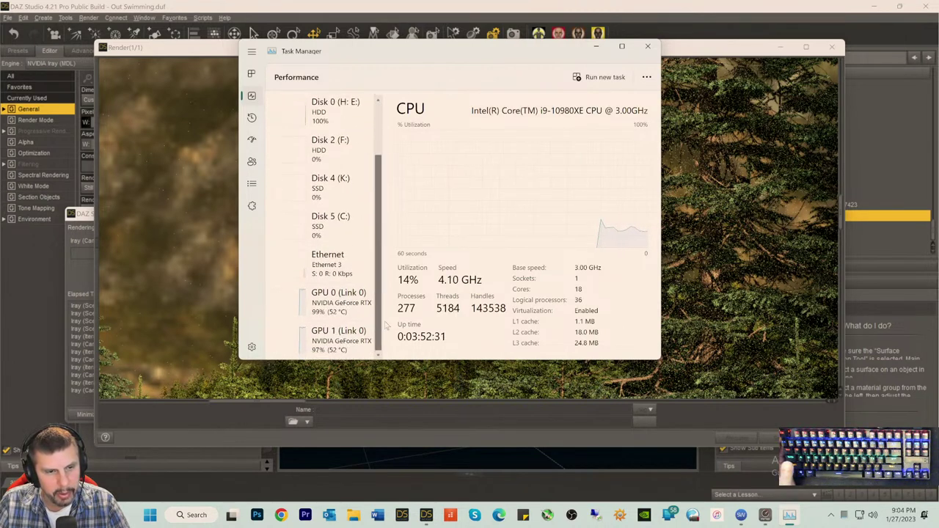
{"action": "left_click", "coordinate": [339, 300]}
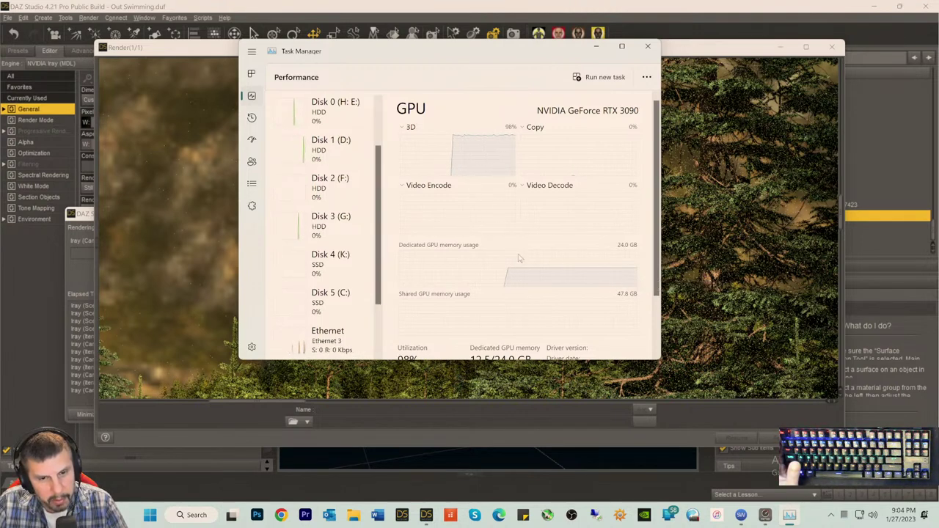
{"action": "scroll", "coordinate": [525, 266], "scroll_direction": "down", "scroll_amount": 3}
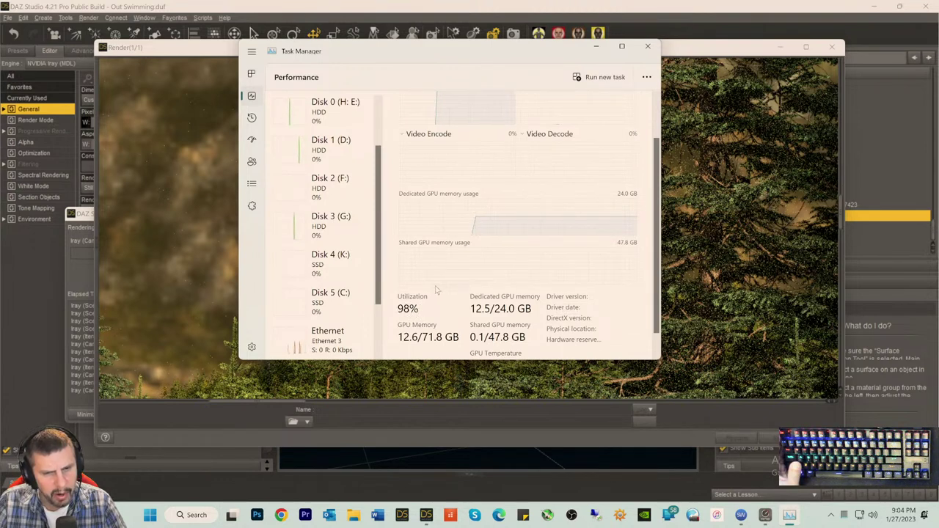
{"action": "scroll", "coordinate": [574, 314], "scroll_direction": "down", "scroll_amount": 1}
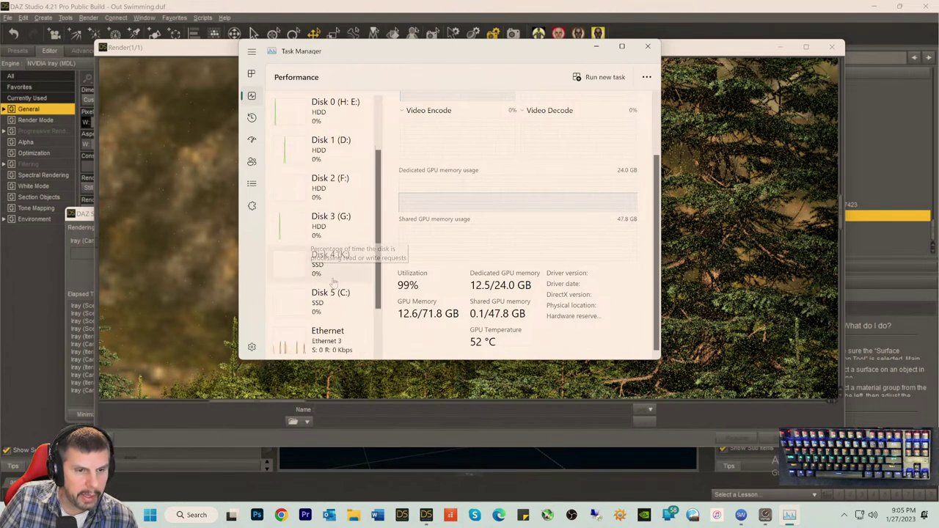
{"action": "scroll", "coordinate": [338, 312], "scroll_direction": "down", "scroll_amount": 1}
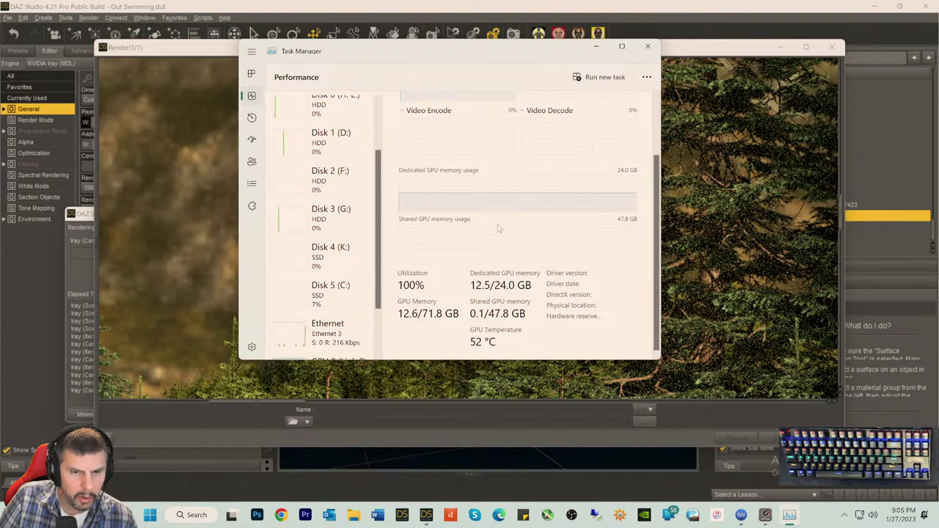
{"action": "scroll", "coordinate": [504, 249], "scroll_direction": "up", "scroll_amount": 1}
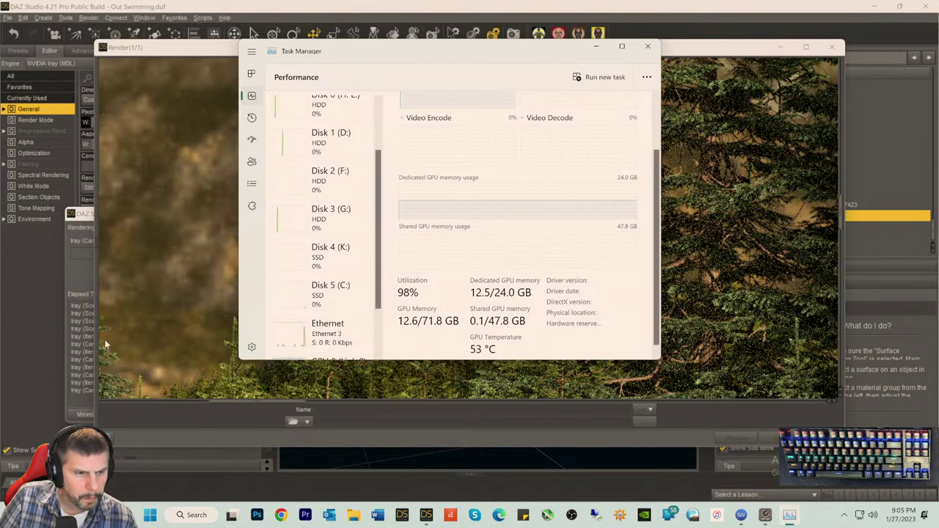
- Return to DAZ Studio and review the elapsed time and iteration log of the running render
{"action": "left_click", "coordinate": [75, 279]}
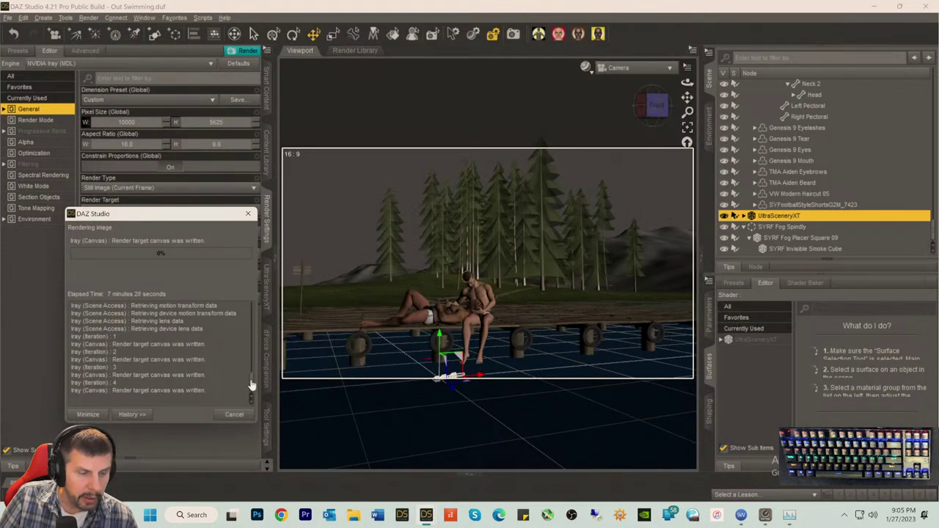
{"action": "left_click_drag", "start_coordinate": [251, 385], "coordinate": [258, 316]}
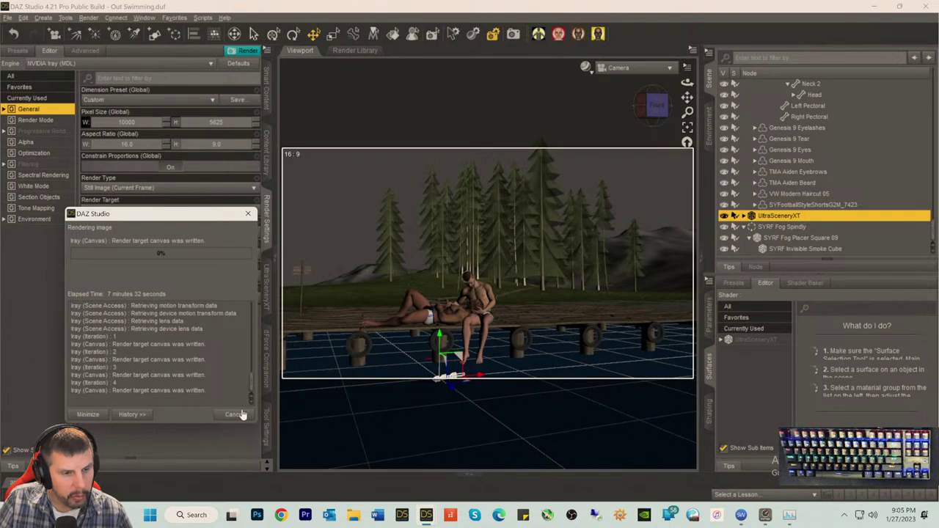